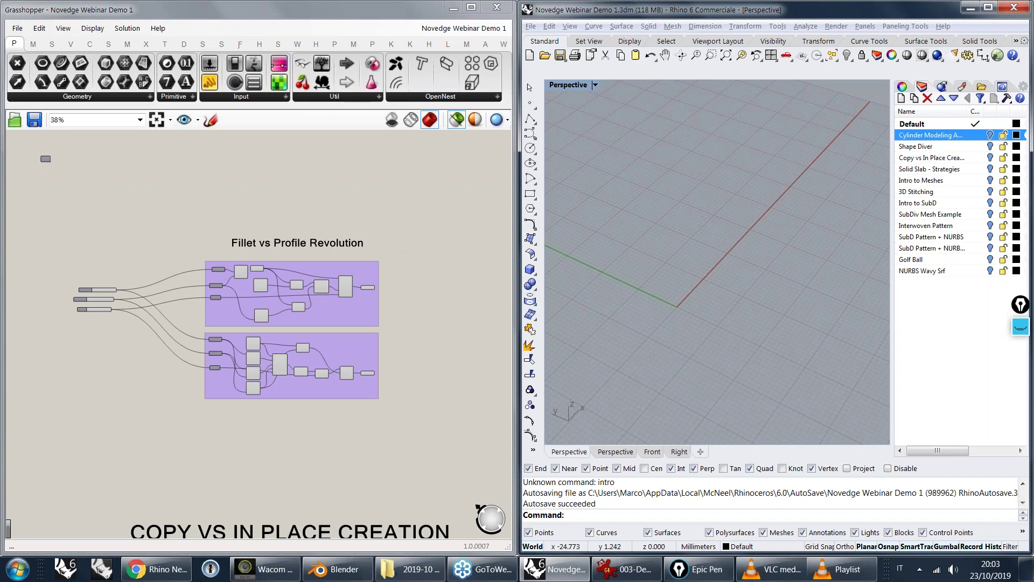
# - Turn on the Cylinder Modeling layer and look over the Primitive, Extrude, Revolve and Loft cylinders
pyautogui.moveTo(409, 238); pyautogui.dragTo(447, 247, button='right')
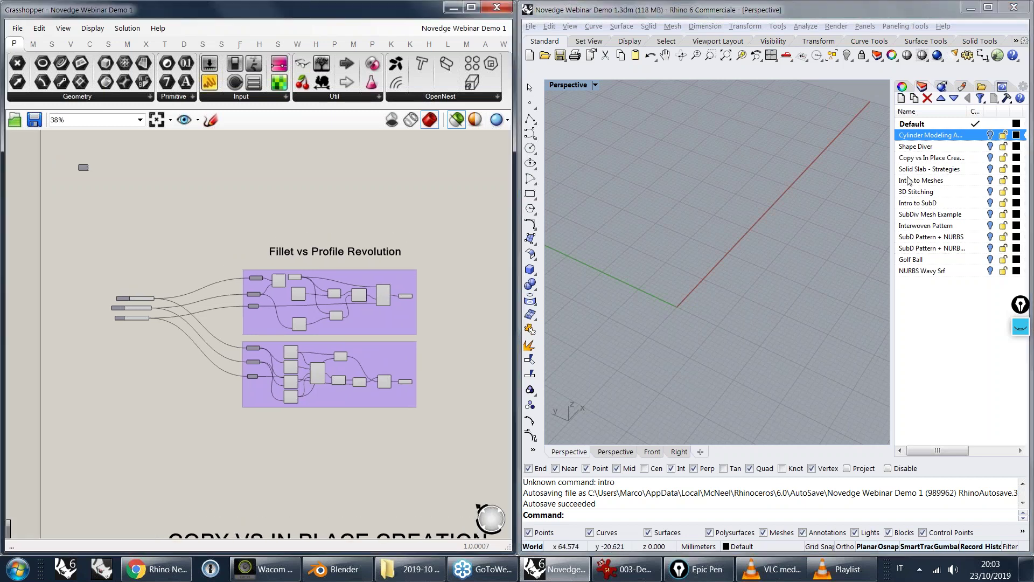
pyautogui.click(989, 135)
pyautogui.moveTo(734, 261); pyautogui.dragTo(789, 261, button='right')
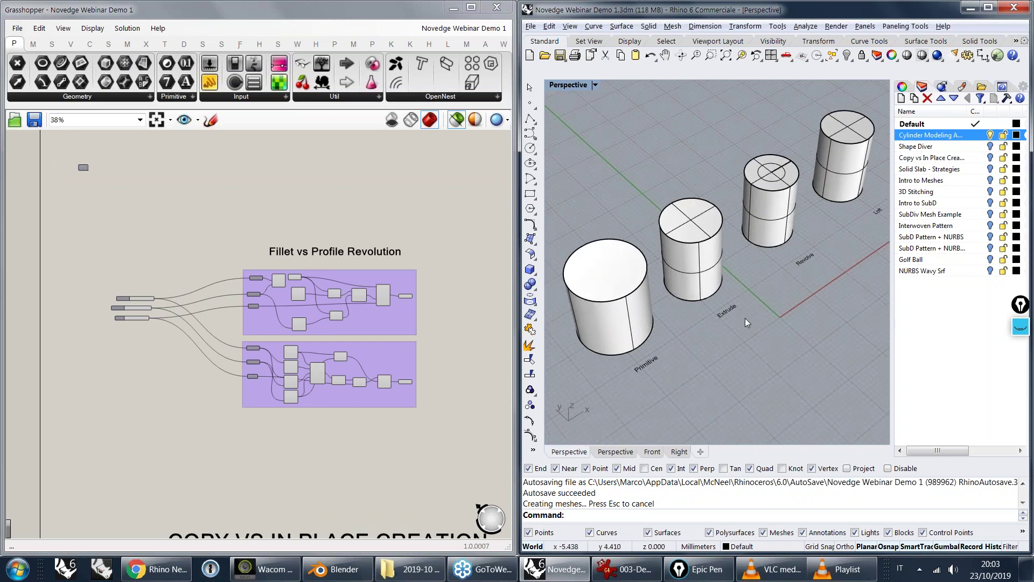
pyautogui.moveTo(745, 317); pyautogui.dragTo(746, 296, button='right')
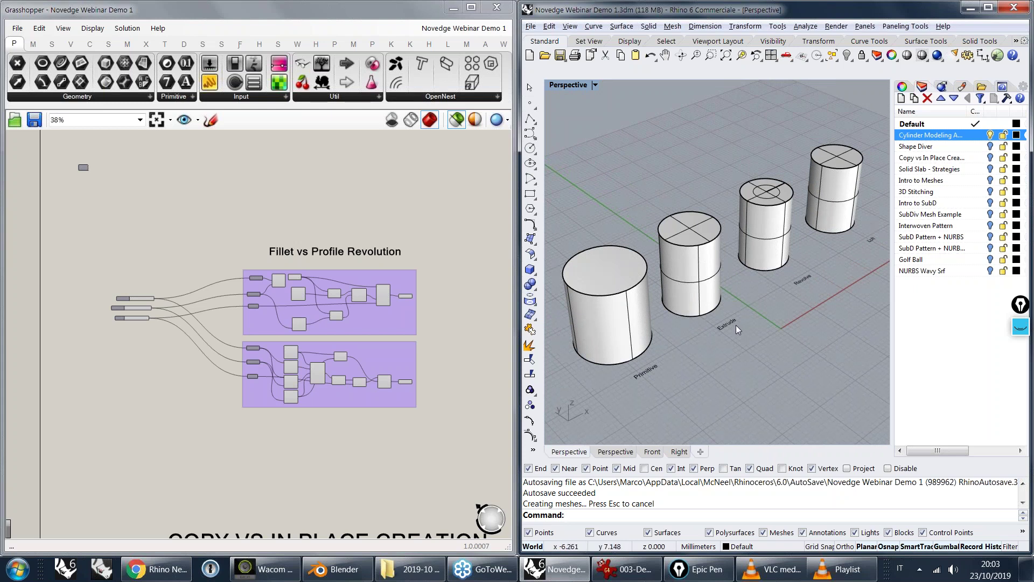
pyautogui.moveTo(731, 310); pyautogui.dragTo(730, 325, button='right')
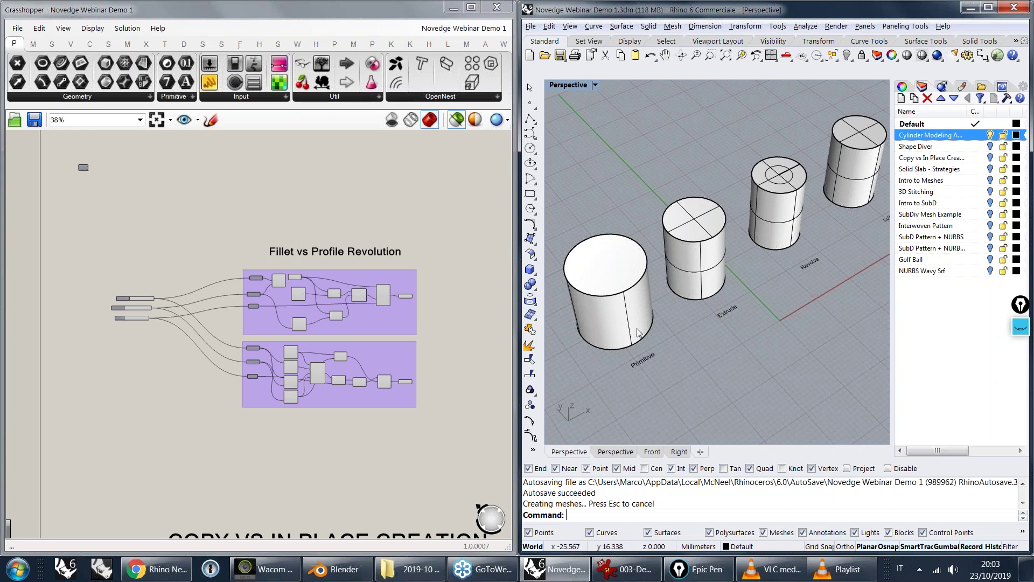
pyautogui.moveTo(720, 302); pyautogui.dragTo(714, 266, button='right')
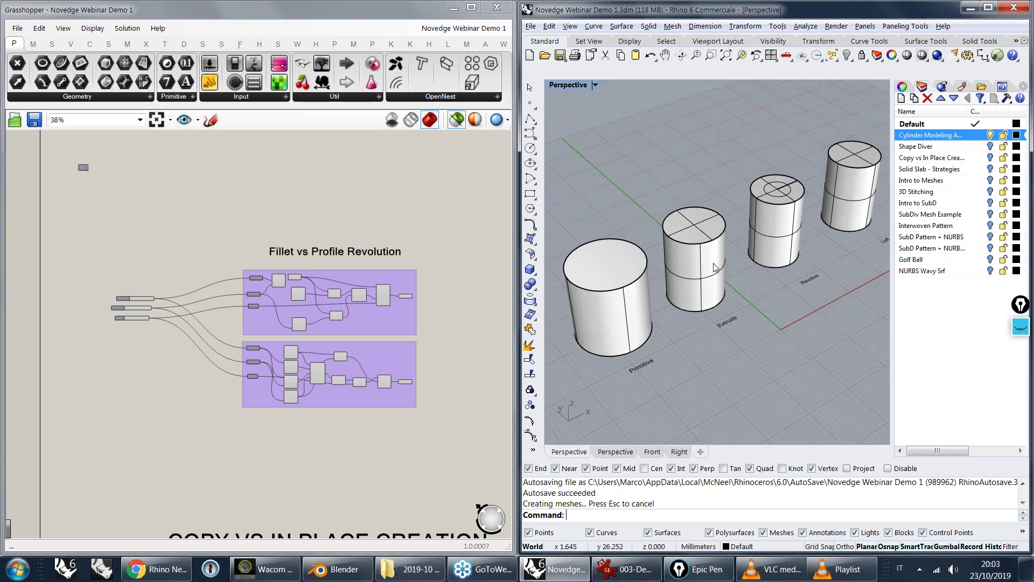
pyautogui.moveTo(790, 252); pyautogui.dragTo(755, 238, button='right')
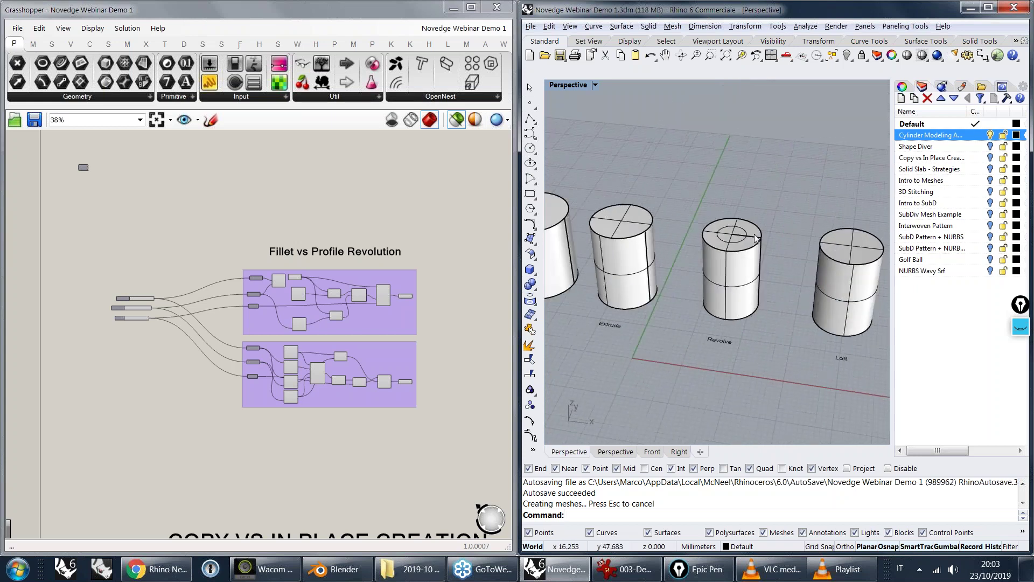
# - Select the profile curve inside the Revolve cylinder to highlight it, clear the selection and view the cylinders
pyautogui.click(756, 238)
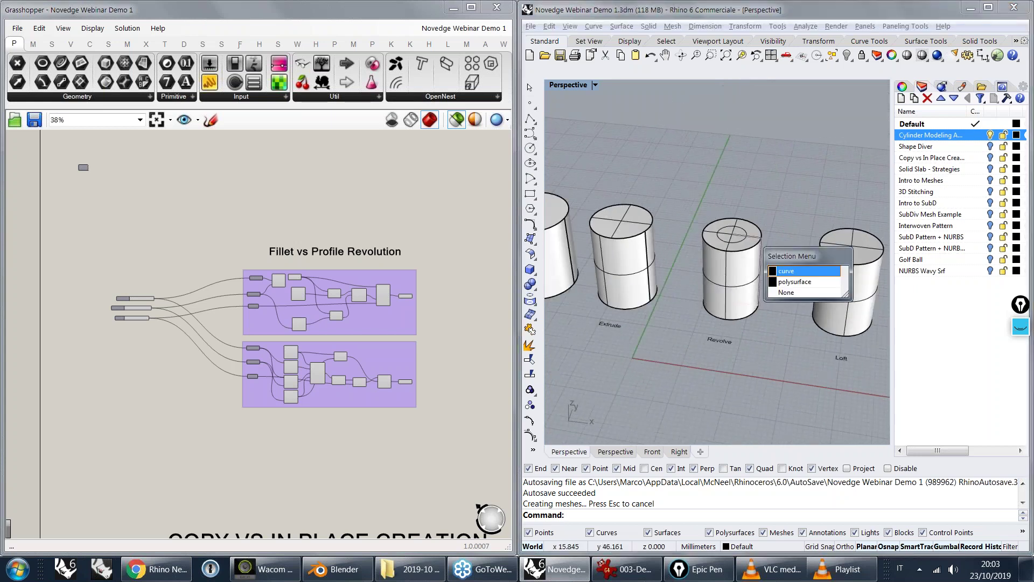
pyautogui.click(786, 271)
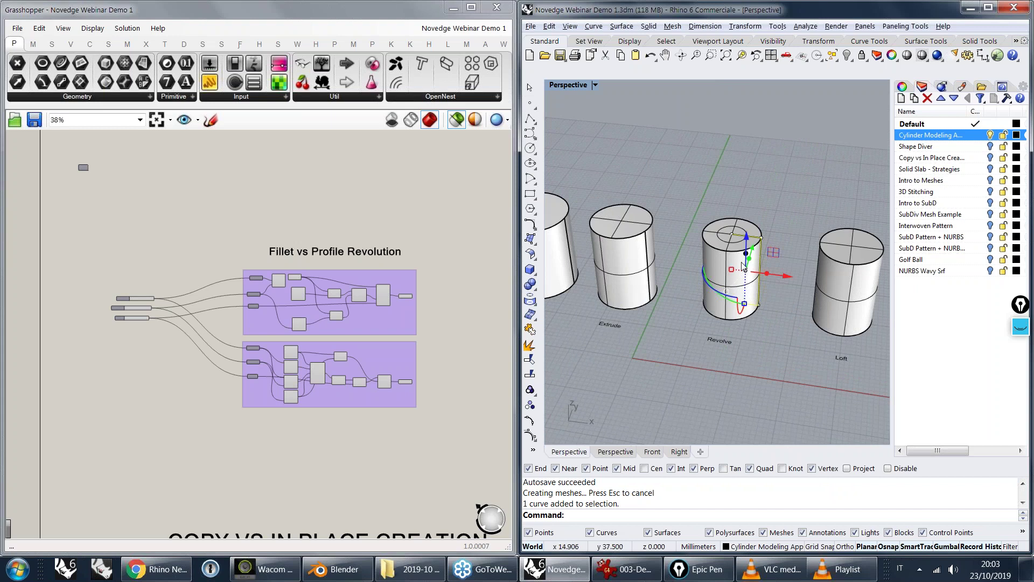
pyautogui.click(755, 350)
pyautogui.moveTo(768, 304); pyautogui.dragTo(721, 286, button='right')
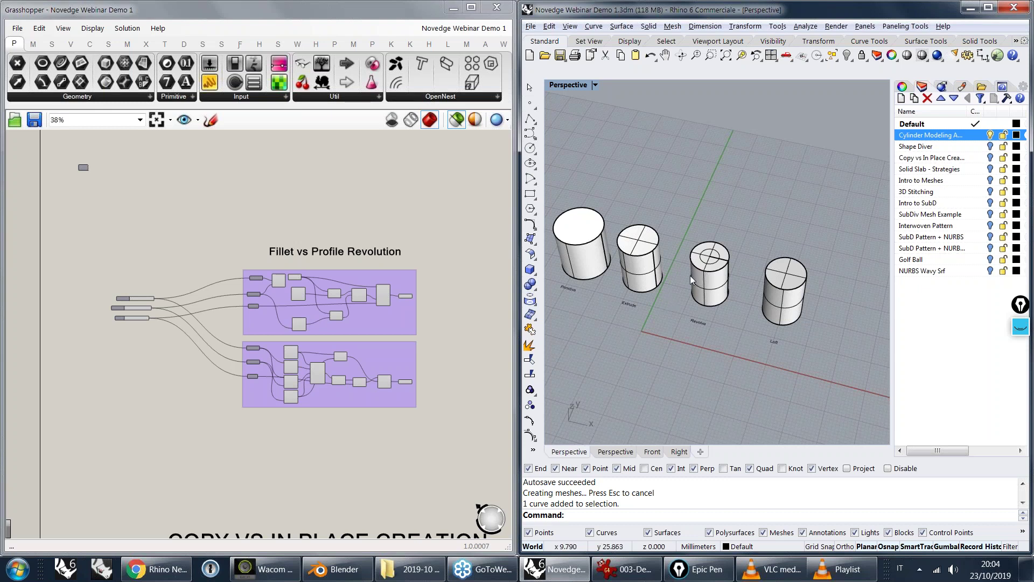
pyautogui.scroll(5, 690, 277)
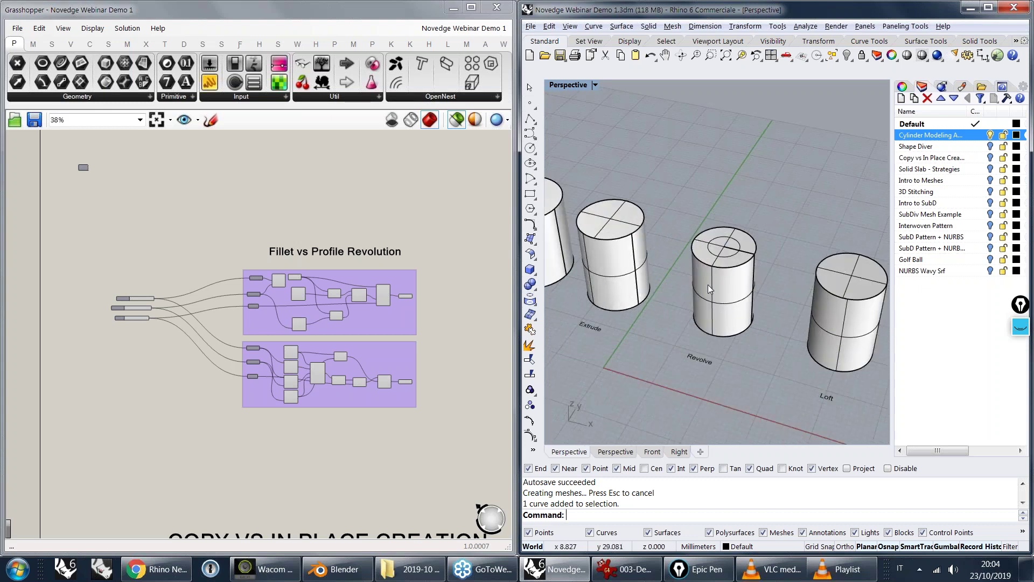
pyautogui.keyDown('shift'); pyautogui.moveTo(708, 284); pyautogui.dragTo(680, 296, button='right'); pyautogui.keyUp('shift')
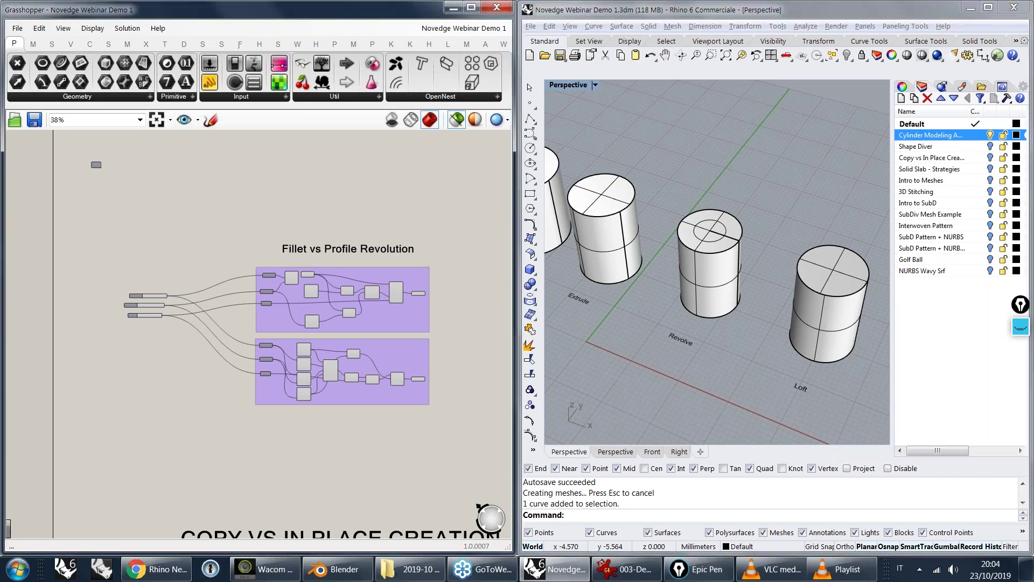
# - View the Fillet vs Profile Revolution definition, highlight the curve on the Loft cylinder and clear the selection
pyautogui.scroll(8, 377, 295)
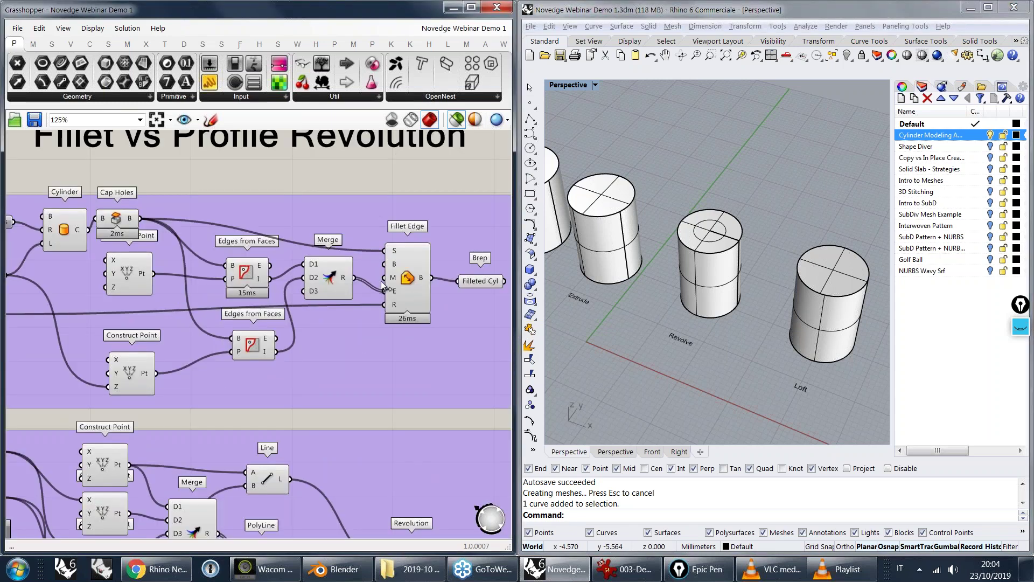
pyautogui.scroll(-4, 382, 286)
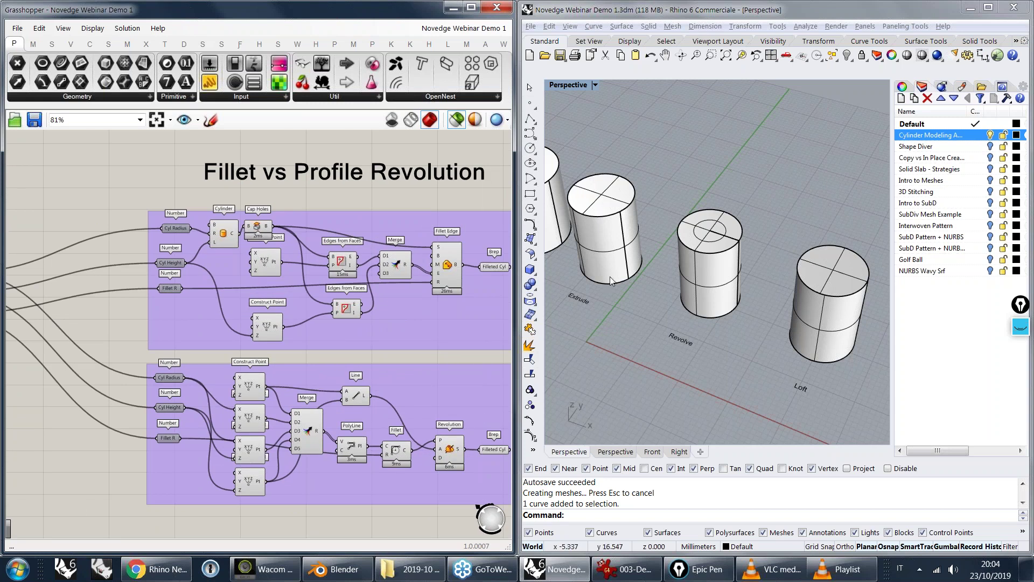
pyautogui.scroll(-2, 610, 277)
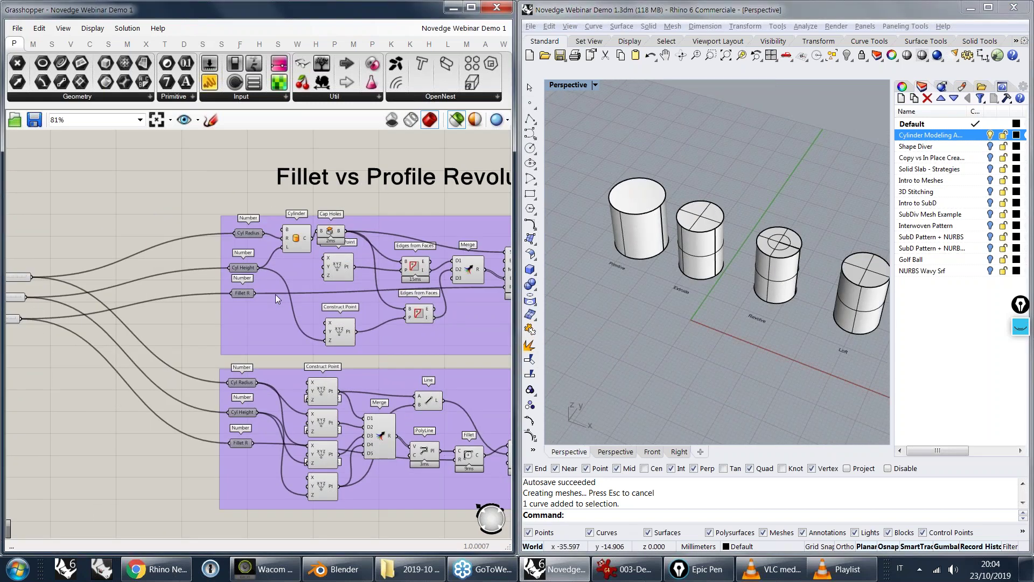
pyautogui.moveTo(276, 294); pyautogui.dragTo(114, 283, button='right')
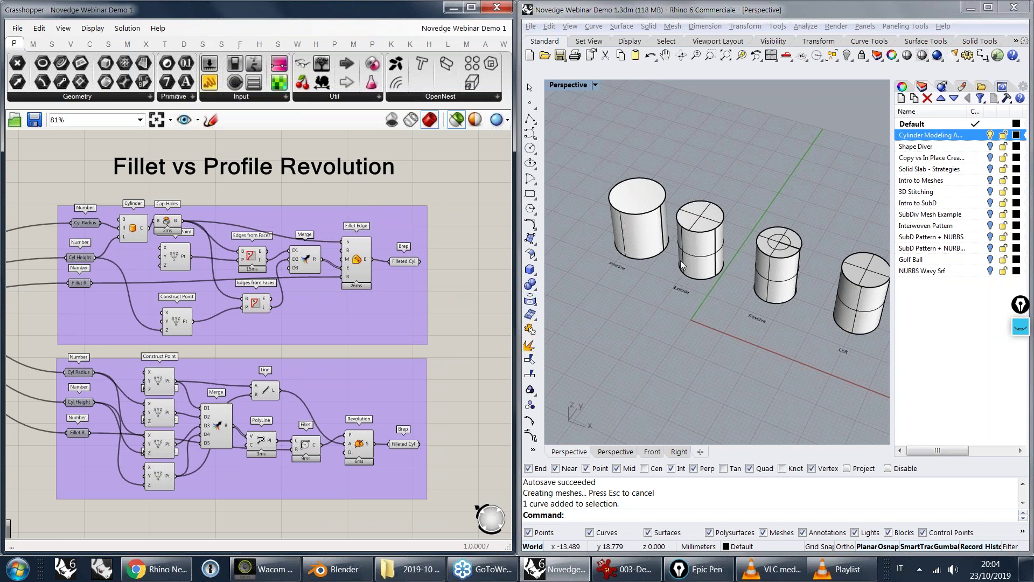
pyautogui.moveTo(681, 260); pyautogui.dragTo(842, 229, button='right')
pyautogui.scroll(3, 842, 229)
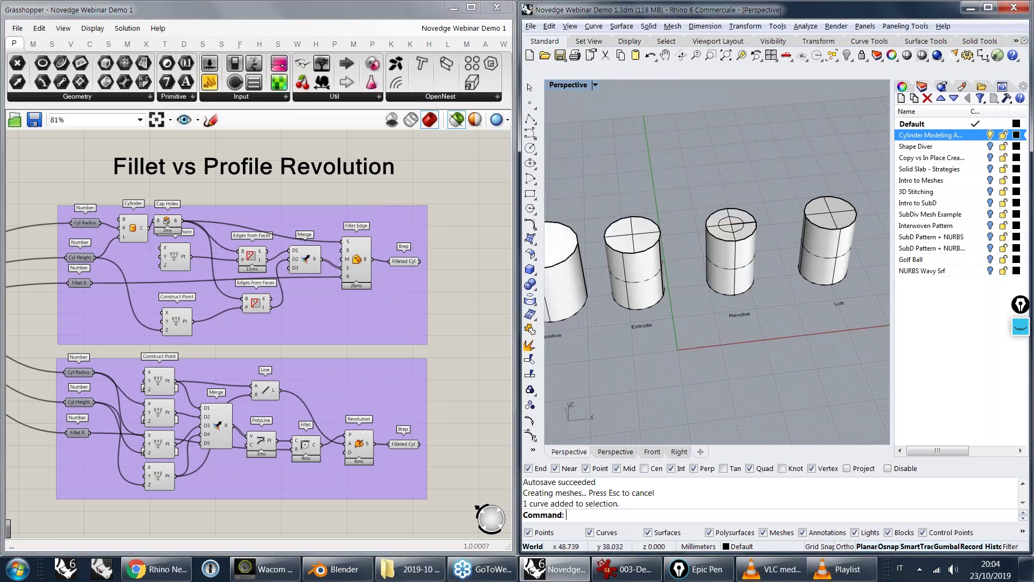
pyautogui.click(818, 228)
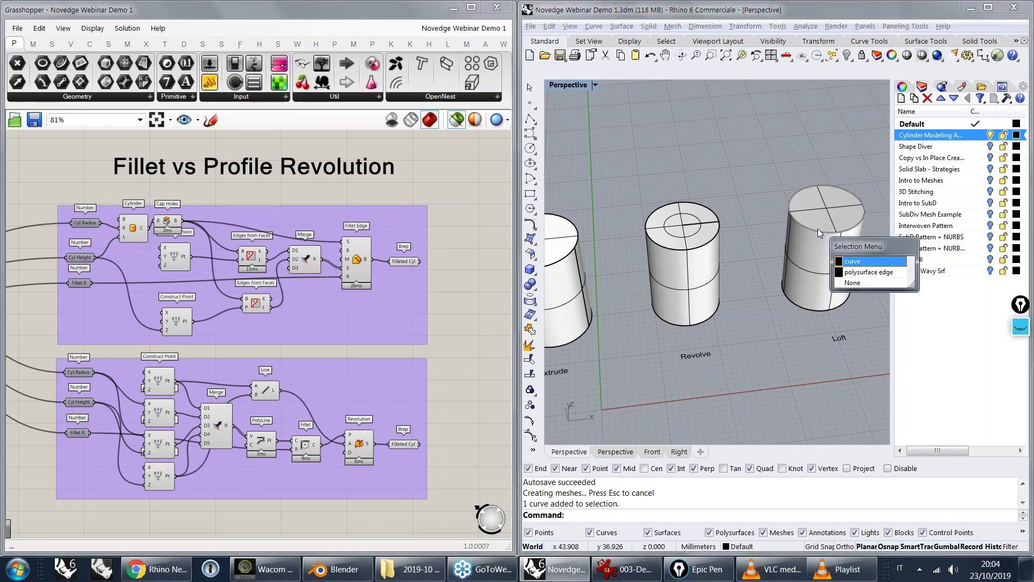
pyautogui.click(852, 261)
pyautogui.moveTo(801, 292); pyautogui.dragTo(761, 340, button='right')
pyautogui.press('Escape')
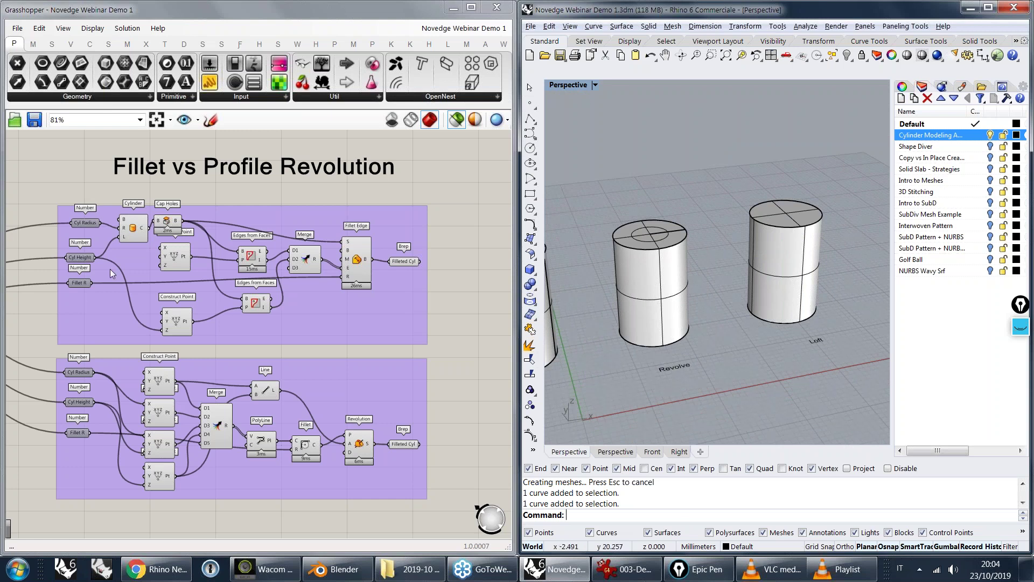
# - Preview the Cylinder component of the upper Fillet vs Profile Revolution group in the Rhino viewport
pyautogui.moveTo(109, 270); pyautogui.dragTo(286, 303, button='right')
pyautogui.keyDown('ctrl'); pyautogui.moveTo(286, 304); pyautogui.dragTo(189, 247, button='right'); pyautogui.keyUp('ctrl')
pyautogui.click(152, 233)
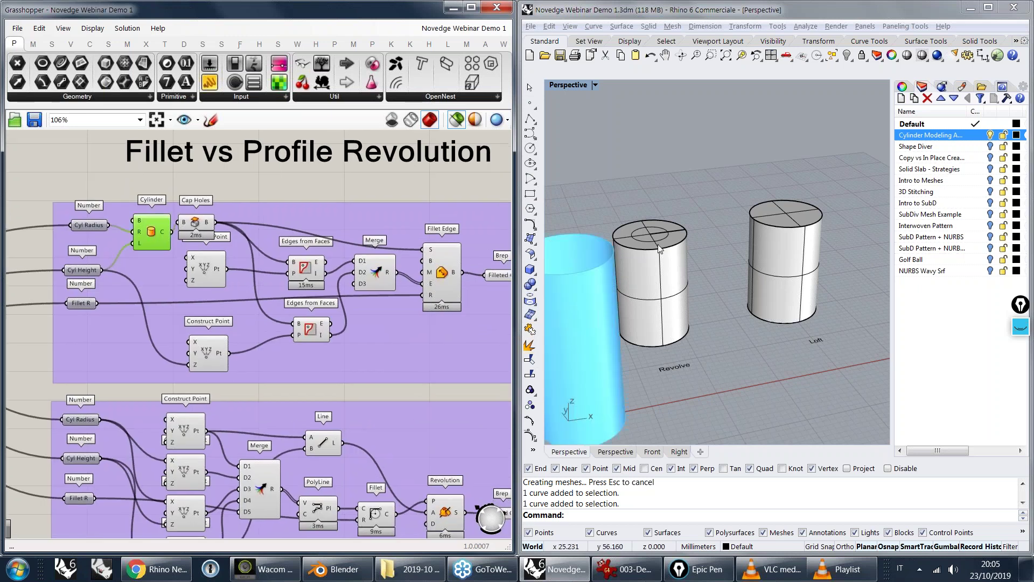
pyautogui.scroll(-2, 658, 249)
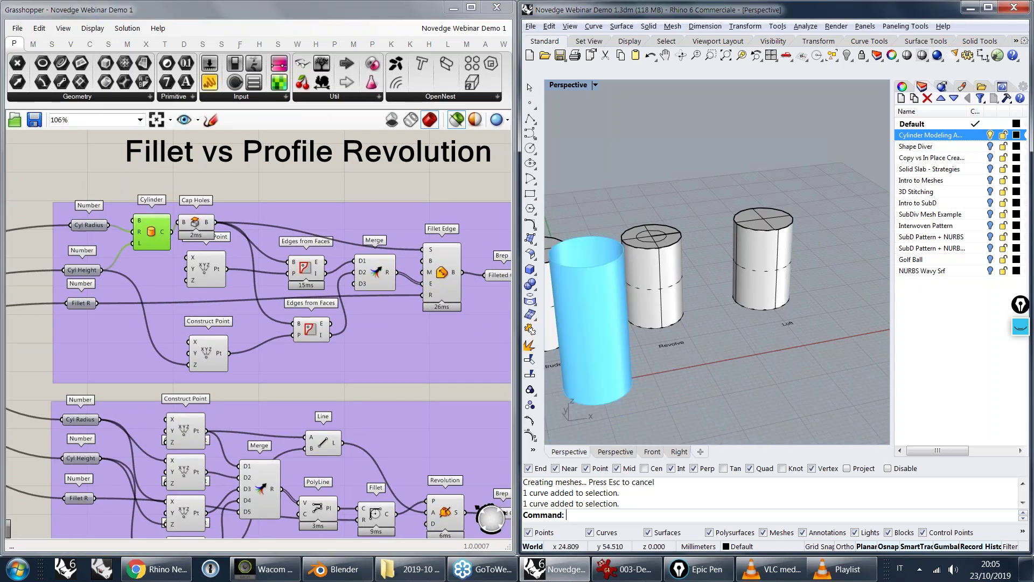
pyautogui.moveTo(658, 249); pyautogui.dragTo(683, 282, button='right')
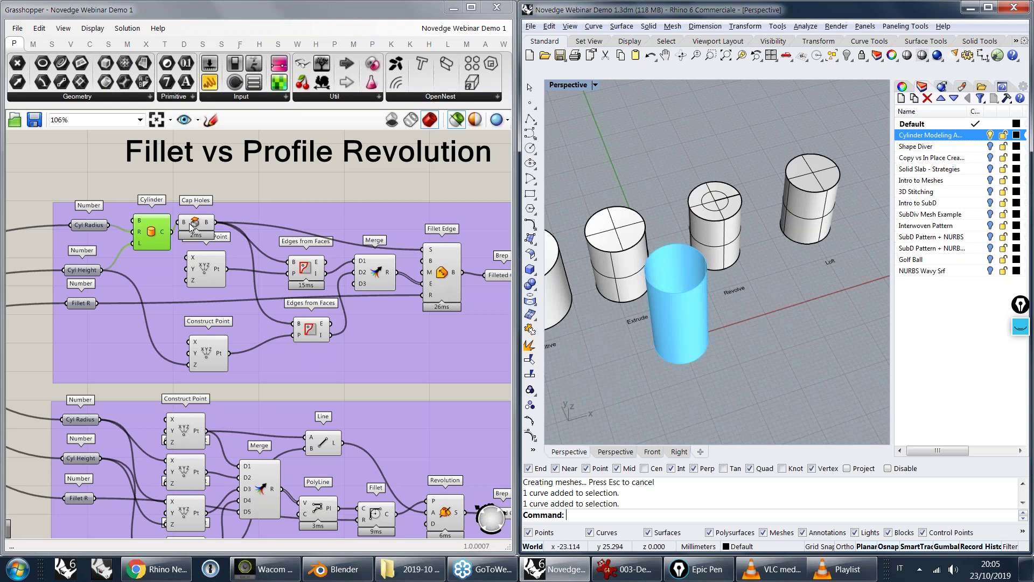
# - Preview the outputs of the Cap Holes component and the upper Construct Point component in the viewport
pyautogui.click(193, 225)
pyautogui.moveTo(207, 269); pyautogui.dragTo(201, 270)
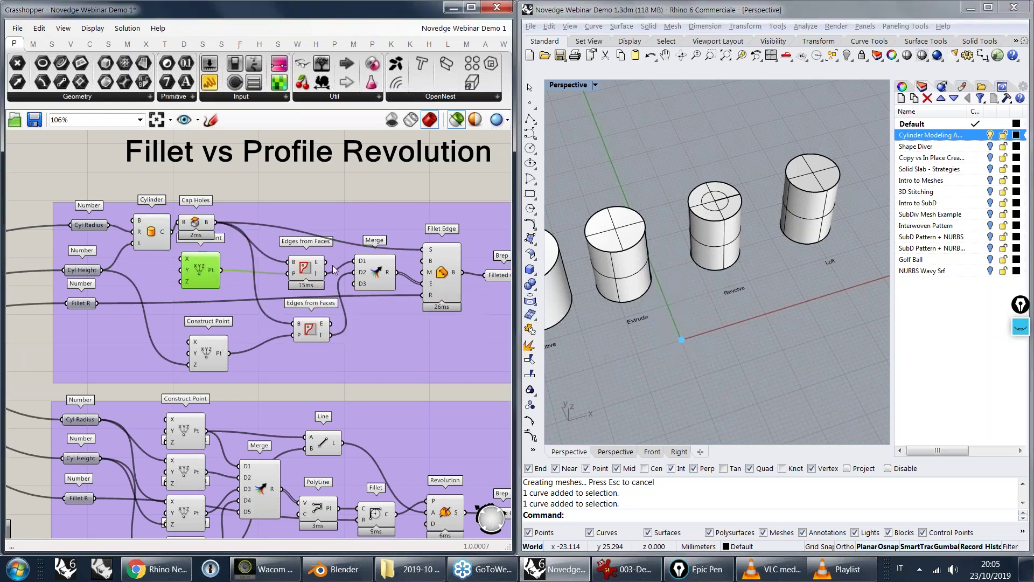
pyautogui.moveTo(332, 265); pyautogui.dragTo(255, 264, button='right')
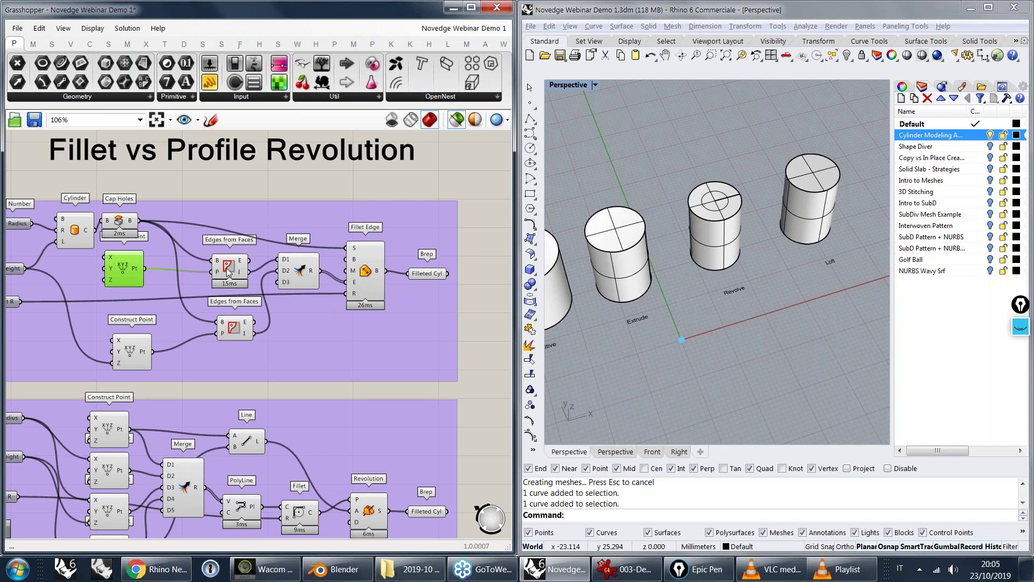
pyautogui.click(116, 223)
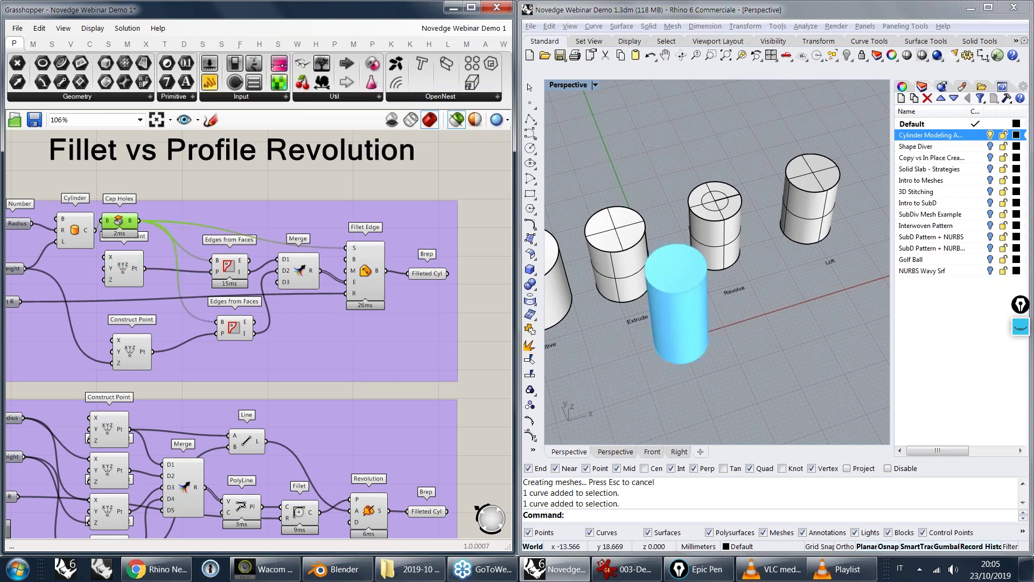
pyautogui.moveTo(611, 293); pyautogui.dragTo(644, 267, button='right')
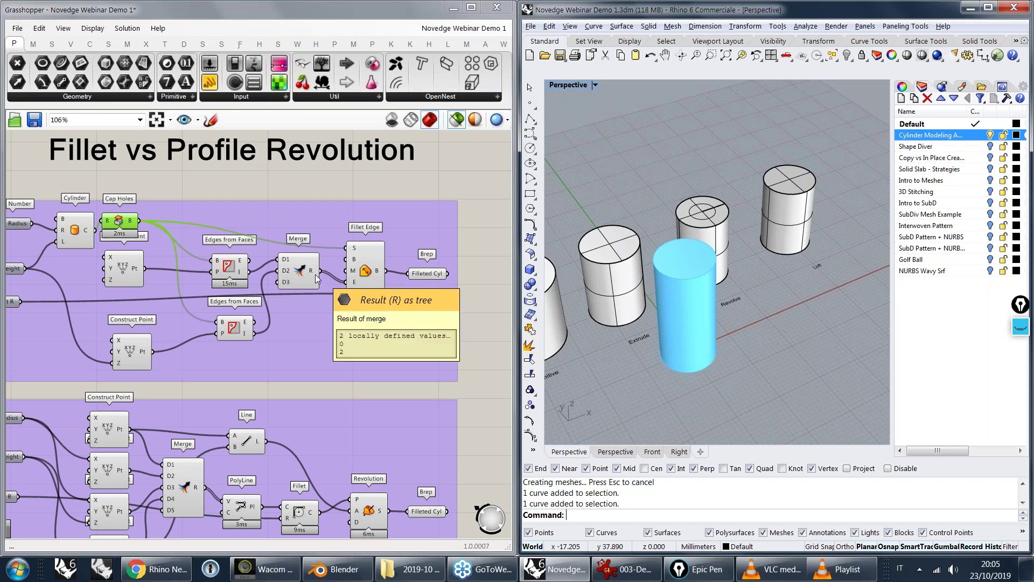
# - Preview the Fillet Edge component's rounded cylinder and view it from the side
pyautogui.click(366, 274)
pyautogui.scroll(2, 392, 278)
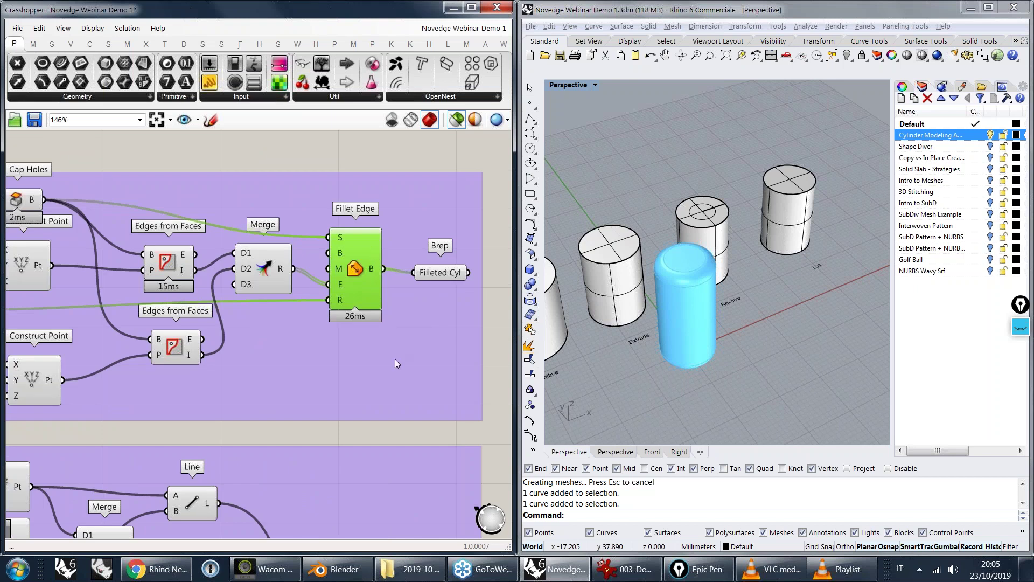
pyautogui.moveTo(360, 350); pyautogui.dragTo(364, 352, button='right')
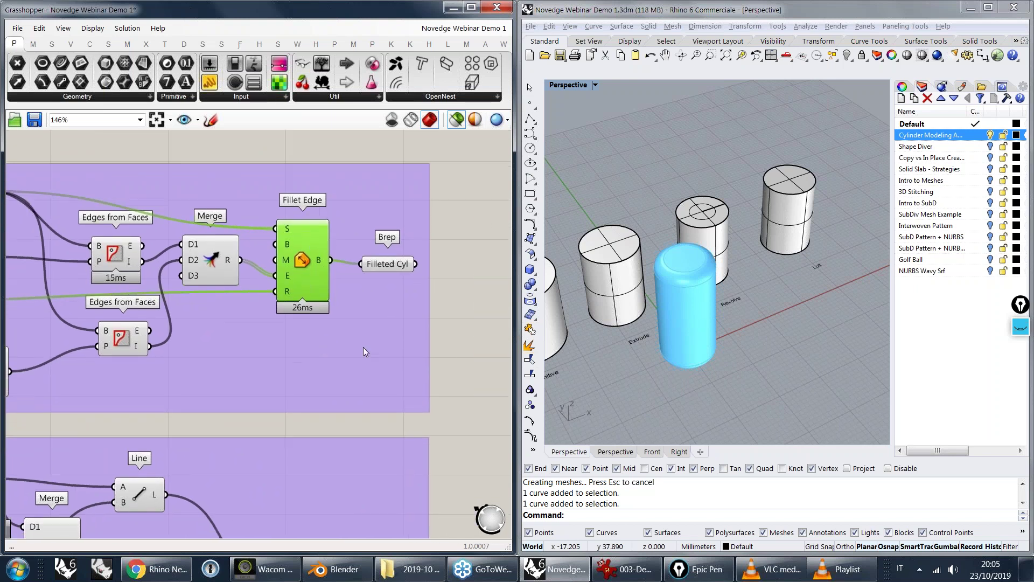
pyautogui.moveTo(695, 307); pyautogui.dragTo(674, 253, button='right')
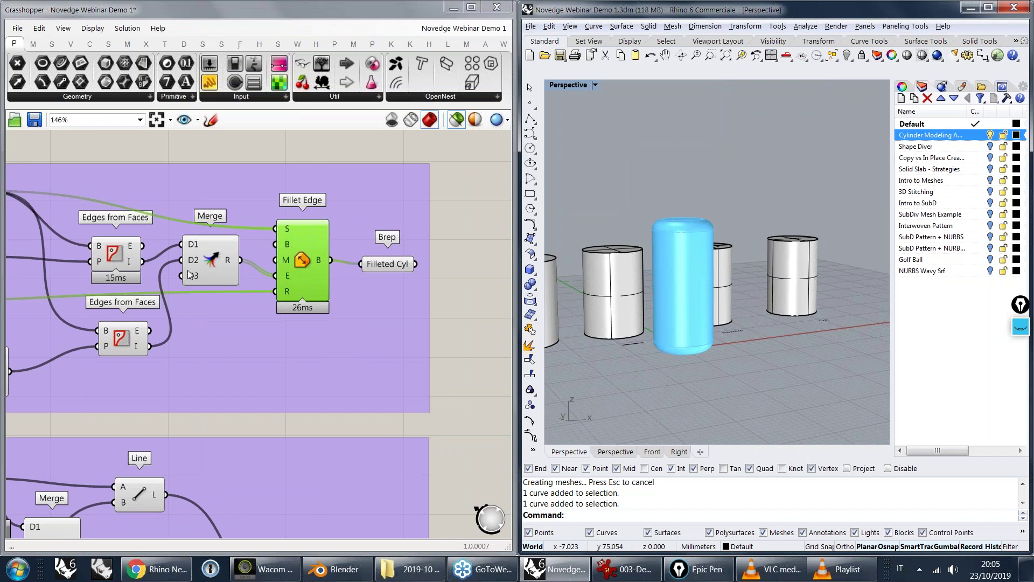
# - Set the Fillet R slider to 2.4
pyautogui.moveTo(188, 271); pyautogui.dragTo(259, 259, button='right')
pyautogui.scroll(-3, 259, 259)
pyautogui.moveTo(65, 333); pyautogui.dragTo(377, 326, button='right')
pyautogui.scroll(4, 253, 326)
pyautogui.moveTo(254, 328)
pyautogui.mouseDown()
pyautogui.moveTo(273, 330)
pyautogui.moveTo(260, 331)
pyautogui.mouseUp()
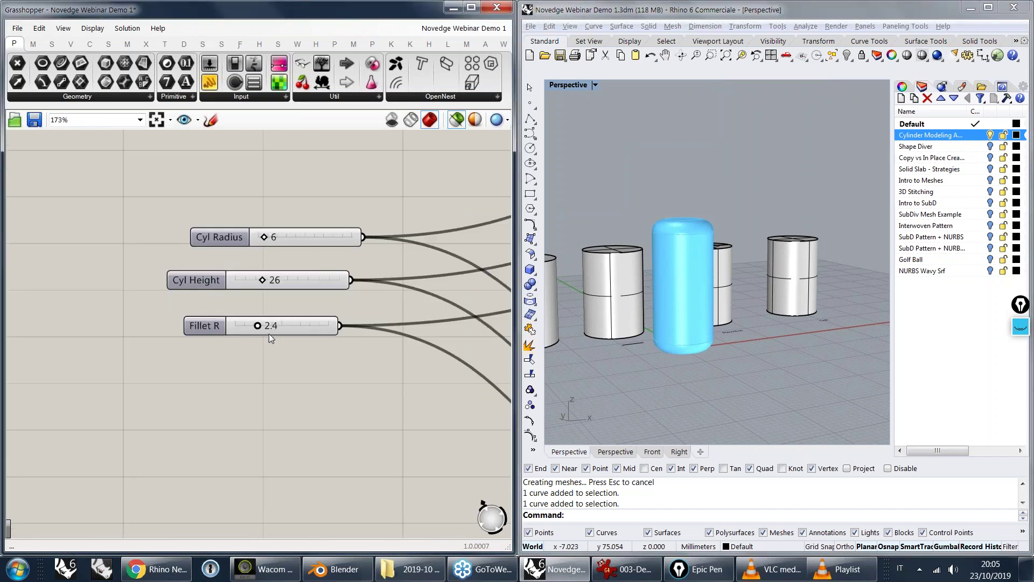
# - Go back to the selected Fillet Edge component and check its computation time
pyautogui.scroll(-2, 348, 323)
pyautogui.moveTo(425, 359); pyautogui.dragTo(266, 282, button='right')
pyautogui.scroll(-2, 410, 272)
pyautogui.moveTo(464, 287); pyautogui.dragTo(172, 337, button='right')
pyautogui.click(421, 264)
pyautogui.moveTo(421, 264); pyautogui.dragTo(381, 275, button='right')
pyautogui.scroll(4, 381, 275)
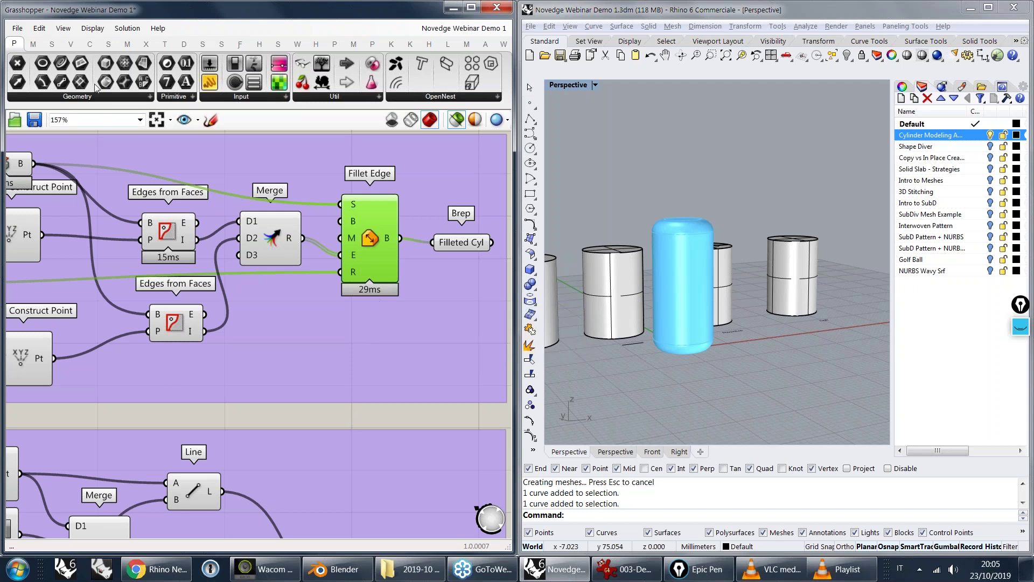
# - Find the Profiler option among the canvas widgets, leave it as is and clear the component selection
pyautogui.click(93, 28)
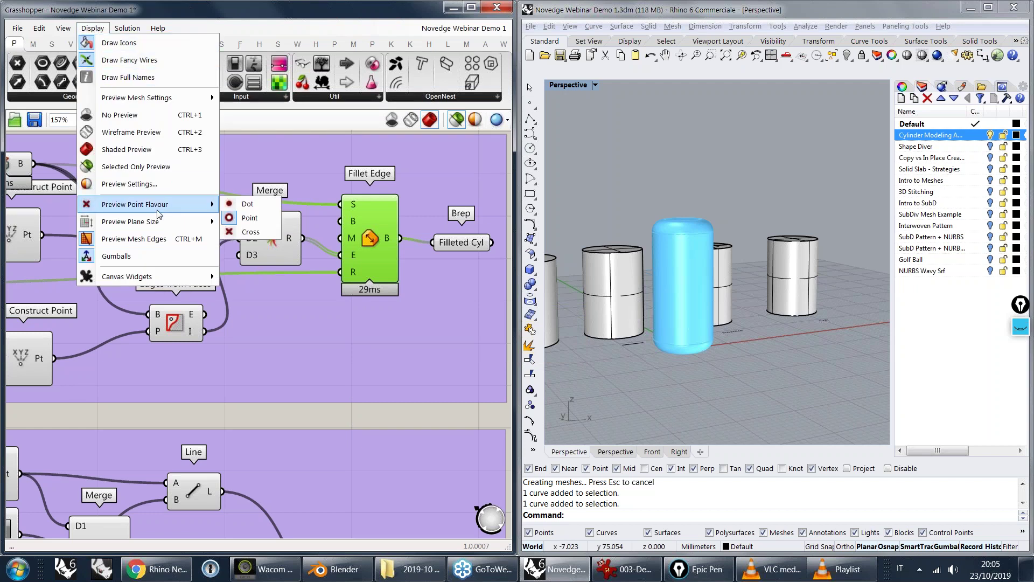
pyautogui.moveTo(157, 277)
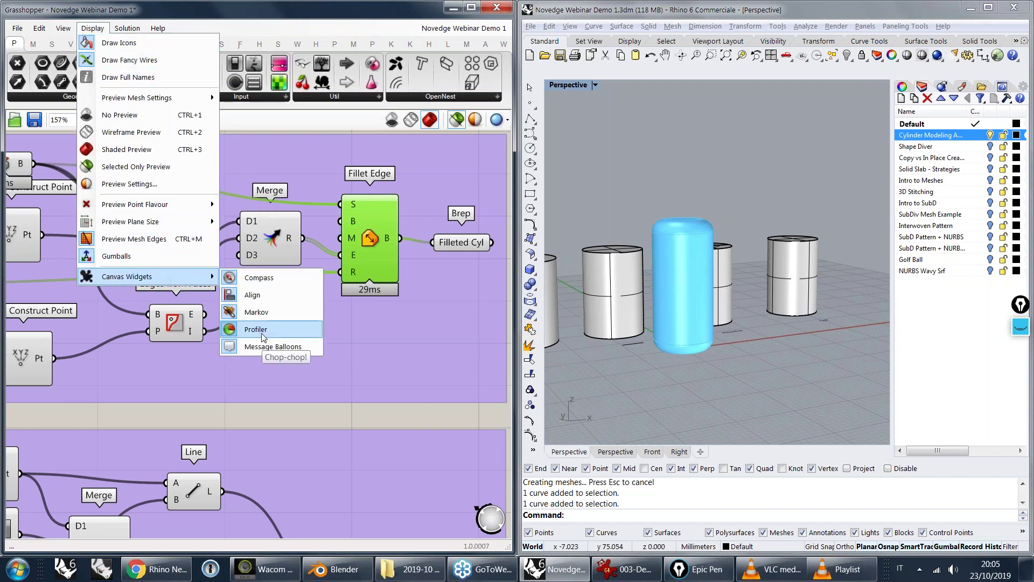
pyautogui.click(298, 416)
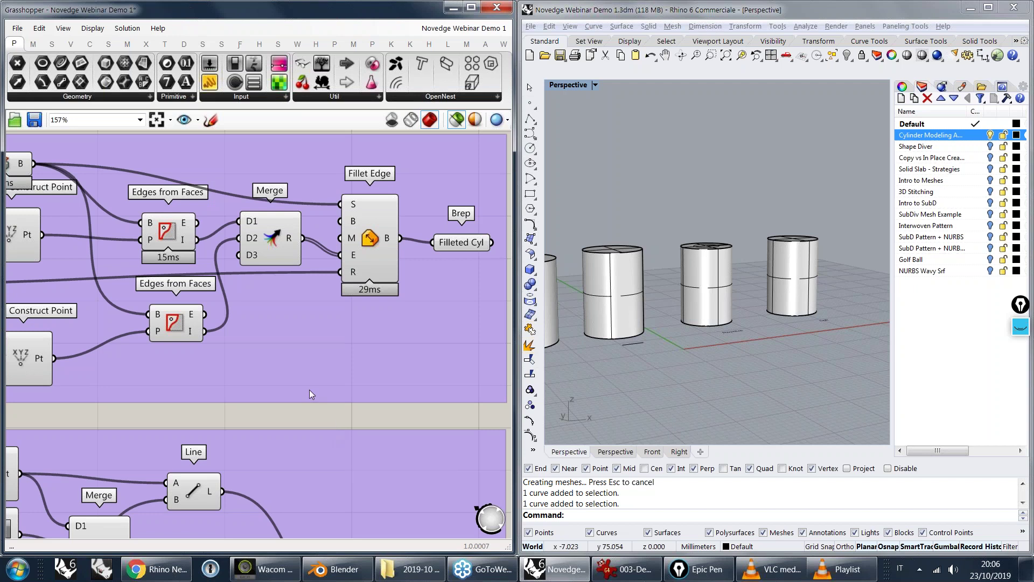
# - Examine the Construct Point, Edges from Faces and Merge components that feed Fillet Edge
pyautogui.moveTo(318, 366); pyautogui.dragTo(343, 312, button='right')
pyautogui.moveTo(321, 351); pyautogui.dragTo(303, 247, button='right')
pyautogui.moveTo(356, 287); pyautogui.dragTo(395, 358, button='right')
pyautogui.moveTo(331, 375); pyautogui.dragTo(378, 426, button='right')
pyautogui.moveTo(105, 199); pyautogui.dragTo(173, 267, button='right')
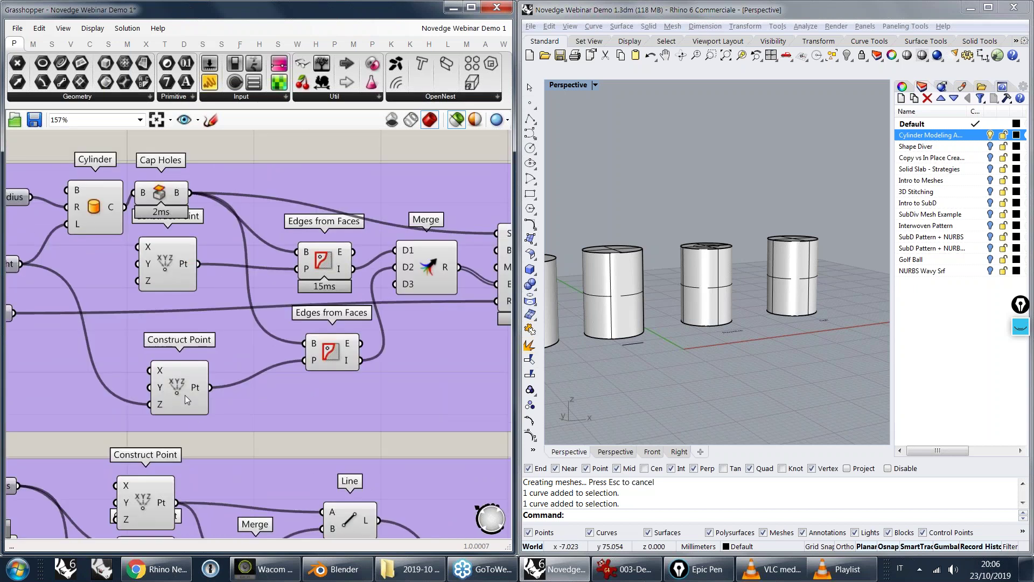
pyautogui.moveTo(339, 366); pyautogui.dragTo(266, 303, button='right')
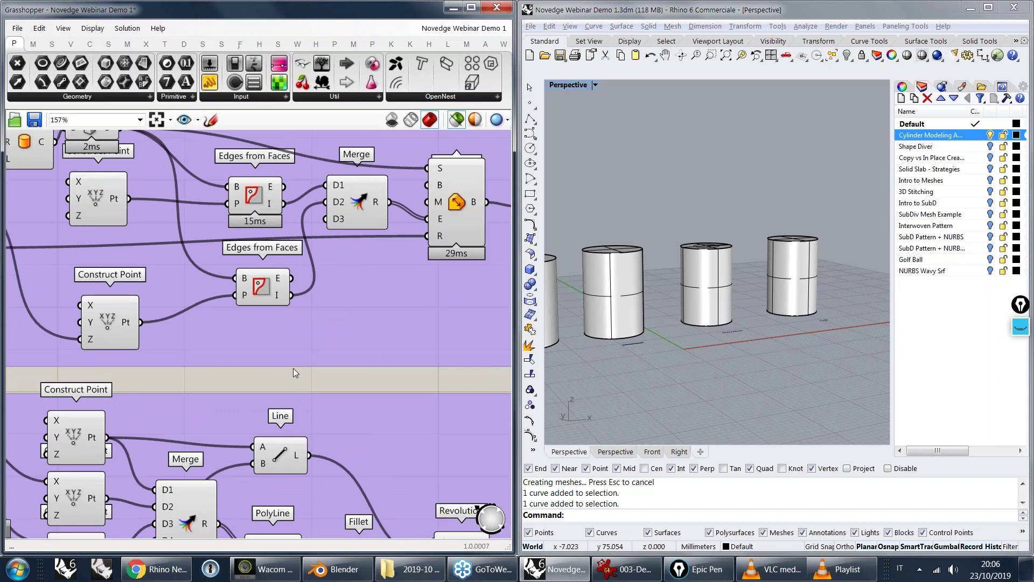
# - Trace the profile revolution definition back to its Cyl Radius, Cyl Height and Fillet R inputs
pyautogui.moveTo(293, 367); pyautogui.dragTo(275, 259, button='right')
pyautogui.moveTo(315, 345); pyautogui.dragTo(355, 235, button='right')
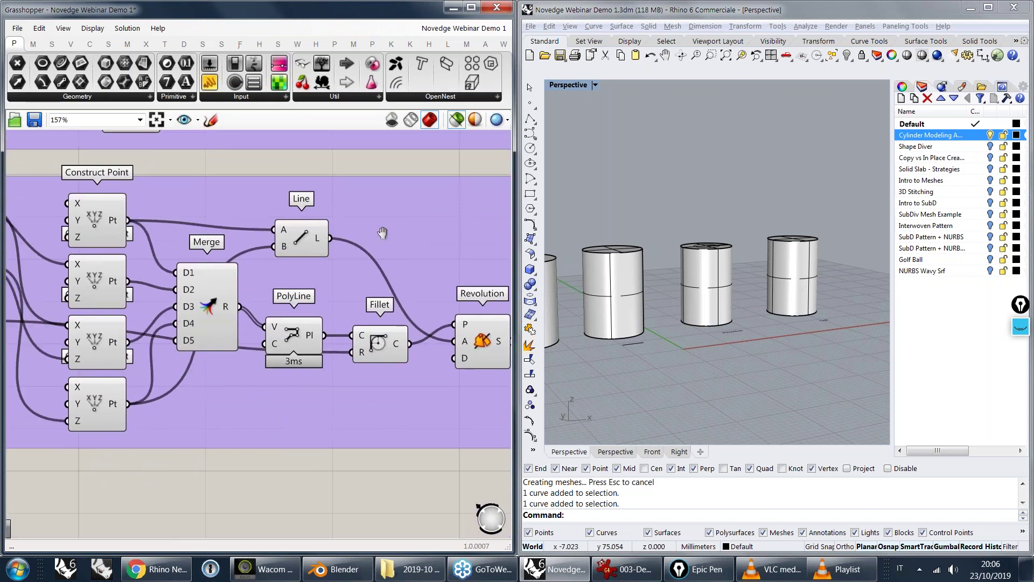
pyautogui.moveTo(298, 258); pyautogui.dragTo(381, 261, button='right')
pyautogui.scroll(-1, 331, 248)
pyautogui.moveTo(55, 205); pyautogui.dragTo(260, 273, button='right')
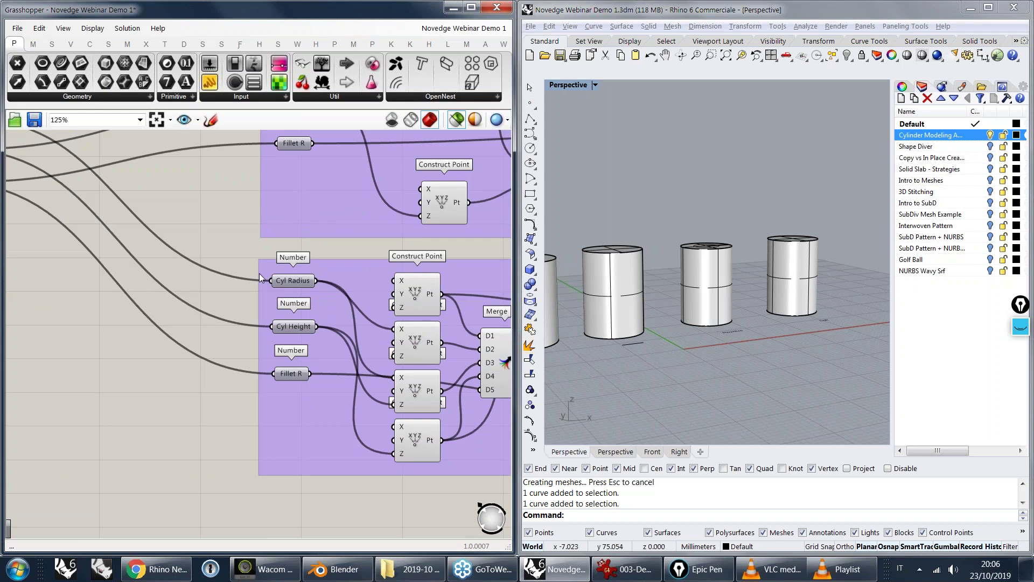
pyautogui.scroll(-2, 260, 273)
pyautogui.scroll(3, 295, 281)
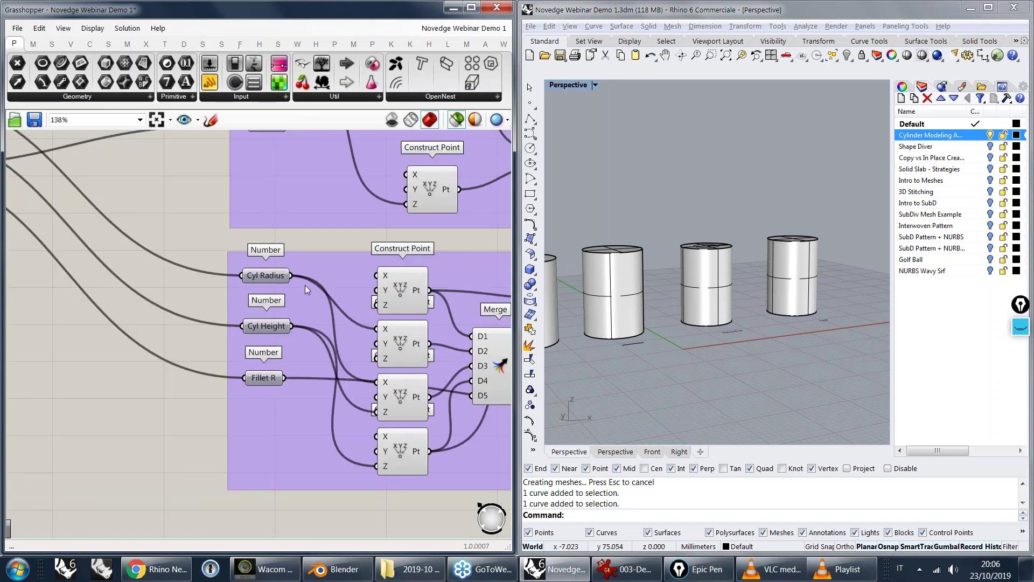
# - Select the four Construct Point components in the profile revolution group to highlight their points in the viewport
pyautogui.moveTo(403, 296); pyautogui.dragTo(261, 281, button='right')
pyautogui.click(296, 279)
pyautogui.keyDown('shift'); pyautogui.click(296, 344); pyautogui.keyUp('shift')
pyautogui.keyDown('shift'); pyautogui.click(295, 399); pyautogui.keyUp('shift')
pyautogui.keyDown('shift'); pyautogui.click(293, 453); pyautogui.keyUp('shift')
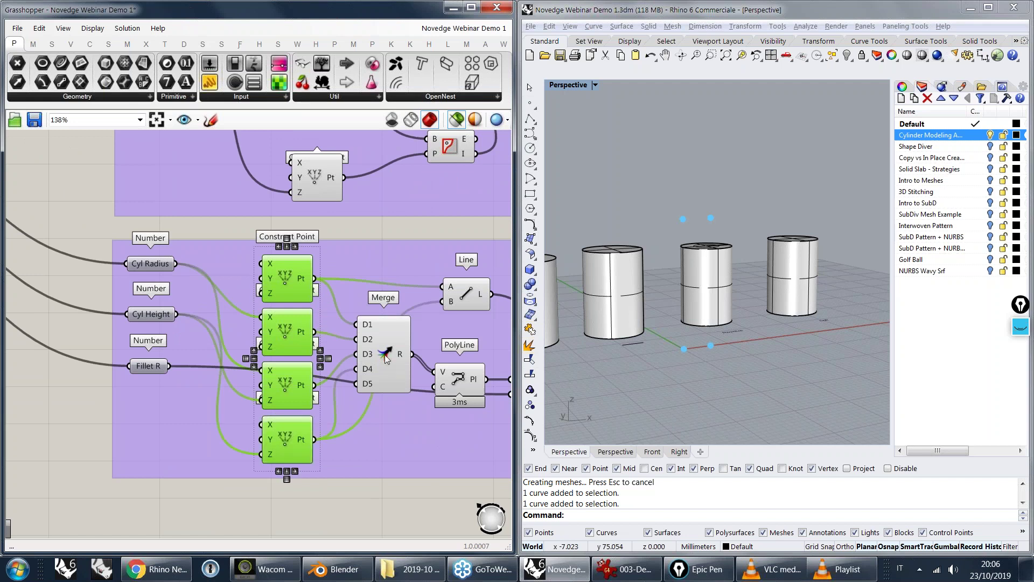
# - Add the Merge, PolyLine, Fillet and Line components to the selection and inspect the highlighted profile and axis from above
pyautogui.keyDown('shift'); pyautogui.click(386, 358); pyautogui.keyUp('shift')
pyautogui.moveTo(404, 355); pyautogui.dragTo(249, 388, button='right')
pyautogui.keyDown('shift'); pyautogui.click(309, 408); pyautogui.keyUp('shift')
pyautogui.moveTo(309, 409); pyautogui.dragTo(215, 414, button='right')
pyautogui.keyDown('shift'); pyautogui.click(287, 425); pyautogui.keyUp('shift')
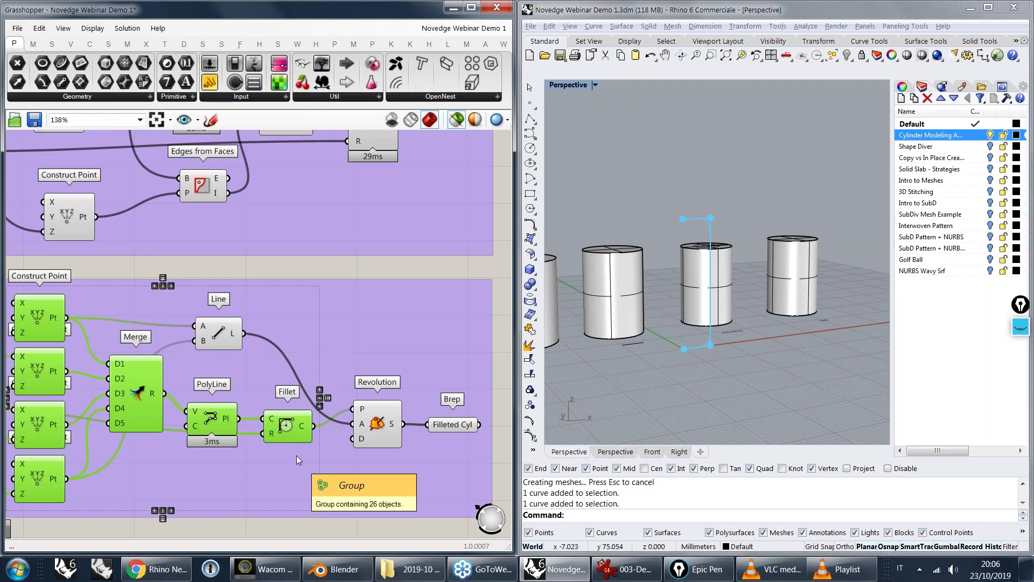
pyautogui.keyDown('shift'); pyautogui.click(224, 330); pyautogui.keyUp('shift')
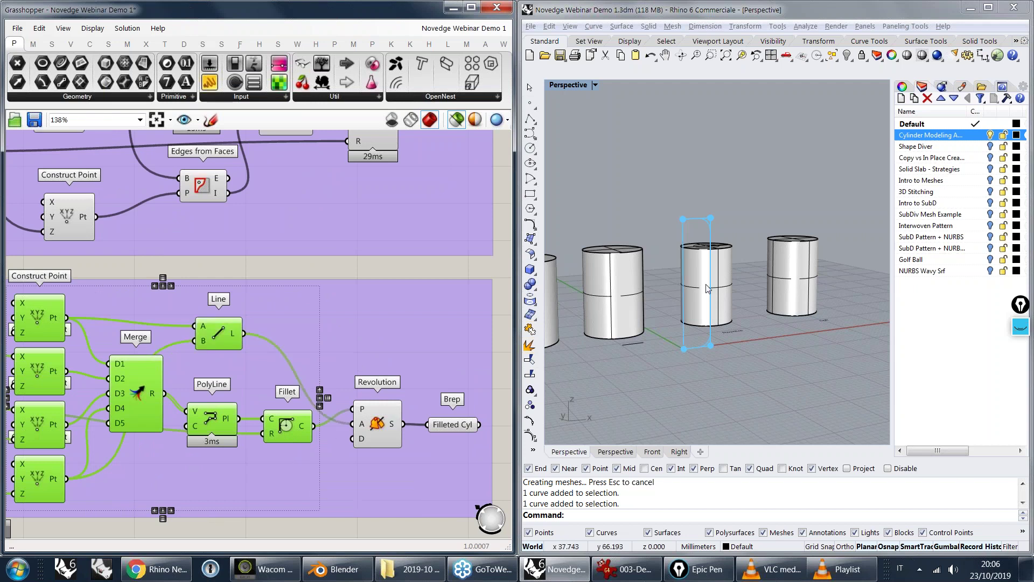
pyautogui.moveTo(707, 289); pyautogui.dragTo(830, 224, button='right')
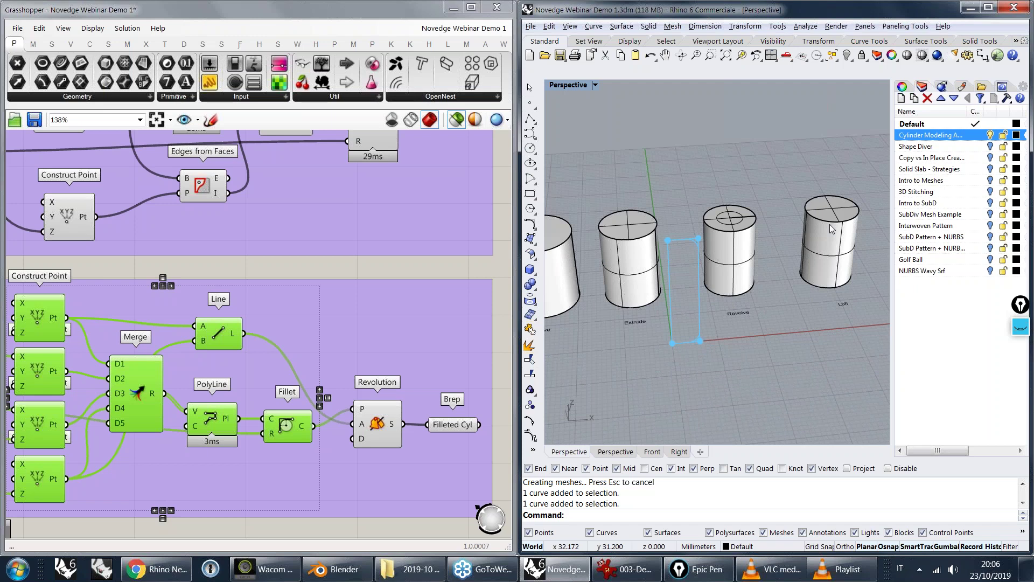
# - Hide the cylinder modeling layer and select the Revolution component to highlight the revolved cylinder
pyautogui.click(990, 135)
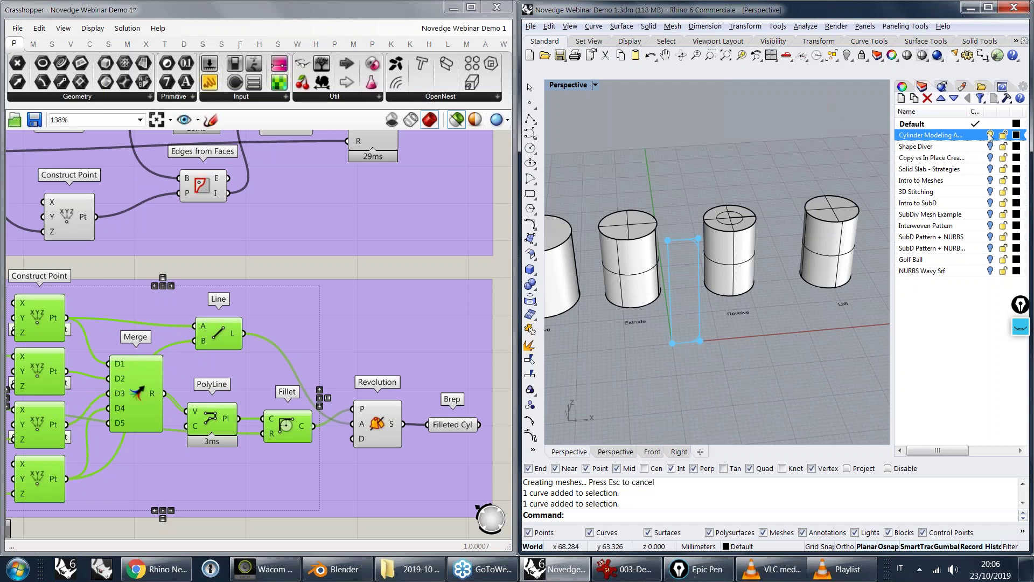
pyautogui.click(377, 424)
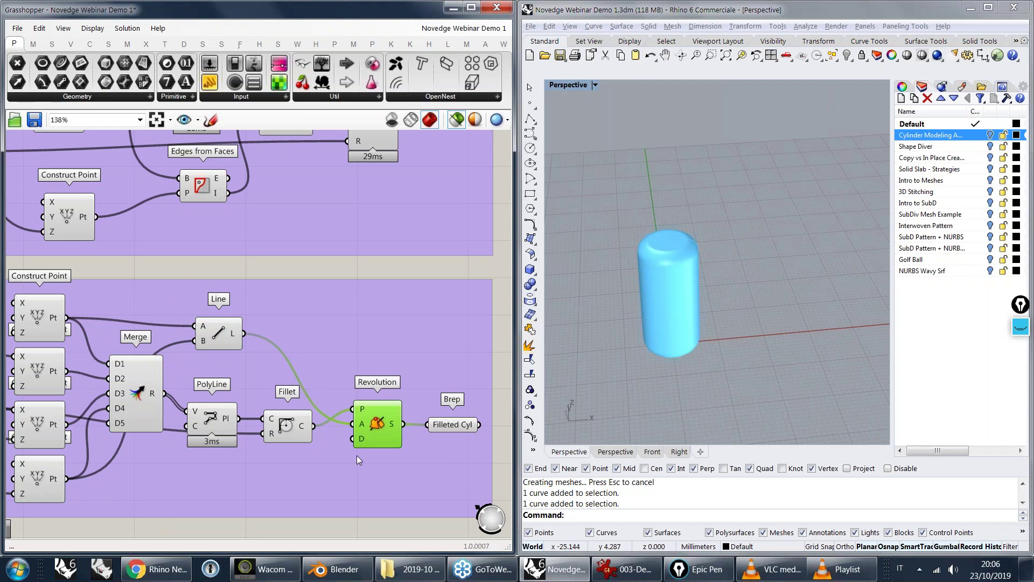
# - Select the Filleted Cyl output of the fillet group and inspect the Revolution component's surface output for comparison
pyautogui.moveTo(392, 432); pyautogui.dragTo(344, 381, button='right')
pyautogui.moveTo(334, 247); pyautogui.dragTo(353, 362, button='right')
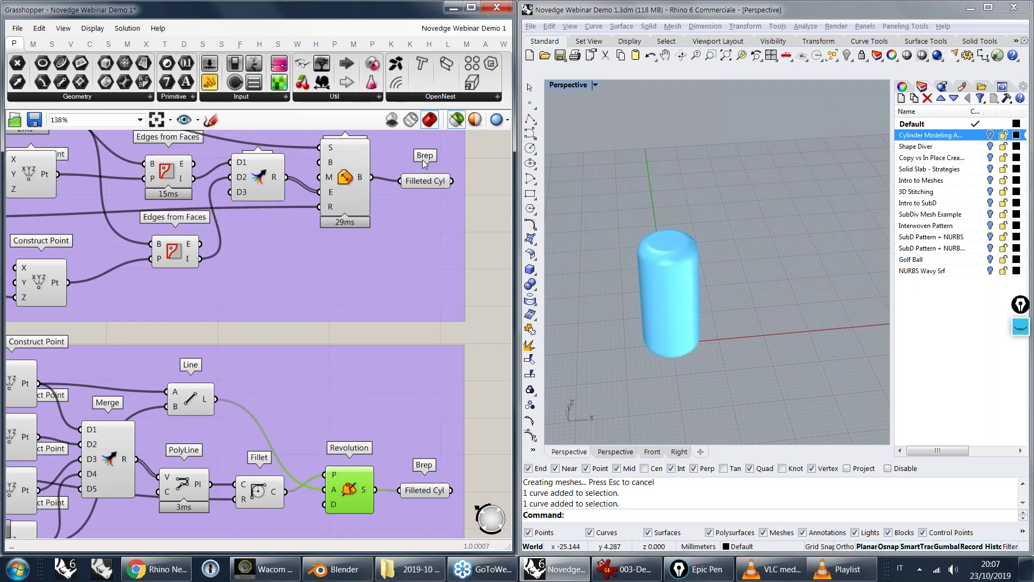
pyautogui.click(425, 181)
pyautogui.moveTo(383, 426); pyautogui.dragTo(370, 346, button='right')
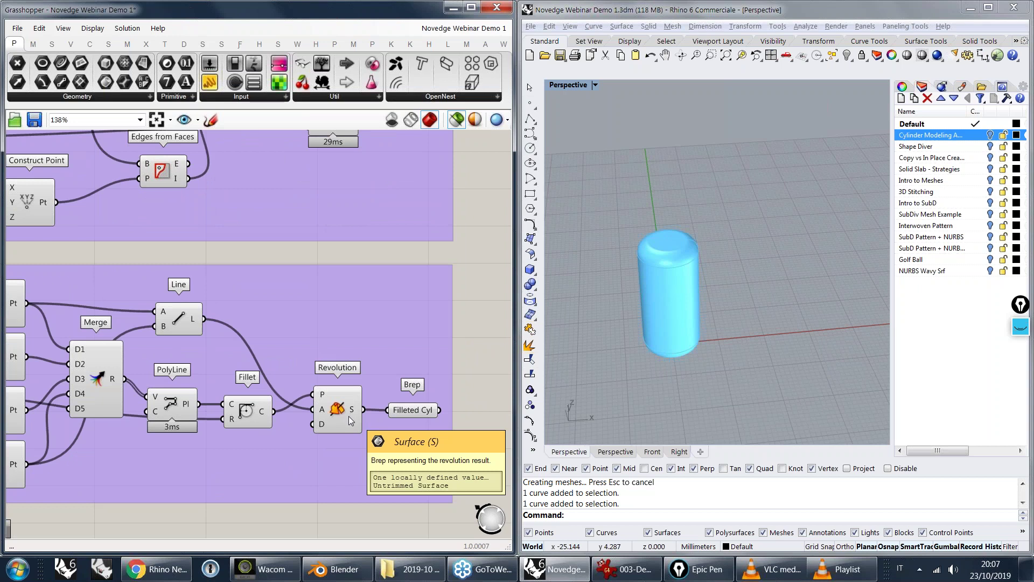
# - Compare the component chain and computation times of the edge fillet group with those of the profile revolution group
pyautogui.moveTo(328, 314); pyautogui.dragTo(357, 384, button='right')
pyautogui.moveTo(248, 213); pyautogui.dragTo(346, 292, button='right')
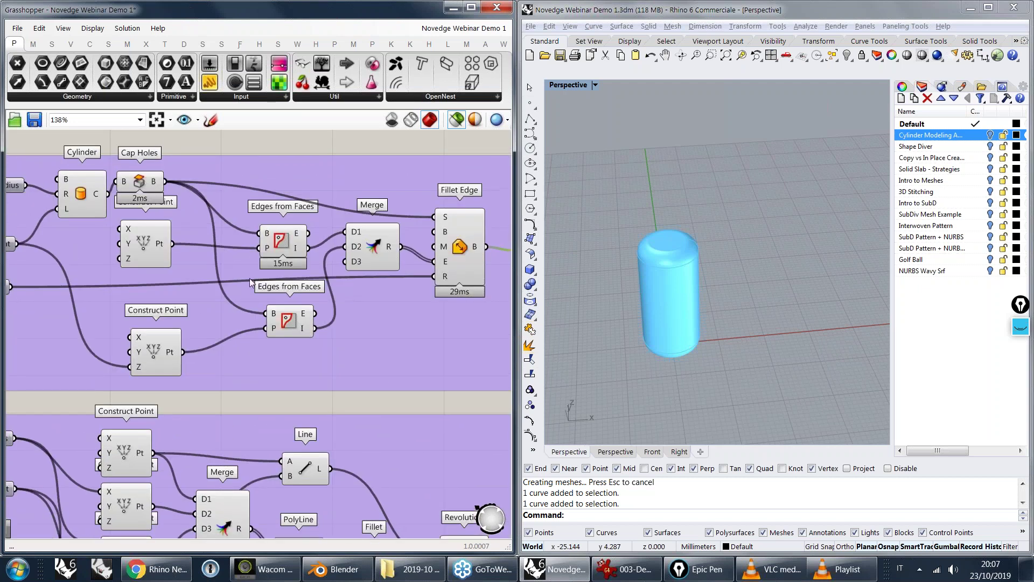
pyautogui.moveTo(474, 282); pyautogui.dragTo(397, 256, button='right')
pyautogui.moveTo(358, 347); pyautogui.dragTo(417, 171, button='right')
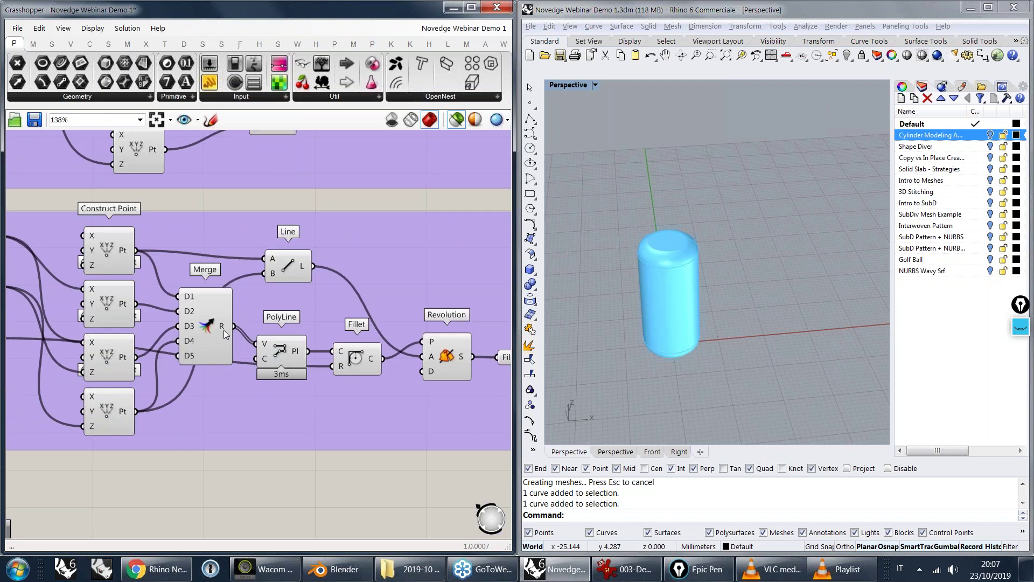
pyautogui.moveTo(224, 330); pyautogui.dragTo(223, 347, button='right')
pyautogui.moveTo(301, 401); pyautogui.dragTo(172, 381, button='right')
pyautogui.moveTo(295, 372); pyautogui.dragTo(233, 406, button='right')
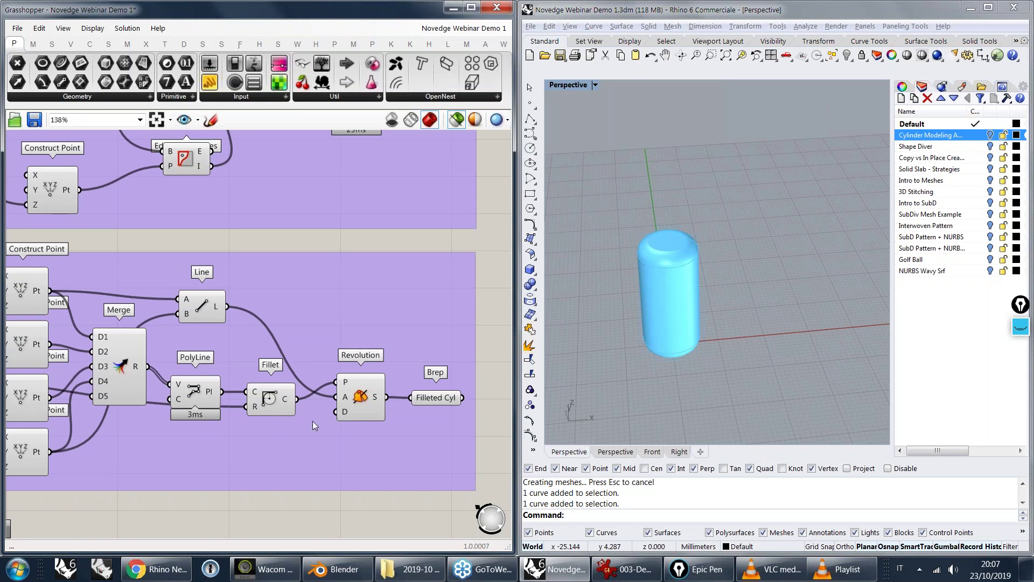
pyautogui.moveTo(438, 394); pyautogui.dragTo(372, 423, button='right')
pyautogui.moveTo(228, 319); pyautogui.dragTo(345, 388, button='right')
pyautogui.moveTo(210, 327); pyautogui.dragTo(242, 382, button='right')
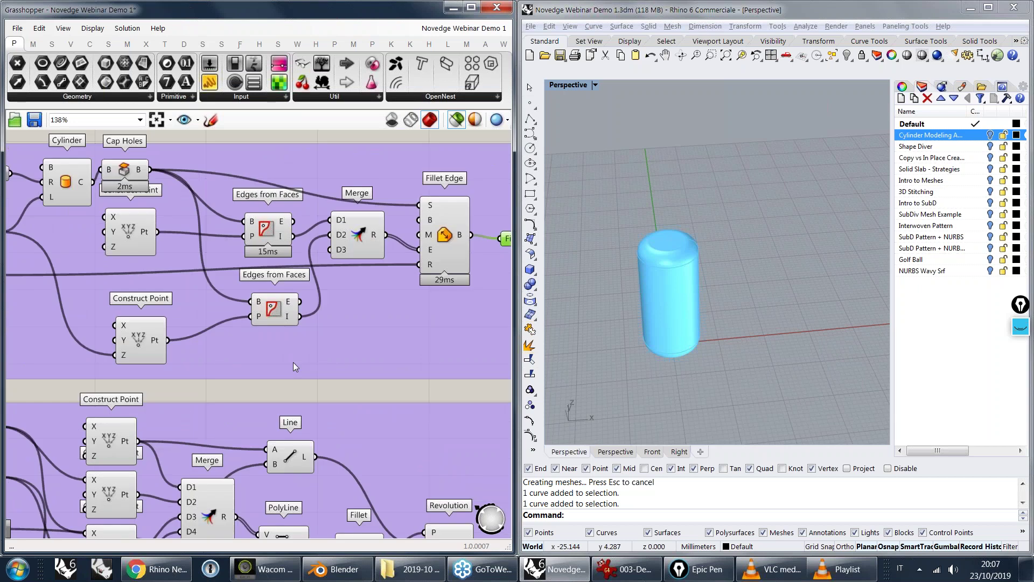
# - Select the Fillet Edge component and compare it with the Fillet and Revolution components of the profile revolution group
pyautogui.moveTo(293, 362); pyautogui.dragTo(144, 401, button='right')
pyautogui.click(298, 276)
pyautogui.moveTo(297, 276)
pyautogui.mouseDown()
pyautogui.moveTo(299, 300)
pyautogui.moveTo(295, 279)
pyautogui.mouseUp()
pyautogui.moveTo(271, 346); pyautogui.dragTo(249, 175, button='right')
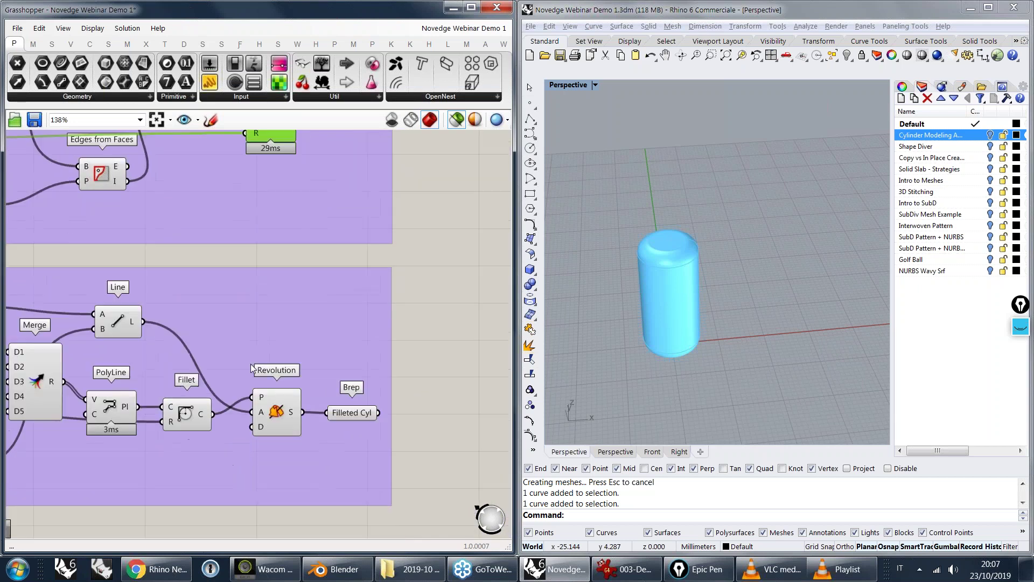
pyautogui.moveTo(248, 366); pyautogui.dragTo(328, 335, button='right')
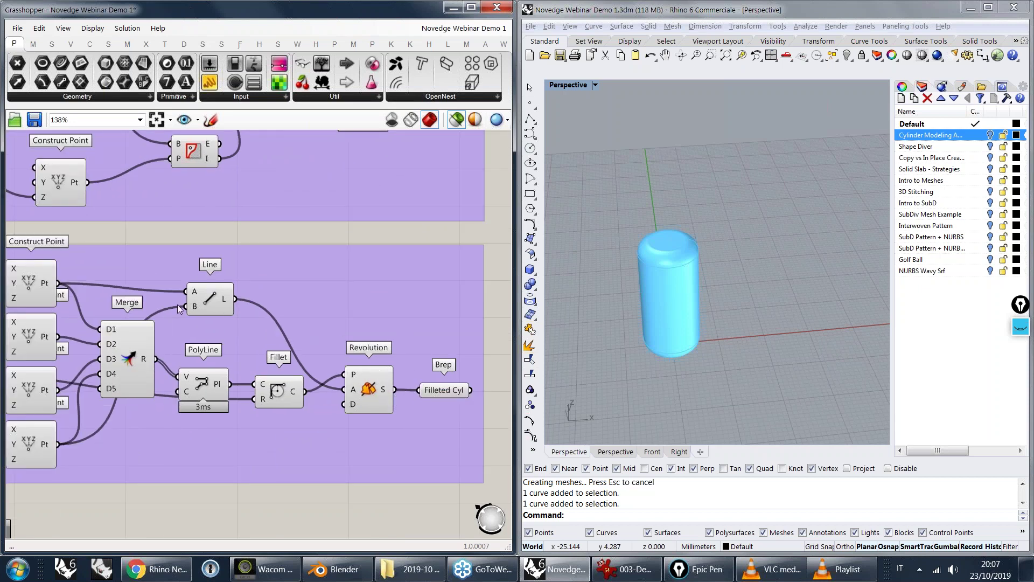
# - Set the Cyl Height slider to 30, Cyl Radius to 16 and Fillet R to 4.7, and view the cylinder from the side
pyautogui.moveTo(222, 281); pyautogui.dragTo(351, 255, button='right')
pyautogui.scroll(-3, 286, 199)
pyautogui.moveTo(33, 183); pyautogui.dragTo(276, 277, button='right')
pyautogui.scroll(5, 231, 275)
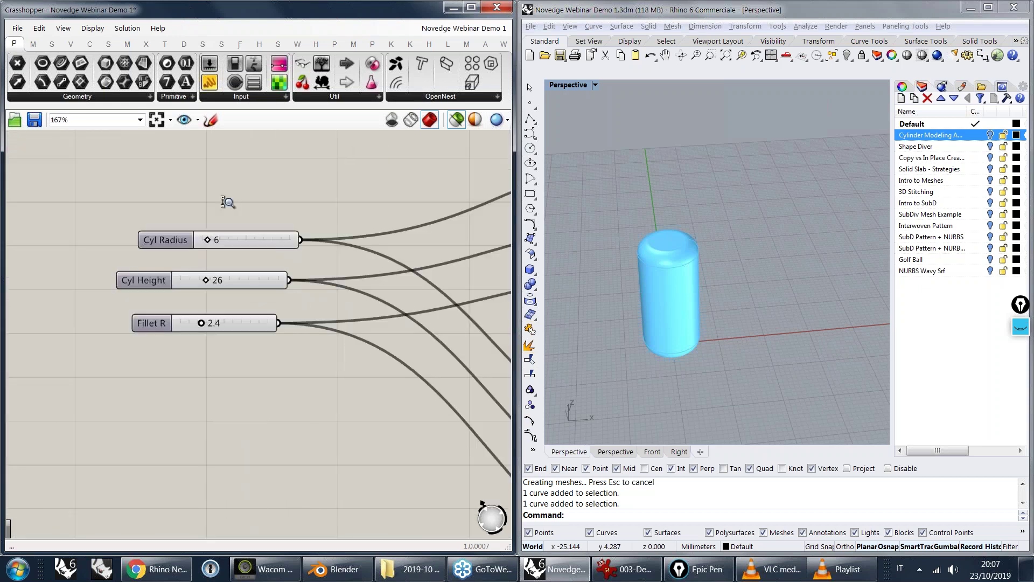
pyautogui.moveTo(202, 283); pyautogui.dragTo(206, 282)
pyautogui.moveTo(208, 237); pyautogui.dragTo(214, 234)
pyautogui.moveTo(200, 337); pyautogui.dragTo(227, 340)
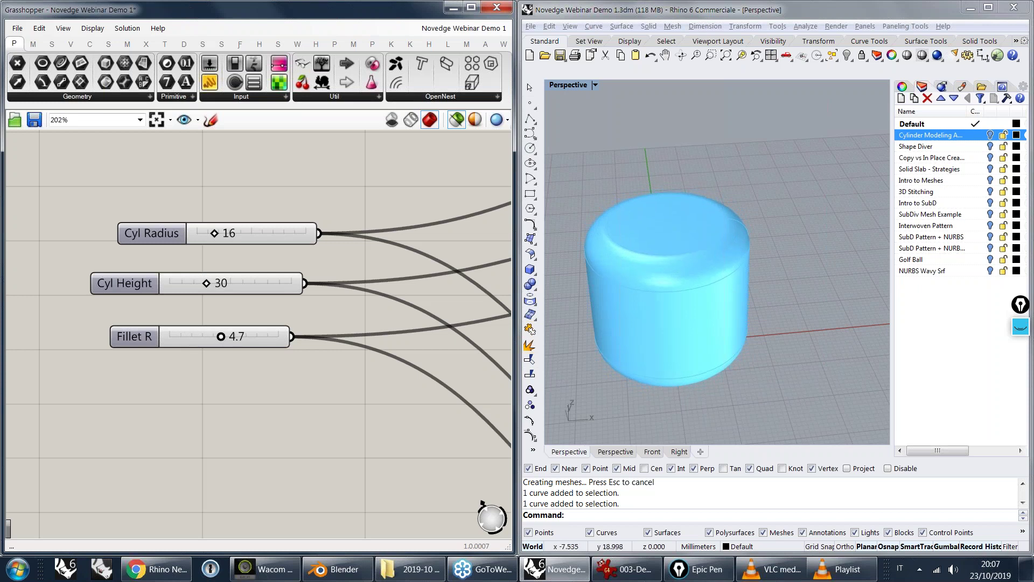
pyautogui.moveTo(631, 306); pyautogui.dragTo(646, 269, button='right')
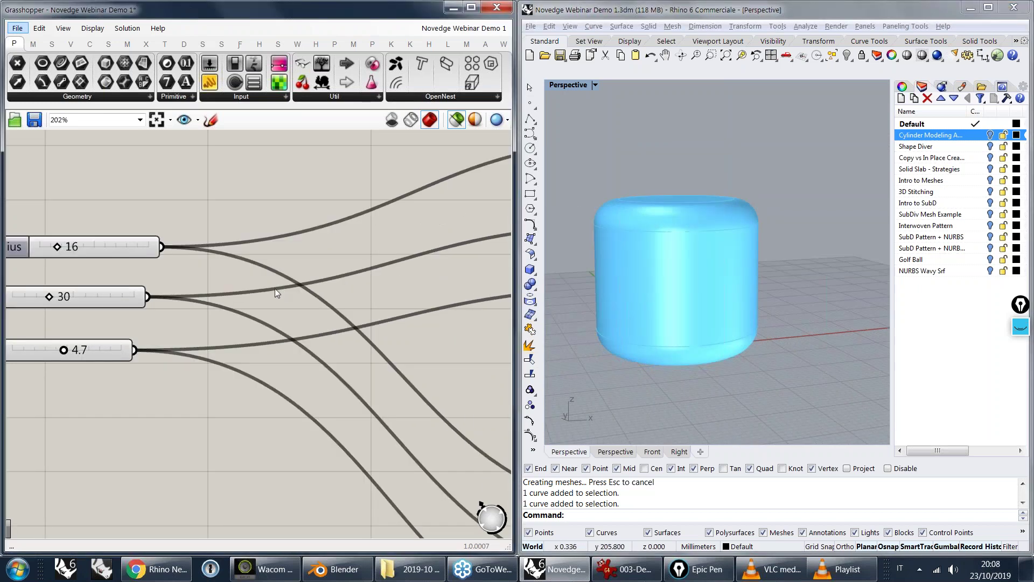
# - Follow the three slider wires into the edge fillet group and examine how they feed its components
pyautogui.moveTo(275, 289); pyautogui.dragTo(200, 301, button='right')
pyautogui.scroll(-3, 321, 298)
pyautogui.moveTo(332, 283); pyautogui.dragTo(159, 293, button='right')
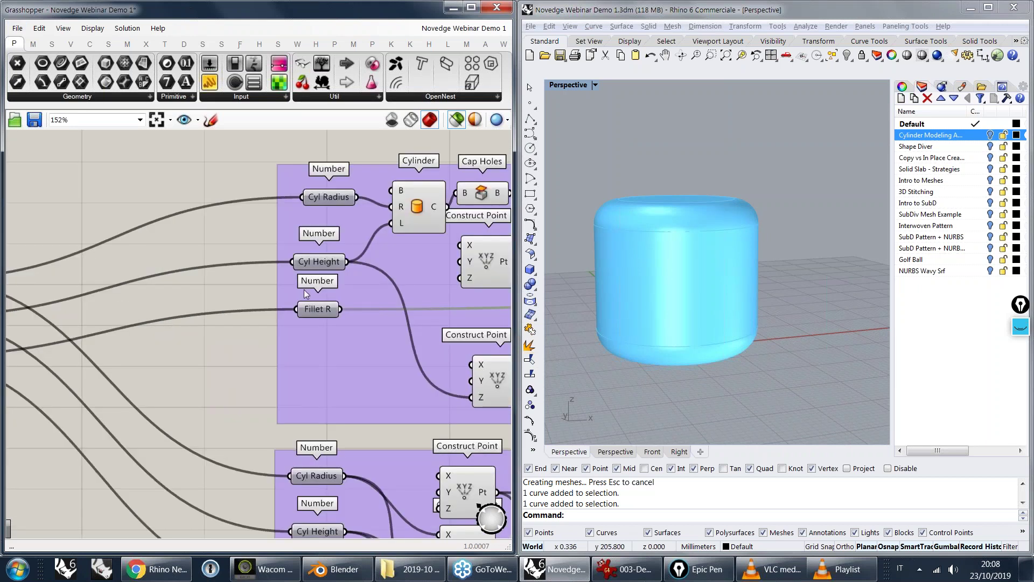
pyautogui.moveTo(309, 291); pyautogui.dragTo(301, 291, button='right')
pyautogui.moveTo(344, 323); pyautogui.dragTo(243, 331, button='right')
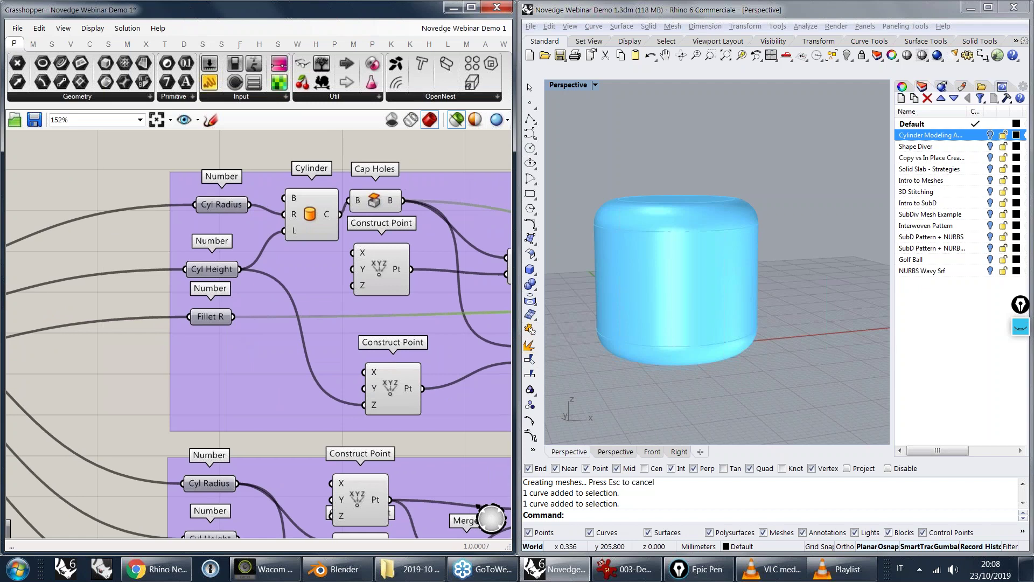
pyautogui.moveTo(328, 327); pyautogui.dragTo(254, 337, button='right')
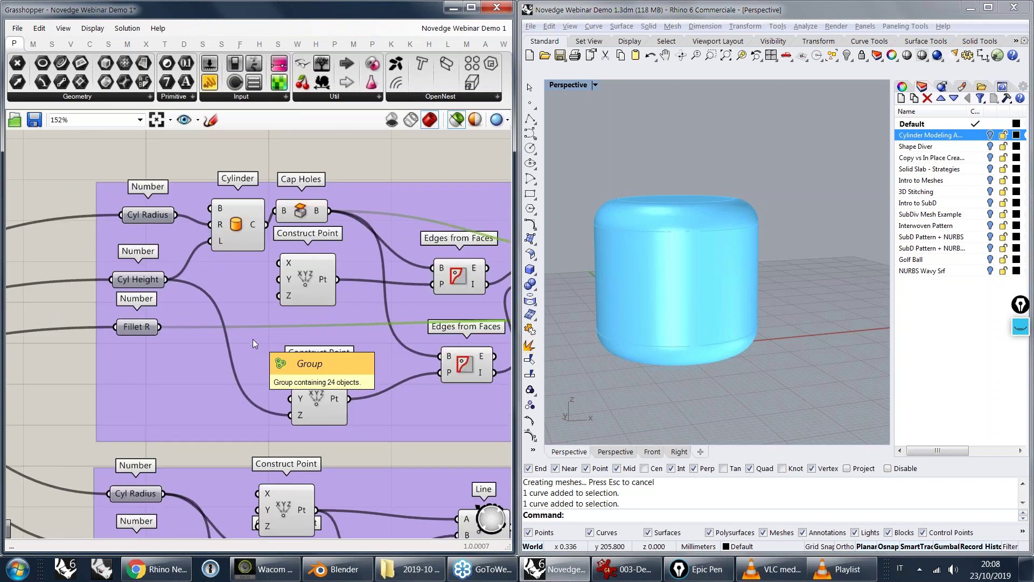
pyautogui.moveTo(274, 322); pyautogui.dragTo(602, 257, button='right')
pyautogui.moveTo(222, 320); pyautogui.dragTo(304, 321, button='right')
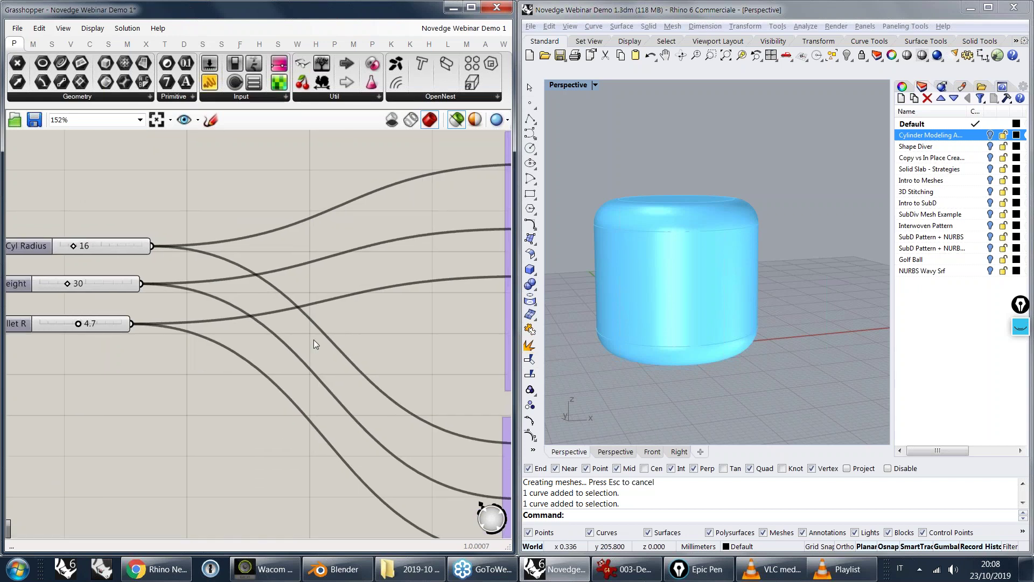
# - Set the Cyl Height slider's numeric value to 48 through its edit settings
pyautogui.moveTo(186, 311); pyautogui.dragTo(284, 306, button='right')
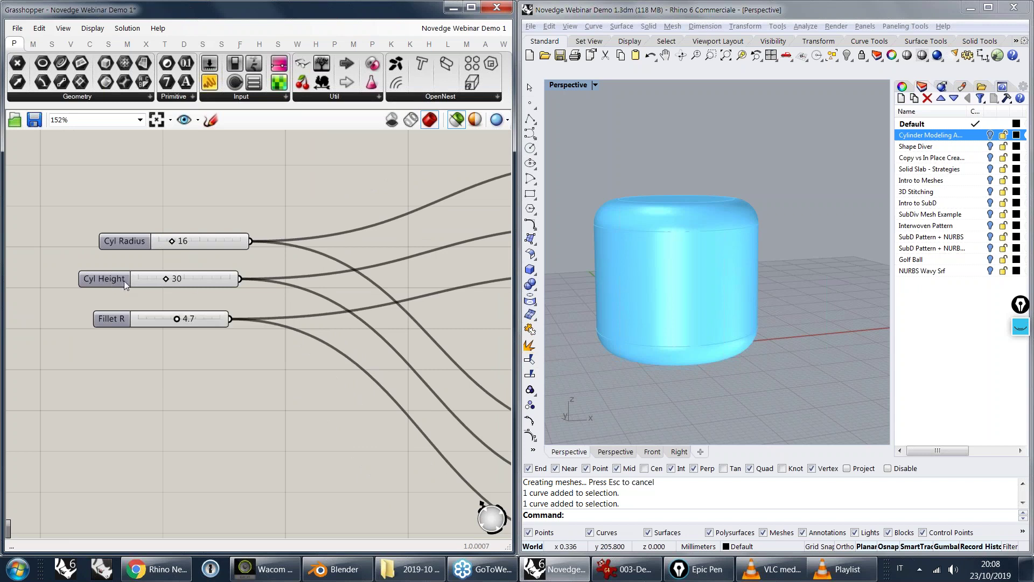
pyautogui.rightClick(180, 278)
pyautogui.rightClick(107, 279)
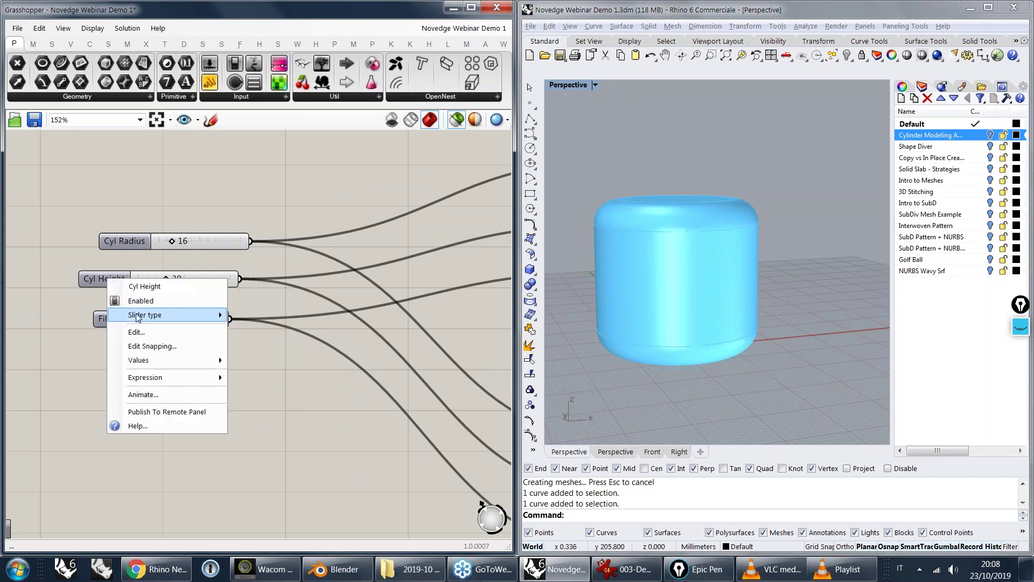
pyautogui.click(137, 332)
pyautogui.moveTo(108, 429); pyautogui.dragTo(137, 429)
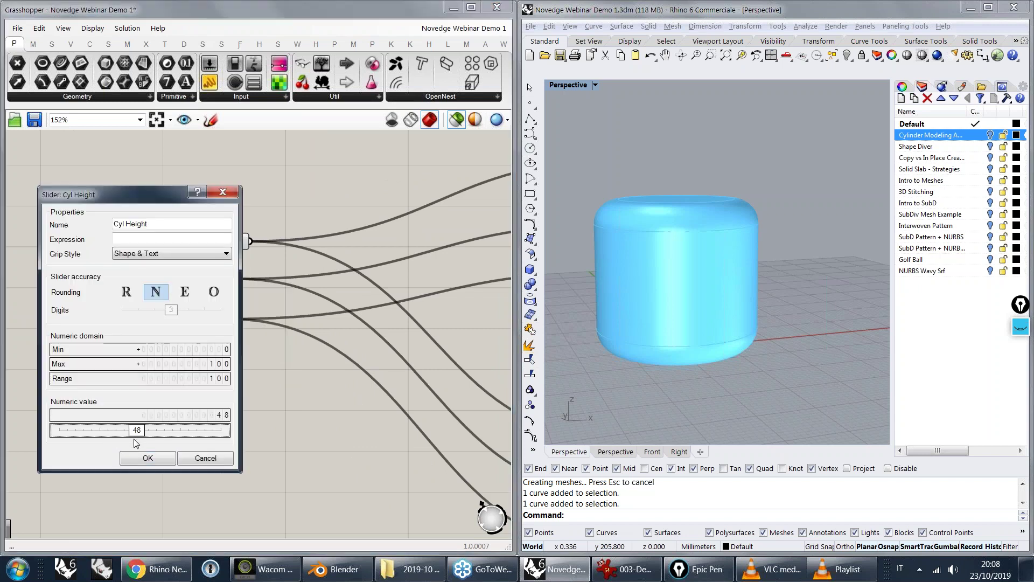
pyautogui.click(147, 459)
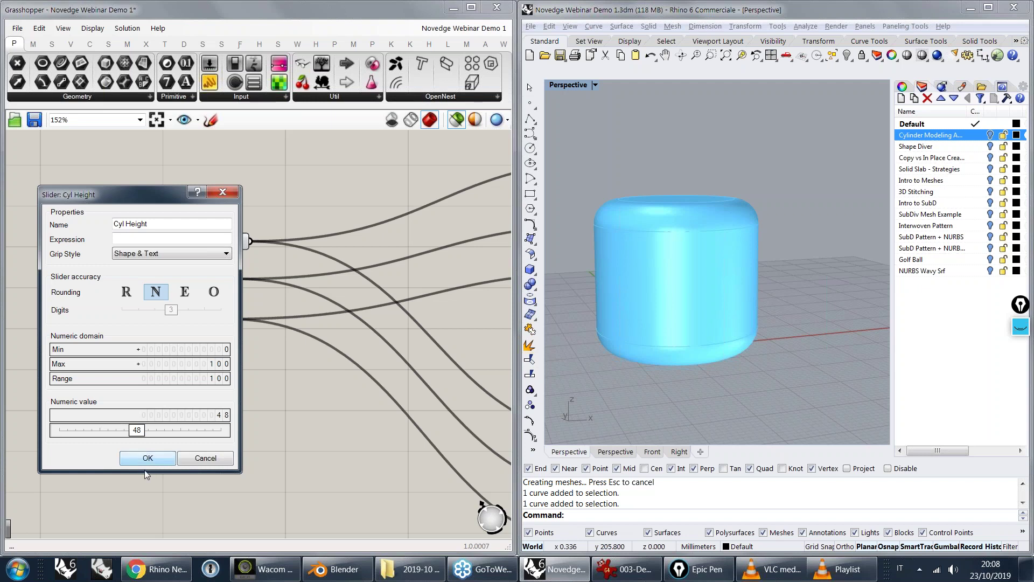
# - Set the Cyl Radius slider to 20
pyautogui.moveTo(350, 357); pyautogui.dragTo(243, 410, button='right')
pyautogui.moveTo(244, 357); pyautogui.dragTo(254, 361, button='right')
pyautogui.moveTo(75, 306); pyautogui.dragTo(208, 311, button='right')
pyautogui.scroll(4, 208, 311)
pyautogui.moveTo(207, 304)
pyautogui.mouseDown()
pyautogui.moveTo(294, 303)
pyautogui.moveTo(218, 303)
pyautogui.mouseUp()
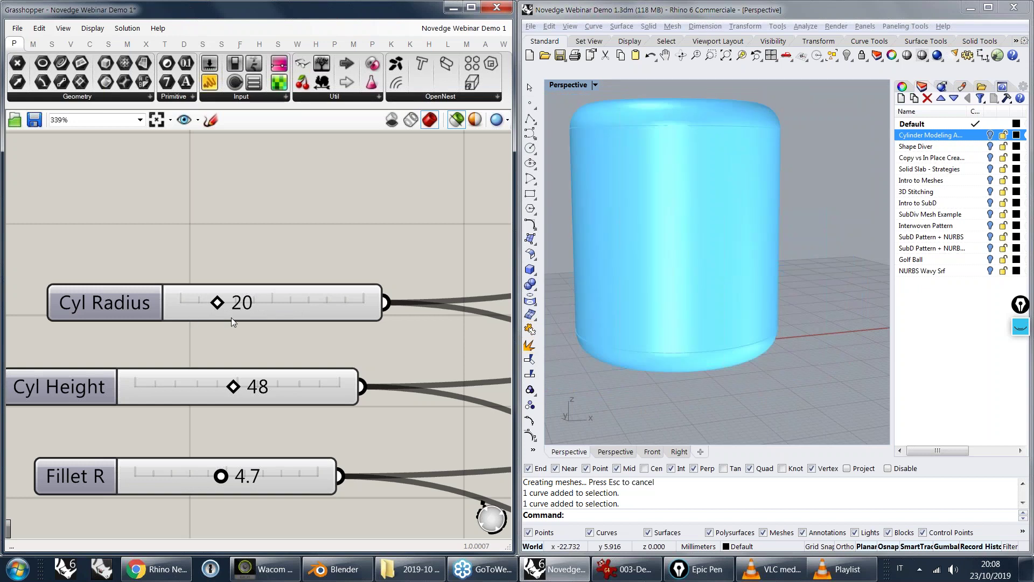
# - Review the whole Fillet vs Profile Revolution definition and the Fillet Edge computation time, returning to the sliders
pyautogui.scroll(-2, 286, 285)
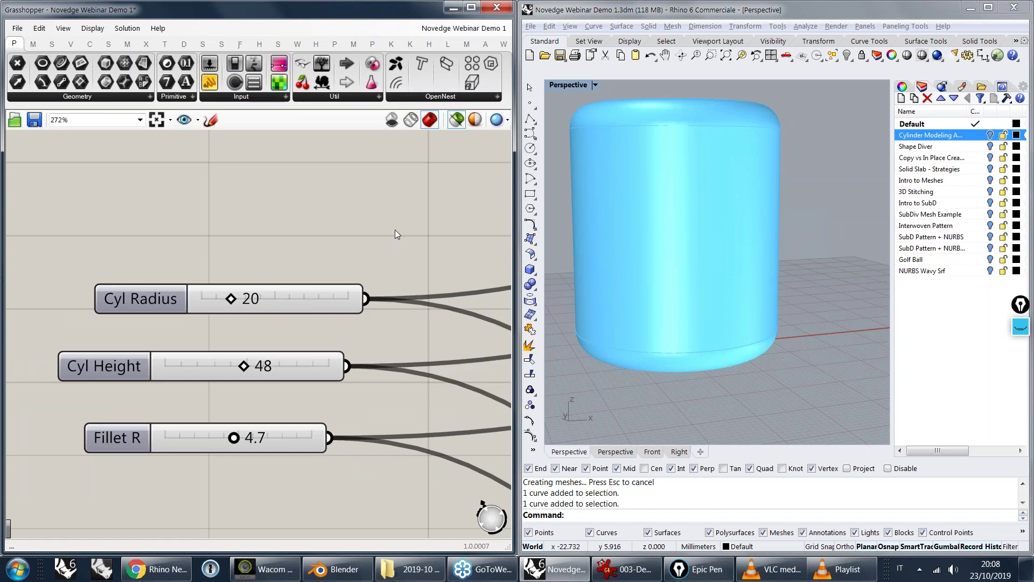
pyautogui.scroll(-8, 395, 229)
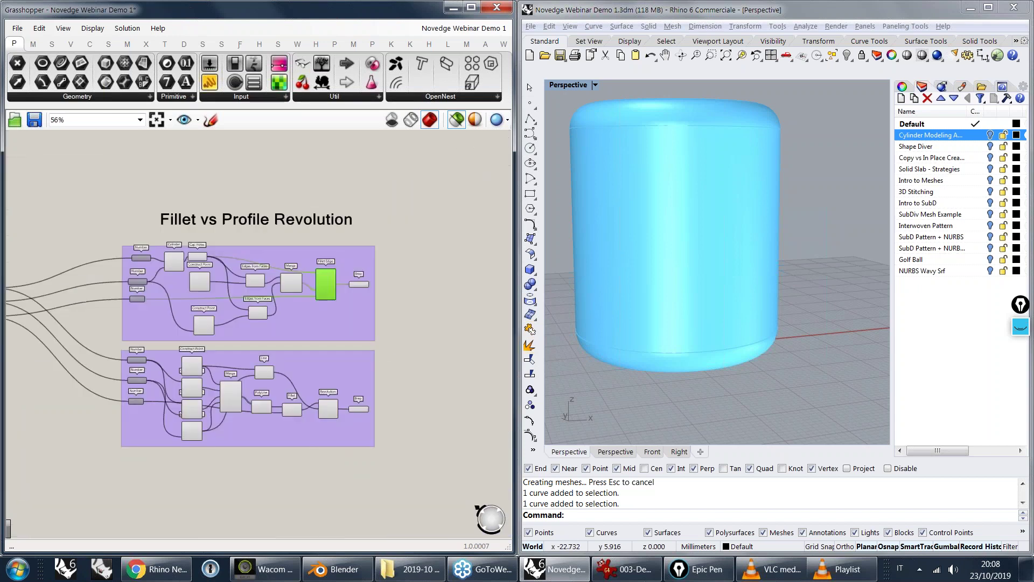
pyautogui.scroll(3, 310, 281)
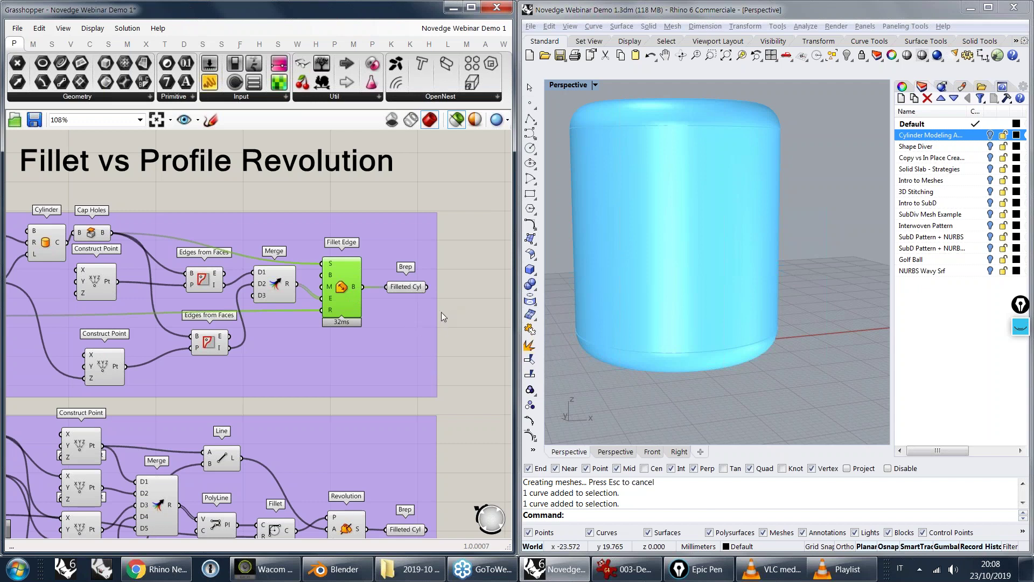
pyautogui.moveTo(441, 312); pyautogui.dragTo(452, 262, button='right')
pyautogui.moveTo(33, 259); pyautogui.dragTo(277, 354, button='right')
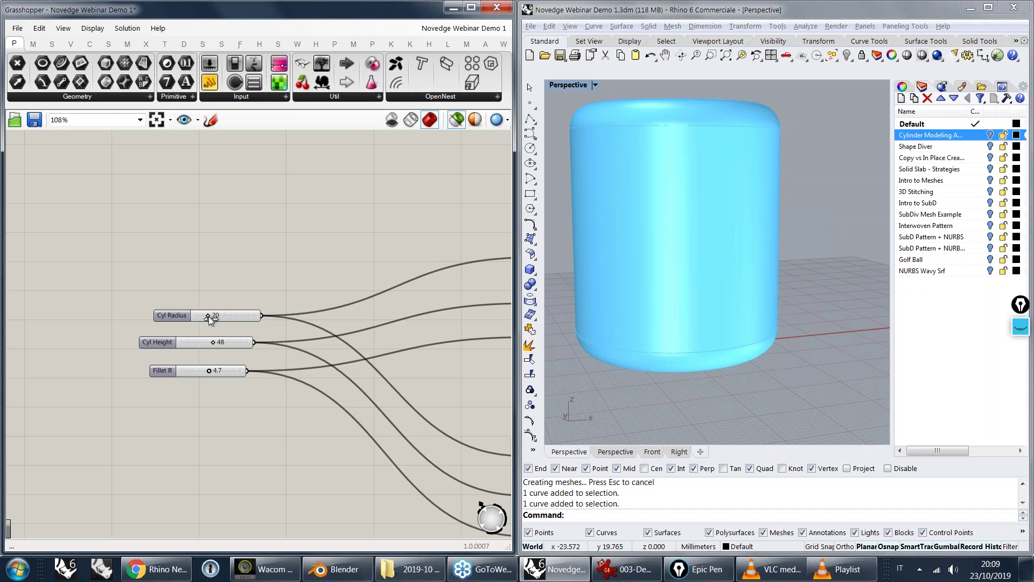
# - Set the Cyl Radius slider to 17 and the Cyl Height slider to 42
pyautogui.scroll(4, 216, 314)
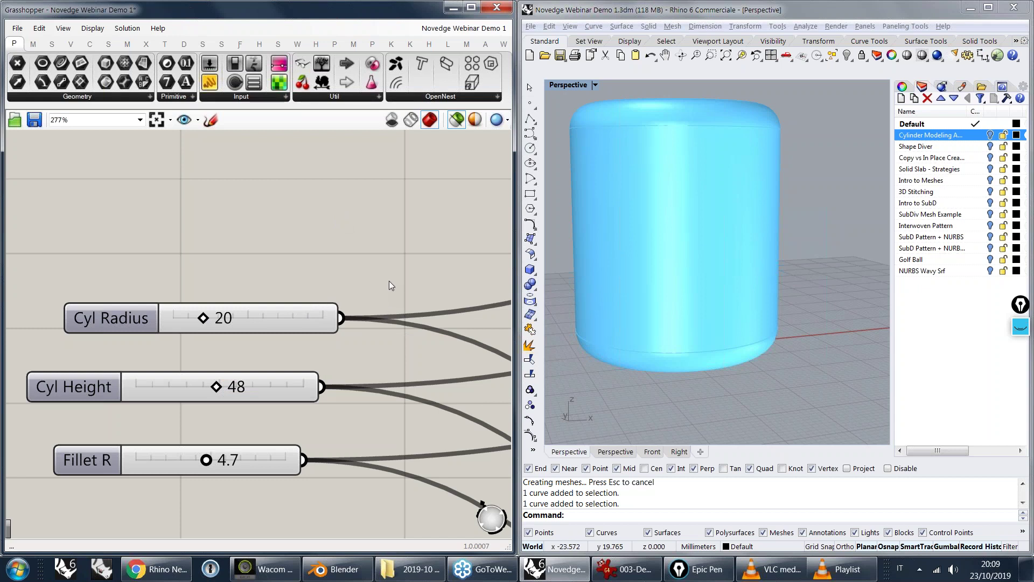
pyautogui.scroll(-3, 392, 263)
pyautogui.moveTo(279, 293)
pyautogui.mouseDown()
pyautogui.moveTo(312, 298)
pyautogui.moveTo(270, 299)
pyautogui.mouseUp()
pyautogui.moveTo(286, 336)
pyautogui.mouseDown()
pyautogui.moveTo(261, 340)
pyautogui.moveTo(280, 338)
pyautogui.mouseUp()
pyautogui.moveTo(270, 294)
pyautogui.mouseDown()
pyautogui.moveTo(293, 297)
pyautogui.moveTo(278, 295)
pyautogui.mouseUp()
pyautogui.scroll(-2, 278, 295)
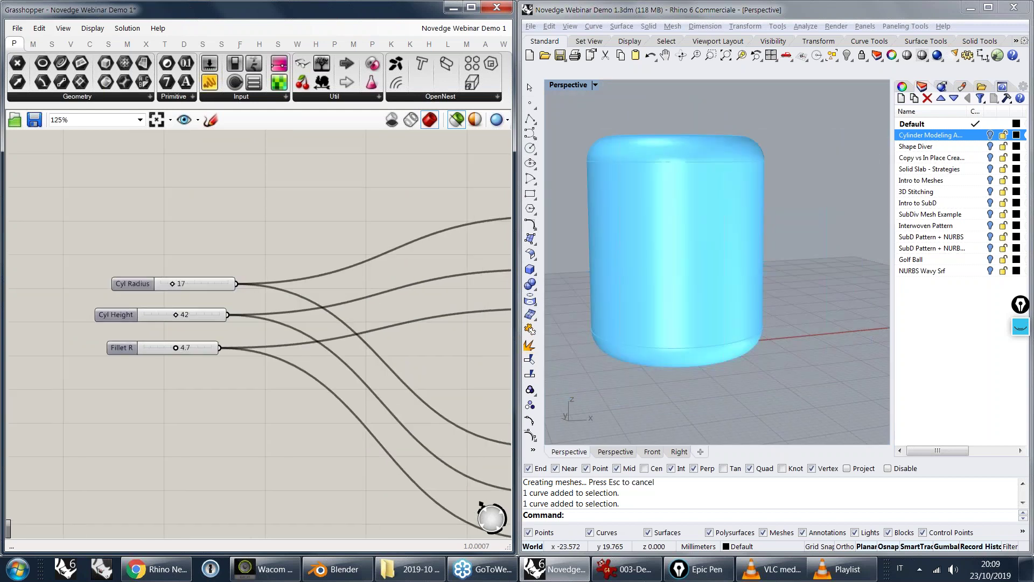
# - Set the Cyl Radius slider to 13 and the Cyl Height slider to 36
pyautogui.moveTo(244, 321); pyautogui.dragTo(234, 299, button='right')
pyautogui.moveTo(357, 368); pyautogui.dragTo(284, 300, button='right')
pyautogui.moveTo(407, 322); pyautogui.dragTo(116, 293, button='right')
pyautogui.moveTo(422, 303); pyautogui.dragTo(181, 340, button='right')
pyautogui.moveTo(354, 289); pyautogui.dragTo(402, 385, button='right')
pyautogui.moveTo(157, 332); pyautogui.dragTo(678, 362, button='right')
pyautogui.scroll(4, 119, 313)
pyautogui.moveTo(119, 313); pyautogui.dragTo(247, 322, button='right')
pyautogui.moveTo(247, 321); pyautogui.dragTo(243, 322)
pyautogui.moveTo(256, 383); pyautogui.dragTo(249, 384)
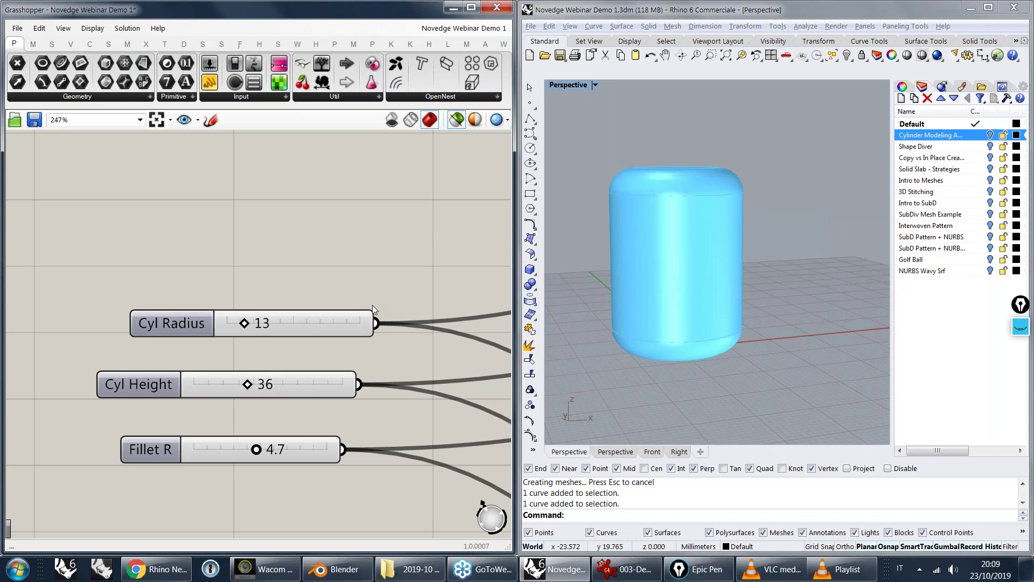
# - Review the profile revolution group of the definition, from the constructed points through Merge, PolyLine and Fillet to Revolution
pyautogui.scroll(-8, 392, 280)
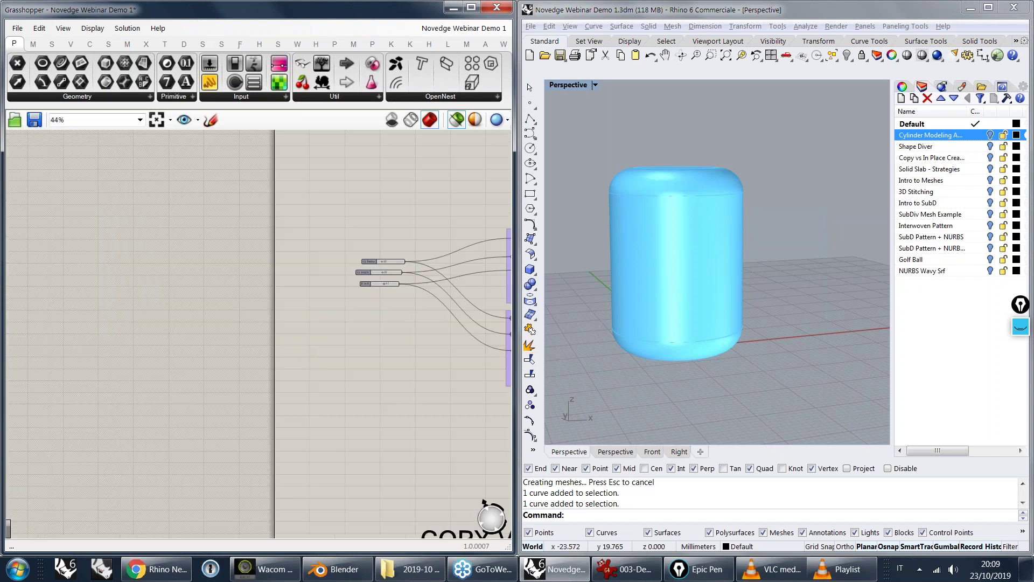
pyautogui.moveTo(406, 334); pyautogui.dragTo(228, 306, button='right')
pyautogui.moveTo(444, 279); pyautogui.dragTo(308, 272, button='right')
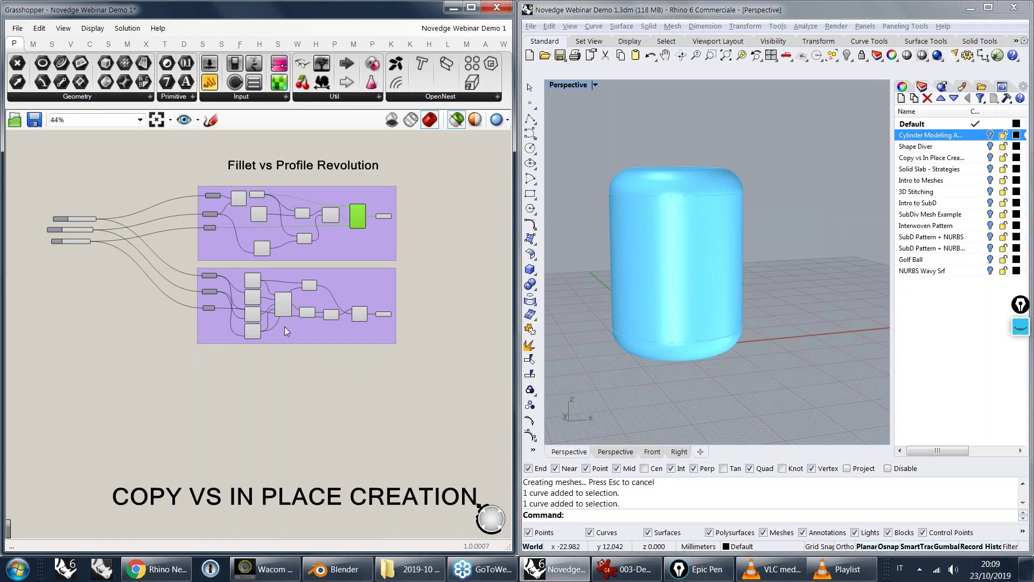
pyautogui.scroll(4, 355, 322)
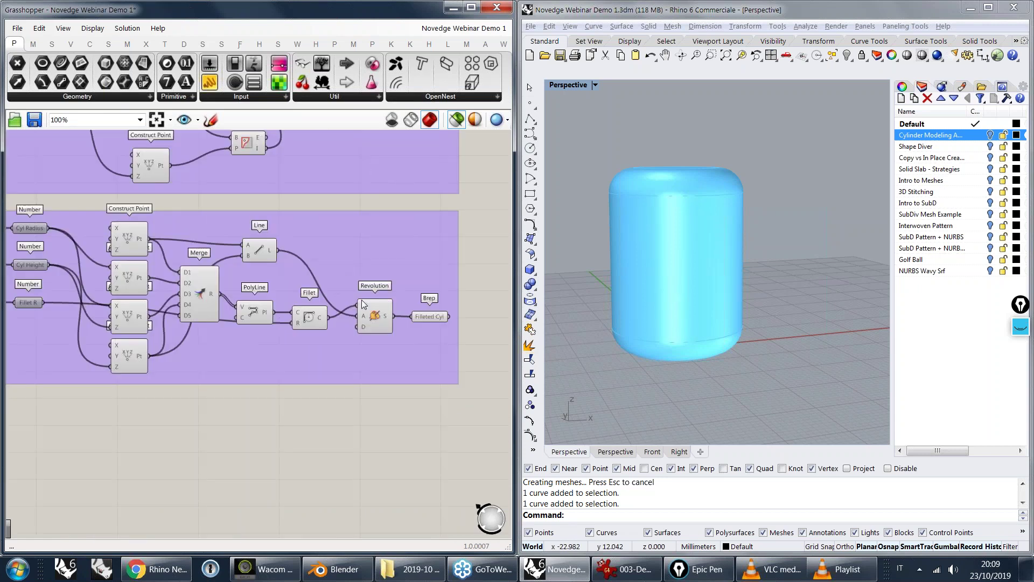
pyautogui.moveTo(302, 396); pyautogui.dragTo(367, 414, button='right')
pyautogui.moveTo(412, 363); pyautogui.dragTo(289, 390, button='right')
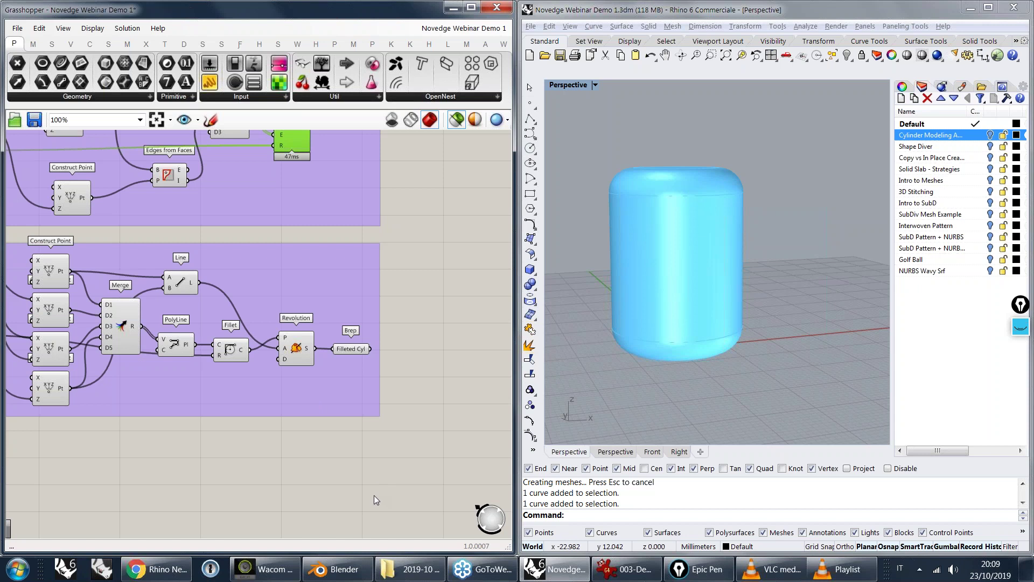
# - Switch to Chrome's ShapeDiver Parametric Building Design page and set the facade pattern style to Organic 1
pyautogui.click(164, 572)
pyautogui.click(359, 22)
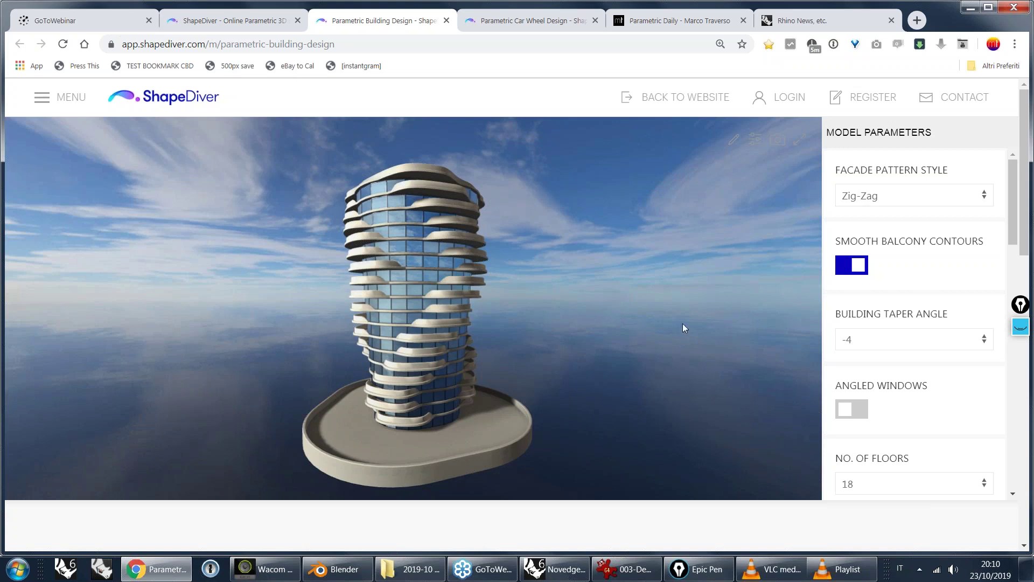
pyautogui.moveTo(618, 357); pyautogui.dragTo(490, 359)
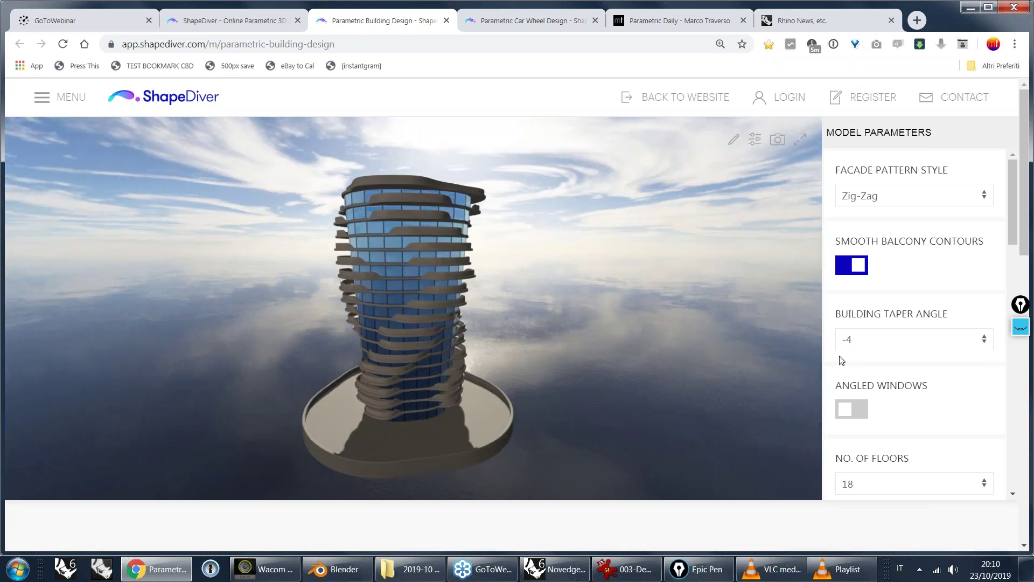
pyautogui.click(864, 199)
pyautogui.click(880, 214)
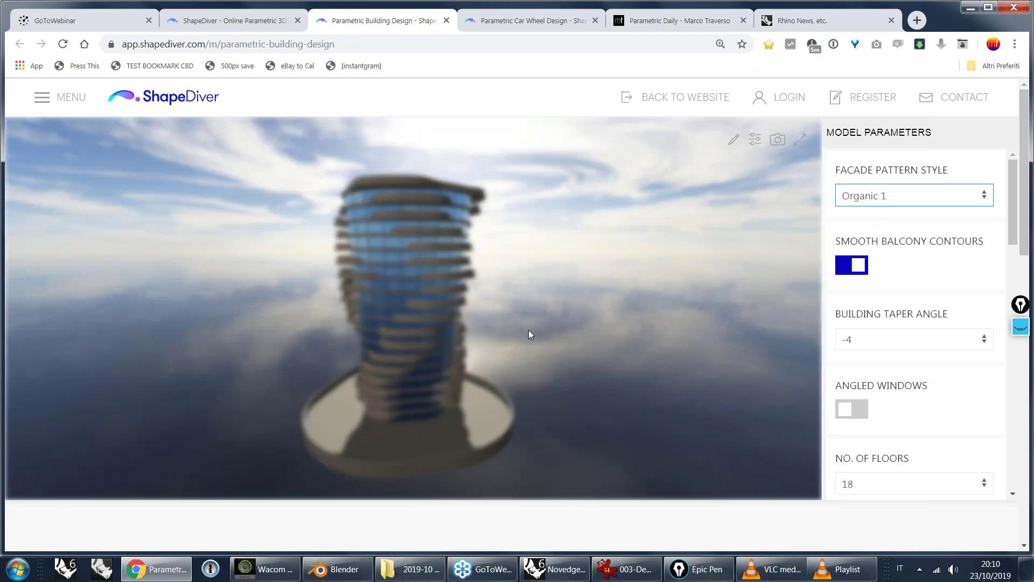
pyautogui.moveTo(574, 315); pyautogui.dragTo(448, 302)
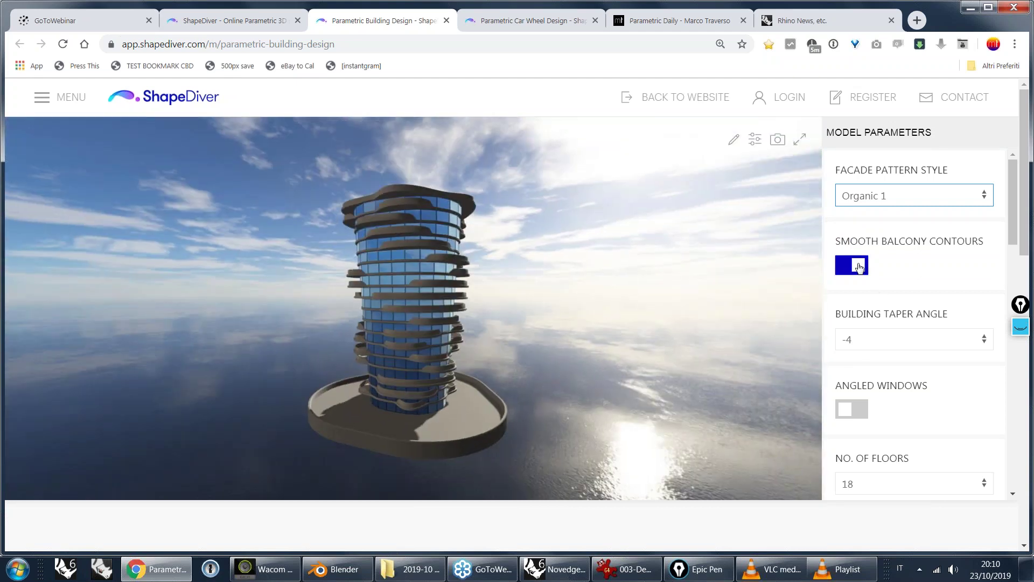
# - Turn off smooth balcony contours and set the building taper angle to 0, inspecting the tower up close
pyautogui.click(859, 265)
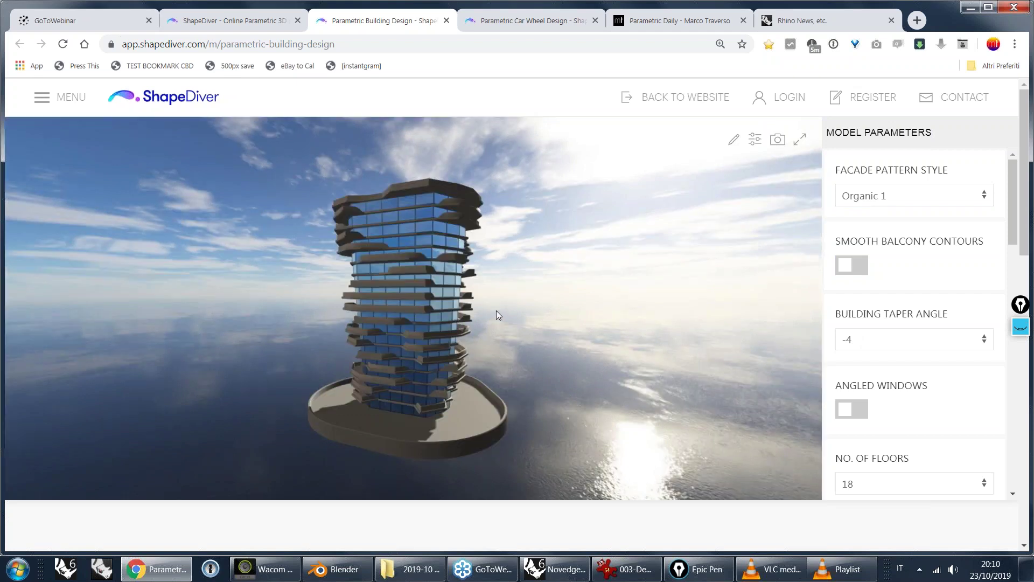
pyautogui.moveTo(505, 302); pyautogui.dragTo(496, 326)
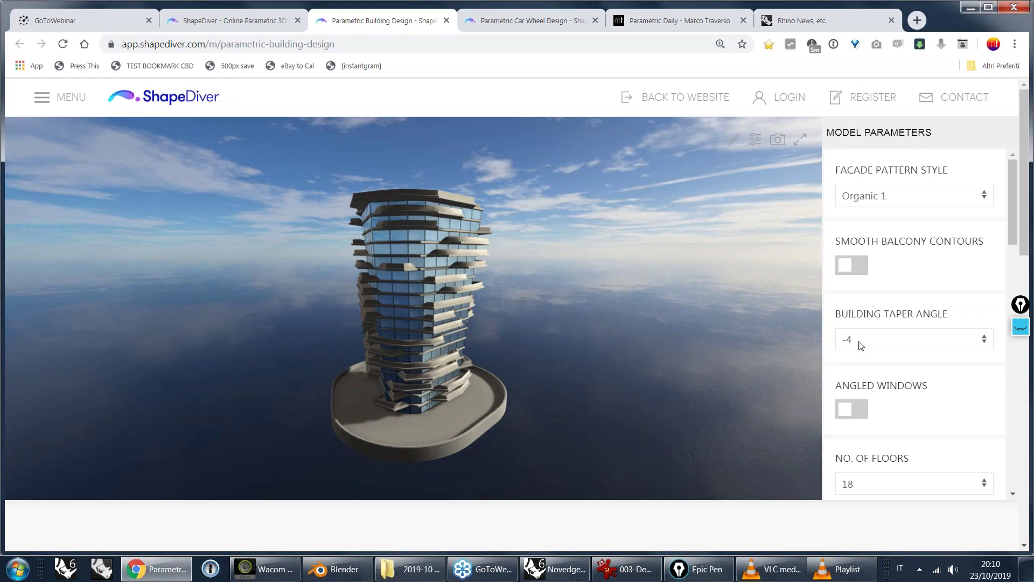
pyautogui.click(860, 343)
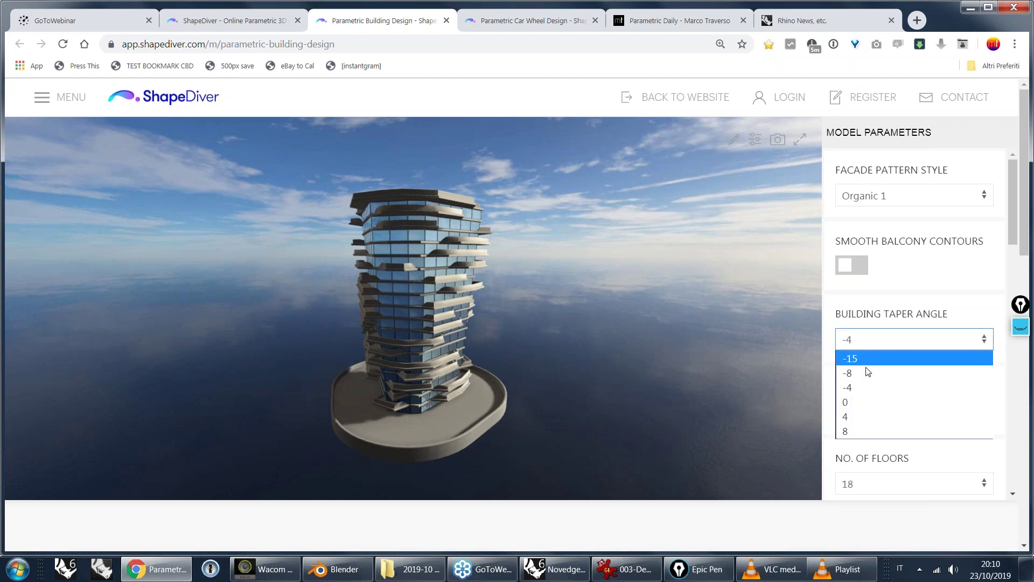
pyautogui.click(853, 405)
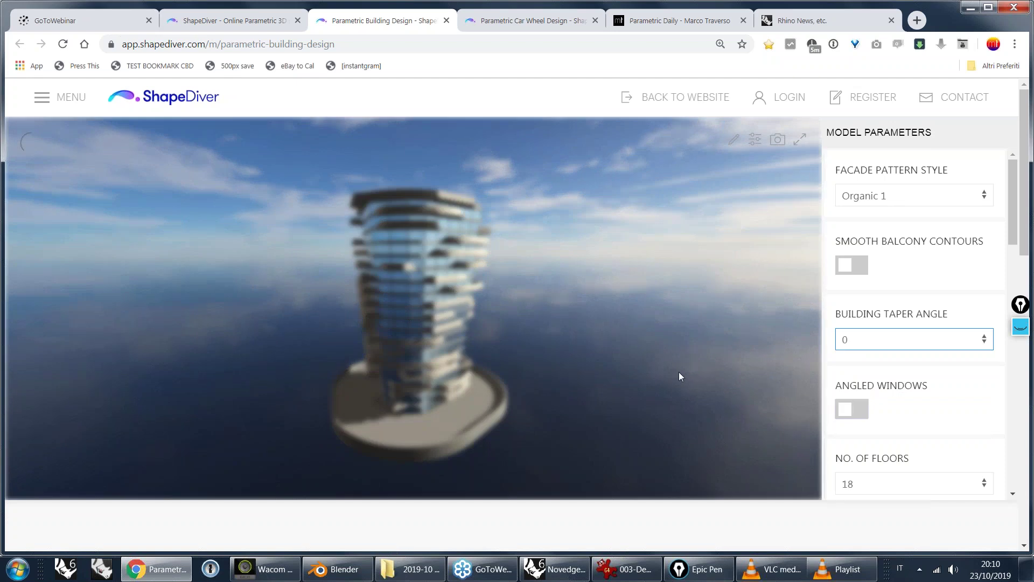
pyautogui.moveTo(507, 342)
pyautogui.mouseDown()
pyautogui.moveTo(616, 342)
pyautogui.moveTo(473, 340)
pyautogui.moveTo(497, 328)
pyautogui.mouseUp()
pyautogui.scroll(5, 499, 315)
pyautogui.moveTo(509, 318); pyautogui.dragTo(546, 289)
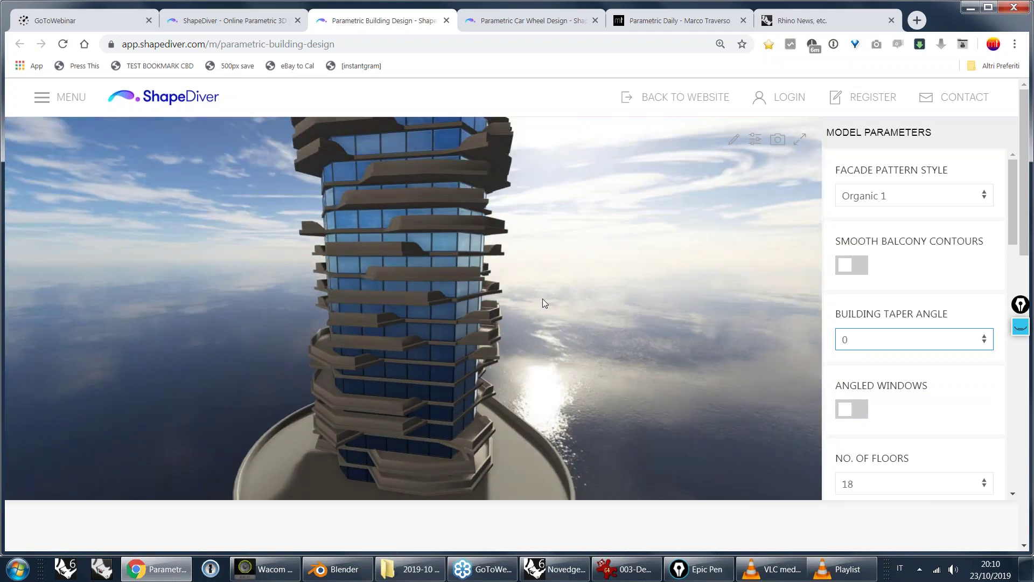
pyautogui.moveTo(550, 302); pyautogui.dragTo(461, 330)
# - Turn smooth balcony contours back on and inspect the whole tower from several sides
pyautogui.click(842, 266)
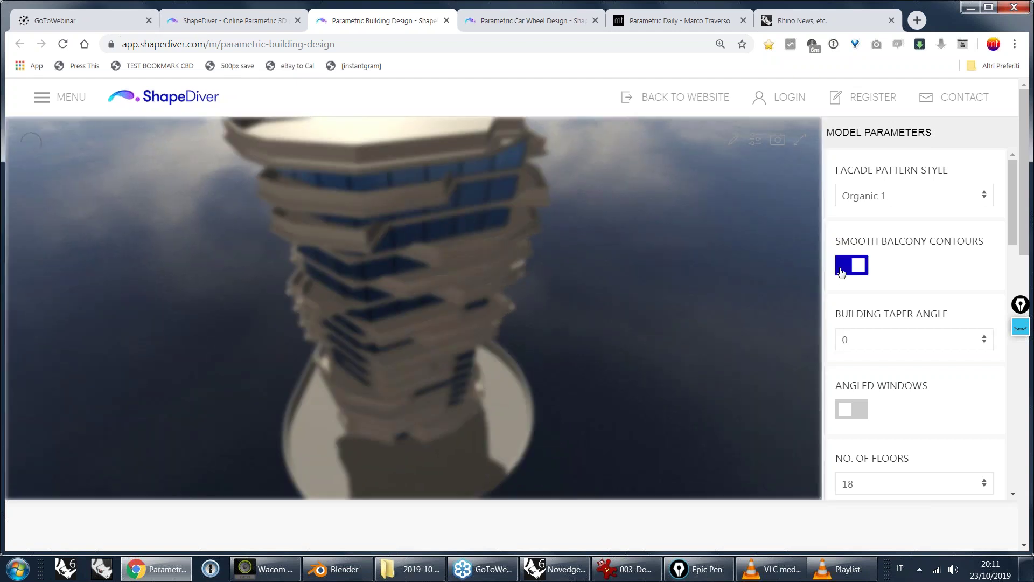
pyautogui.scroll(-3, 579, 340)
pyautogui.moveTo(562, 349); pyautogui.dragTo(533, 321)
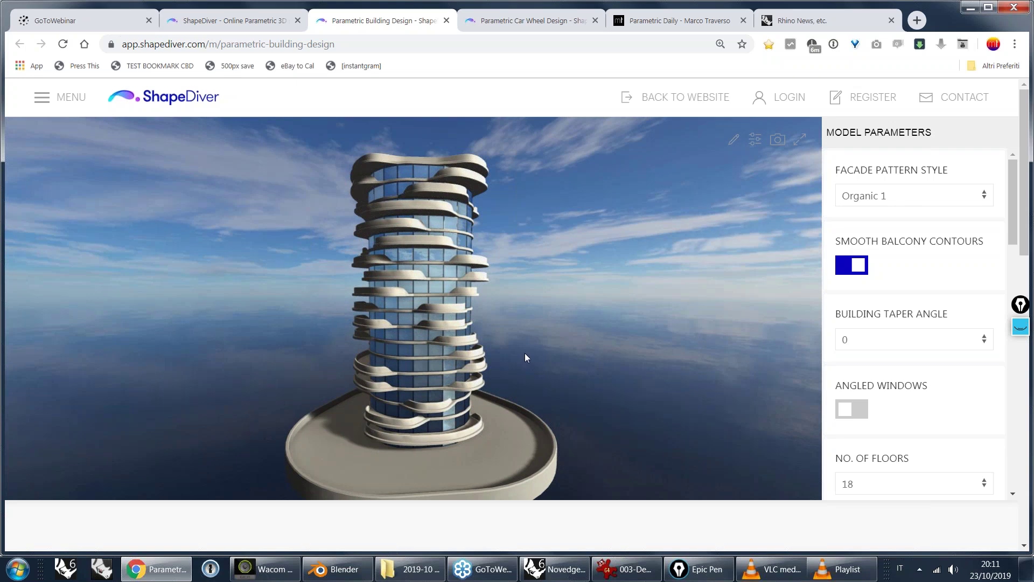
pyautogui.moveTo(537, 341); pyautogui.dragTo(358, 442)
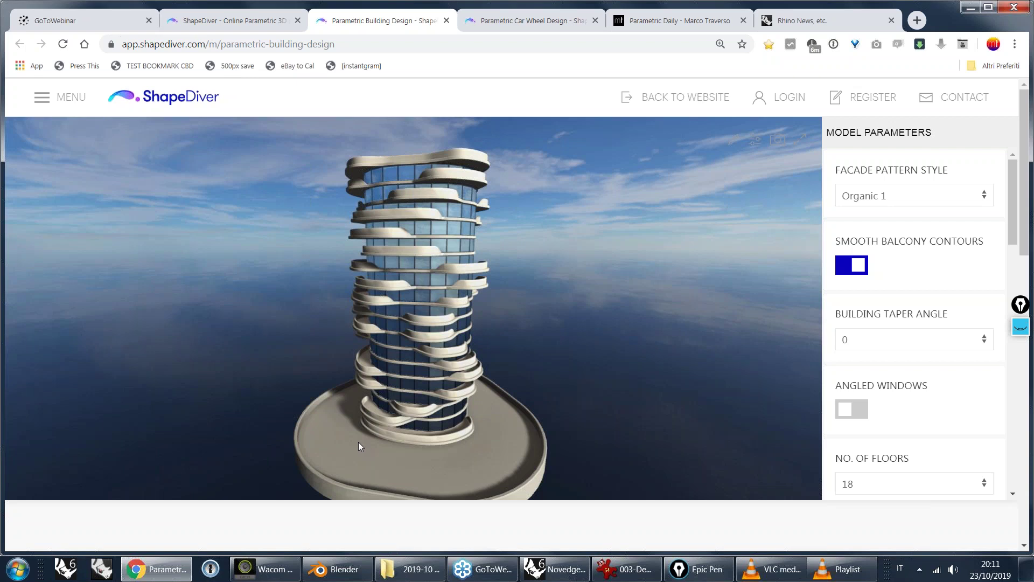
pyautogui.moveTo(561, 269)
pyautogui.mouseDown()
pyautogui.moveTo(556, 280)
pyautogui.moveTo(445, 276)
pyautogui.moveTo(551, 259)
pyautogui.mouseUp()
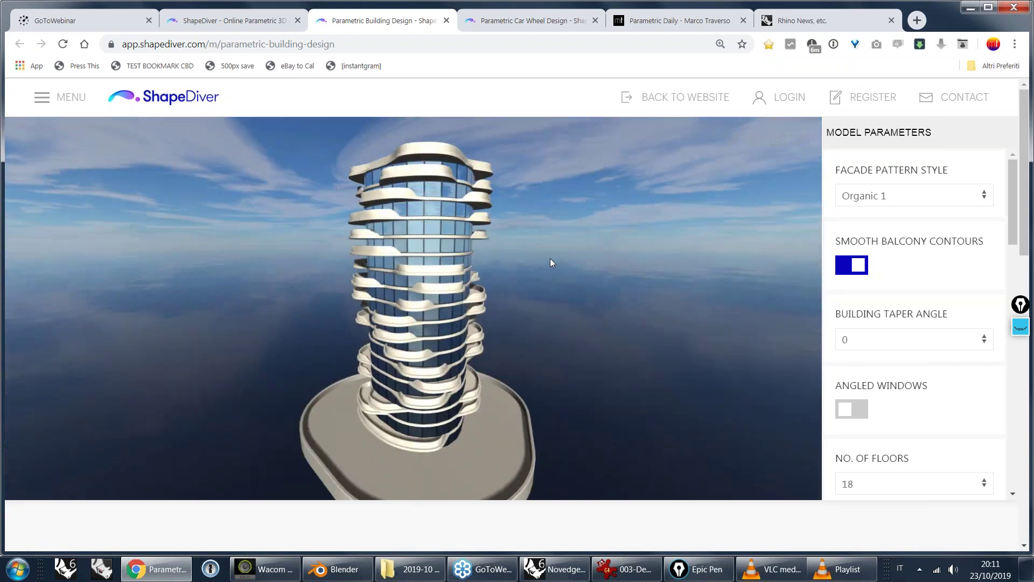
# - Switch back to Rhino and Grasshopper, go to the Copy vs In Place Creation definition and show its matching Rhino layer
pyautogui.click(646, 23)
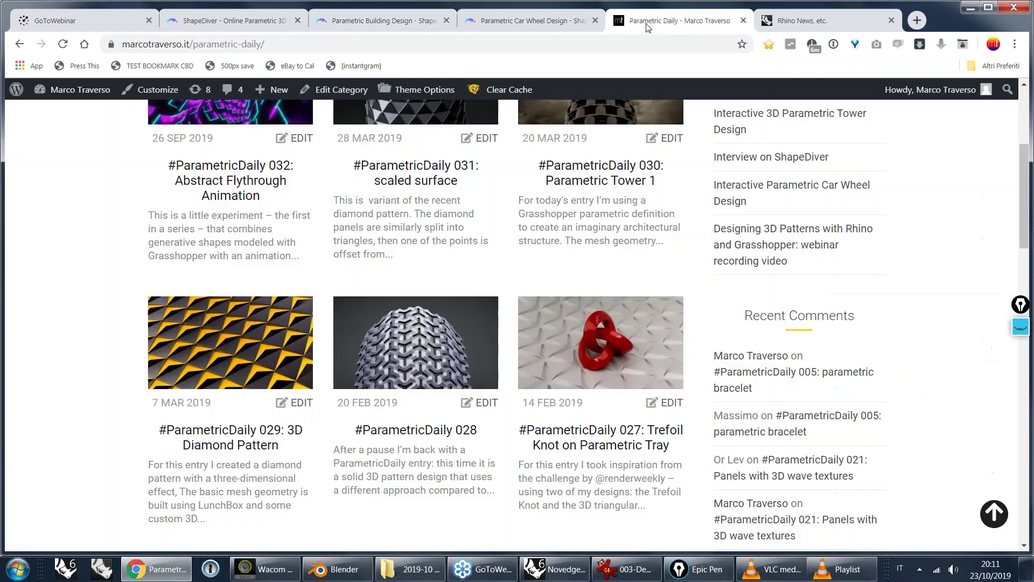
pyautogui.click(561, 575)
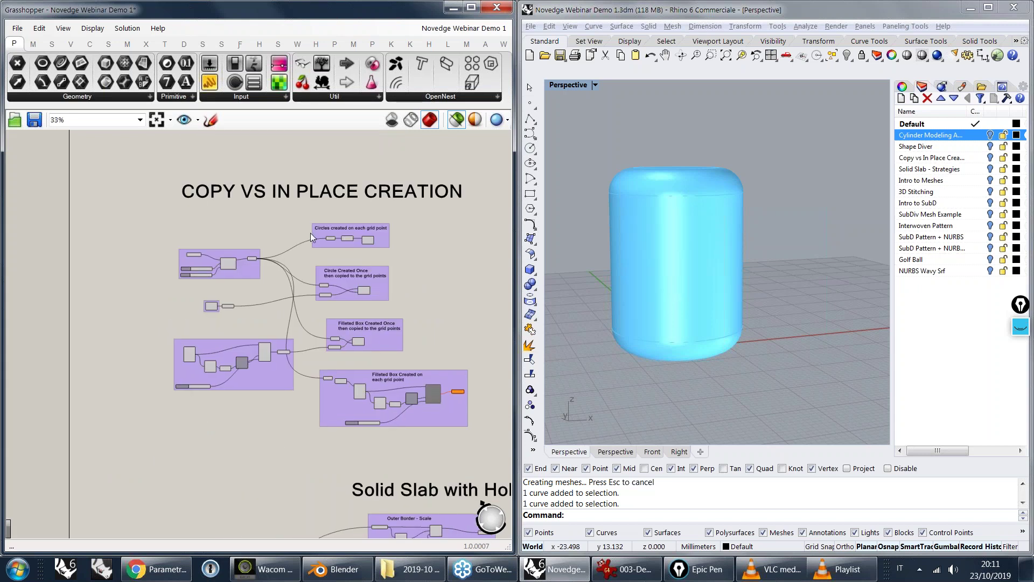
pyautogui.scroll(2, 279, 207)
pyautogui.scroll(5, 215, 270)
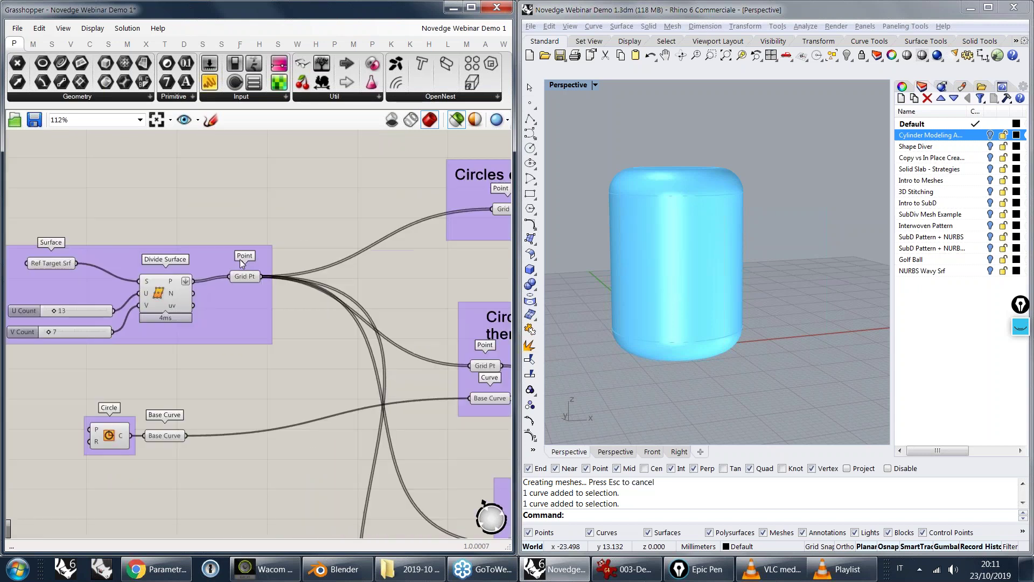
pyautogui.moveTo(264, 270); pyautogui.dragTo(234, 259, button='right')
pyautogui.moveTo(333, 270); pyautogui.dragTo(309, 374, button='right')
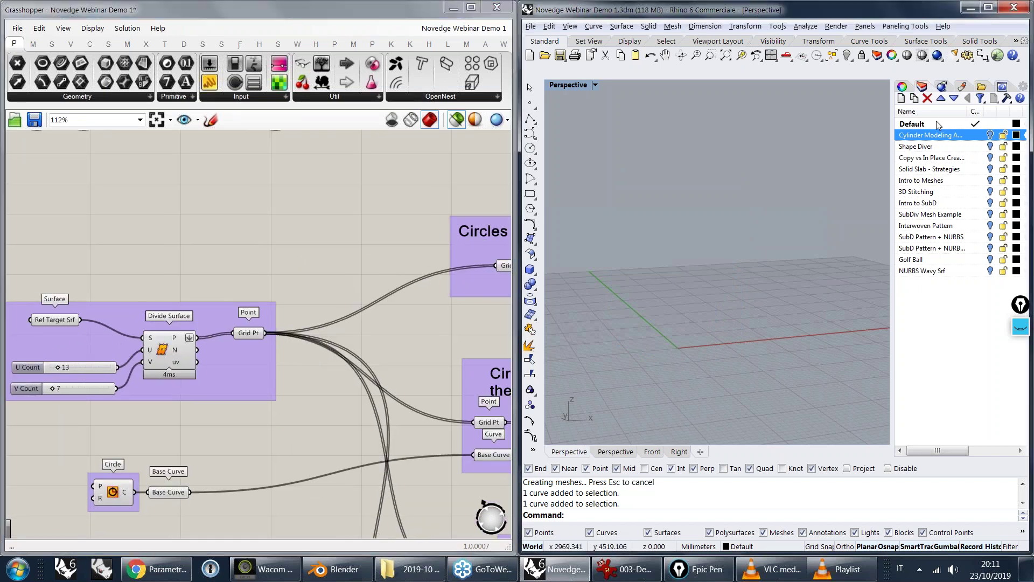
pyautogui.click(924, 158)
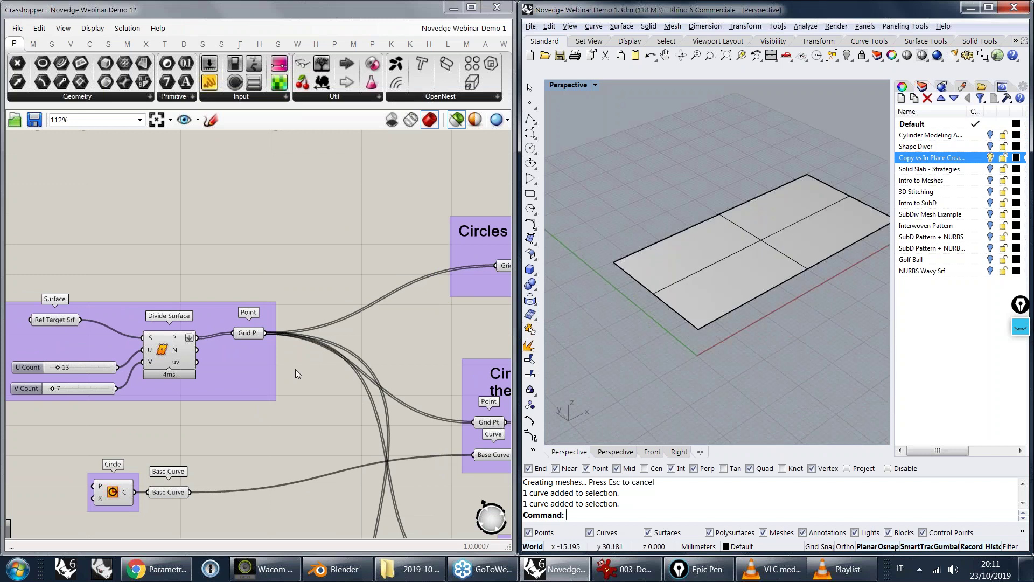
# - Preview the referenced target surface and the Grid Pt points generated from it by Divide Surface
pyautogui.moveTo(55, 321)
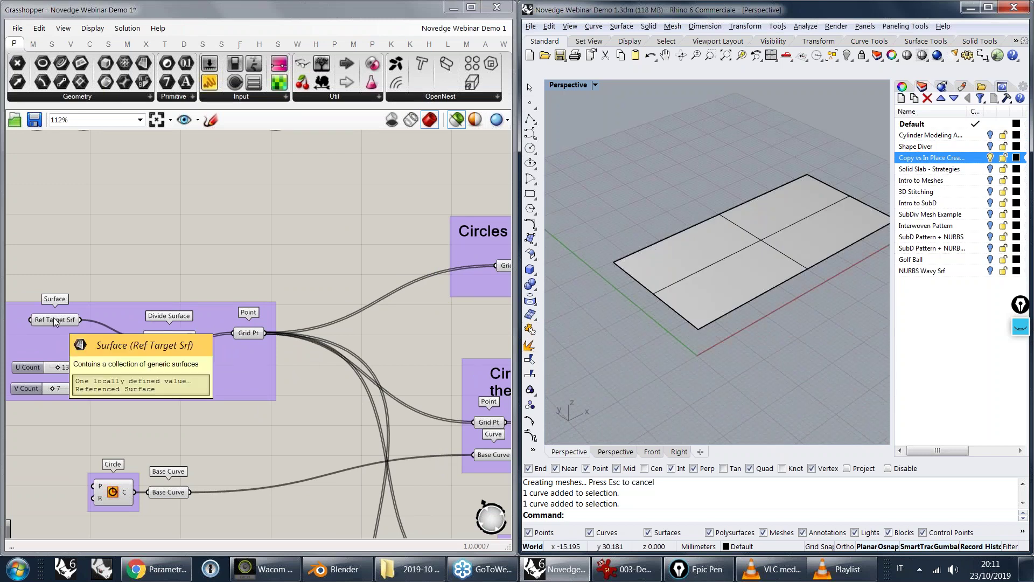
pyautogui.click(55, 320)
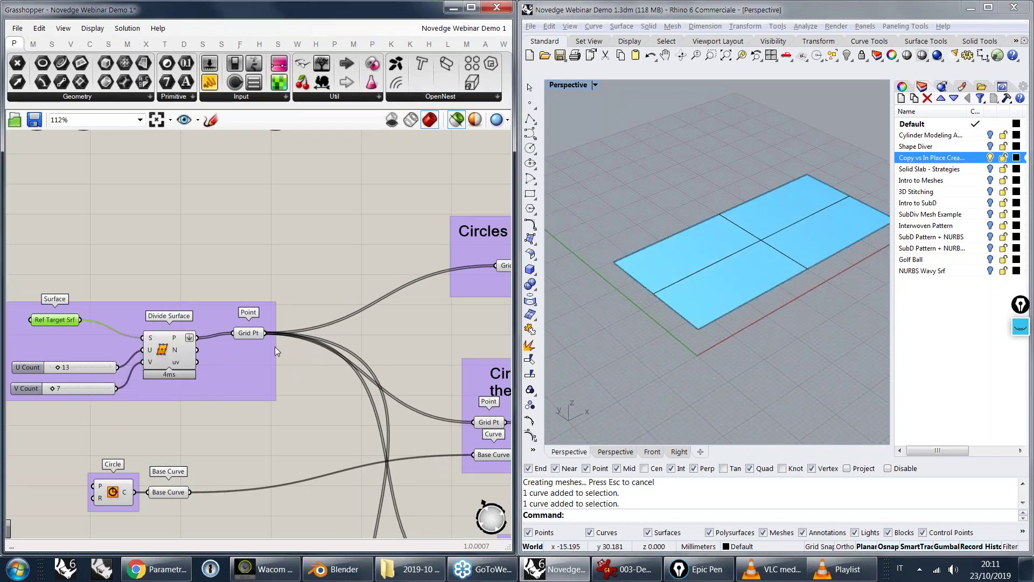
pyautogui.click(246, 334)
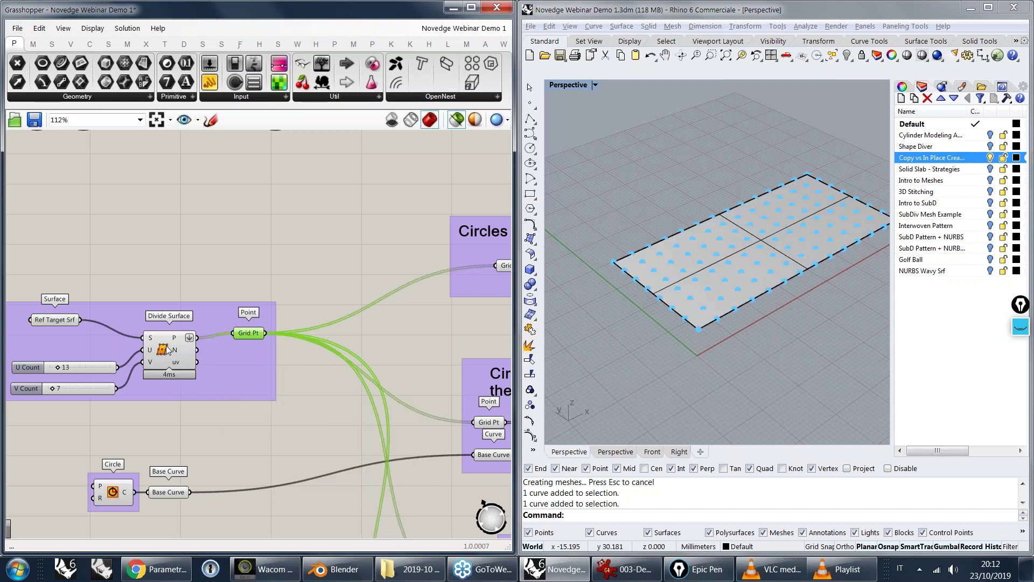
# - Inspect the group creating circles on each grid point, previewing its Grid Pt, XY Plane and Circle outputs in the viewport
pyautogui.moveTo(331, 315); pyautogui.dragTo(122, 297, button='right')
pyautogui.moveTo(373, 303); pyautogui.dragTo(239, 310, button='right')
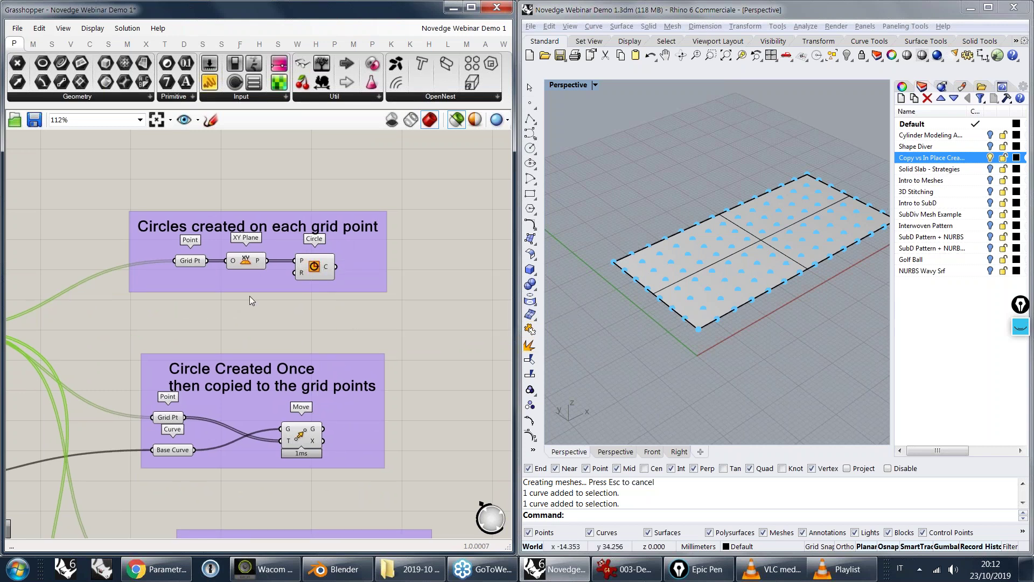
pyautogui.moveTo(316, 262)
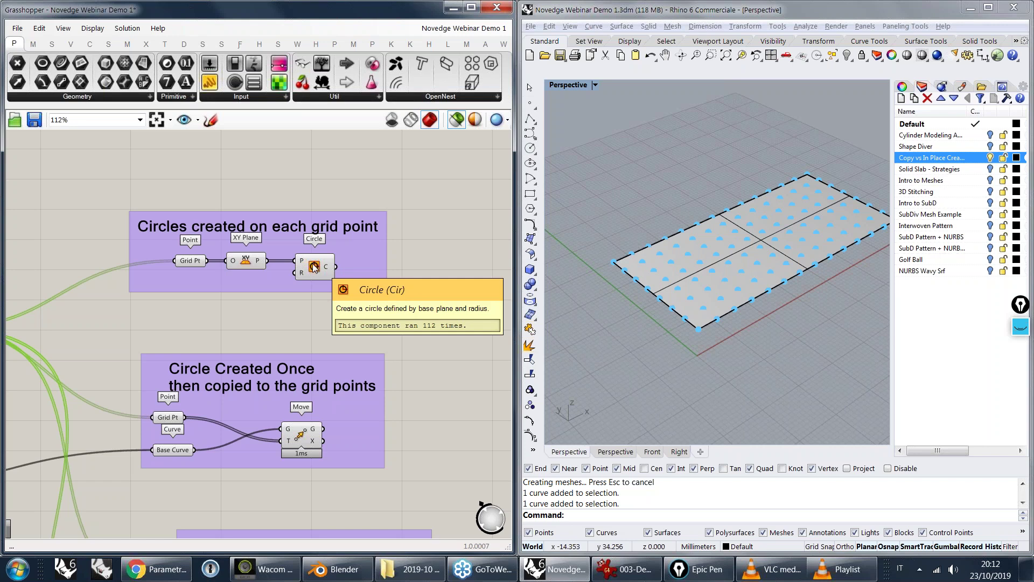
pyautogui.click(193, 262)
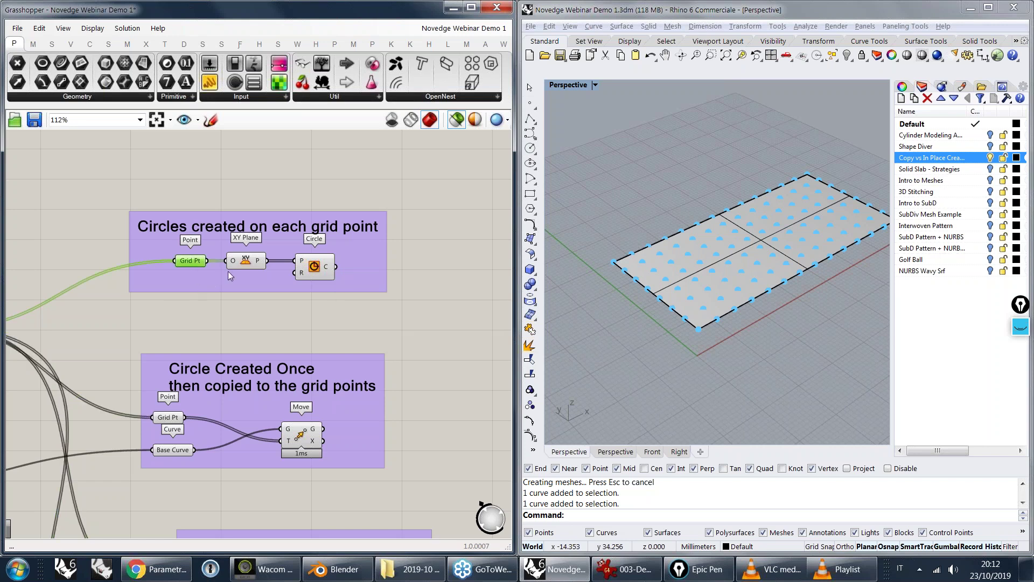
pyautogui.click(250, 263)
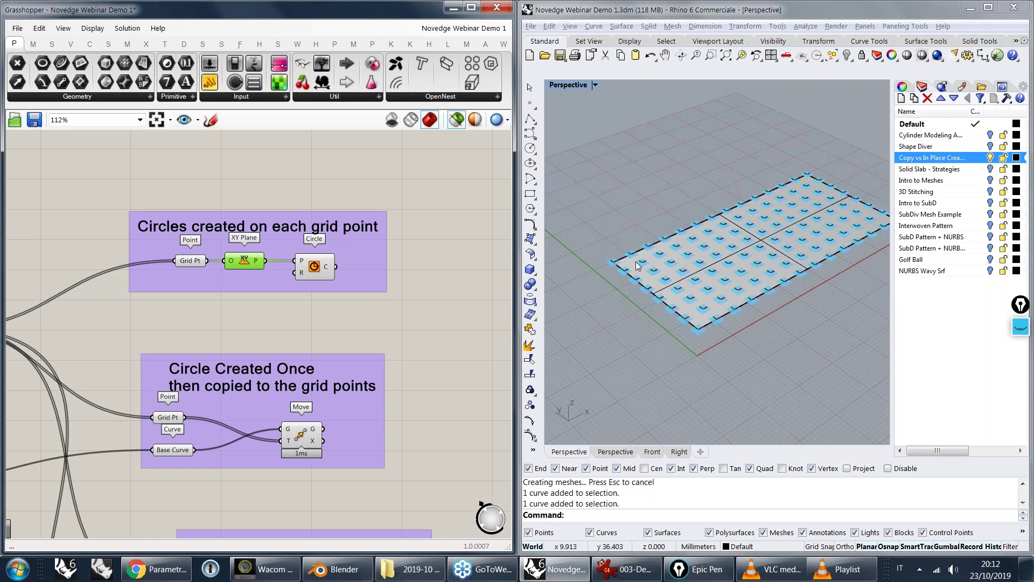
pyautogui.scroll(5, 637, 266)
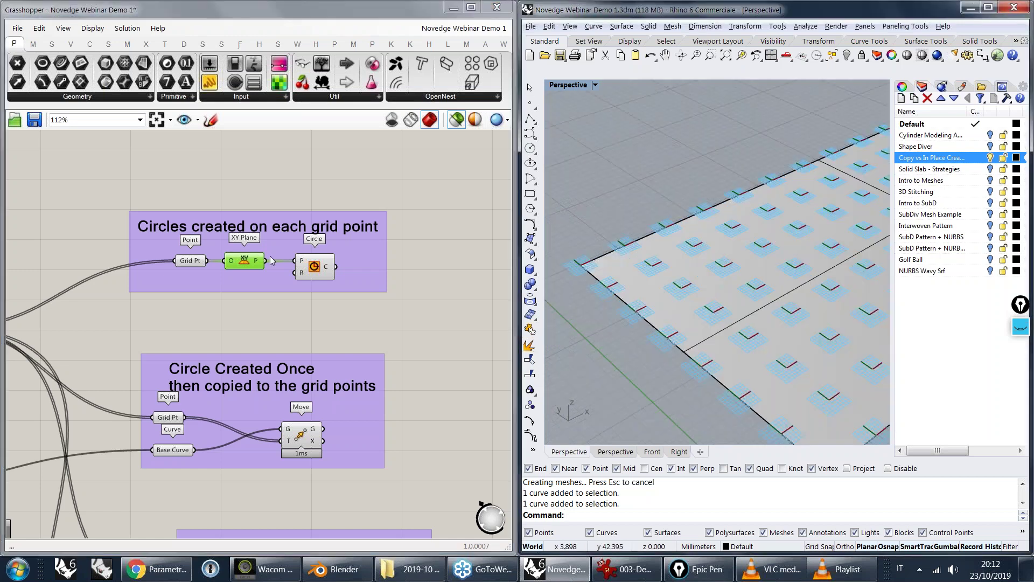
pyautogui.click(316, 268)
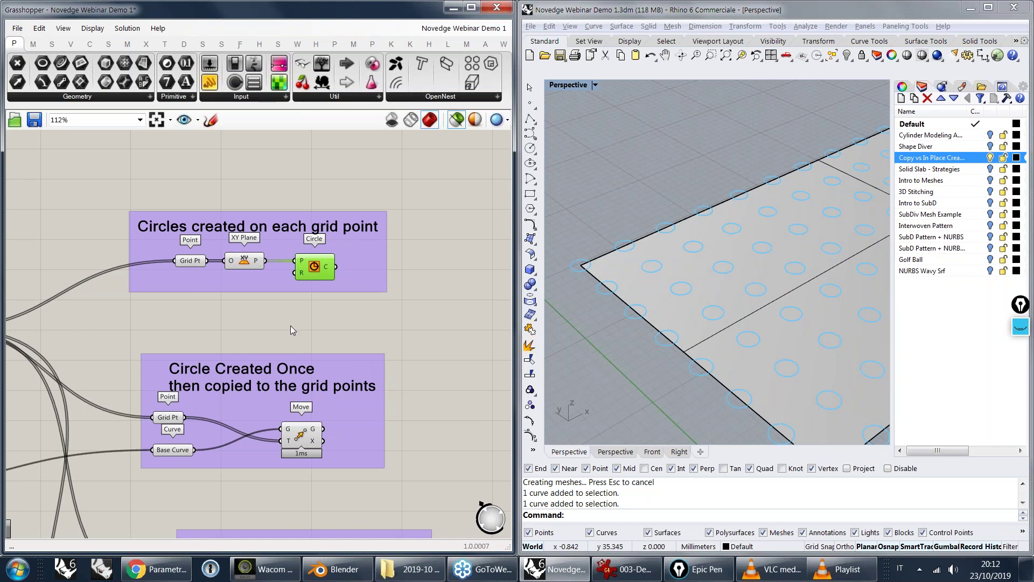
# - Preview the single Base Curve circle feeding the copy approach and view it up close at the origin
pyautogui.moveTo(334, 352); pyautogui.dragTo(600, 213, button='right')
pyautogui.moveTo(180, 338); pyautogui.dragTo(348, 312, button='right')
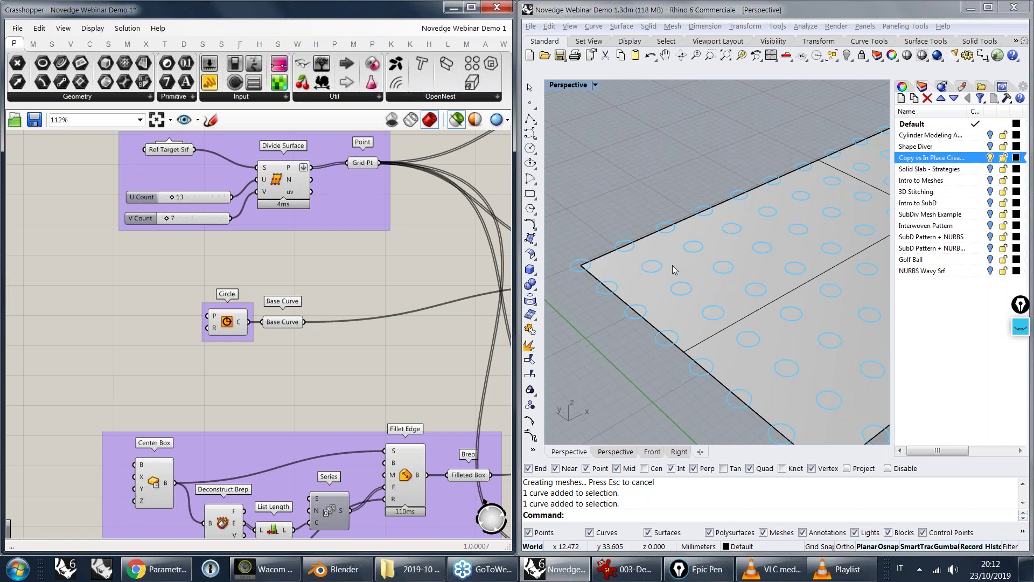
pyautogui.scroll(-3, 675, 269)
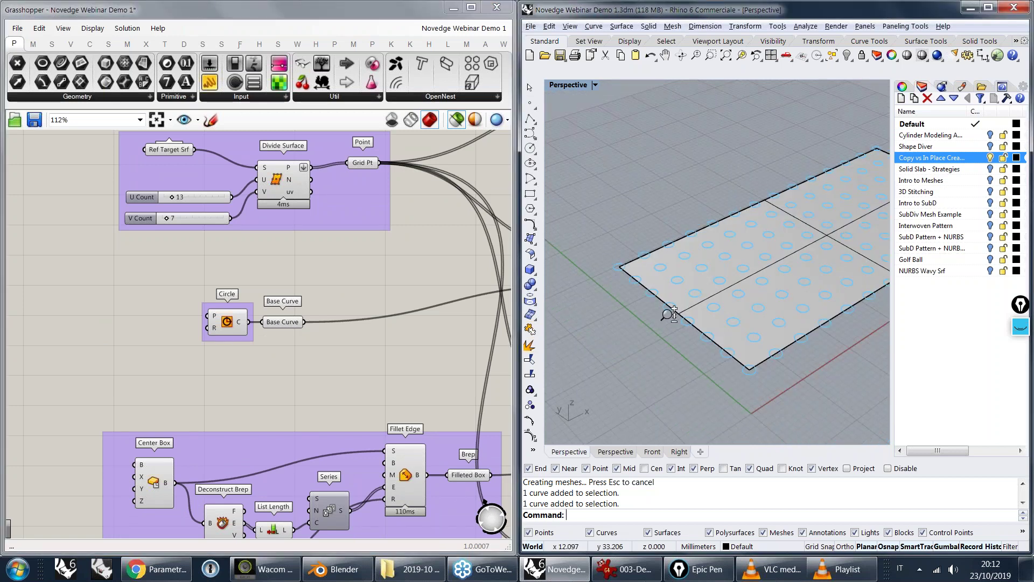
pyautogui.click(287, 323)
pyautogui.scroll(3, 703, 338)
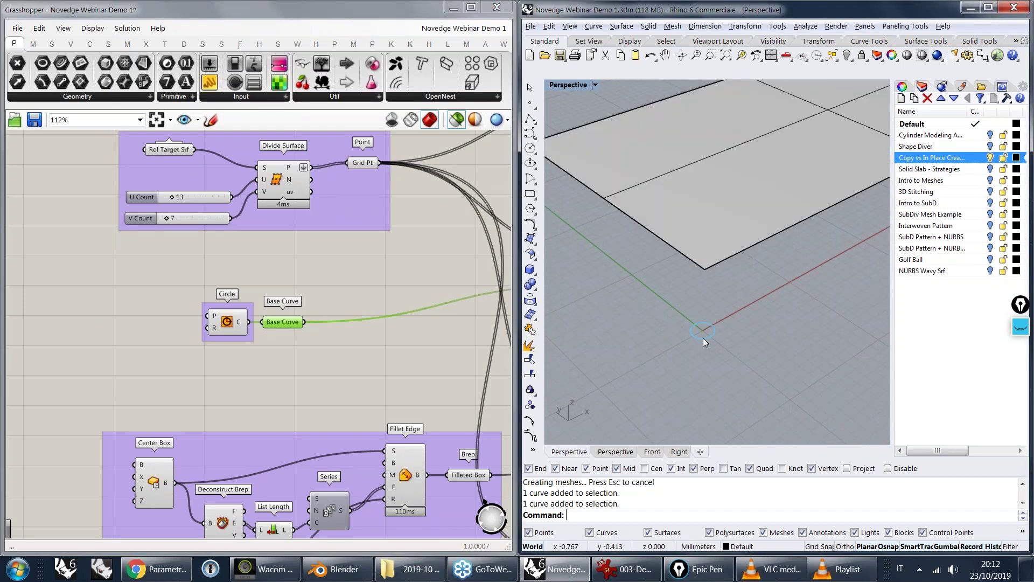
# - Preview the Grid Pt points and the Move output in the "Circle Created Once then copied to the grid points" group
pyautogui.moveTo(474, 290); pyautogui.dragTo(223, 350, button='right')
pyautogui.scroll(-2, 222, 350)
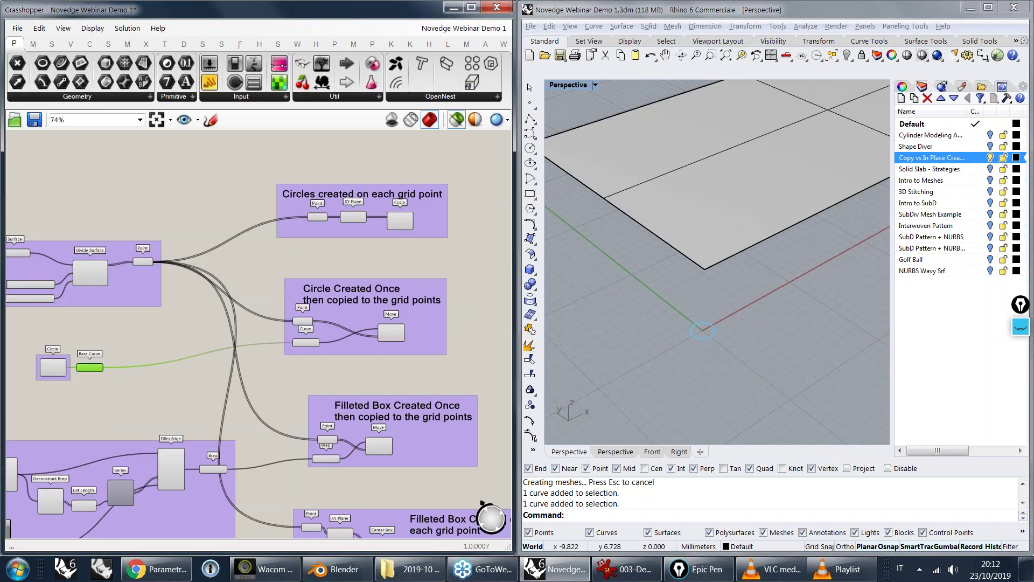
pyautogui.scroll(3, 328, 321)
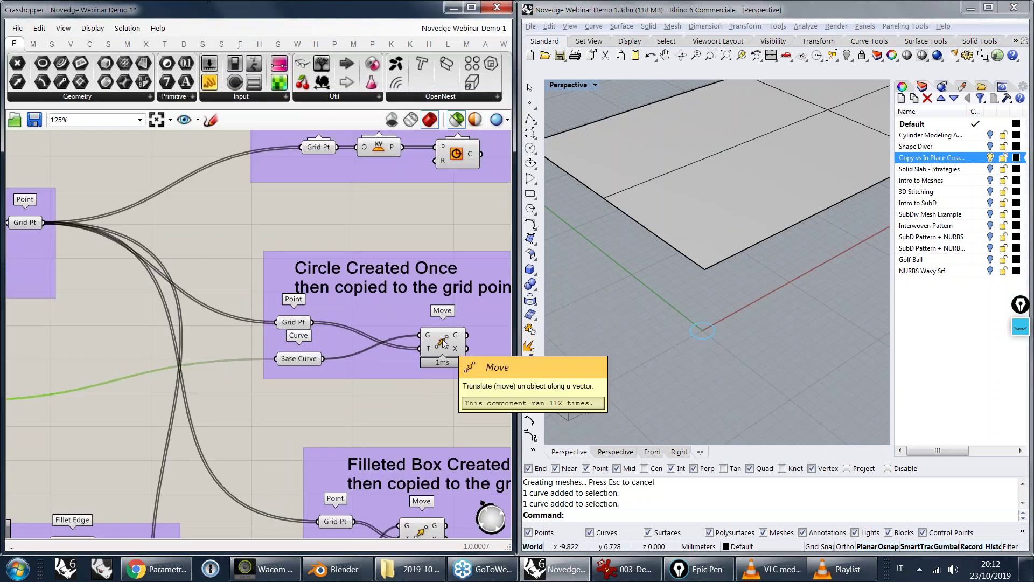
pyautogui.click(298, 325)
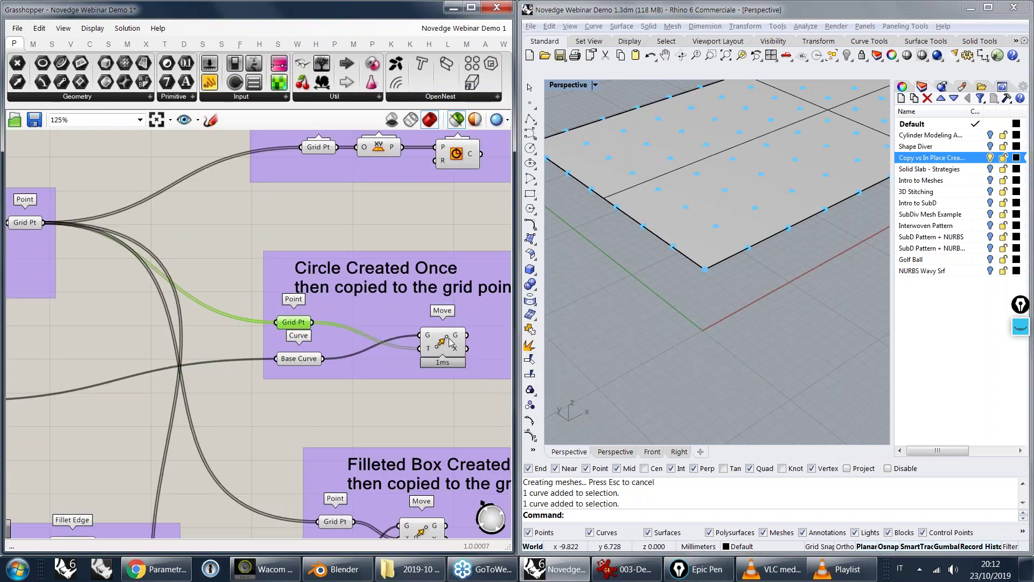
pyautogui.keyDown('shift'); pyautogui.click(450, 342); pyautogui.keyUp('shift')
pyautogui.scroll(-3, 329, 373)
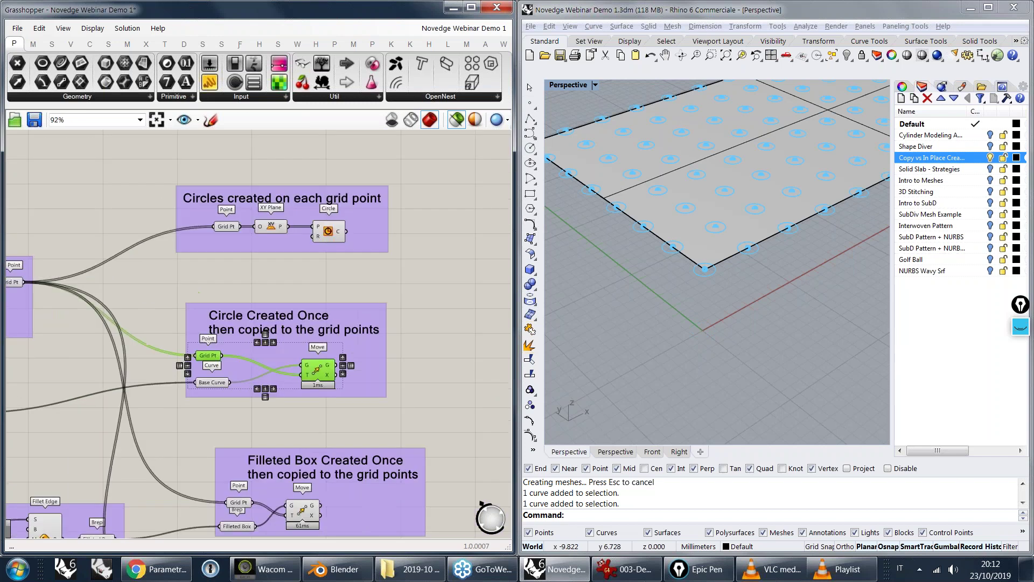
# - Compare the "Circles created on each grid point" group with the "Circle Created Once" group and their component run times
pyautogui.moveTo(330, 373)
pyautogui.moveTo(333, 232)
pyautogui.moveTo(328, 349); pyautogui.dragTo(334, 346, button='right')
pyautogui.moveTo(342, 260); pyautogui.dragTo(384, 241, button='right')
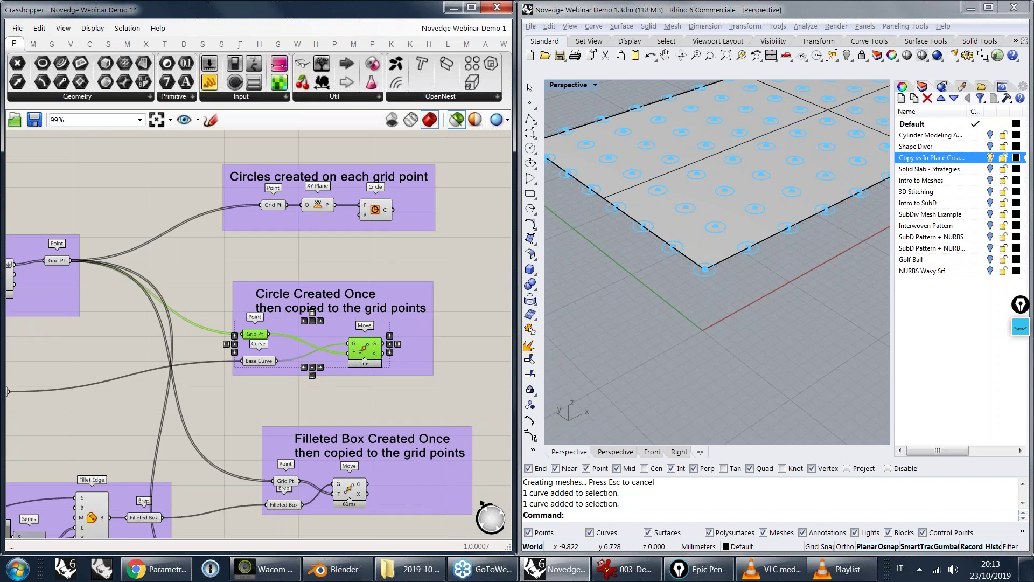
pyautogui.scroll(2, 385, 241)
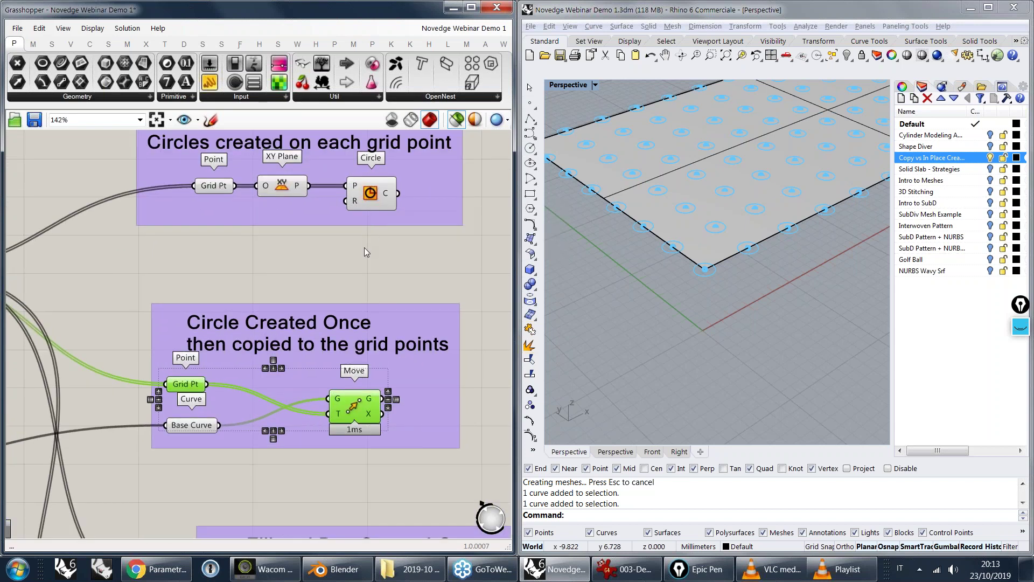
pyautogui.moveTo(351, 443); pyautogui.dragTo(345, 413, button='right')
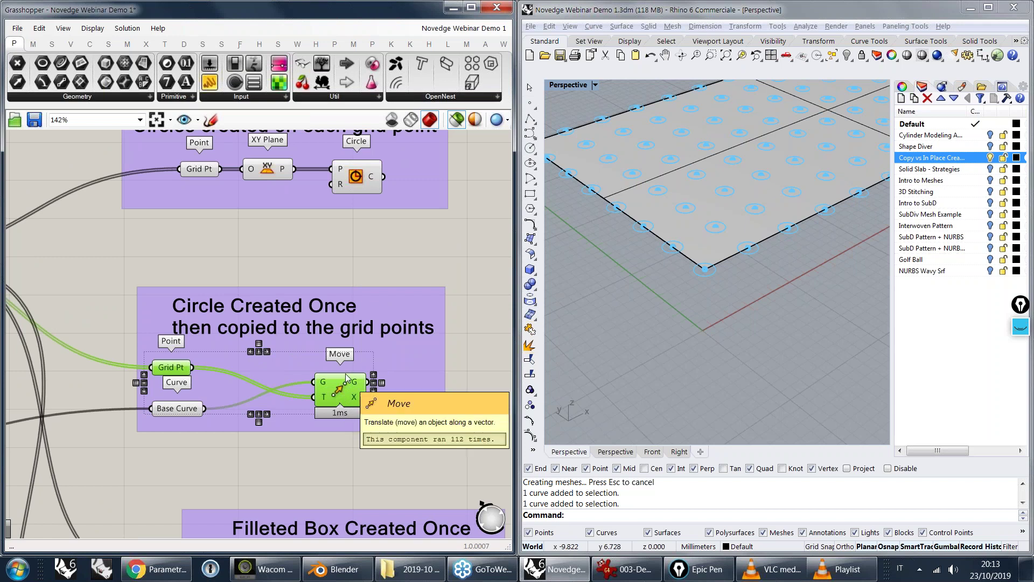
pyautogui.moveTo(360, 360); pyautogui.dragTo(345, 391, button='right')
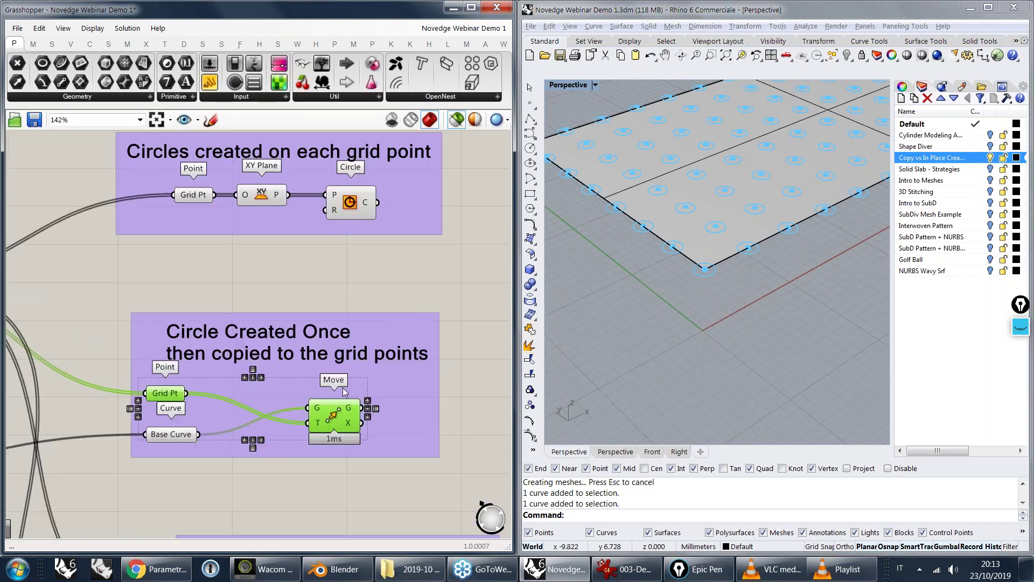
pyautogui.moveTo(257, 371); pyautogui.dragTo(326, 364, button='right')
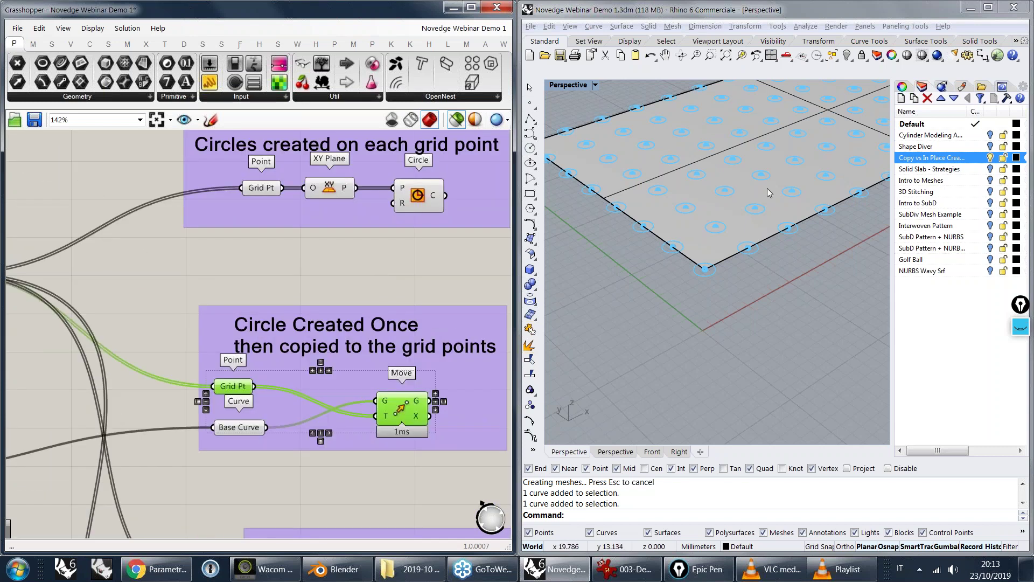
# - Go to the single filleted box group and preview its Filleted Box output and the source Center Box in the viewport
pyautogui.moveTo(265, 388); pyautogui.dragTo(301, 300, button='right')
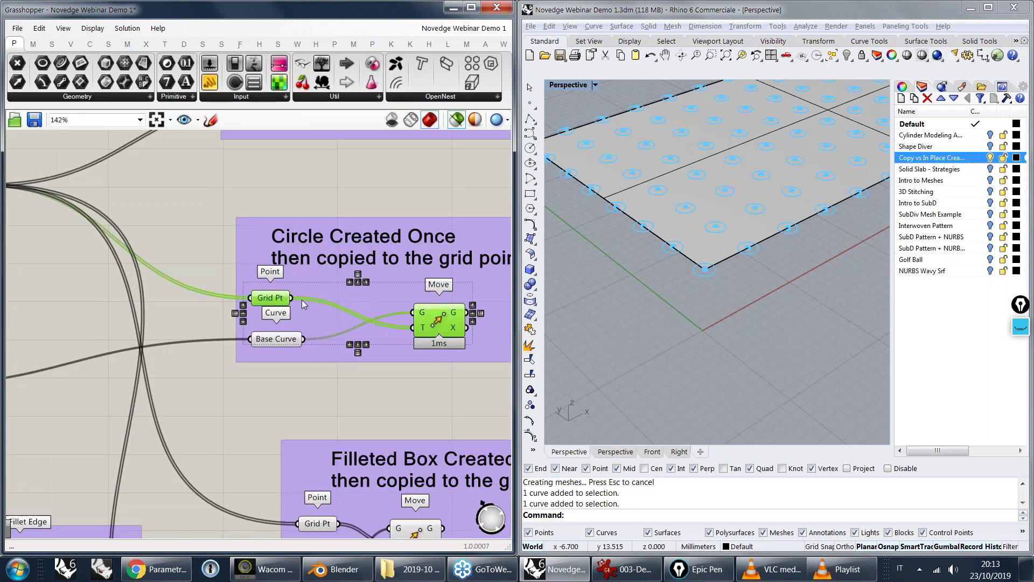
pyautogui.moveTo(211, 374); pyautogui.dragTo(289, 275, button='right')
pyautogui.scroll(-5, 289, 275)
pyautogui.moveTo(182, 313); pyautogui.dragTo(236, 294, button='right')
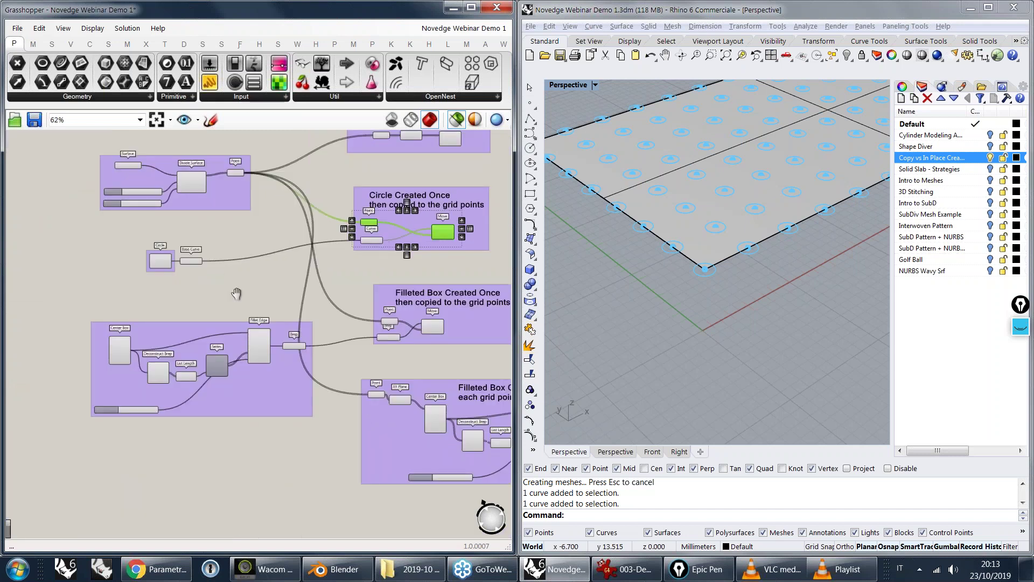
pyautogui.scroll(3, 235, 294)
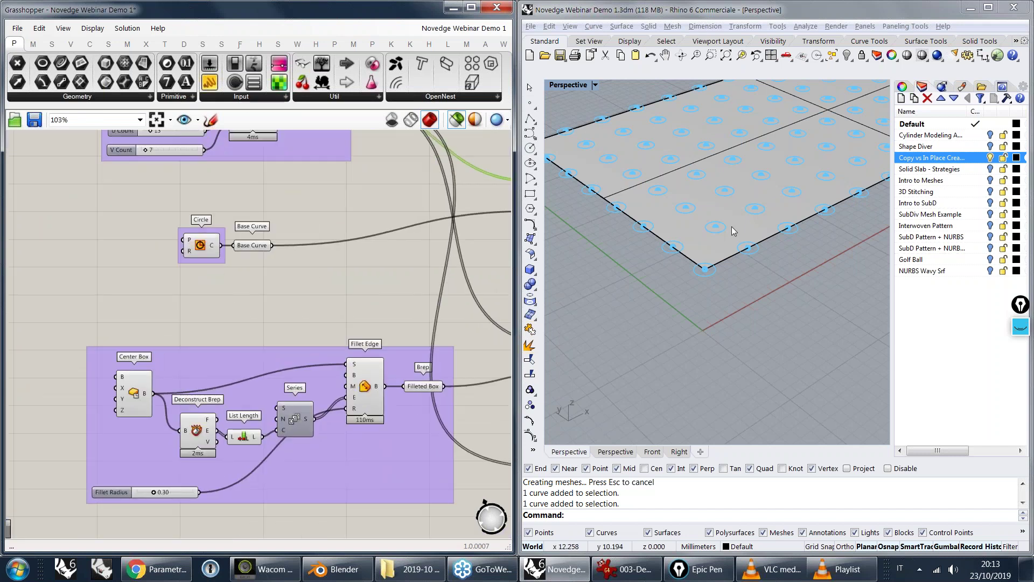
pyautogui.moveTo(732, 226); pyautogui.dragTo(699, 242, button='right')
pyautogui.moveTo(441, 388); pyautogui.dragTo(346, 336, button='right')
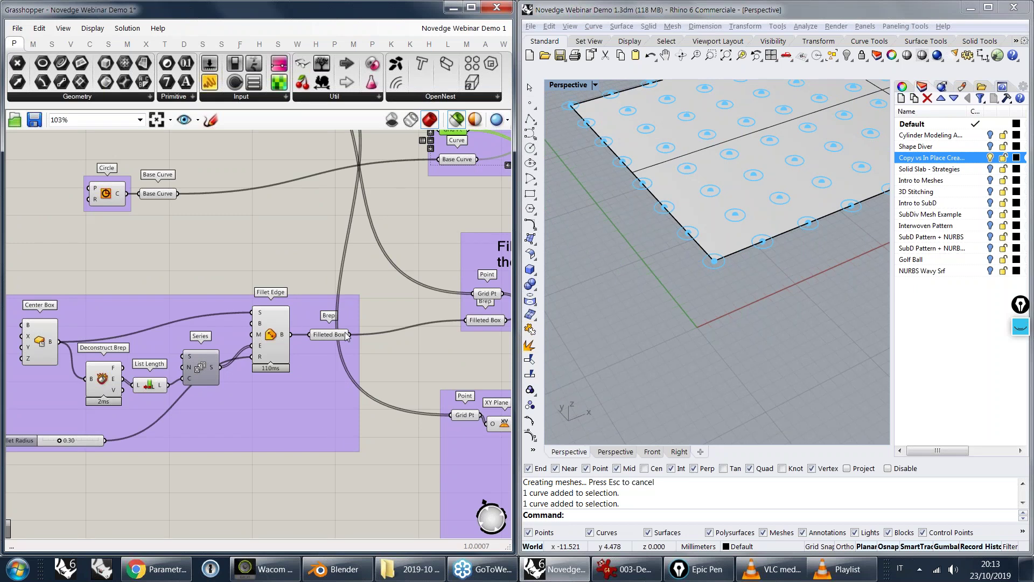
pyautogui.click(344, 335)
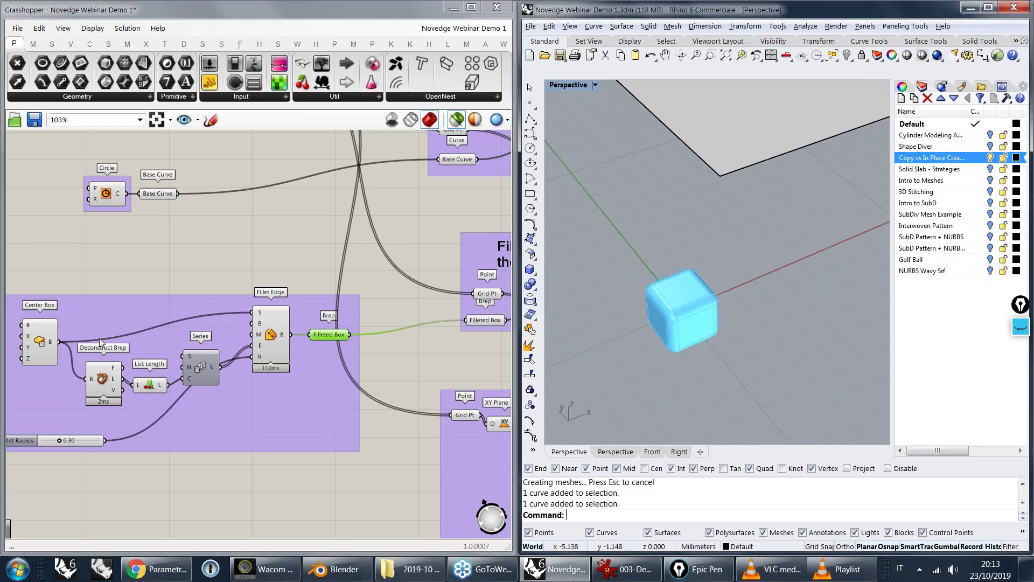
pyautogui.moveTo(36, 337); pyautogui.dragTo(145, 325, button='right')
pyautogui.click(145, 325)
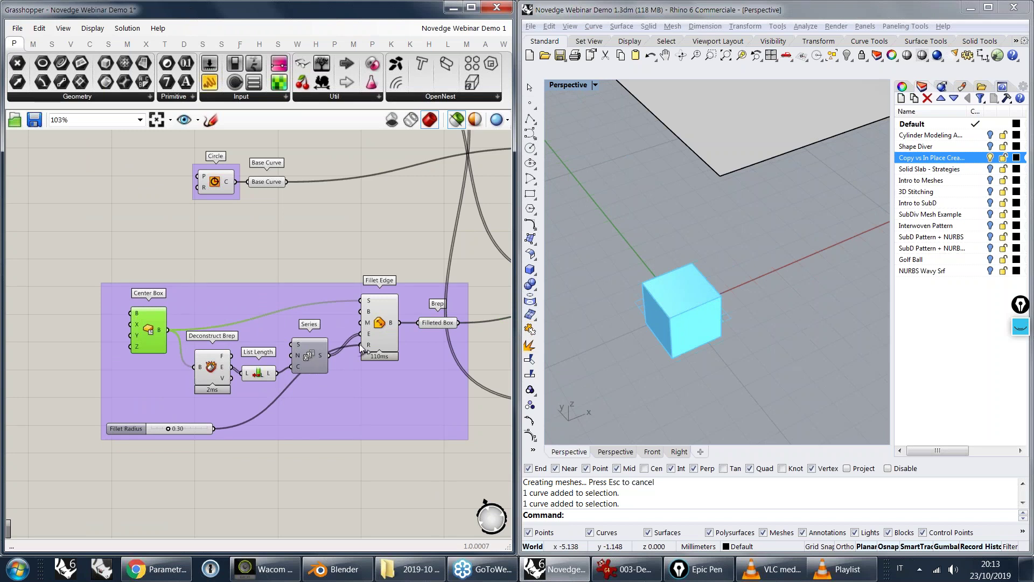
# - Shift the Fillet Edge component slightly lower in its group and set the Fillet Radius to 0.34 with the Filleted Box previewed
pyautogui.moveTo(375, 328); pyautogui.dragTo(376, 352)
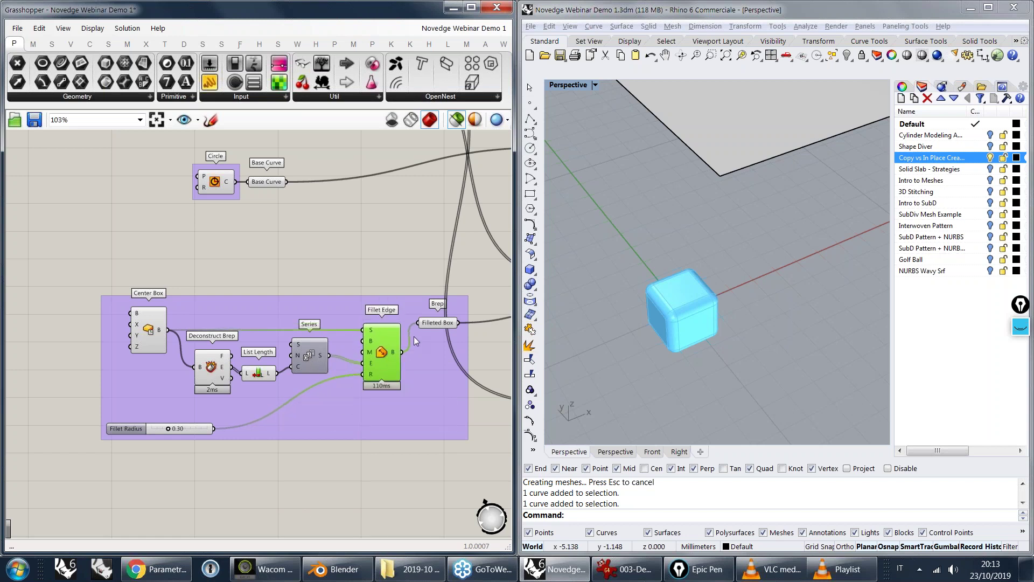
pyautogui.click(435, 322)
pyautogui.moveTo(167, 428); pyautogui.dragTo(170, 431)
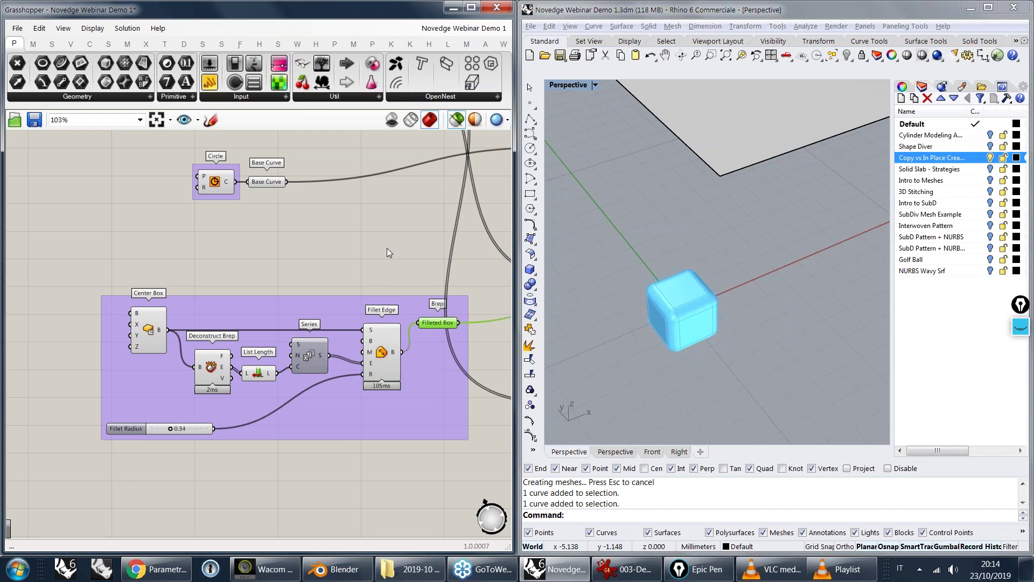
# - Preview the Move output that copies the filleted box to the grid points and view the whole array on the surface
pyautogui.scroll(-3, 387, 249)
pyautogui.moveTo(408, 275); pyautogui.dragTo(178, 314, button='right')
pyautogui.scroll(3, 305, 283)
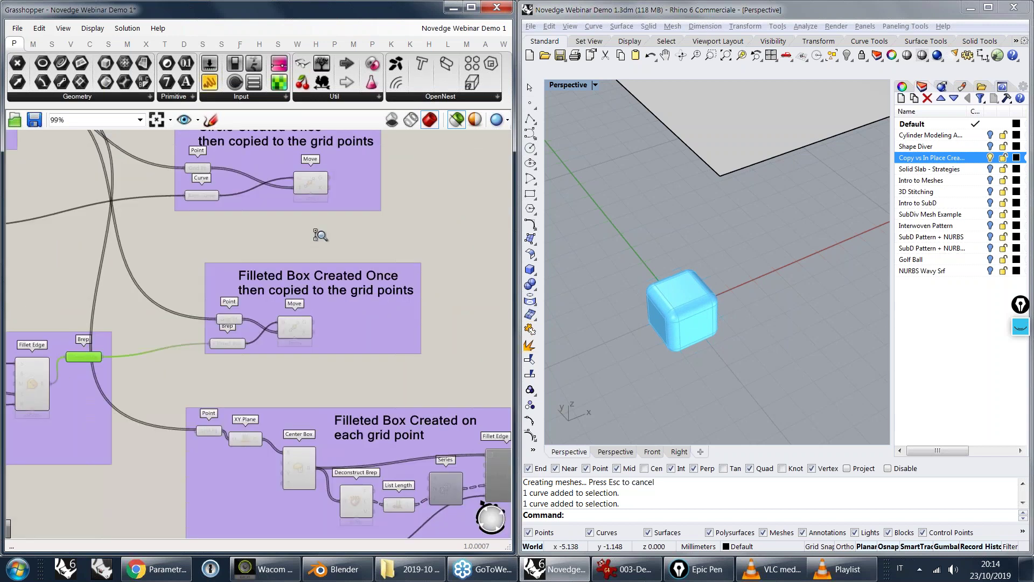
pyautogui.scroll(-1, 71, 361)
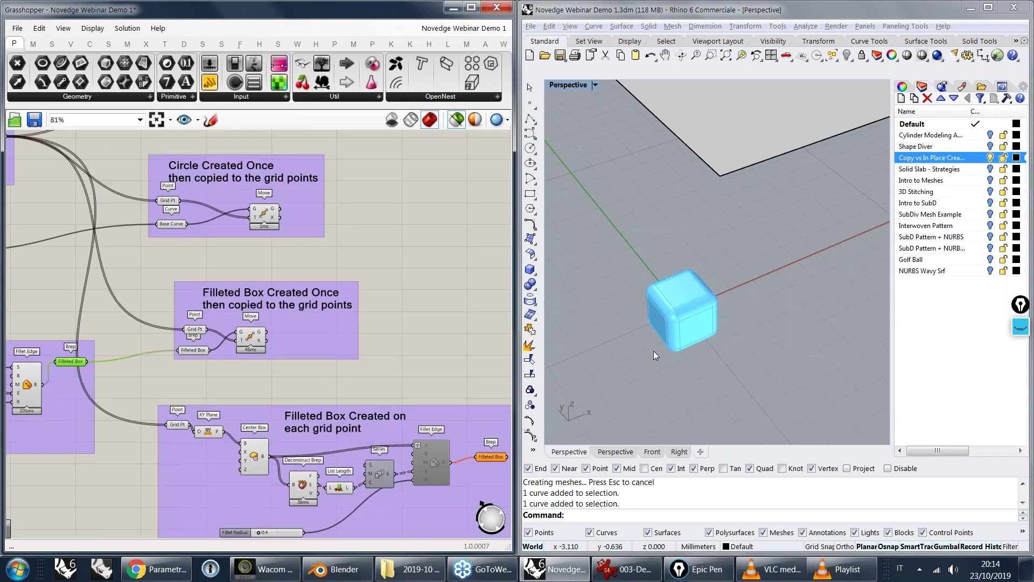
pyautogui.scroll(-3, 716, 315)
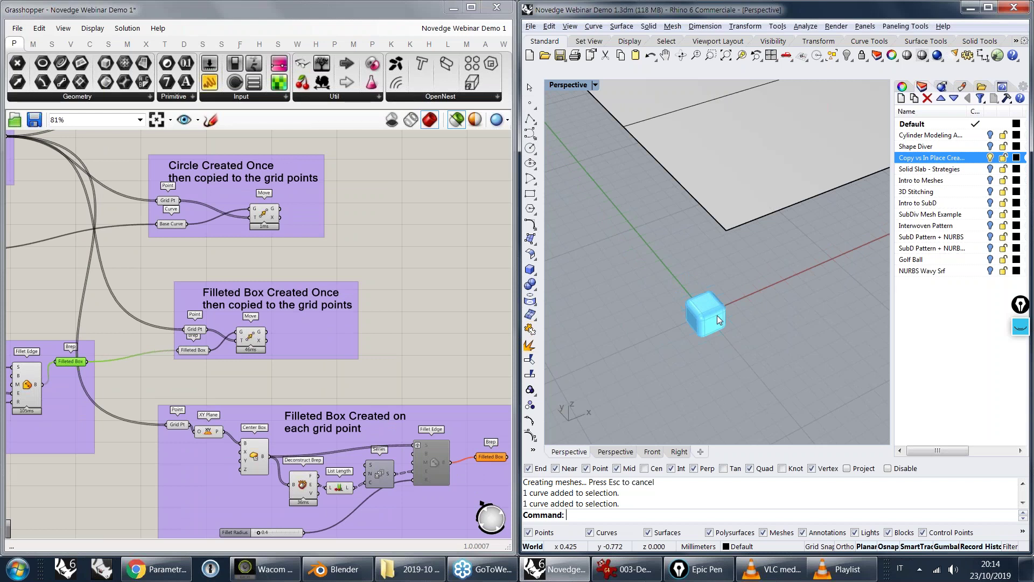
pyautogui.click(250, 336)
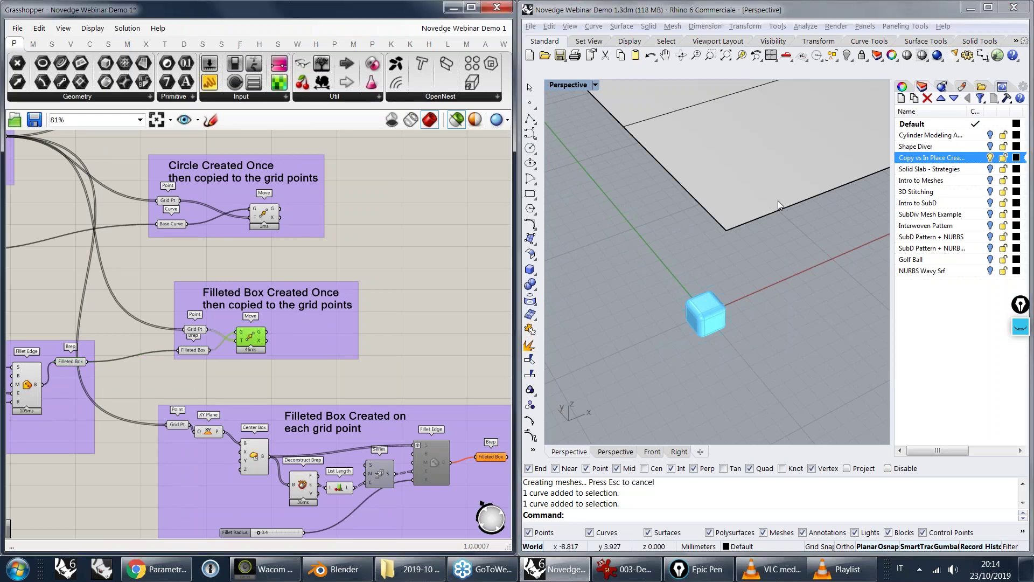
pyautogui.scroll(-8, 778, 200)
pyautogui.moveTo(778, 200); pyautogui.dragTo(711, 269, button='right')
pyautogui.moveTo(851, 163); pyautogui.dragTo(807, 315, button='right')
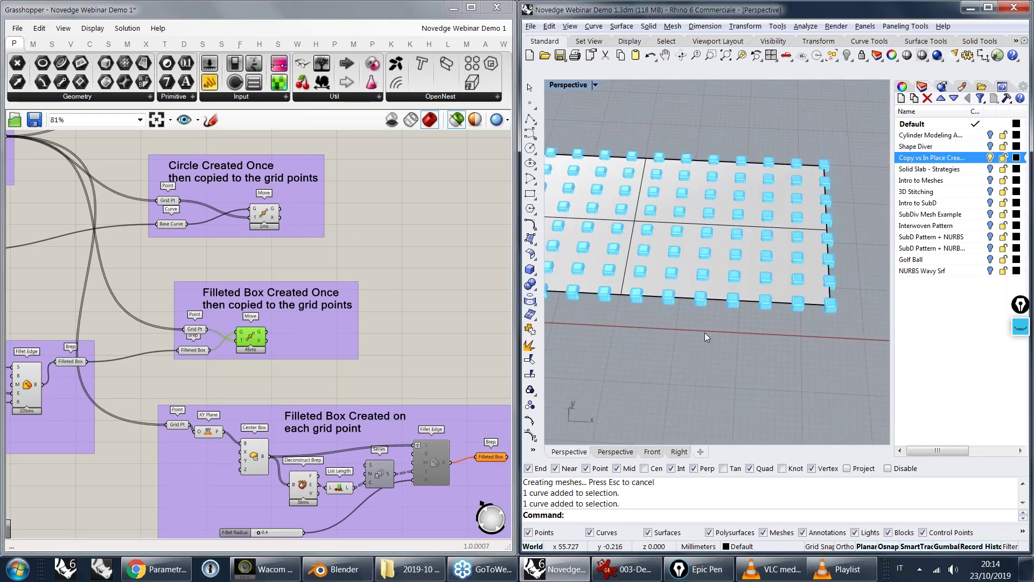
pyautogui.moveTo(702, 320); pyautogui.dragTo(759, 304, button='right')
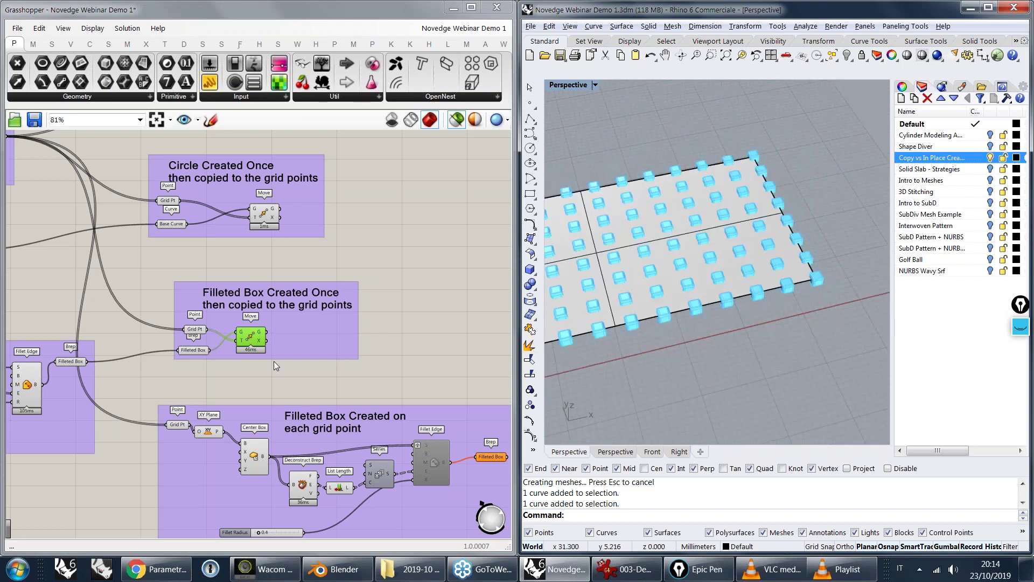
# - Check the run time of the Move component in the "Filleted Box Created Once" group against the copied boxes
pyautogui.scroll(3, 273, 361)
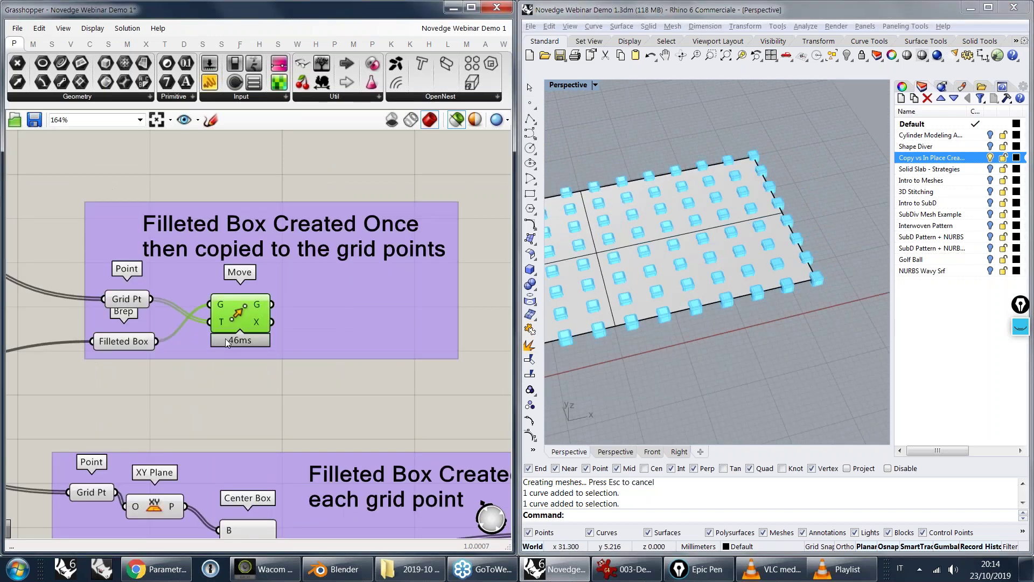
pyautogui.scroll(-1, 226, 342)
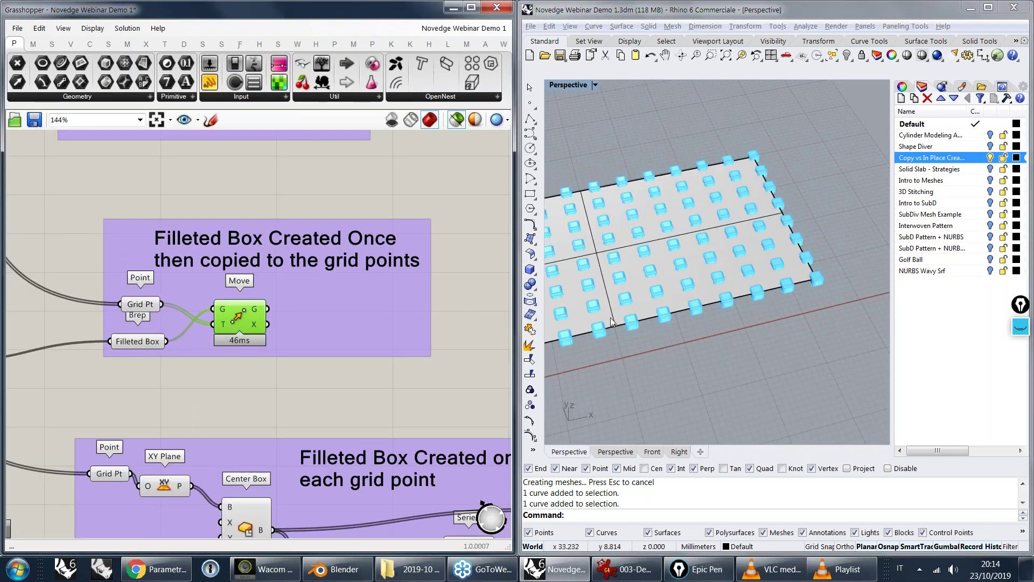
pyautogui.moveTo(612, 322); pyautogui.dragTo(662, 312, button='right')
pyautogui.scroll(-1, 712, 276)
# - Preview the Grid Pt points and the Center Box output in the "Filleted Box Created on each grid point" group
pyautogui.scroll(-2, 108, 473)
pyautogui.moveTo(109, 473); pyautogui.dragTo(160, 308, button='right')
pyautogui.click(160, 309)
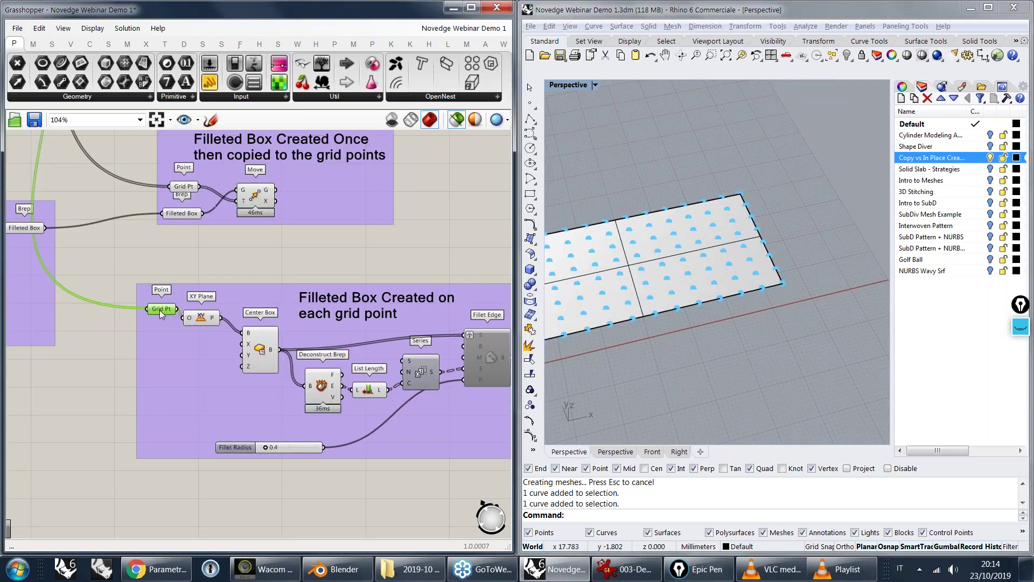
pyautogui.keyDown('shift'); pyautogui.moveTo(639, 273); pyautogui.dragTo(740, 267, button='right'); pyautogui.keyUp('shift')
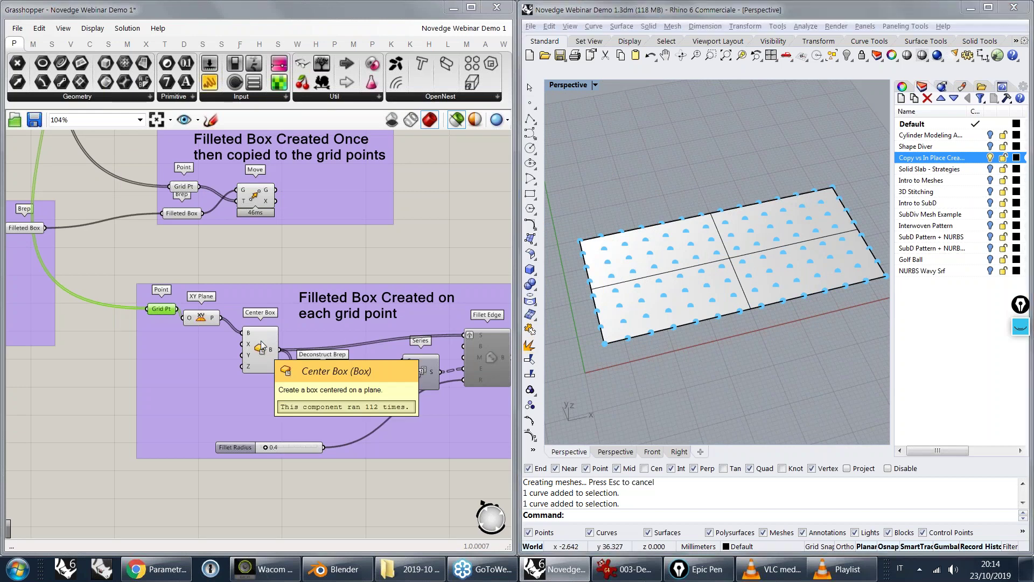
pyautogui.click(261, 345)
pyautogui.scroll(4, 693, 273)
pyautogui.scroll(3, 272, 336)
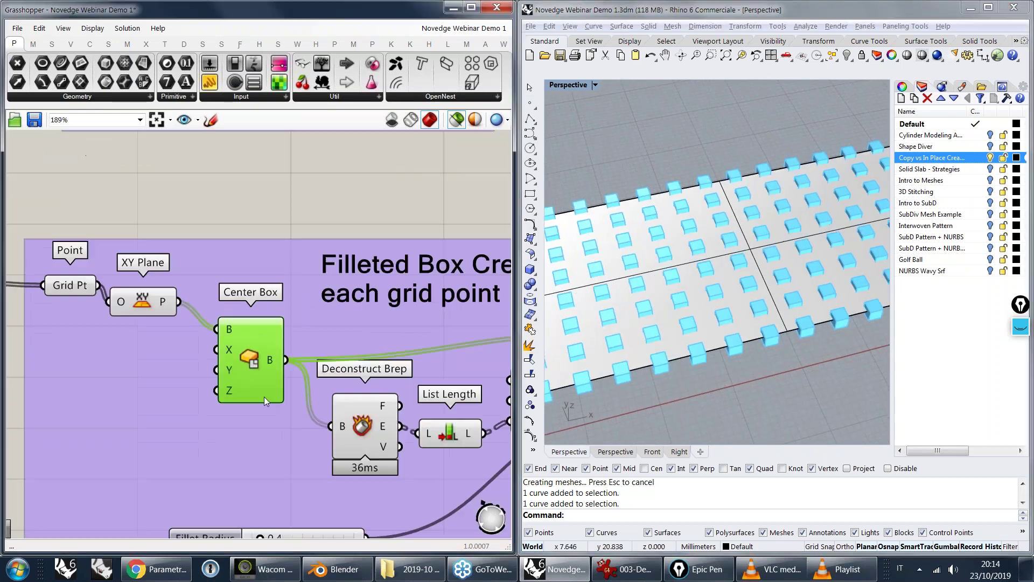
# - Inspect the disabled Fillet Edge component at the end of the in-place filleted box chain
pyautogui.moveTo(403, 427); pyautogui.dragTo(195, 367, button='right')
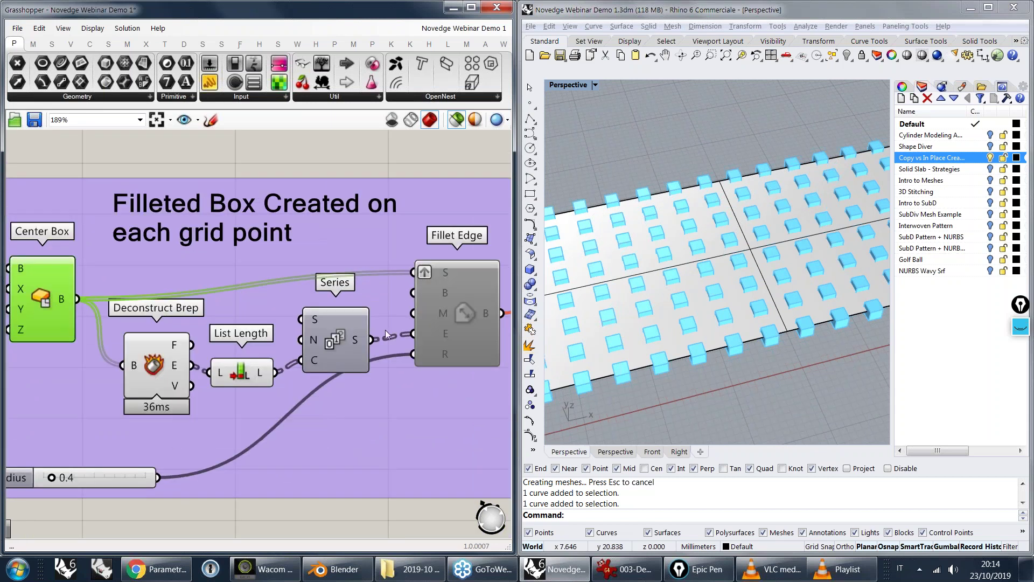
pyautogui.click(451, 308)
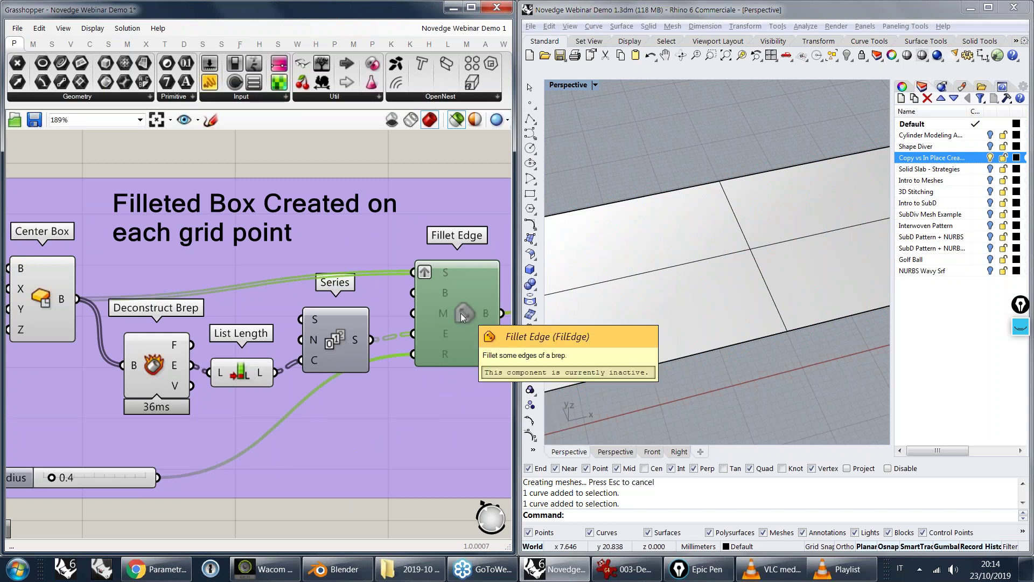
pyautogui.moveTo(450, 313); pyautogui.dragTo(411, 302, button='right')
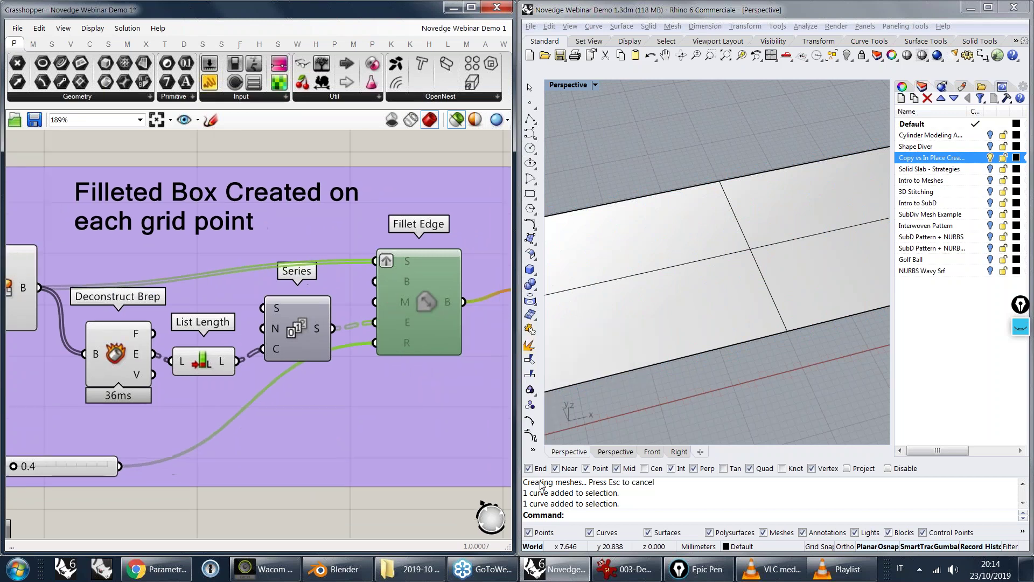
# - Switch to 005-in-place-vs-copy.PNG in IrfanView and temporarily circle the run time of the in-place Fillet Edge component with a pink pen
pyautogui.click(625, 571)
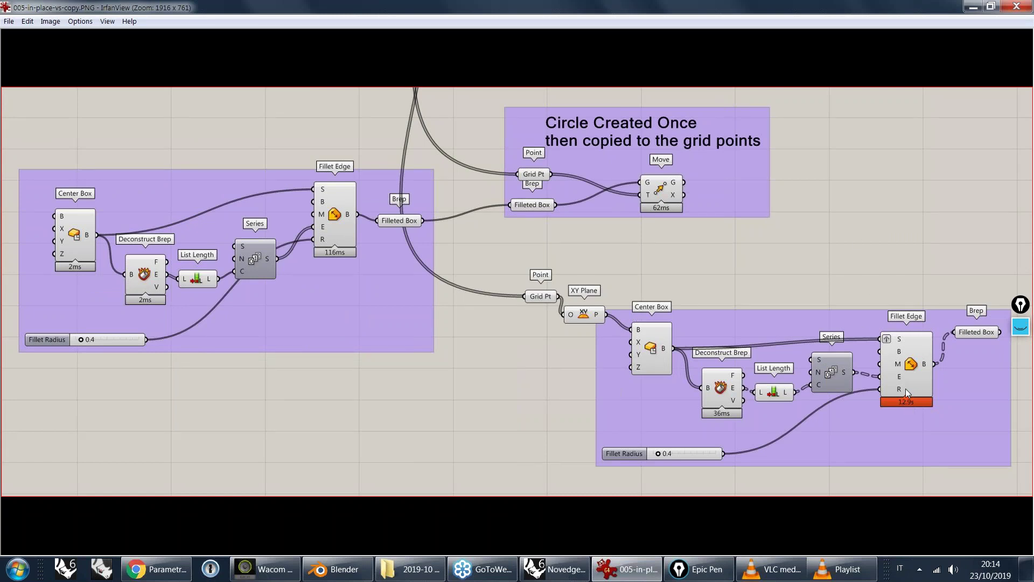
pyautogui.hotkey('ctrl', 'shift', '1')
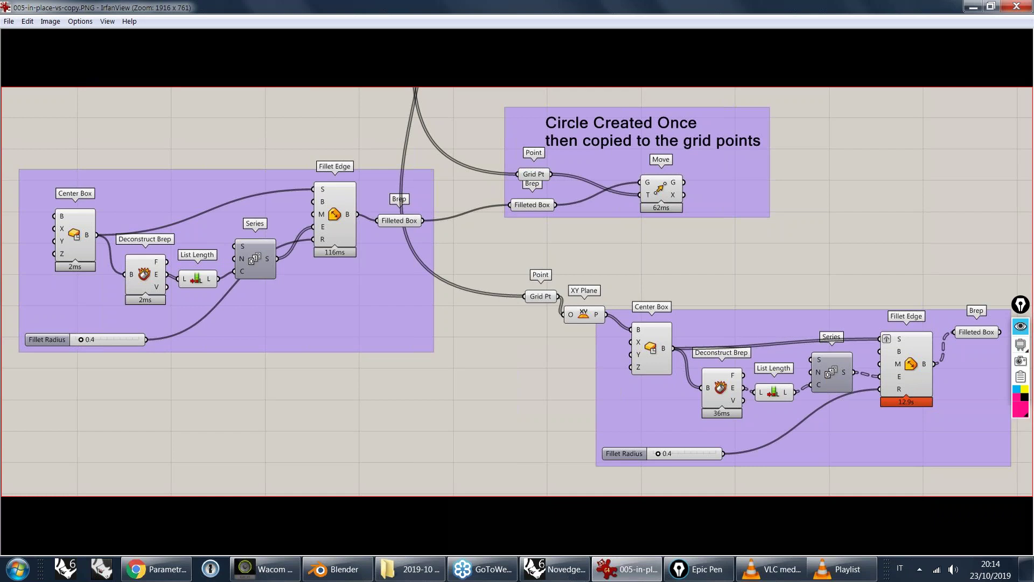
pyautogui.click(1021, 345)
pyautogui.moveTo(922, 372); pyautogui.dragTo(931, 377)
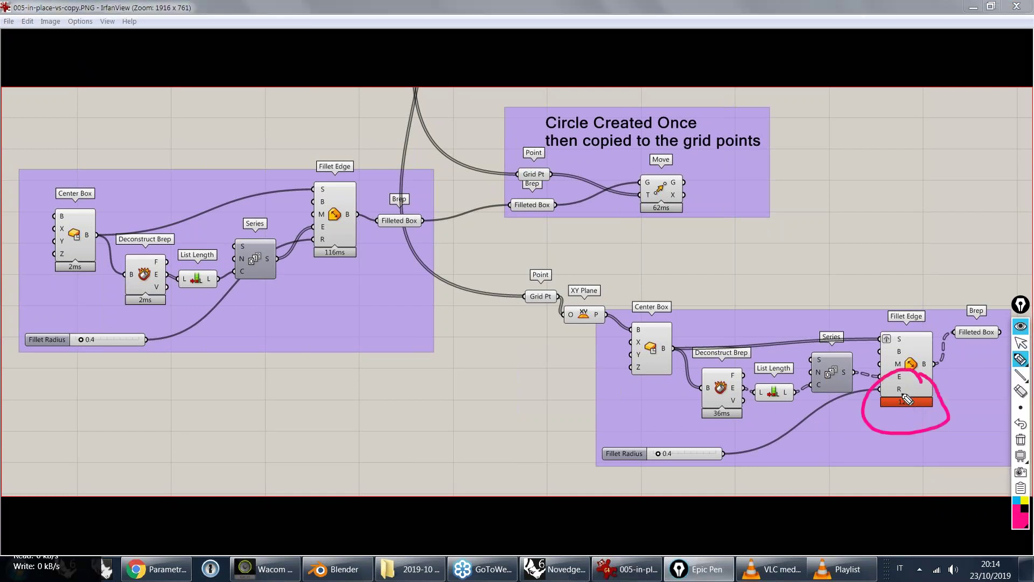
pyautogui.hotkey('ctrl', 'shift', '1')
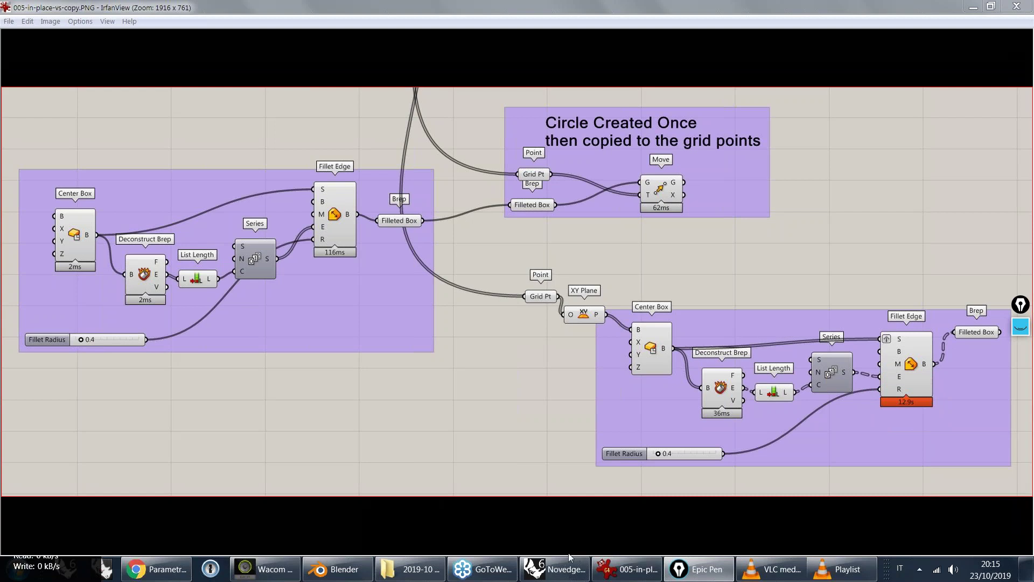
# - Switch back to Grasshopper and set the Fillet Radius of the box created once to 0.57
pyautogui.click(544, 575)
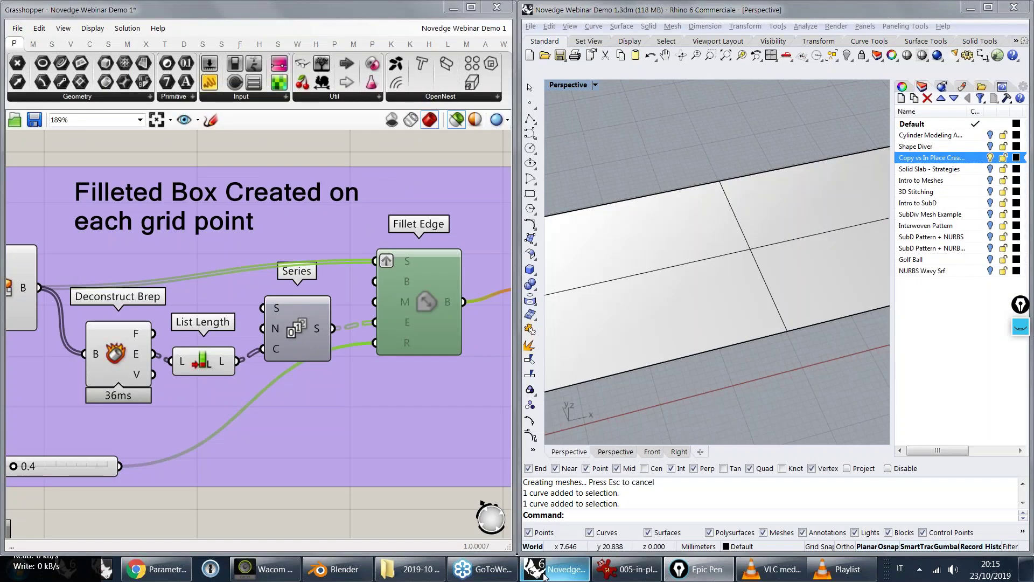
pyautogui.scroll(3, 354, 282)
pyautogui.scroll(-5, 354, 282)
pyautogui.moveTo(219, 203); pyautogui.dragTo(352, 356, button='right')
pyautogui.click(329, 326)
pyautogui.moveTo(21, 367); pyautogui.dragTo(281, 314, button='right')
pyautogui.scroll(5, 281, 313)
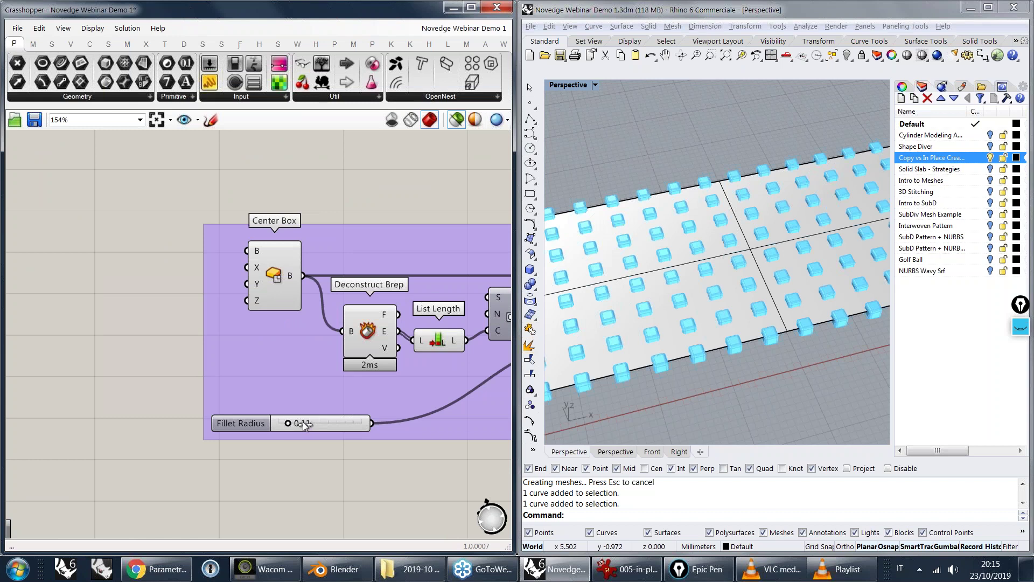
pyautogui.moveTo(305, 424); pyautogui.dragTo(327, 428)
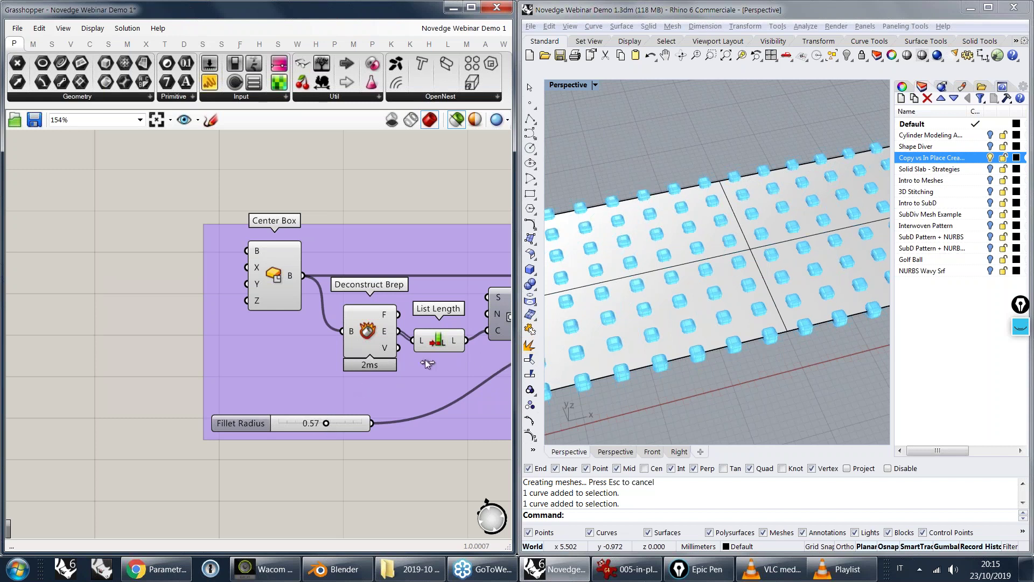
# - Inspect the copied boxes up close along with the Move run time, and compare with the in-place Fillet Edge component
pyautogui.moveTo(438, 340); pyautogui.dragTo(117, 347, button='right')
pyautogui.moveTo(292, 325); pyautogui.dragTo(116, 370, button='right')
pyautogui.moveTo(381, 287); pyautogui.dragTo(189, 316, button='right')
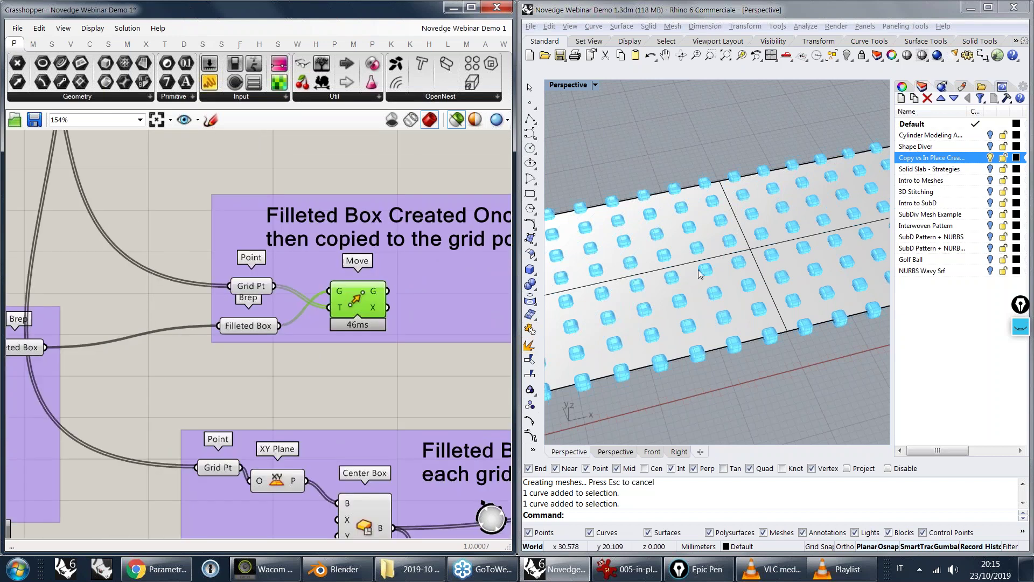
pyautogui.scroll(5, 712, 242)
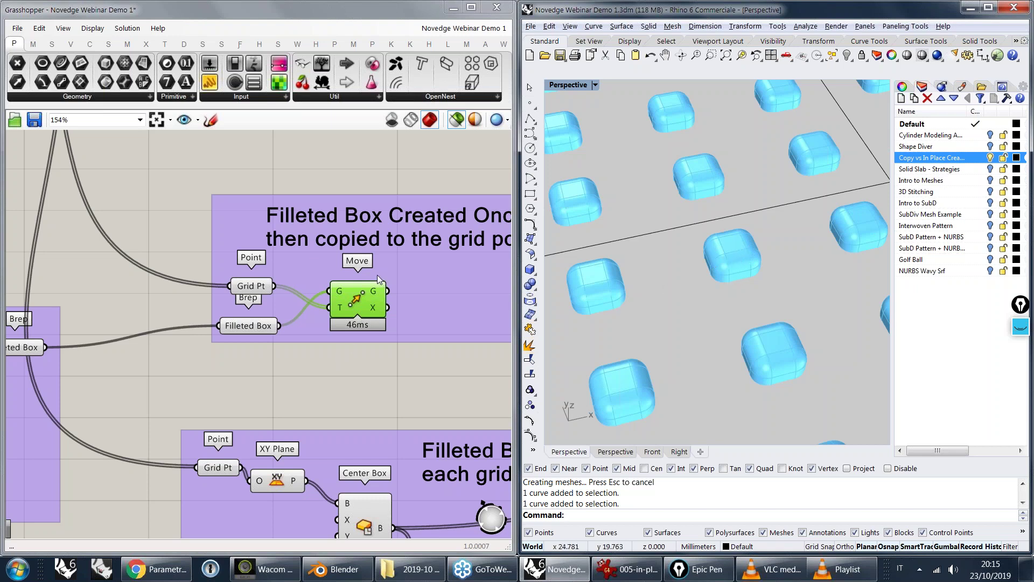
pyautogui.scroll(-3, 377, 279)
pyautogui.moveTo(378, 279); pyautogui.dragTo(284, 221, button='right')
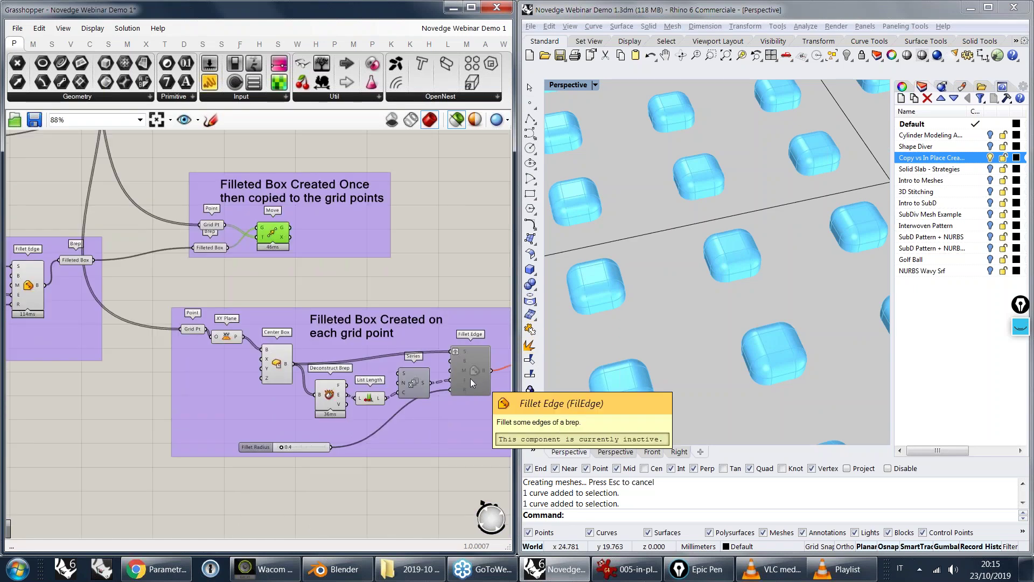
pyautogui.moveTo(467, 376); pyautogui.dragTo(409, 319, button='right')
pyautogui.scroll(-2, 409, 319)
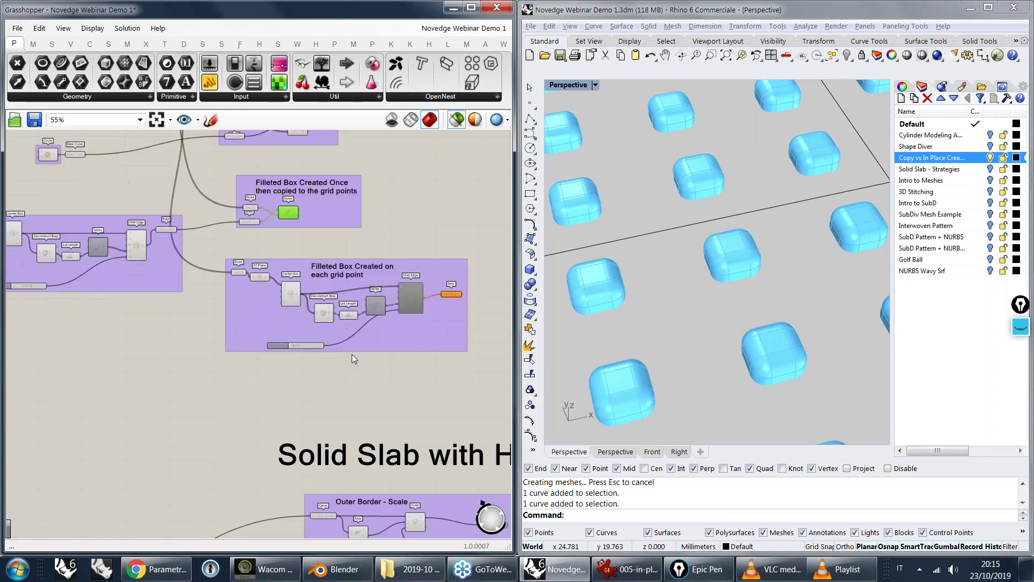
# - Preview the Extrude component of the Solid Extrusion group in the "Solid Slab with Holes" section
pyautogui.moveTo(434, 506); pyautogui.dragTo(363, 299, button='right')
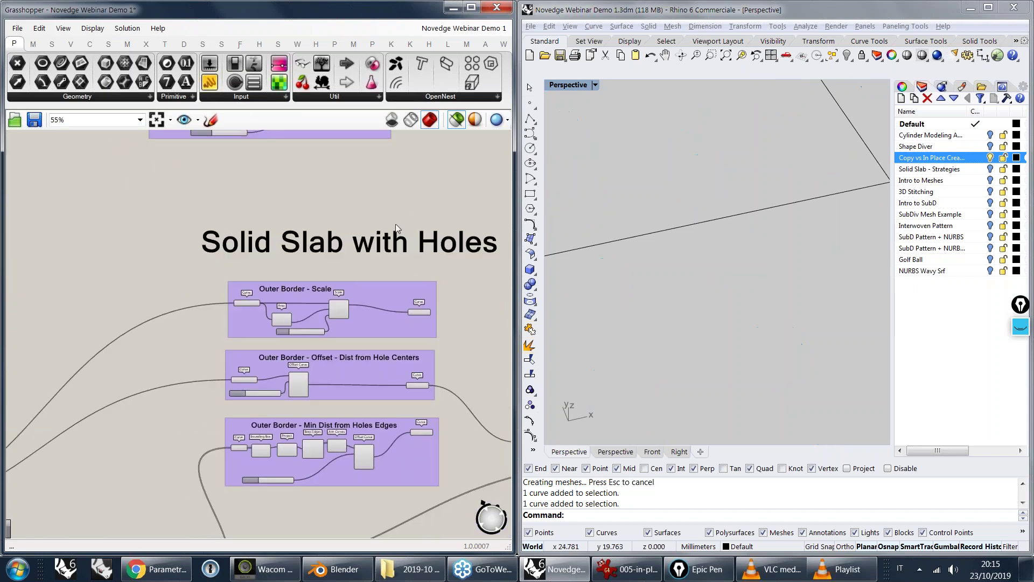
pyautogui.scroll(-3, 383, 215)
pyautogui.scroll(7, 191, 347)
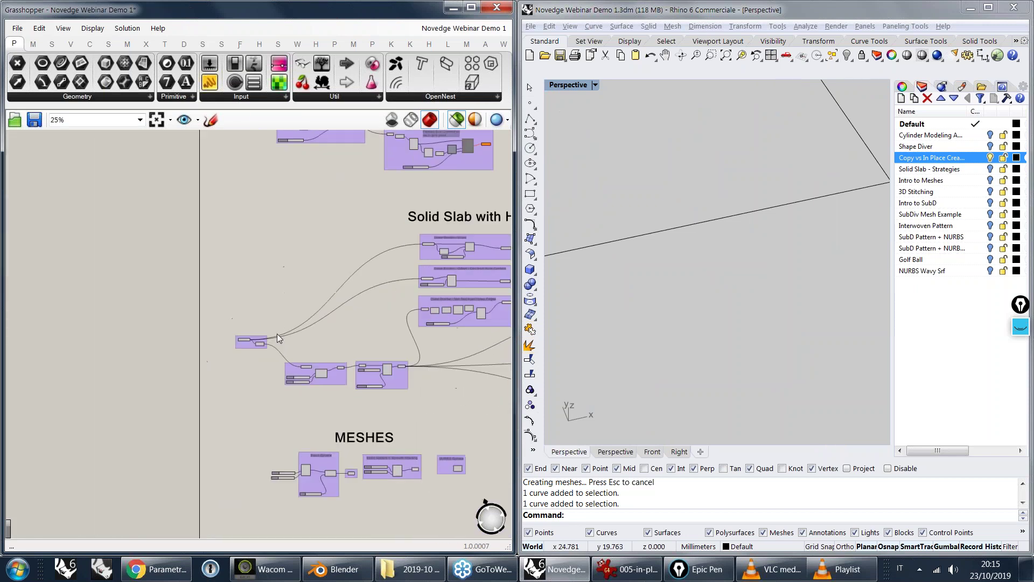
pyautogui.scroll(-7, 339, 223)
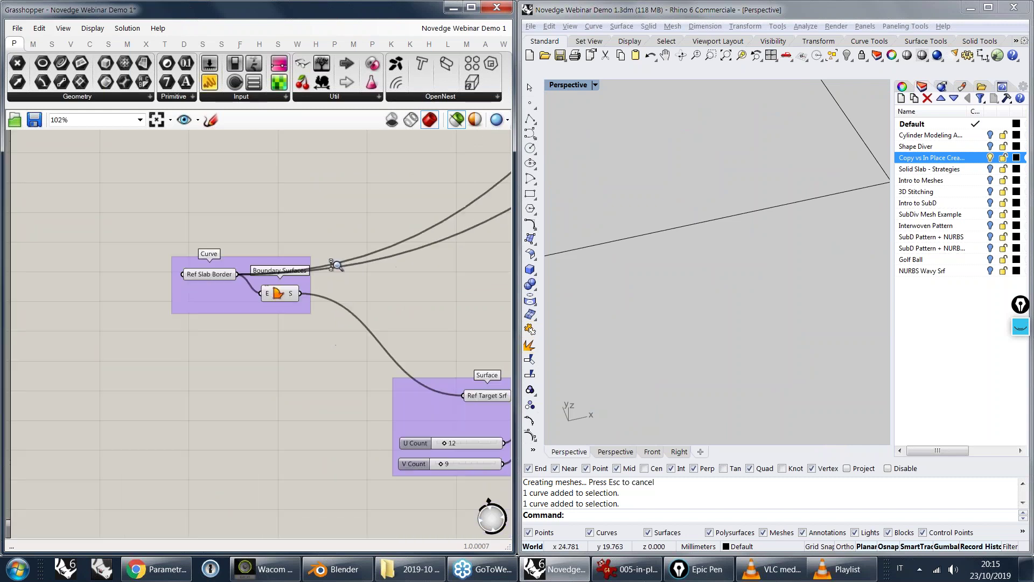
pyautogui.moveTo(382, 195); pyautogui.dragTo(143, 237, button='right')
pyautogui.moveTo(457, 224); pyautogui.dragTo(134, 221, button='right')
pyautogui.keyDown('ctrl'); pyautogui.moveTo(302, 270); pyautogui.dragTo(310, 162, button='right'); pyautogui.keyUp('ctrl')
pyautogui.click(262, 291)
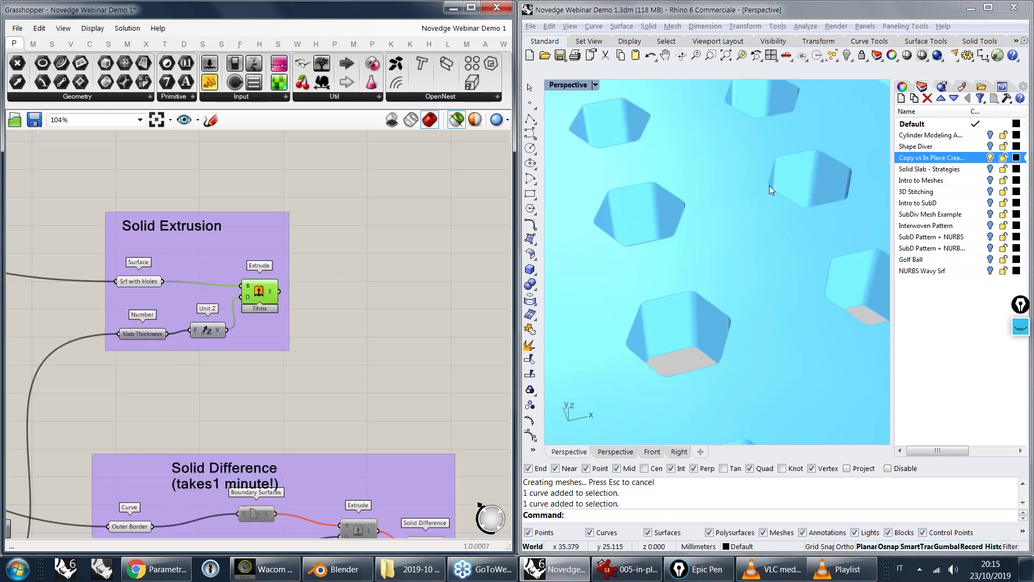
# - Hide the Copy vs In Place layer and show the Solid Slab - Strategies layer in Rhino
pyautogui.keyDown('ctrl'); pyautogui.moveTo(769, 185); pyautogui.dragTo(752, 291, button='right'); pyautogui.keyUp('ctrl')
pyautogui.click(990, 157)
pyautogui.click(990, 169)
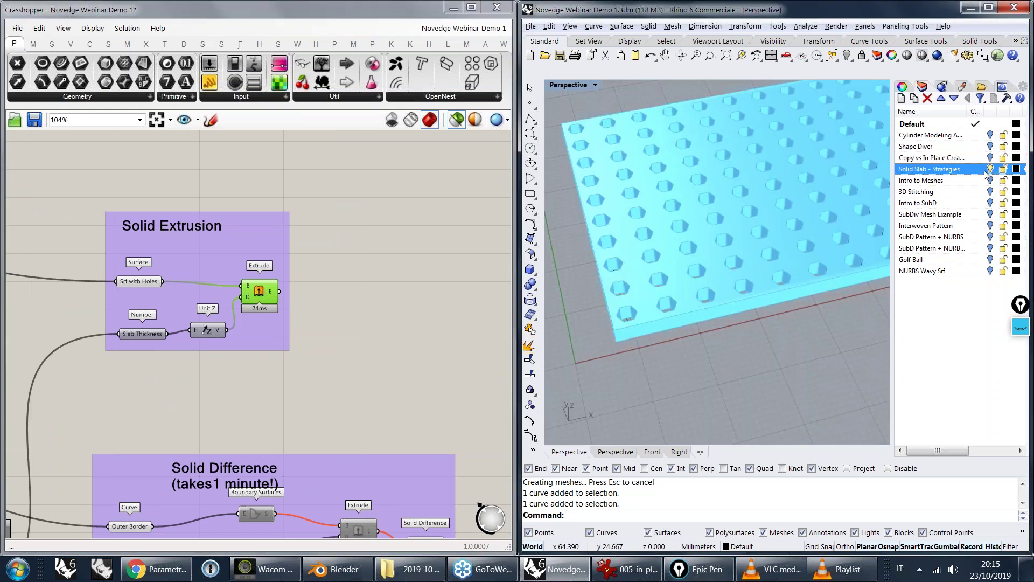
pyautogui.moveTo(663, 124); pyautogui.dragTo(840, 198, button='right')
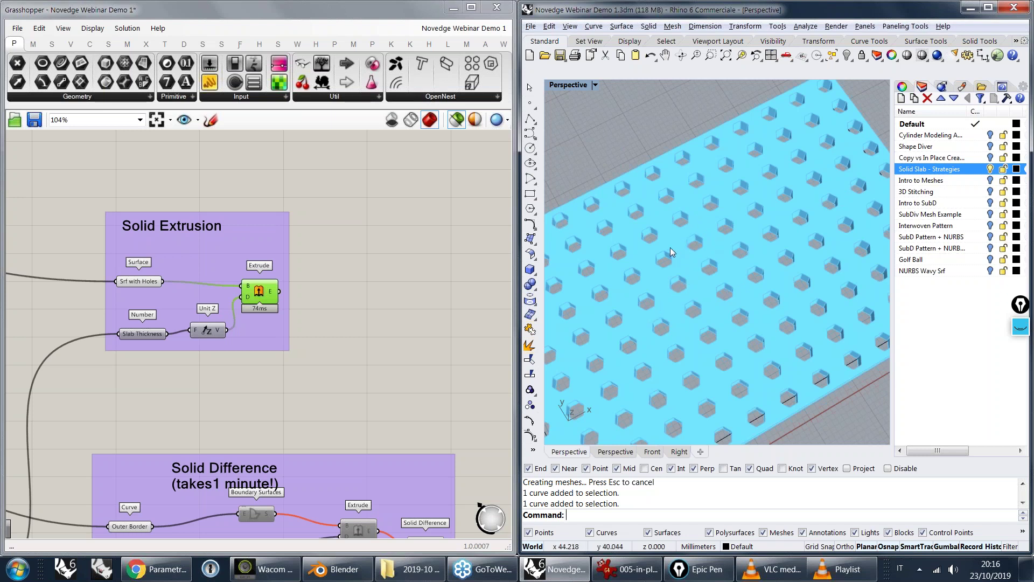
# - Examine the extruded slab from above and below, temporarily selecting the reference border curve in the Rhino viewport
pyautogui.click(190, 301)
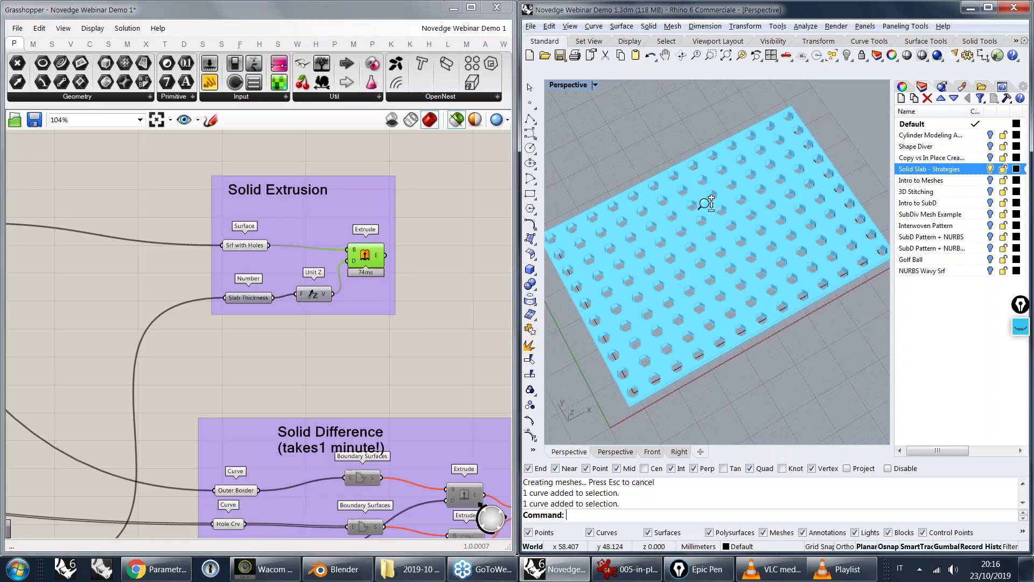
pyautogui.moveTo(701, 302); pyautogui.dragTo(700, 276, button='right')
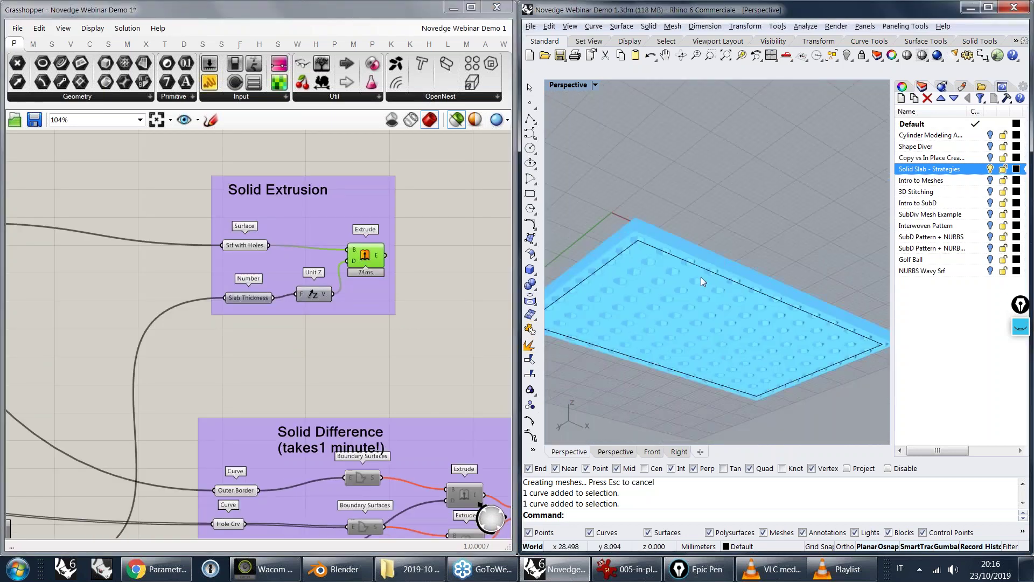
pyautogui.scroll(3, 700, 277)
pyautogui.keyDown('shift'); pyautogui.moveTo(639, 140); pyautogui.dragTo(739, 271, button='right'); pyautogui.keyUp('shift')
pyautogui.click(674, 173)
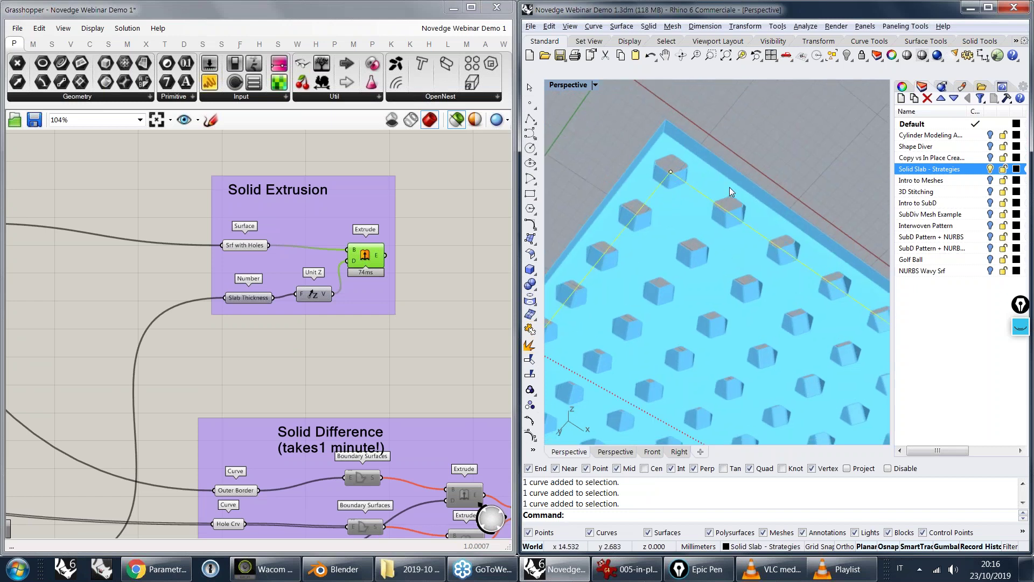
pyautogui.moveTo(727, 172); pyautogui.dragTo(816, 226, button='right')
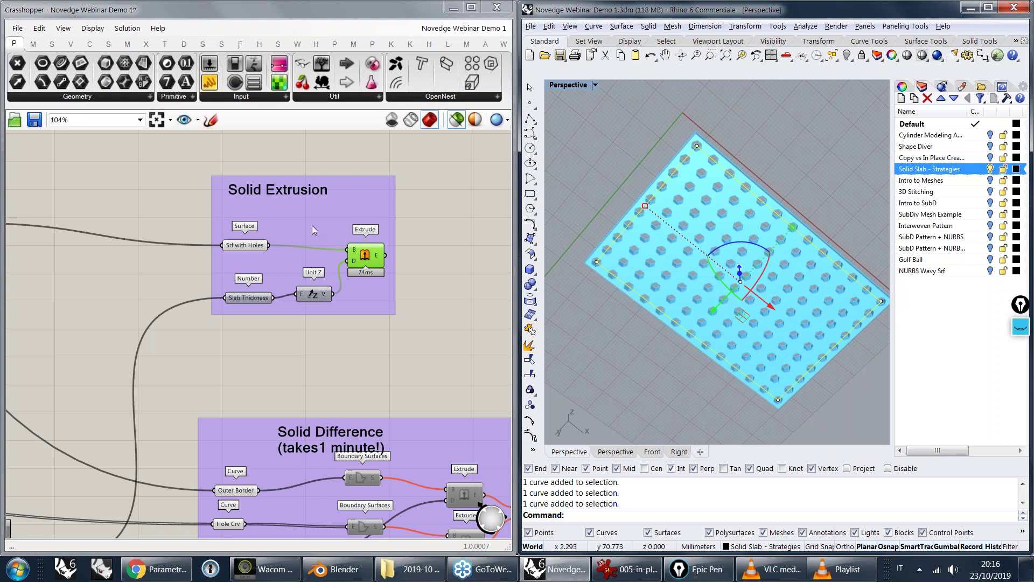
pyautogui.scroll(-5, 312, 225)
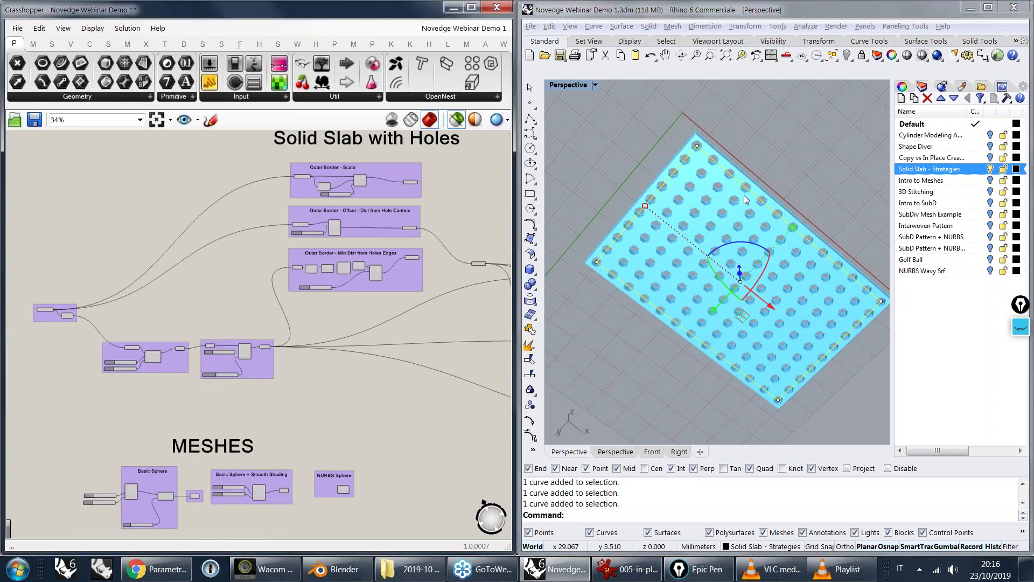
pyautogui.moveTo(630, 231); pyautogui.dragTo(754, 162, button='right')
pyautogui.click(636, 370)
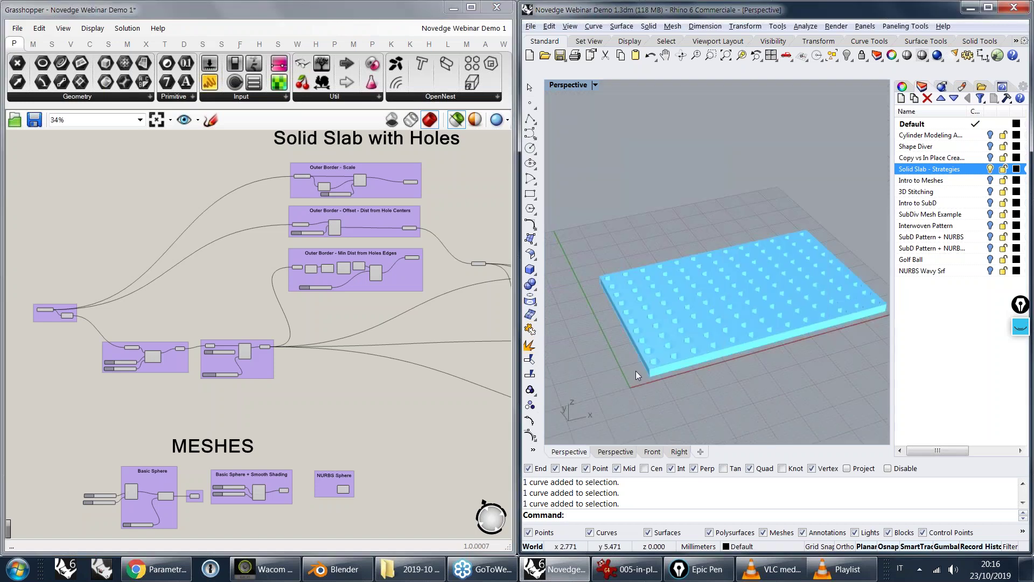
pyautogui.moveTo(636, 370); pyautogui.dragTo(638, 420, button='right')
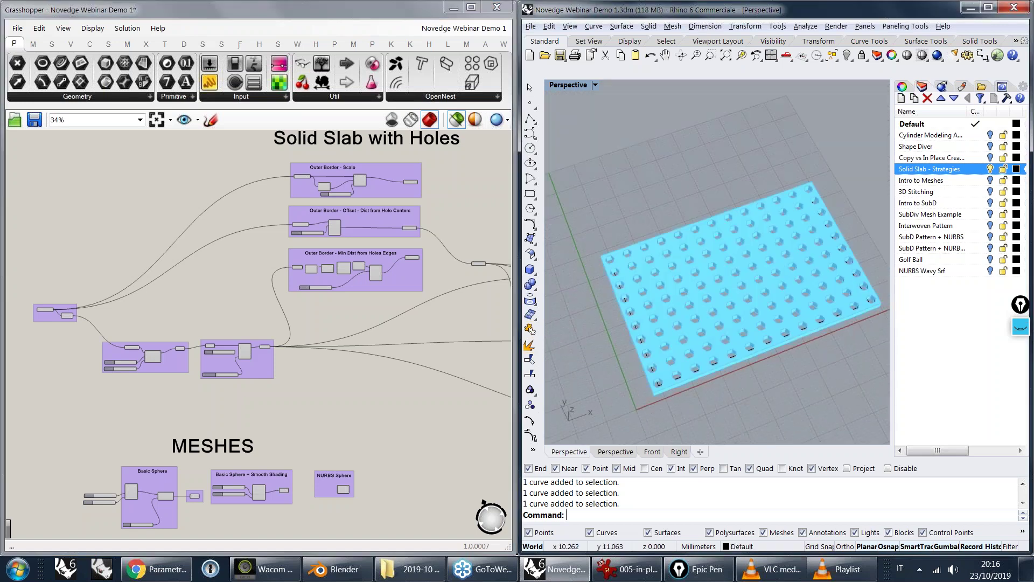
# - Preview the slab's Boundary Surfaces output and the Divide Surface points with U Count 12 and V Count 9
pyautogui.scroll(7, 54, 312)
pyautogui.moveTo(226, 278); pyautogui.dragTo(155, 228, button='right')
pyautogui.click(130, 245)
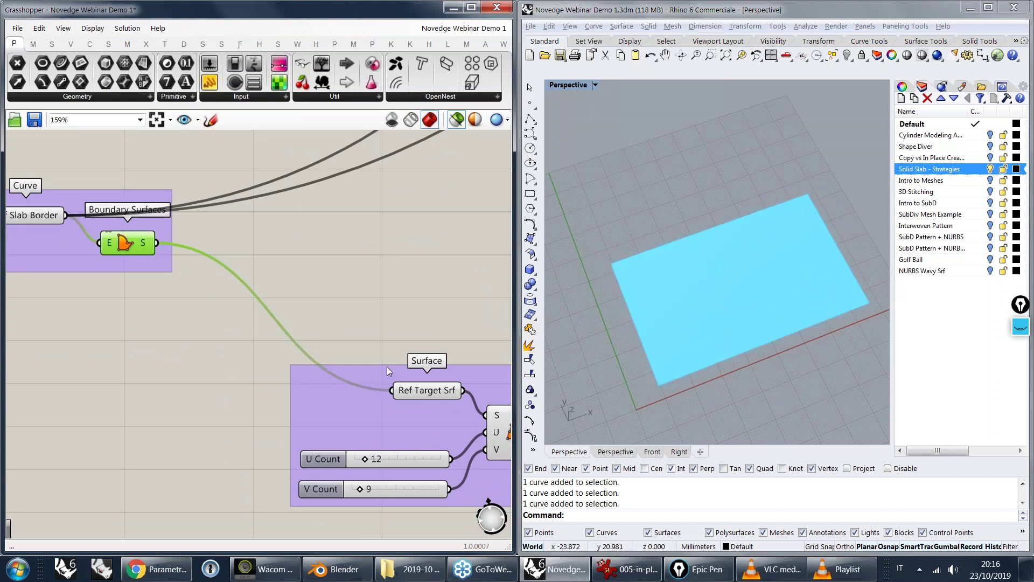
pyautogui.moveTo(391, 306); pyautogui.dragTo(254, 220, button='right')
pyautogui.click(395, 347)
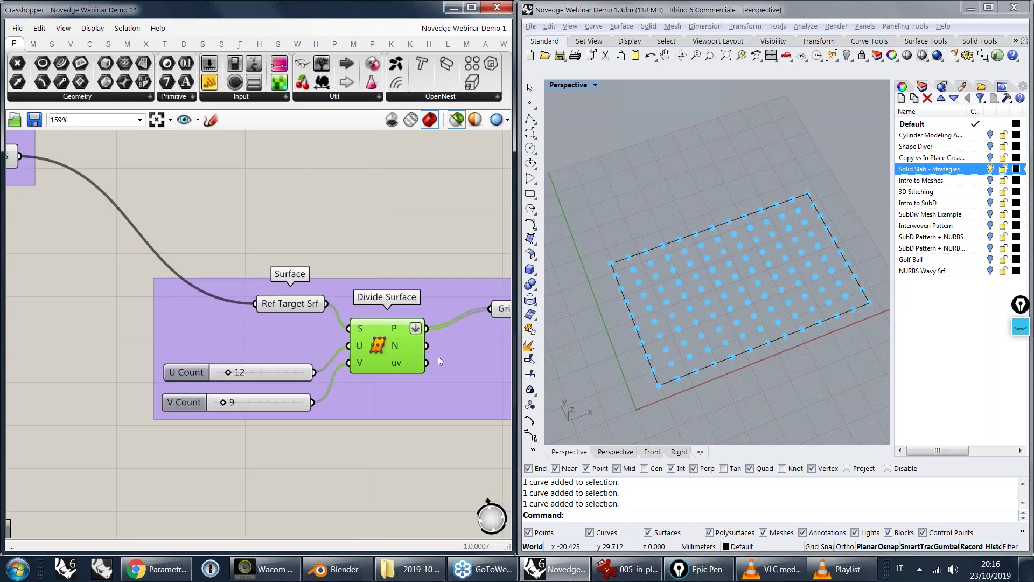
# - Preview the Grid Pt points feeding the Polygon component and the resulting Hole Crv curves
pyautogui.moveTo(438, 357); pyautogui.dragTo(221, 374, button='right')
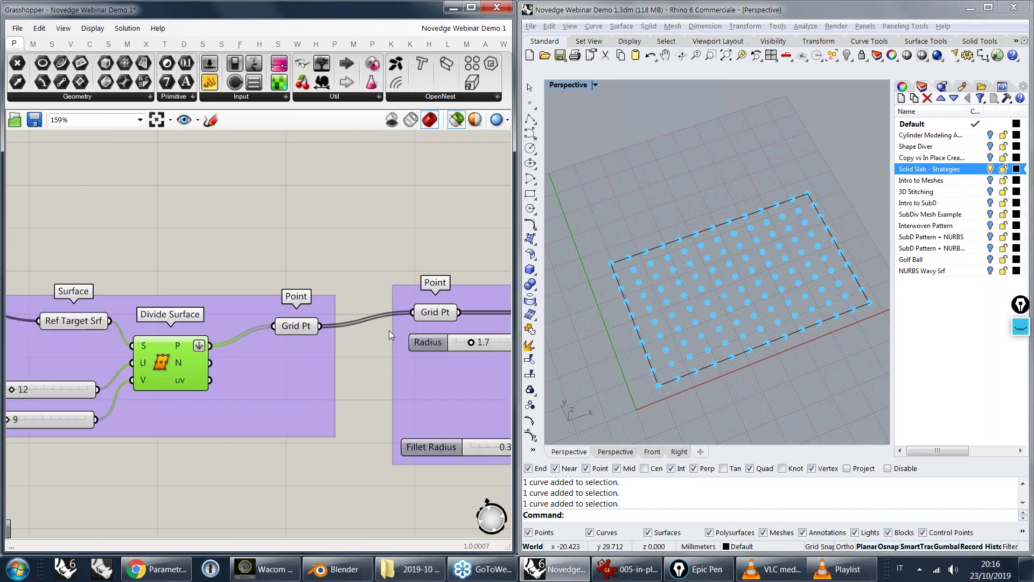
pyautogui.scroll(-2, 397, 326)
pyautogui.moveTo(393, 350); pyautogui.dragTo(171, 358, button='right')
pyautogui.click(199, 324)
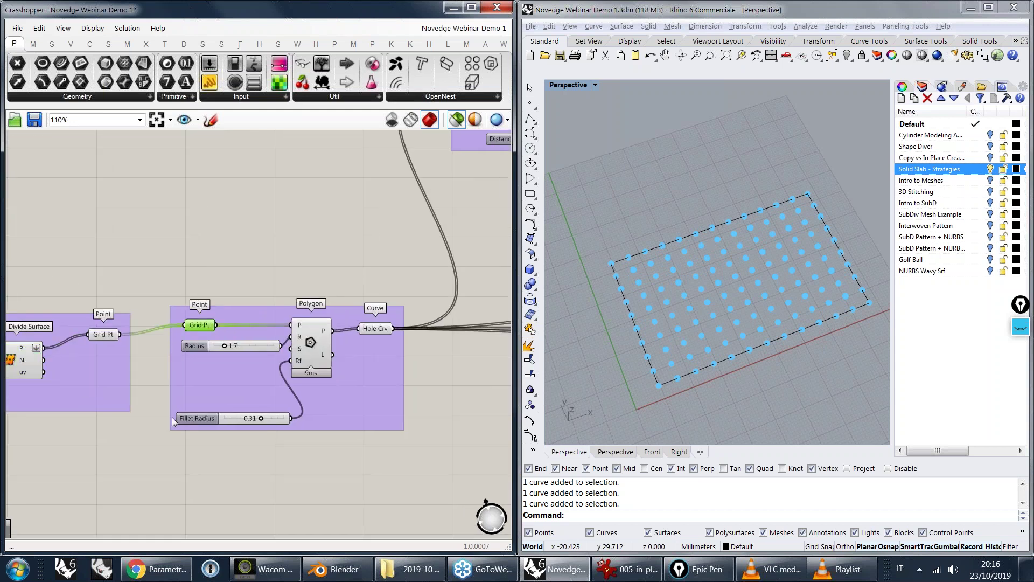
pyautogui.moveTo(380, 328)
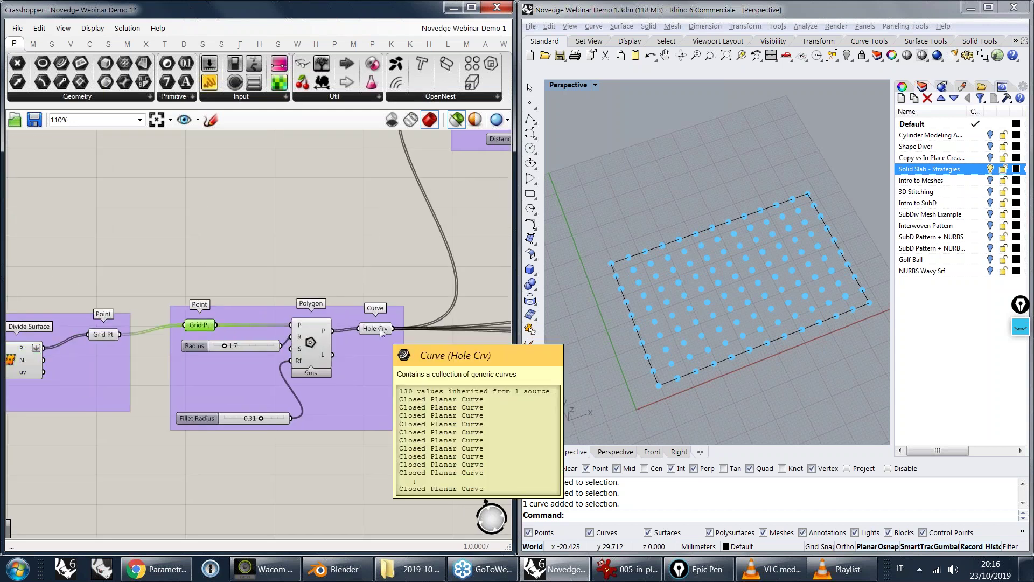
pyautogui.moveTo(379, 329); pyautogui.dragTo(380, 331)
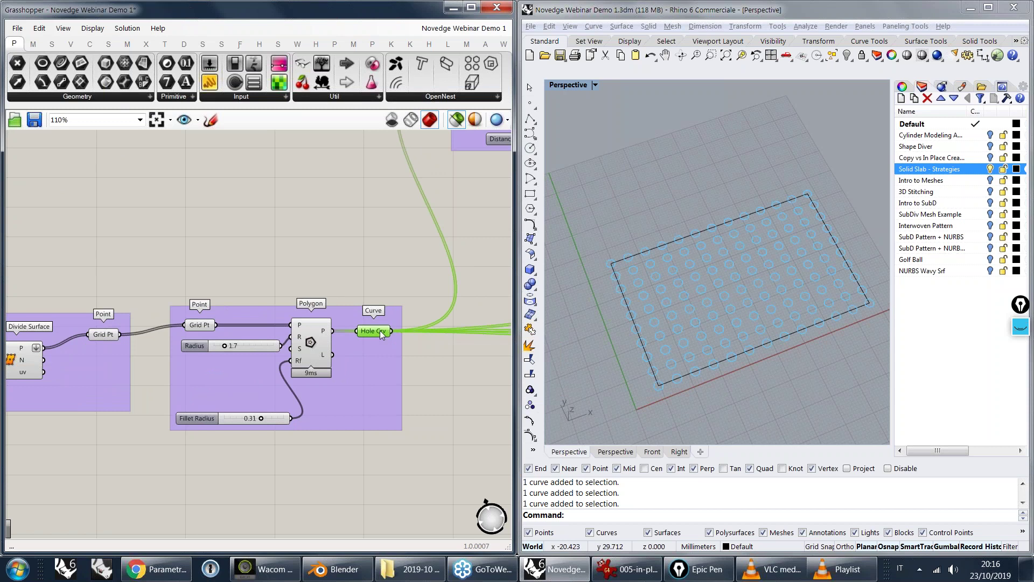
# - Inspect the hexagonal hole curves up close together with the Polygon component's Radius and Fillet Radius inputs
pyautogui.scroll(5, 741, 237)
pyautogui.scroll(3, 741, 237)
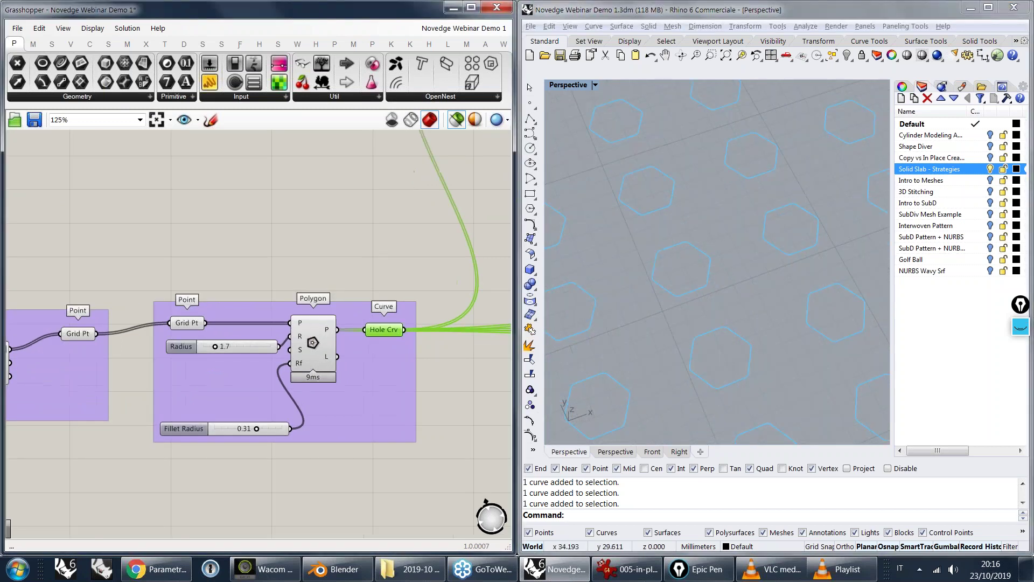
pyautogui.scroll(4, 296, 340)
pyautogui.moveTo(305, 364)
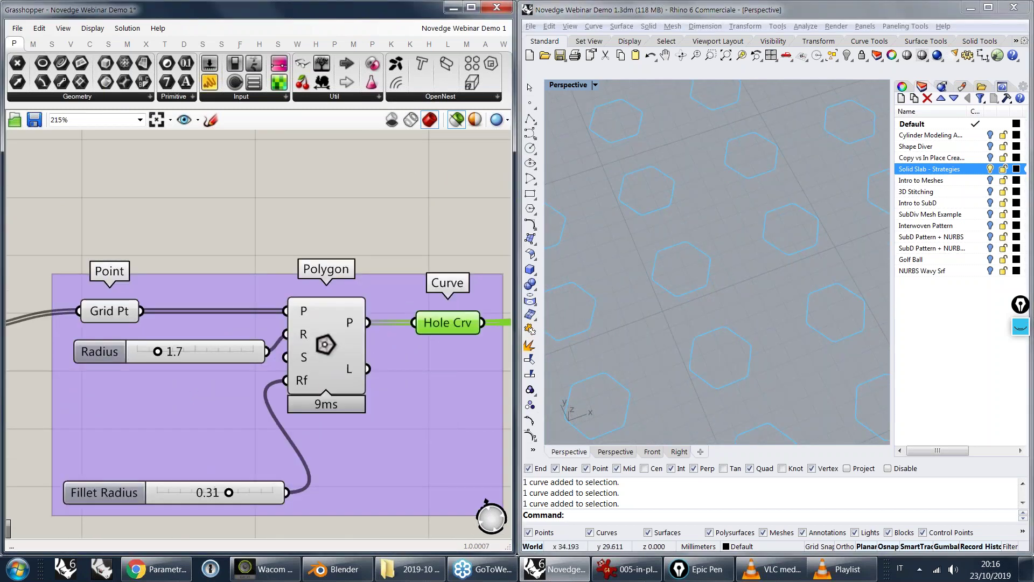
pyautogui.moveTo(254, 406); pyautogui.dragTo(255, 315, button='right')
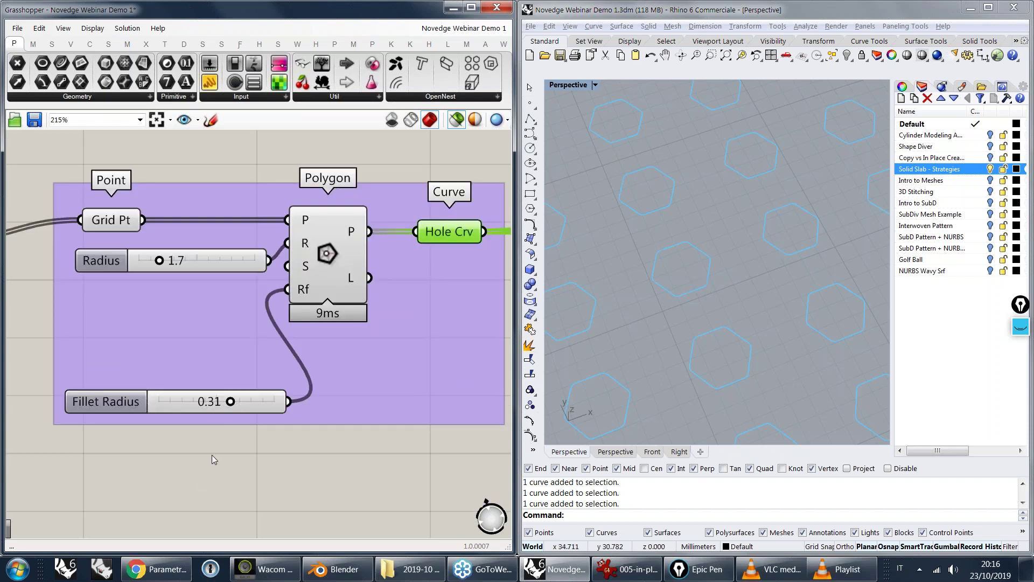
# - Preview the Ref Slab Border curve of the "Outer Border - Scale" group together with the hole curves
pyautogui.scroll(-1, 377, 262)
pyautogui.scroll(-5, 300, 286)
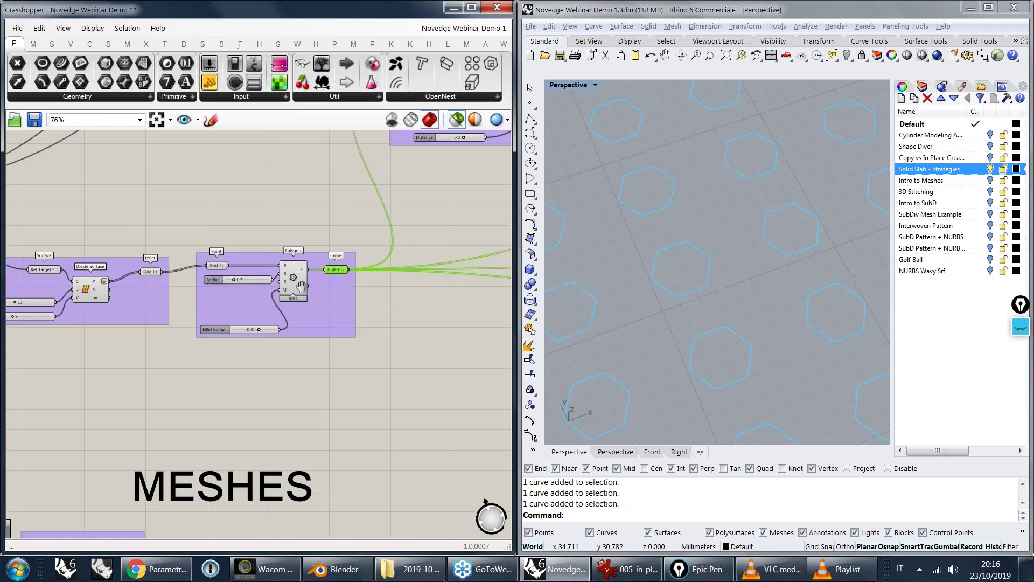
pyautogui.moveTo(301, 285); pyautogui.dragTo(197, 357, button='right')
pyautogui.moveTo(324, 298); pyautogui.dragTo(333, 349, button='right')
pyautogui.moveTo(386, 275); pyautogui.dragTo(356, 363, button='right')
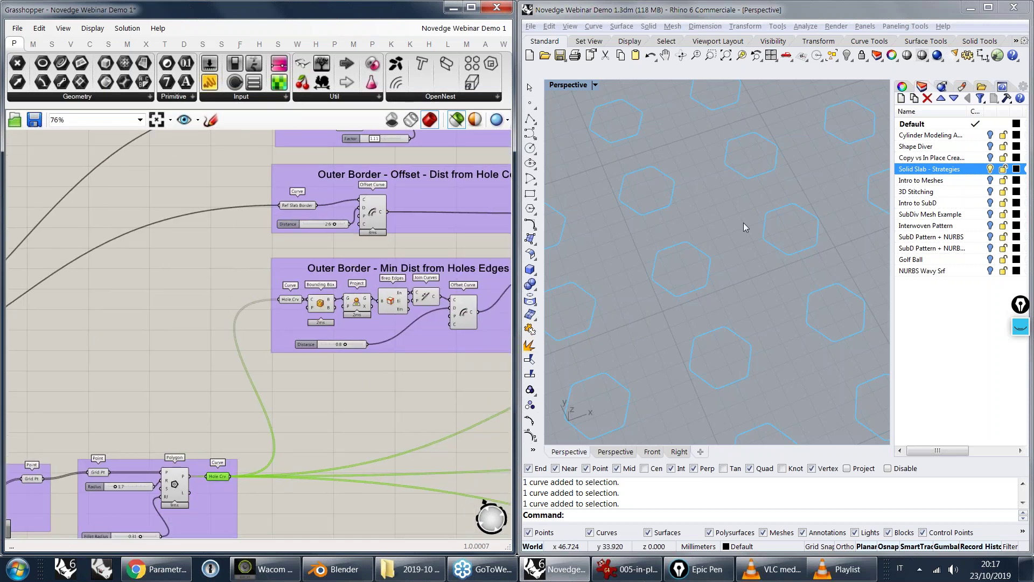
pyautogui.scroll(-8, 743, 222)
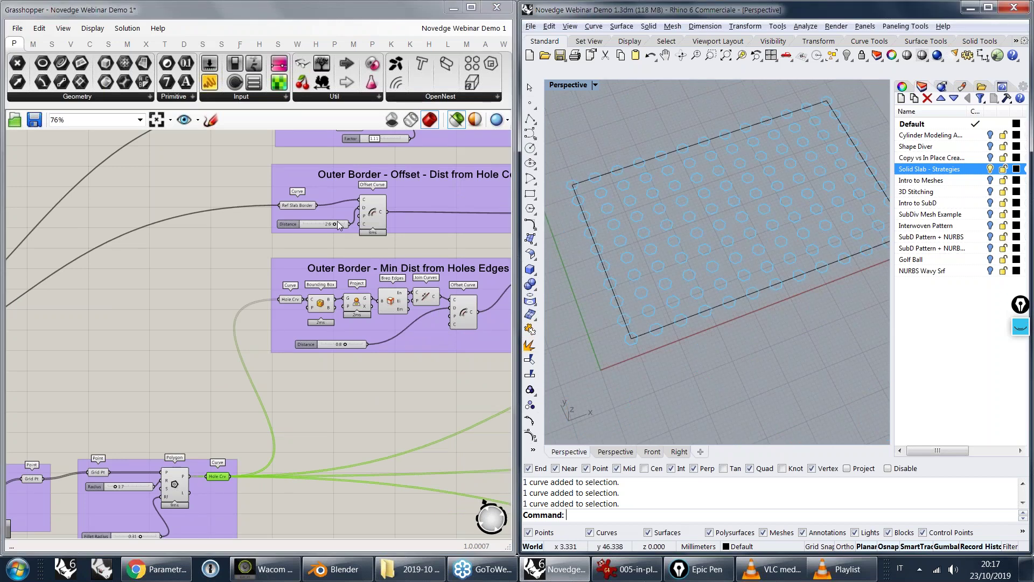
pyautogui.moveTo(339, 225); pyautogui.dragTo(331, 326, button='right')
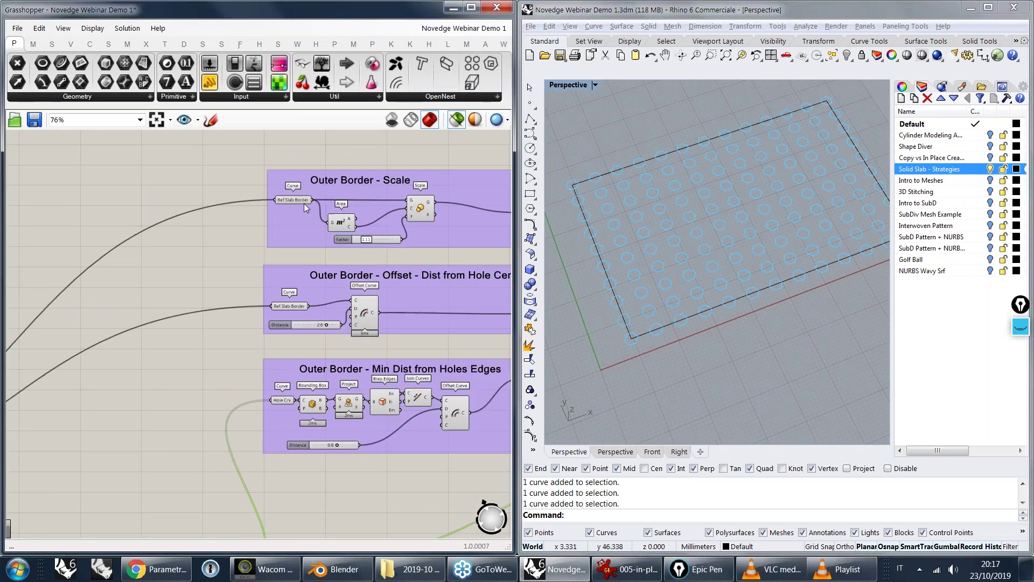
pyautogui.scroll(3, 306, 208)
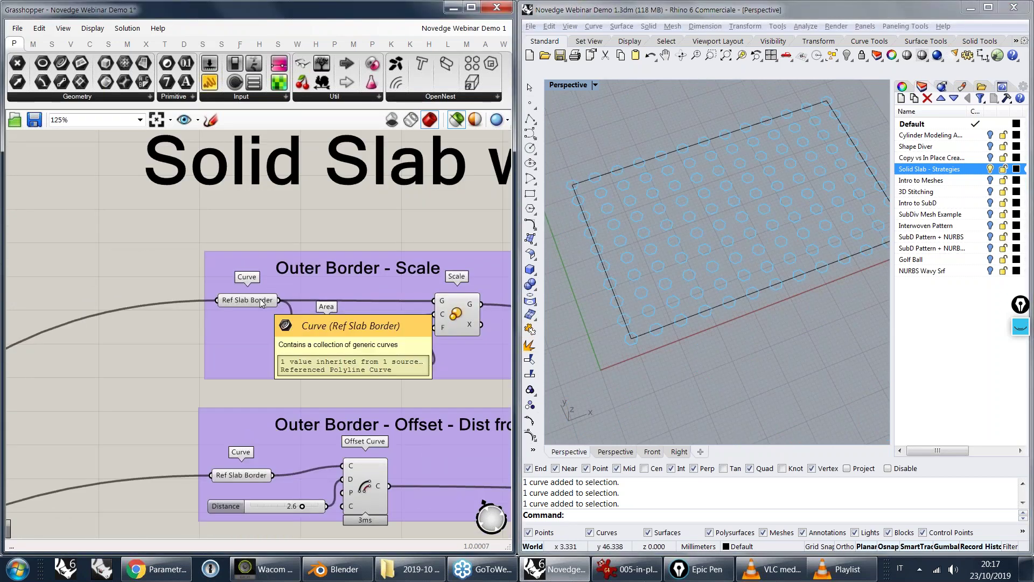
pyautogui.click(259, 299)
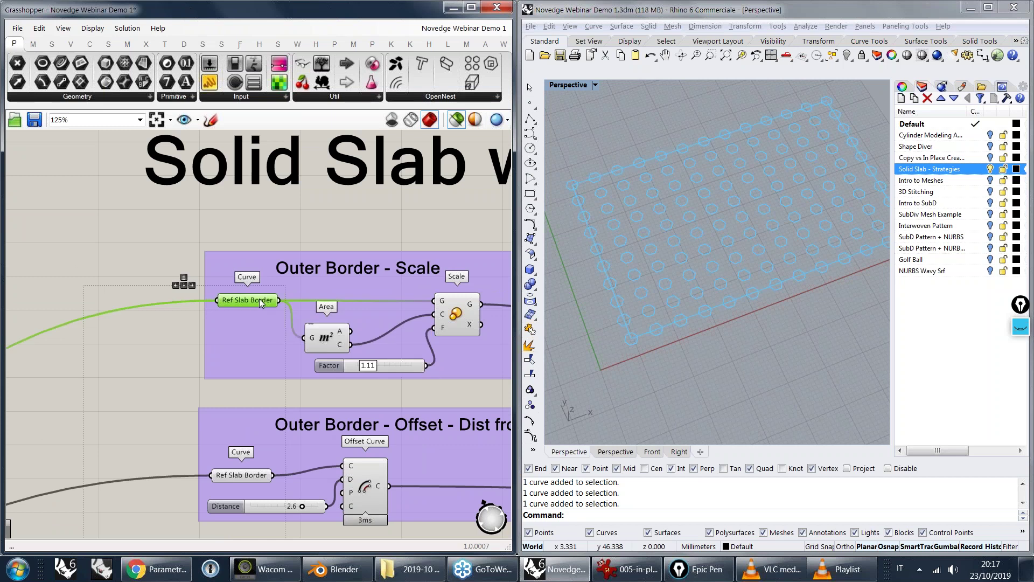
# - Preview the Scale component of the "Outer Border - Scale" group alongside the hole curves and set its Factor to 1.09
pyautogui.keyDown('shift'); pyautogui.moveTo(684, 178); pyautogui.dragTo(725, 229, button='right'); pyautogui.keyUp('shift')
pyautogui.scroll(8, 604, 241)
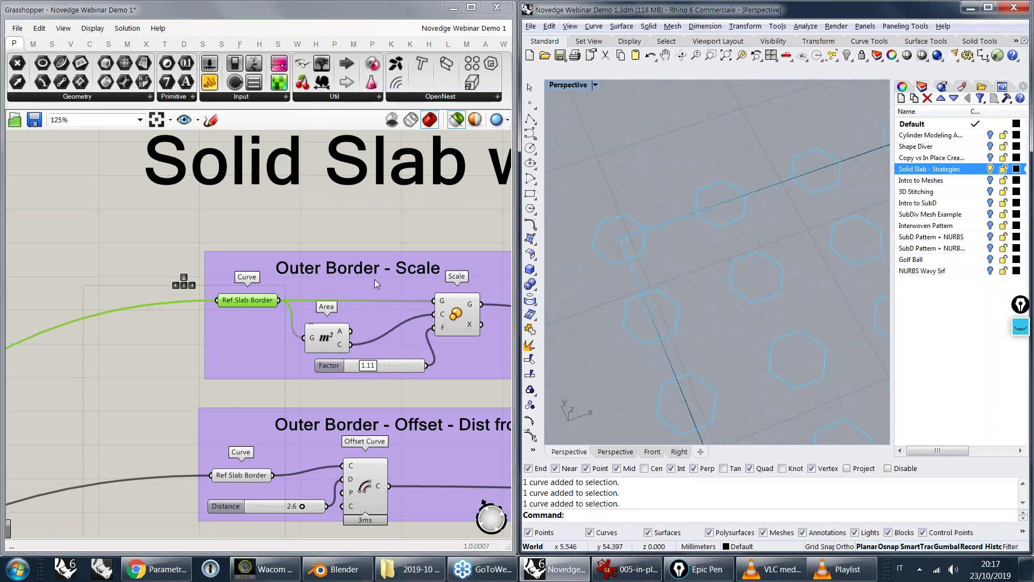
pyautogui.moveTo(375, 280); pyautogui.dragTo(186, 295, button='right')
pyautogui.keyDown('shift'); pyautogui.click(319, 325); pyautogui.keyUp('shift')
pyautogui.moveTo(230, 377); pyautogui.dragTo(238, 380)
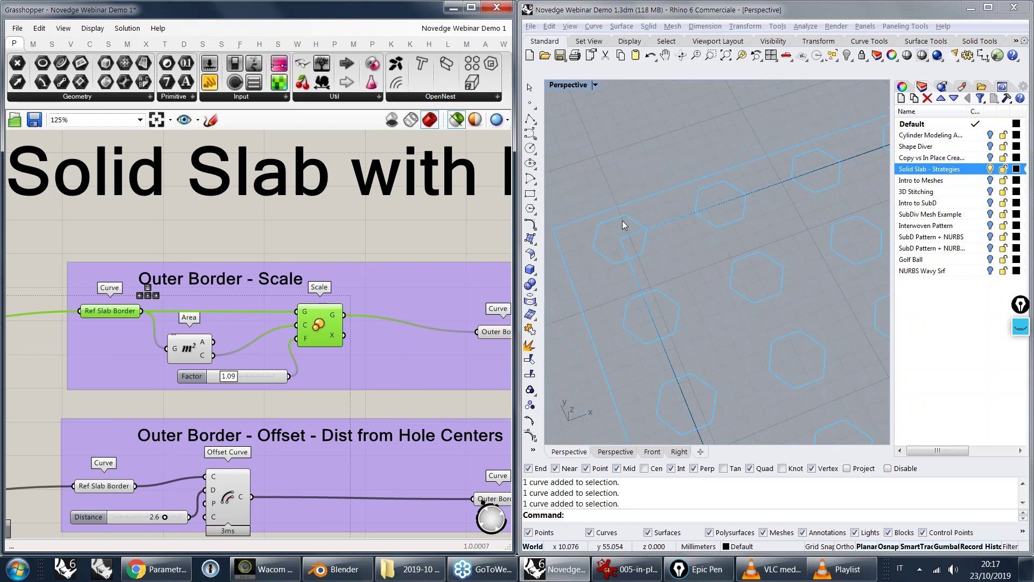
# - Switch the Rhino viewport to the Top view, focused on the corner hole and the scaled border
pyautogui.click(698, 199)
pyautogui.hotkey('ctrl', 'F1')
pyautogui.moveTo(736, 206); pyautogui.dragTo(694, 183, button='right')
pyautogui.scroll(3, 697, 267)
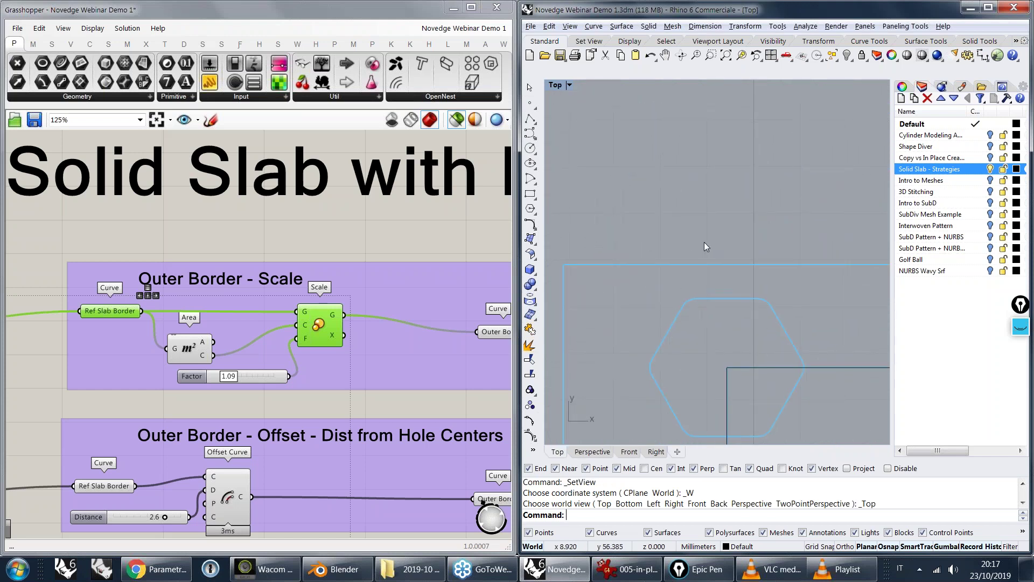
# - Mark the two gaps between the scaled border and the corner hexagon with Epic Pen, and clear the marks
pyautogui.hotkey('ctrl', 'shift', '3')
pyautogui.hotkey('ctrl', 'shift', '7')
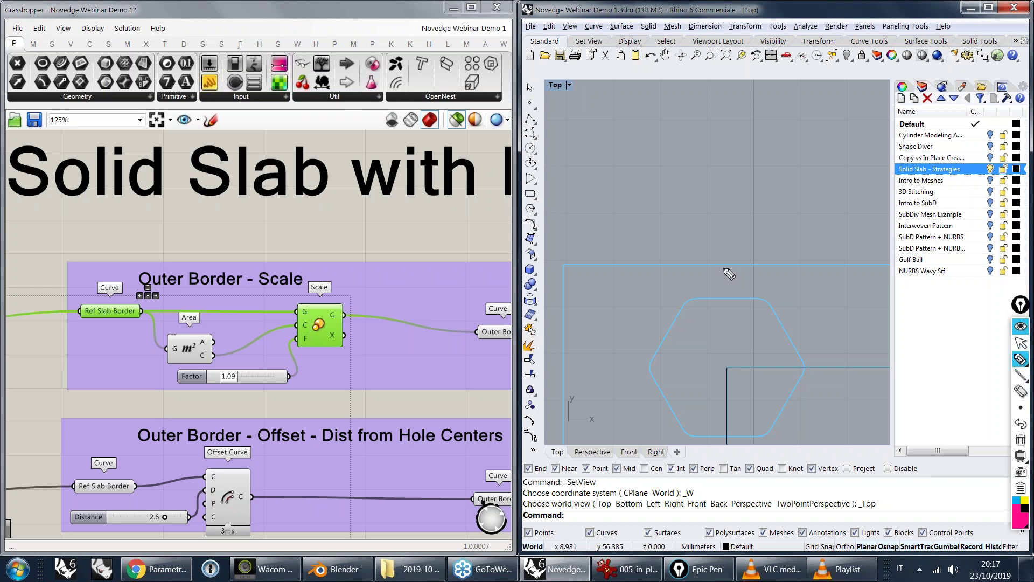
pyautogui.moveTo(723, 267); pyautogui.dragTo(724, 295)
pyautogui.moveTo(650, 366); pyautogui.dragTo(560, 371)
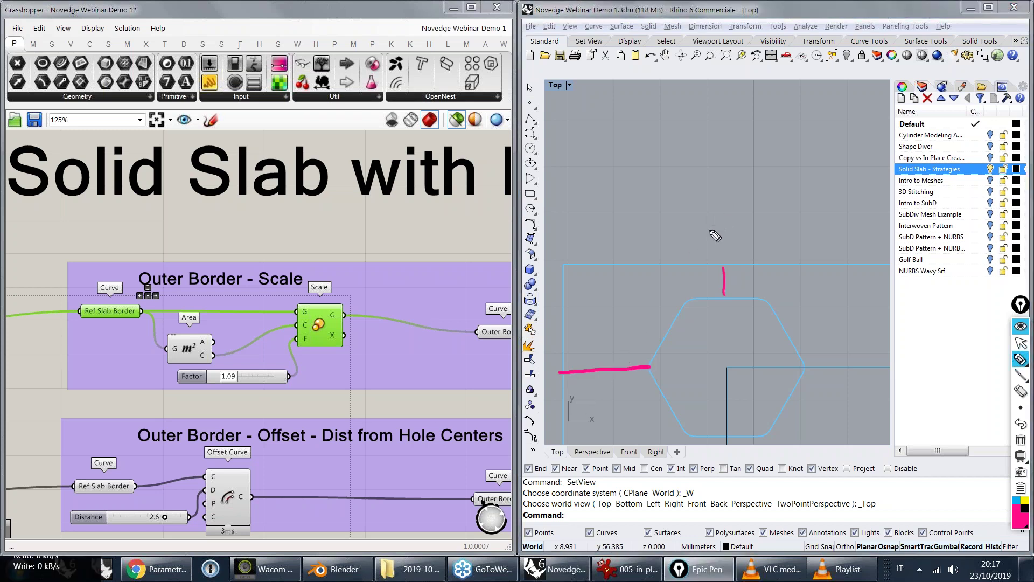
pyautogui.hotkey('ctrl', 'shift', '7')
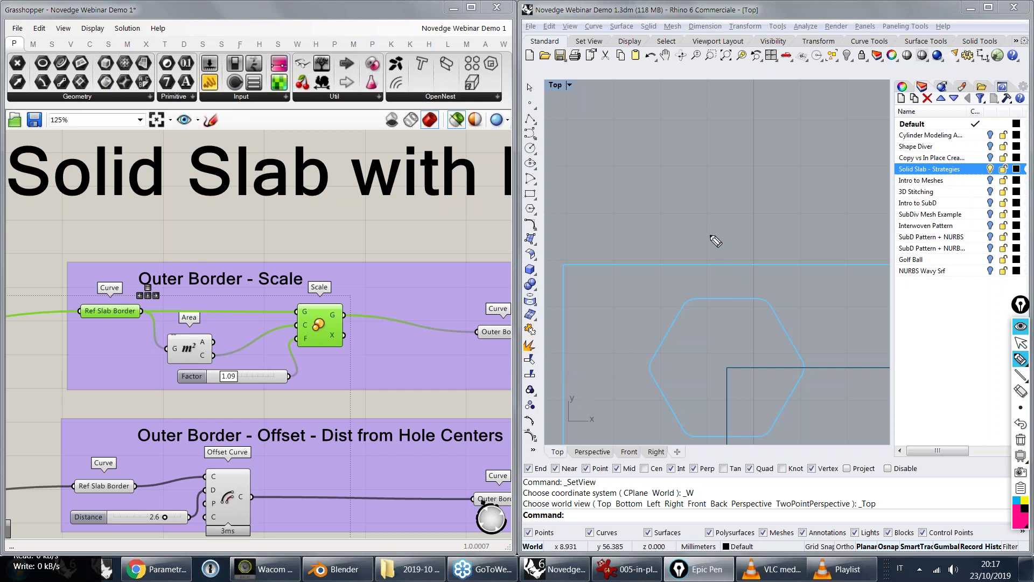
pyautogui.hotkey('ctrl', 'shift', '1')
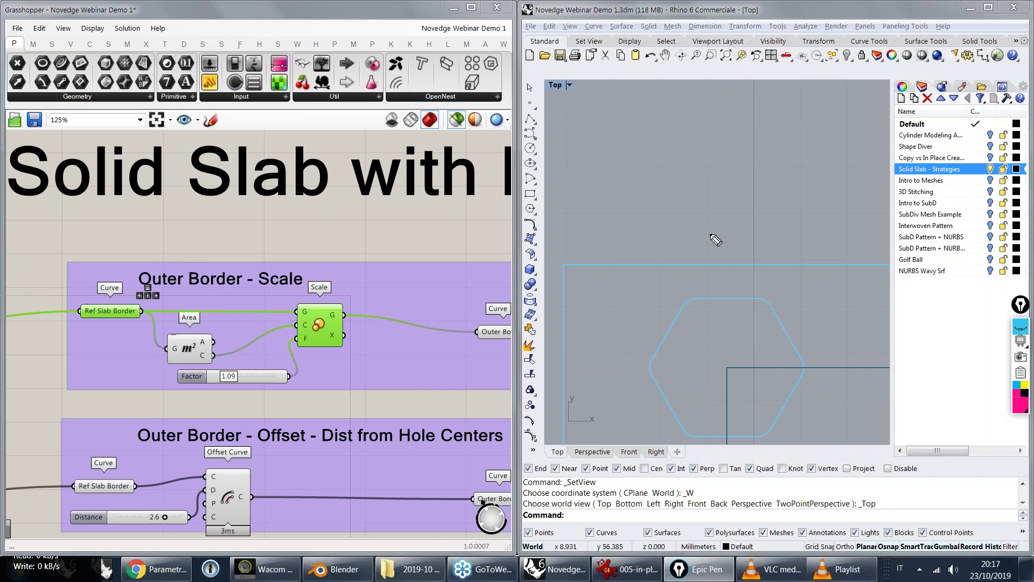
# - Examine the scaled border's clearance from the hole curves across the whole slab and close to its upper edge
pyautogui.scroll(-15, 644, 182)
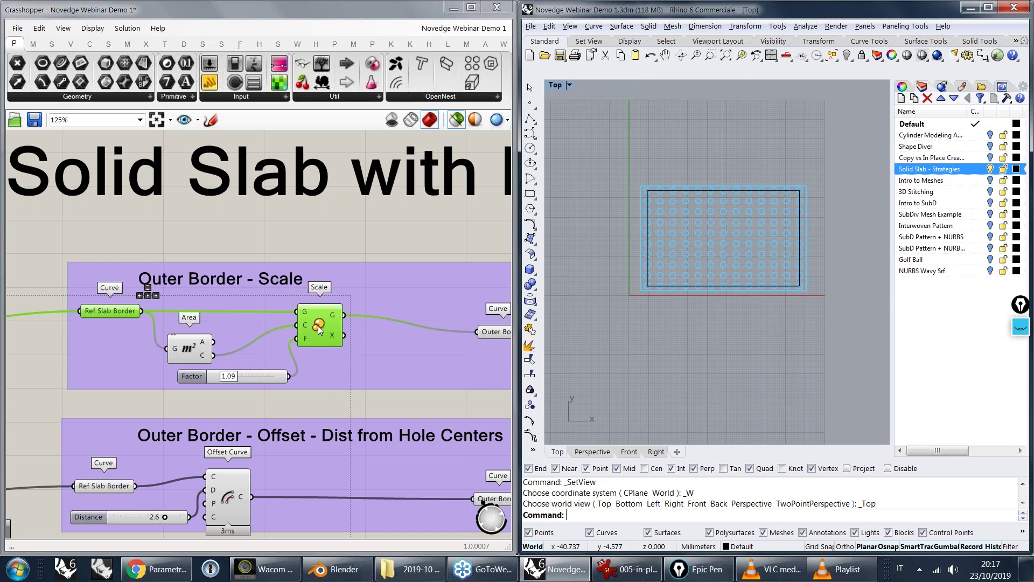
pyautogui.scroll(5, 664, 183)
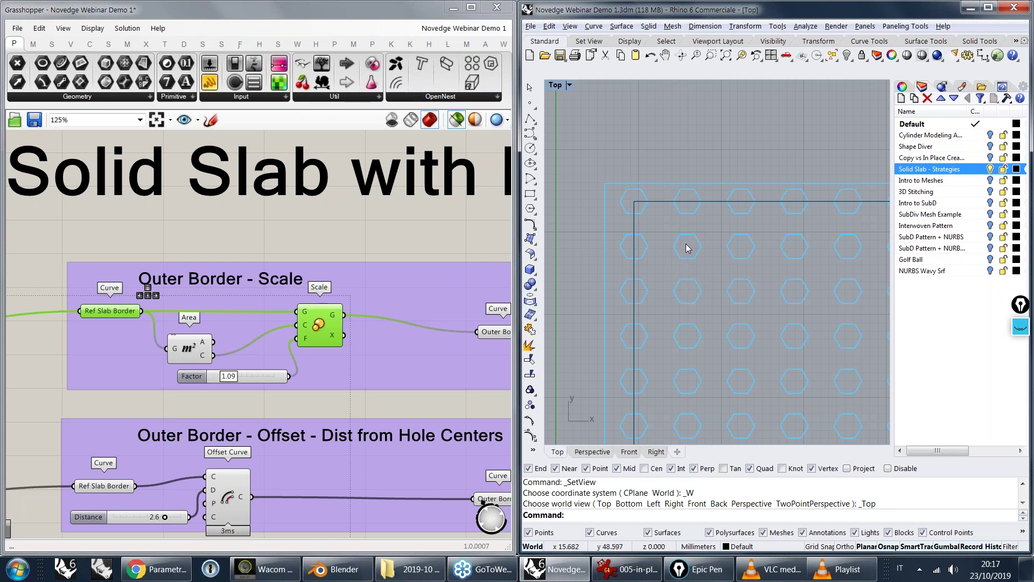
pyautogui.moveTo(710, 191); pyautogui.dragTo(681, 248, button='right')
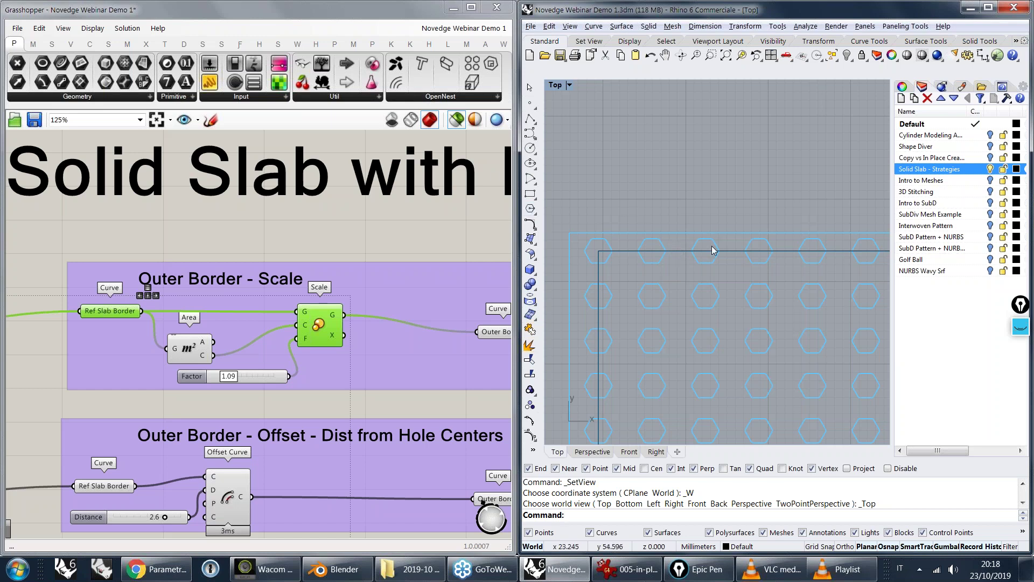
pyautogui.scroll(5, 711, 237)
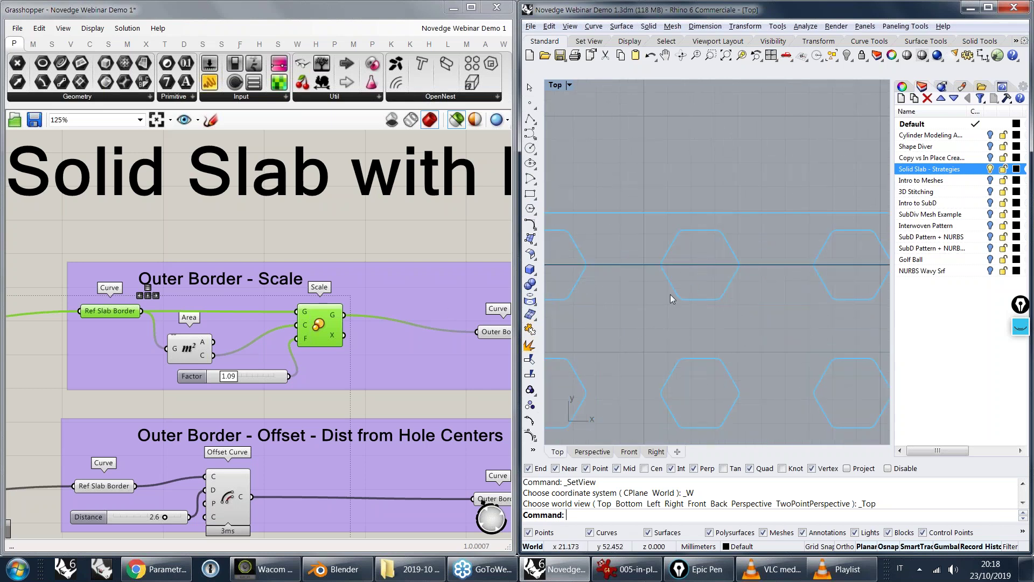
pyautogui.scroll(-2, 670, 241)
pyautogui.scroll(-3, 670, 241)
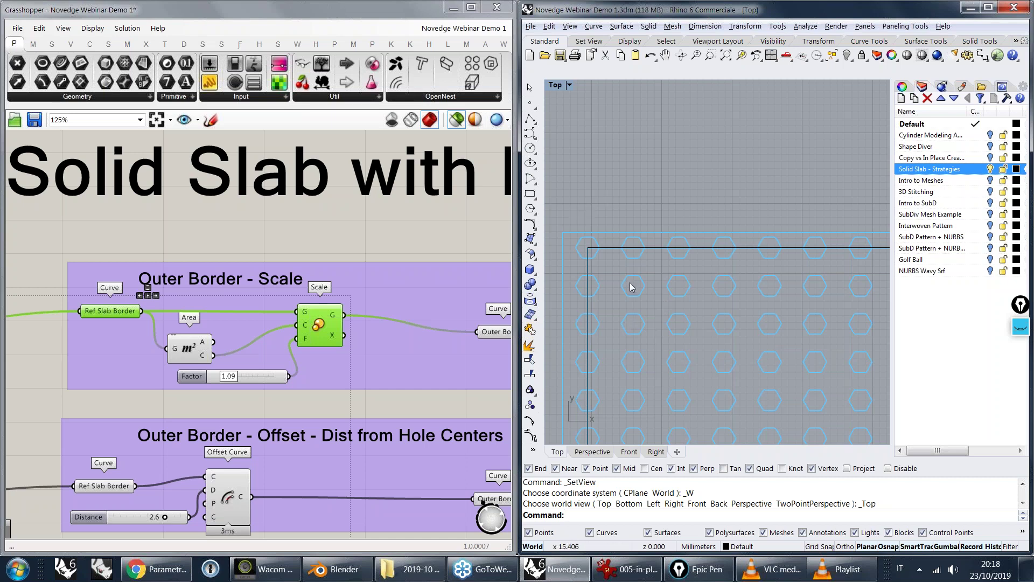
pyautogui.scroll(2, 661, 241)
pyautogui.scroll(2, 707, 215)
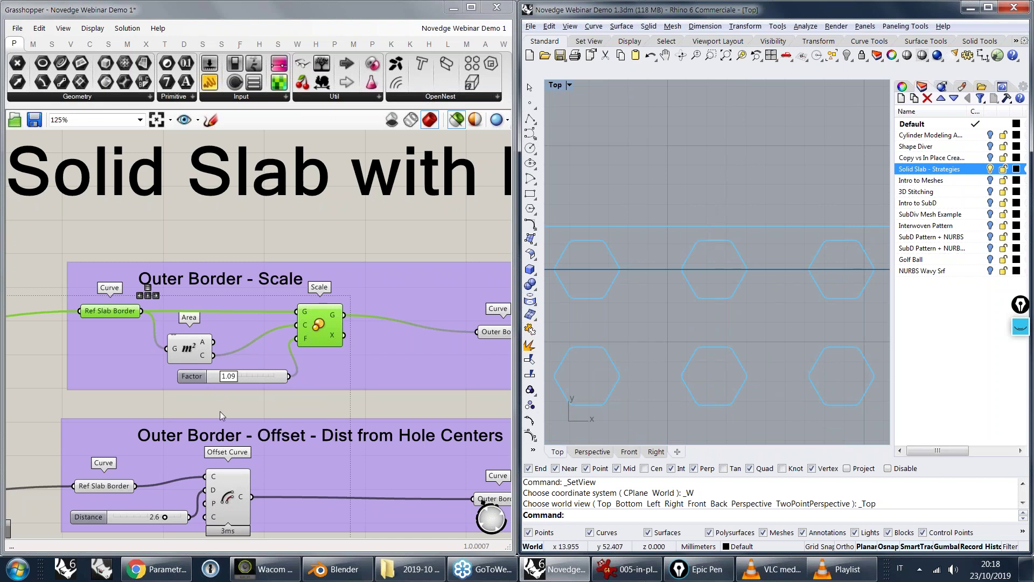
# - Preview the Ref Slab Border curve and the Offset Curve result of the "Outer Border - Offset - Dist from Hole Centers" group
pyautogui.moveTo(316, 366); pyautogui.dragTo(276, 254, button='right')
pyautogui.moveTo(679, 345); pyautogui.dragTo(820, 278, button='right')
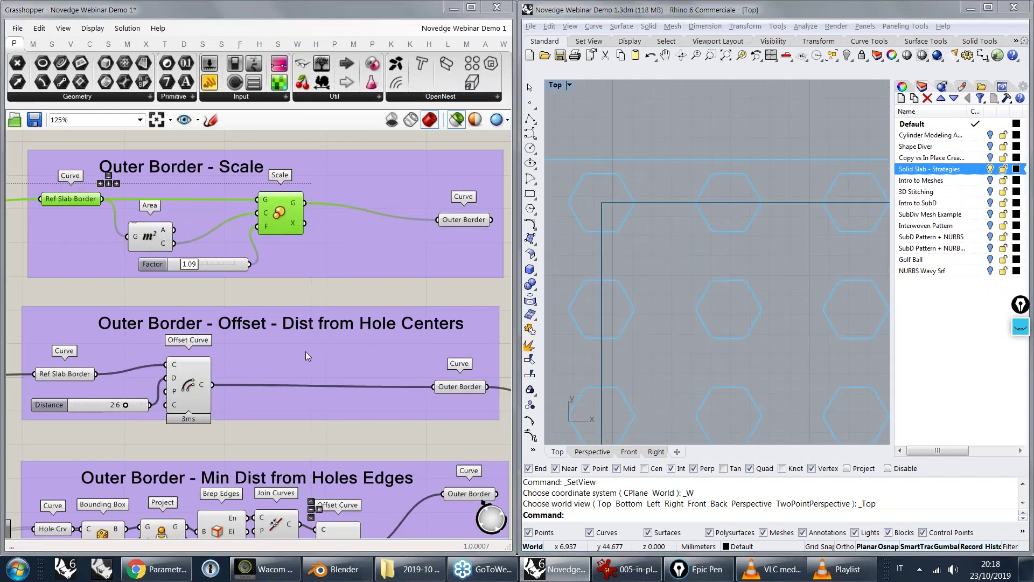
pyautogui.moveTo(305, 351); pyautogui.dragTo(378, 334, button='right')
pyautogui.moveTo(676, 151); pyautogui.dragTo(763, 127, button='right')
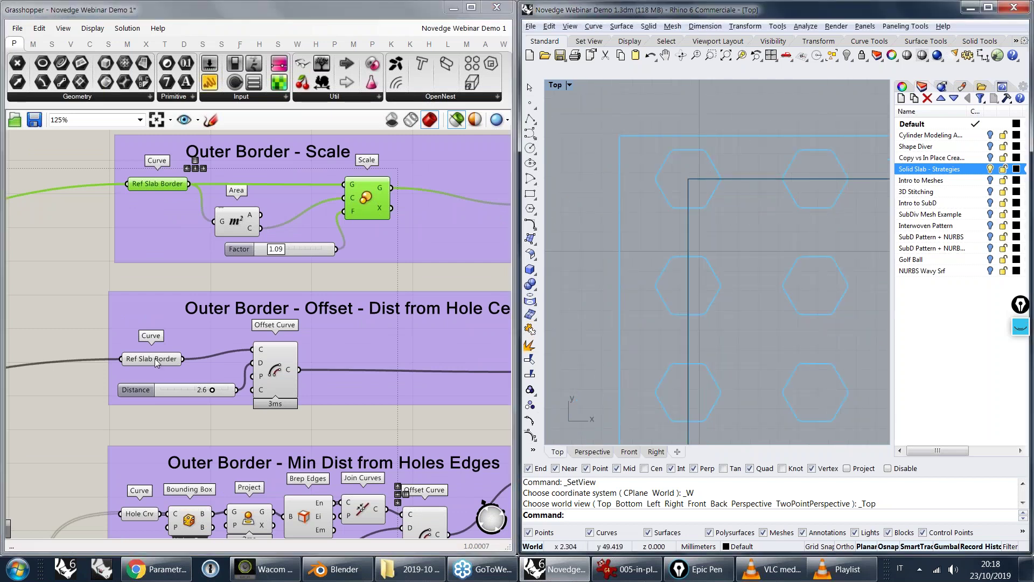
pyautogui.moveTo(153, 362)
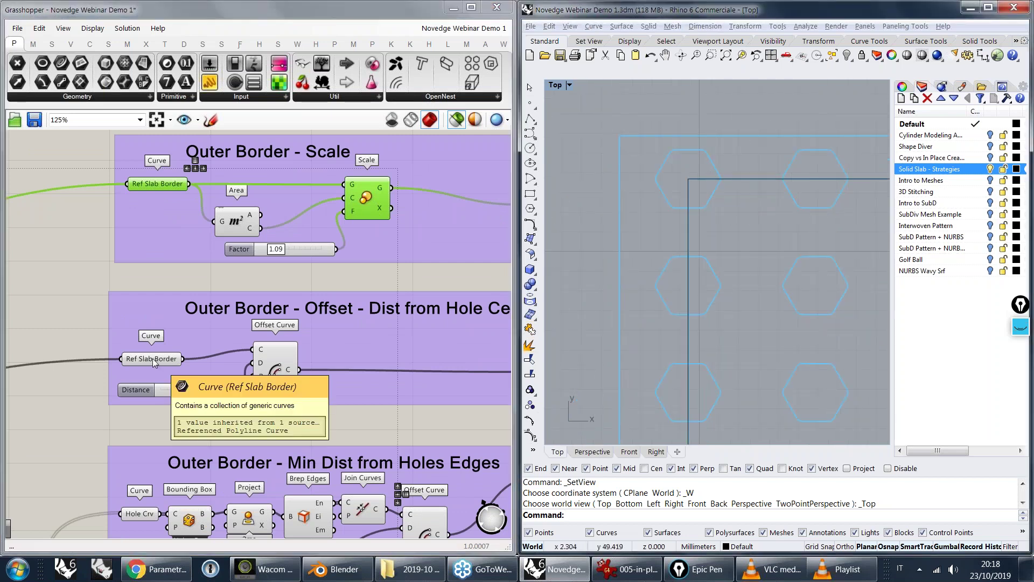
pyautogui.click(154, 361)
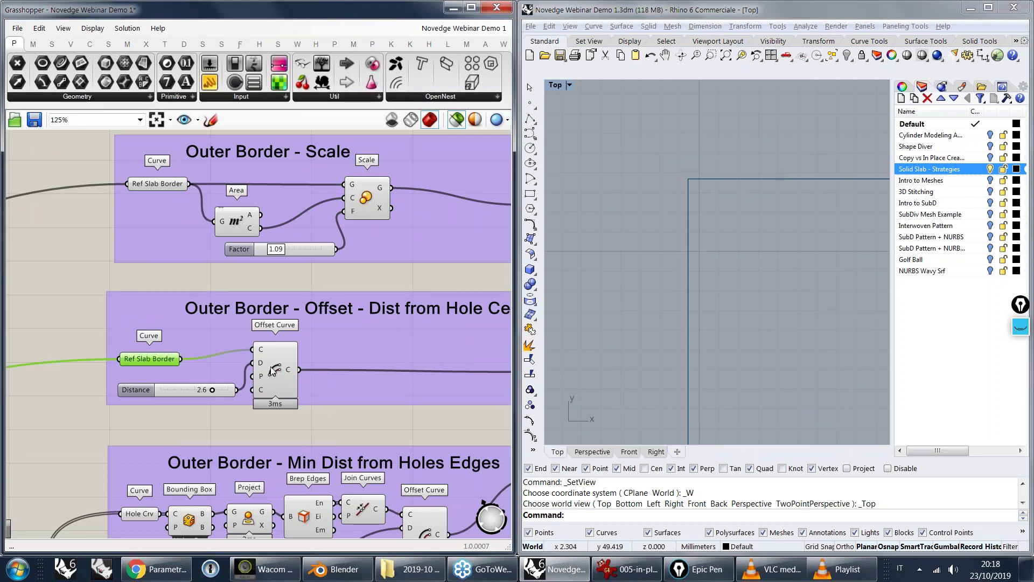
pyautogui.keyDown('shift'); pyautogui.click(273, 371); pyautogui.keyUp('shift')
pyautogui.scroll(-2, 722, 264)
pyautogui.scroll(-2, 721, 265)
# - Add the Hole Crv curves to the preview and compare them with the offset border at the slab corner
pyautogui.moveTo(131, 522); pyautogui.dragTo(242, 342, button='right')
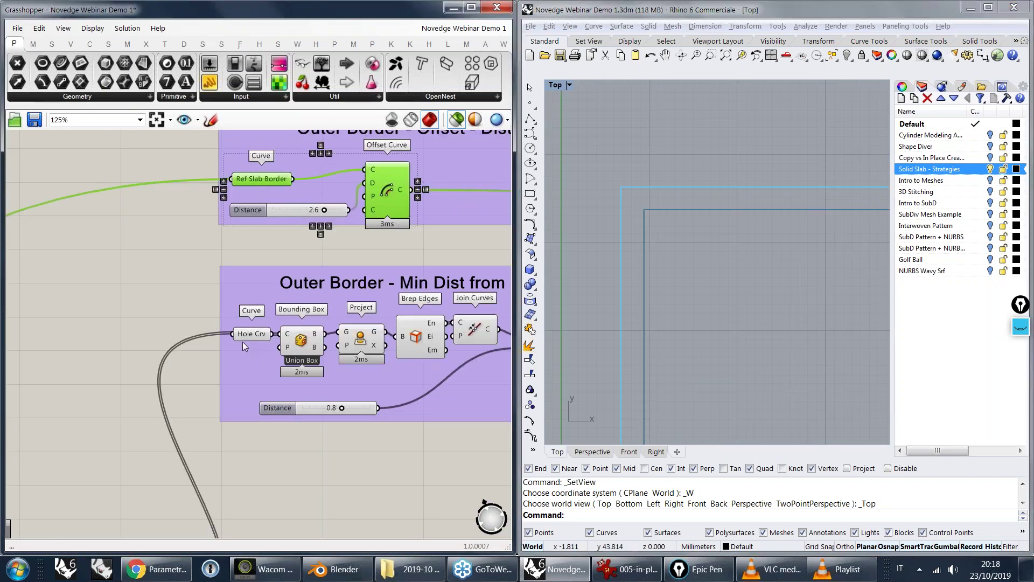
pyautogui.keyDown('shift'); pyautogui.click(245, 337); pyautogui.keyUp('shift')
pyautogui.scroll(8, 672, 193)
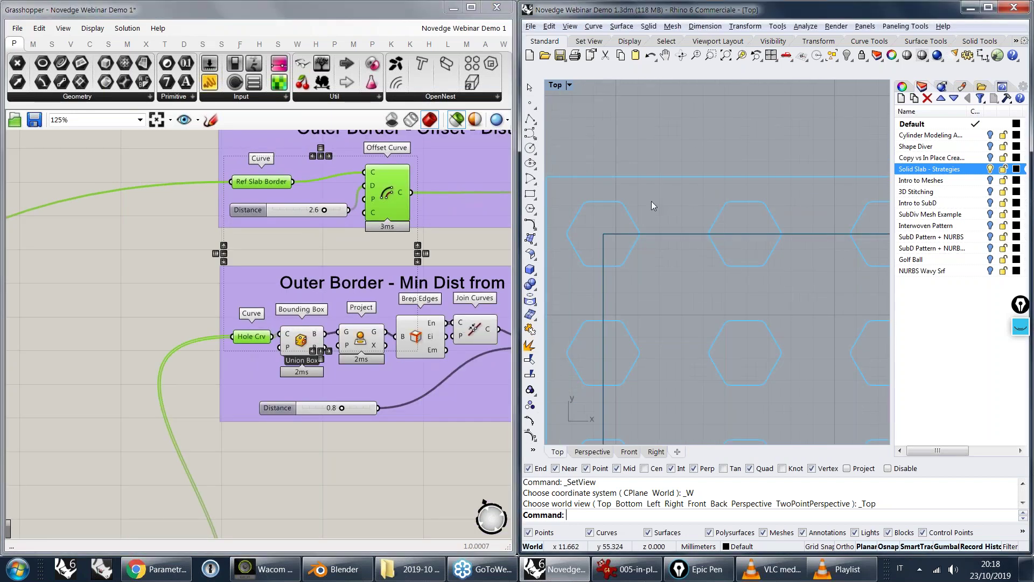
pyautogui.moveTo(651, 201); pyautogui.dragTo(690, 229, button='right')
# - Mark the offset border's distances from the slab border and the corner hexagon's edges with Epic Pen, and clear the marks
pyautogui.hotkey('ctrl', 'shift', '3')
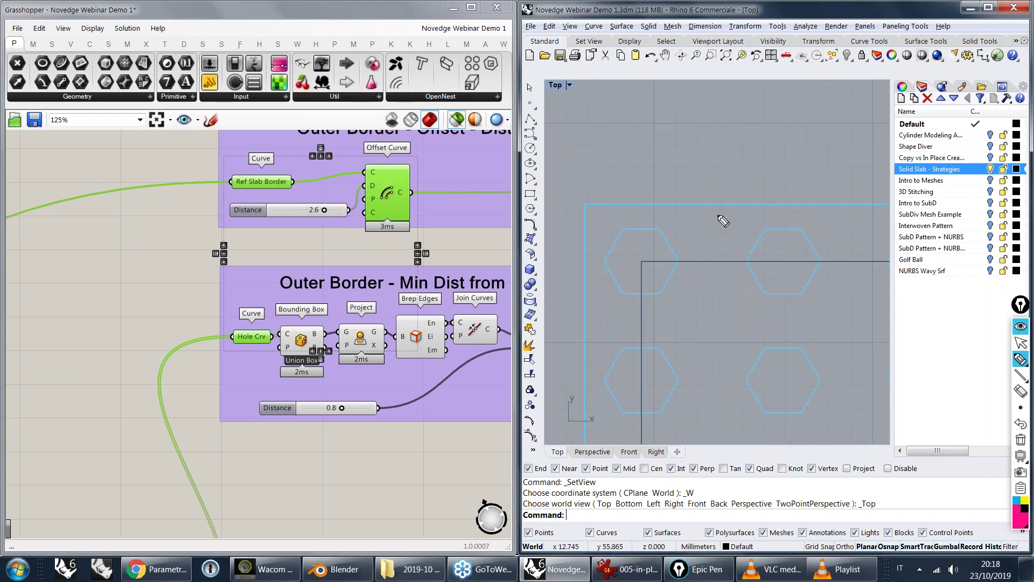
pyautogui.moveTo(708, 208); pyautogui.dragTo(710, 257)
pyautogui.moveTo(639, 311); pyautogui.dragTo(585, 314)
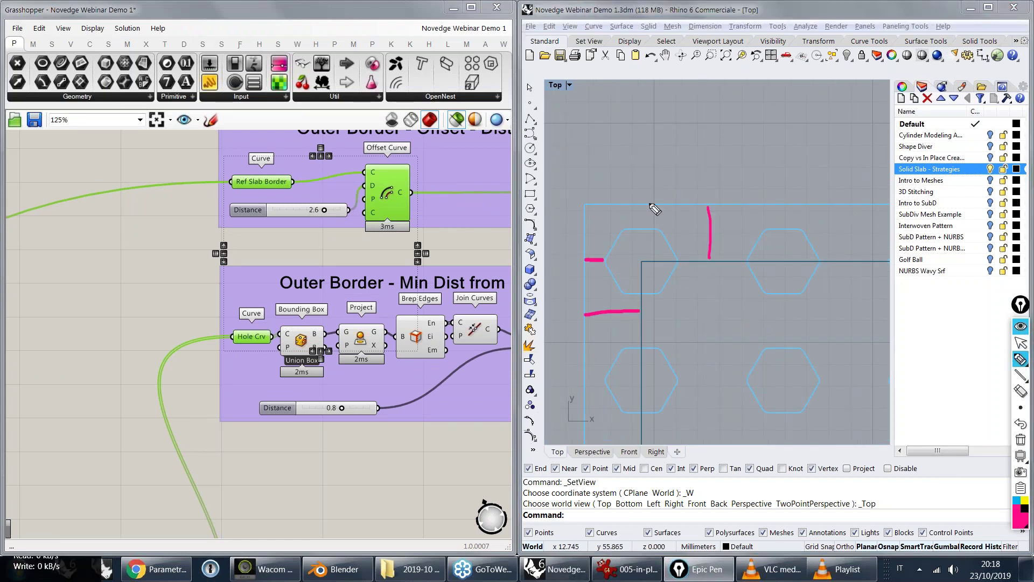
pyautogui.moveTo(641, 205)
pyautogui.mouseDown()
pyautogui.moveTo(640, 228)
pyautogui.moveTo(649, 203)
pyautogui.mouseUp()
pyautogui.moveTo(631, 204)
pyautogui.mouseDown()
pyautogui.moveTo(662, 203)
pyautogui.moveTo(649, 226)
pyautogui.mouseUp()
pyautogui.moveTo(604, 253)
pyautogui.mouseDown()
pyautogui.moveTo(604, 267)
pyautogui.moveTo(586, 268)
pyautogui.mouseUp()
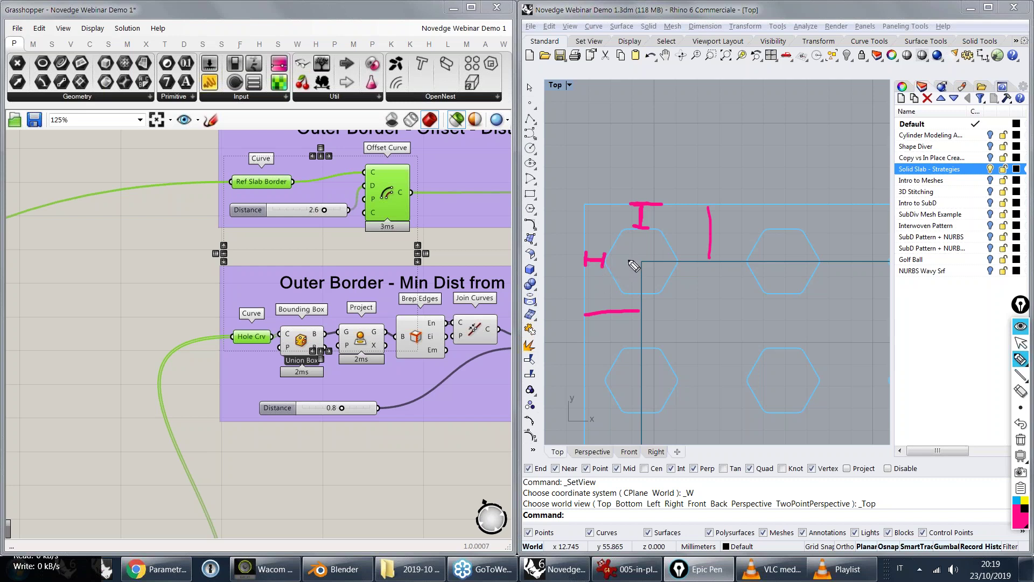
pyautogui.hotkey('ctrl', 'shift', '7')
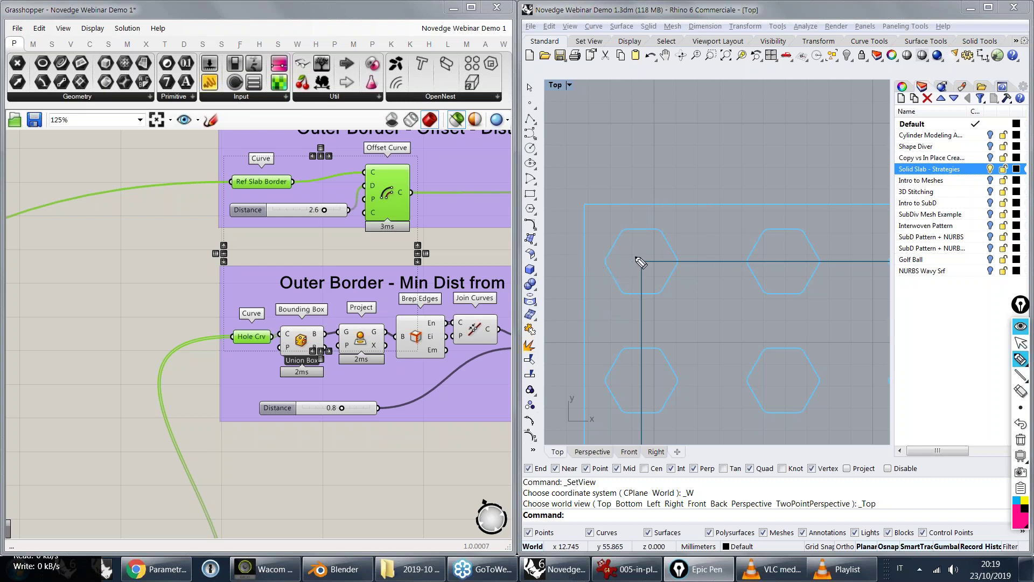
pyautogui.hotkey('ctrl', 'shift', '1')
# - Preview the Hole Crv curves with their Union Box Bounding Box from the "Outer Border - Min Dist from Holes Edges" group
pyautogui.scroll(-5, 682, 226)
pyautogui.moveTo(251, 338); pyautogui.dragTo(186, 328, button='right')
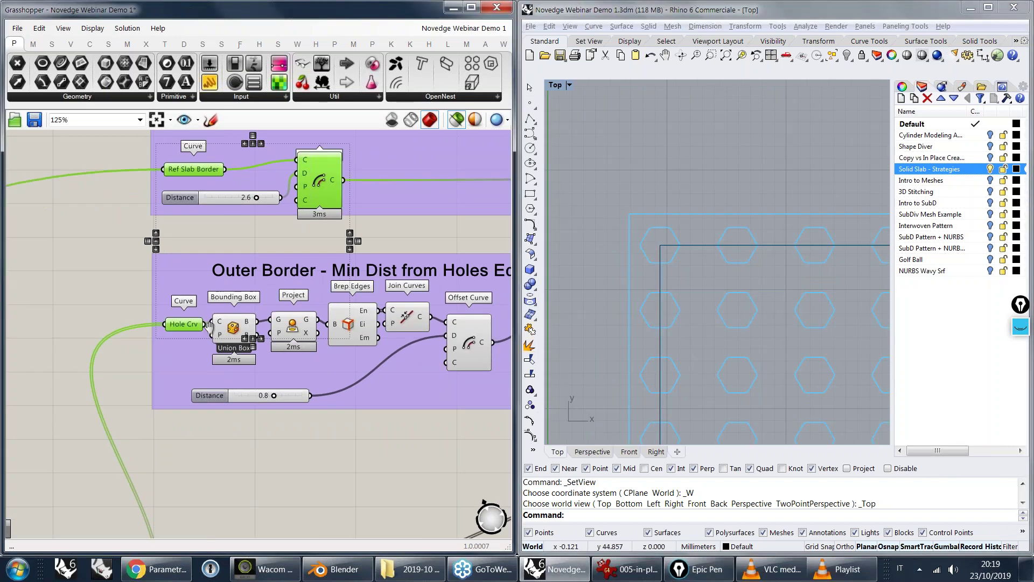
pyautogui.click(193, 322)
pyautogui.moveTo(271, 361); pyautogui.dragTo(201, 363, button='right')
pyautogui.keyDown('shift'); pyautogui.click(166, 336); pyautogui.keyUp('shift')
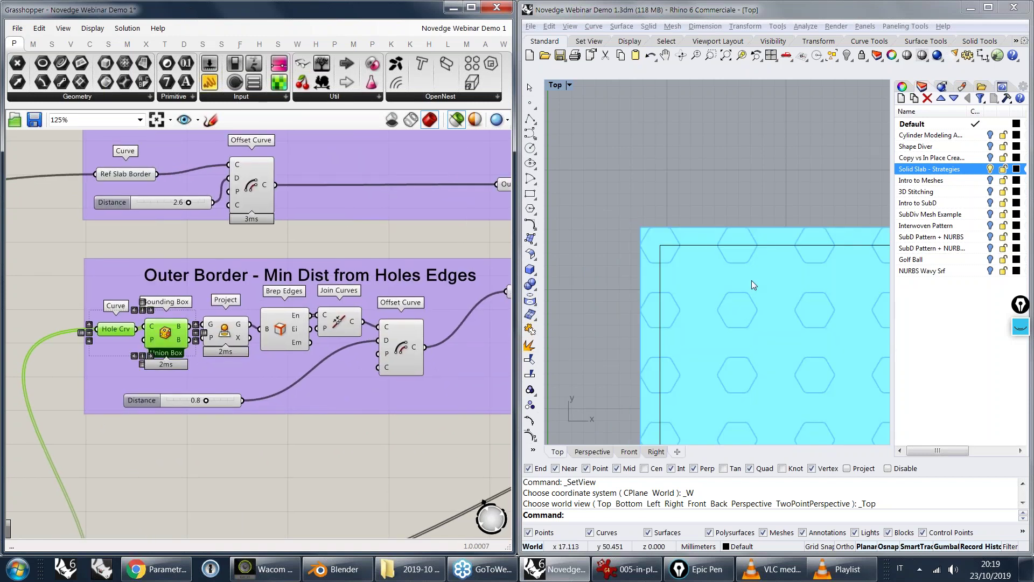
pyautogui.scroll(-7, 752, 281)
pyautogui.moveTo(752, 281); pyautogui.dragTo(620, 230, button='right')
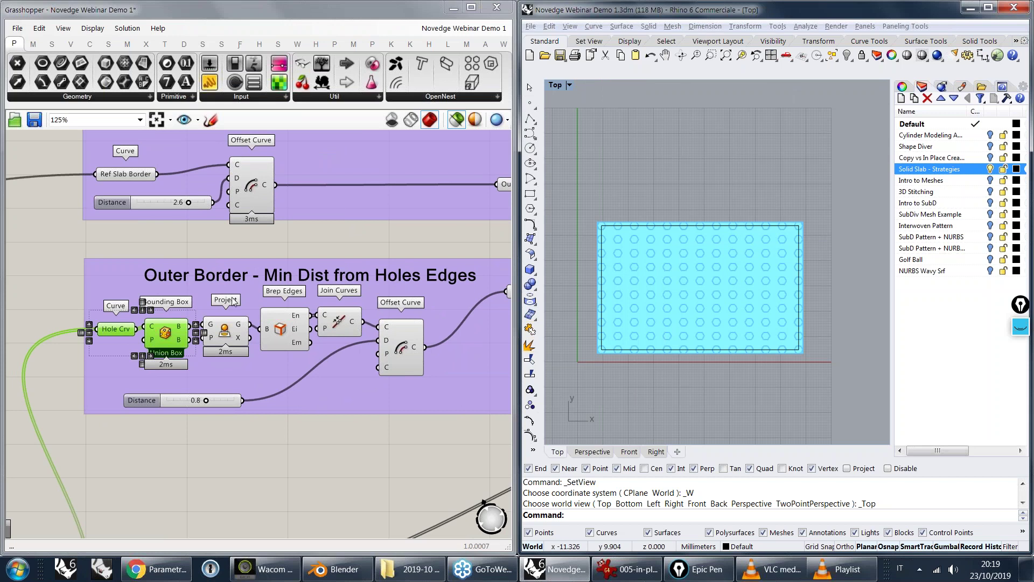
# - Preview the Brep Edges rectangle and its Offset Curve together with the Hole Crv curves at the slab corner
pyautogui.scroll(4, 233, 302)
pyautogui.click(333, 334)
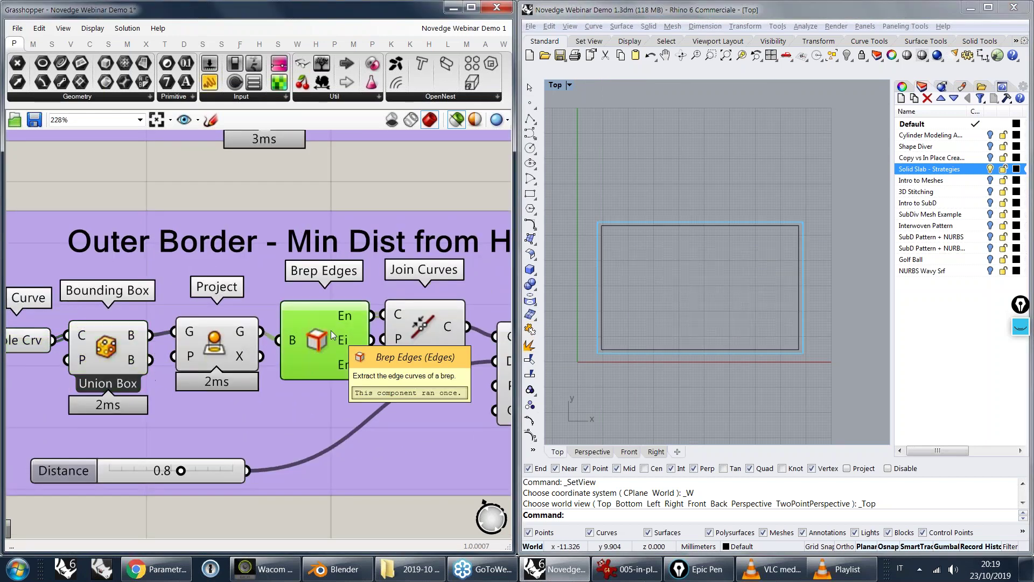
pyautogui.scroll(7, 608, 231)
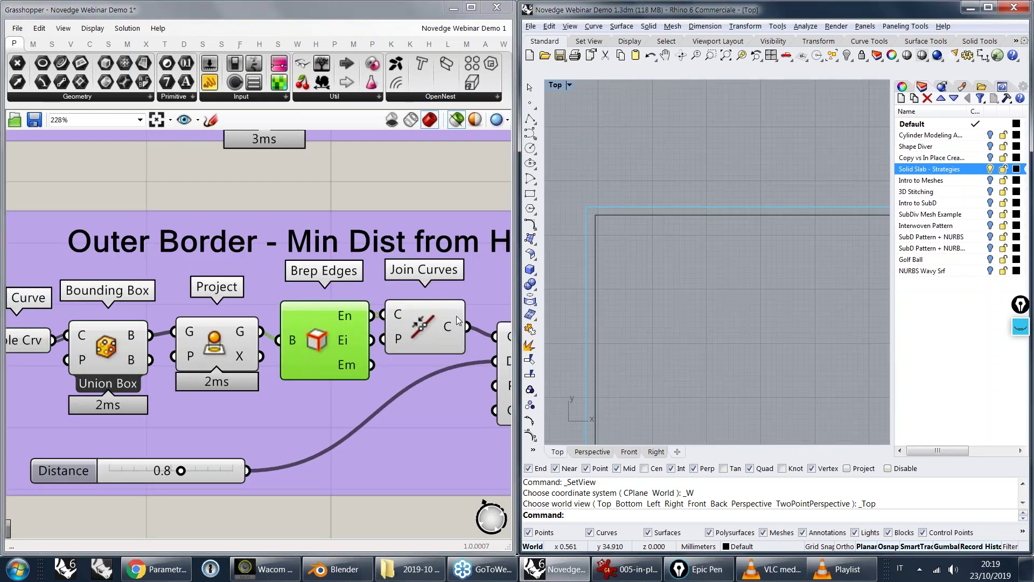
pyautogui.moveTo(458, 321); pyautogui.dragTo(234, 323, button='right')
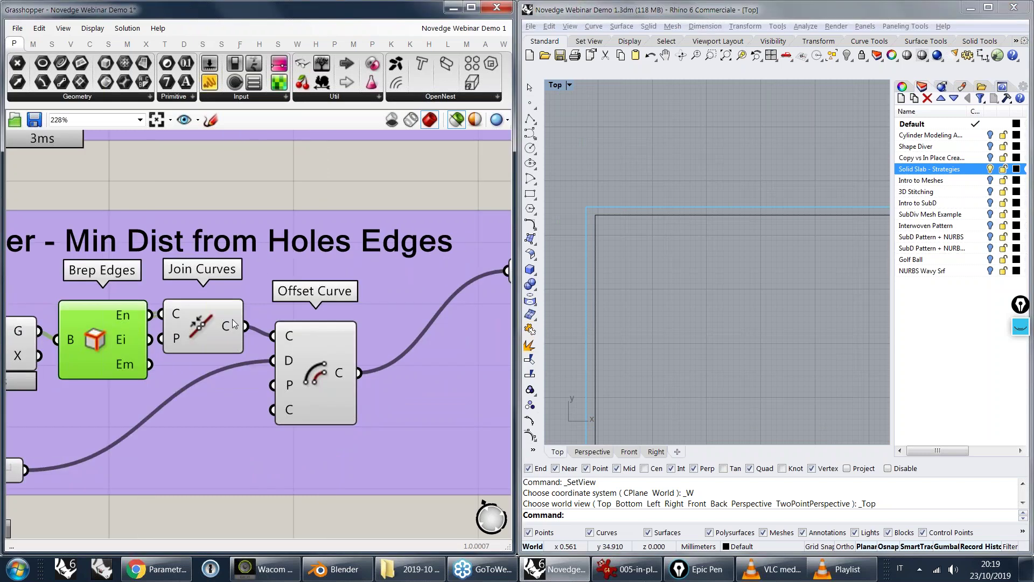
pyautogui.keyDown('shift'); pyautogui.click(316, 377); pyautogui.keyUp('shift')
pyautogui.scroll(5, 621, 204)
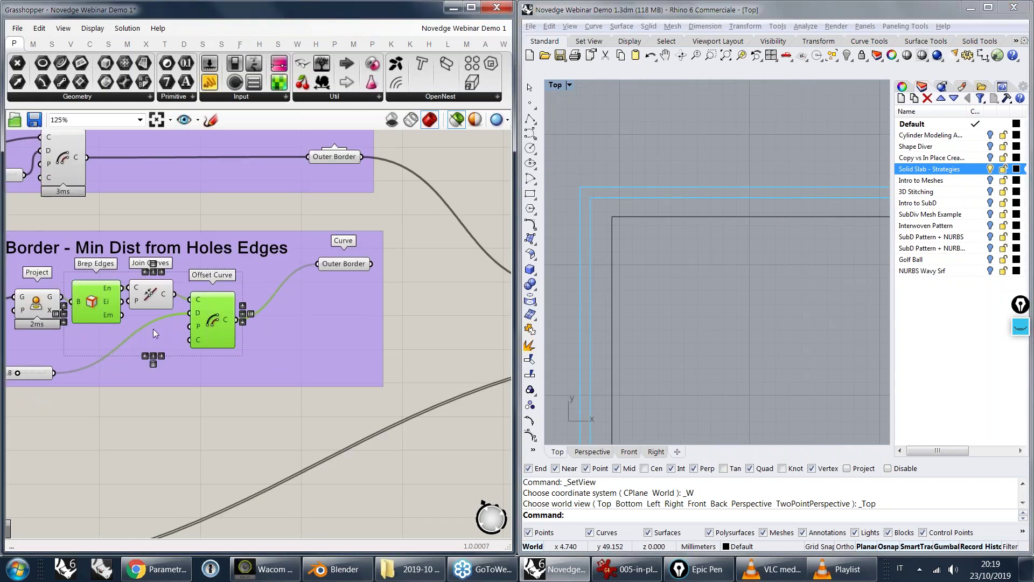
pyautogui.scroll(-3, 153, 328)
pyautogui.keyDown('shift'); pyautogui.click(199, 254); pyautogui.keyUp('shift')
pyautogui.scroll(5, 609, 187)
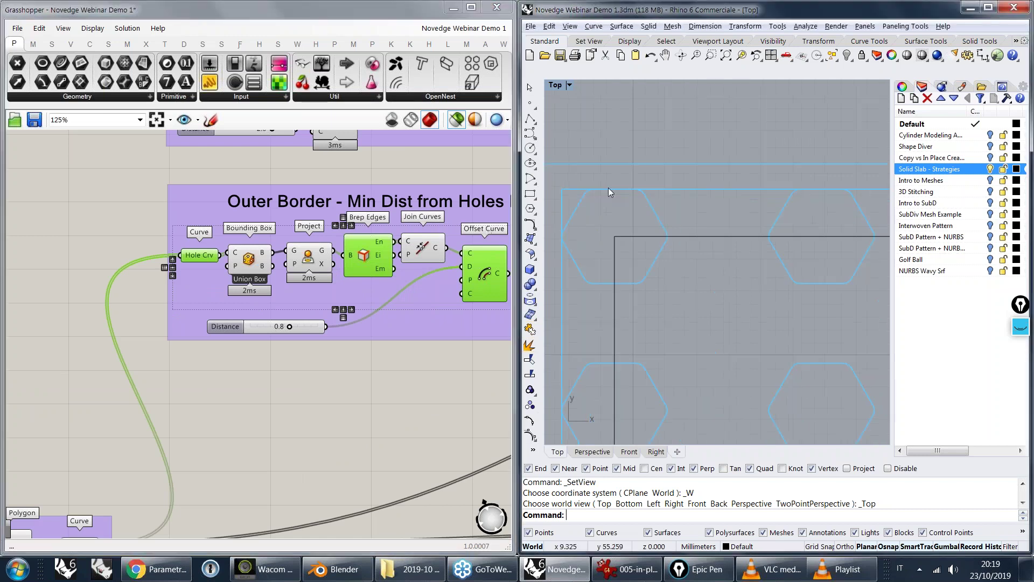
# - Mark the minimum distances between the corner hexagon's edges and the offset border with Epic Pen, and clear the marks
pyautogui.hotkey('ctrl', 'shift', '1')
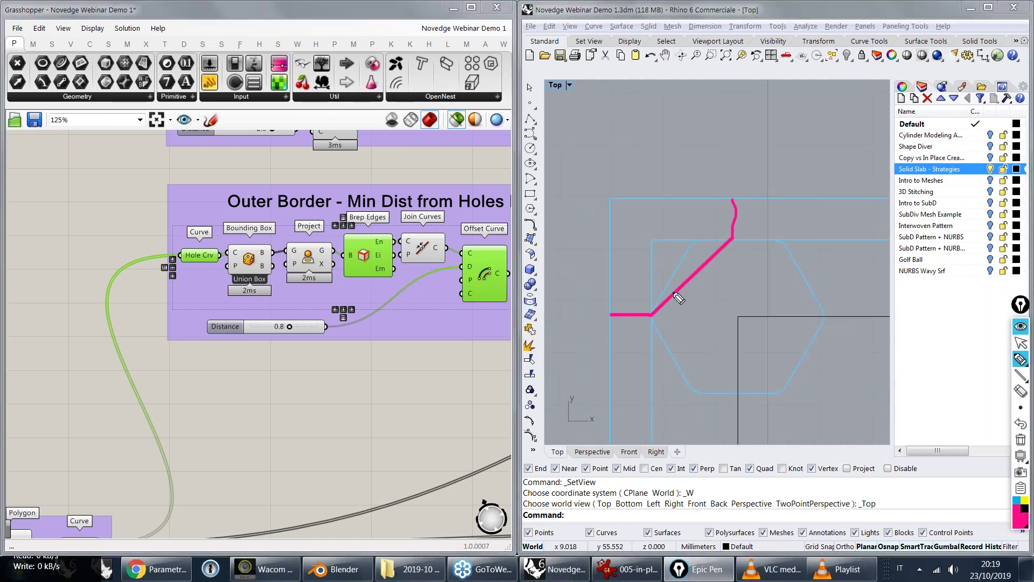
pyautogui.hotkey('ctrl', 'shift', '7')
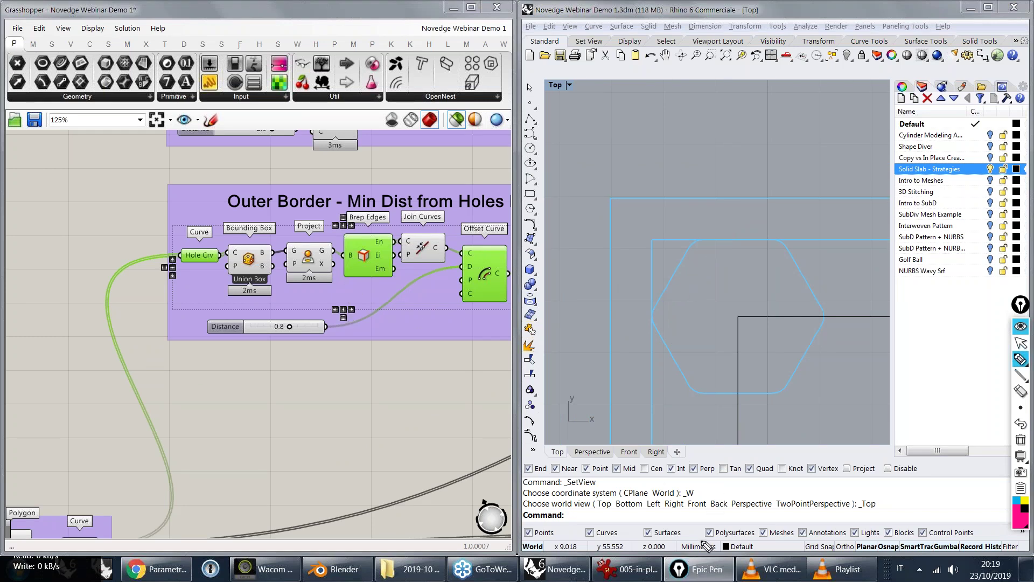
pyautogui.click(708, 432)
pyautogui.hotkey('ctrl', 'shift', '1')
# - Clear the component selection and turn off the Profiler canvas widget
pyautogui.rightClick(232, 330)
pyautogui.click(162, 172)
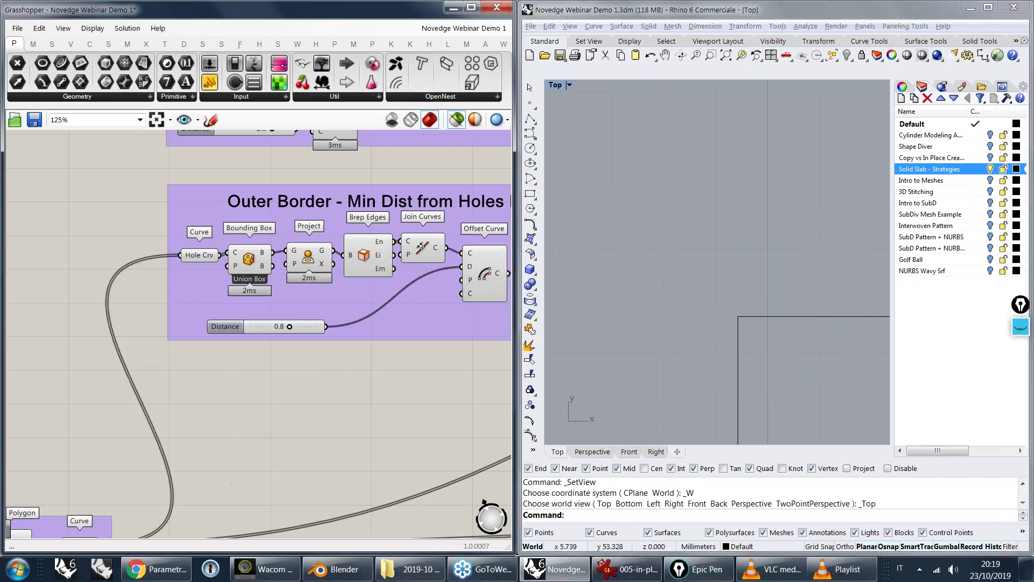
pyautogui.click(92, 28)
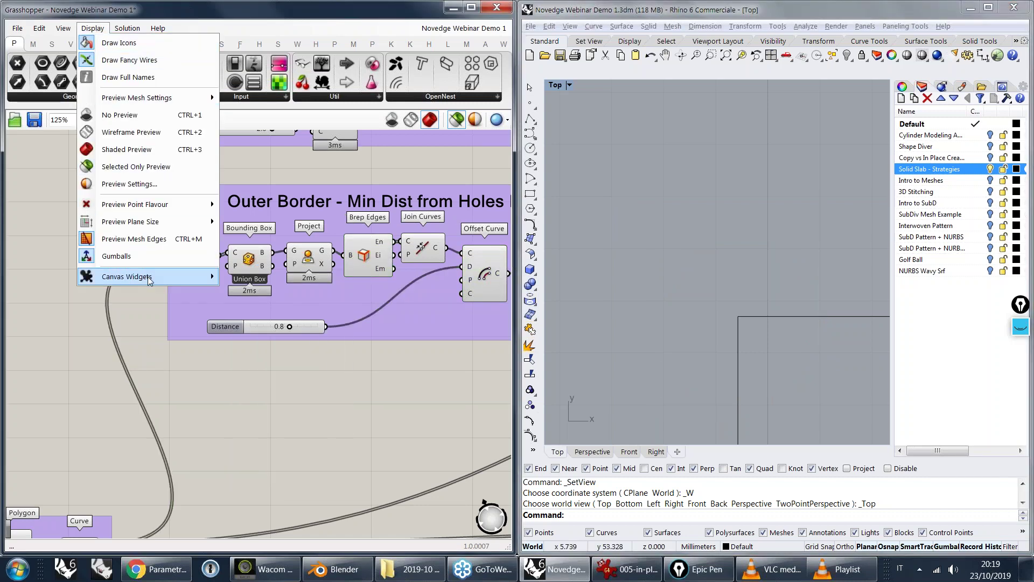
pyautogui.moveTo(151, 277)
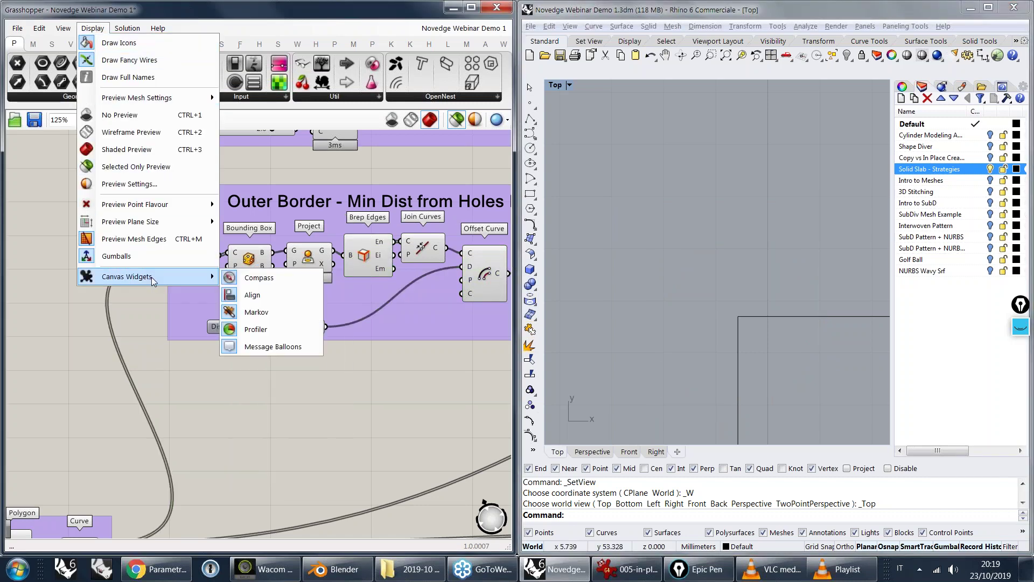
pyautogui.click(264, 331)
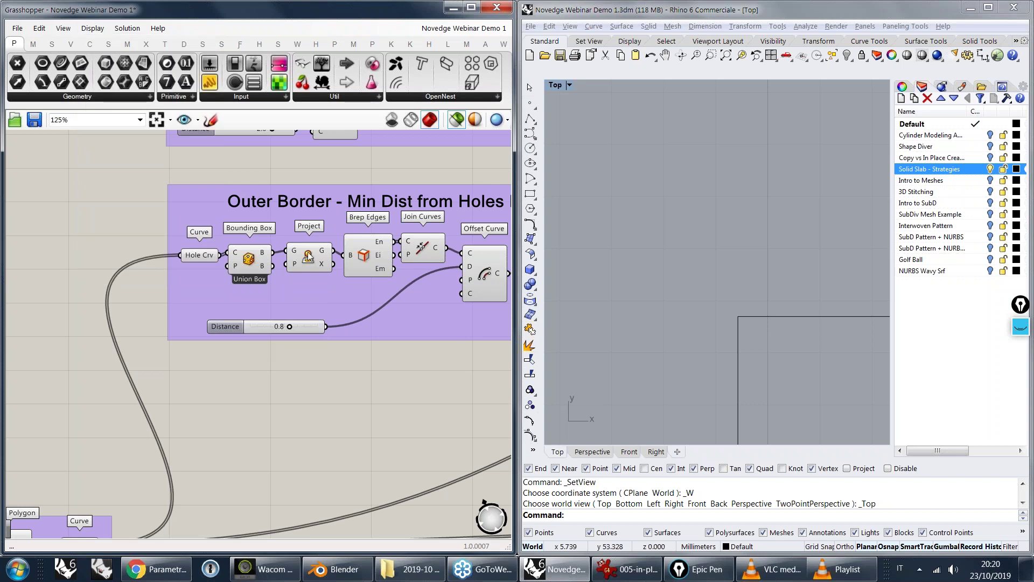
# - Turn the Profiler canvas widget back on for the "Outer Border - Min Dist from Holes Edges" components
pyautogui.scroll(4, 308, 257)
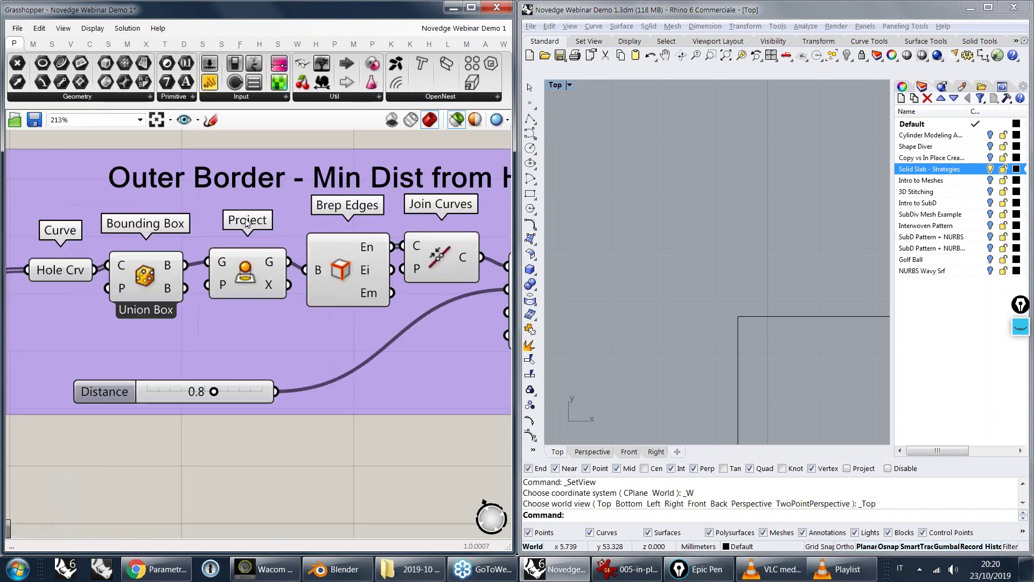
pyautogui.click(92, 28)
pyautogui.moveTo(211, 275)
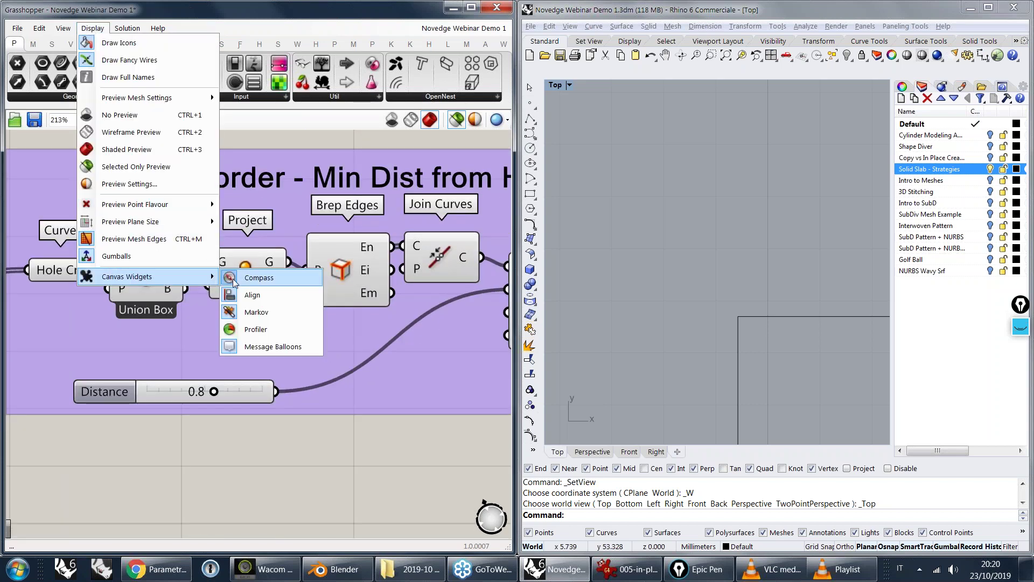
pyautogui.click(259, 329)
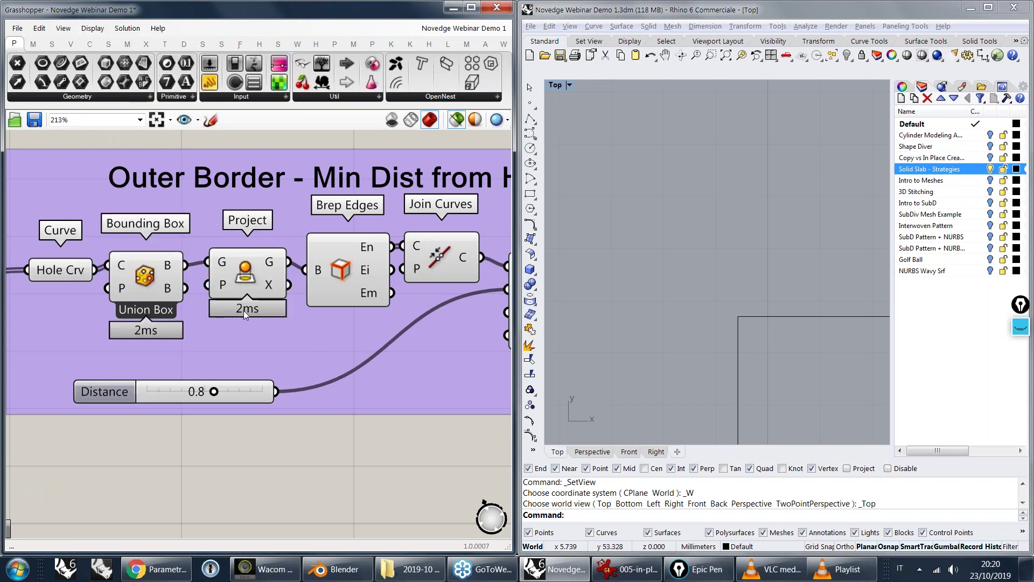
# - Open the Grasshopper preferences, examine the Profiler threshold in the Widgets settings, and close them
pyautogui.click(17, 28)
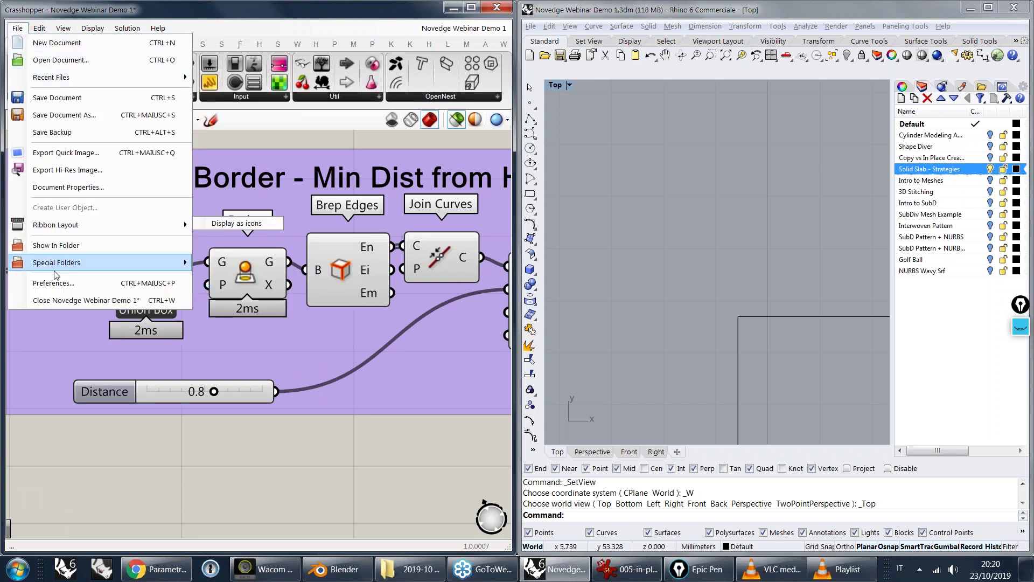
pyautogui.click(58, 284)
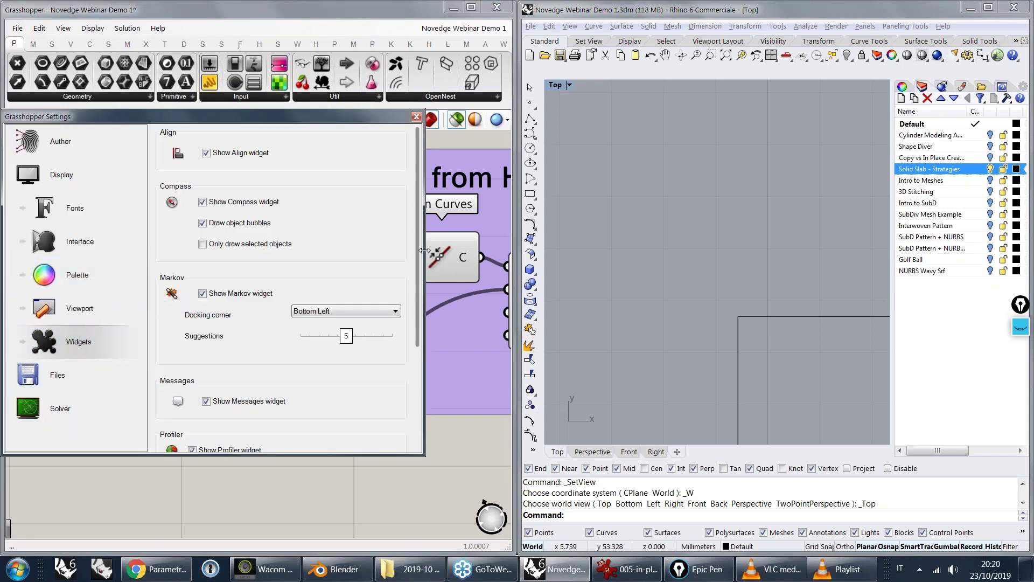
pyautogui.moveTo(417, 256); pyautogui.dragTo(411, 361)
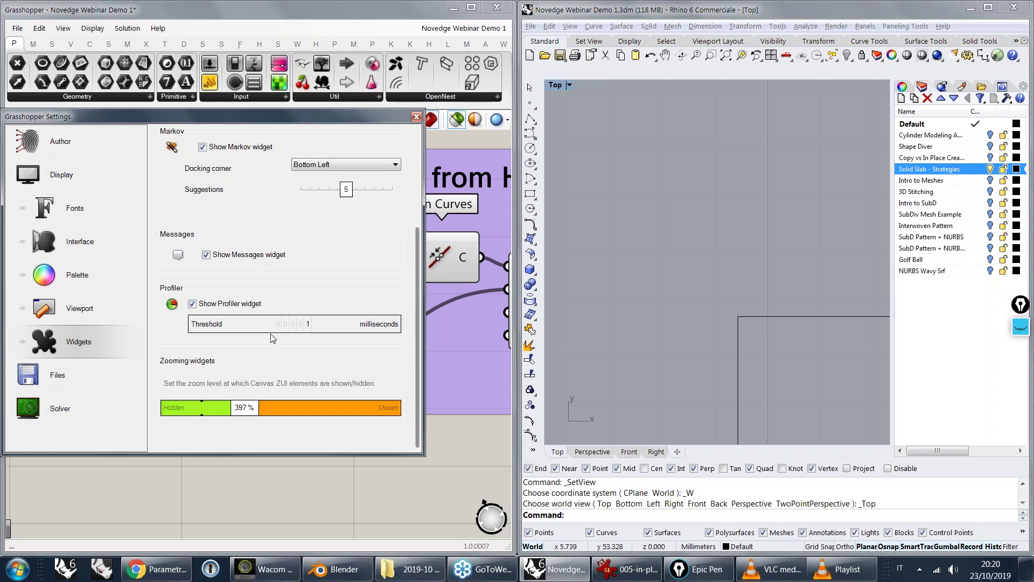
pyautogui.click(416, 117)
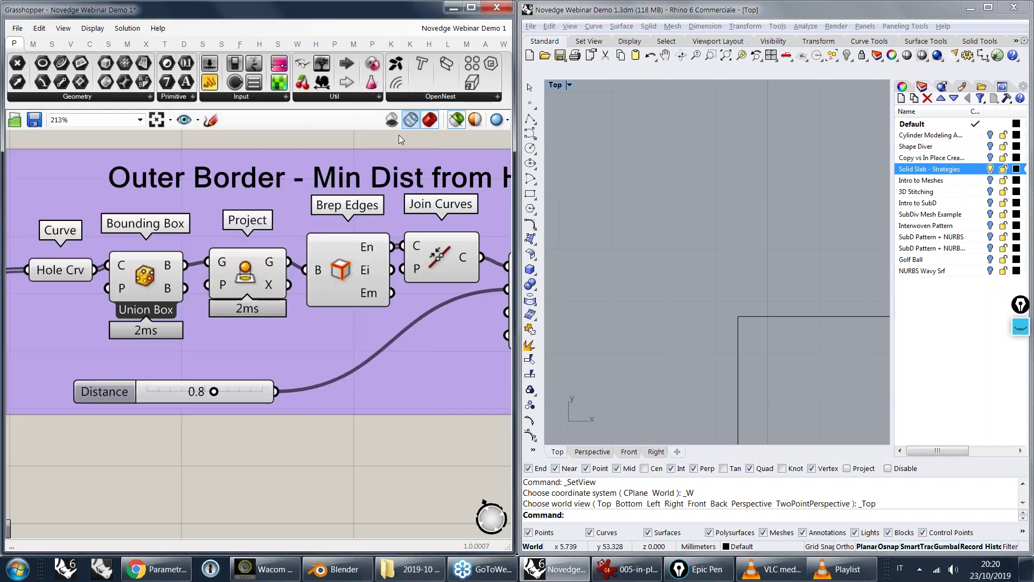
# - Preview the Outer Border curve that feeds the two "Srf with Holes" groups
pyautogui.scroll(-4, 370, 317)
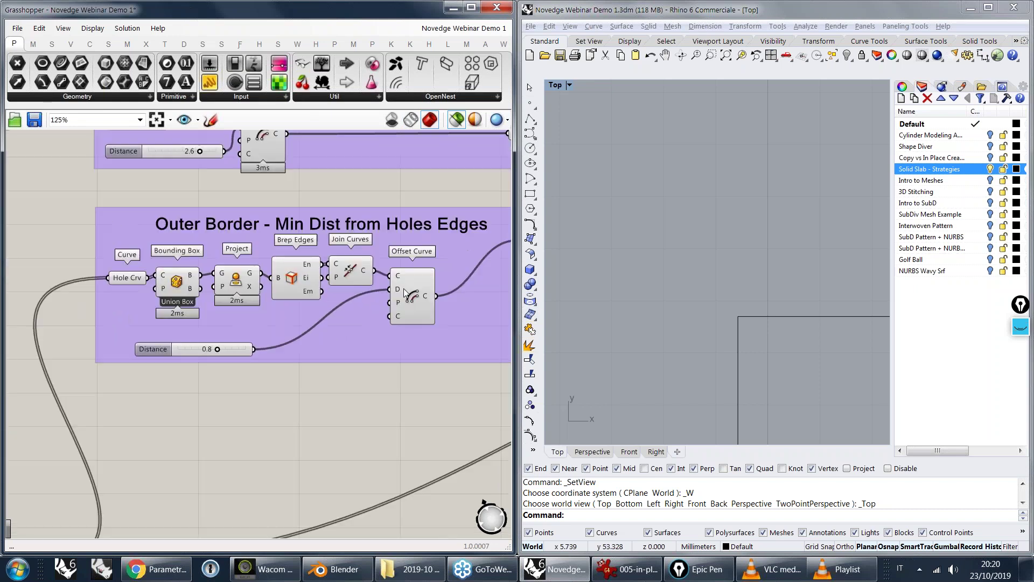
pyautogui.scroll(-2, 317, 322)
pyautogui.scroll(-2, 318, 322)
pyautogui.moveTo(377, 308); pyautogui.dragTo(298, 304, button='right')
pyautogui.moveTo(484, 308); pyautogui.dragTo(315, 274, button='right')
pyautogui.moveTo(416, 252); pyautogui.dragTo(282, 219, button='right')
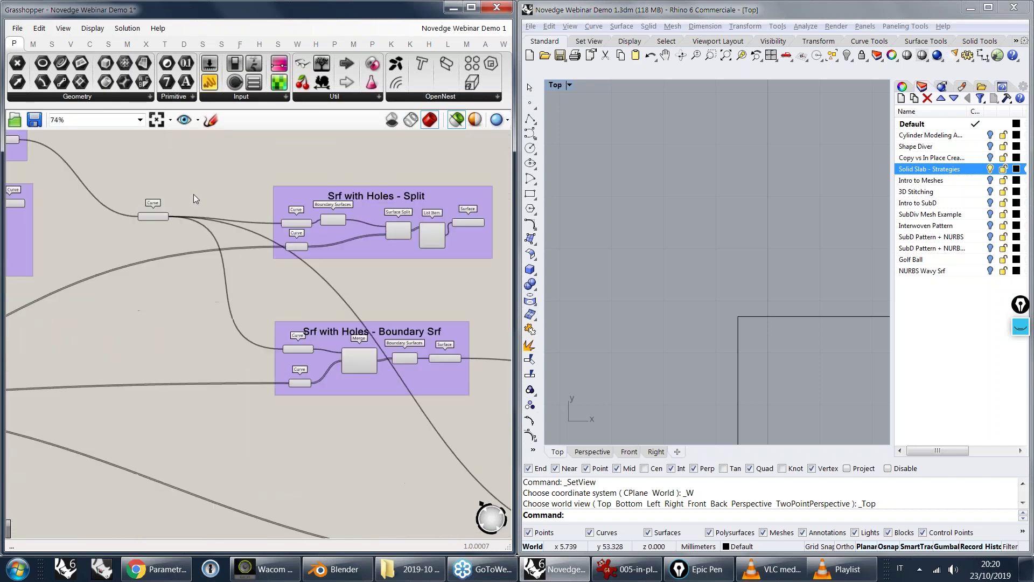
pyautogui.moveTo(228, 176); pyautogui.dragTo(255, 258, button='right')
pyautogui.click(180, 299)
# - Add the hole curves from the Polygon group to the Outer Border preview and examine them at the slab corner
pyautogui.moveTo(227, 306); pyautogui.dragTo(206, 224, button='right')
pyautogui.moveTo(214, 275); pyautogui.dragTo(212, 295, button='right')
pyautogui.keyDown('ctrl'); pyautogui.moveTo(231, 223); pyautogui.dragTo(231, 261, button='right'); pyautogui.keyUp('ctrl')
pyautogui.moveTo(231, 261); pyautogui.dragTo(355, 237, button='right')
pyautogui.click(226, 341)
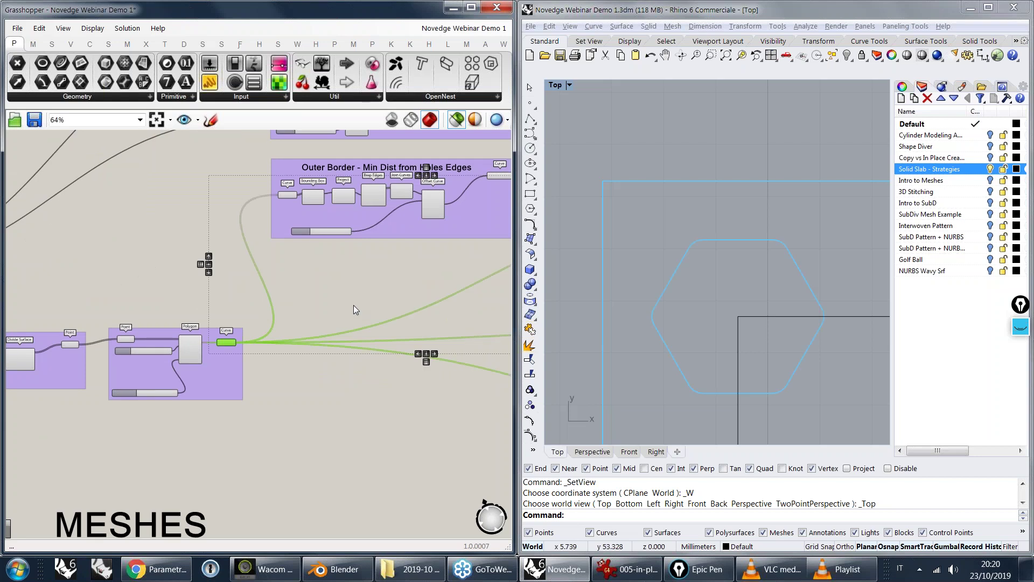
pyautogui.keyDown('ctrl'); pyautogui.moveTo(672, 230); pyautogui.dragTo(672, 291, button='right'); pyautogui.keyUp('ctrl')
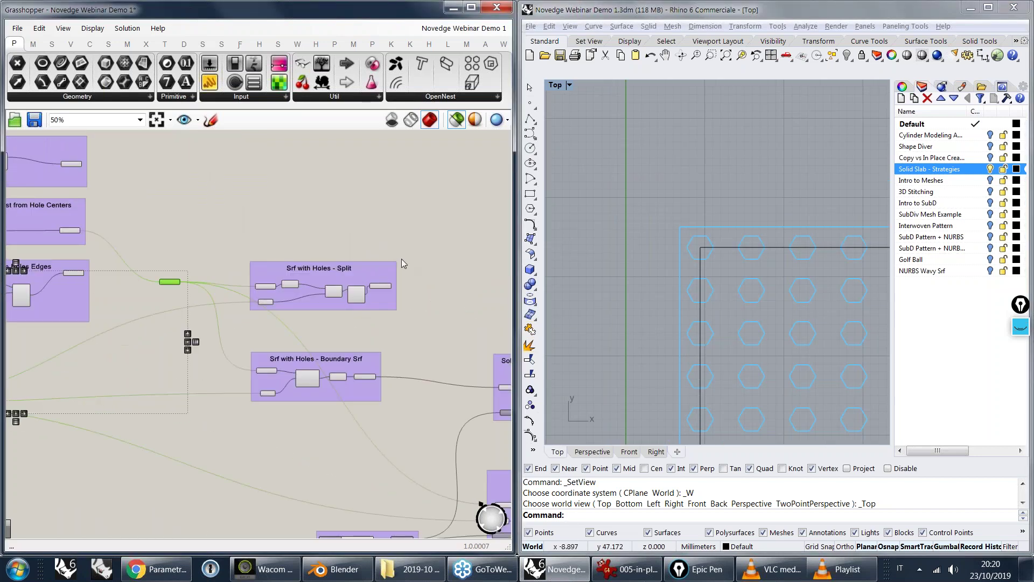
# - Preview the Outer Border curve and its Boundary Surfaces result in the "Srf with Holes - Split" group
pyautogui.scroll(1, 402, 258)
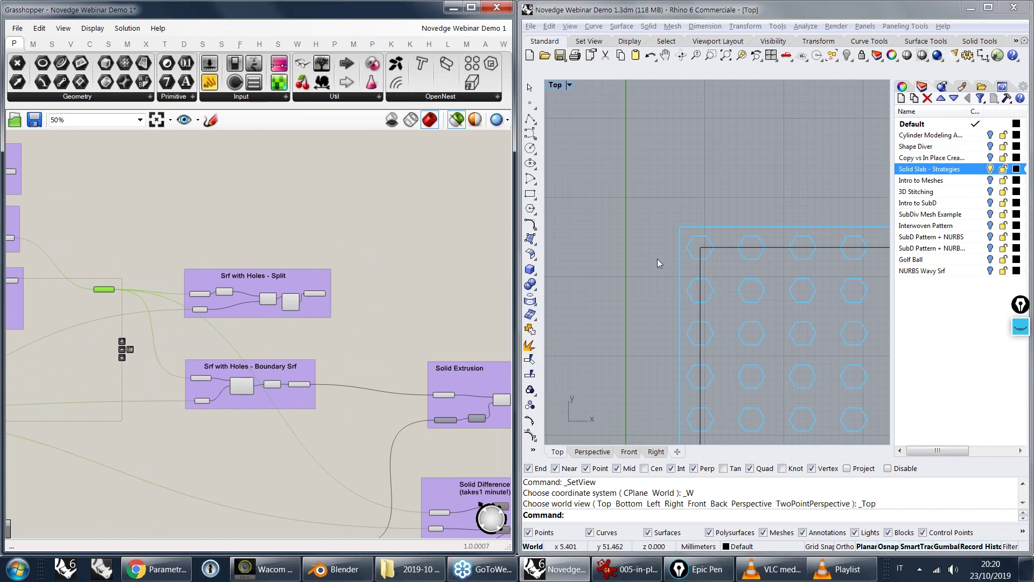
pyautogui.moveTo(377, 269); pyautogui.dragTo(389, 282, button='right')
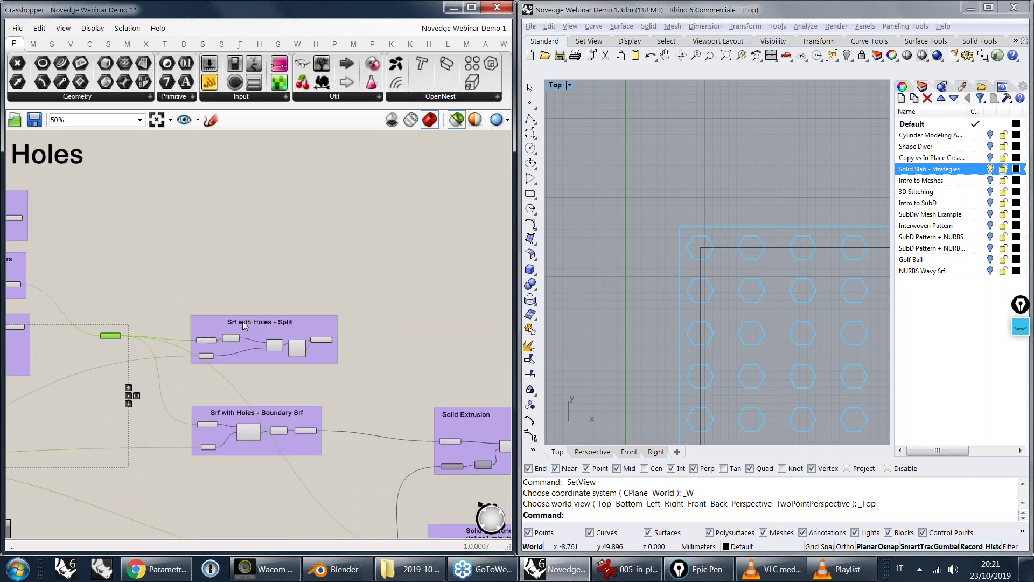
pyautogui.scroll(3, 225, 328)
pyautogui.moveTo(219, 361); pyautogui.dragTo(248, 288, button='right')
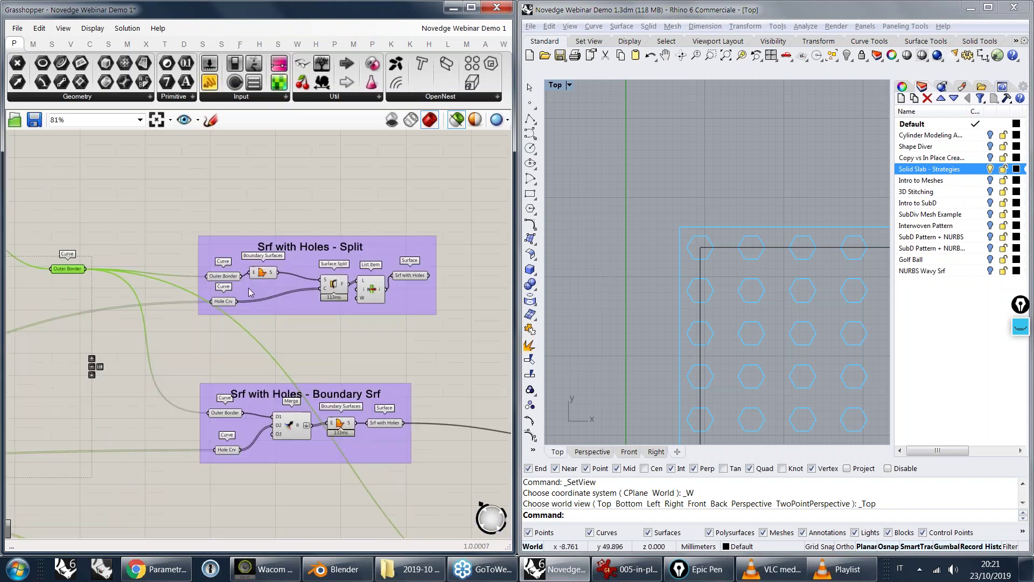
pyautogui.scroll(2, 232, 270)
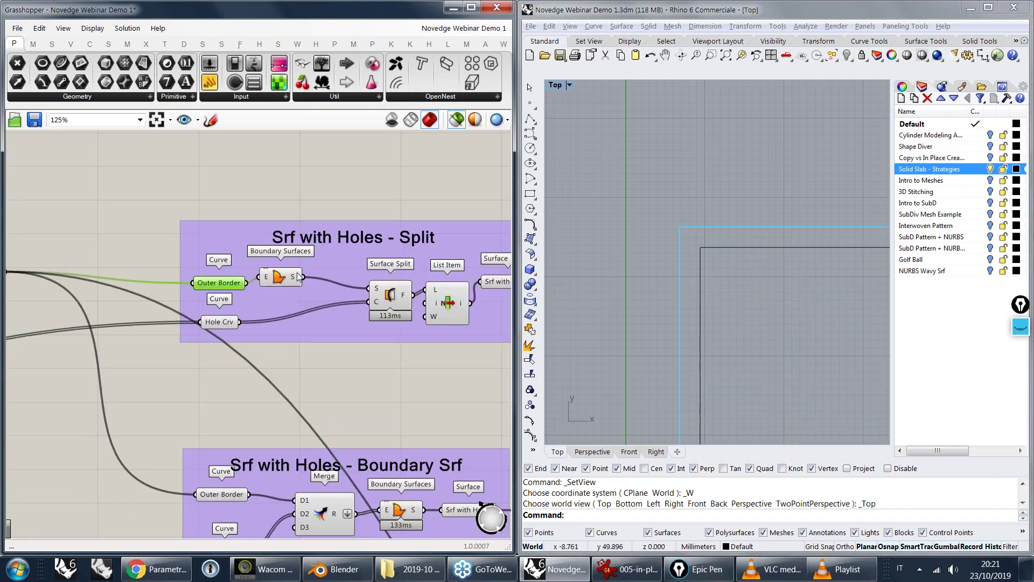
pyautogui.scroll(2, 298, 277)
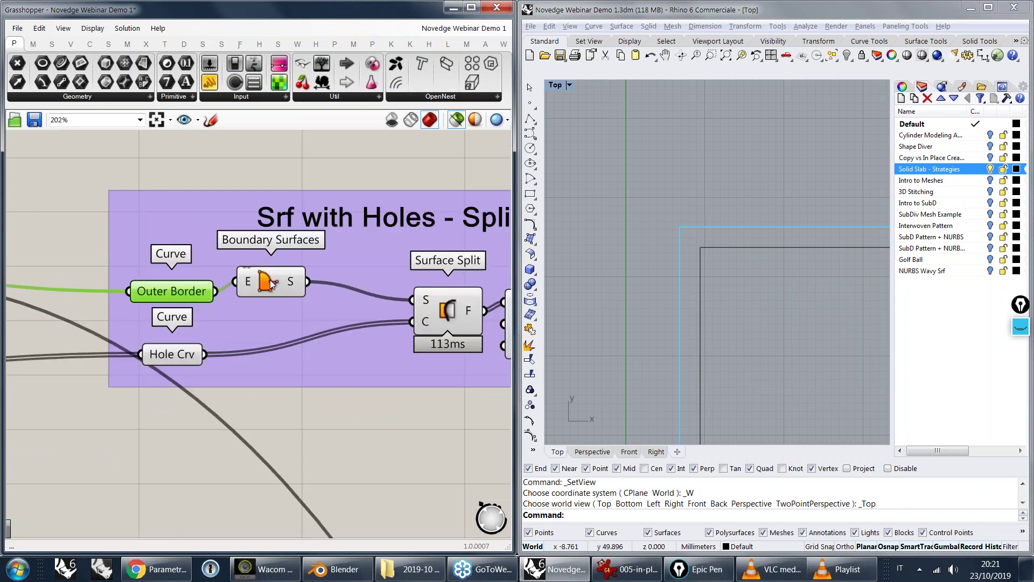
pyautogui.keyDown('shift'); pyautogui.click(272, 284); pyautogui.keyUp('shift')
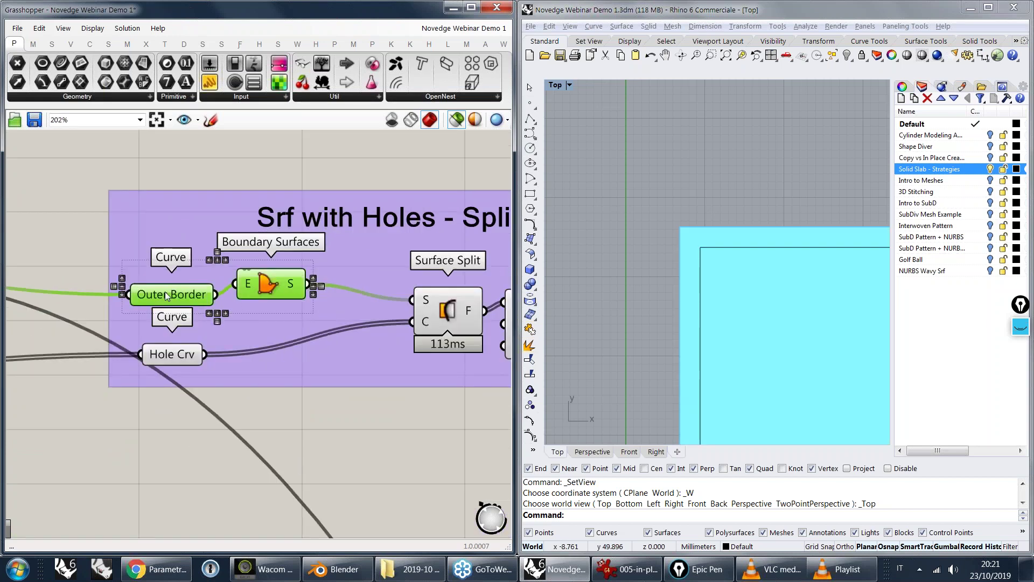
# - Add the Hole Crv curves and the Surface Split result to the preview, and inspect the Fragments output list
pyautogui.moveTo(318, 330); pyautogui.dragTo(159, 303, button='right')
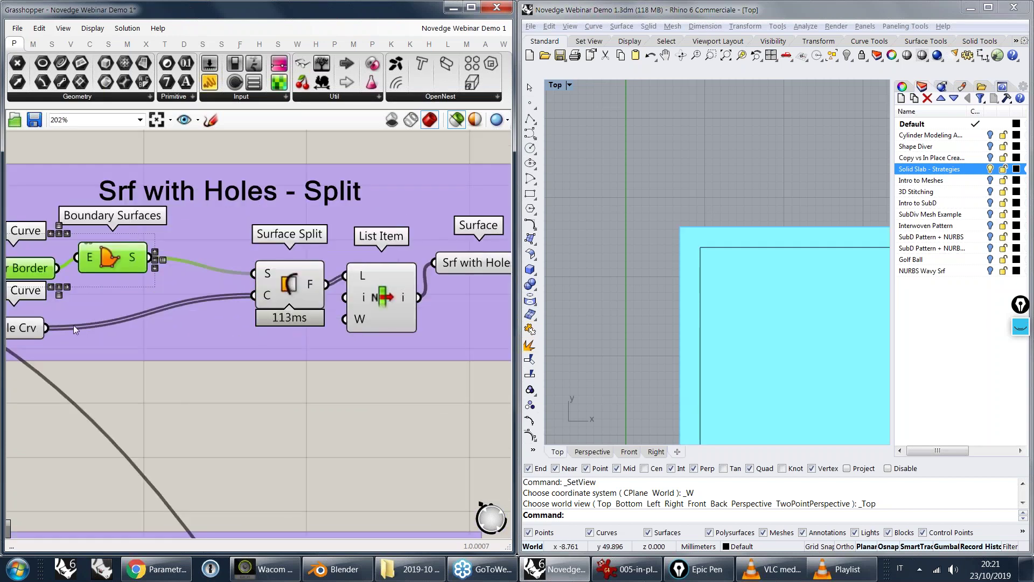
pyautogui.moveTo(73, 325); pyautogui.dragTo(184, 314, button='right')
pyautogui.keyDown('shift'); pyautogui.click(127, 319); pyautogui.keyUp('shift')
pyautogui.moveTo(349, 313); pyautogui.dragTo(195, 320, button='right')
pyautogui.keyDown('shift'); pyautogui.click(240, 281); pyautogui.keyUp('shift')
pyautogui.moveTo(241, 283); pyautogui.dragTo(238, 284)
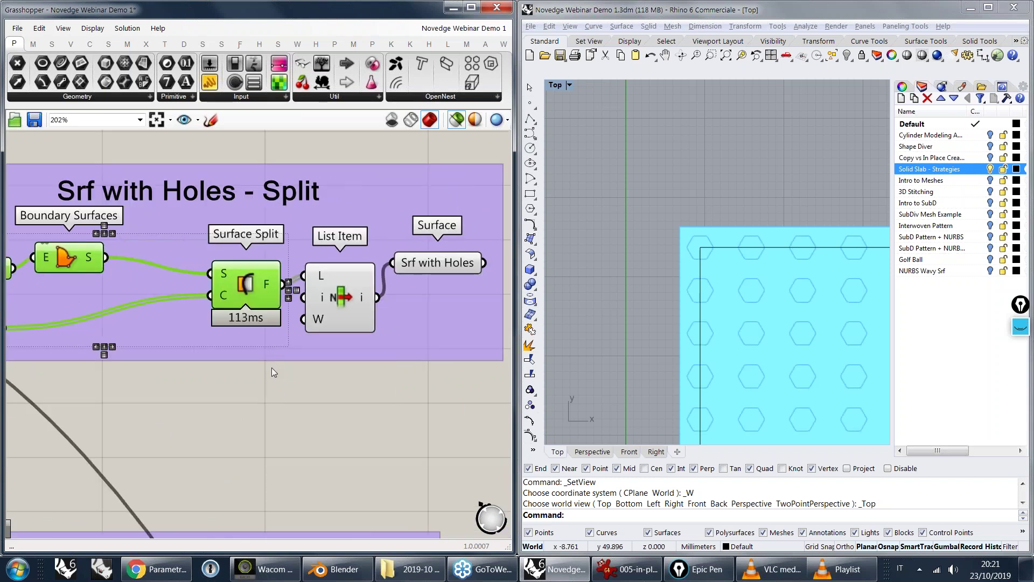
pyautogui.moveTo(267, 285)
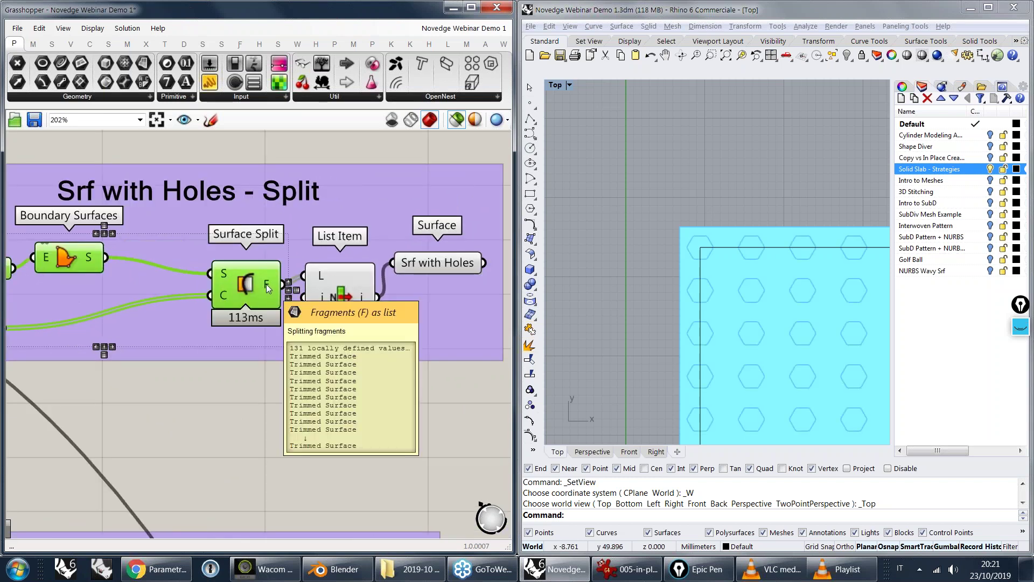
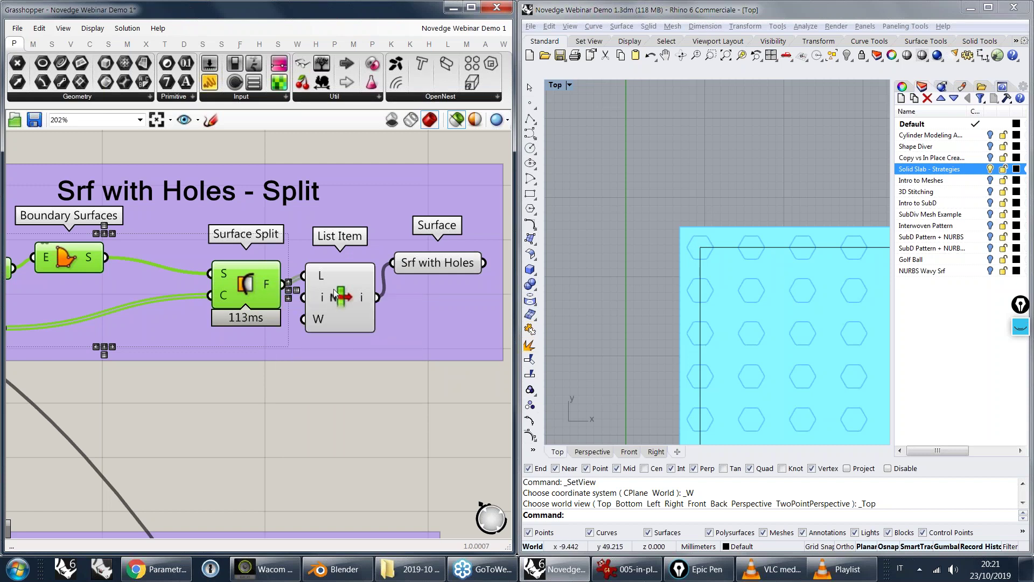
# - Inspect the List Item component's index input and preview the surface fragment it extracts
pyautogui.moveTo(341, 299); pyautogui.dragTo(297, 312, button='right')
pyautogui.moveTo(297, 311)
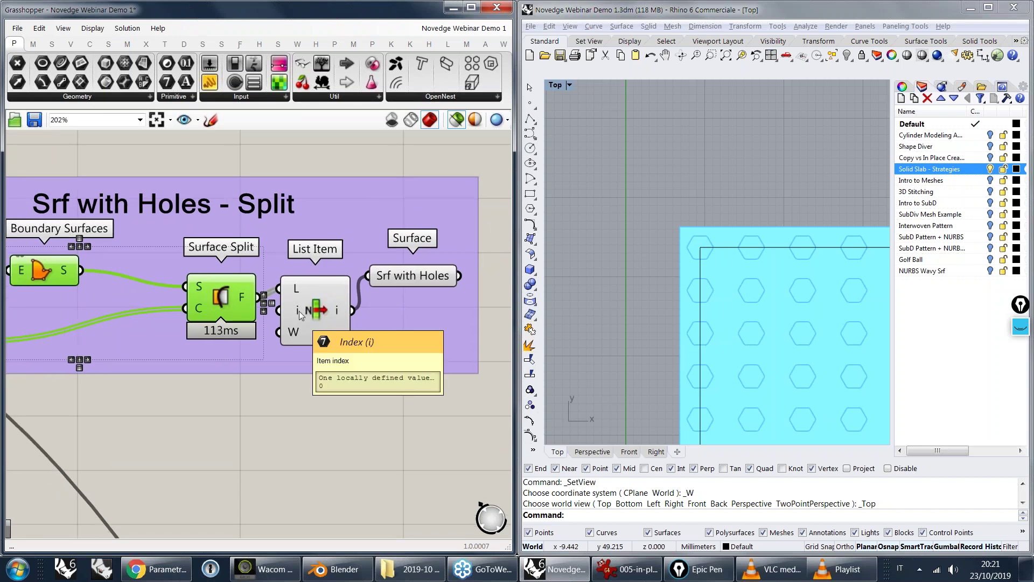
pyautogui.moveTo(313, 309); pyautogui.dragTo(308, 309)
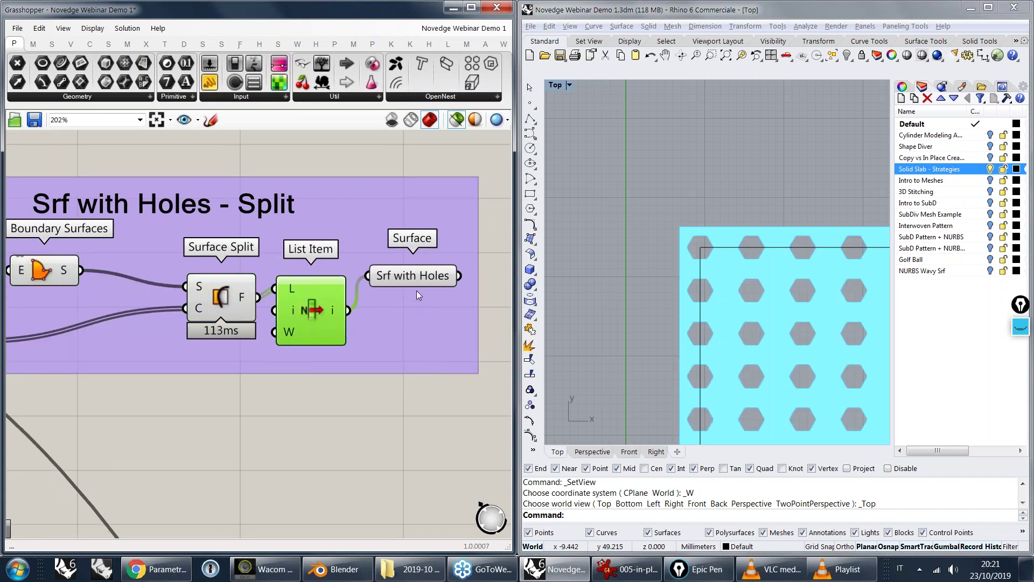
pyautogui.moveTo(376, 305); pyautogui.dragTo(387, 293, button='right')
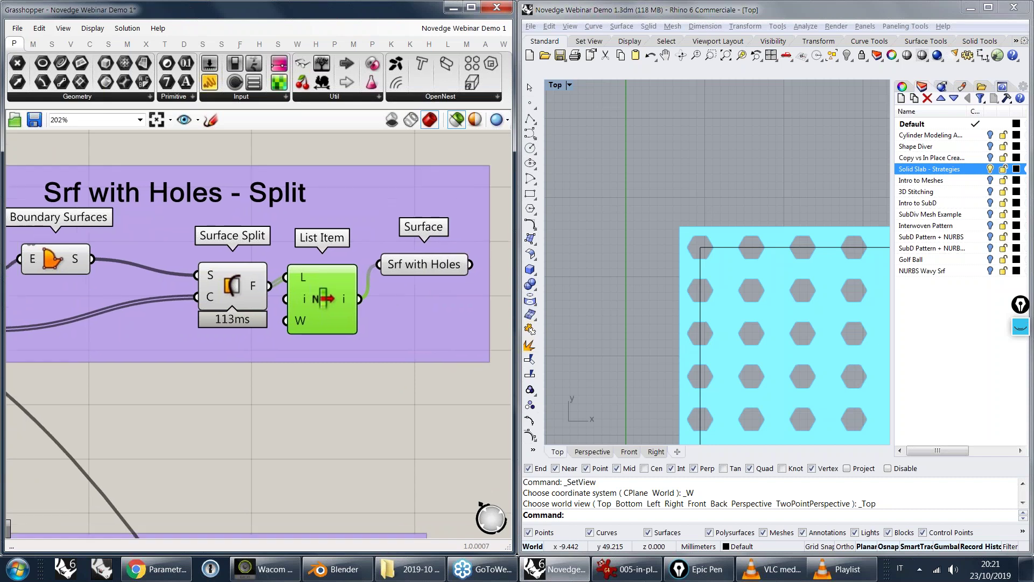
# - Move Surface Split, List Item and Srf with Holes closer together in the Split group, and preview the Srf with Holes surface
pyautogui.moveTo(215, 301); pyautogui.dragTo(297, 277, button='right')
pyautogui.scroll(2, 313, 277)
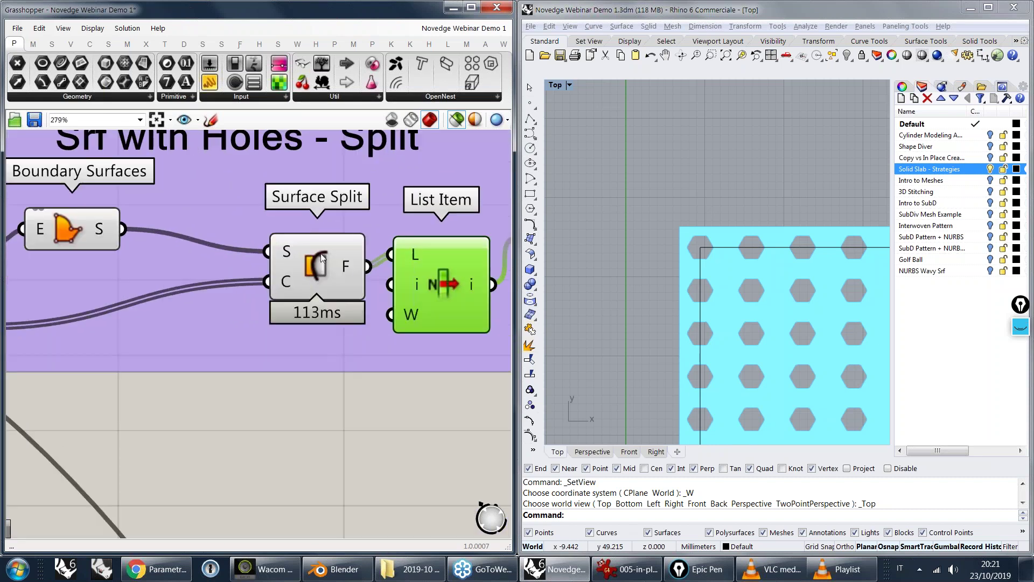
pyautogui.scroll(-5, 317, 256)
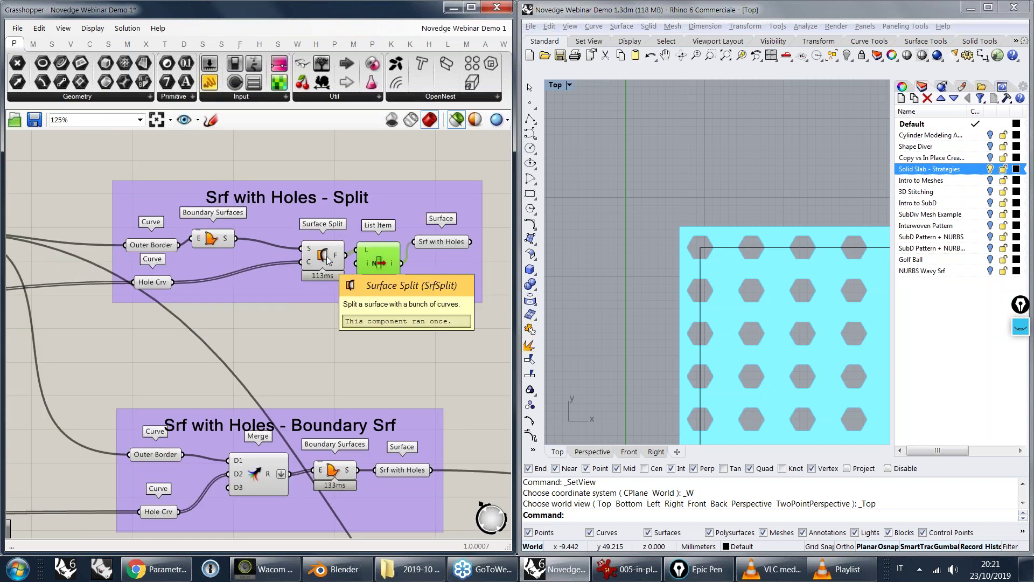
pyautogui.moveTo(327, 261); pyautogui.dragTo(281, 260)
pyautogui.moveTo(380, 264); pyautogui.dragTo(339, 264)
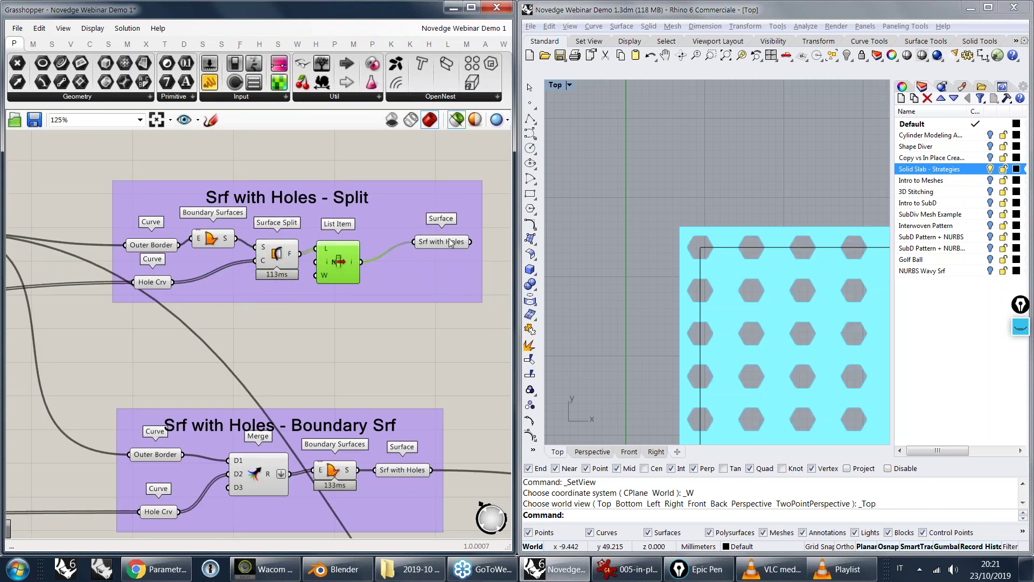
pyautogui.moveTo(450, 242); pyautogui.dragTo(420, 248)
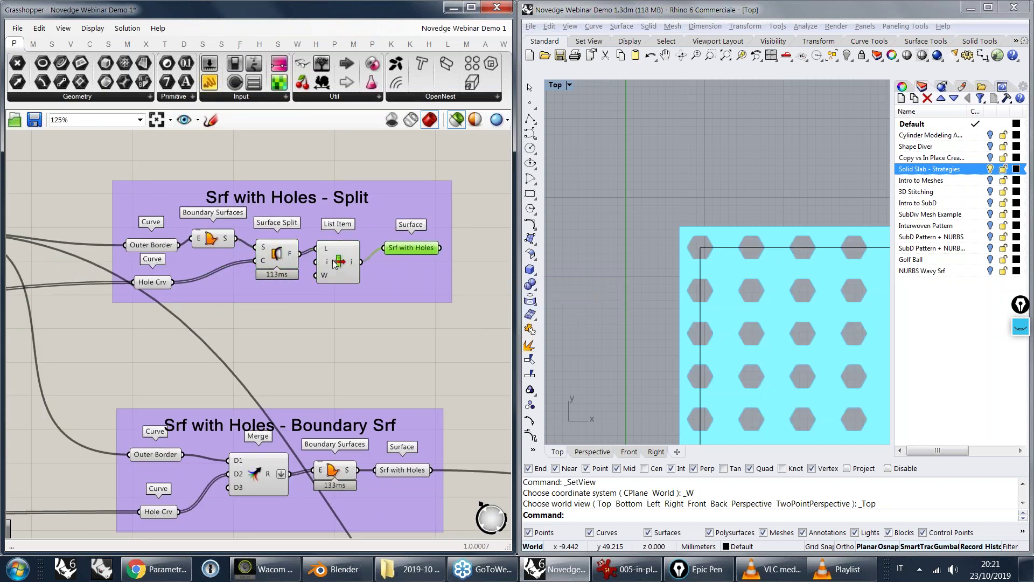
pyautogui.moveTo(332, 260); pyautogui.dragTo(409, 249, button='right')
pyautogui.moveTo(409, 249); pyautogui.dragTo(413, 241)
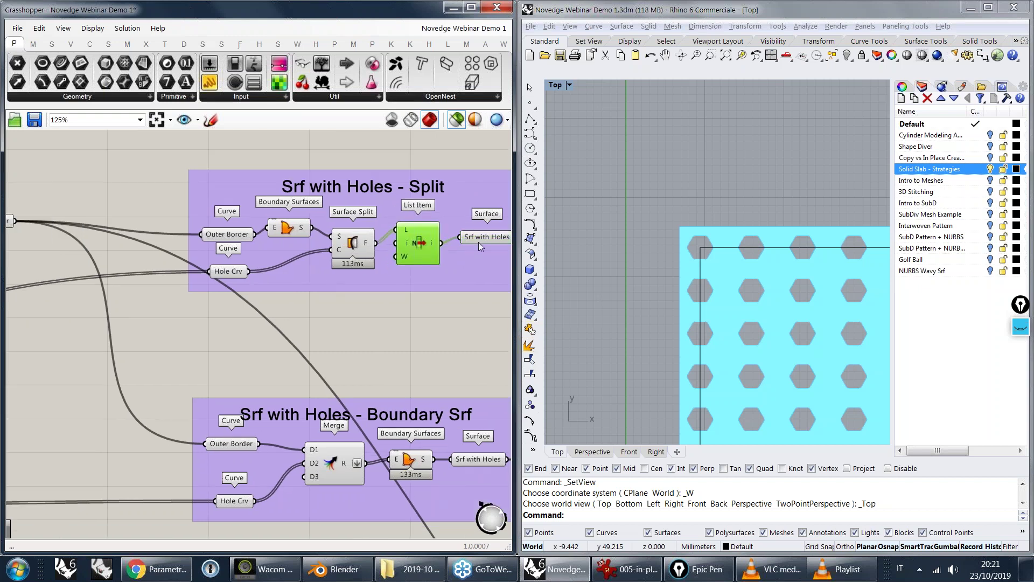
pyautogui.click(492, 238)
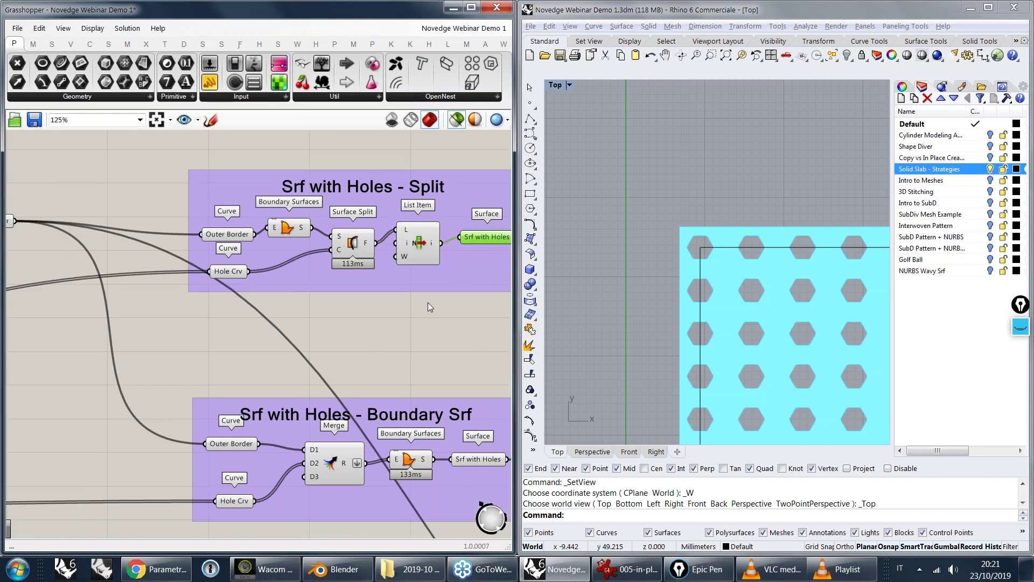
pyautogui.moveTo(431, 295); pyautogui.dragTo(340, 276, button='right')
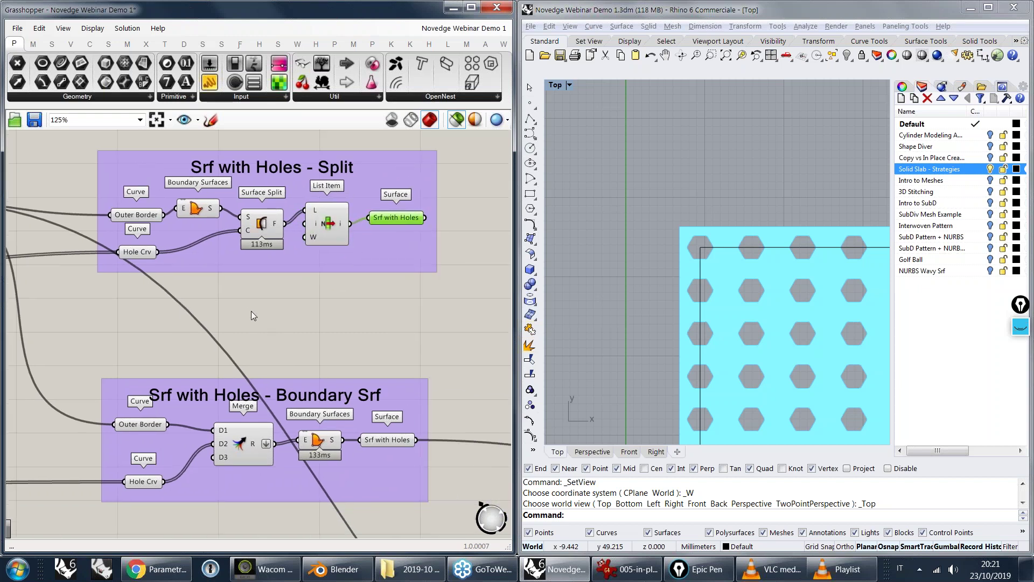
# - Preview the Outer Border, Hole Crv and Merge components together in the "Srf with Holes - Boundary Srf" group
pyautogui.moveTo(251, 311); pyautogui.dragTo(296, 270, button='right')
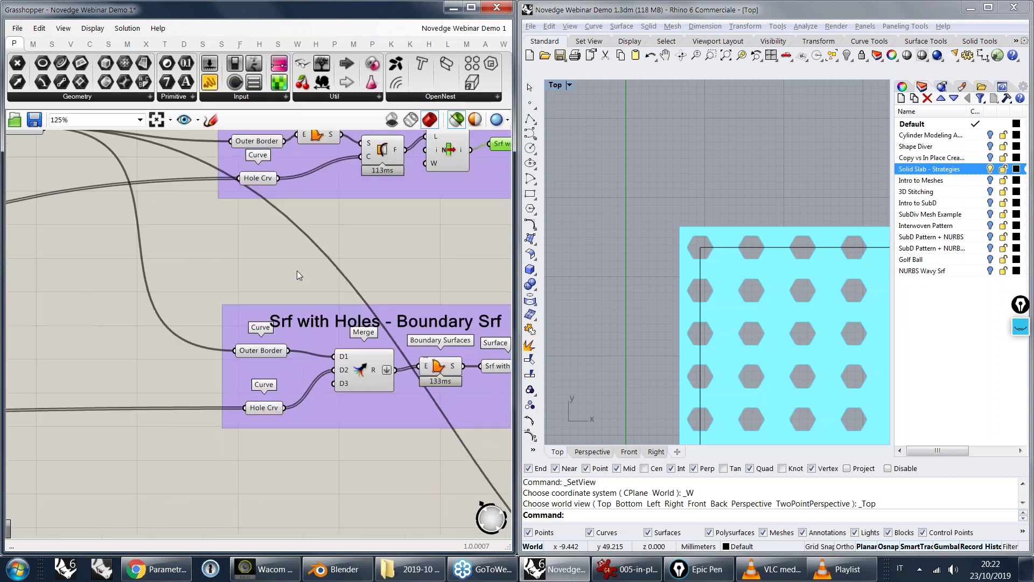
pyautogui.click(270, 351)
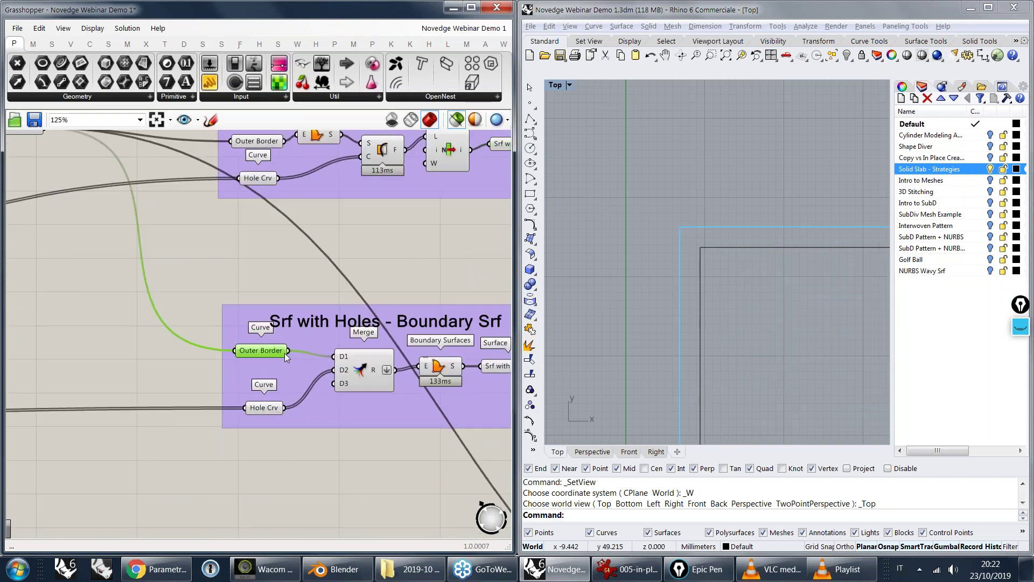
pyautogui.scroll(2, 283, 356)
pyautogui.keyDown('shift'); pyautogui.click(263, 446); pyautogui.keyUp('shift')
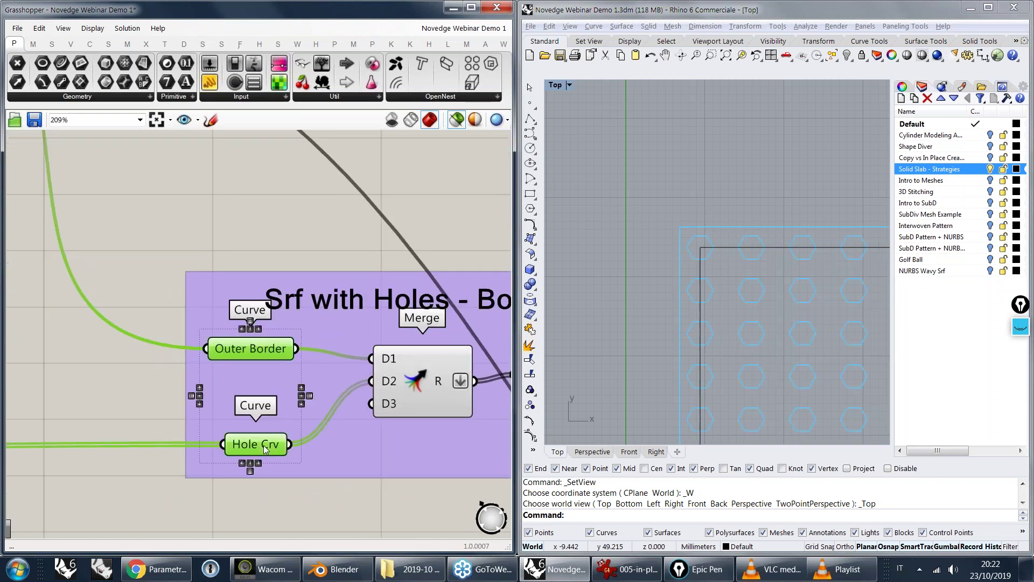
pyautogui.moveTo(447, 357); pyautogui.dragTo(262, 331, button='right')
pyautogui.keyDown('shift'); pyautogui.click(263, 331); pyautogui.keyUp('shift')
pyautogui.moveTo(335, 321); pyautogui.dragTo(264, 318, button='right')
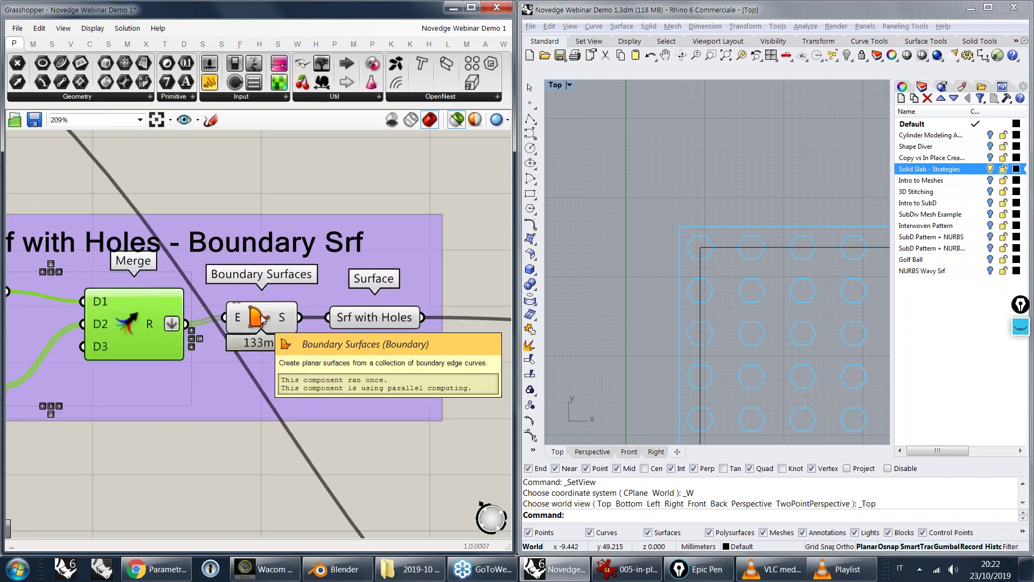
# - Preview the Boundary Surfaces result, inspect its Edges input and Surfaces output, and compare the layout with the Split group above
pyautogui.click(264, 317)
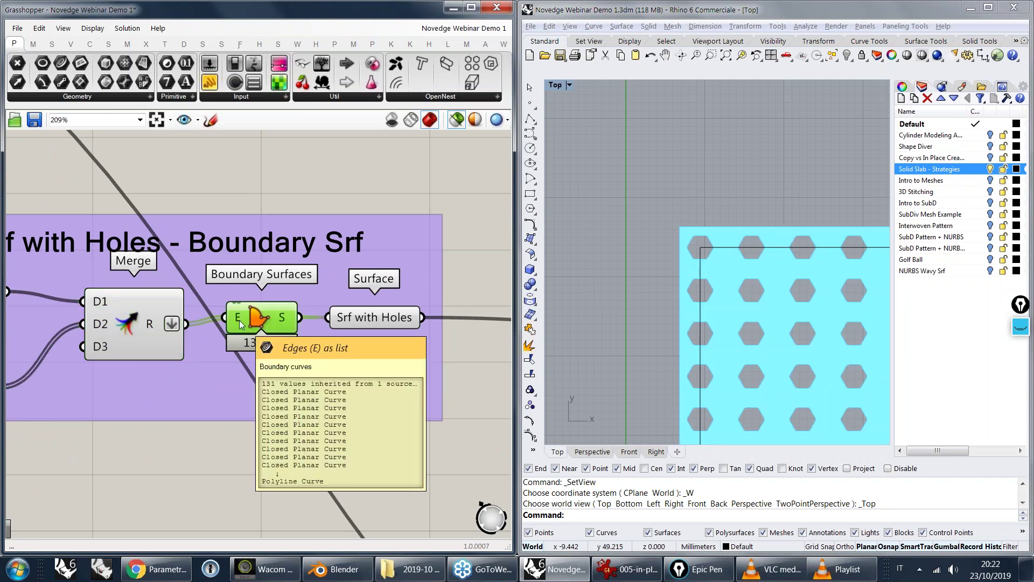
pyautogui.moveTo(293, 308)
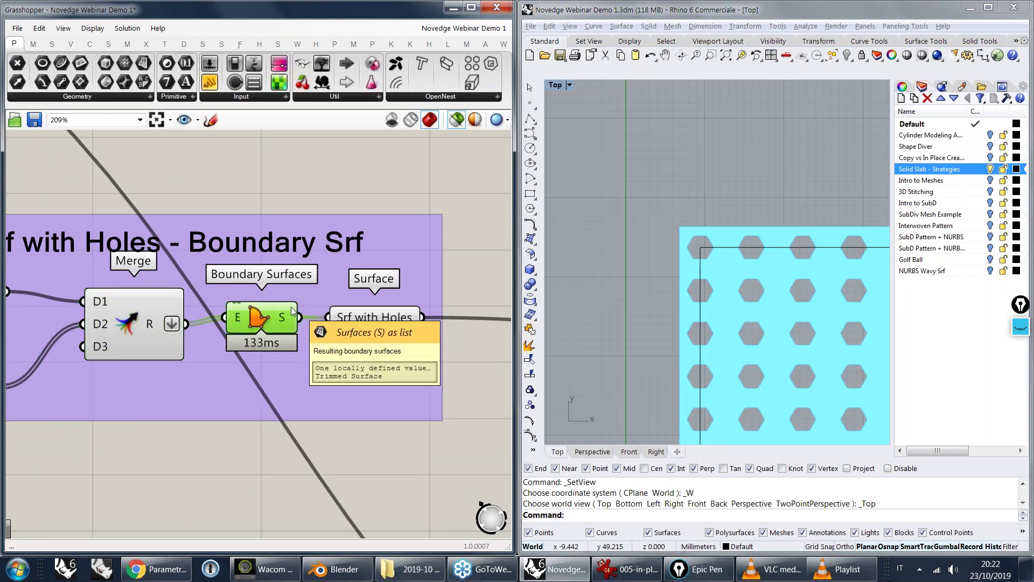
pyautogui.moveTo(303, 307); pyautogui.dragTo(311, 325, button='right')
pyautogui.scroll(-3, 310, 326)
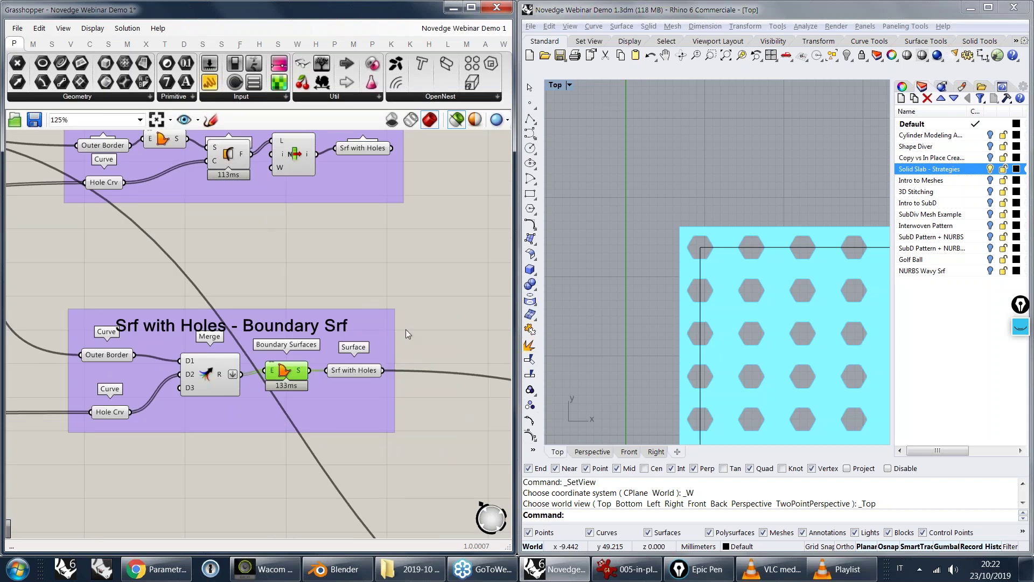
pyautogui.moveTo(274, 238); pyautogui.dragTo(308, 315, button='right')
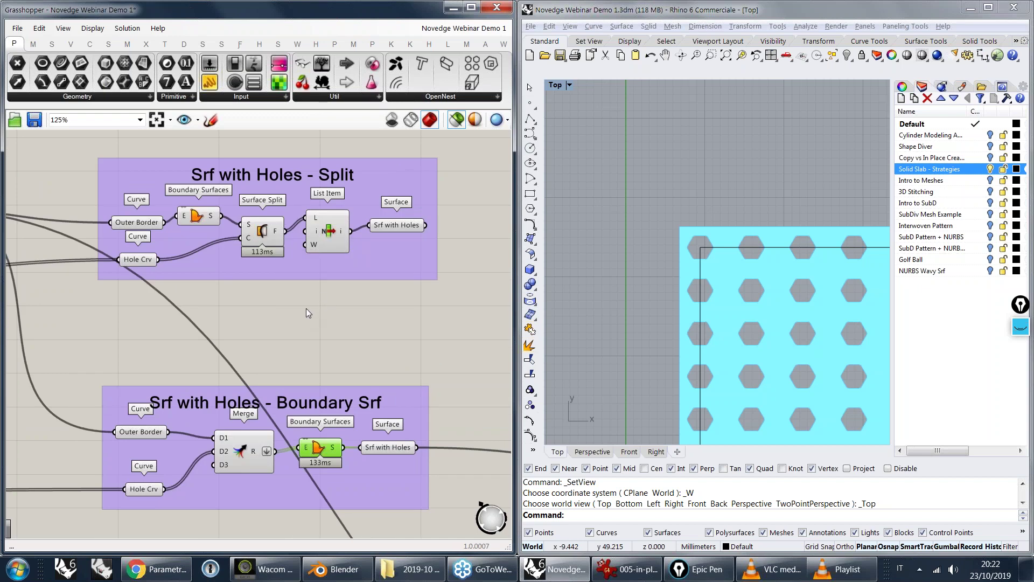
pyautogui.moveTo(340, 392); pyautogui.dragTo(320, 386, button='right')
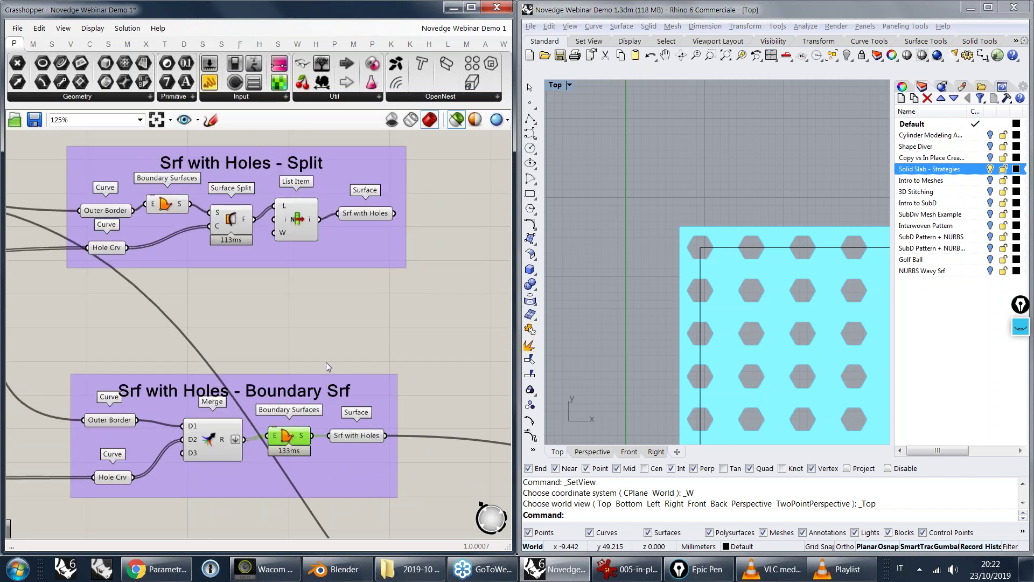
# - Draw a circle of about 6 mm radius above the slab, make a planar surface from it, and delete the circle curve
pyautogui.click(531, 148)
pyautogui.click(682, 140)
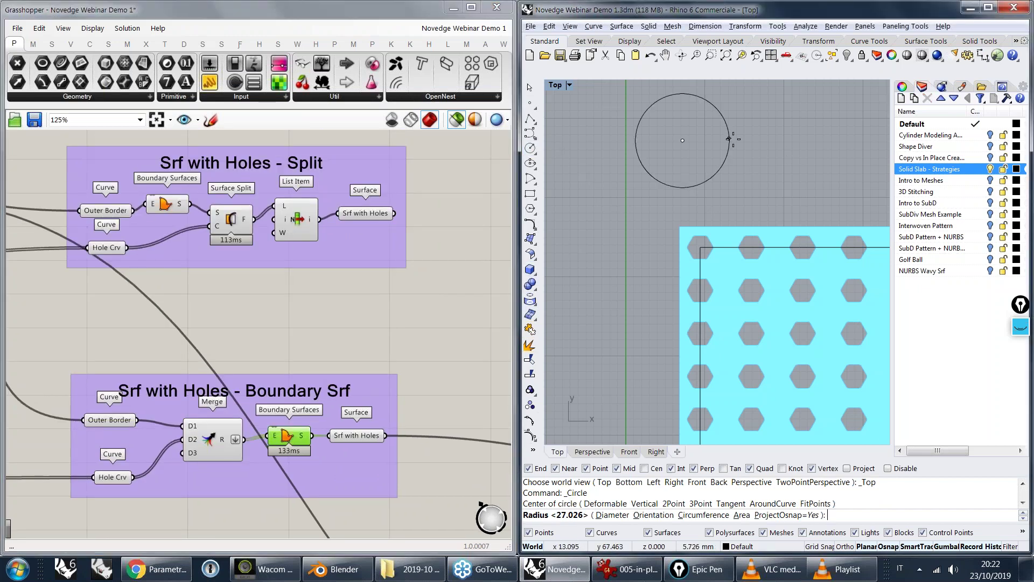
pyautogui.click(733, 138)
pyautogui.moveTo(742, 130); pyautogui.dragTo(733, 176, button='right')
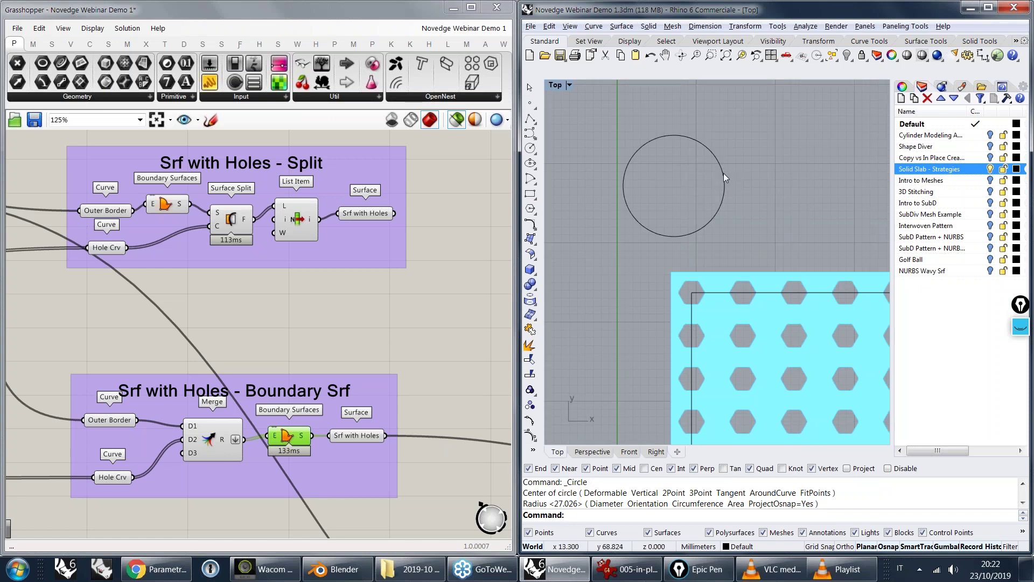
pyautogui.click(714, 154)
pyautogui.write('ps')
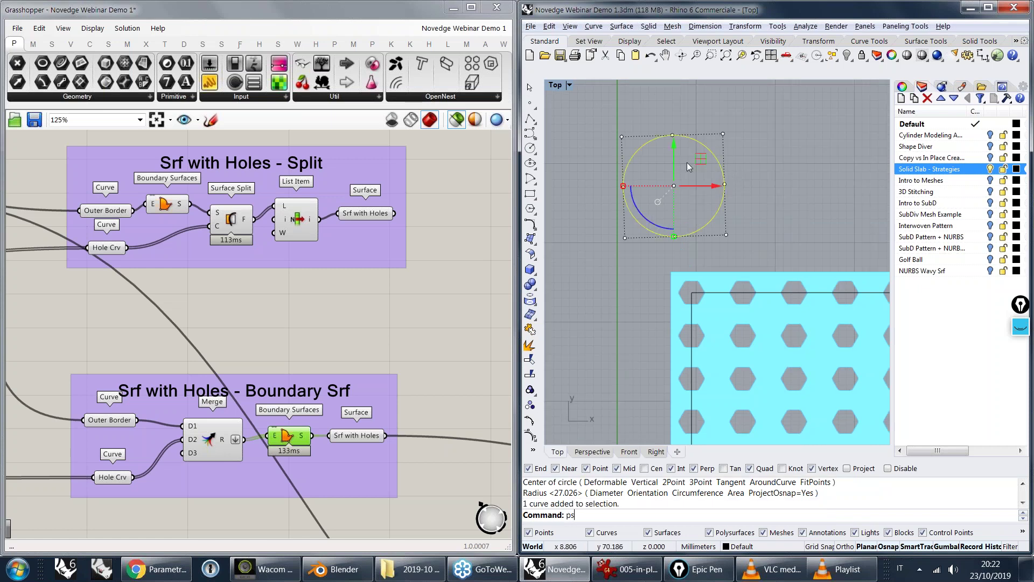
pyautogui.press('Return')
pyautogui.press('Delete')
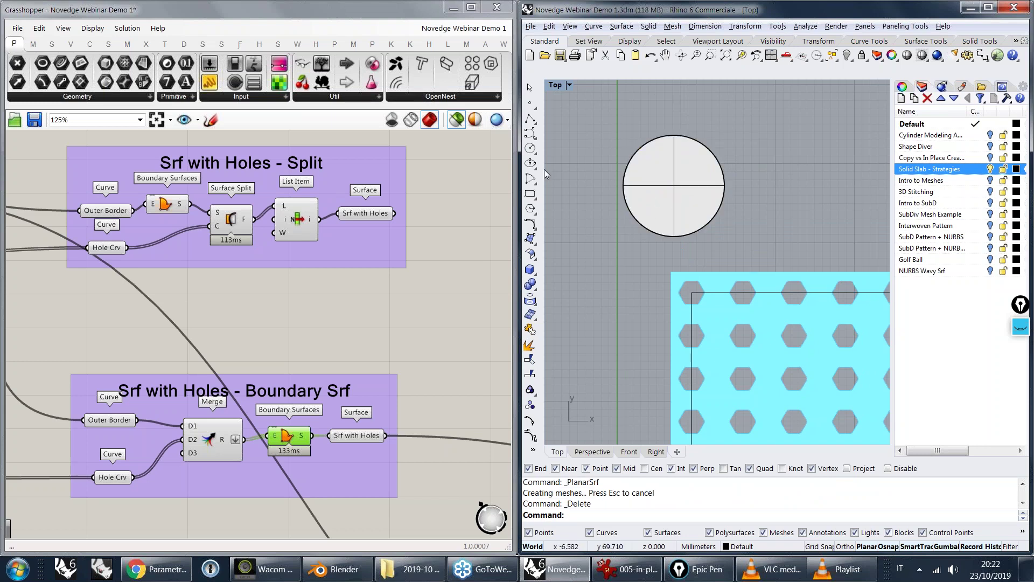
# - Draw a slanted single-segment polyline crossing the whole disc surface and extending past both sides
pyautogui.click(530, 119)
pyautogui.click(590, 159)
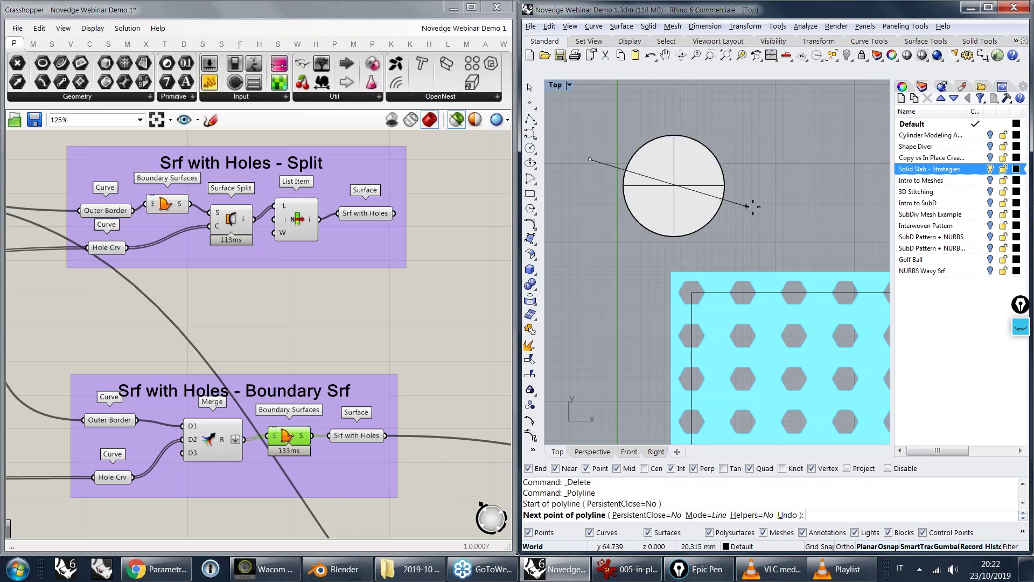
pyautogui.click(763, 208)
pyautogui.press('Return')
# - Split the disc surface with the slanted line
pyautogui.click(703, 163)
pyautogui.write('s')
pyautogui.press('Return')
pyautogui.click(747, 204)
pyautogui.press('Return')
# - Check the split by selecting the upper and lower parts of the disc in turn
pyautogui.click(710, 192)
pyautogui.click(740, 148)
pyautogui.click(694, 158)
pyautogui.click(690, 218)
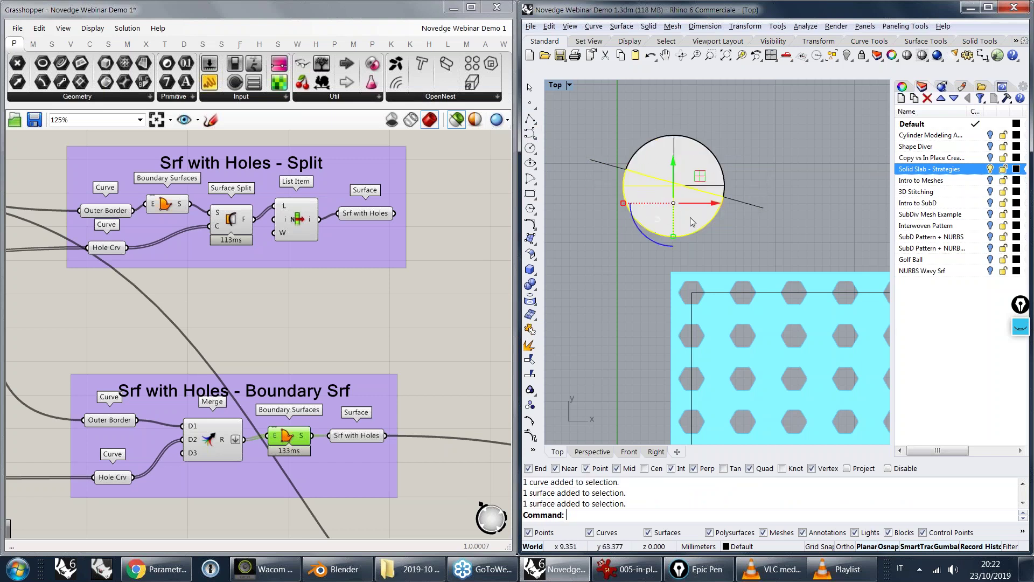
pyautogui.click(695, 153)
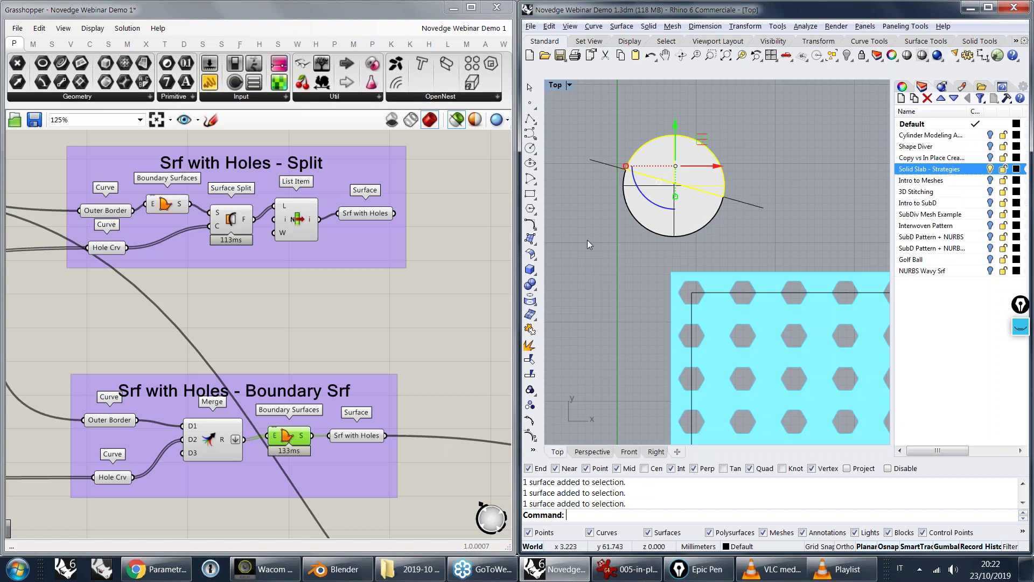
# - List the Surface Split fragments in a temporary panel above the Split group, and delete that panel
pyautogui.moveTo(387, 225); pyautogui.dragTo(279, 247, button='right')
pyautogui.moveTo(207, 86); pyautogui.dragTo(257, 159)
pyautogui.click(257, 163)
pyautogui.moveTo(145, 241); pyautogui.dragTo(204, 158)
pyautogui.moveTo(218, 174); pyautogui.dragTo(217, 243, button='right')
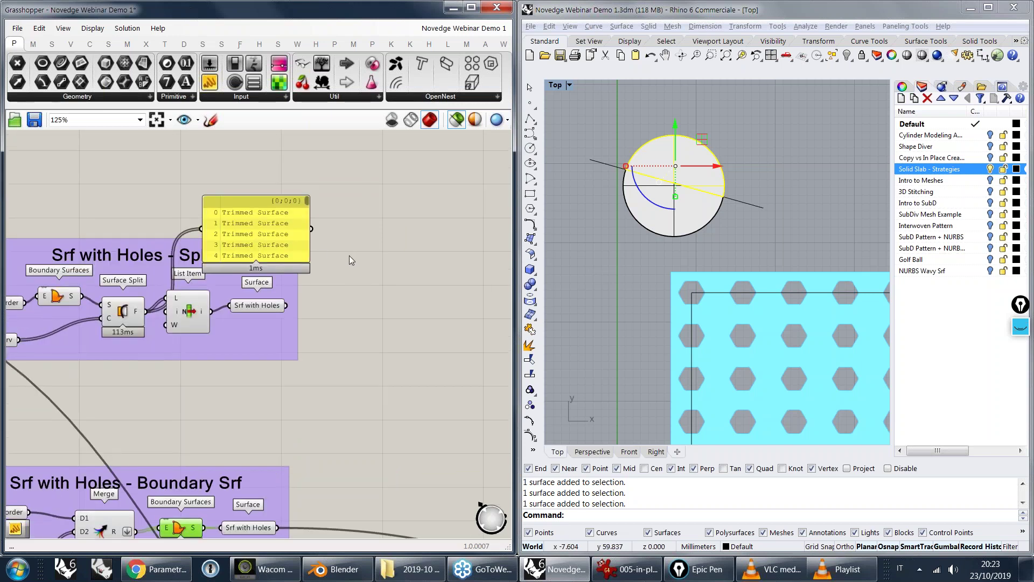
pyautogui.click(273, 216)
pyautogui.press('Delete')
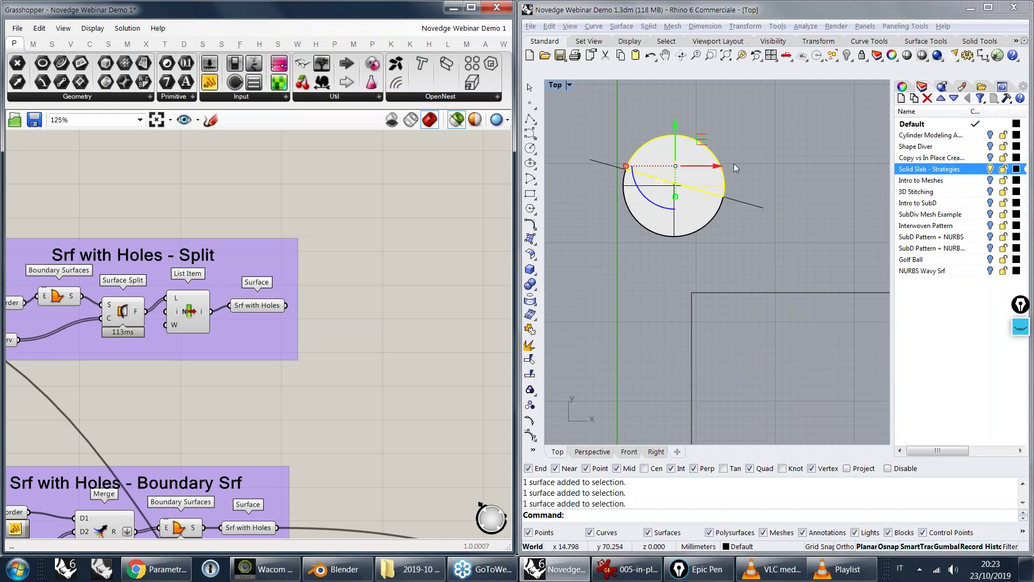
# - Preview the Boundary Surfaces result again and bring both Srf with Holes groups into view for comparison
pyautogui.moveTo(231, 406); pyautogui.dragTo(315, 254, button='right')
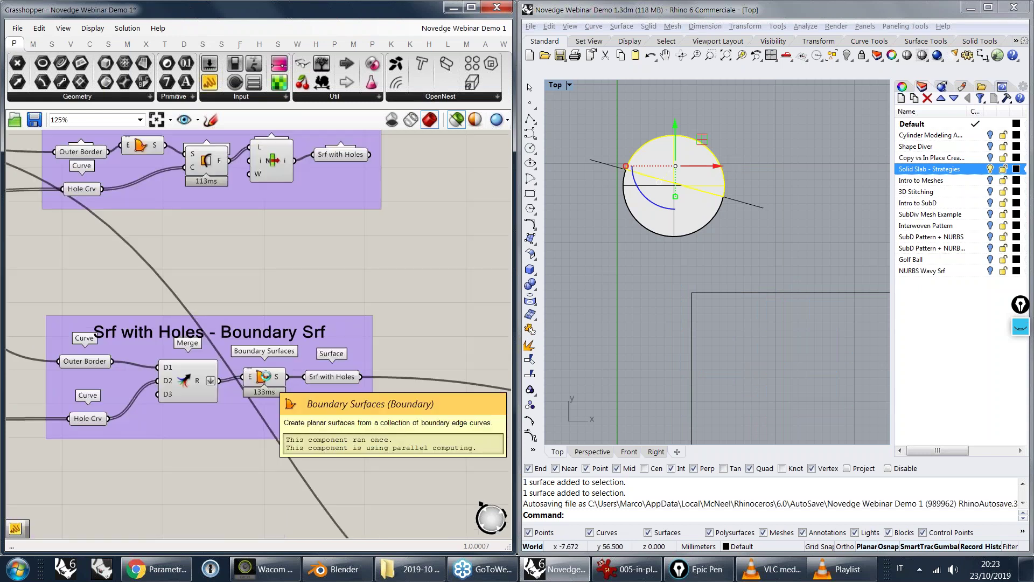
pyautogui.click(262, 379)
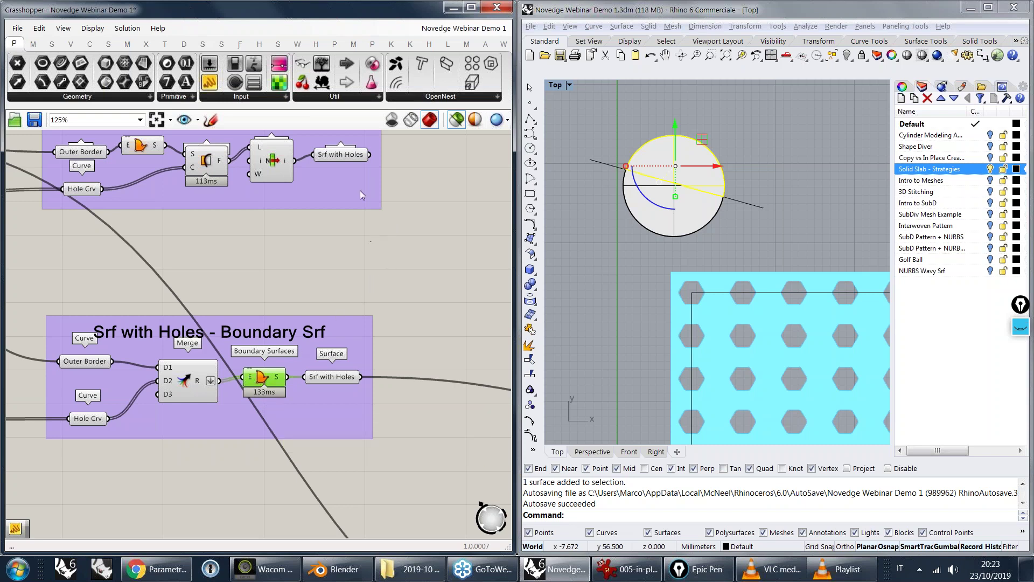
pyautogui.moveTo(352, 155)
pyautogui.moveTo(355, 173); pyautogui.dragTo(360, 250, button='right')
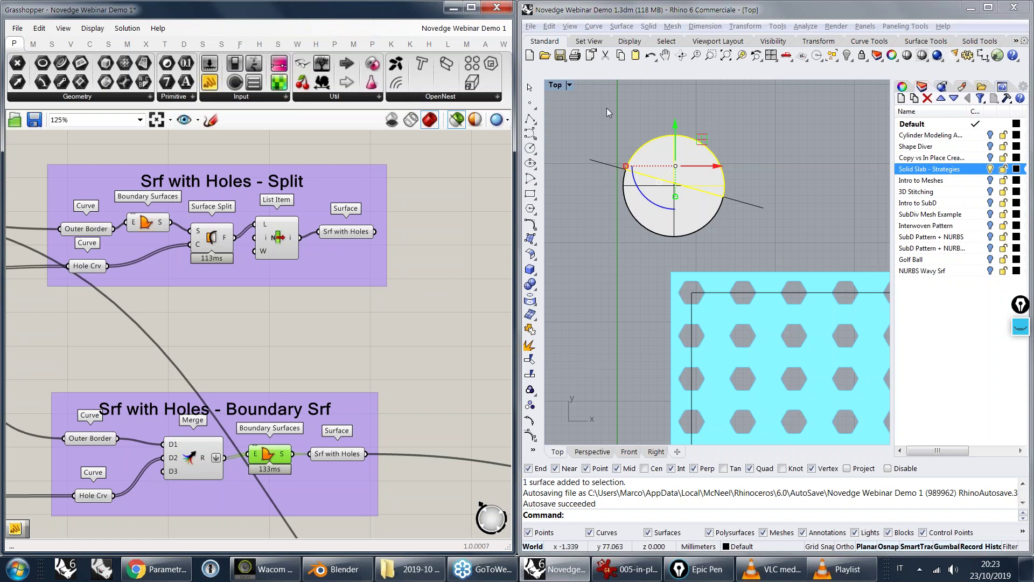
# - Move the upper part of the split disc slightly upward, away from the lower part, and clear the selection
pyautogui.moveTo(607, 107); pyautogui.dragTo(735, 246)
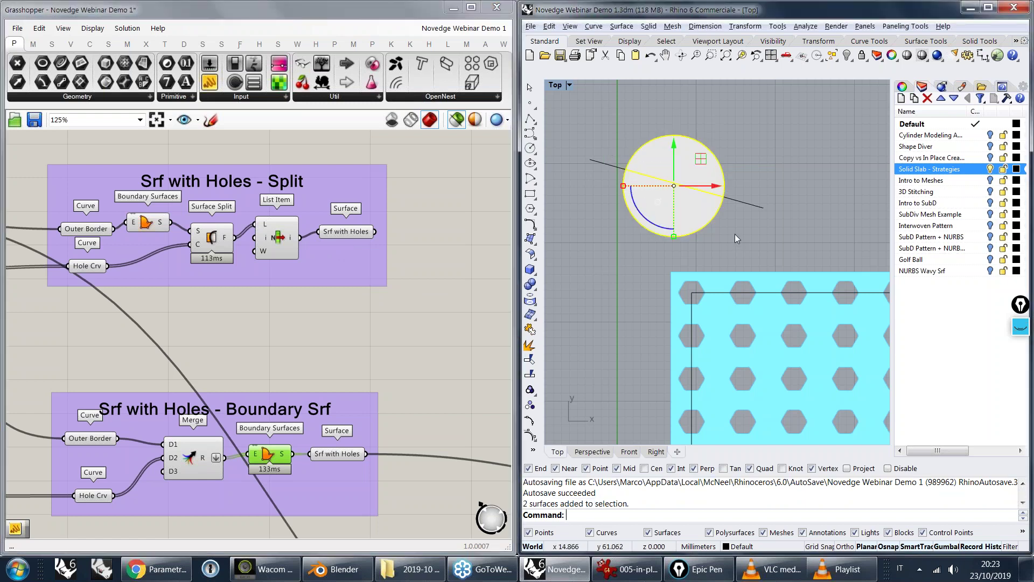
pyautogui.press('Escape')
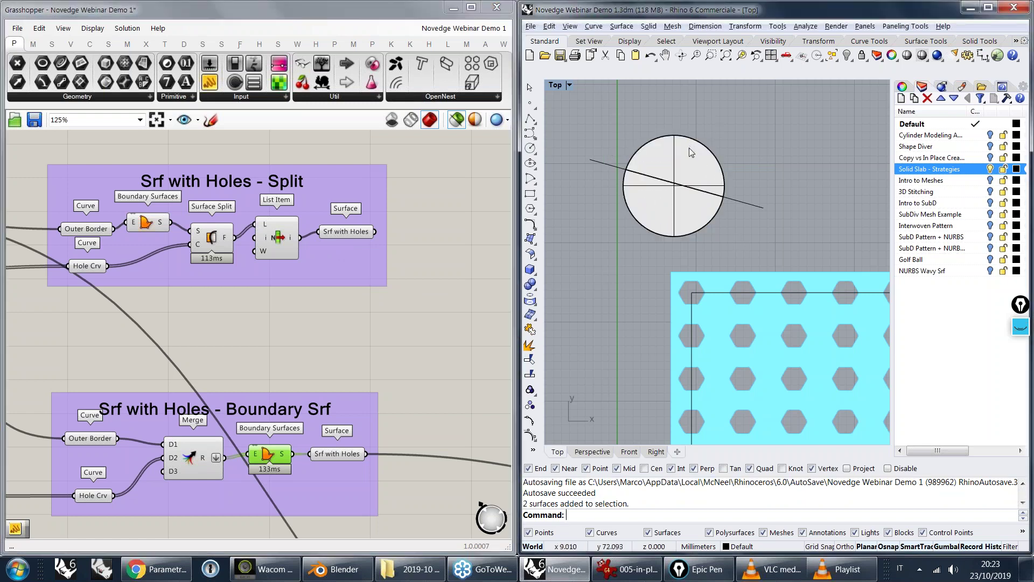
pyautogui.click(692, 154)
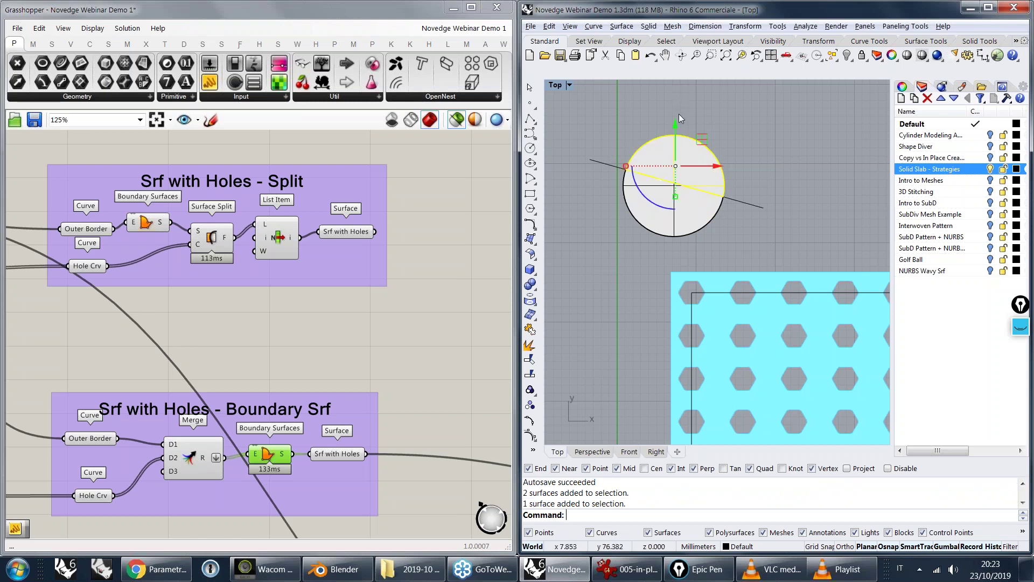
pyautogui.moveTo(675, 131); pyautogui.dragTo(673, 218)
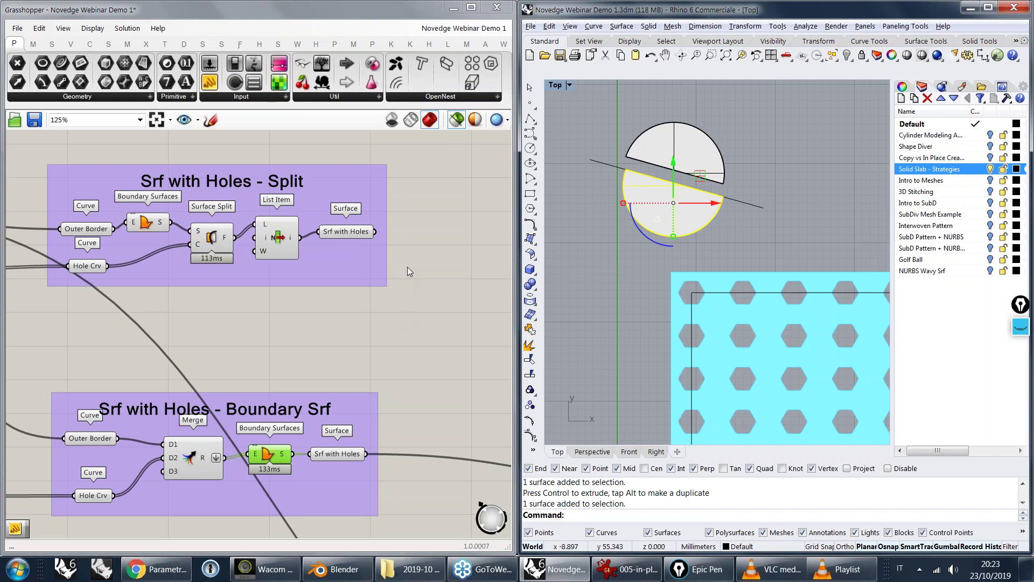
pyautogui.click(742, 168)
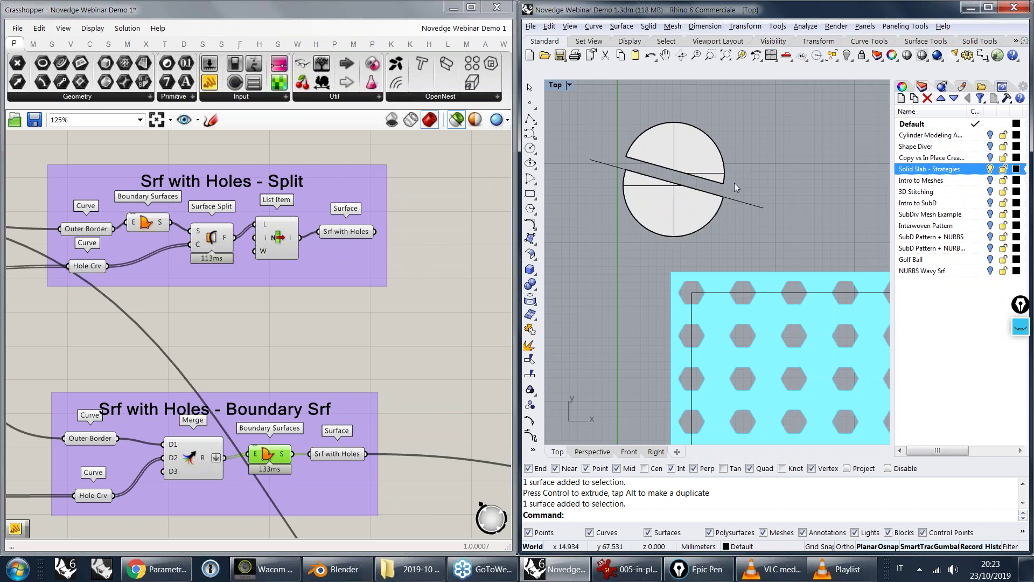
# - Review the Outer Border groups and follow their wires to the two Srf with Holes groups
pyautogui.moveTo(268, 300); pyautogui.dragTo(241, 211, button='right')
pyautogui.moveTo(320, 451); pyautogui.dragTo(260, 386, button='right')
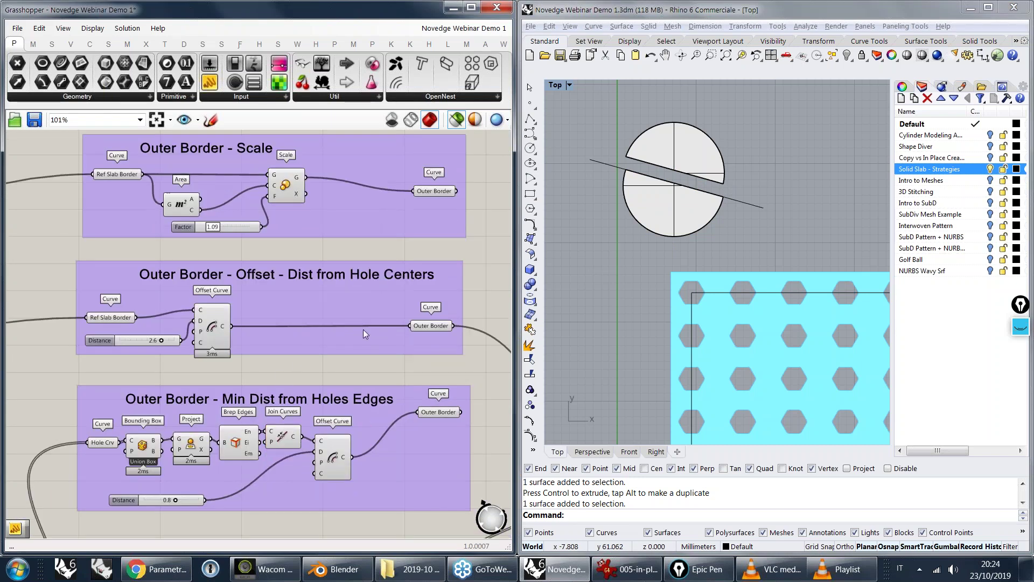
pyautogui.moveTo(365, 329); pyautogui.dragTo(40, 306, button='right')
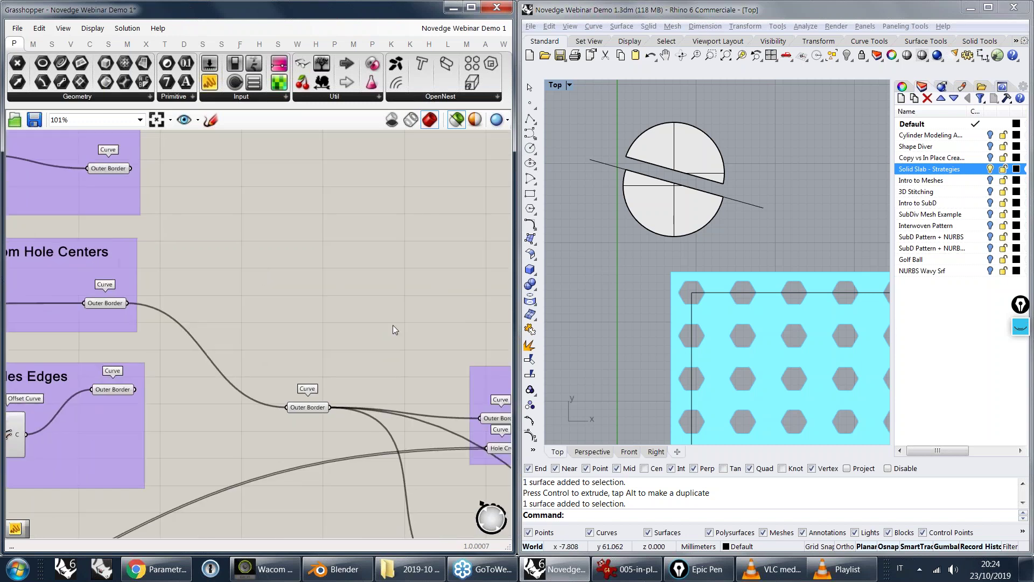
pyautogui.moveTo(392, 325); pyautogui.dragTo(270, 299, button='right')
pyautogui.moveTo(399, 302); pyautogui.dragTo(310, 282, button='right')
pyautogui.moveTo(496, 376); pyautogui.dragTo(380, 343, button='right')
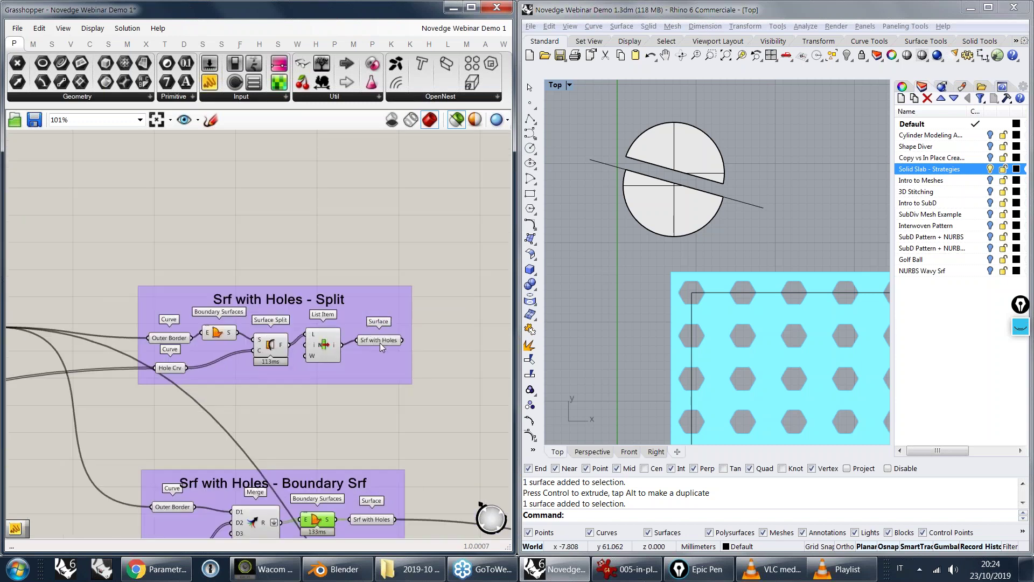
pyautogui.moveTo(460, 354); pyautogui.dragTo(363, 288, button='right')
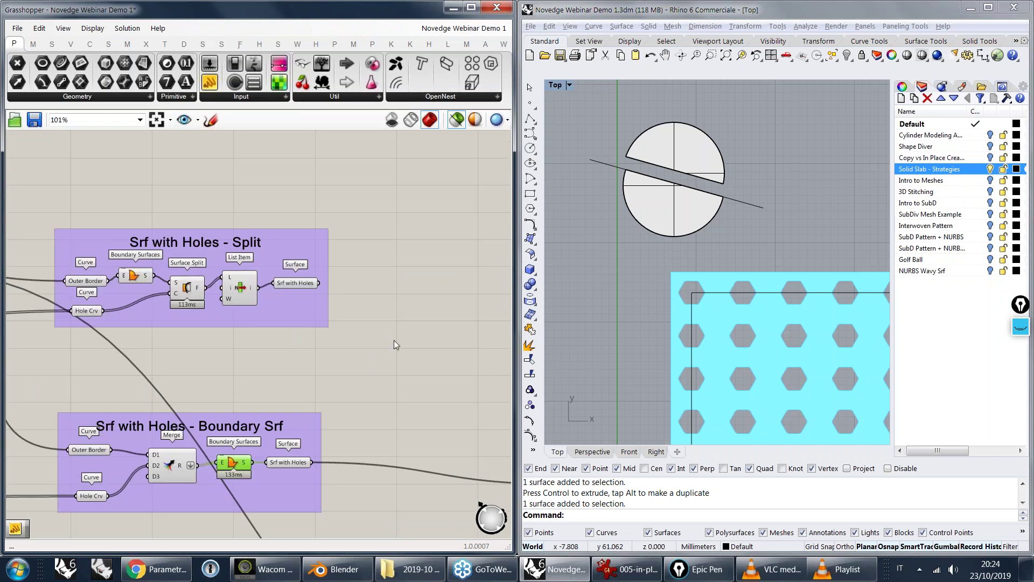
# - Examine the two separate disc parts and the slanted splitting line by selecting each in turn
pyautogui.click(693, 150)
pyautogui.click(666, 213)
pyautogui.click(644, 269)
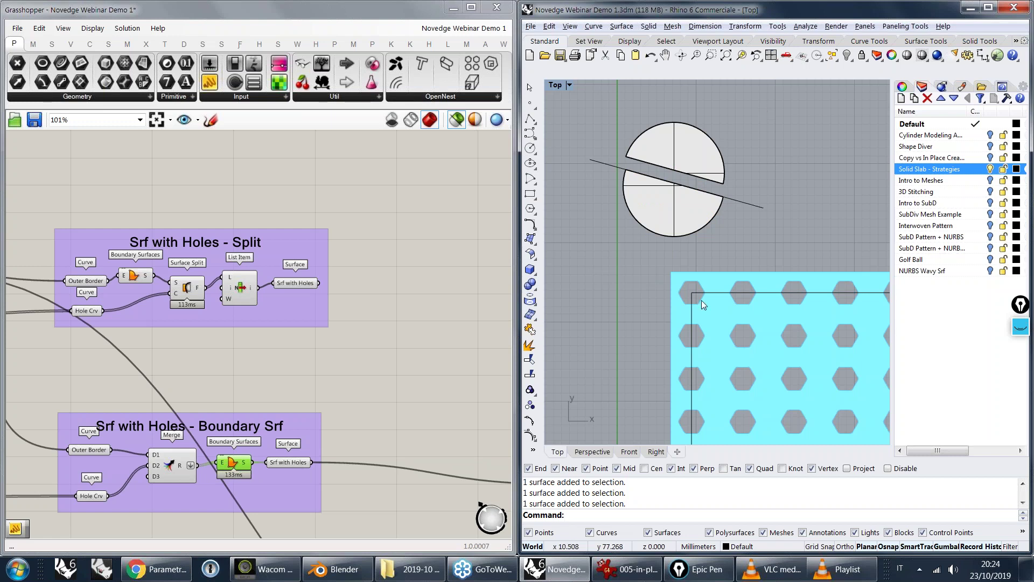
pyautogui.click(758, 208)
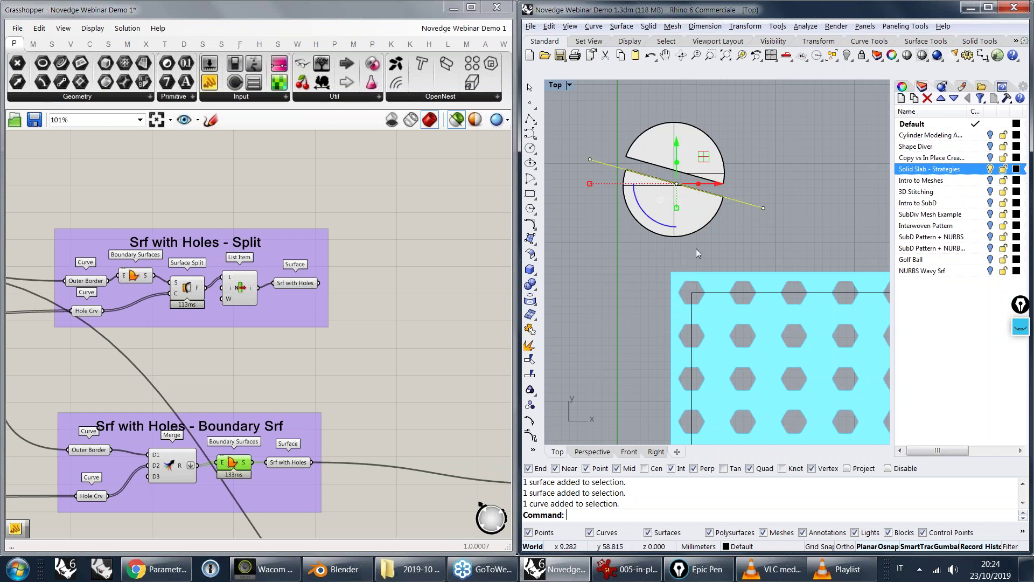
pyautogui.click(741, 235)
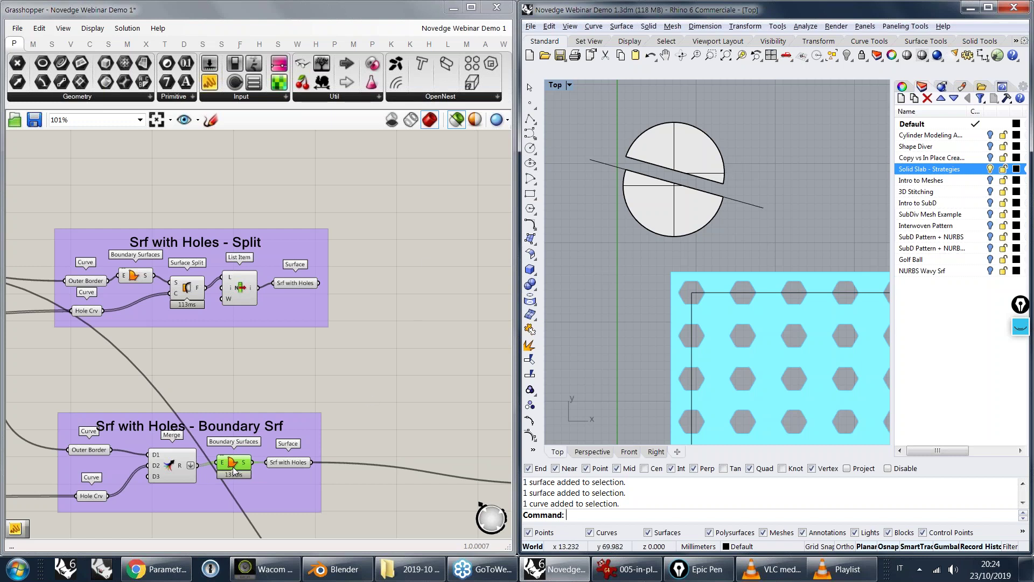
# - Preview the Srf with Holes output of the Boundary Srf group and follow its wire to the solid extrusion group
pyautogui.click(288, 460)
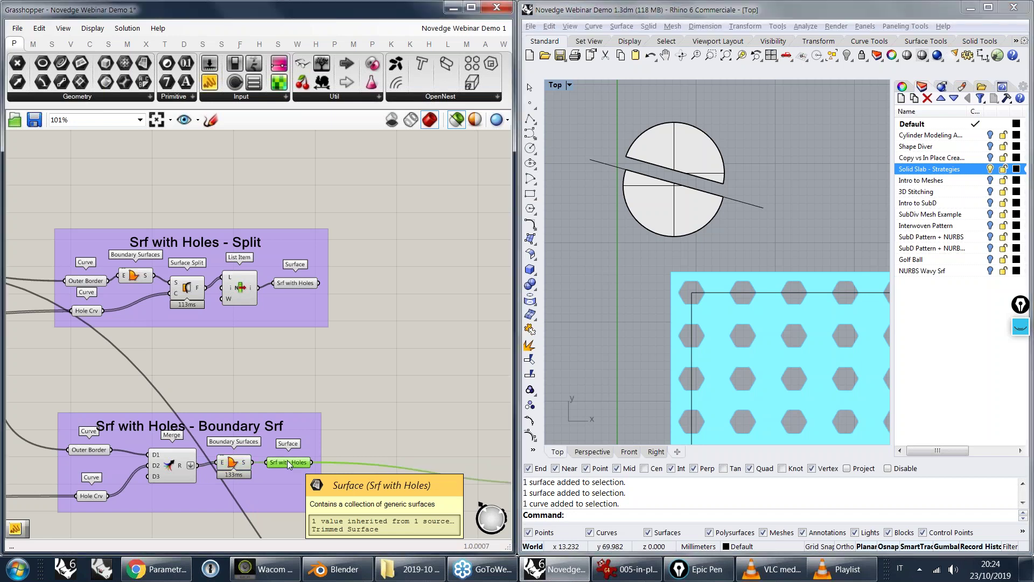
pyautogui.moveTo(287, 460); pyautogui.dragTo(273, 453, button='right')
pyautogui.moveTo(405, 385); pyautogui.dragTo(386, 314, button='right')
pyautogui.moveTo(429, 384); pyautogui.dragTo(345, 365, button='right')
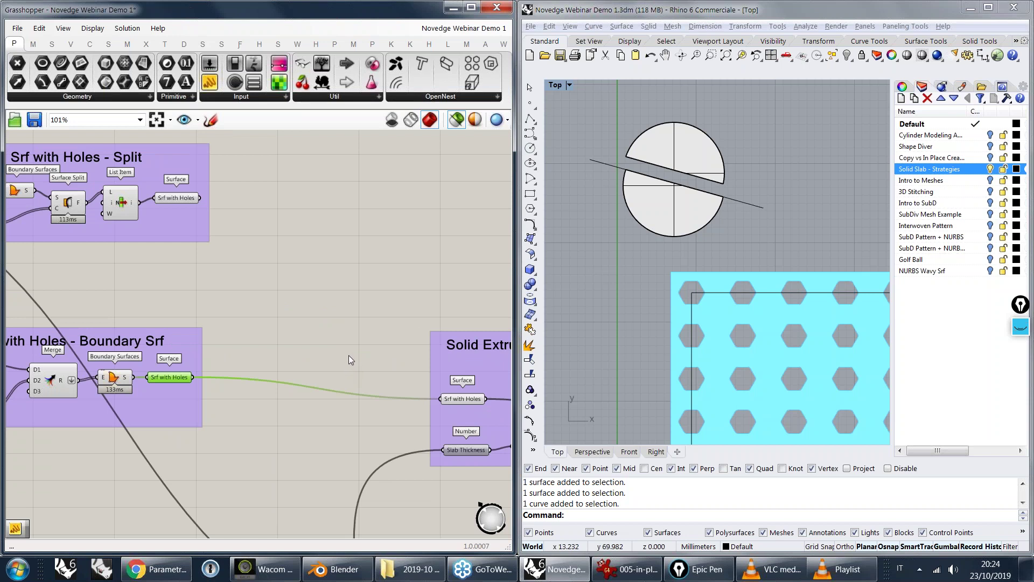
# - Preview the Extrude component of the Solid Extrusion group and examine the perforated slab in the Perspective view
pyautogui.moveTo(343, 348)
pyautogui.mouseDown(button='right')
pyautogui.moveTo(328, 337)
pyautogui.moveTo(331, 344)
pyautogui.mouseUp(button='right')
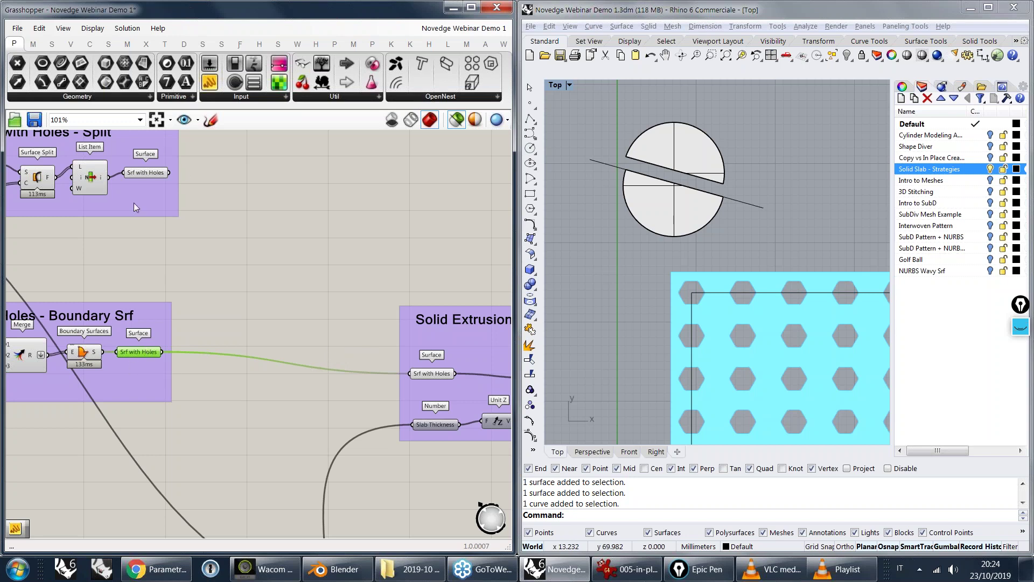
pyautogui.moveTo(282, 390); pyautogui.dragTo(134, 324, button='right')
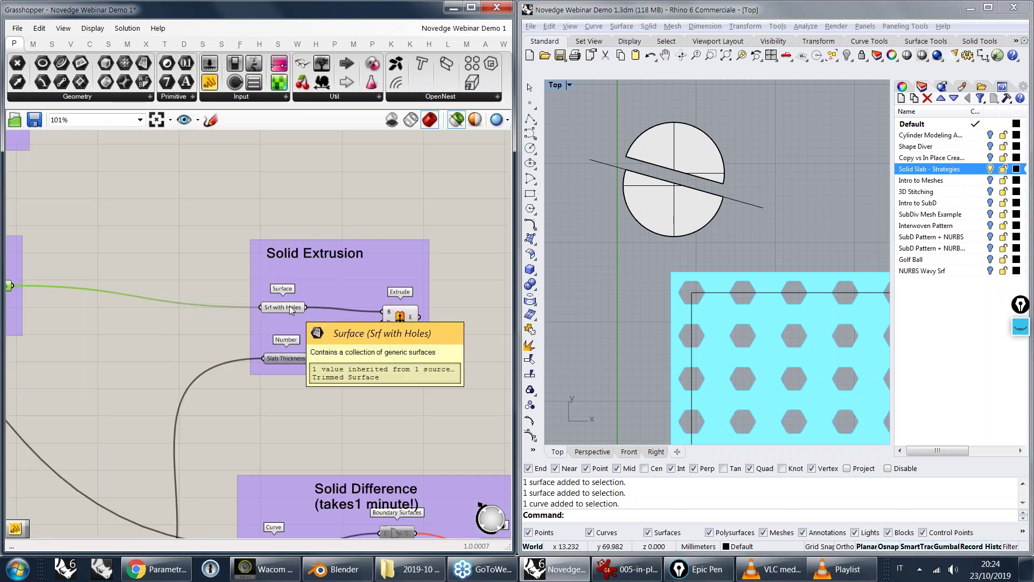
pyautogui.moveTo(282, 307); pyautogui.dragTo(209, 271, button='right')
pyautogui.moveTo(99, 535); pyautogui.dragTo(145, 490, button='right')
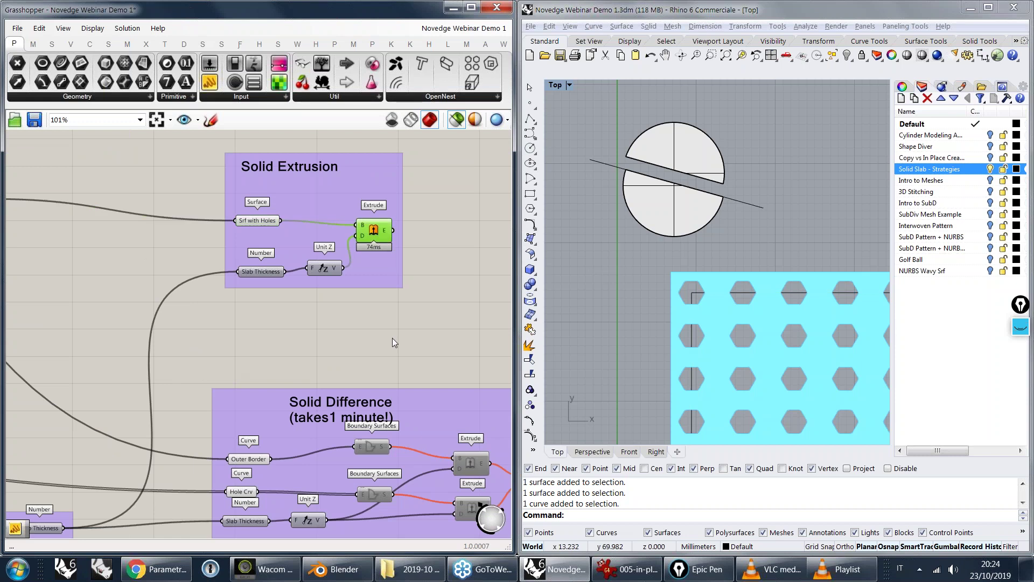
pyautogui.click(637, 245)
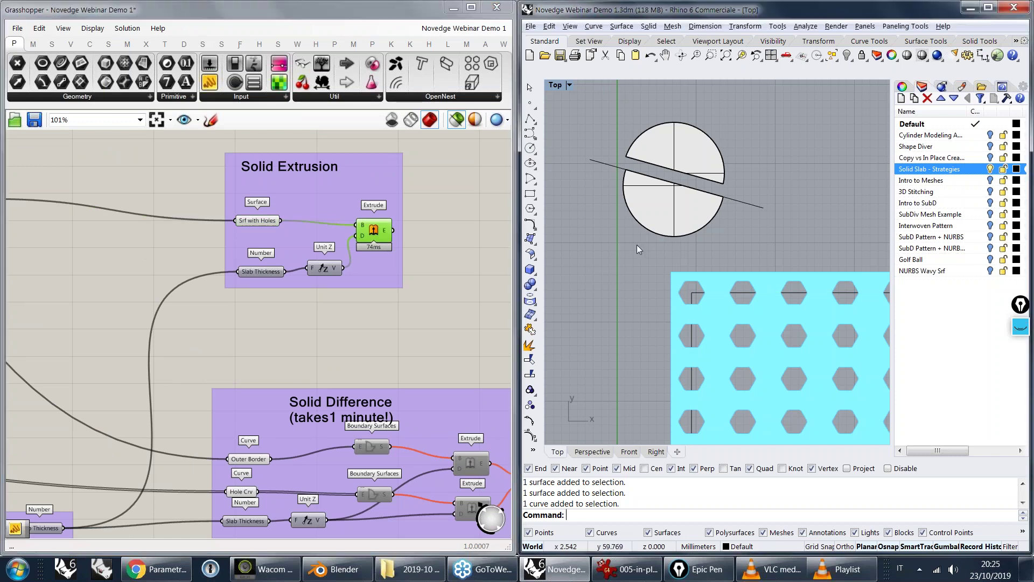
pyautogui.hotkey('ctrl', 'F4')
pyautogui.moveTo(637, 244); pyautogui.dragTo(711, 242, button='right')
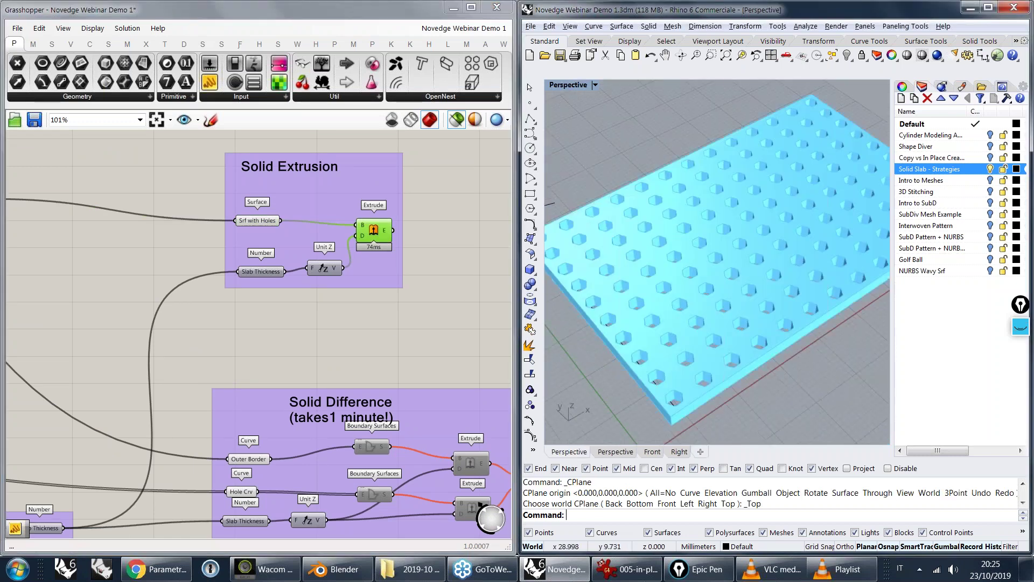
pyautogui.scroll(5, 748, 307)
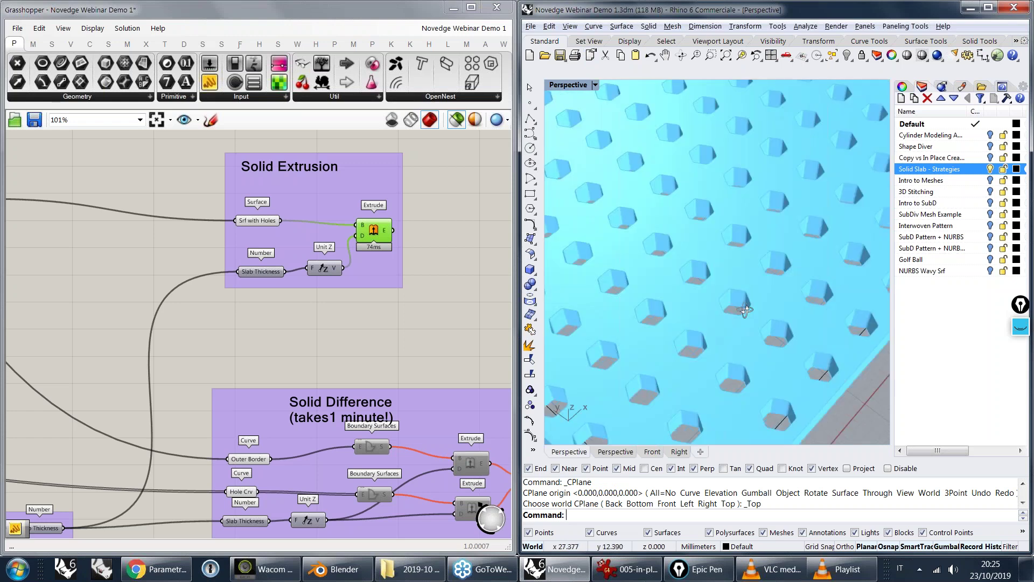
pyautogui.moveTo(746, 311); pyautogui.dragTo(752, 304, button='right')
# - Enable the two Boundary Surfaces and two Extrude components in the Solid Difference group
pyautogui.moveTo(338, 472); pyautogui.dragTo(255, 305, button='right')
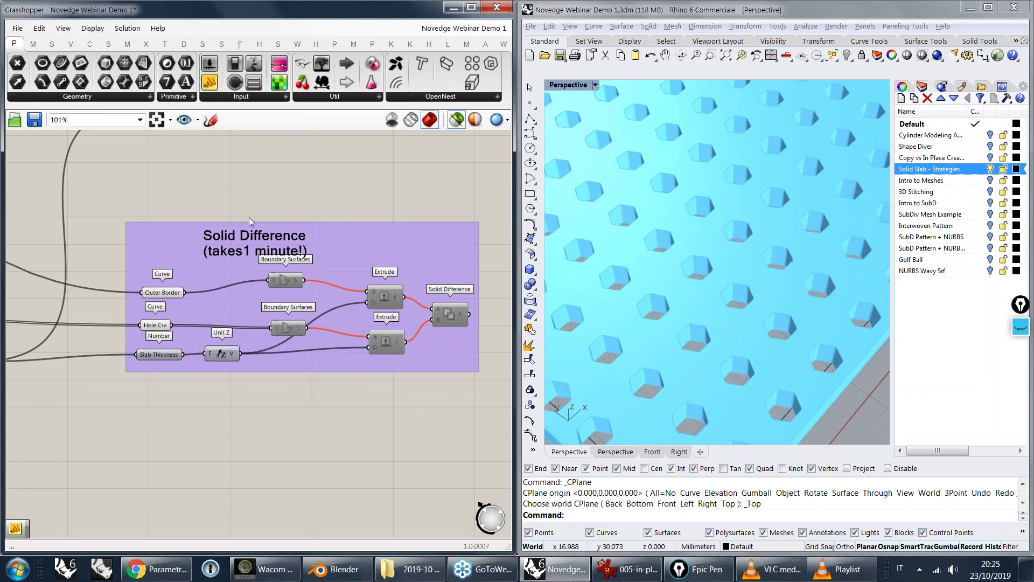
pyautogui.moveTo(242, 189); pyautogui.dragTo(171, 174)
pyautogui.moveTo(110, 189); pyautogui.dragTo(214, 392)
pyautogui.moveTo(238, 192); pyautogui.dragTo(410, 352)
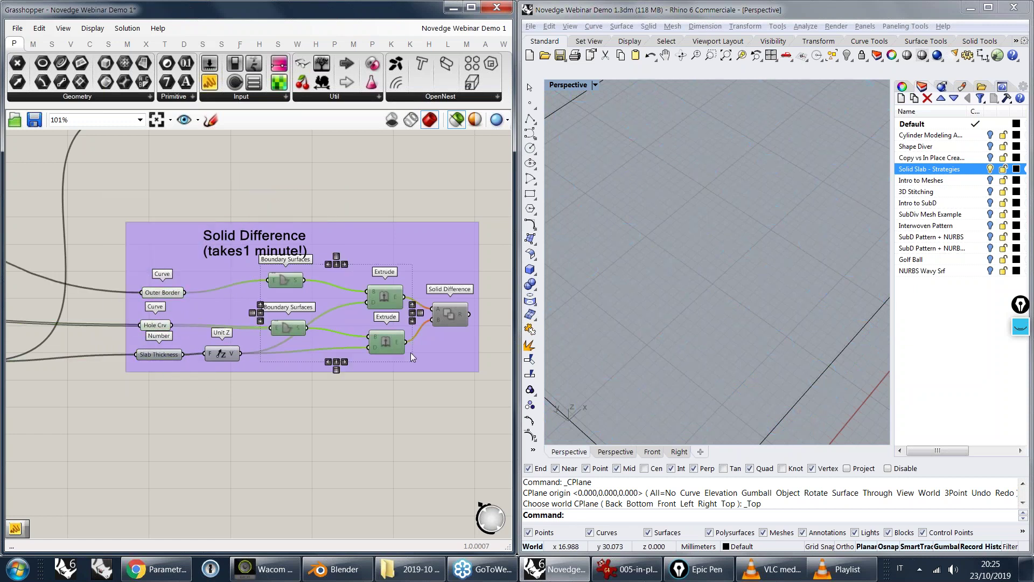
pyautogui.middleClick(399, 329)
pyautogui.click(434, 328)
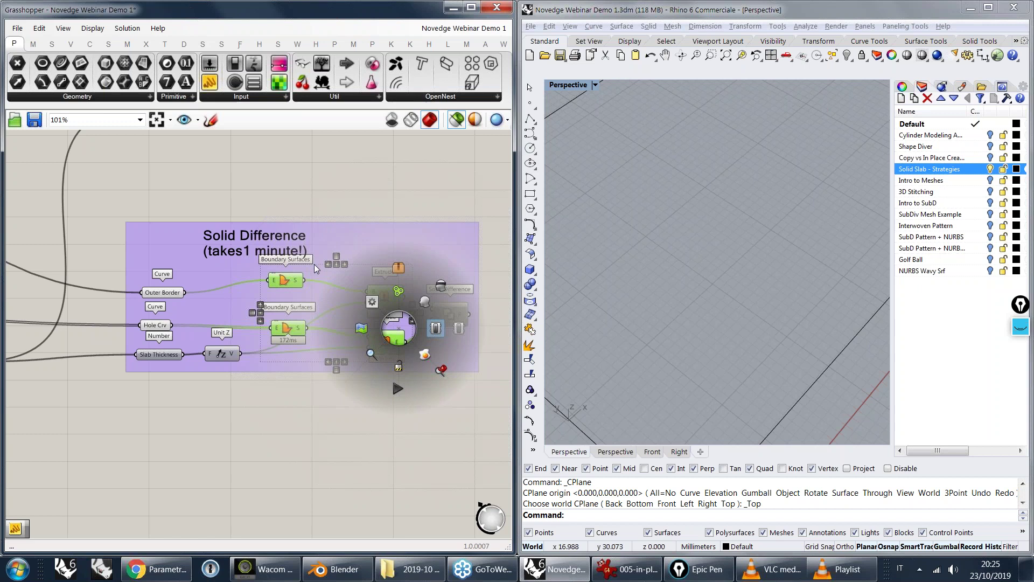
# - Preview both Boundary Surfaces components together and each Extrude component separately in the Solid Difference group
pyautogui.click(285, 281)
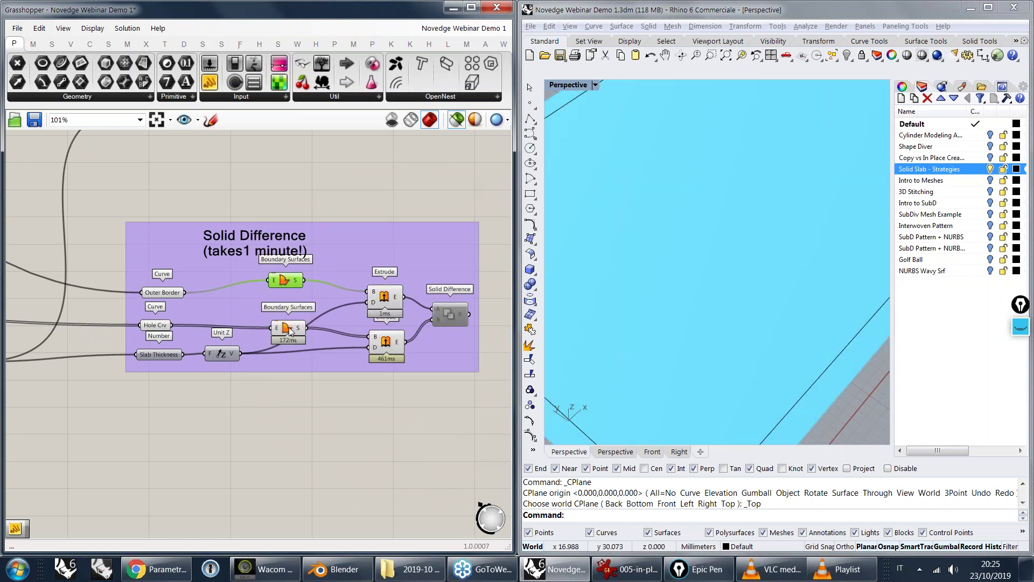
pyautogui.keyDown('shift'); pyautogui.click(289, 328); pyautogui.keyUp('shift')
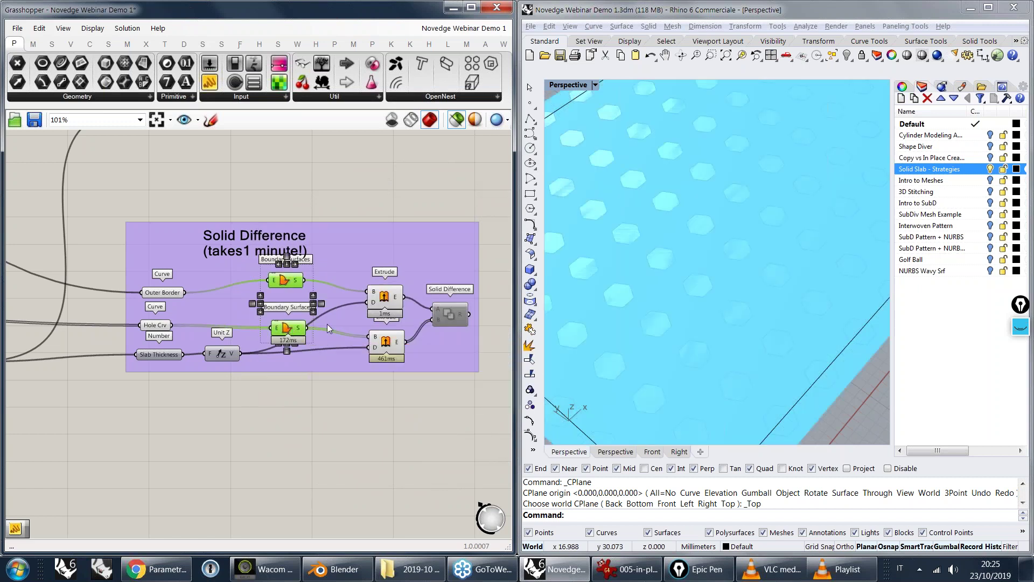
pyautogui.scroll(-7, 644, 305)
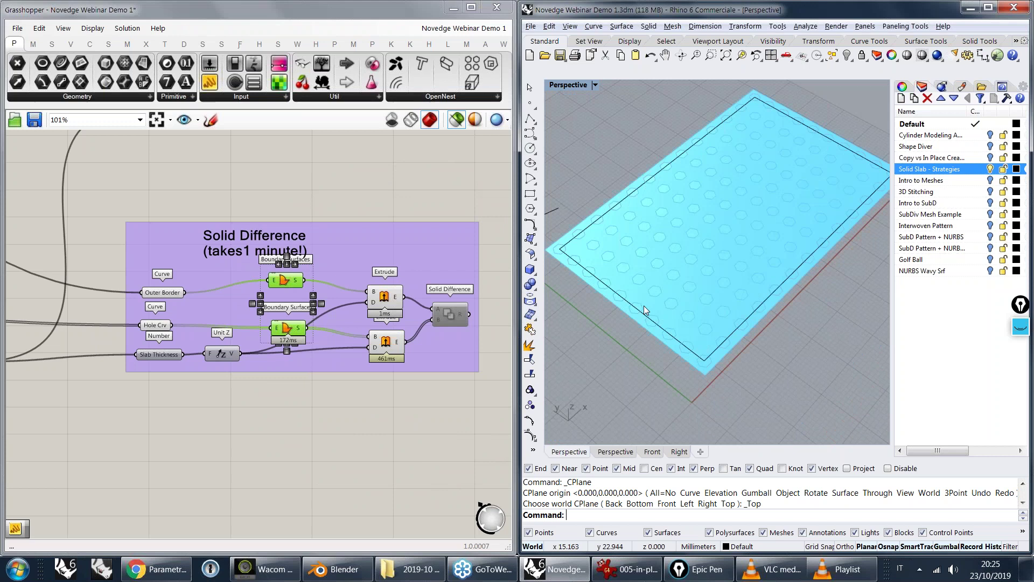
pyautogui.click(384, 297)
pyautogui.click(386, 345)
# - Switch to IrfanView to view the Solid Difference timing image, and return to Rhino and Grasshopper
pyautogui.moveTo(488, 305); pyautogui.dragTo(448, 313, button='right')
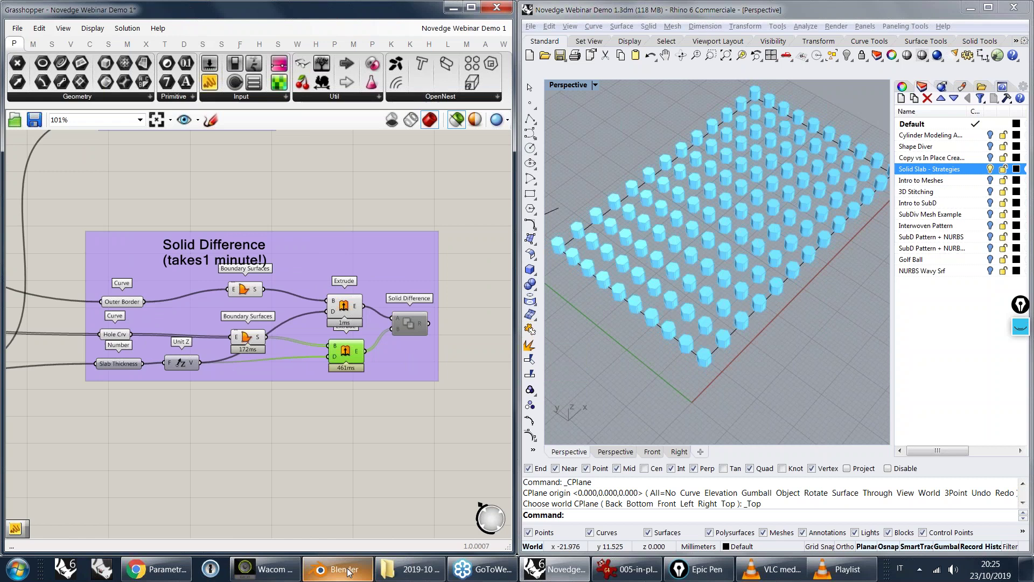
pyautogui.click(637, 572)
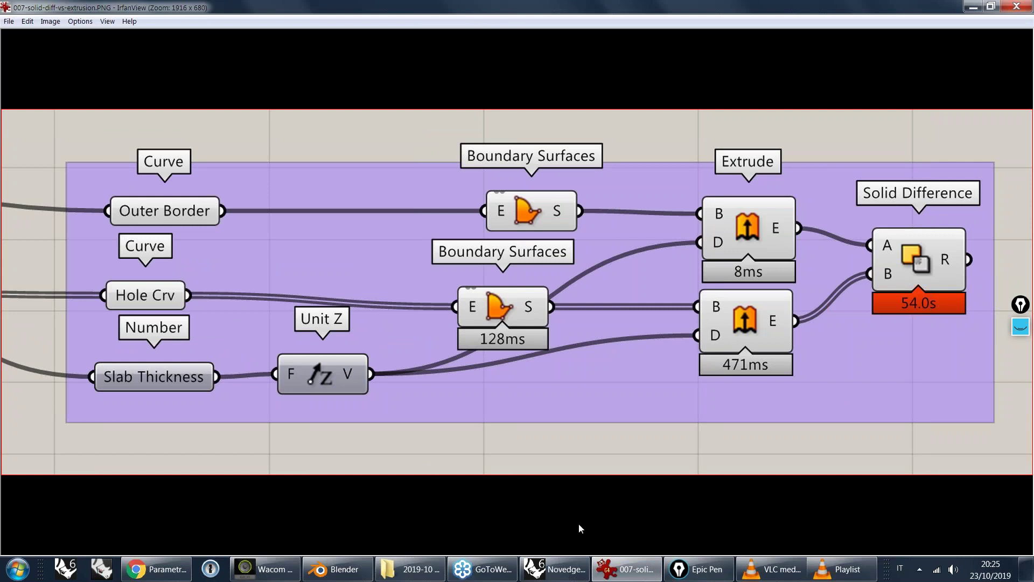
pyautogui.click(559, 578)
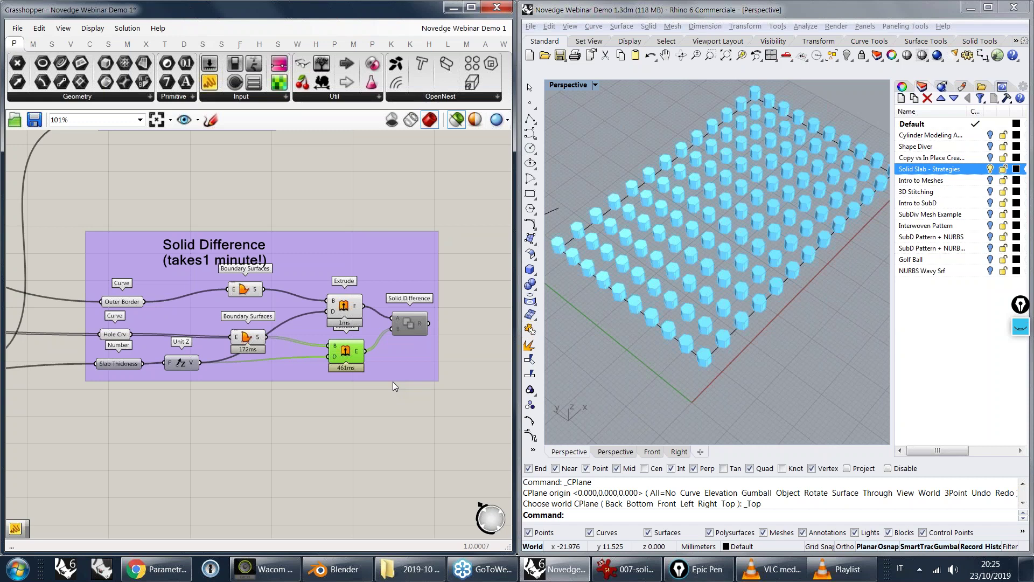
# - Preview the Outer Border's boundary surface and its extruded slab, examining the solid from several angles
pyautogui.moveTo(223, 286); pyautogui.dragTo(314, 302, button='right')
pyautogui.click(301, 290)
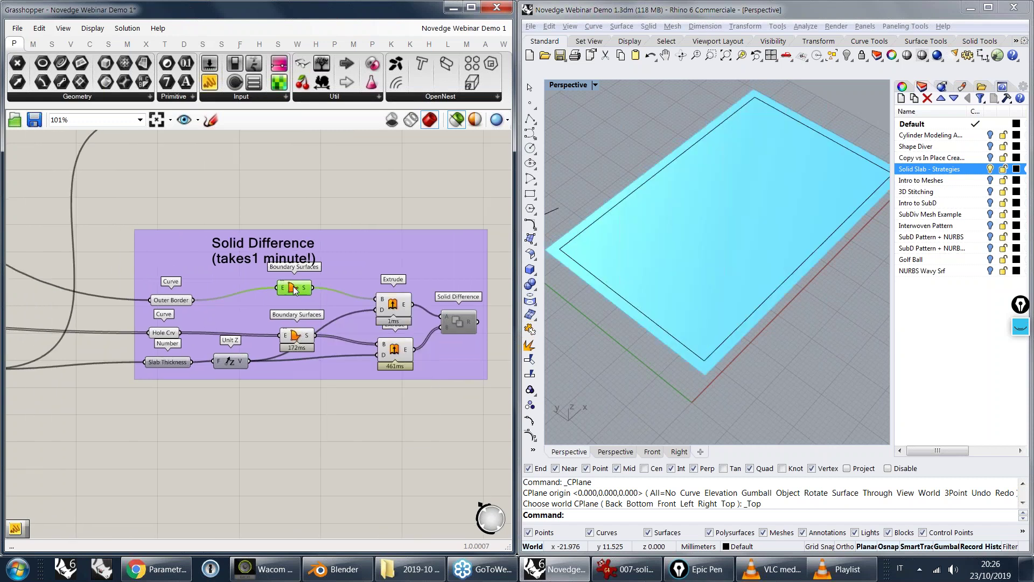
pyautogui.moveTo(791, 294); pyautogui.dragTo(764, 280, button='right')
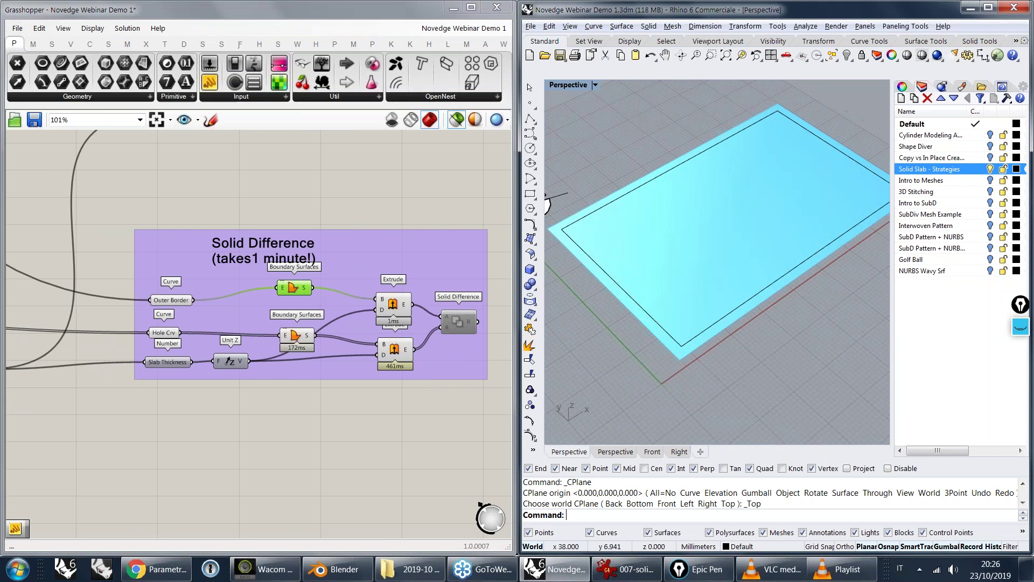
pyautogui.click(394, 305)
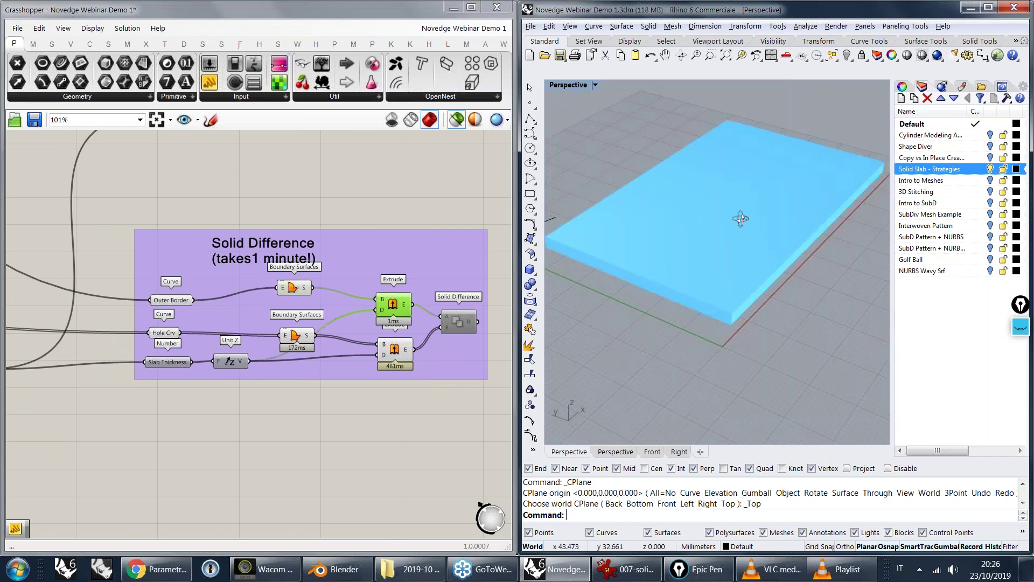
pyautogui.moveTo(741, 220); pyautogui.dragTo(767, 135, button='right')
# - Examine the Hole Crv curves together with the extruded slab, and preview the extruded hexagonal hole solids alone
pyautogui.keyDown('shift'); pyautogui.click(168, 334); pyautogui.keyUp('shift')
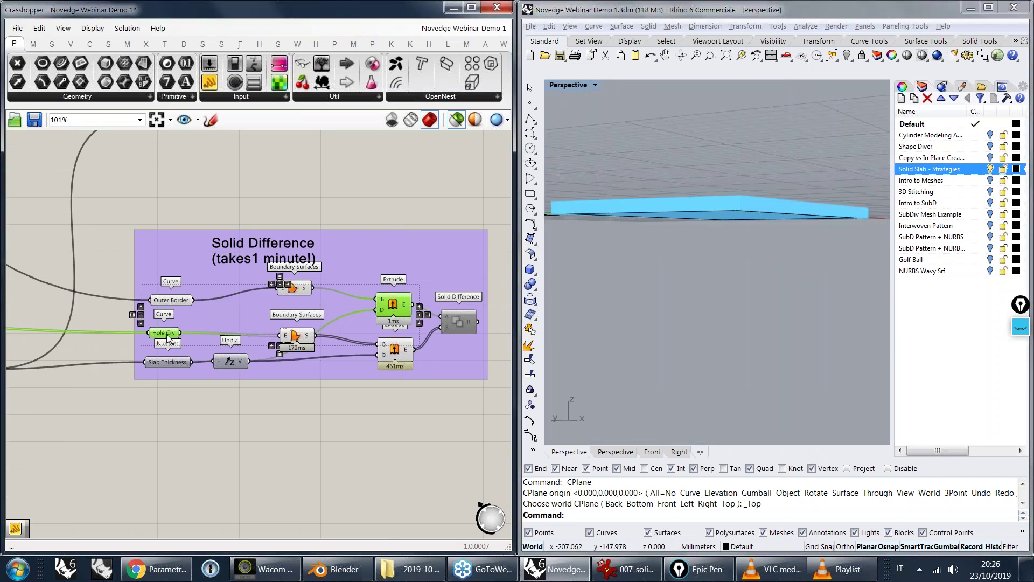
pyautogui.moveTo(716, 162); pyautogui.dragTo(721, 248, button='right')
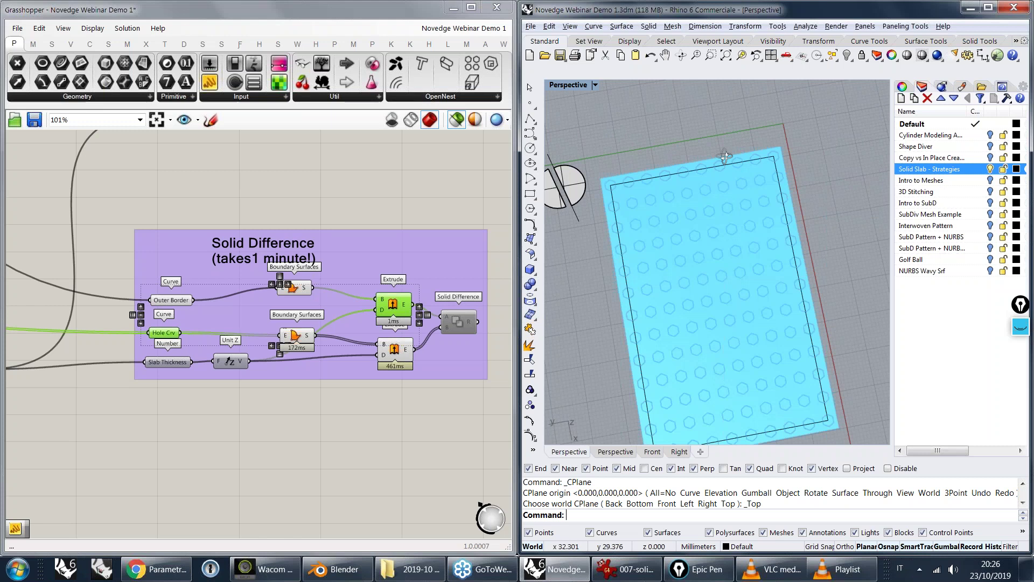
pyautogui.scroll(6, 722, 212)
pyautogui.moveTo(722, 213); pyautogui.dragTo(736, 199, button='right')
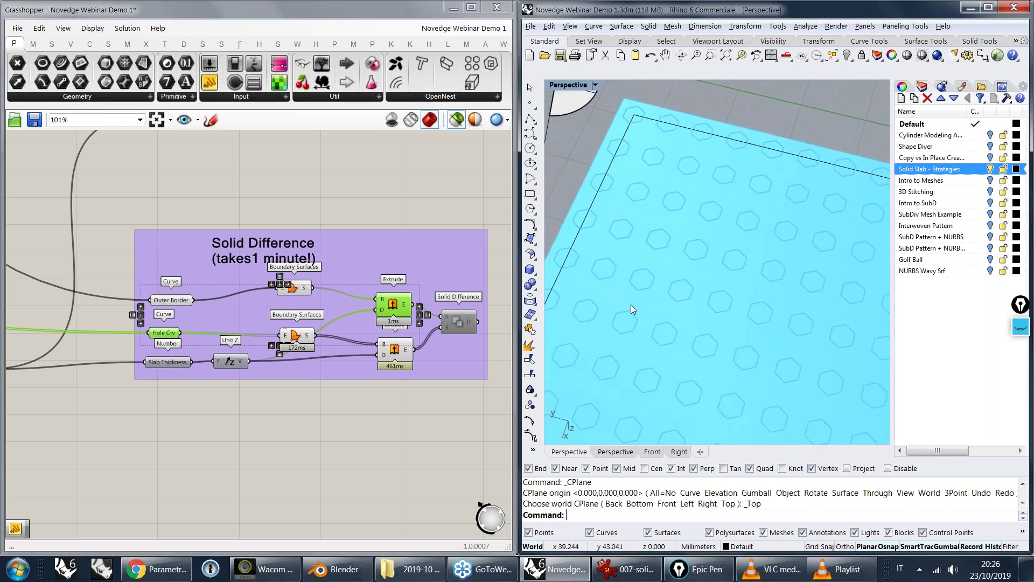
pyautogui.moveTo(631, 305); pyautogui.dragTo(589, 251, button='right')
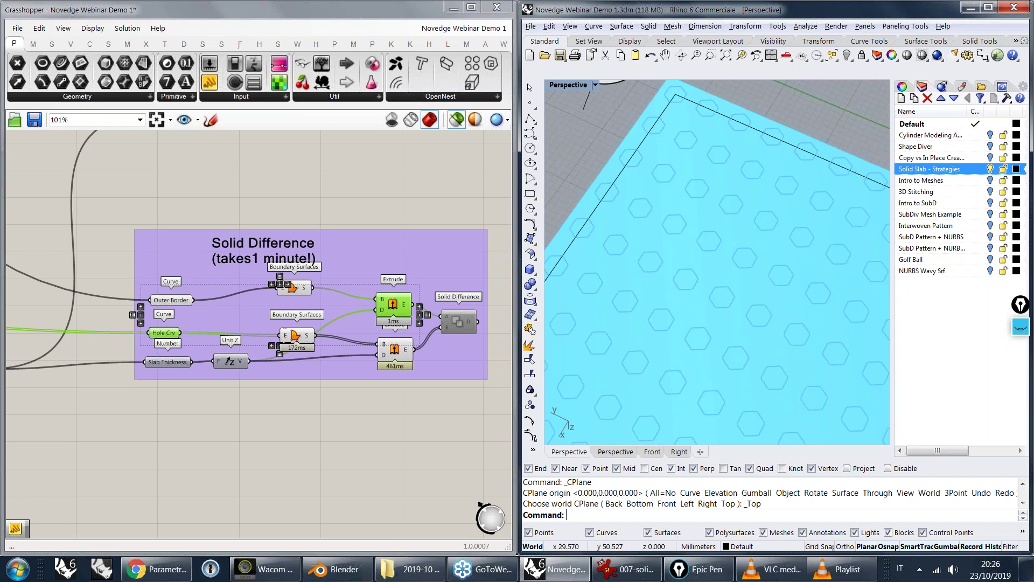
pyautogui.moveTo(707, 339); pyautogui.dragTo(641, 247, button='right')
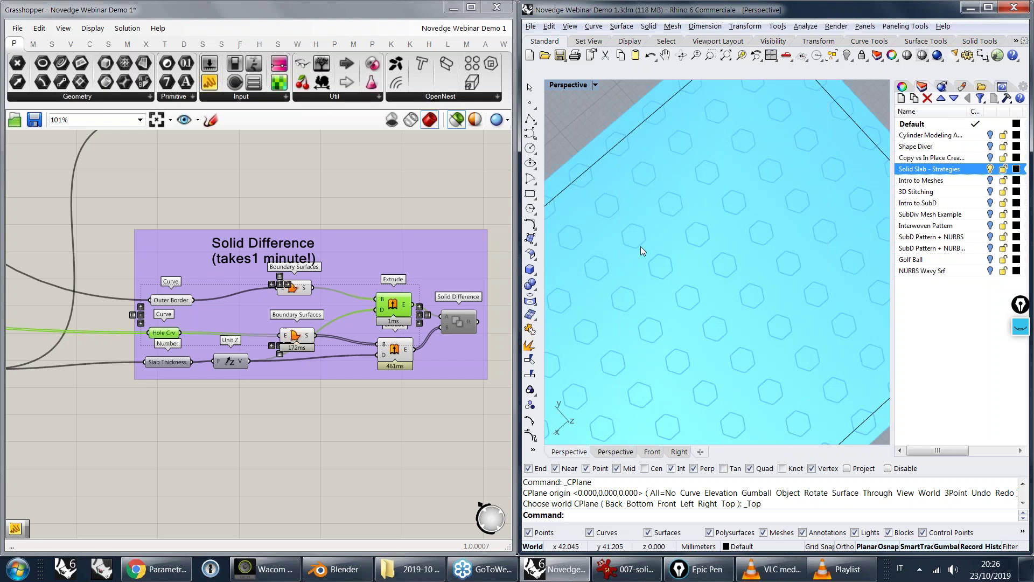
pyautogui.moveTo(669, 332); pyautogui.dragTo(705, 269, button='right')
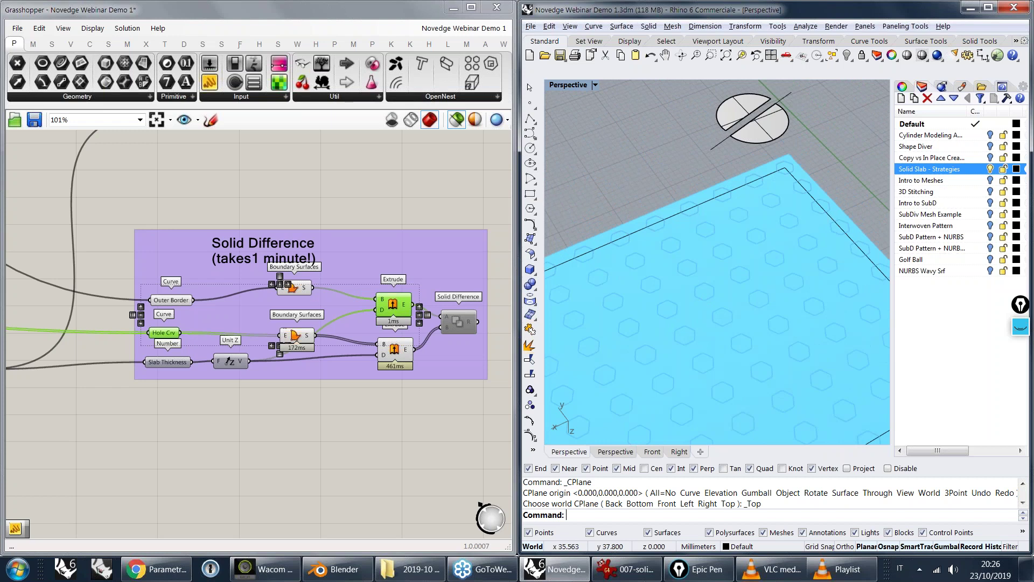
pyautogui.scroll(-4, 719, 247)
pyautogui.scroll(5, 606, 321)
pyautogui.moveTo(606, 321)
pyautogui.mouseDown(button='right')
pyautogui.moveTo(604, 342)
pyautogui.moveTo(665, 336)
pyautogui.moveTo(610, 341)
pyautogui.mouseUp(button='right')
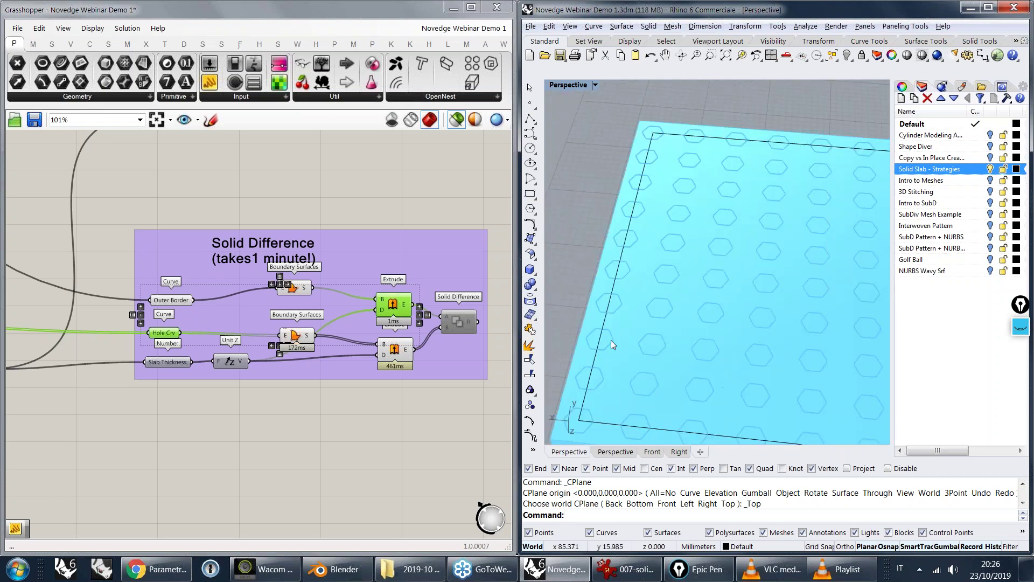
pyautogui.click(398, 352)
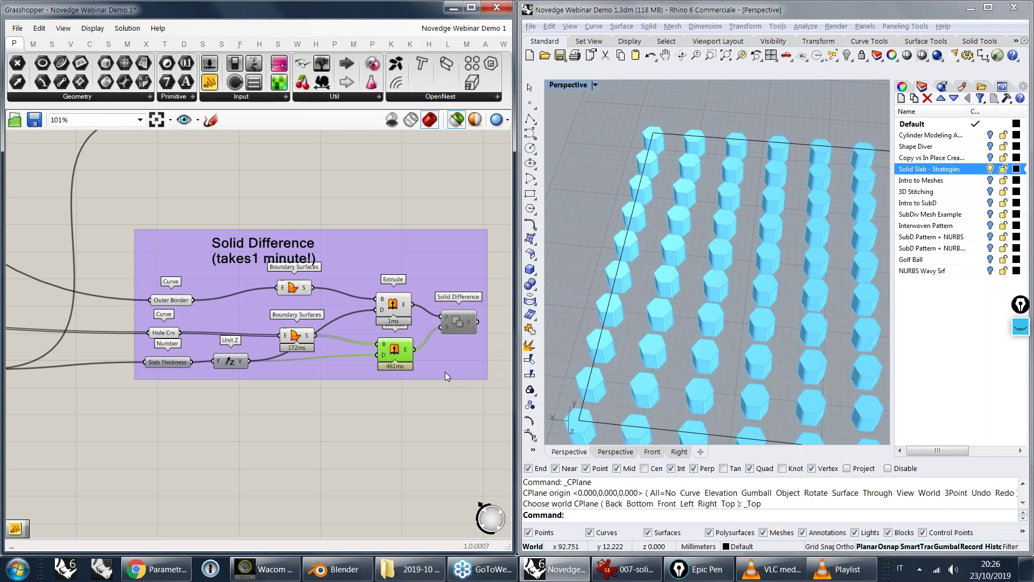
# - Go to the Meshes section of the definition, hide the Solid Slab - Strategies layer and show the Intro to Meshes layer
pyautogui.scroll(-6, 325, 285)
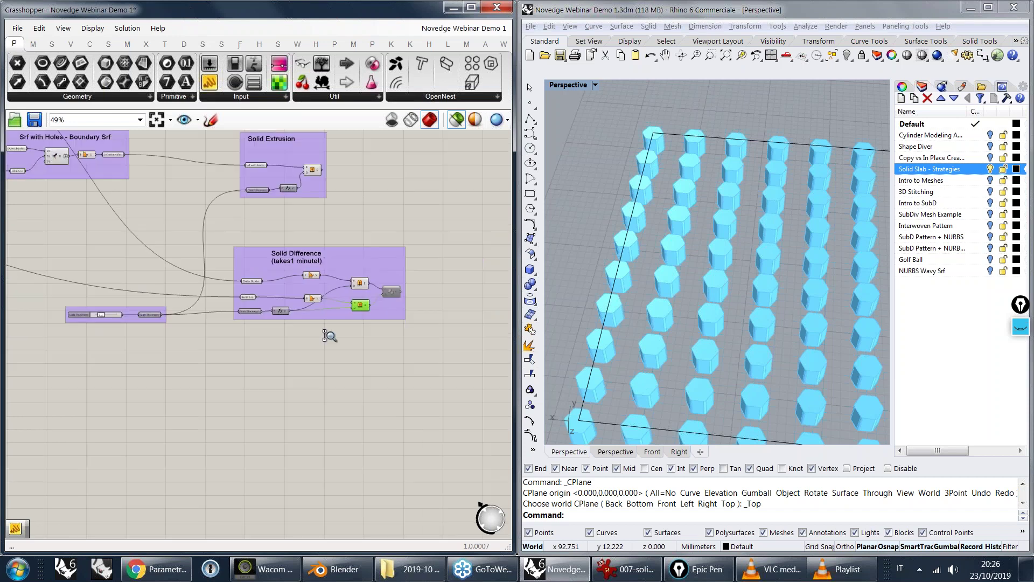
pyautogui.moveTo(299, 284); pyautogui.dragTo(424, 266, button='right')
pyautogui.moveTo(244, 281); pyautogui.dragTo(345, 286, button='right')
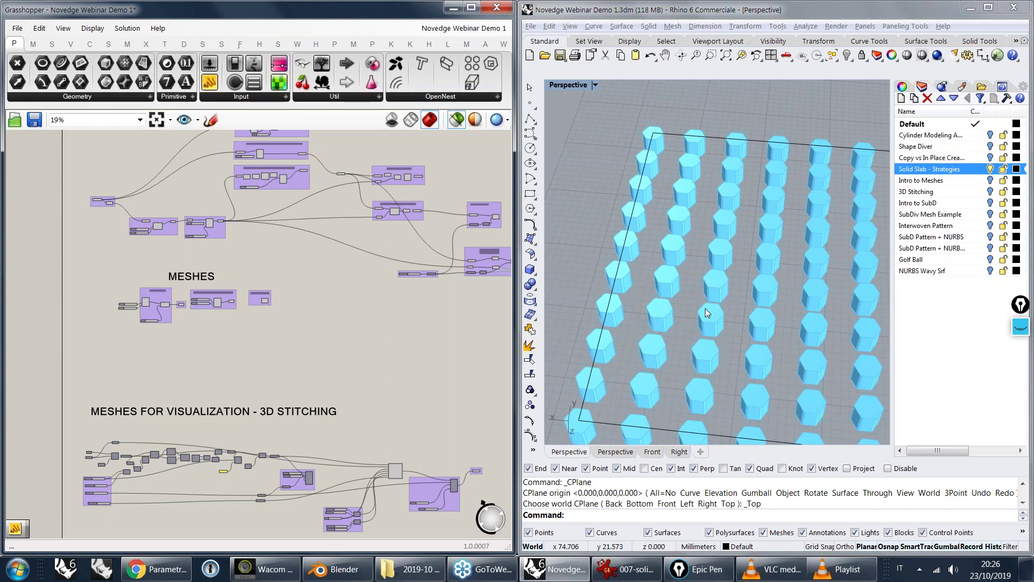
pyautogui.moveTo(705, 308); pyautogui.dragTo(593, 280, button='right')
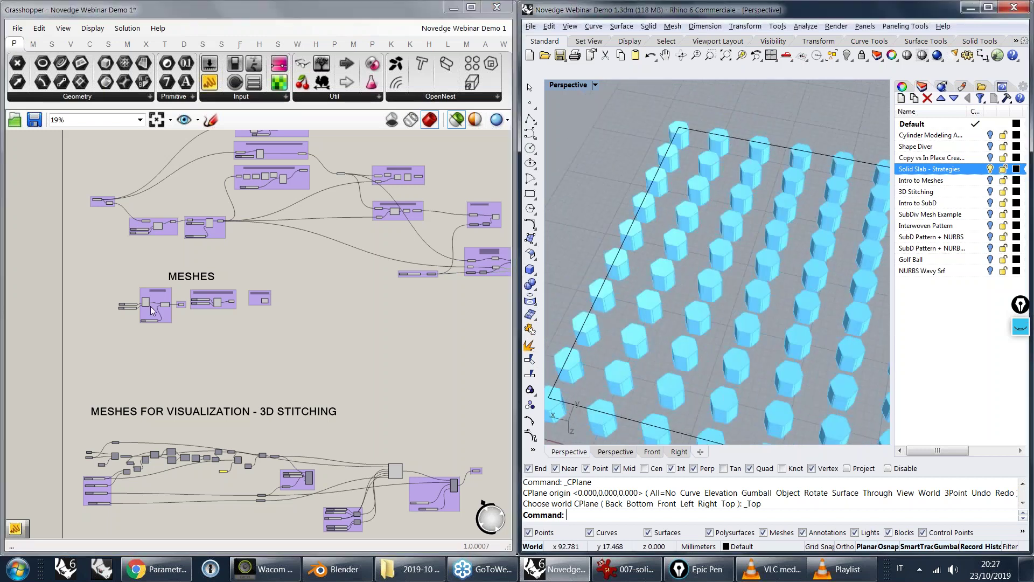
pyautogui.rightClick(990, 168)
pyautogui.click(989, 162)
pyautogui.click(990, 168)
pyautogui.click(990, 180)
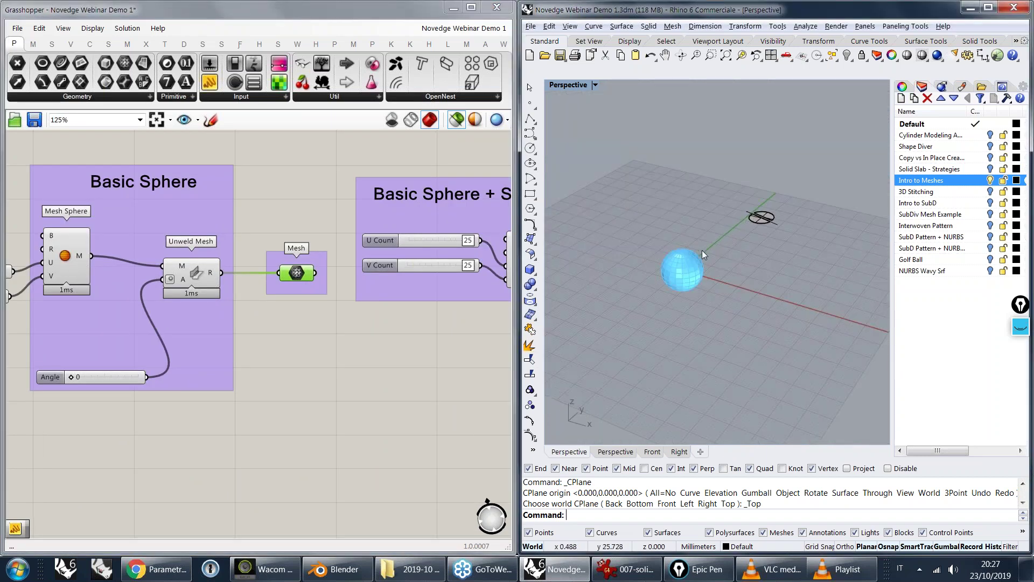
# - Examine the faceted Basic Sphere mesh up close in the Perspective view and clear the component selection
pyautogui.scroll(6, 702, 249)
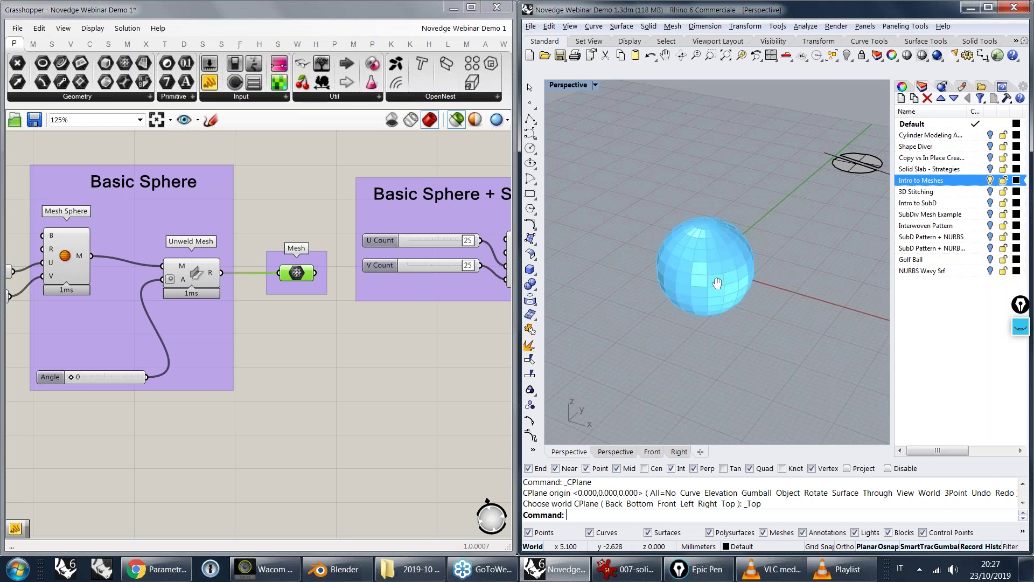
pyautogui.moveTo(675, 267); pyautogui.dragTo(708, 280, button='right')
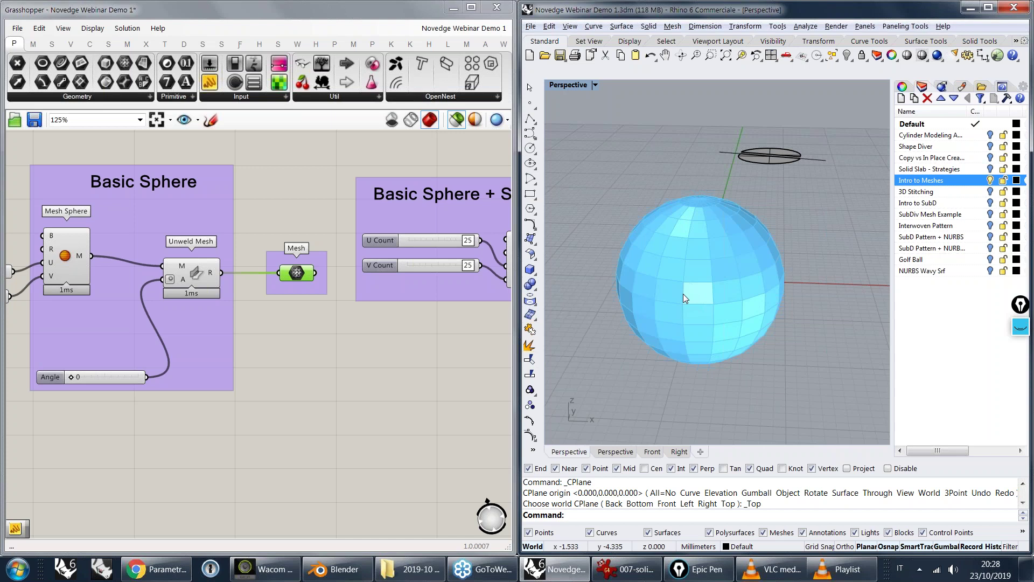
pyautogui.scroll(2, 706, 262)
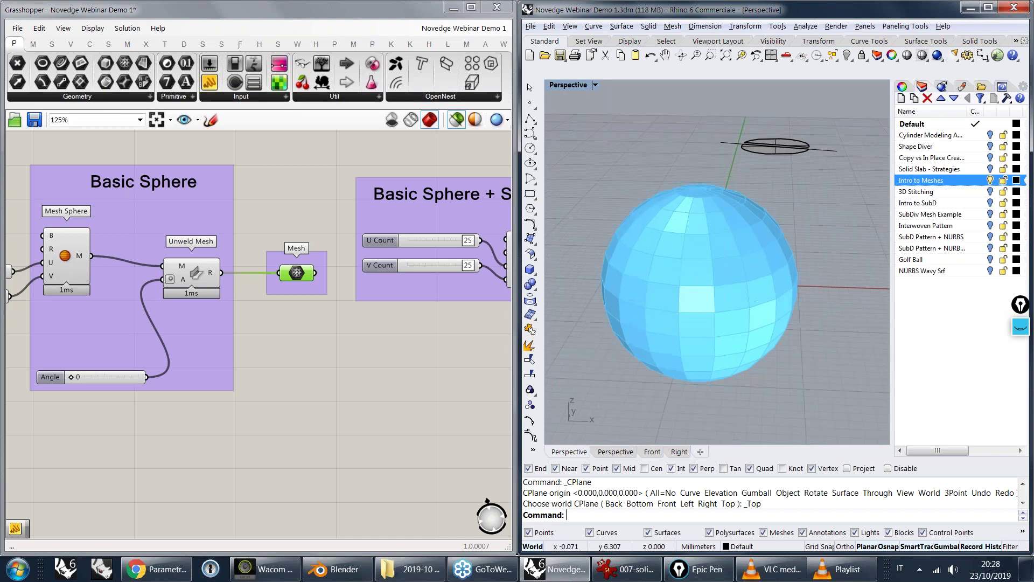
pyautogui.scroll(3, 644, 305)
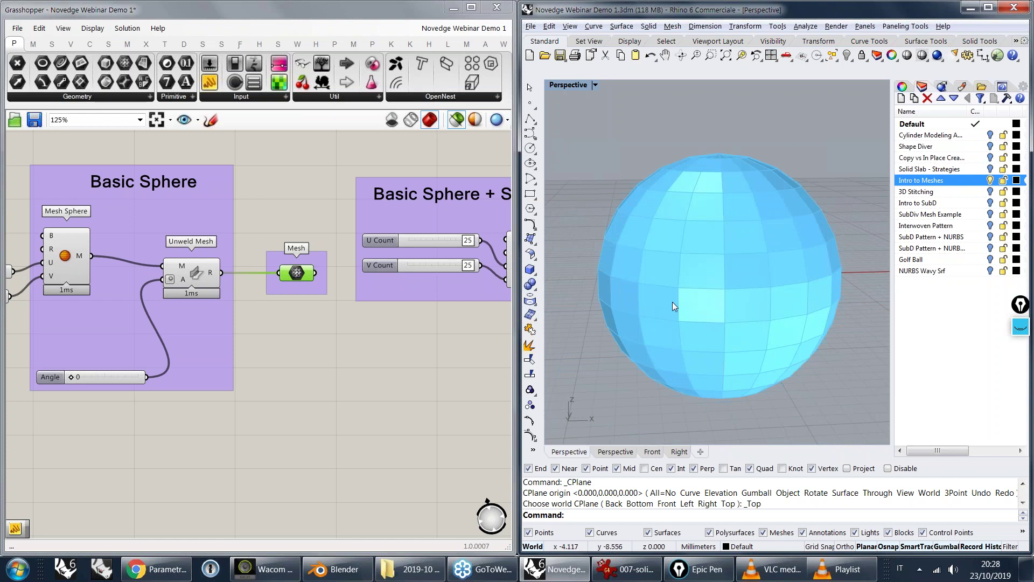
pyautogui.click(292, 390)
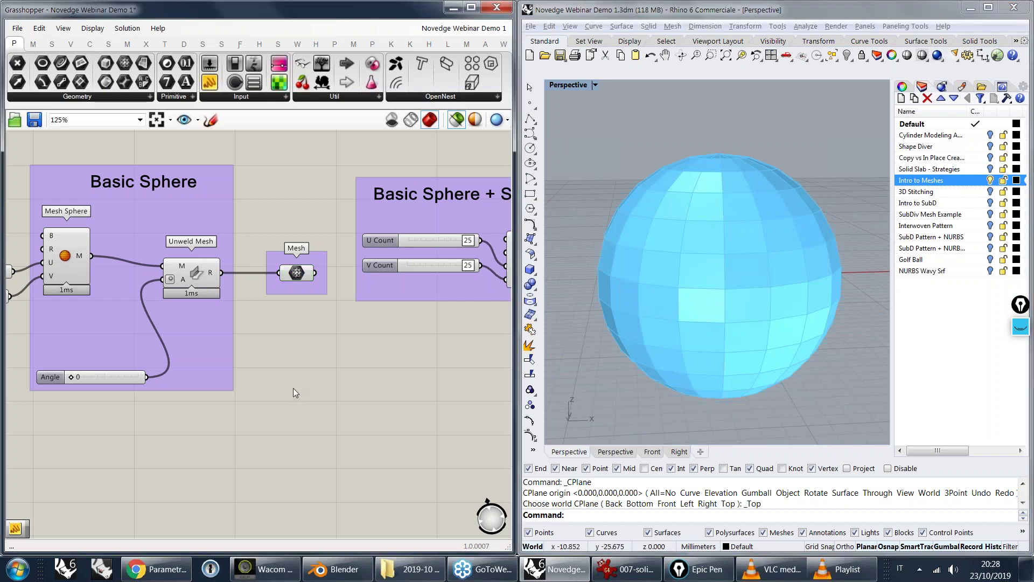
# - Add a Deconstruct Mesh component fed by the Basic Sphere's Mesh output and place it below the Mesh container
pyautogui.doubleClick(293, 388)
pyautogui.write('dec')
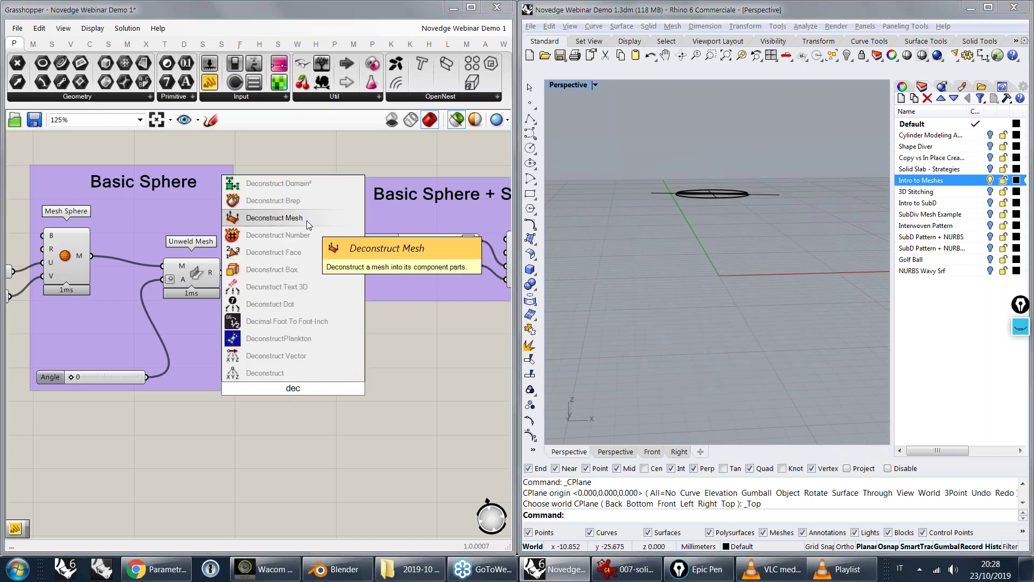
pyautogui.click(306, 221)
pyautogui.click(289, 399)
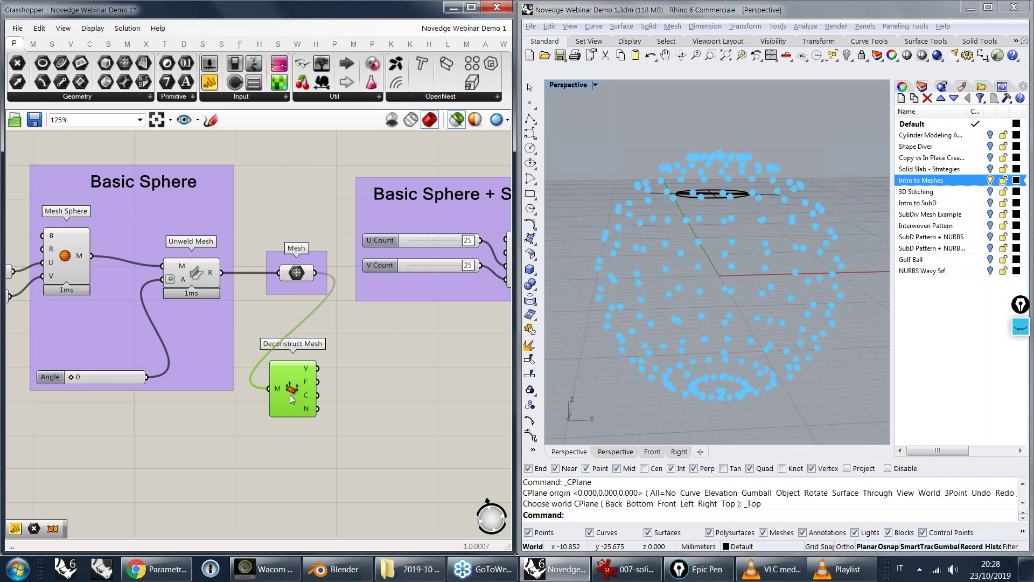
pyautogui.moveTo(289, 399); pyautogui.dragTo(353, 391)
# - Preview the Basic Sphere mesh together with its deconstructed vertices and examine the upper faces up close
pyautogui.moveTo(724, 216); pyautogui.dragTo(735, 269, button='right')
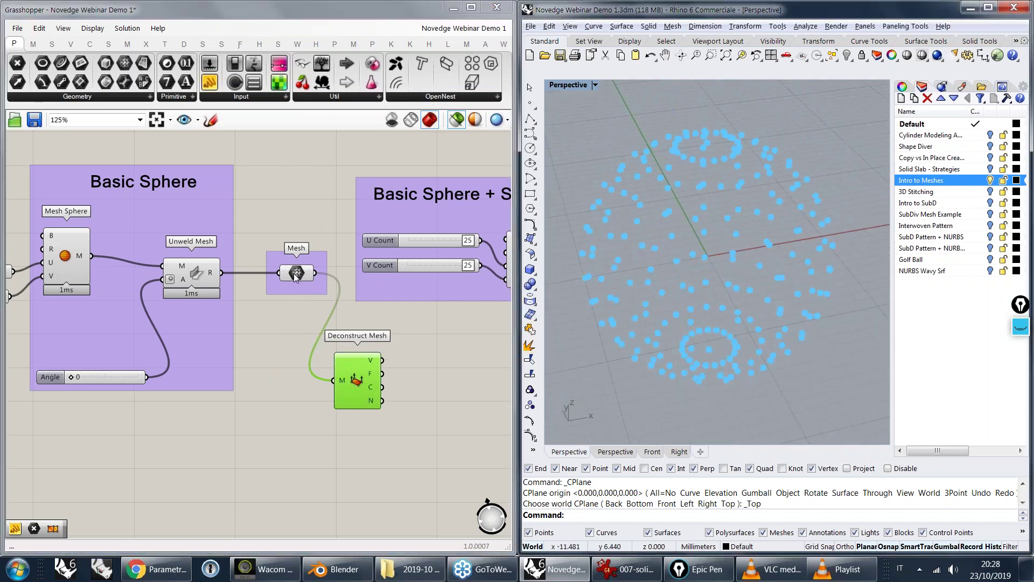
pyautogui.keyDown('shift'); pyautogui.click(295, 275); pyautogui.keyUp('shift')
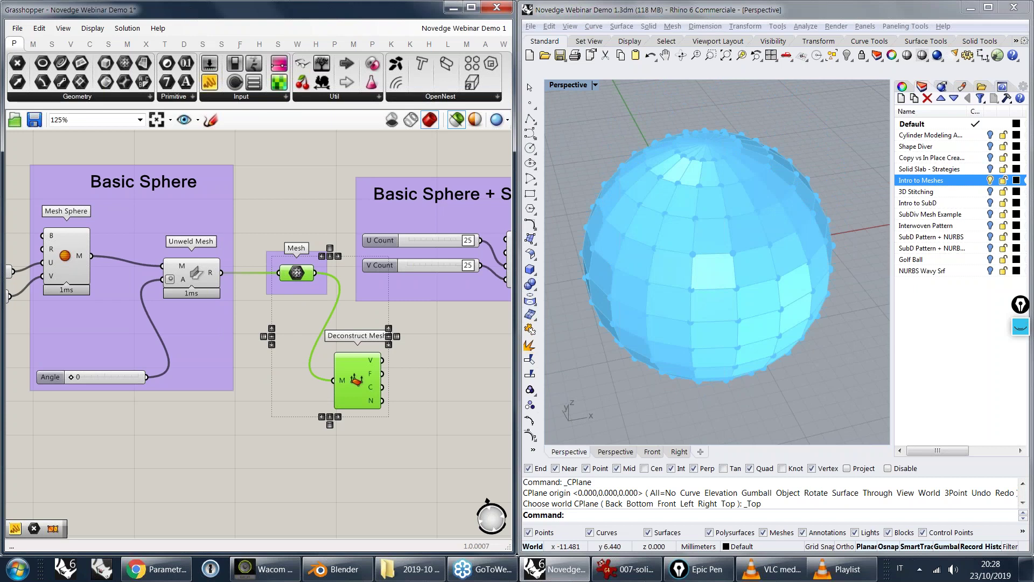
pyautogui.scroll(5, 670, 323)
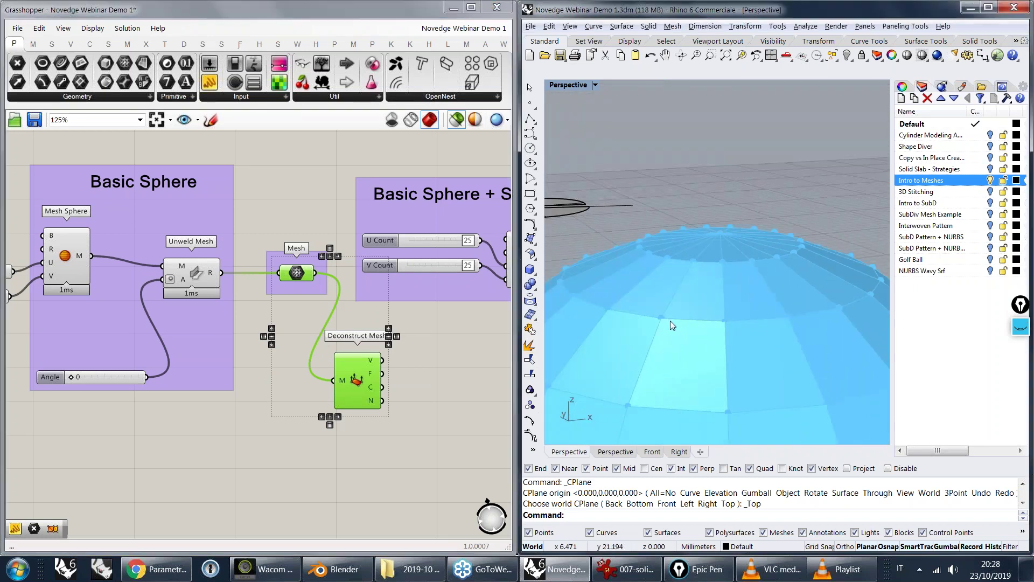
# - Annotate one quad face of the sphere mesh with Epic Pen, outlining its four edges and hatching its interior
pyautogui.hotkey('ctrl', 'shift', '3')
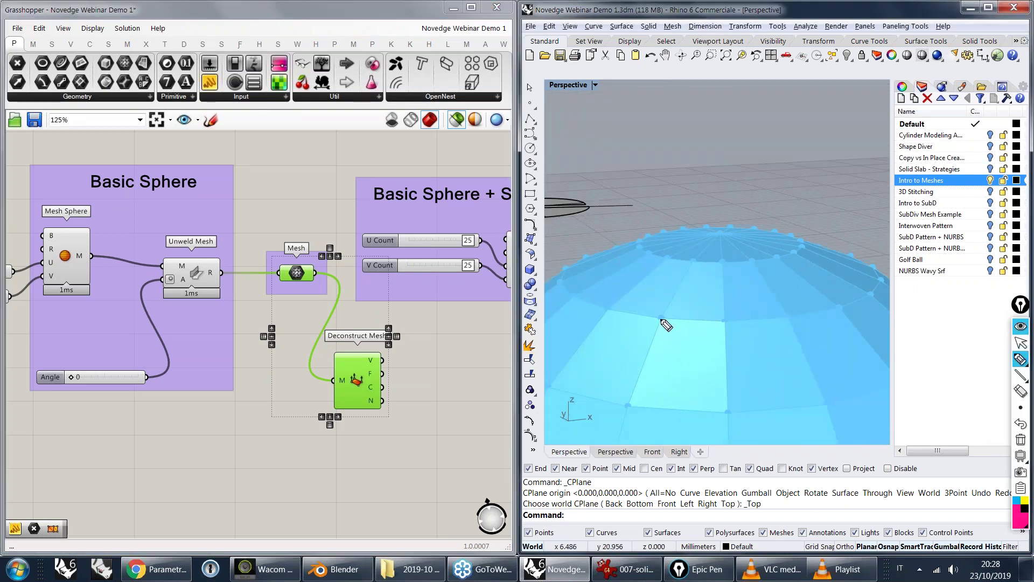
pyautogui.moveTo(663, 321)
pyautogui.mouseDown()
pyautogui.moveTo(673, 412)
pyautogui.moveTo(723, 414)
pyautogui.moveTo(727, 358)
pyautogui.moveTo(728, 415)
pyautogui.mouseUp()
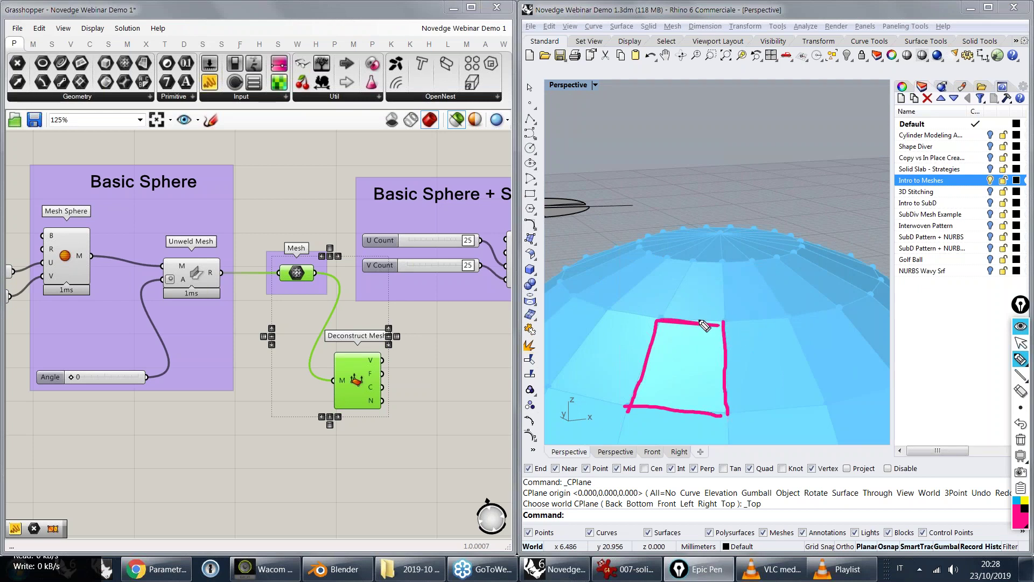
pyautogui.moveTo(676, 322); pyautogui.dragTo(642, 354)
pyautogui.moveTo(707, 330); pyautogui.dragTo(634, 404)
pyautogui.moveTo(712, 360); pyautogui.dragTo(658, 413)
pyautogui.moveTo(718, 395); pyautogui.dragTo(712, 403)
# - Outline and hatch the adjacent mesh face that shares an edge with the first annotated face
pyautogui.moveTo(723, 323)
pyautogui.mouseDown()
pyautogui.moveTo(790, 315)
pyautogui.moveTo(829, 407)
pyautogui.mouseUp()
pyautogui.moveTo(717, 412); pyautogui.dragTo(814, 402)
pyautogui.moveTo(736, 320)
pyautogui.mouseDown()
pyautogui.moveTo(723, 353)
pyautogui.moveTo(728, 398)
pyautogui.mouseUp()
pyautogui.moveTo(782, 336); pyautogui.dragTo(744, 412)
pyautogui.moveTo(801, 368)
pyautogui.mouseDown()
pyautogui.moveTo(782, 410)
pyautogui.moveTo(804, 408)
pyautogui.mouseUp()
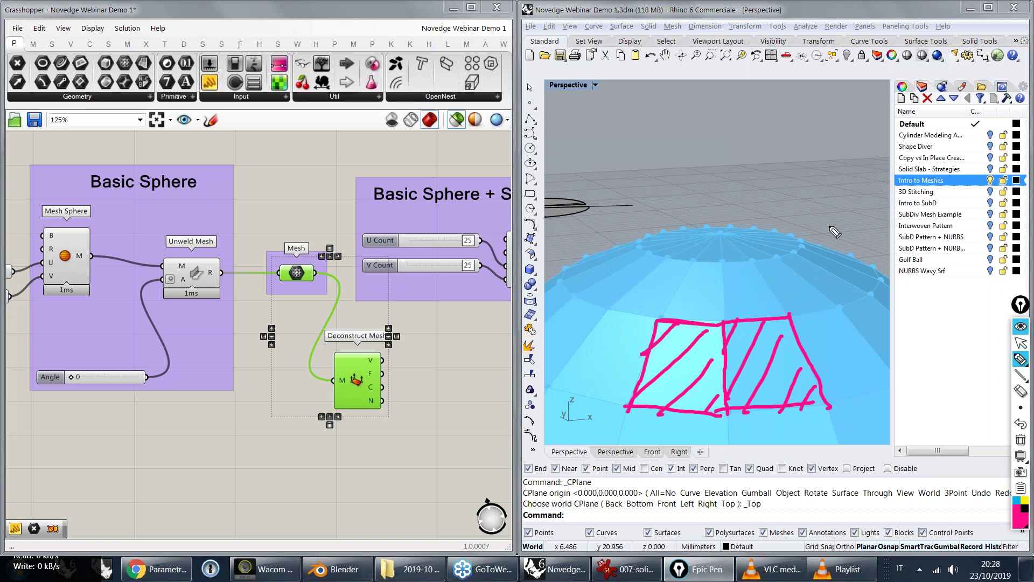
# - Sketch lines meeting at a common vertex beside the hatched faces, then clear all annotations and leave drawing mode
pyautogui.moveTo(845, 167)
pyautogui.mouseDown()
pyautogui.moveTo(820, 287)
pyautogui.moveTo(806, 271)
pyautogui.moveTo(823, 281)
pyautogui.mouseUp()
pyautogui.moveTo(765, 253)
pyautogui.mouseDown()
pyautogui.moveTo(883, 360)
pyautogui.moveTo(899, 407)
pyautogui.mouseUp()
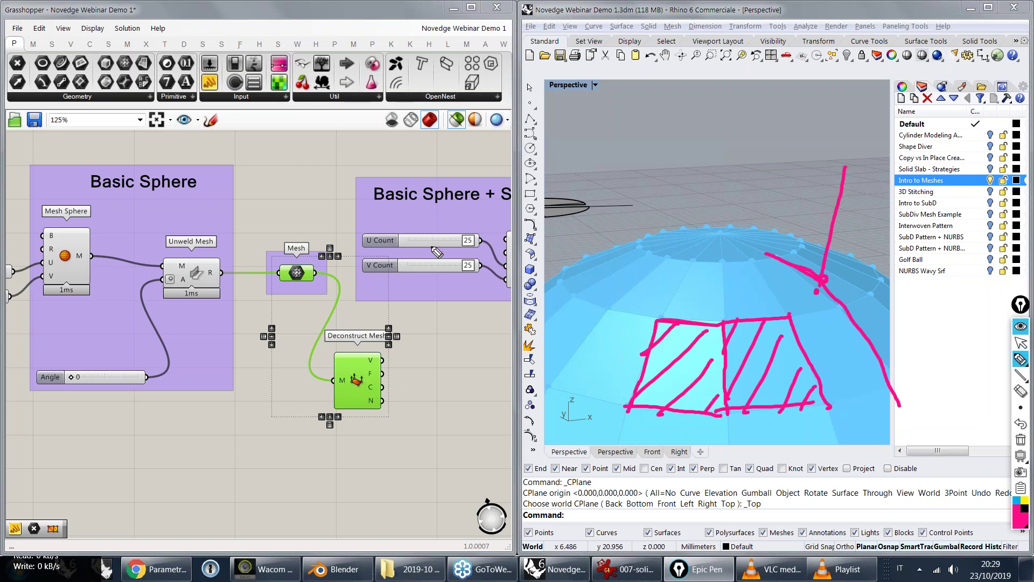
pyautogui.hotkey('ctrl', 'shift', '1')
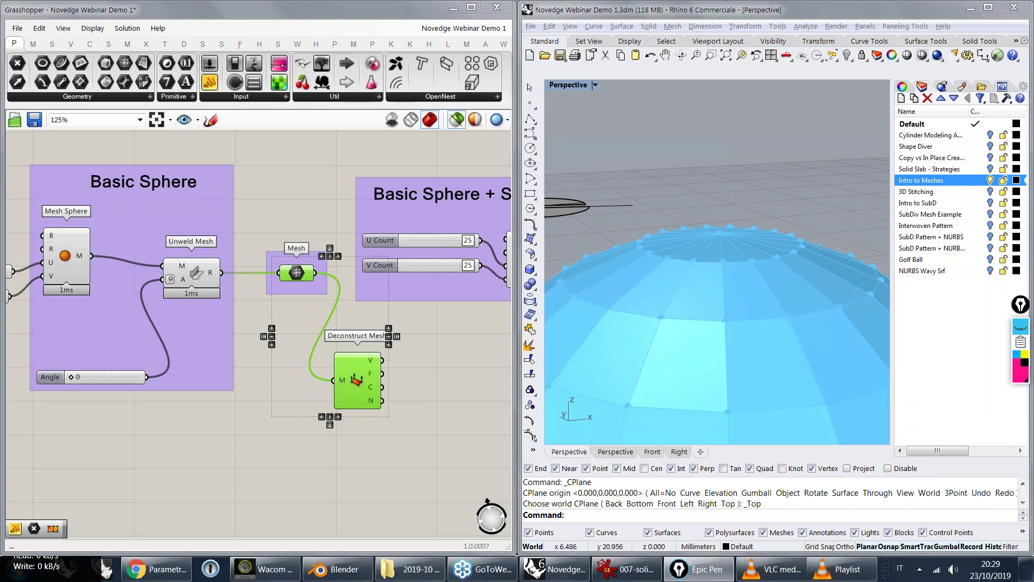
# - Examine the faceted sphere mesh and its vertices from several angles and up close
pyautogui.scroll(-3, 729, 181)
pyautogui.scroll(-3, 729, 181)
pyautogui.moveTo(730, 181); pyautogui.dragTo(693, 263, button='right')
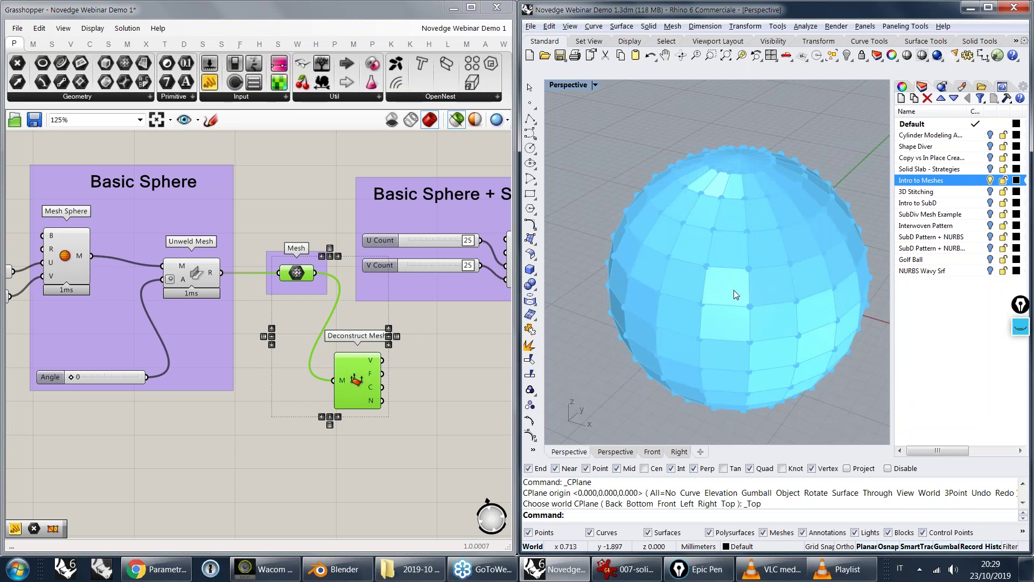
pyautogui.moveTo(731, 272)
pyautogui.mouseDown(button='right')
pyautogui.moveTo(773, 263)
pyautogui.moveTo(721, 279)
pyautogui.moveTo(692, 307)
pyautogui.moveTo(716, 266)
pyautogui.mouseUp(button='right')
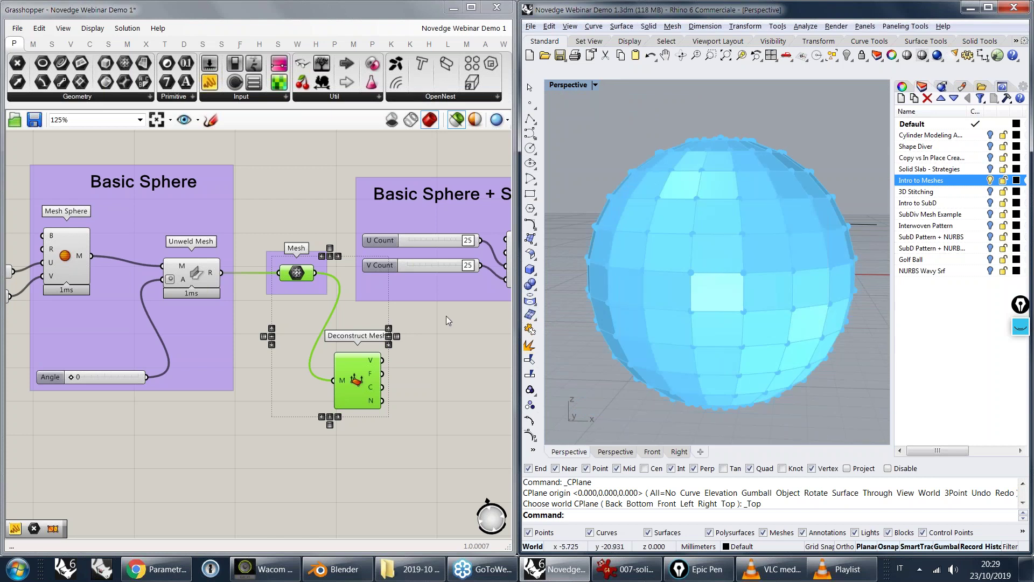
pyautogui.moveTo(446, 316); pyautogui.dragTo(275, 316, button='right')
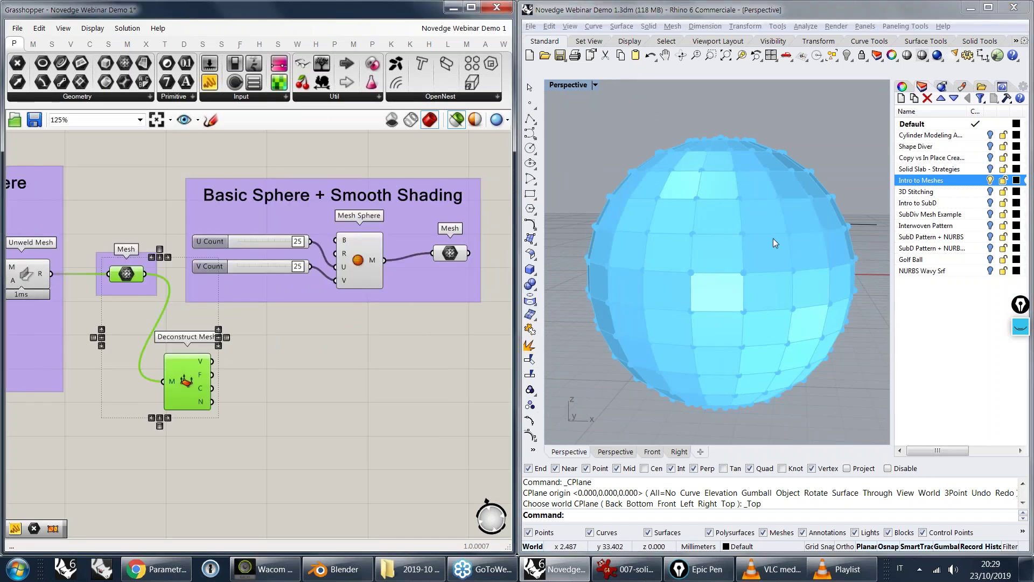
pyautogui.moveTo(773, 238); pyautogui.dragTo(711, 269, button='right')
pyautogui.scroll(6, 774, 231)
pyautogui.moveTo(774, 232); pyautogui.dragTo(695, 293, button='right')
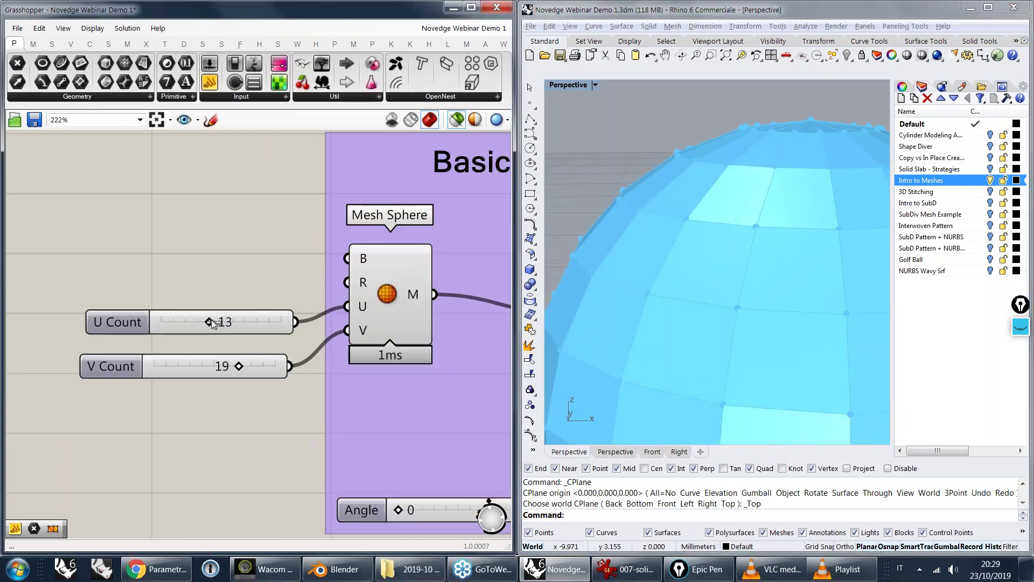
# - Set the Basic Sphere's U Count to 22 and V Count to 25
pyautogui.moveTo(213, 323); pyautogui.dragTo(263, 321)
pyautogui.moveTo(238, 366); pyautogui.dragTo(275, 366)
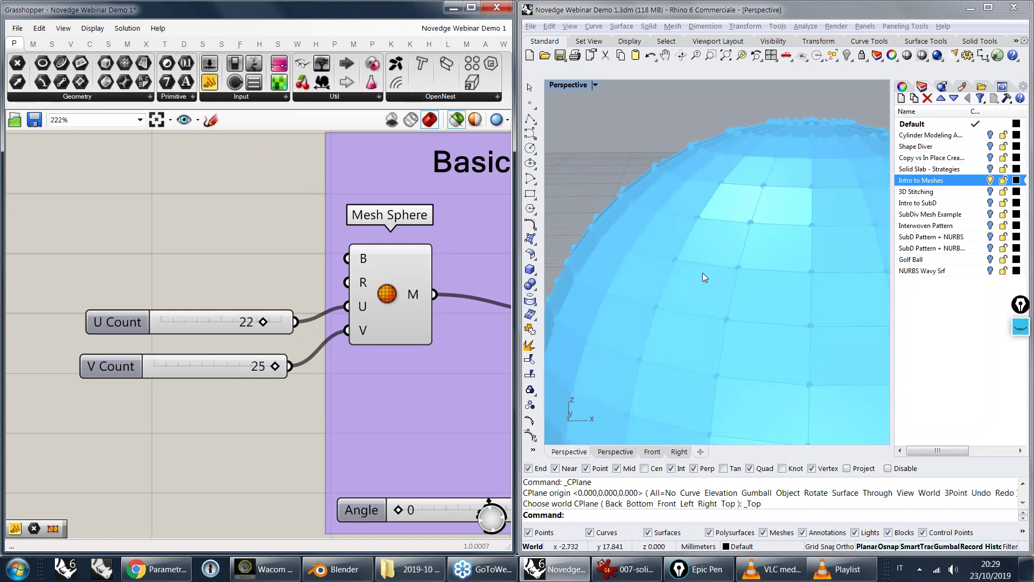
pyautogui.scroll(-5, 702, 273)
pyautogui.moveTo(695, 302); pyautogui.dragTo(740, 307, button='right')
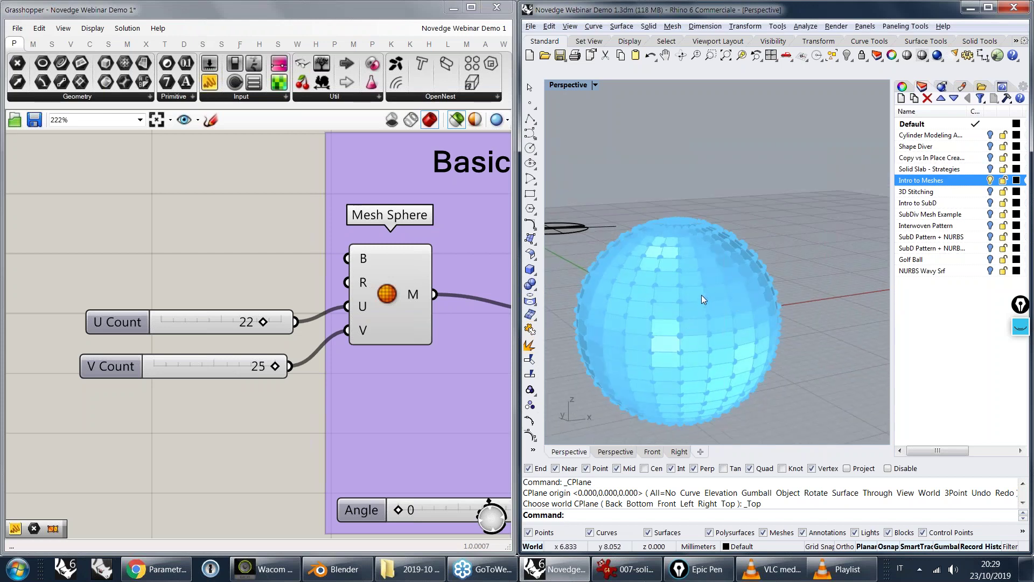
# - Examine the denser mesh's vertices up close and the converging faces at the sphere's pole
pyautogui.scroll(5, 681, 260)
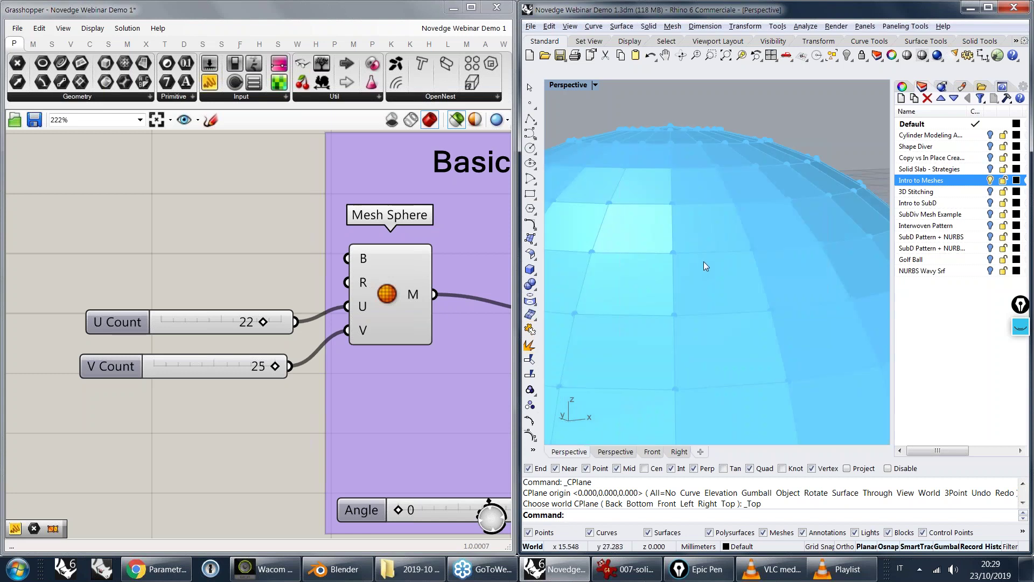
pyautogui.moveTo(706, 255); pyautogui.dragTo(684, 347, button='right')
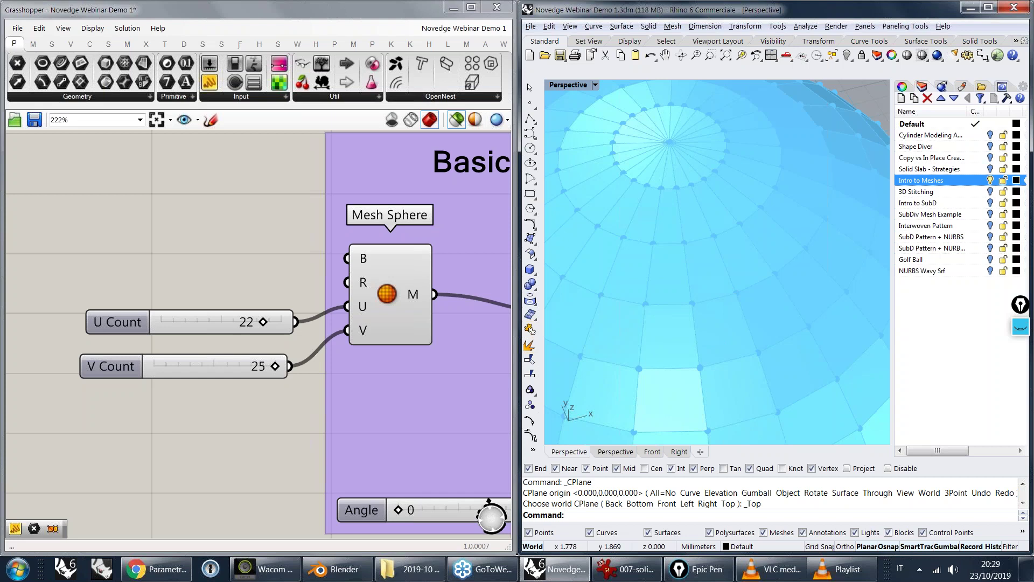
pyautogui.moveTo(711, 302); pyautogui.dragTo(734, 161, button='right')
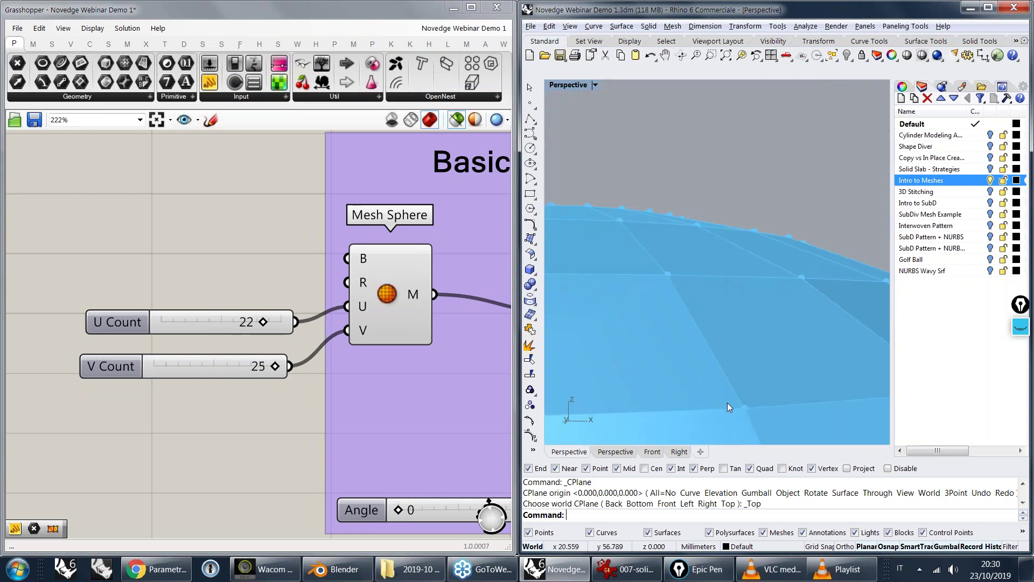
pyautogui.scroll(-10, 716, 296)
pyautogui.keyDown('shift'); pyautogui.moveTo(712, 315); pyautogui.dragTo(690, 276, button='right'); pyautogui.keyUp('shift')
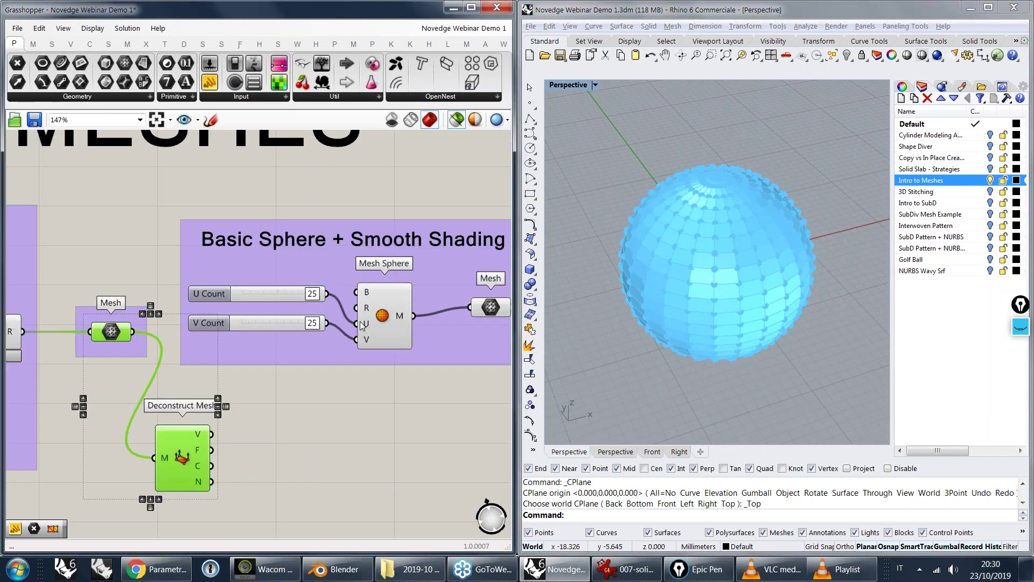
# - Preview the Mesh of the Basic Sphere + Smooth Shading group and examine its shading from several angles
pyautogui.moveTo(426, 327); pyautogui.dragTo(298, 338, button='right')
pyautogui.click(360, 320)
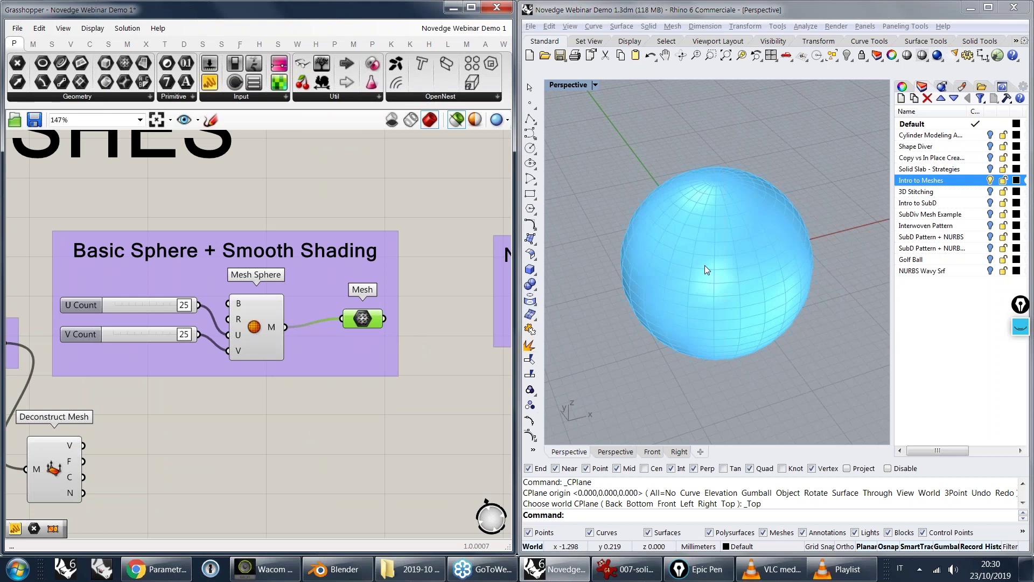
pyautogui.moveTo(704, 265); pyautogui.dragTo(688, 278, button='right')
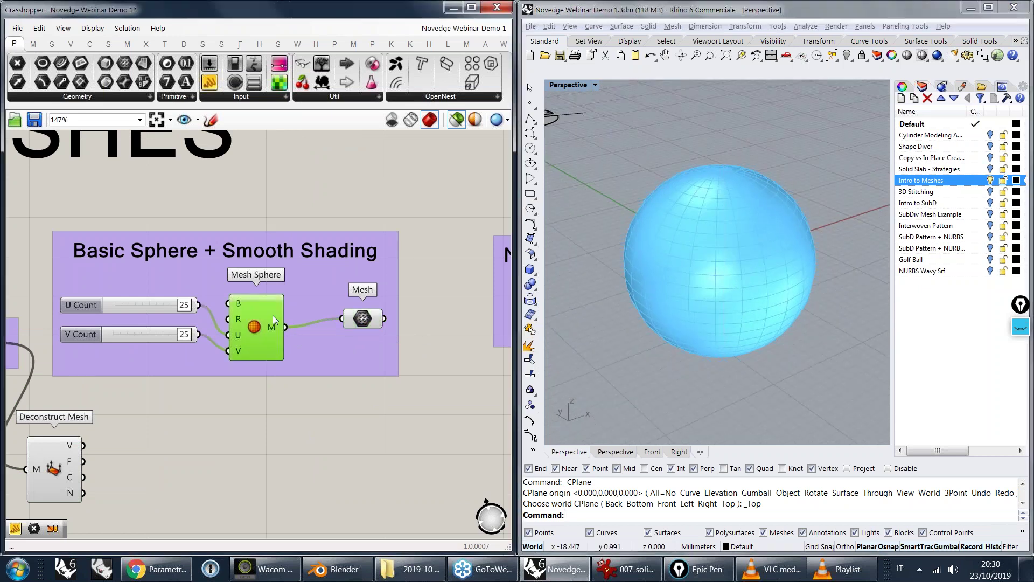
pyautogui.scroll(3, 712, 259)
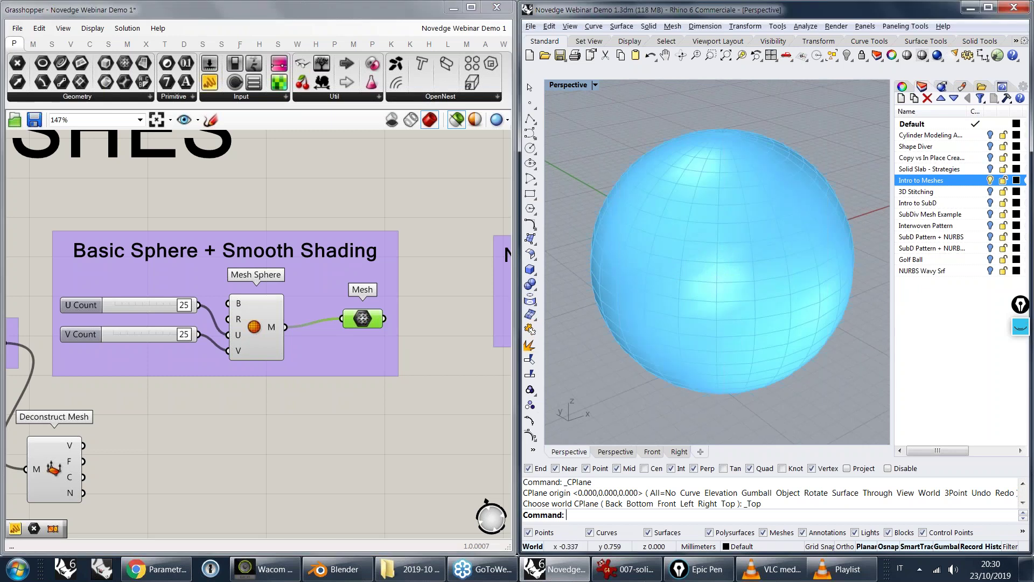
pyautogui.scroll(-1, 717, 260)
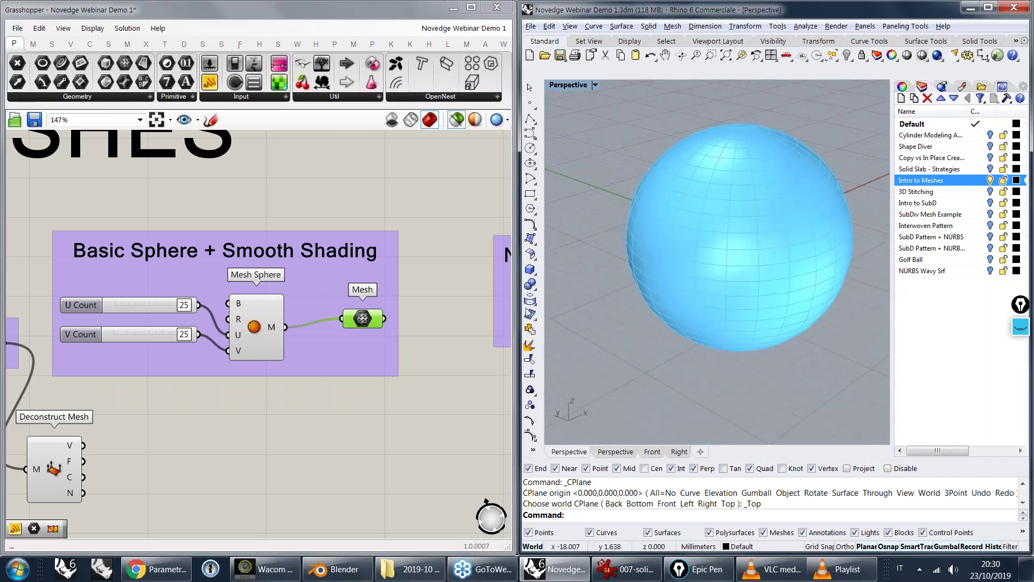
pyautogui.moveTo(325, 314); pyautogui.dragTo(446, 309, button='right')
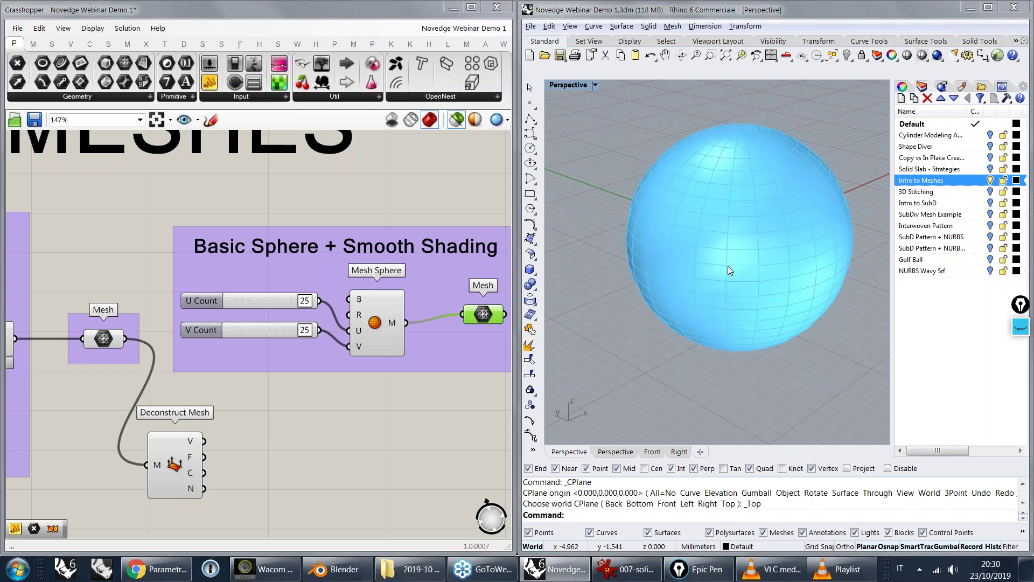
pyautogui.moveTo(728, 266); pyautogui.dragTo(722, 264, button='right')
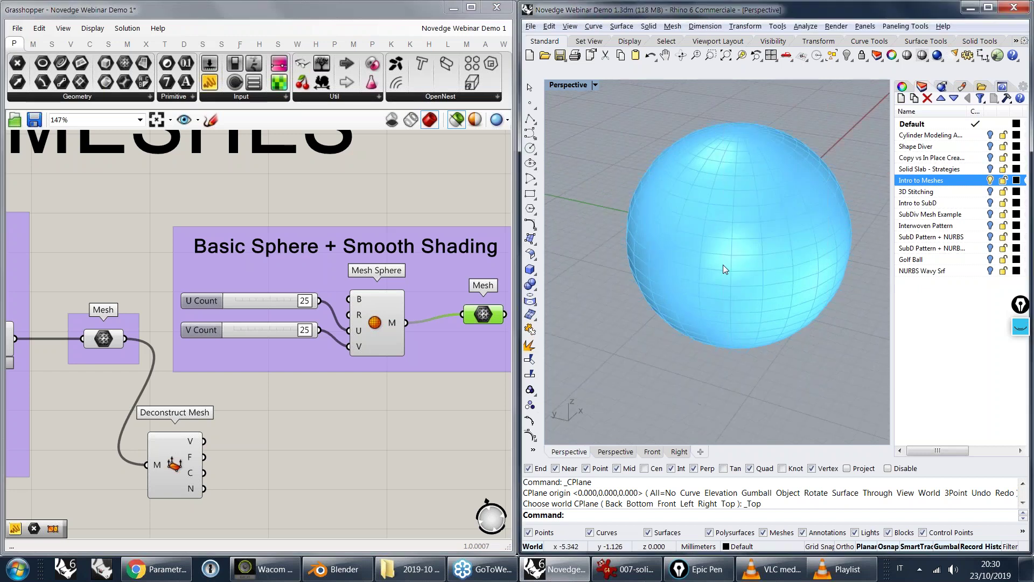
# - Preview the Unweld Mesh result of the Basic Sphere group and examine its faceted shading up close
pyautogui.click(114, 357)
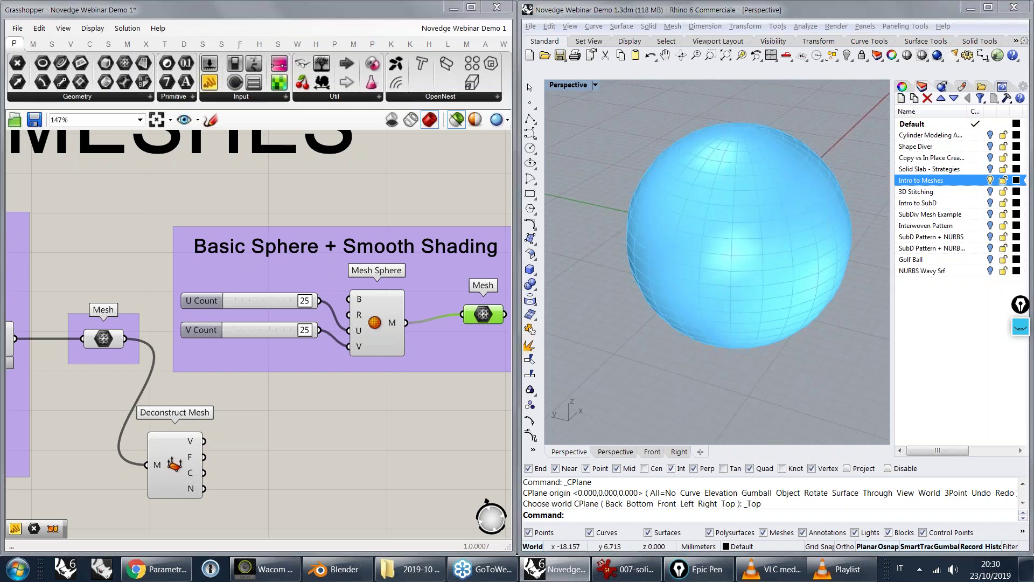
pyautogui.moveTo(114, 356); pyautogui.dragTo(296, 362, button='right')
pyautogui.click(170, 346)
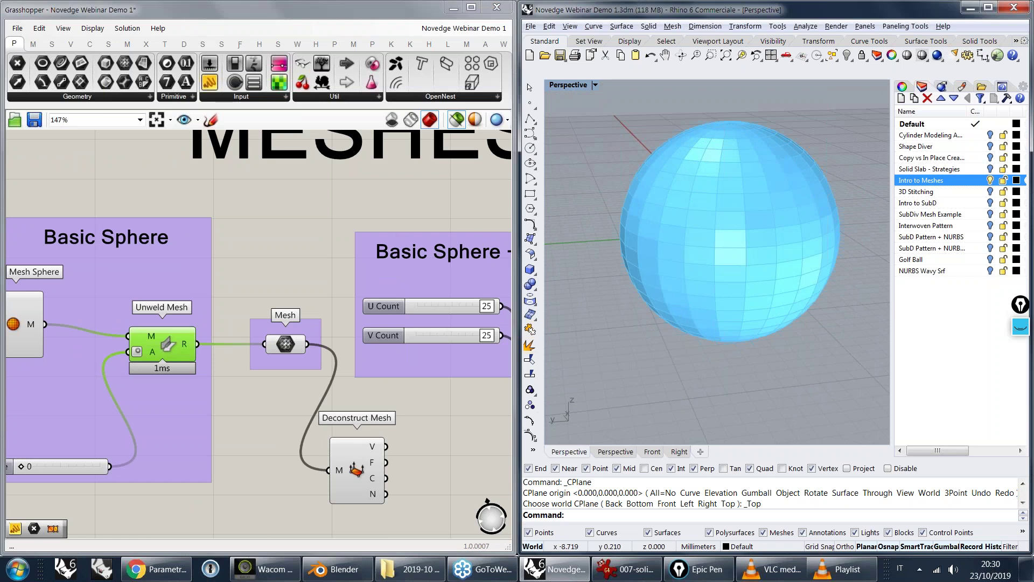
pyautogui.scroll(5, 672, 232)
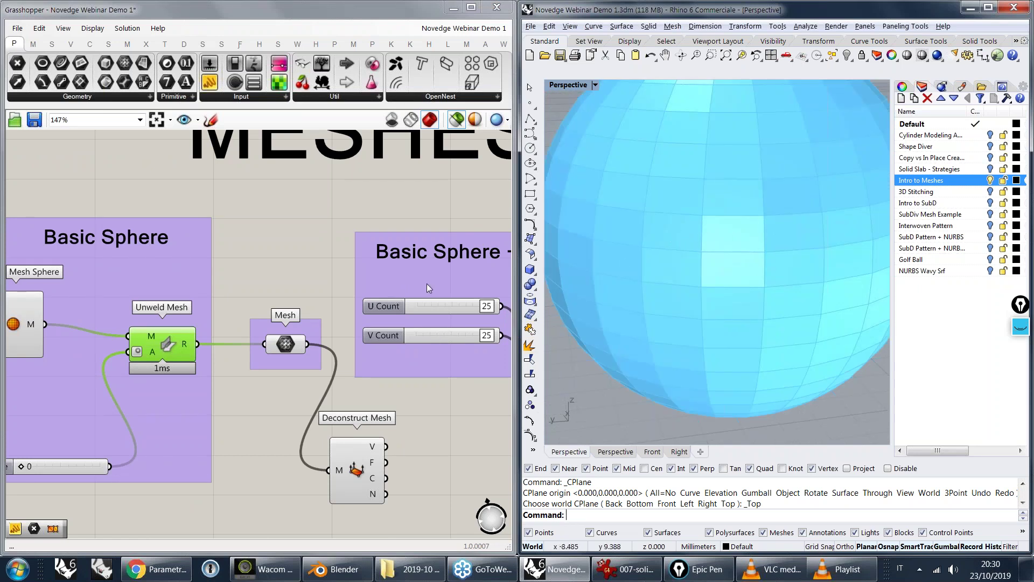
# - Preview the NURBS Sphere group's Sphere component in the Perspective view and bake it into the Rhino document
pyautogui.moveTo(427, 283); pyautogui.dragTo(103, 330, button='right')
pyautogui.scroll(-3, 103, 330)
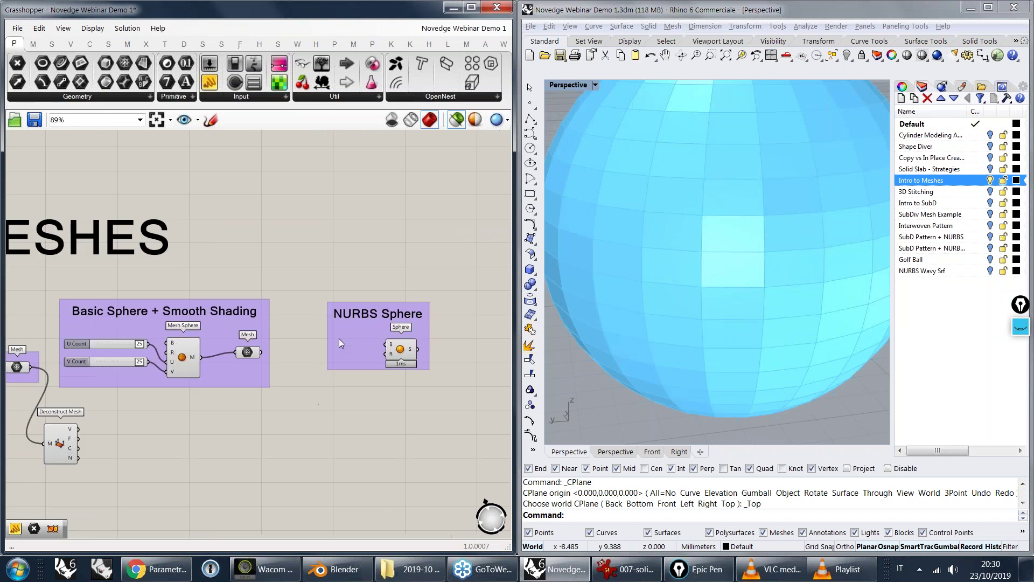
pyautogui.click(400, 351)
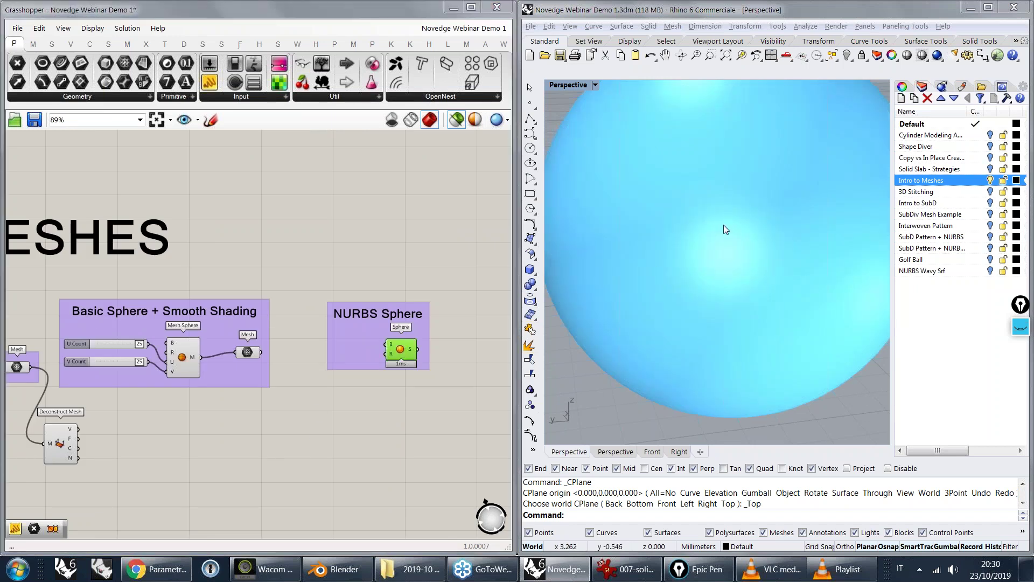
pyautogui.scroll(-3, 723, 225)
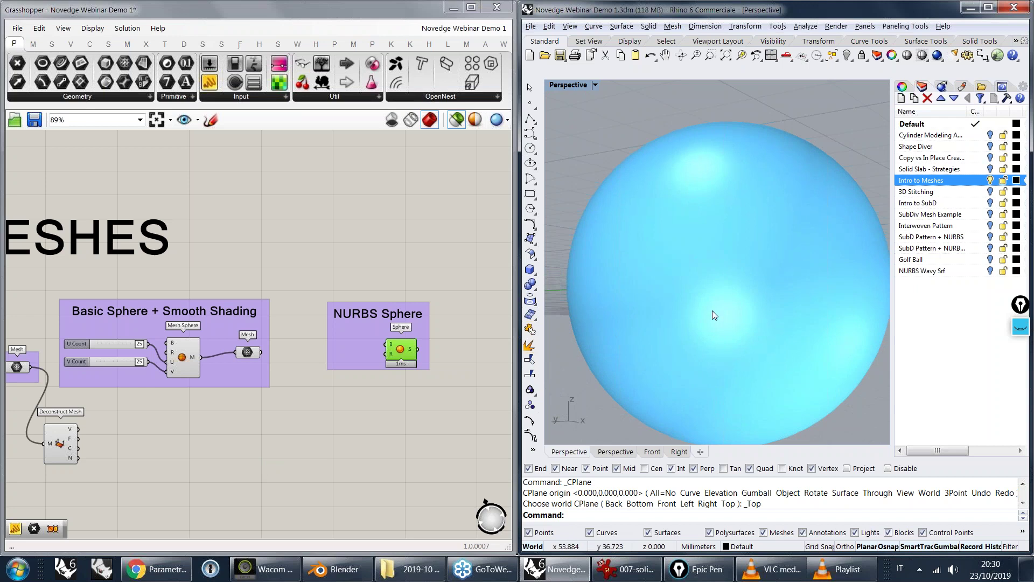
pyautogui.moveTo(721, 309); pyautogui.dragTo(725, 325, button='right')
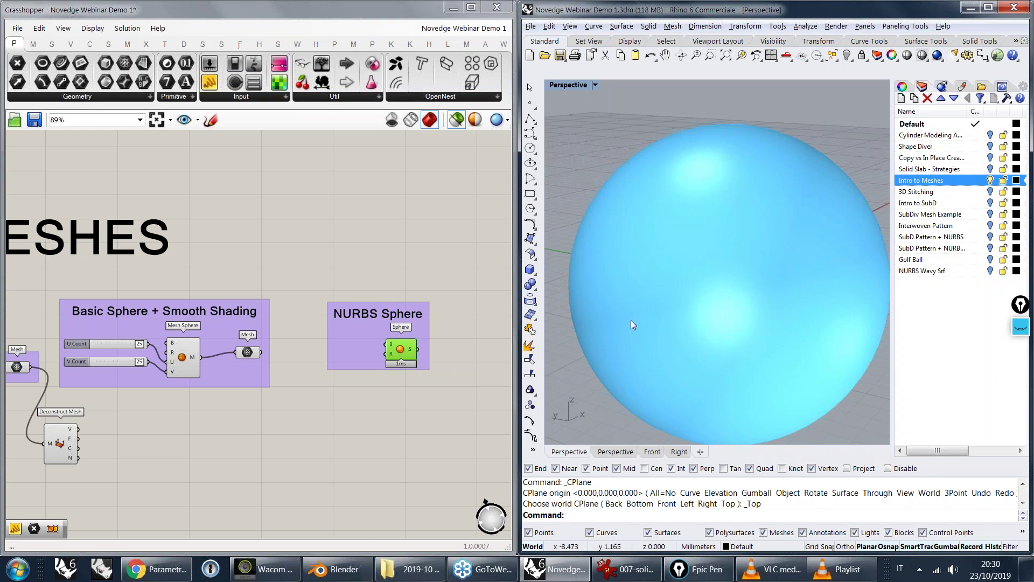
pyautogui.click(402, 353)
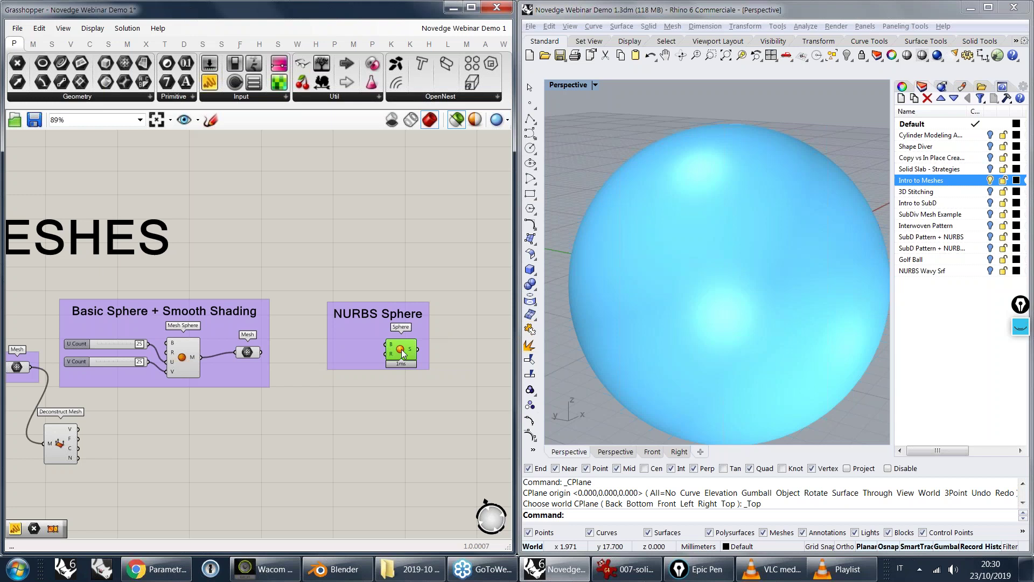
pyautogui.press('Escape')
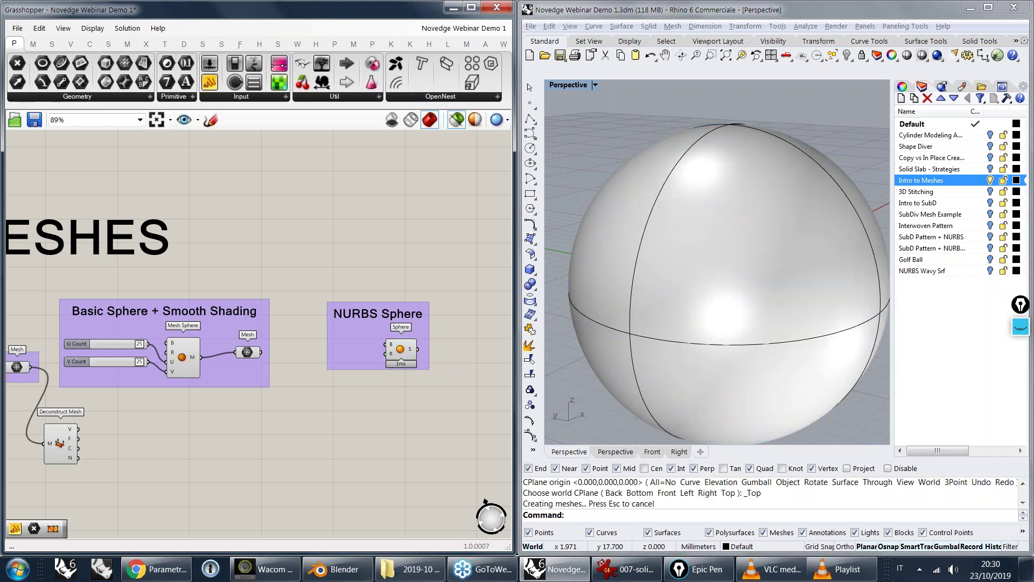
# - Show the render mesh of the baked NURBS sphere with ShowRenderMesh and examine its mesh grid
pyautogui.click(646, 377)
pyautogui.write('ShowRenderMesh')
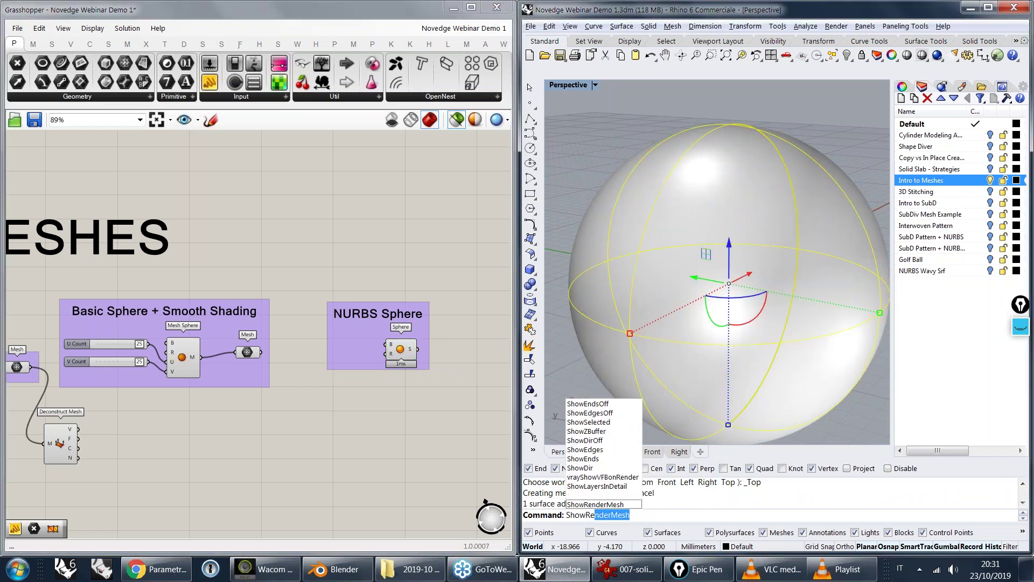
pyautogui.press('Return')
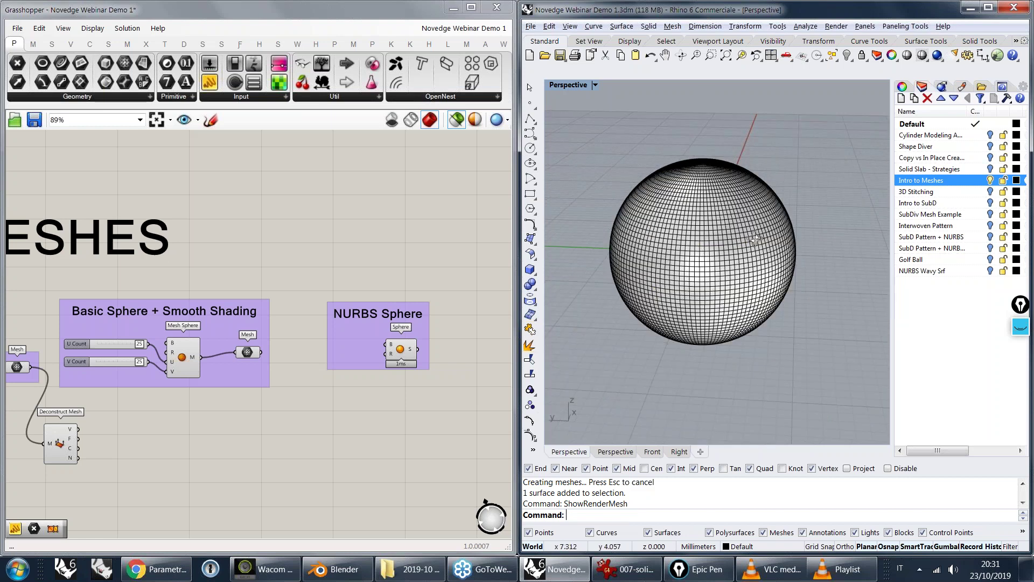
pyautogui.scroll(5, 755, 239)
pyautogui.scroll(-2, 695, 231)
# - Delete the baked NURBS sphere from the Rhino document
pyautogui.click(695, 231)
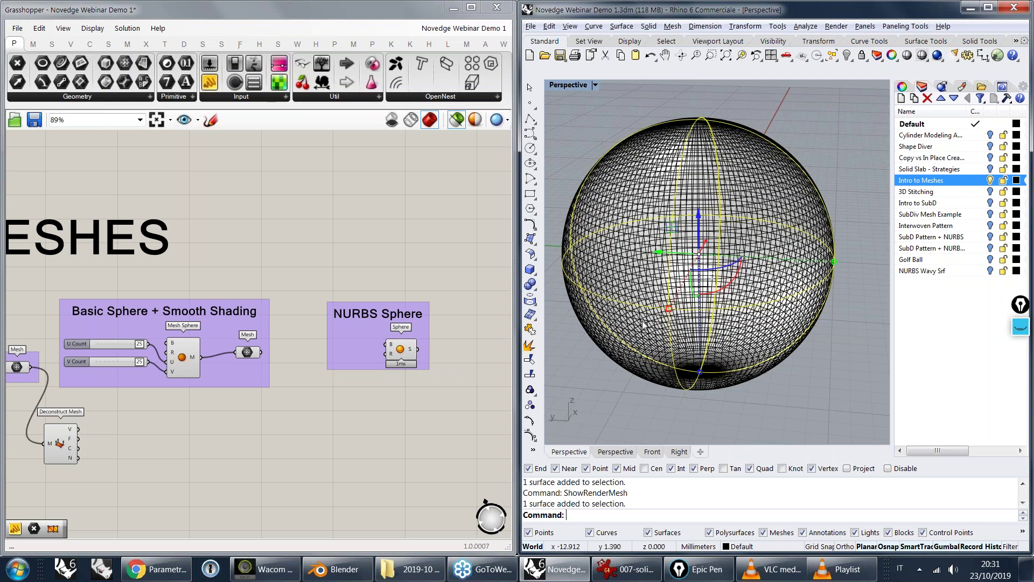
pyautogui.click(714, 341)
pyautogui.press('Delete')
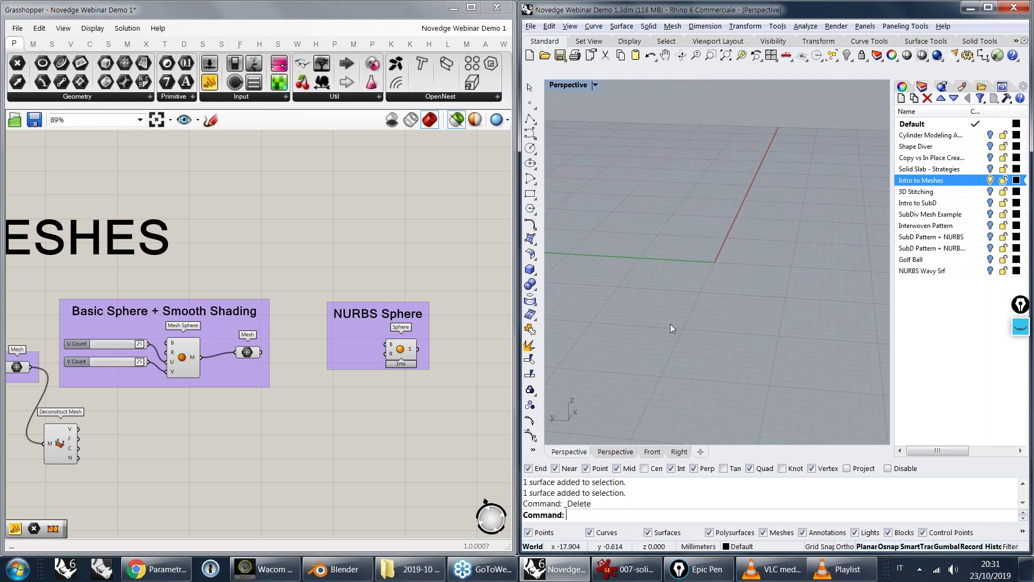
# - Review the sphere groups of the Meshes section and the NURBS Sphere group's Sphere component up close
pyautogui.click(351, 312)
pyautogui.scroll(-4, 351, 312)
pyautogui.scroll(-2, 441, 338)
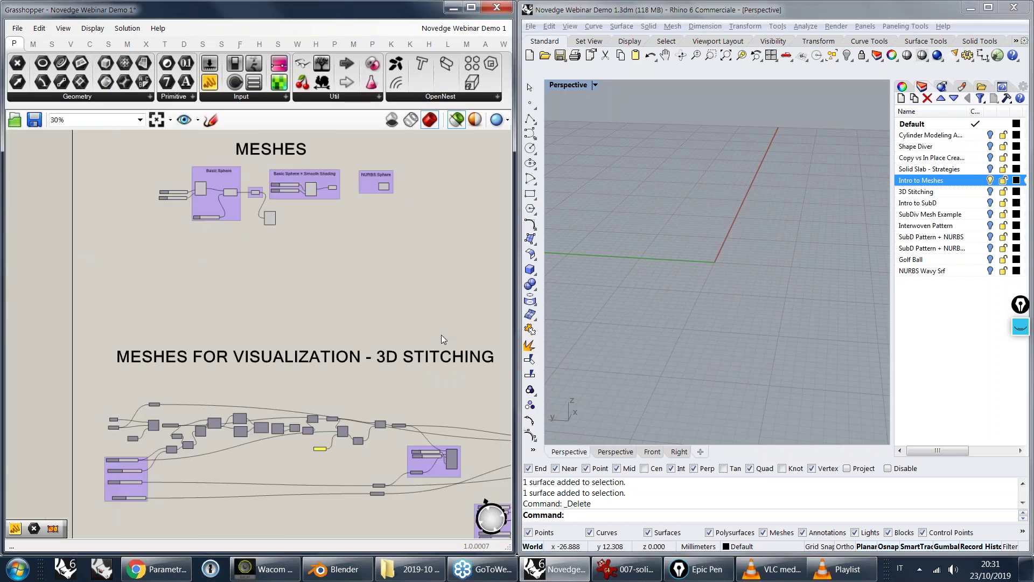
pyautogui.scroll(5, 396, 214)
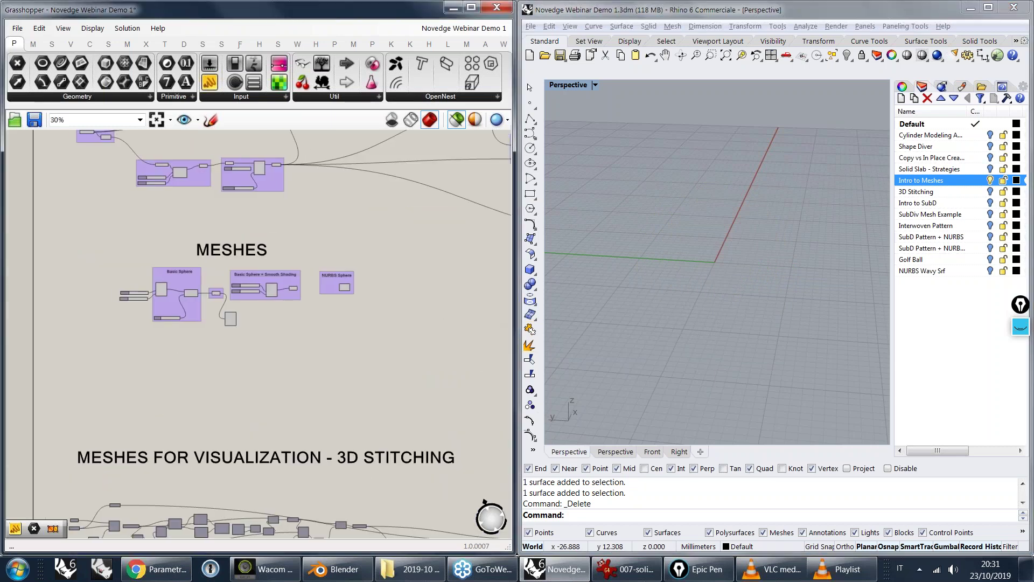
pyautogui.scroll(4, 341, 269)
pyautogui.click(349, 313)
pyautogui.click(439, 292)
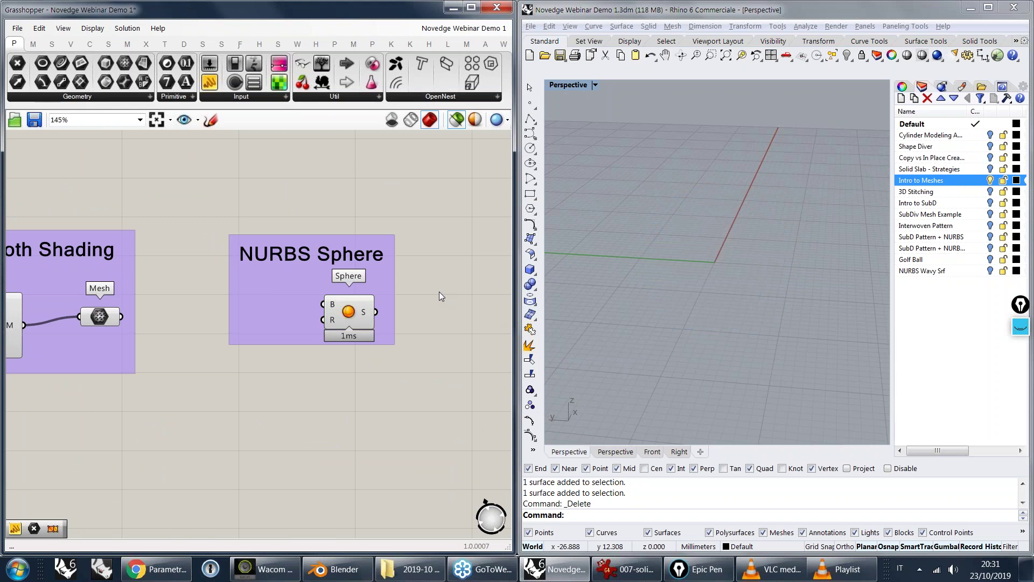
# - Examine the component chain of the Meshes for Visualization - 3D Stitching definition, from its input curves to the Sub Curve
pyautogui.scroll(-3, 434, 288)
pyautogui.moveTo(315, 443); pyautogui.dragTo(338, 292, button='right')
pyautogui.scroll(-3, 349, 277)
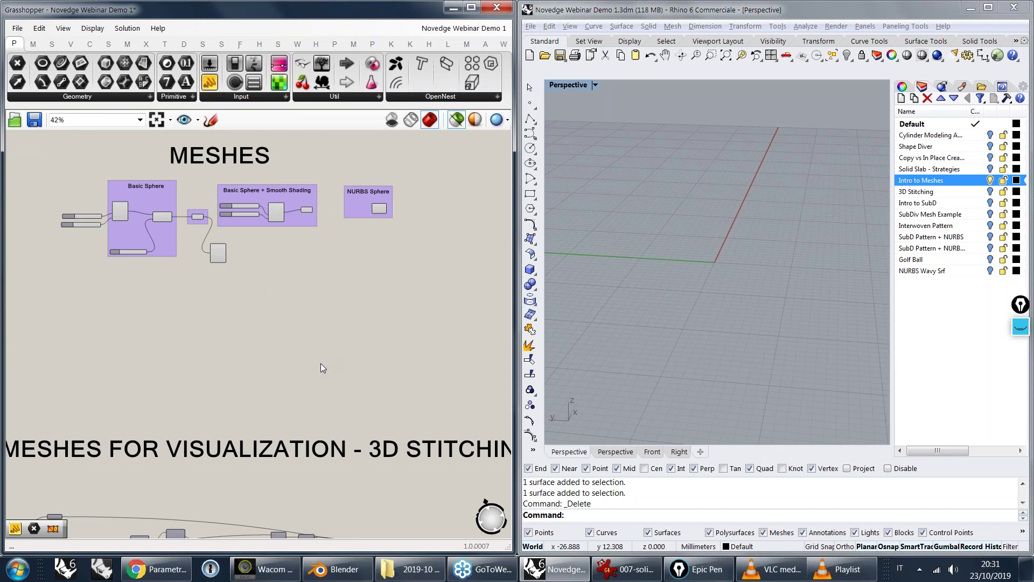
pyautogui.moveTo(328, 333); pyautogui.dragTo(337, 308, button='right')
pyautogui.moveTo(255, 460); pyautogui.dragTo(319, 294, button='right')
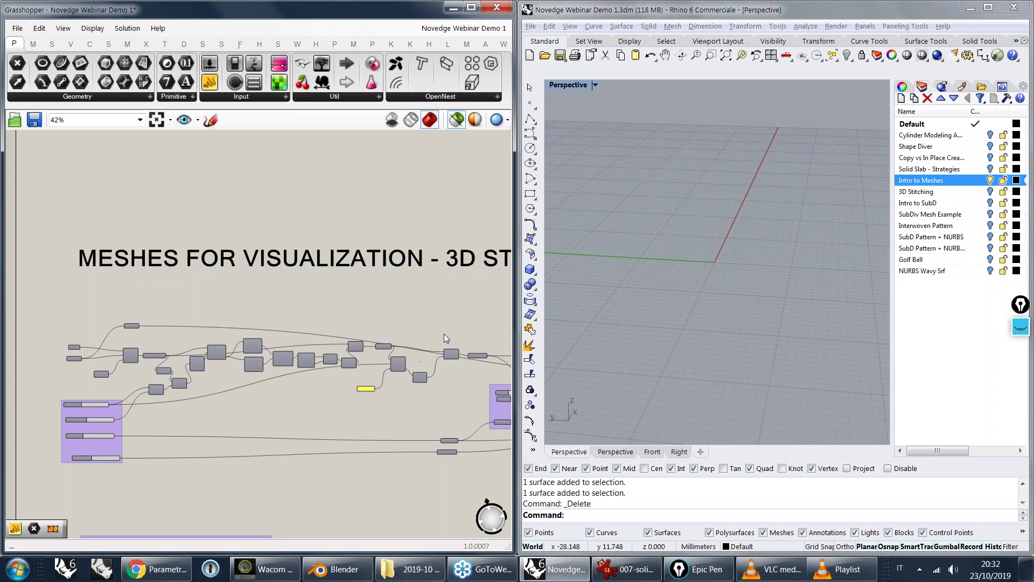
pyautogui.scroll(2, 444, 334)
pyautogui.moveTo(461, 368); pyautogui.dragTo(452, 319)
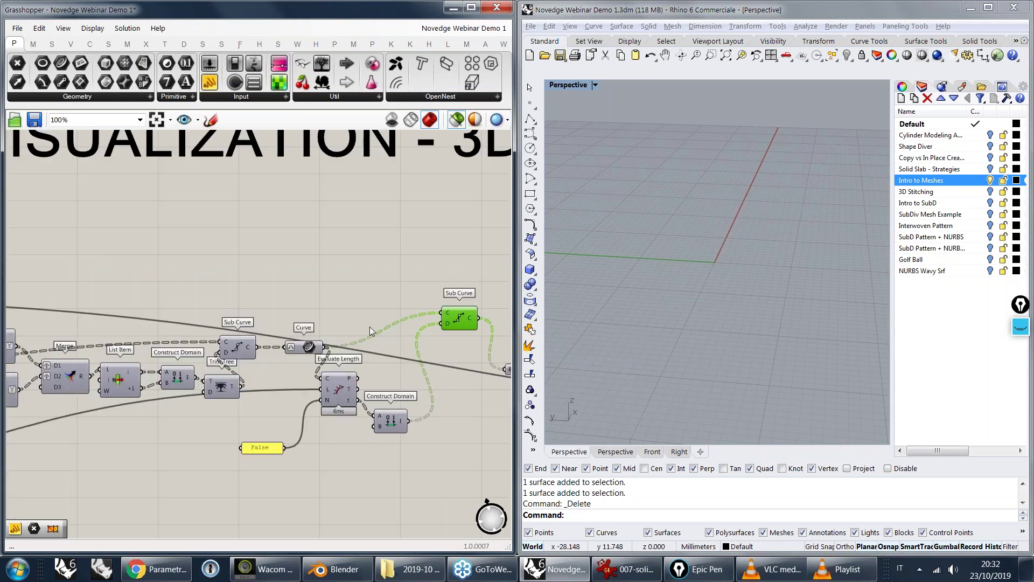
pyautogui.moveTo(322, 310); pyautogui.dragTo(398, 319, button='right')
pyautogui.moveTo(264, 316); pyautogui.dragTo(410, 352, button='right')
pyautogui.moveTo(251, 281); pyautogui.dragTo(354, 261, button='right')
pyautogui.scroll(-3, 353, 261)
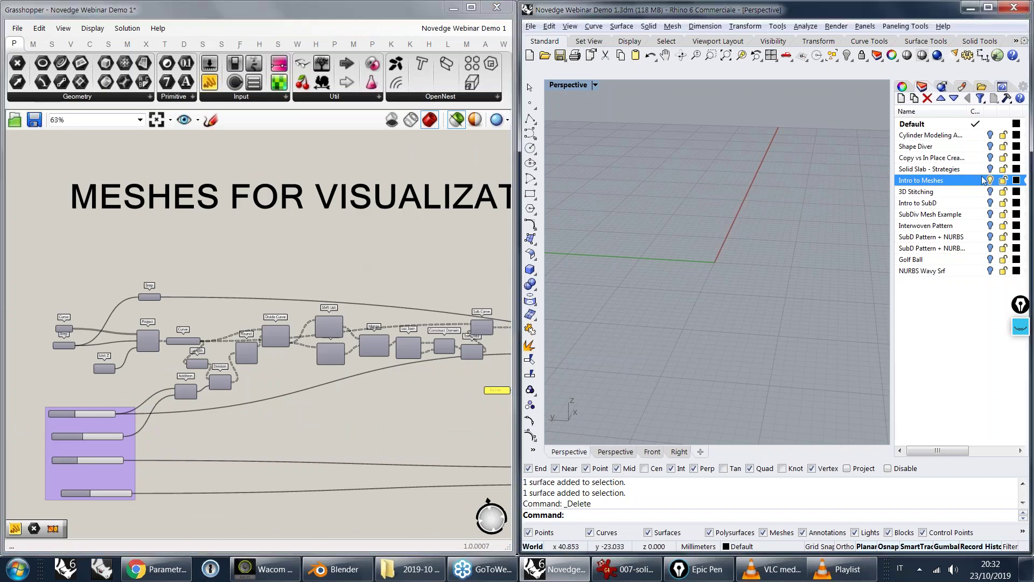
# - Hide the Intro to Meshes layer and turn on the 3D Stitching layer
pyautogui.moveTo(346, 232); pyautogui.dragTo(303, 233, button='right')
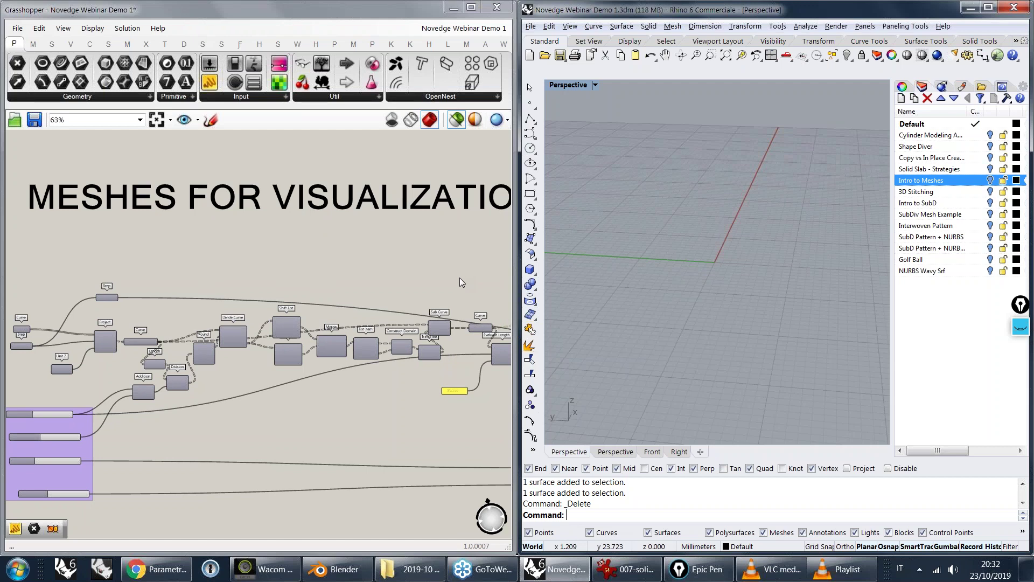
pyautogui.hotkey('alt', 'Tab')
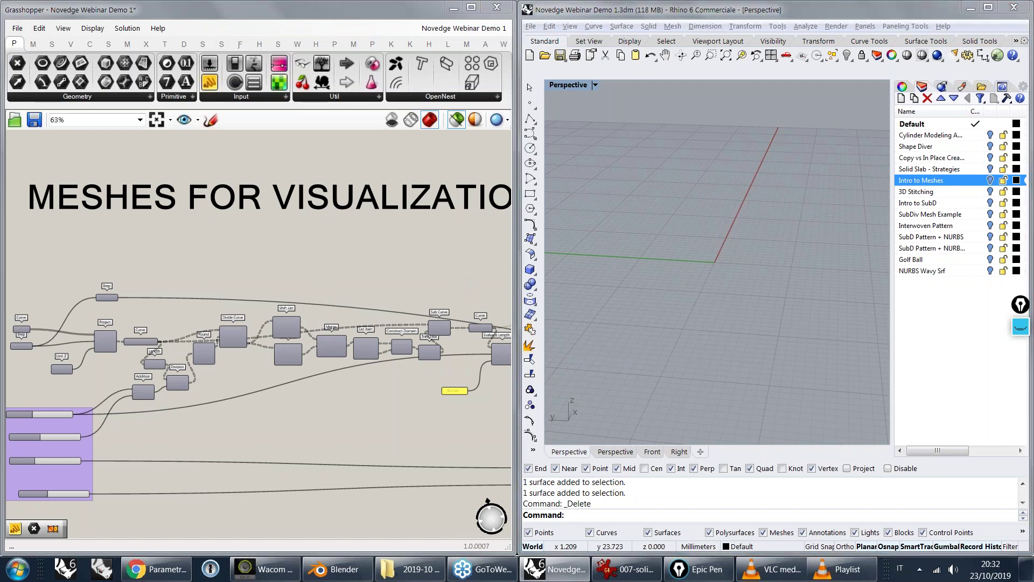
pyautogui.scroll(-3, 443, 267)
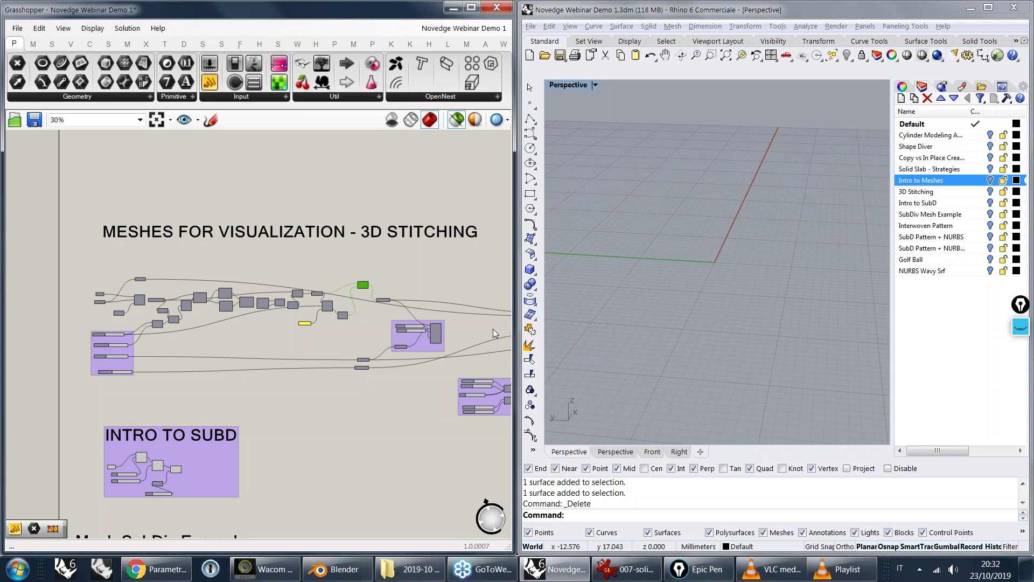
pyautogui.rightClick(915, 180)
pyautogui.click(985, 186)
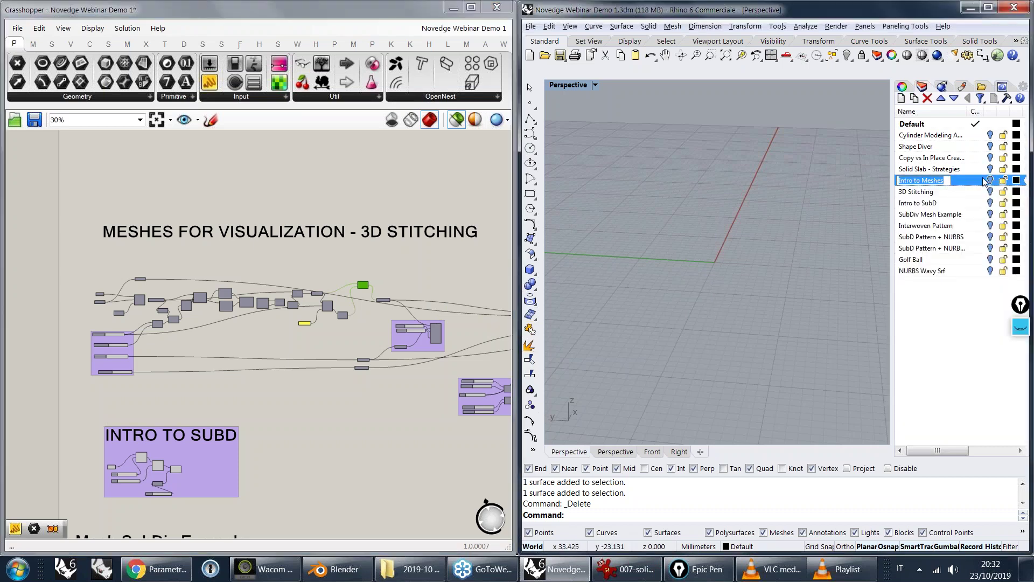
pyautogui.click(989, 193)
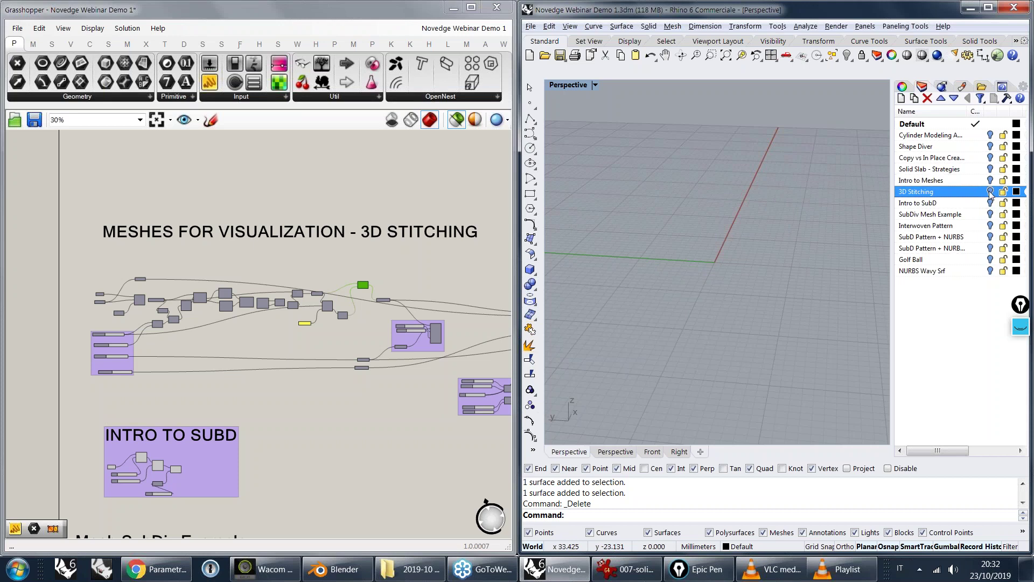
# - Run the ss alias for ShowSelected, and select the two curves beneath the polysurface
pyautogui.moveTo(774, 207)
pyautogui.keyDown('shift'); pyautogui.mouseDown(button='right')
pyautogui.moveTo(642, 164)
pyautogui.moveTo(859, 246)
pyautogui.moveTo(646, 258)
pyautogui.moveTo(730, 256)
pyautogui.moveTo(695, 242)
pyautogui.mouseUp(button='right'); pyautogui.keyUp('shift')
pyautogui.write('ss')
pyautogui.press('Return')
pyautogui.scroll(-4, 739, 208)
pyautogui.click(478, 292)
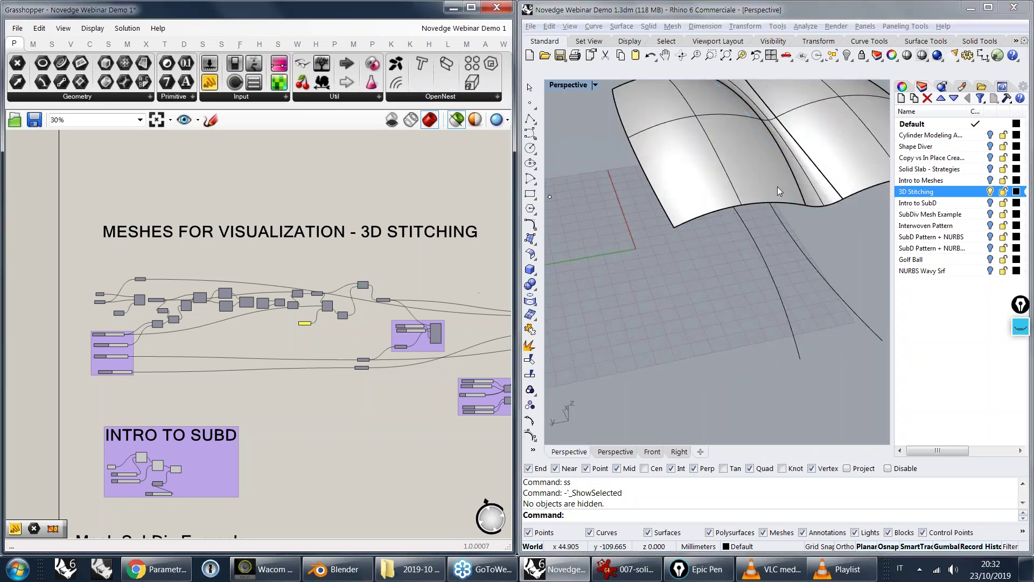
pyautogui.moveTo(777, 186); pyautogui.dragTo(802, 181, button='right')
pyautogui.click(802, 182)
pyautogui.moveTo(804, 323); pyautogui.dragTo(698, 350)
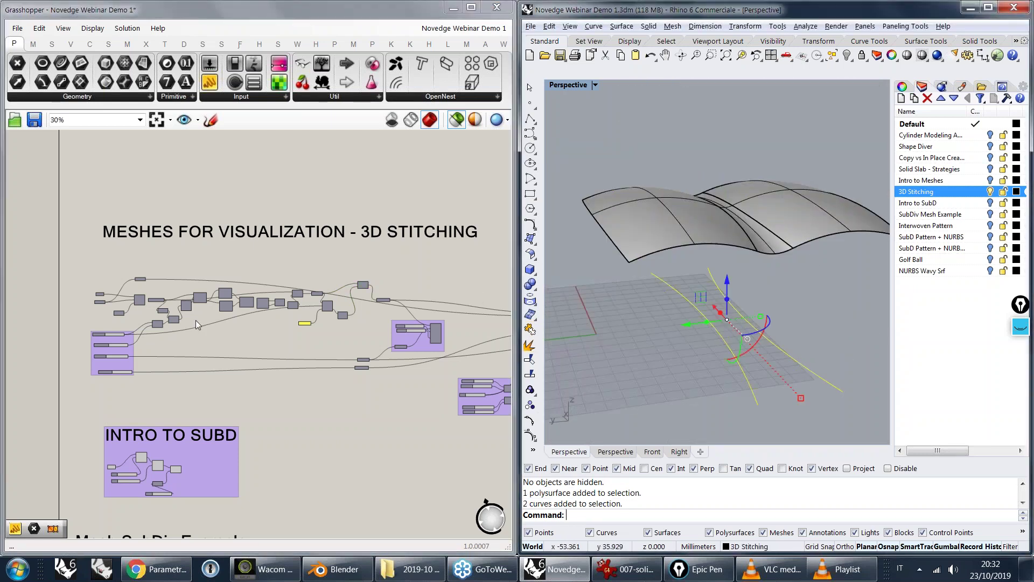
# - Follow the 3D Stitching definition to its Mesh Pipe and final Mesh components
pyautogui.click(195, 320)
pyautogui.moveTo(310, 326); pyautogui.dragTo(85, 298, button='right')
pyautogui.scroll(4, 348, 303)
pyautogui.moveTo(468, 297); pyautogui.dragTo(289, 302, button='right')
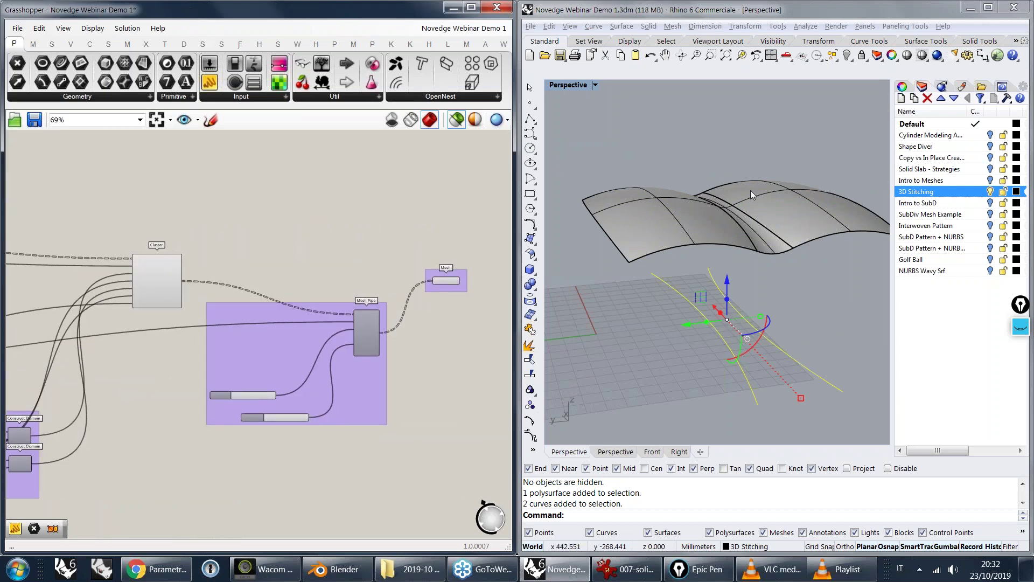
# - Examine the polysurface's seam area and the two curves beneath it from several angles
pyautogui.scroll(6, 751, 190)
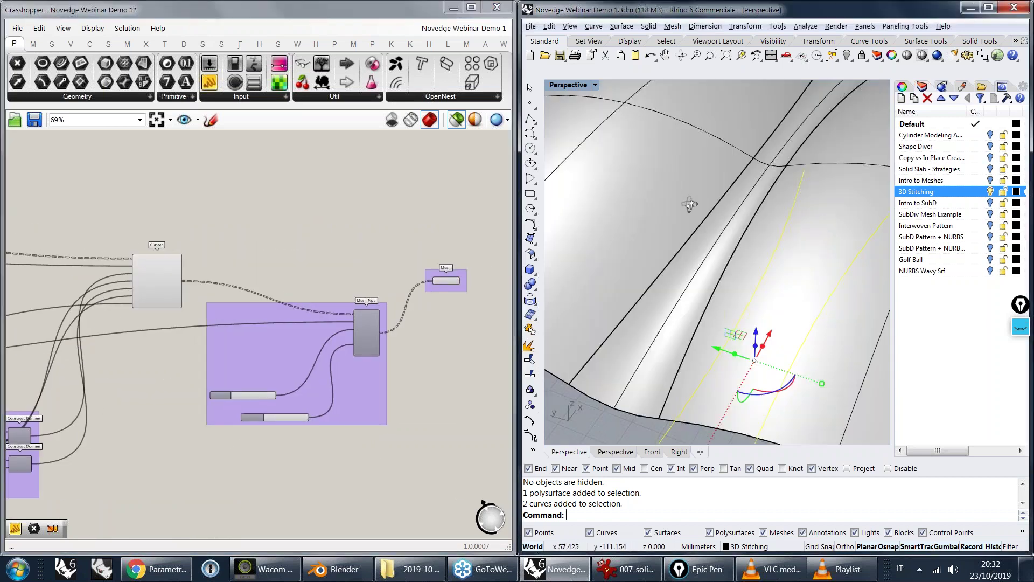
pyautogui.scroll(-6, 643, 207)
pyautogui.scroll(-3, 646, 212)
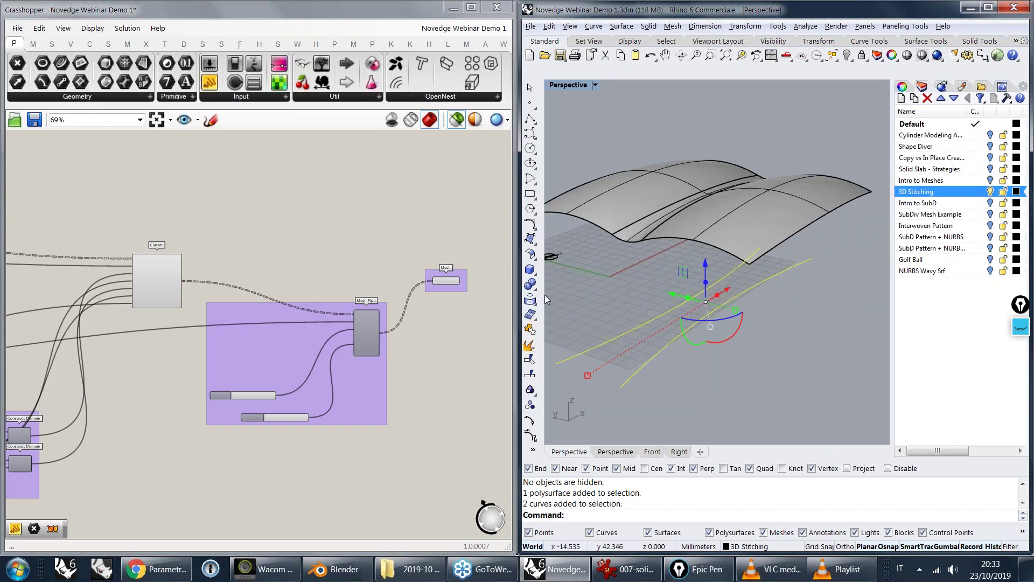
pyautogui.scroll(4, 707, 154)
pyautogui.scroll(-2, 672, 208)
pyautogui.moveTo(672, 208); pyautogui.dragTo(703, 259, button='right')
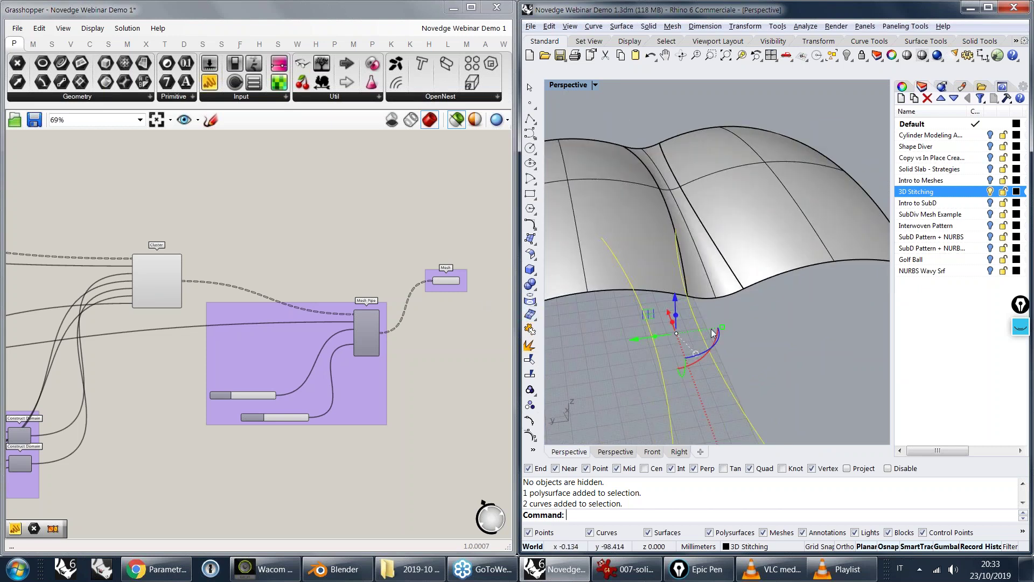
pyautogui.scroll(-5, 711, 329)
pyautogui.moveTo(711, 328); pyautogui.dragTo(715, 356, button='right')
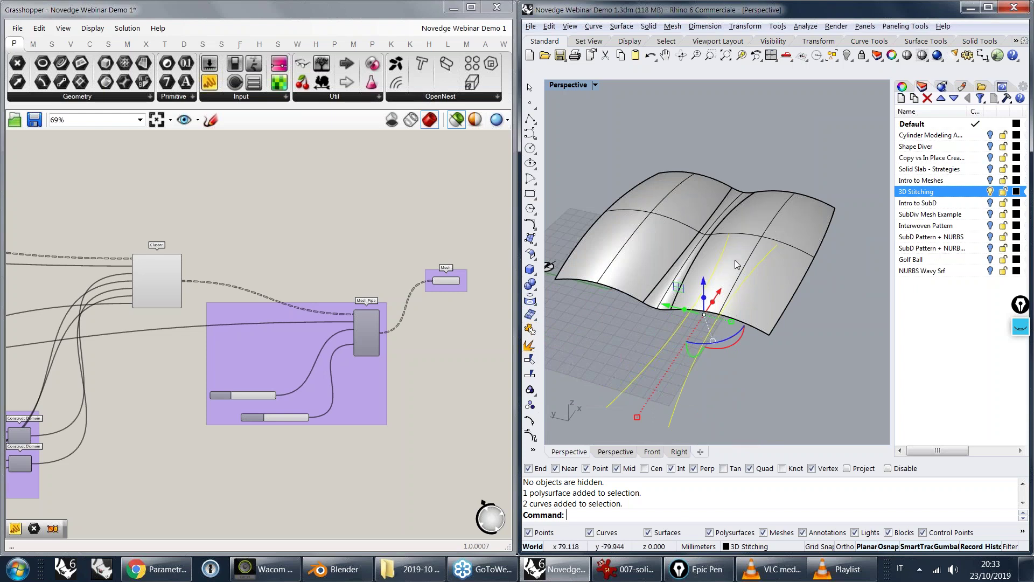
# - Preview the final Mesh of the 3D Stitching definition and examine the stitches along the seam up close
pyautogui.click(445, 280)
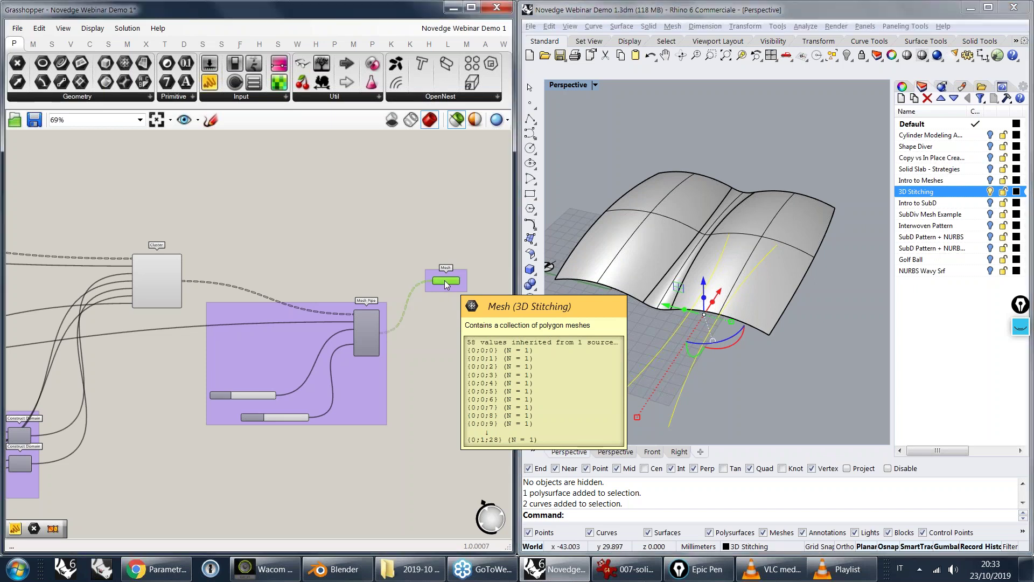
pyautogui.scroll(10, 740, 240)
pyautogui.scroll(1, 740, 241)
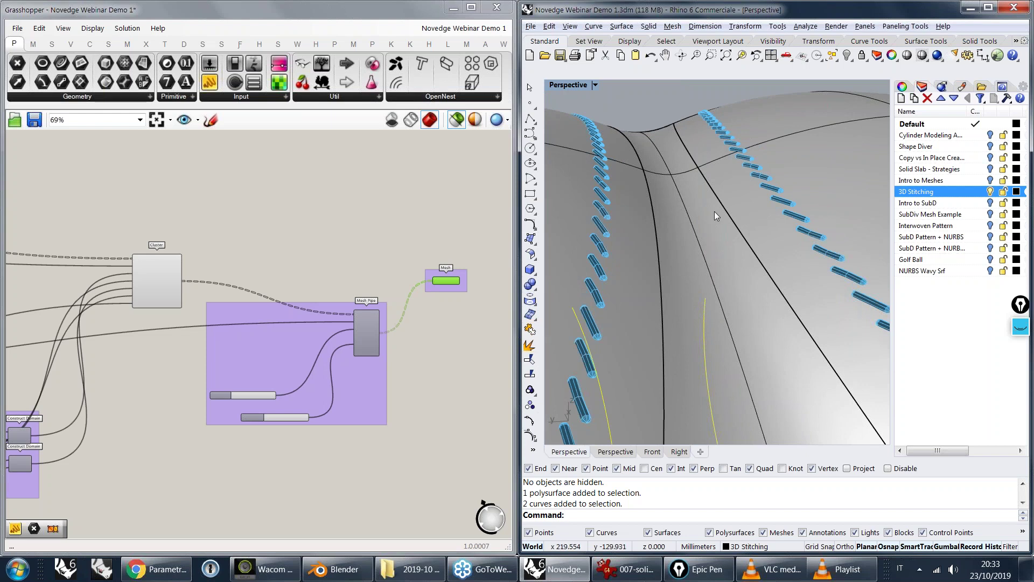
pyautogui.scroll(-6, 714, 215)
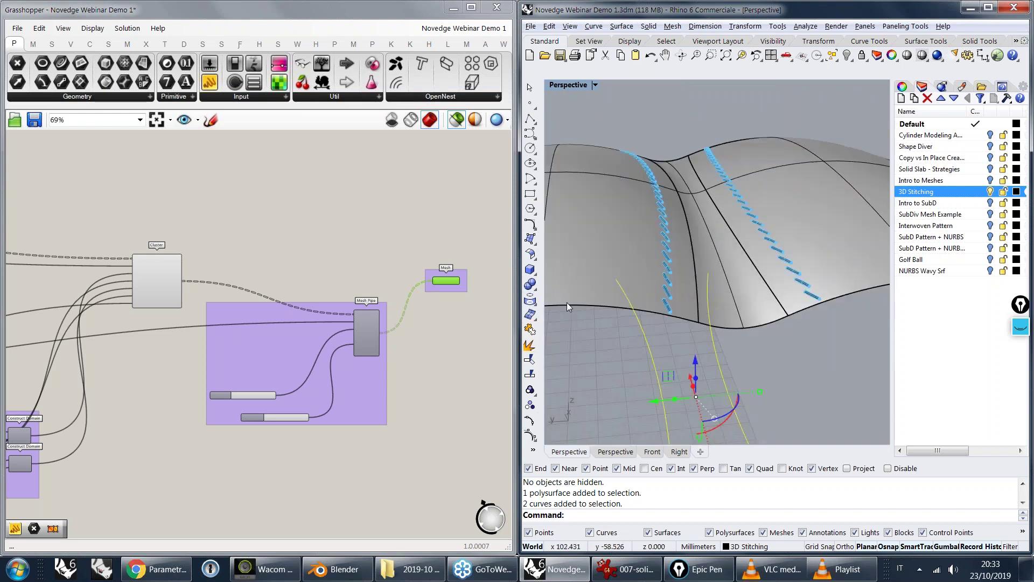
# - Return to the start of the 3D Stitching definition and preview the referenced curves of the Ref Crv component
pyautogui.scroll(-5, 173, 256)
pyautogui.moveTo(173, 256); pyautogui.dragTo(315, 305, button='right')
pyautogui.scroll(8, 316, 305)
pyautogui.moveTo(343, 192); pyautogui.dragTo(289, 315, button='right')
pyautogui.click(165, 264)
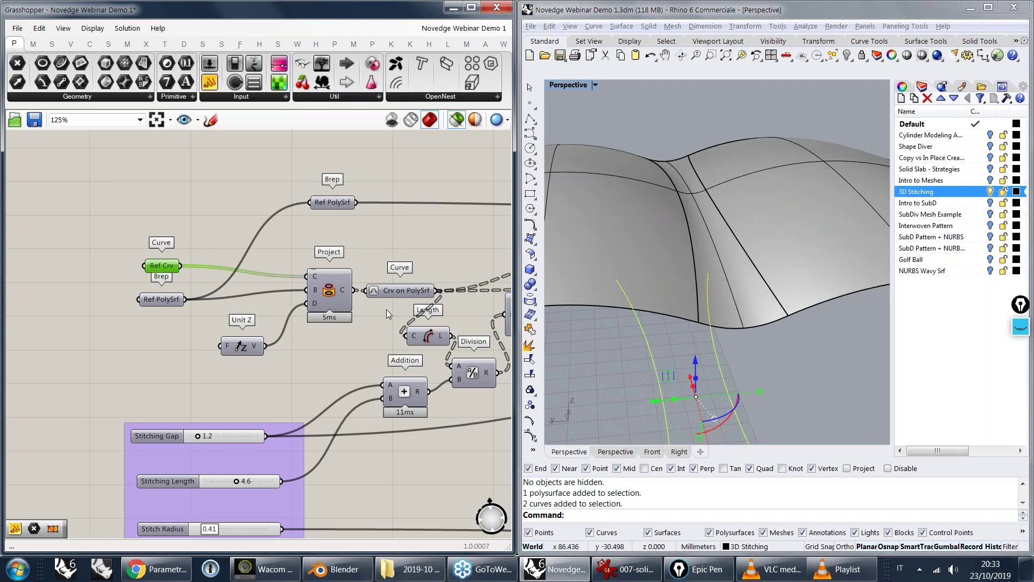
pyautogui.scroll(-5, 666, 316)
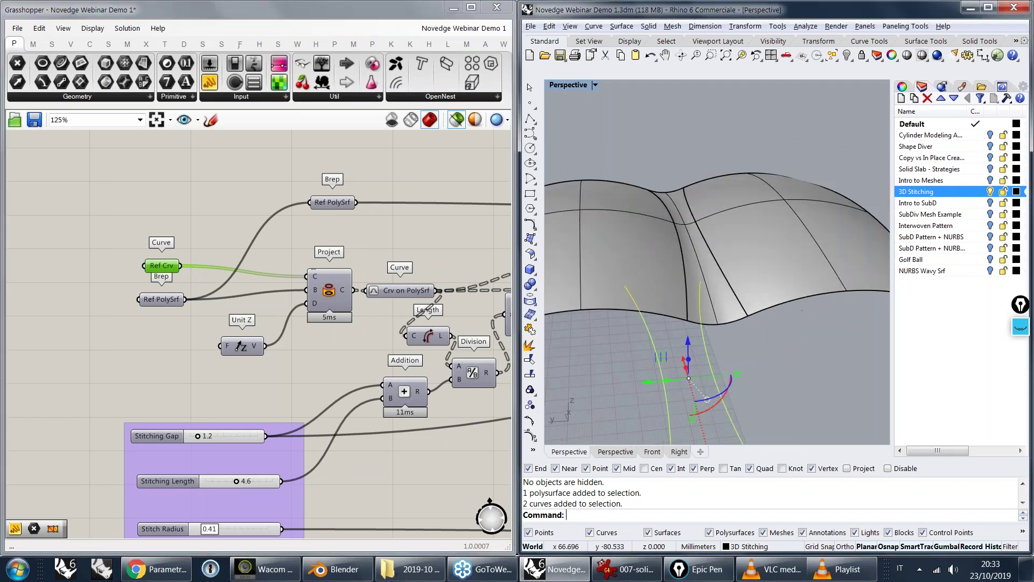
pyautogui.press('Escape')
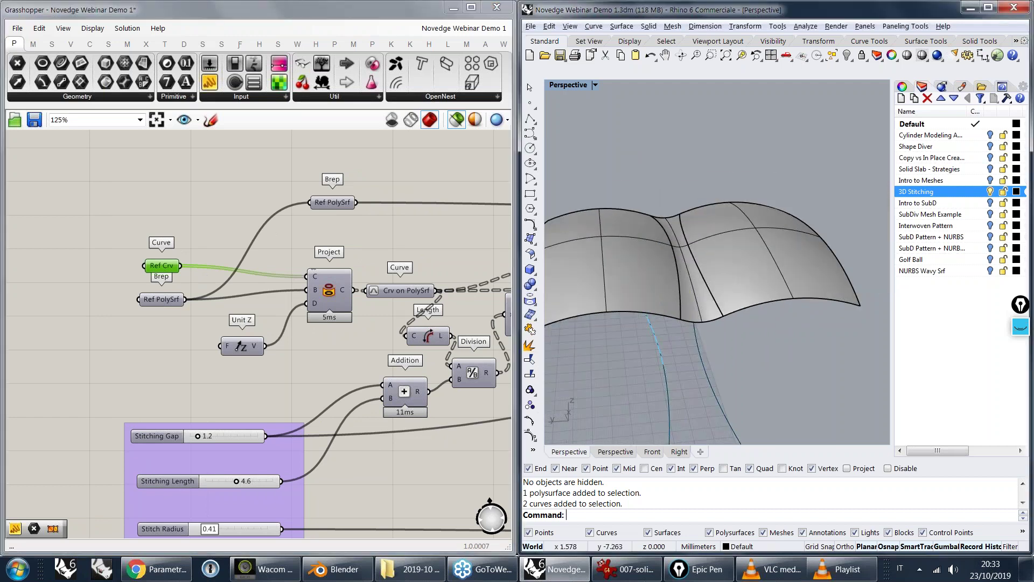
# - Preview the Project, Divide Curve and Evaluate Length results on the polysurface to trace how the stitches are laid out
pyautogui.keyDown('shift'); pyautogui.click(330, 290); pyautogui.keyUp('shift')
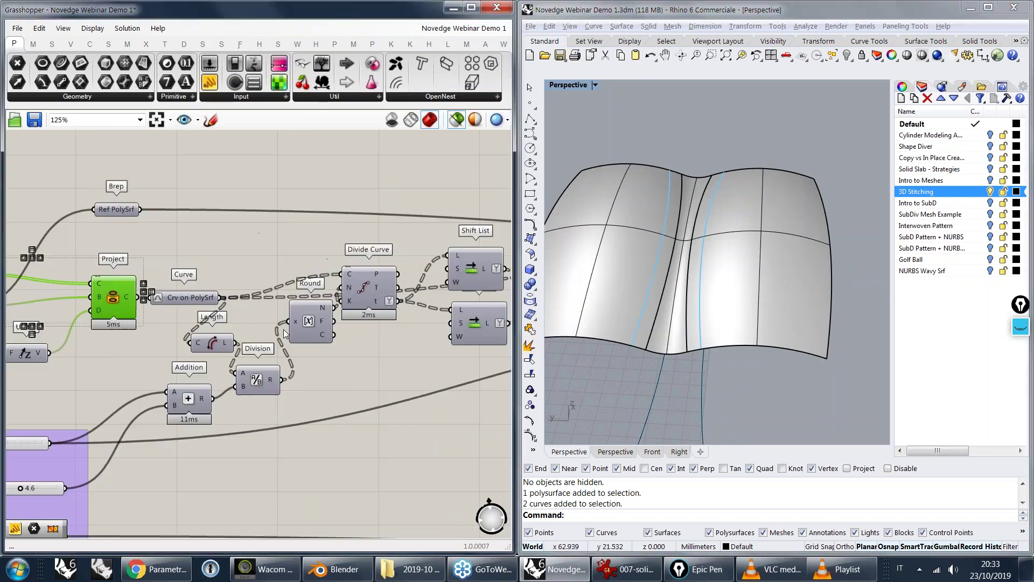
pyautogui.moveTo(144, 295); pyautogui.dragTo(225, 308, button='right')
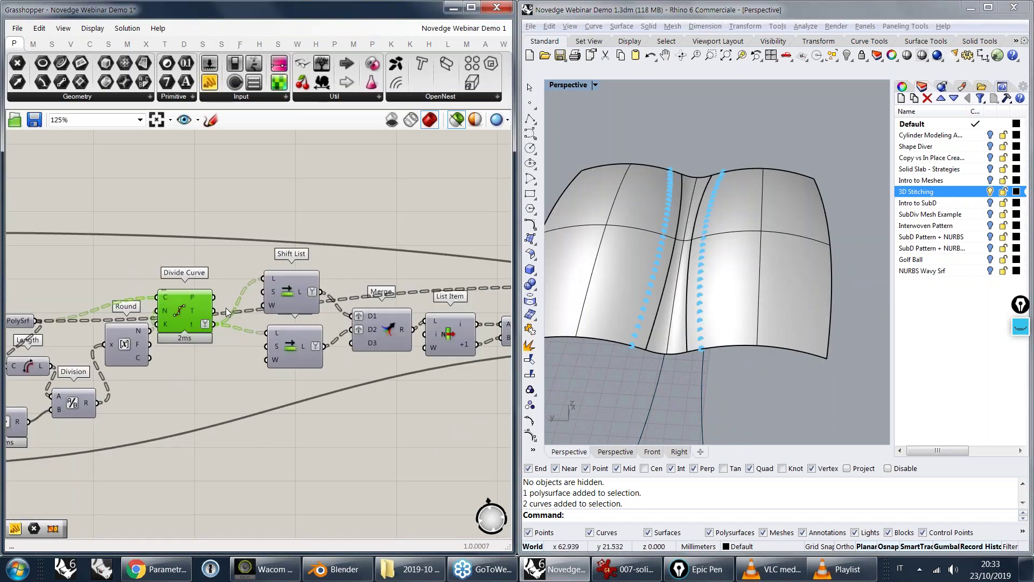
pyautogui.moveTo(716, 237); pyautogui.dragTo(635, 279, button='right')
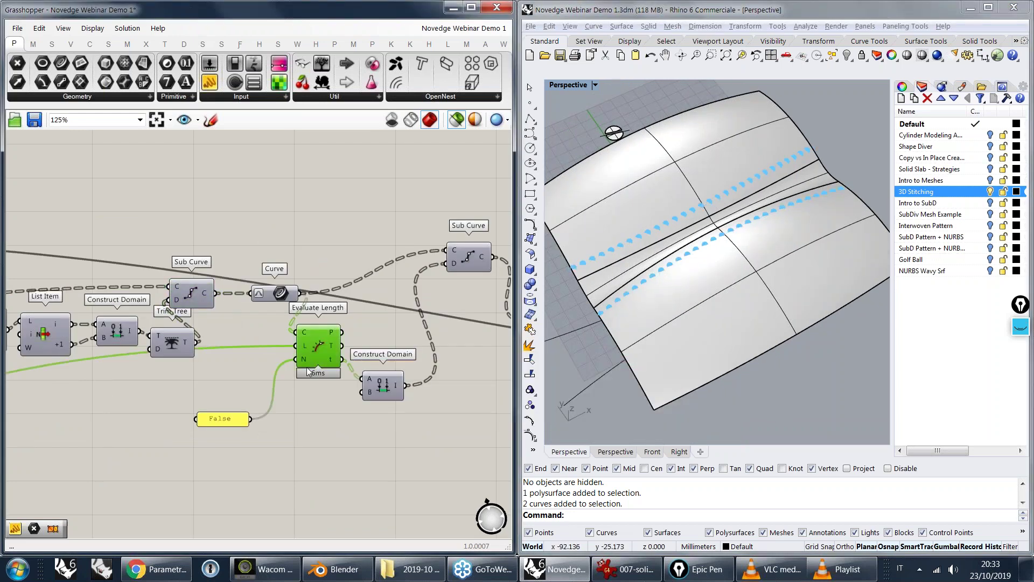
# - Inspect the geometry produced by the final Sub Curve component and the stitch Cluster on the model's seam
pyautogui.moveTo(309, 371); pyautogui.dragTo(132, 420, button='right')
pyautogui.click(288, 309)
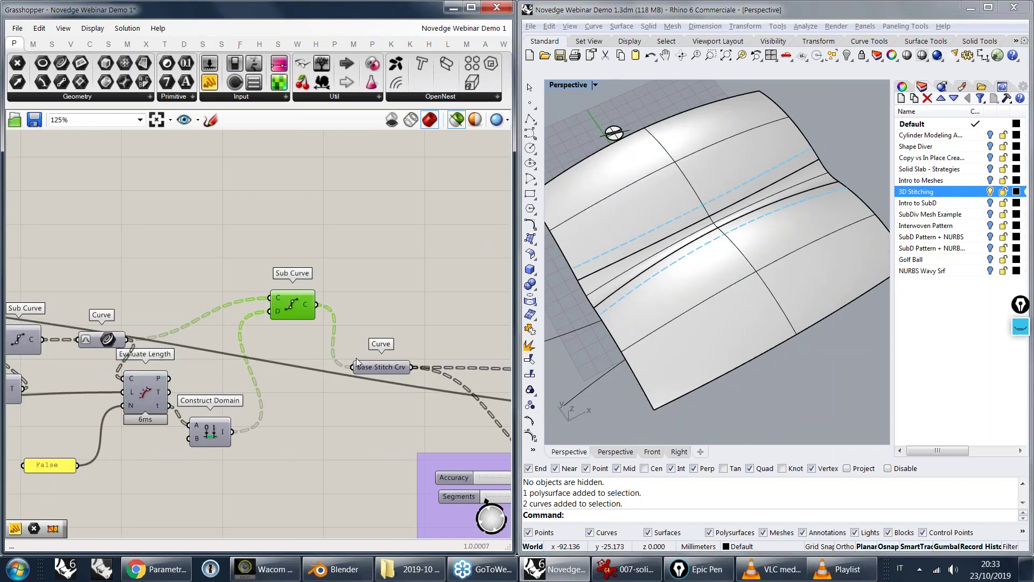
pyautogui.scroll(4, 357, 359)
pyautogui.moveTo(429, 366); pyautogui.dragTo(274, 357, button='right')
pyautogui.scroll(-4, 306, 324)
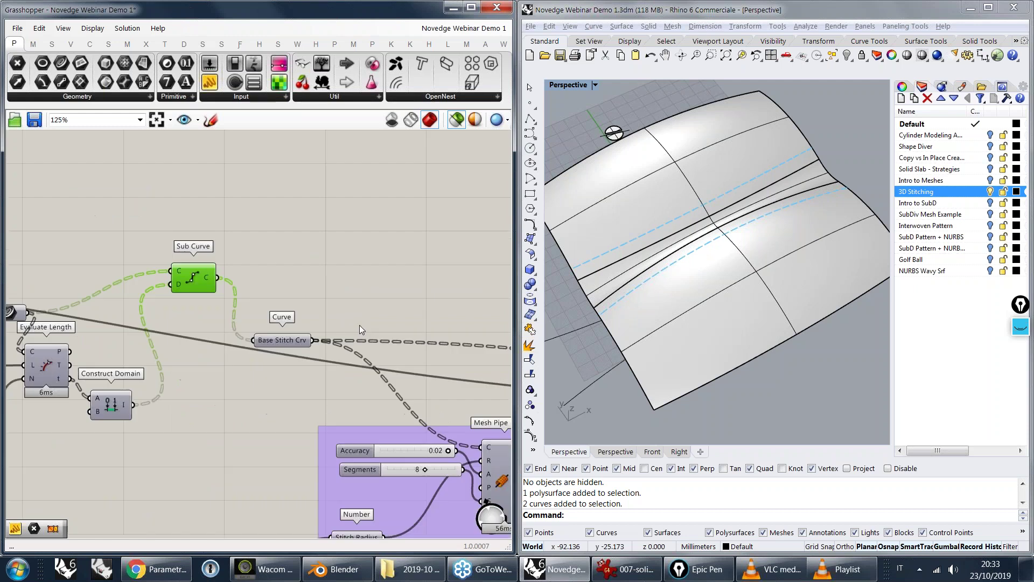
pyautogui.moveTo(360, 325); pyautogui.dragTo(110, 276, button='right')
pyautogui.scroll(-2, 413, 308)
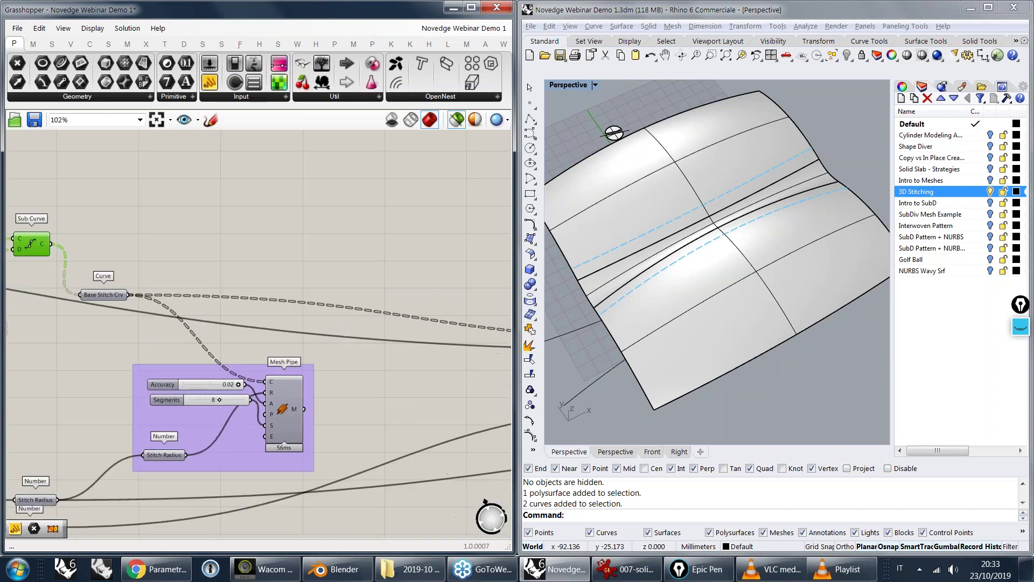
pyautogui.moveTo(413, 309); pyautogui.dragTo(139, 300, button='right')
pyautogui.moveTo(431, 350); pyautogui.dragTo(298, 348, button='right')
pyautogui.click(300, 345)
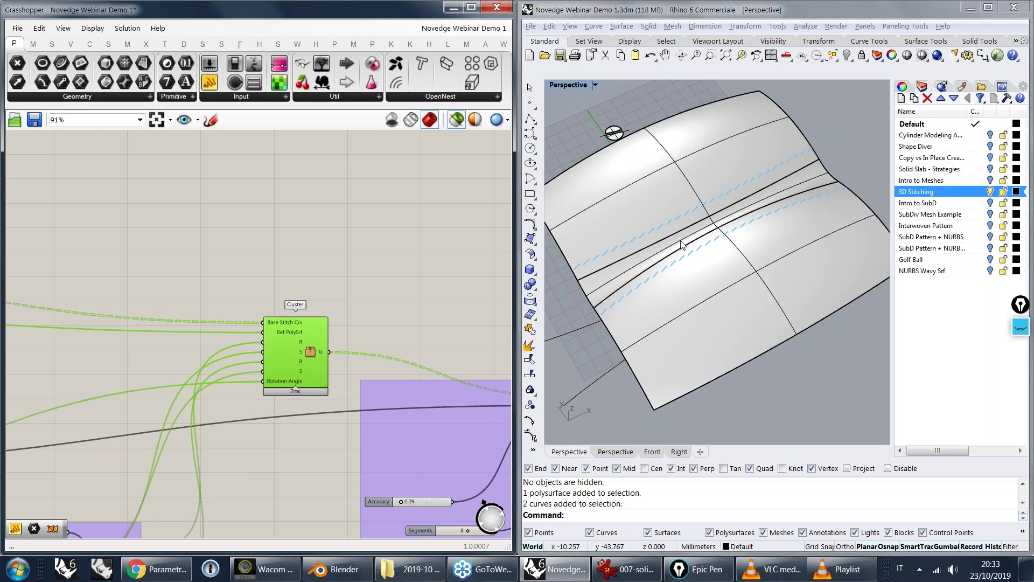
pyautogui.scroll(5, 681, 245)
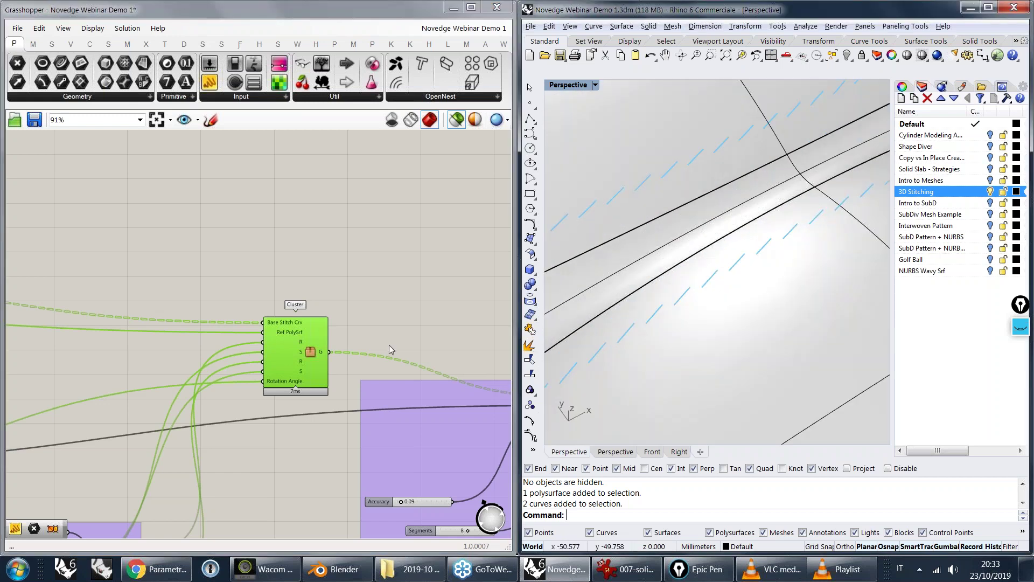
# - Examine the 3D stitches produced by the Mesh Pipe component along both seam lines from several angles
pyautogui.scroll(-5, 396, 287)
pyautogui.scroll(7, 476, 333)
pyautogui.moveTo(476, 333); pyautogui.dragTo(337, 242, button='right')
pyautogui.click(338, 242)
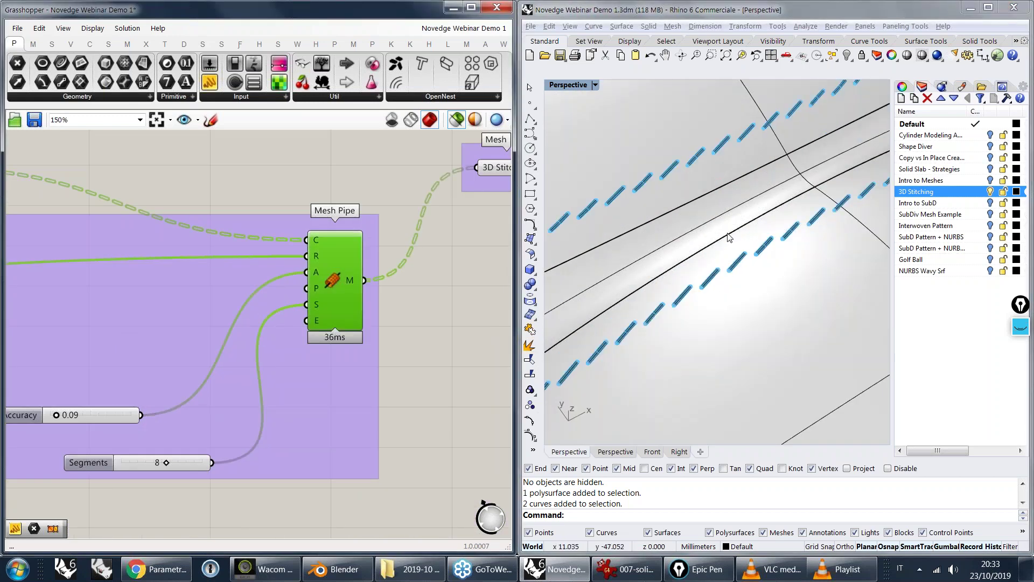
pyautogui.moveTo(728, 237); pyautogui.dragTo(721, 189, button='right')
pyautogui.moveTo(353, 280)
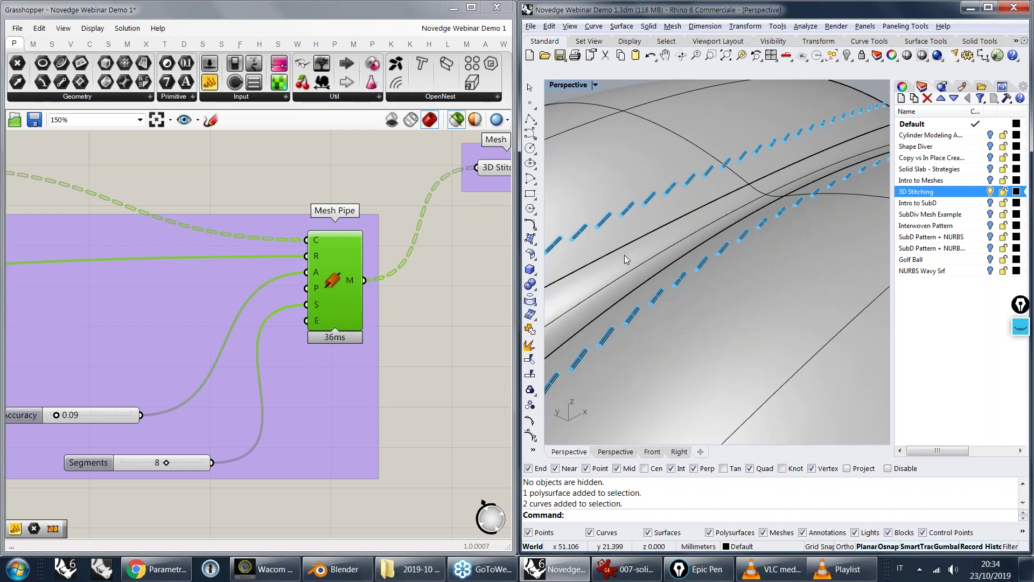
pyautogui.moveTo(728, 268); pyautogui.dragTo(764, 273, button='right')
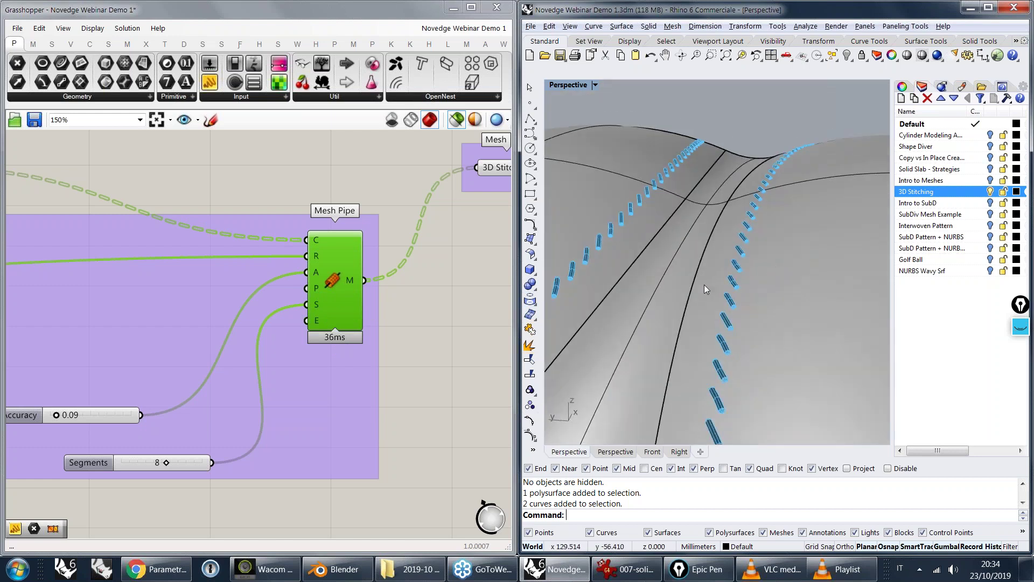
pyautogui.moveTo(738, 289); pyautogui.dragTo(722, 323, button='right')
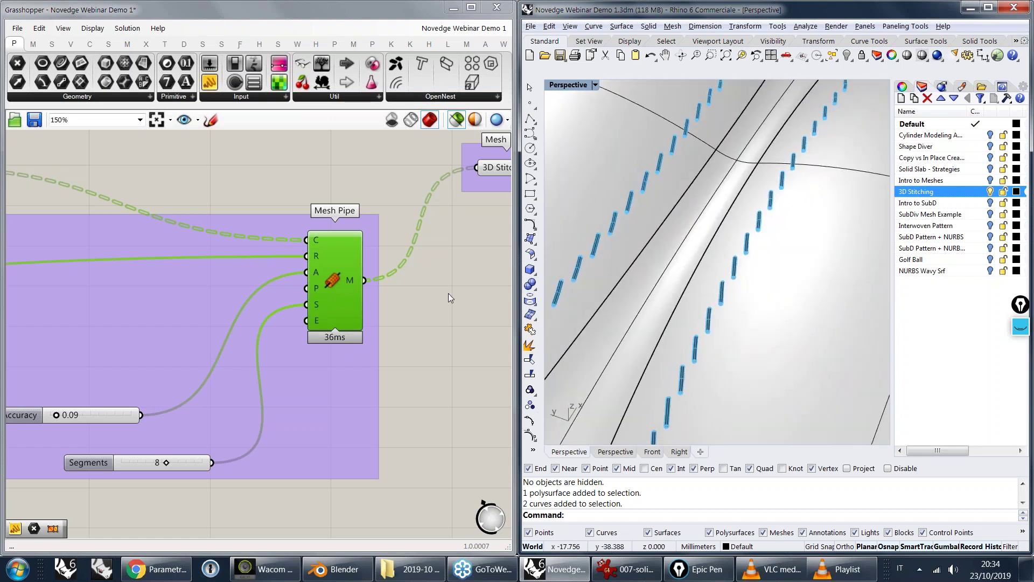
# - Add a Custom Preview component for the 3D Stitching mesh and place it beside that mesh parameter
pyautogui.moveTo(392, 294); pyautogui.dragTo(180, 398, button='right')
pyautogui.doubleClick(306, 309)
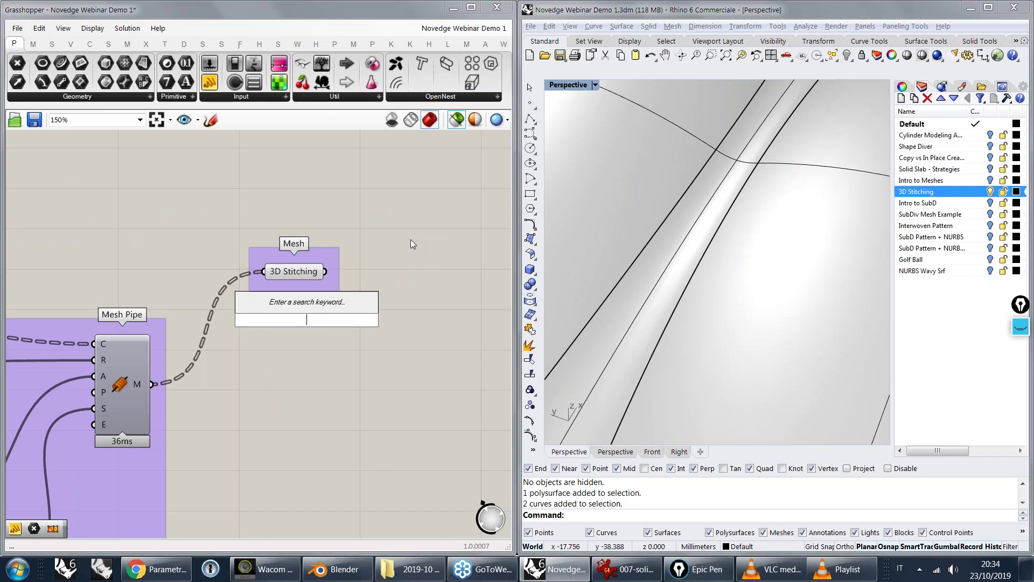
pyautogui.write('prev')
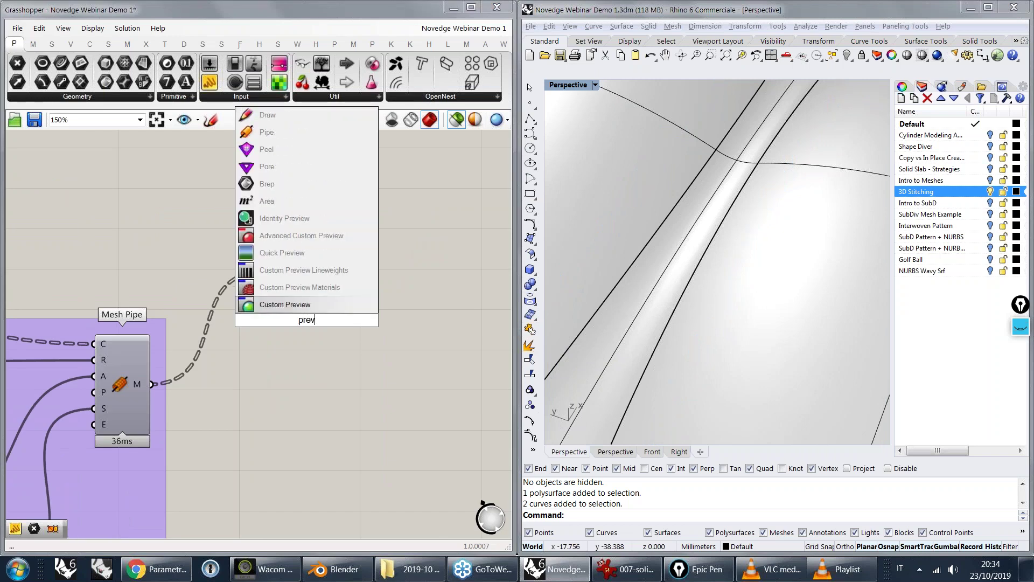
pyautogui.click(315, 305)
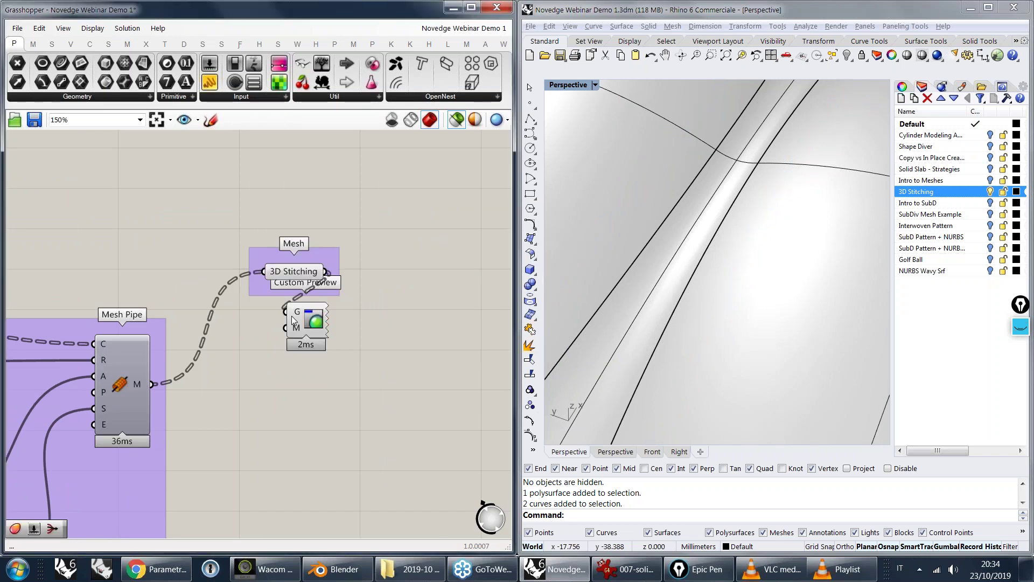
pyautogui.moveTo(302, 322); pyautogui.dragTo(415, 301)
# - Add a Create Material component that feeds the material input of the Custom Preview
pyautogui.doubleClick(338, 340)
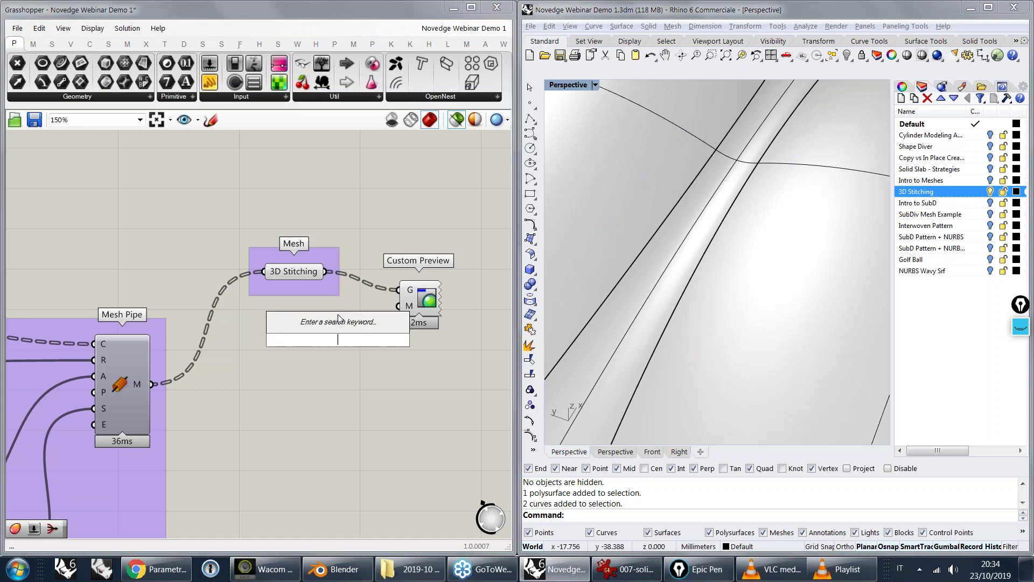
pyautogui.write('mate')
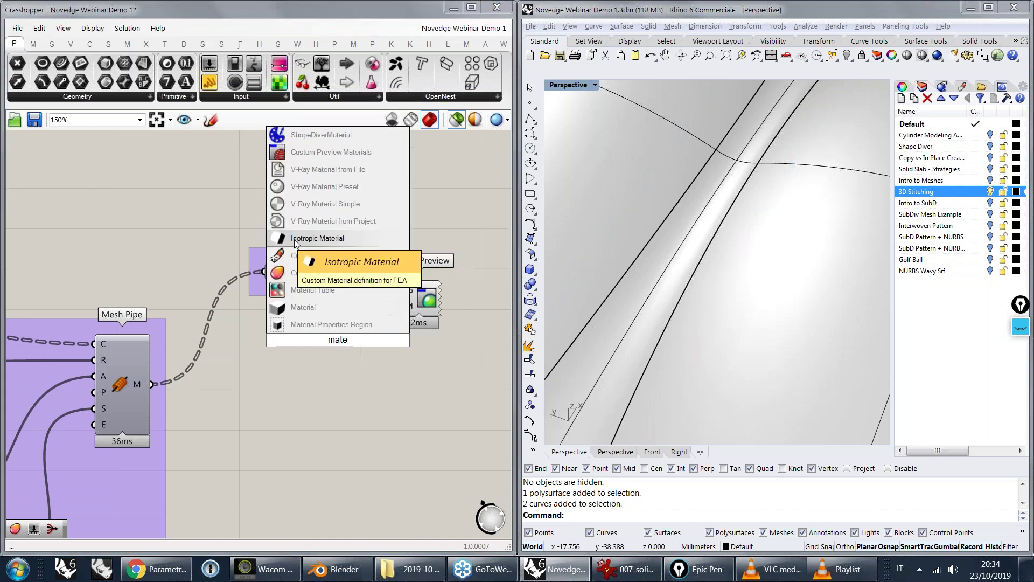
pyautogui.click(318, 272)
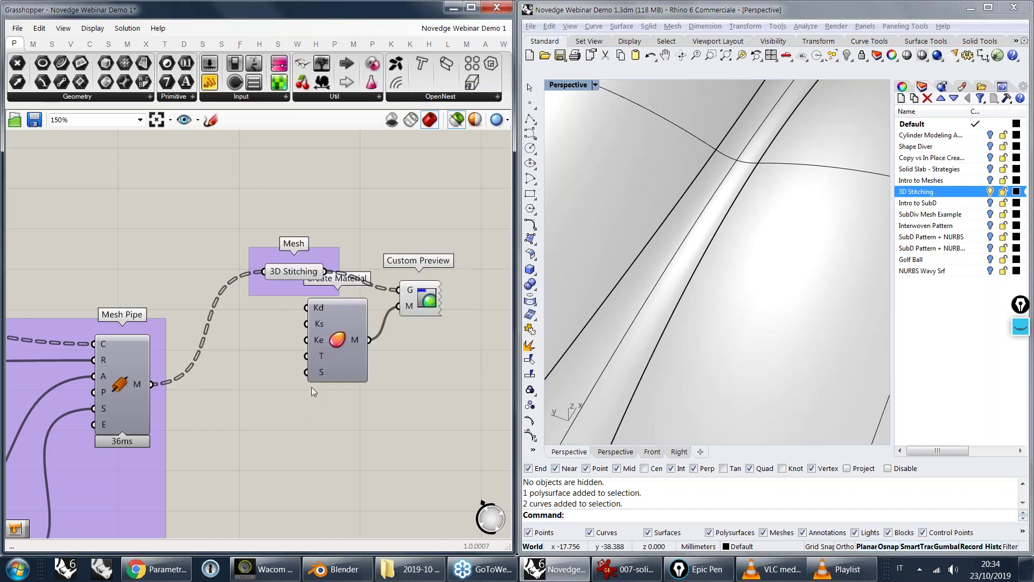
# - Add a Colour Swatch feeding the Kd input of Create Material, and shift the Custom Preview slightly clear of it
pyautogui.doubleClick(305, 374)
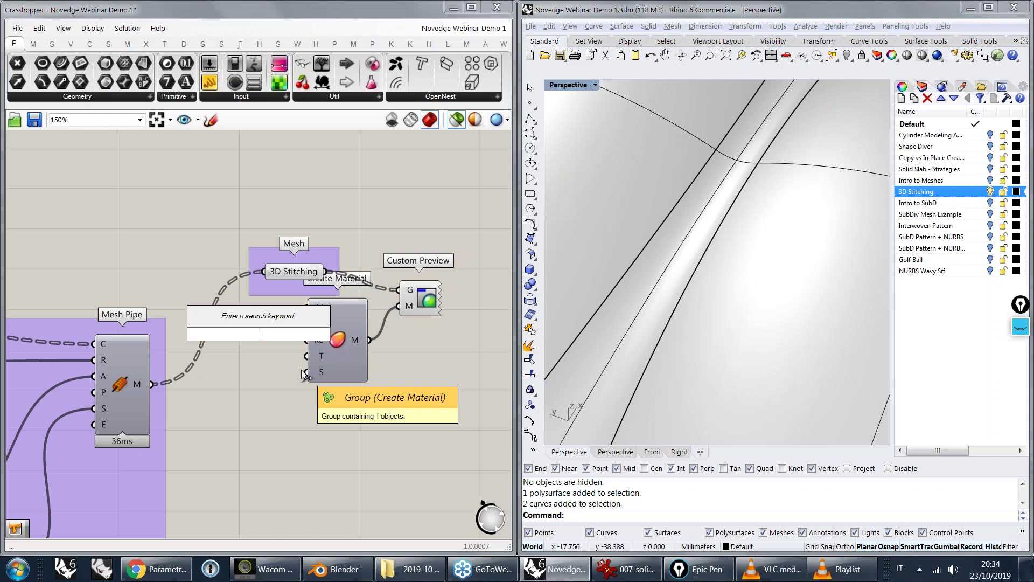
pyautogui.write('sw')
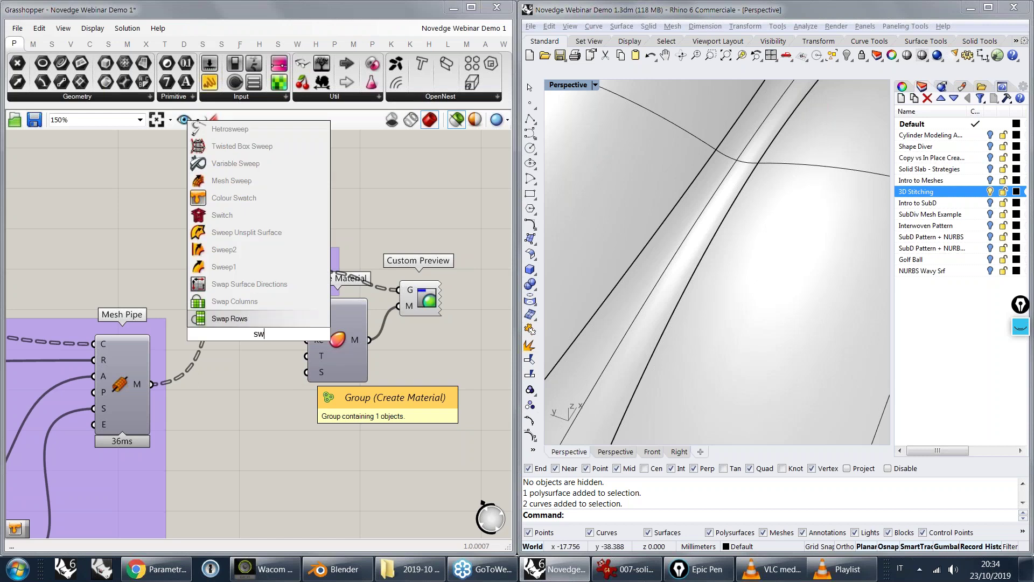
pyautogui.click(252, 203)
pyautogui.moveTo(425, 299); pyautogui.dragTo(438, 319)
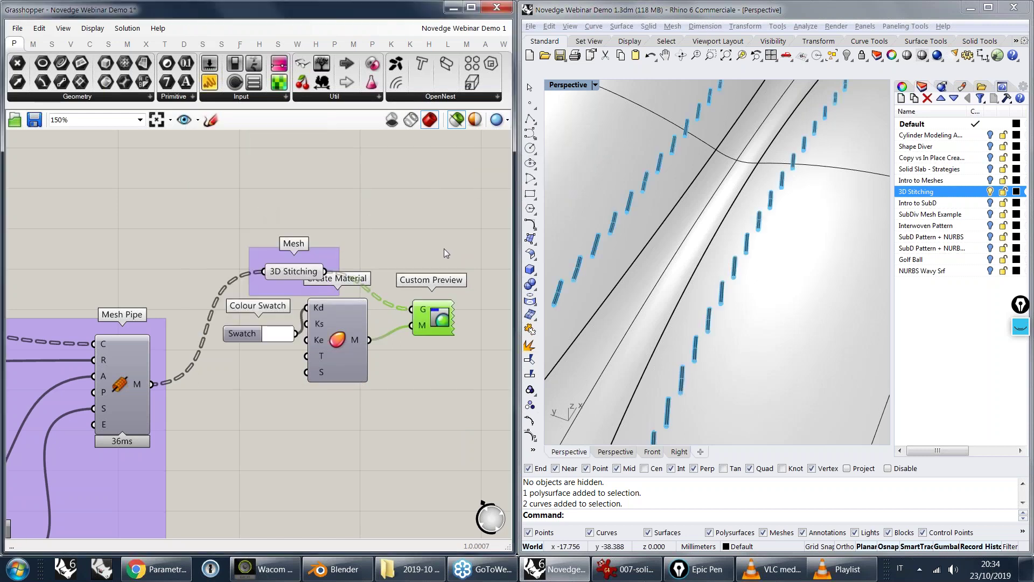
pyautogui.click(443, 247)
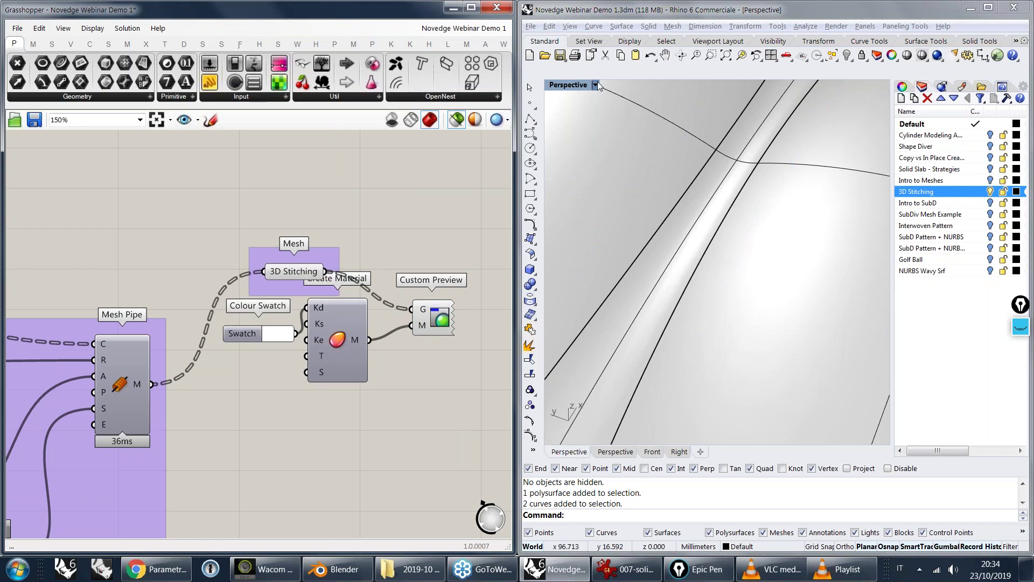
# - Switch the Perspective viewport to the Rendered display mode and view the stitching along the seam
pyautogui.click(595, 84)
pyautogui.click(731, 216)
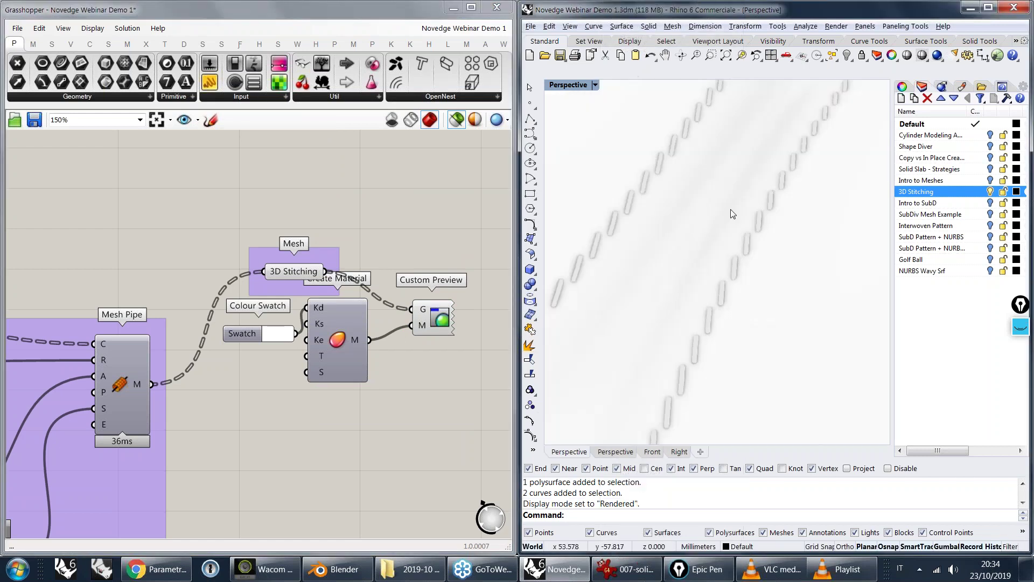
pyautogui.moveTo(736, 218); pyautogui.dragTo(692, 285, button='right')
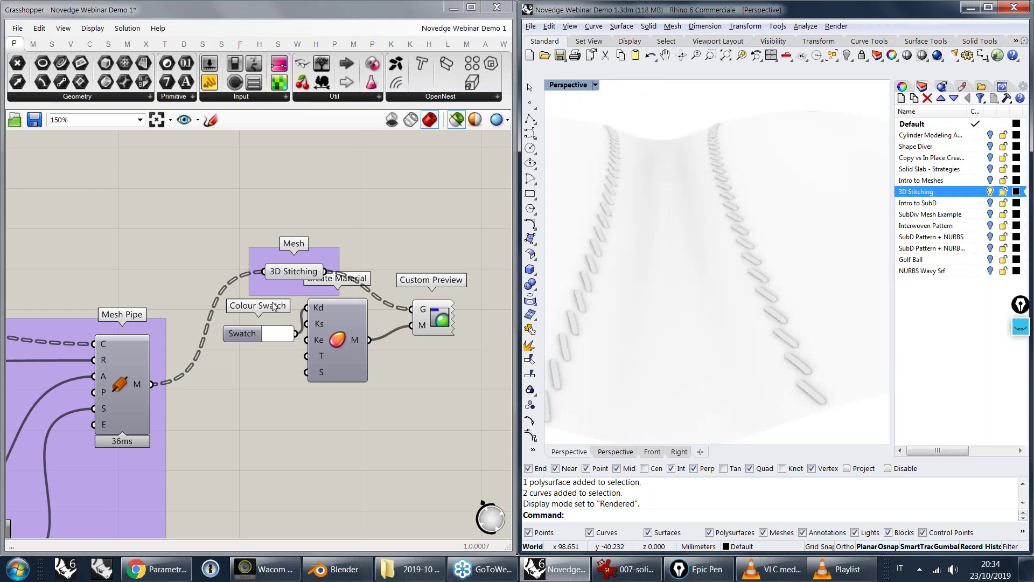
# - Set the Rotation Angle slider to 47 and the Stitch Radius slider to 0.47
pyautogui.scroll(-4, 271, 272)
pyautogui.moveTo(107, 345); pyautogui.dragTo(488, 278, button='right')
pyautogui.scroll(3, 225, 326)
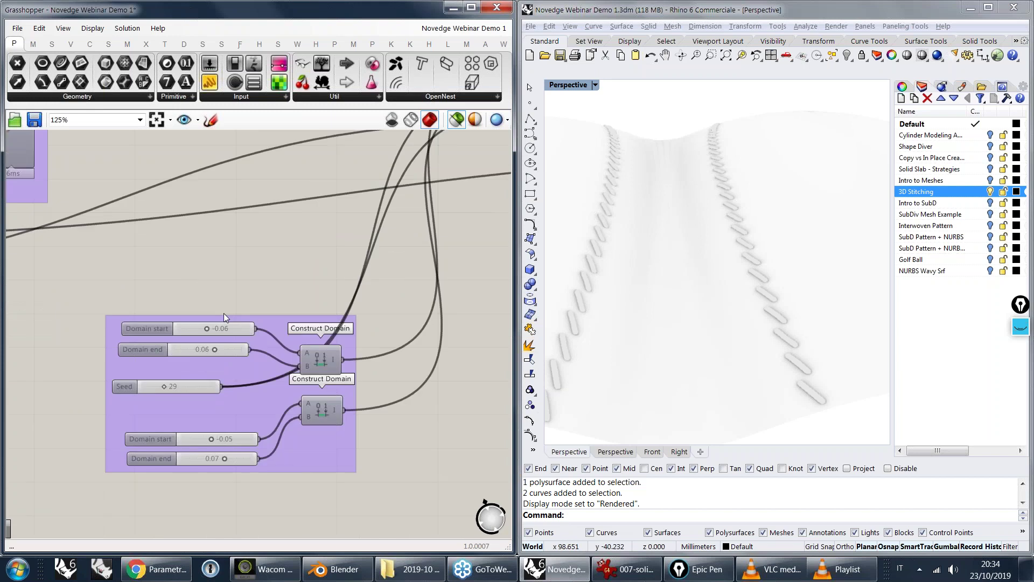
pyautogui.moveTo(224, 312); pyautogui.dragTo(421, 268, button='right')
pyautogui.moveTo(162, 253); pyautogui.dragTo(390, 282, button='right')
pyautogui.moveTo(131, 250); pyautogui.dragTo(347, 260, button='right')
pyautogui.scroll(-3, 347, 260)
pyautogui.moveTo(137, 294); pyautogui.dragTo(408, 303, button='right')
pyautogui.scroll(4, 334, 306)
pyautogui.moveTo(332, 306); pyautogui.dragTo(362, 310)
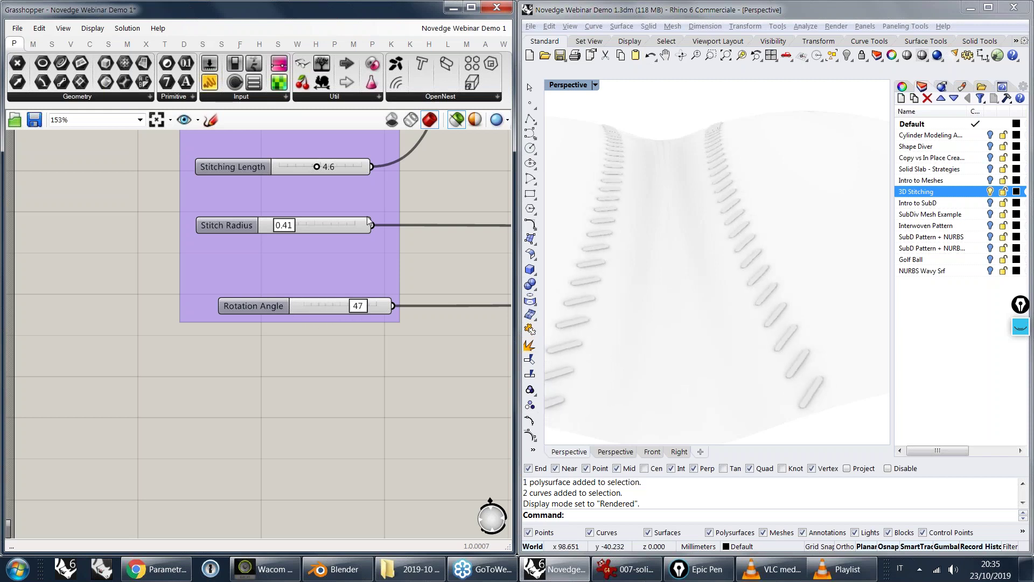
pyautogui.moveTo(367, 216); pyautogui.dragTo(359, 343, button='right')
pyautogui.moveTo(277, 354)
pyautogui.mouseDown()
pyautogui.moveTo(305, 357)
pyautogui.moveTo(267, 354)
pyautogui.moveTo(278, 354)
pyautogui.mouseUp()
# - Set Stitching Length to 6.4 and Stitching Gap to 3.5, and turn the Rotation Angle to a negative value
pyautogui.moveTo(310, 295); pyautogui.dragTo(325, 296)
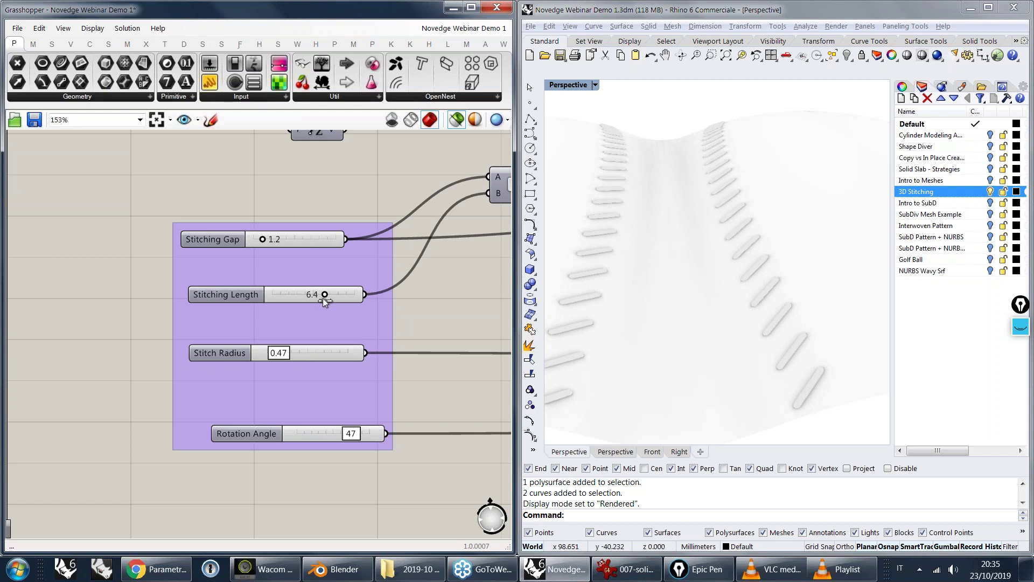
pyautogui.moveTo(264, 240); pyautogui.dragTo(281, 240)
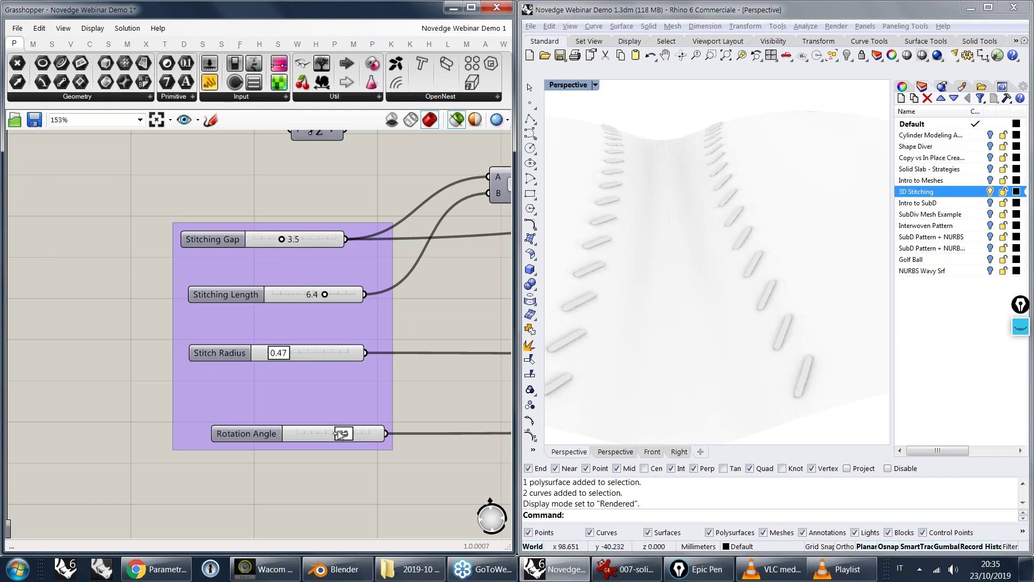
pyautogui.moveTo(340, 433); pyautogui.dragTo(323, 433)
# - Review the rendered stitches up close together with the Mesh Pipe and material preview components of the definition
pyautogui.scroll(-3, 384, 304)
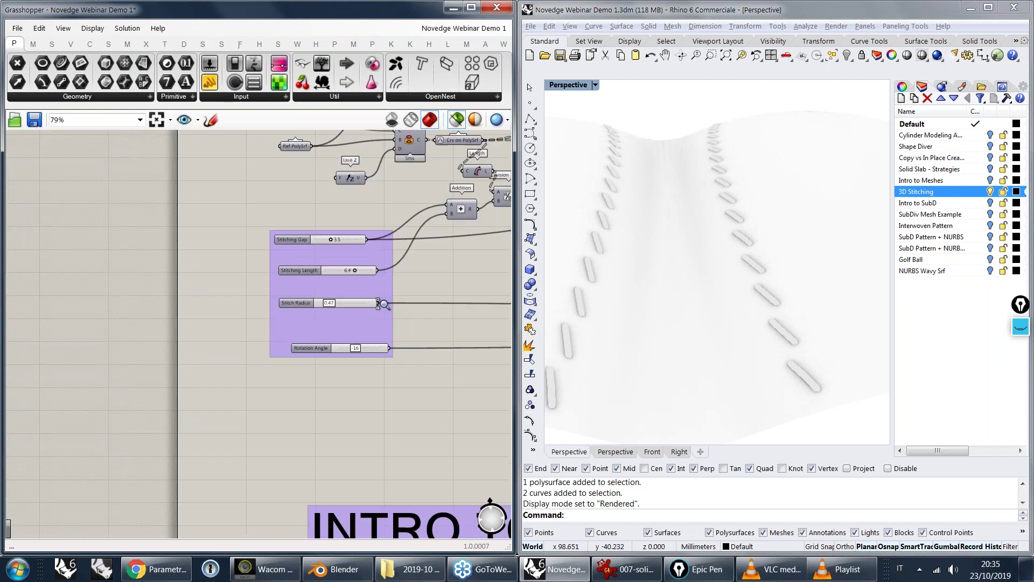
pyautogui.scroll(-2, 384, 305)
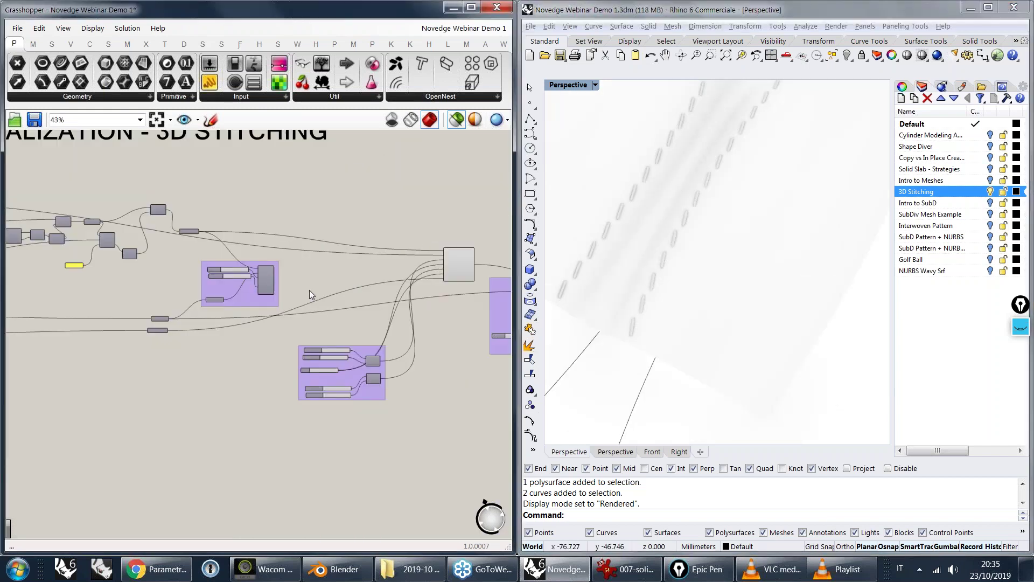
pyautogui.moveTo(309, 290); pyautogui.dragTo(191, 291, button='right')
pyautogui.moveTo(428, 313); pyautogui.dragTo(163, 272, button='right')
pyautogui.scroll(5, 281, 275)
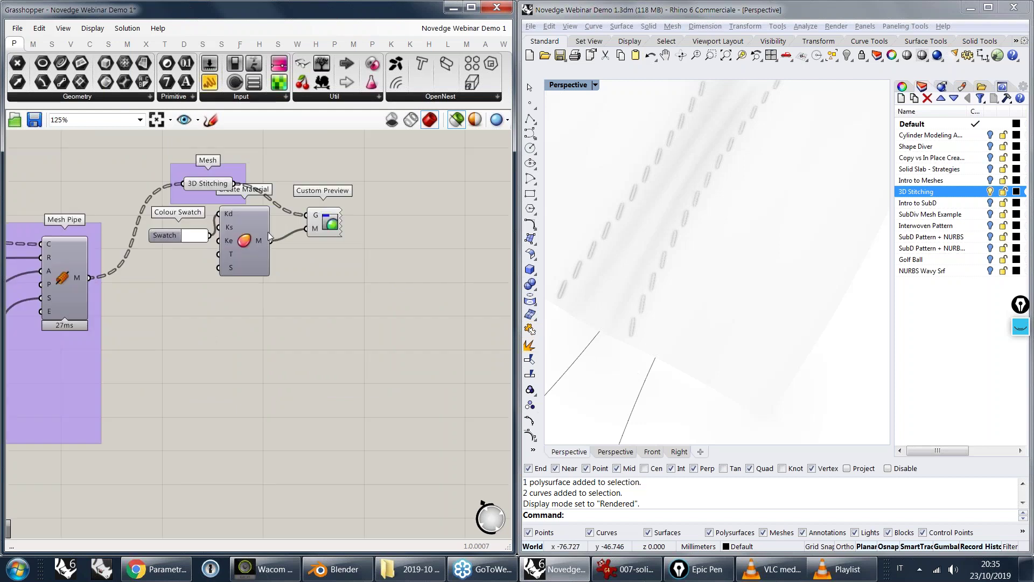
pyautogui.moveTo(256, 221); pyautogui.dragTo(347, 310, button='right')
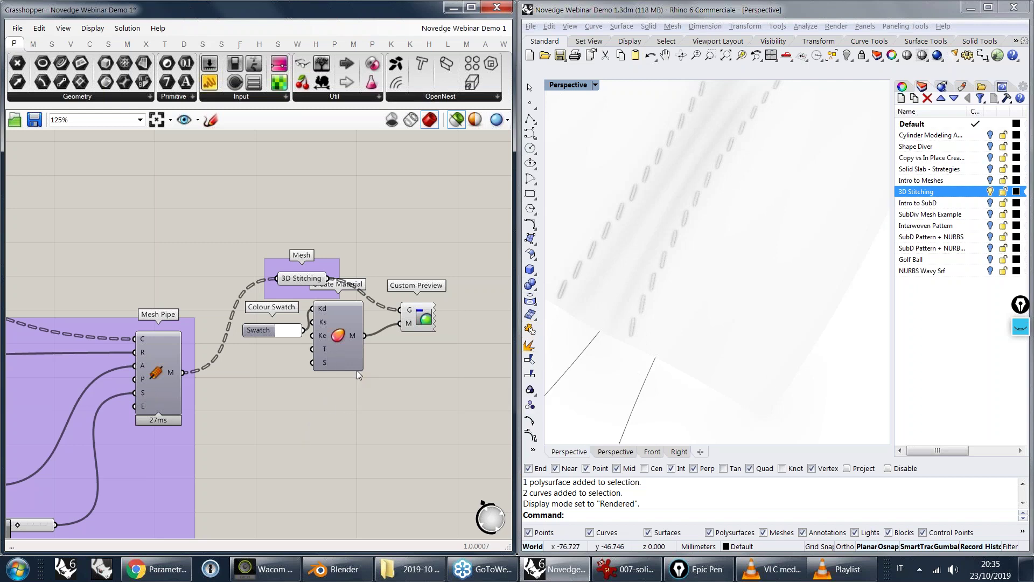
pyautogui.moveTo(357, 370); pyautogui.dragTo(371, 292, button='right')
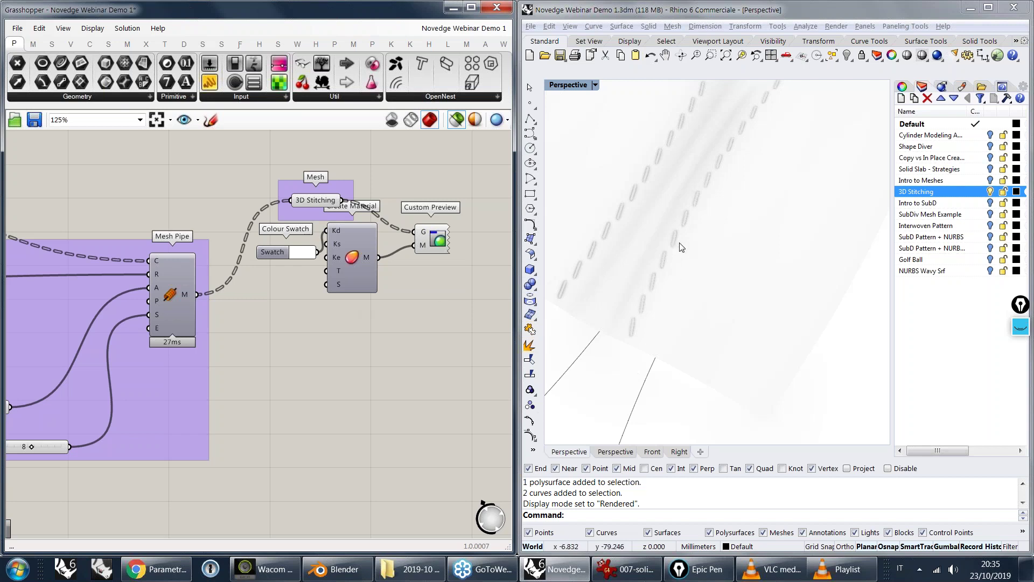
pyautogui.scroll(4, 681, 247)
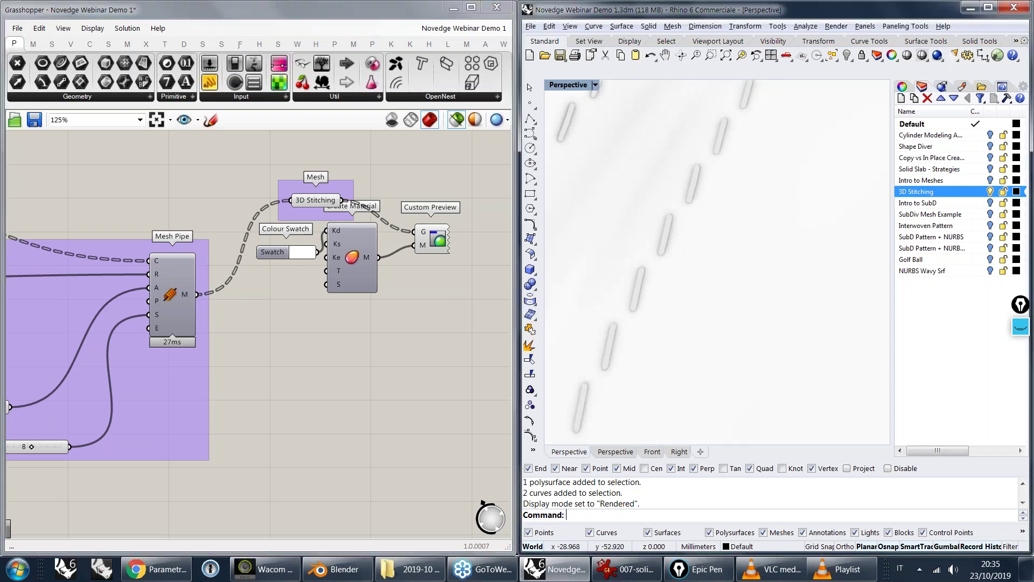
# - Set the upper random domain's start to -0.17 and its end to 0.14 to vary the stitches more
pyautogui.keyDown('ctrl'); pyautogui.moveTo(318, 215); pyautogui.dragTo(318, 280, button='right'); pyautogui.keyUp('ctrl')
pyautogui.moveTo(65, 323); pyautogui.dragTo(453, 304, button='right')
pyautogui.moveTo(157, 361); pyautogui.dragTo(249, 344, button='right')
pyautogui.keyDown('ctrl'); pyautogui.moveTo(250, 345); pyautogui.dragTo(250, 292, button='right'); pyautogui.keyUp('ctrl')
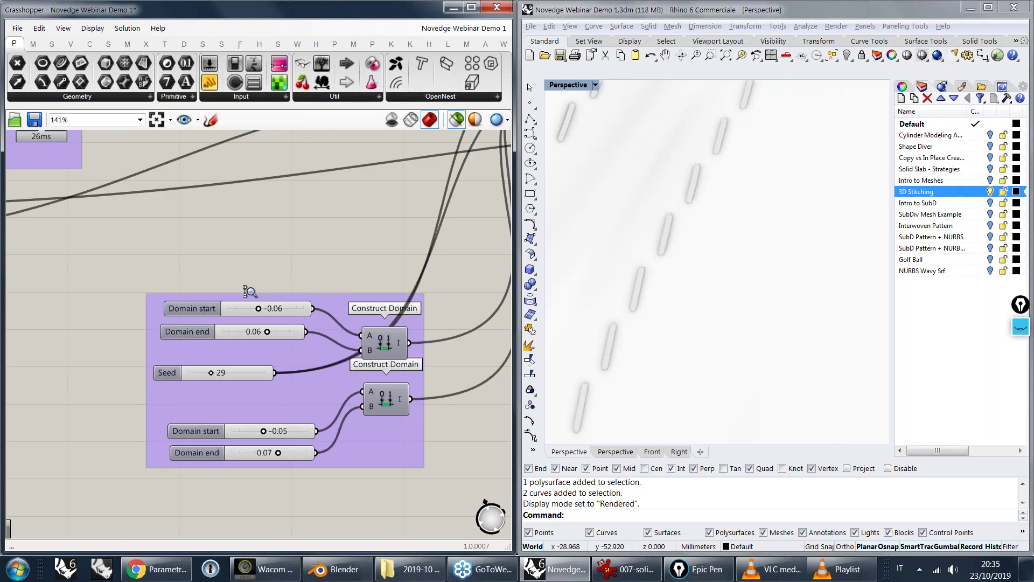
pyautogui.scroll(3, 267, 307)
pyautogui.moveTo(255, 310); pyautogui.dragTo(235, 311)
pyautogui.moveTo(269, 345); pyautogui.dragTo(285, 344)
pyautogui.moveTo(687, 248); pyautogui.dragTo(654, 173, button='right')
# - Set the lower random domain's start to -0.29 and its end to 0.30
pyautogui.moveTo(264, 494); pyautogui.dragTo(218, 494)
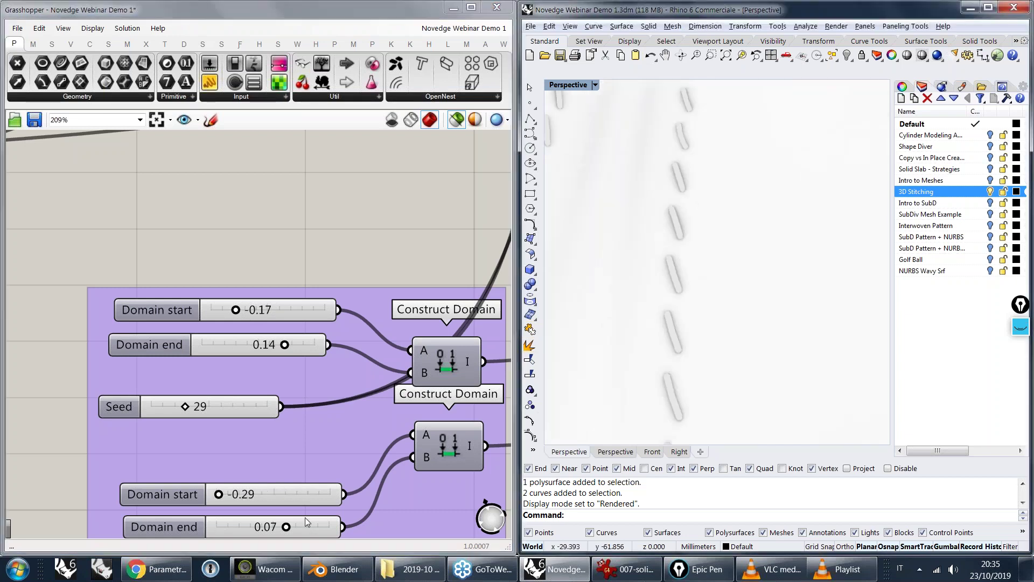
pyautogui.moveTo(286, 527); pyautogui.dragTo(329, 526)
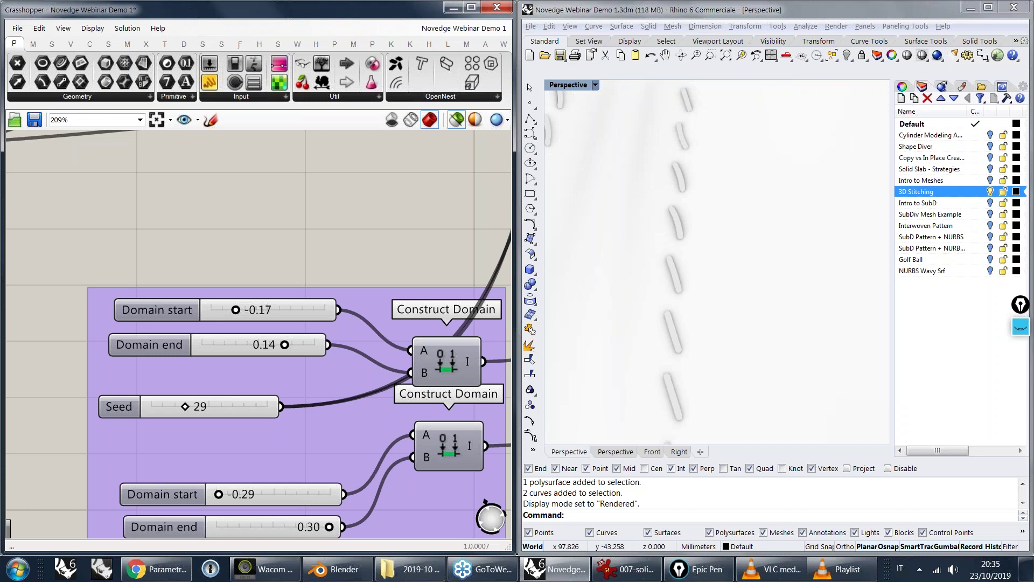
# - Switch the Perspective viewport to Shaded display and select the definition's last component to preview the stitches
pyautogui.click(595, 85)
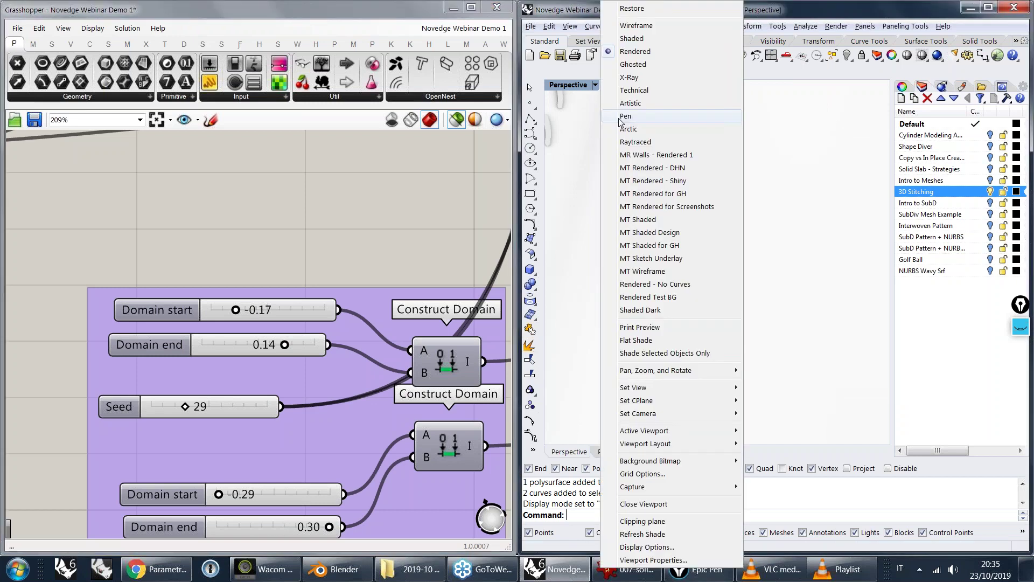
pyautogui.click(628, 38)
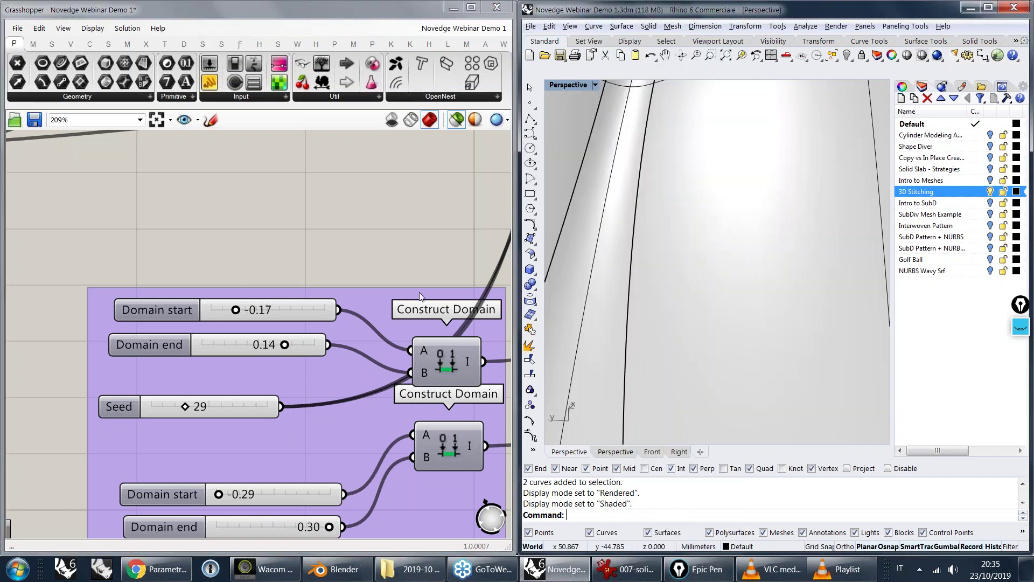
pyautogui.scroll(-6, 697, 187)
pyautogui.scroll(-8, 318, 269)
pyautogui.click(268, 310)
pyautogui.click(296, 303)
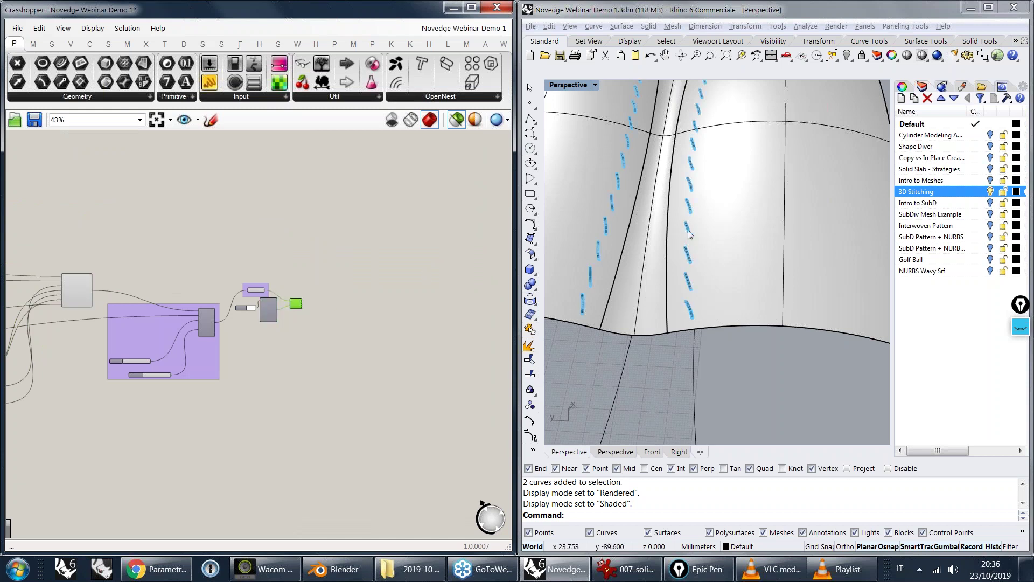
pyautogui.scroll(3, 700, 226)
pyautogui.scroll(3, 718, 209)
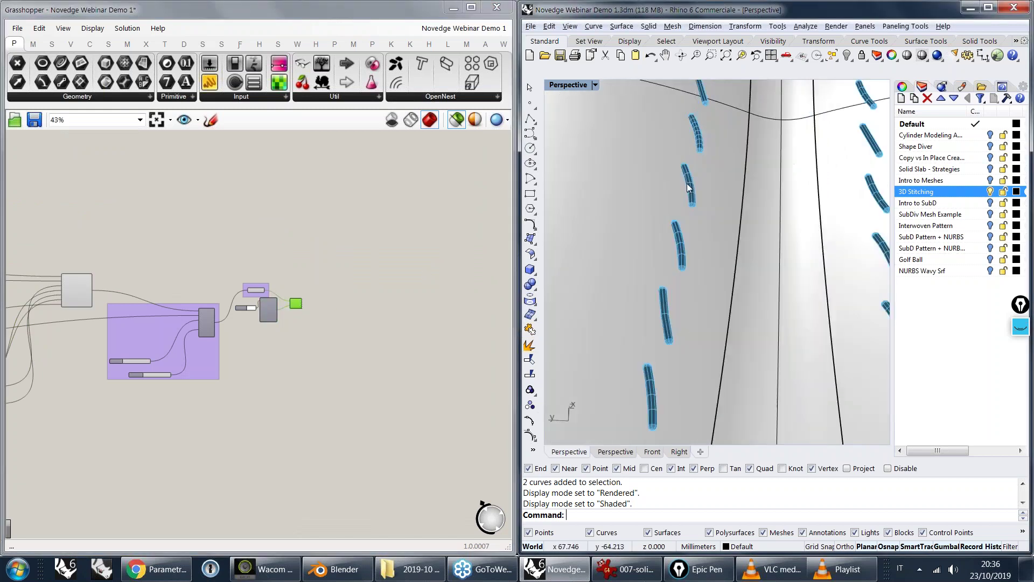
# - Set the random domains' Seed to 60 to generate a different stitch variation
pyautogui.scroll(5, 259, 334)
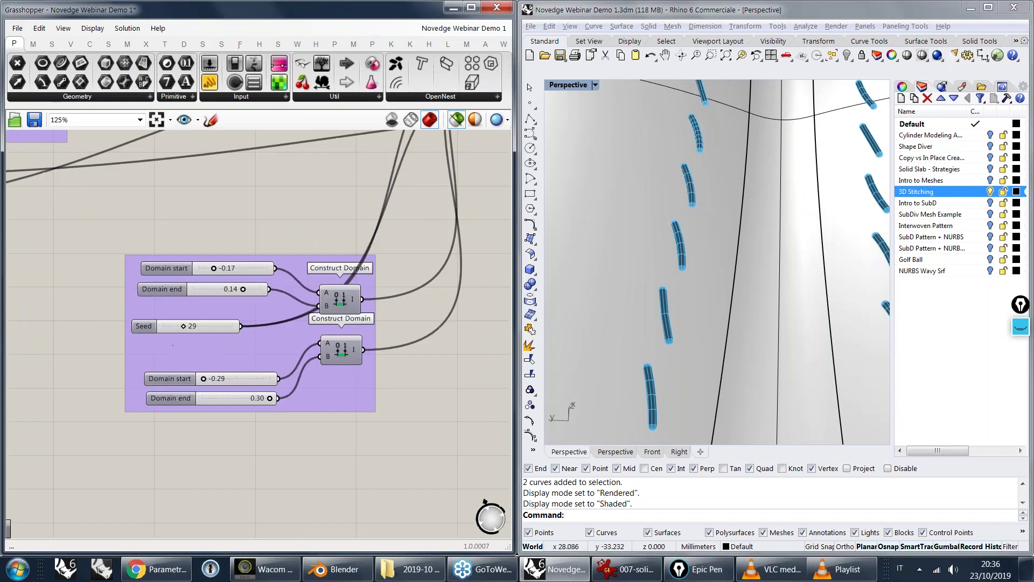
pyautogui.scroll(3, 186, 322)
pyautogui.moveTo(205, 332); pyautogui.dragTo(232, 338)
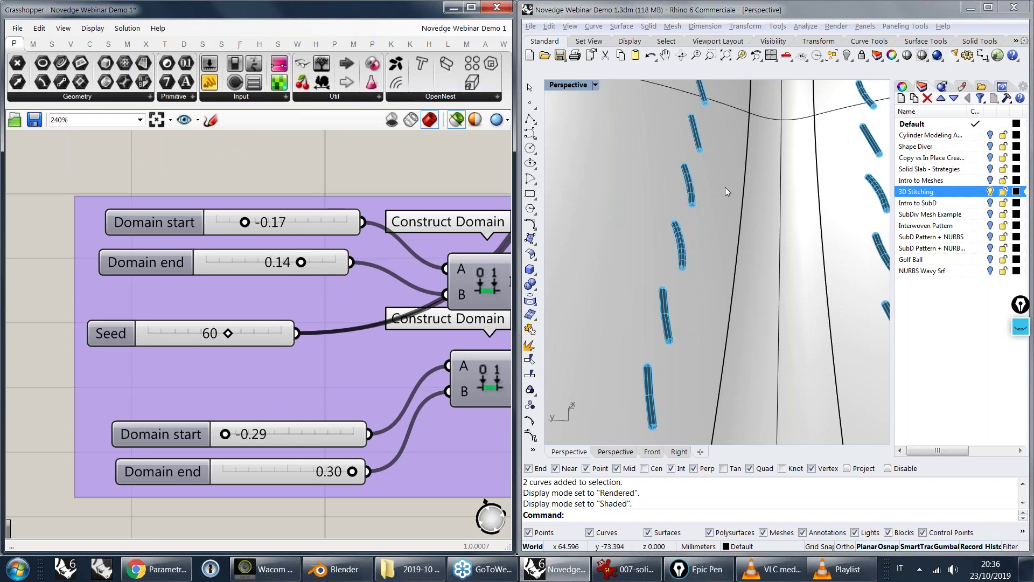
pyautogui.scroll(-8, 726, 187)
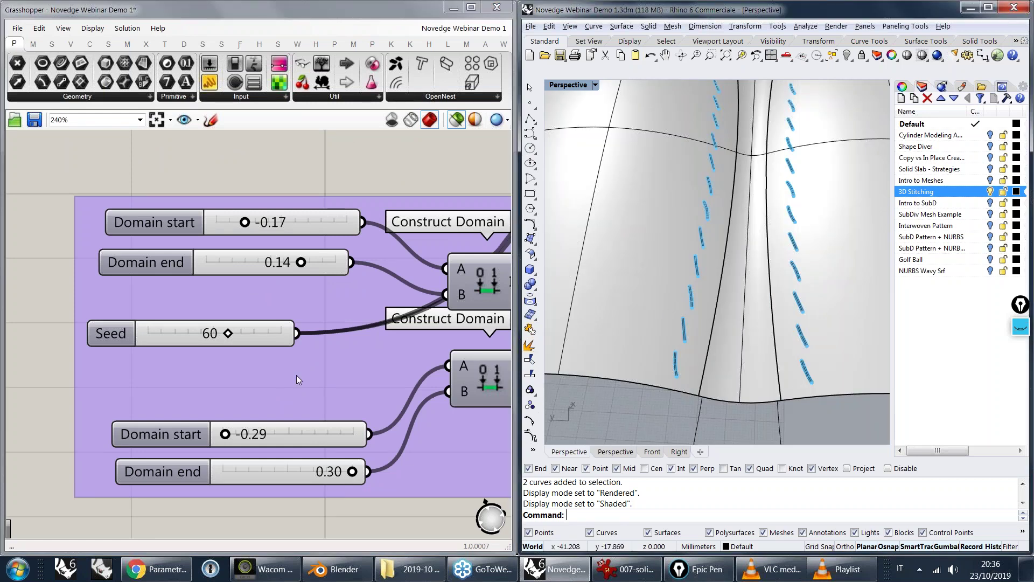
pyautogui.scroll(-3, 251, 288)
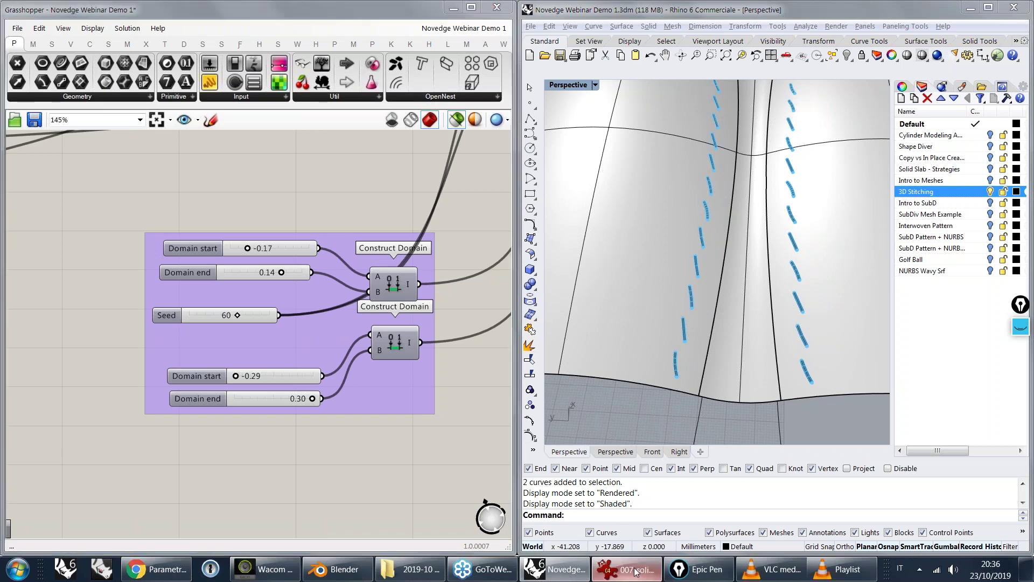
# - Switch to IrfanView and examine the red leather 3D stitching rendering up close, focusing on the thread shape and placement
pyautogui.click(627, 569)
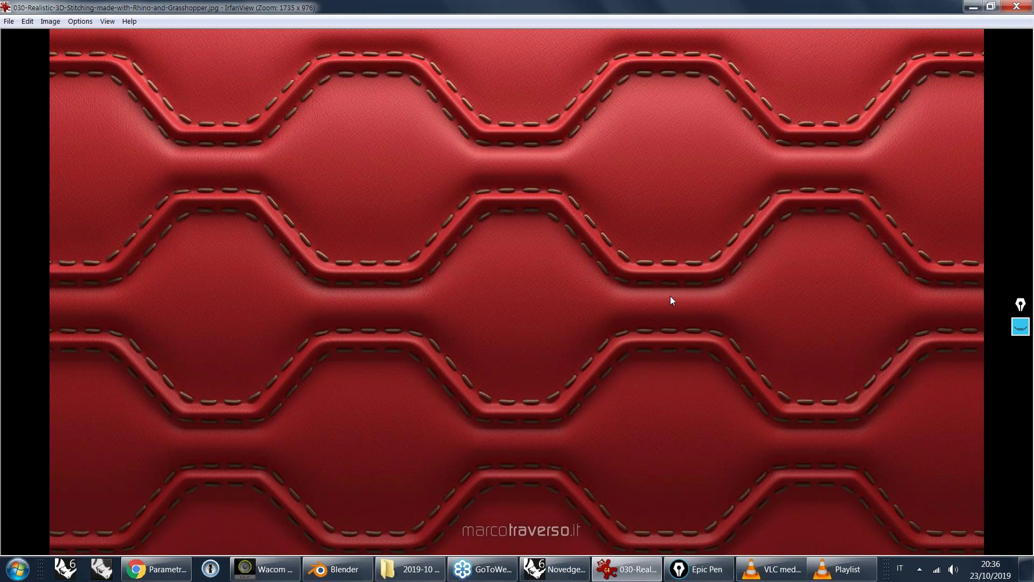
pyautogui.press('End')
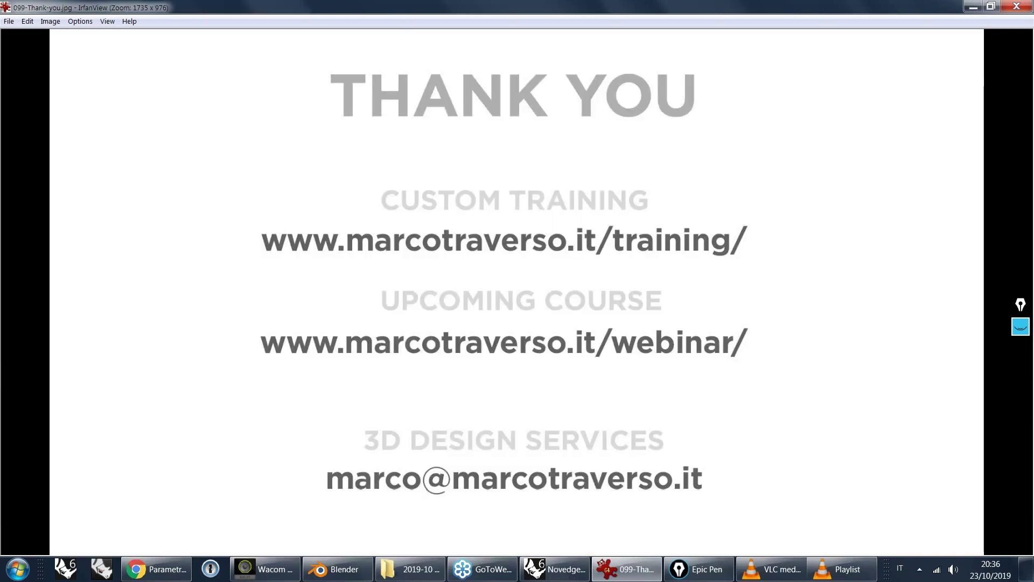
pyautogui.press('Home')
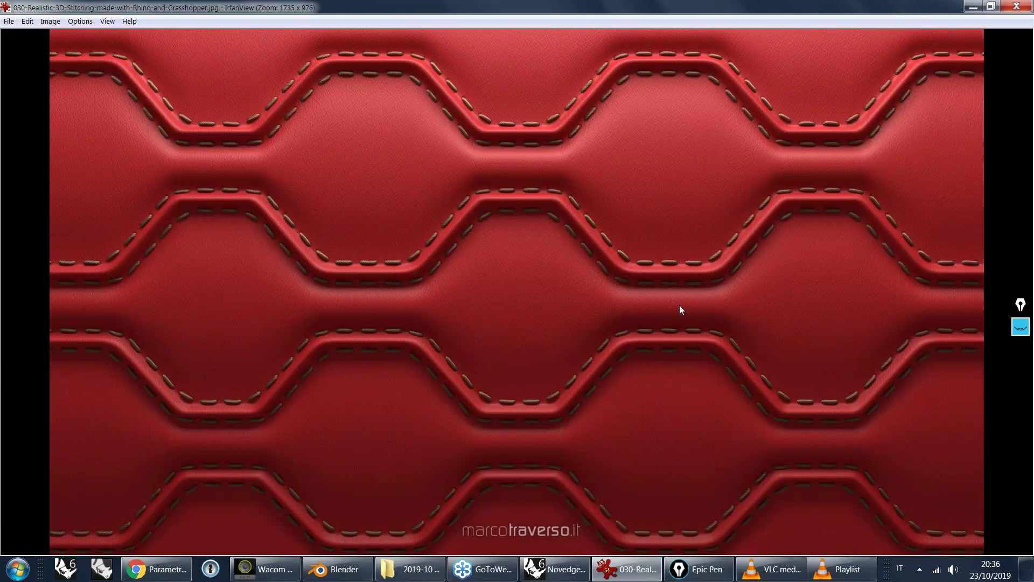
pyautogui.press('+')
pyautogui.press('+')
pyautogui.press('+')
pyautogui.press('+')
pyautogui.press('+')
pyautogui.press('+')
pyautogui.press('+')
pyautogui.press('+')
pyautogui.press('+')
pyautogui.press('+')
pyautogui.press('+')
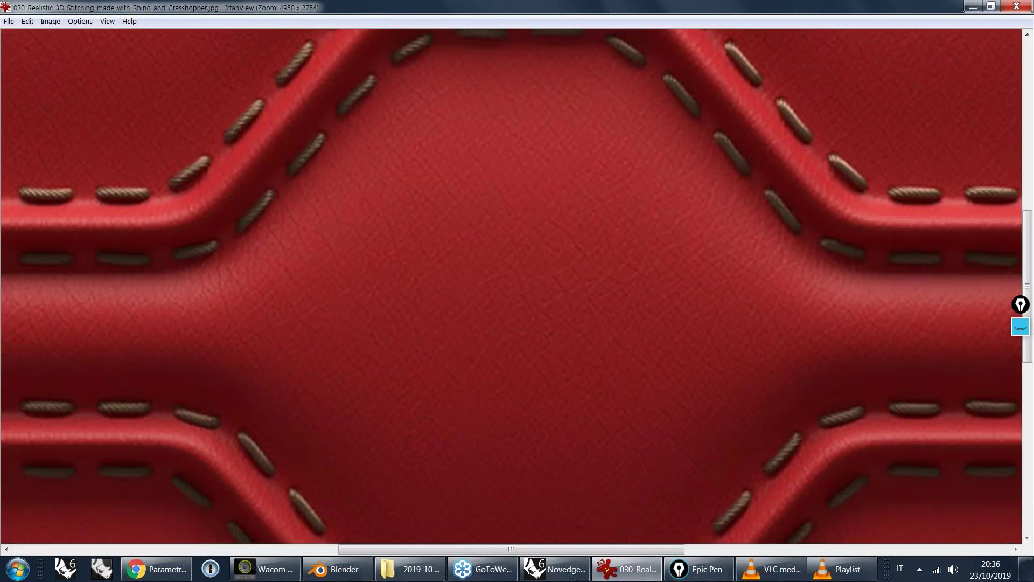
pyautogui.press('+')
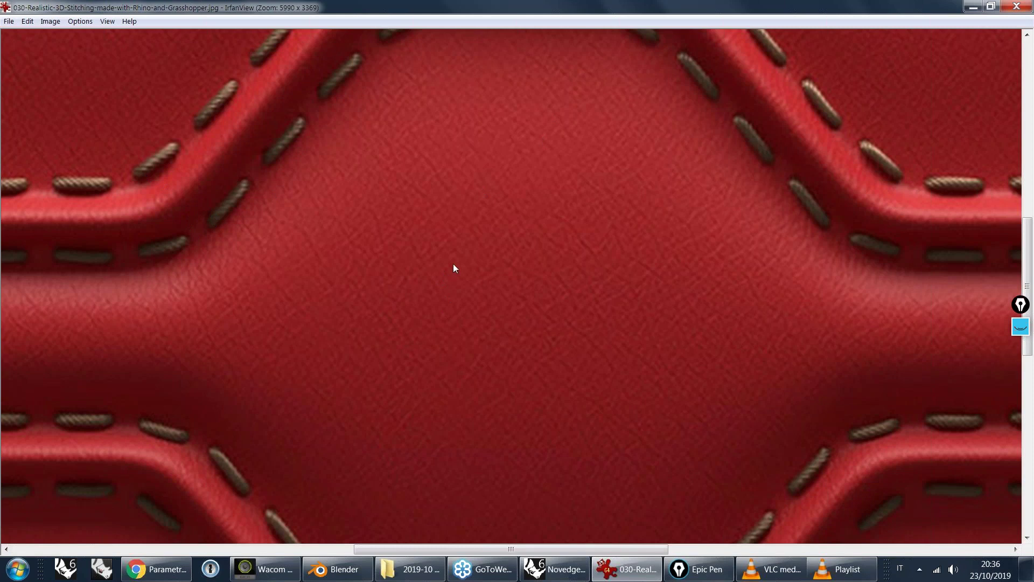
pyautogui.press('space')
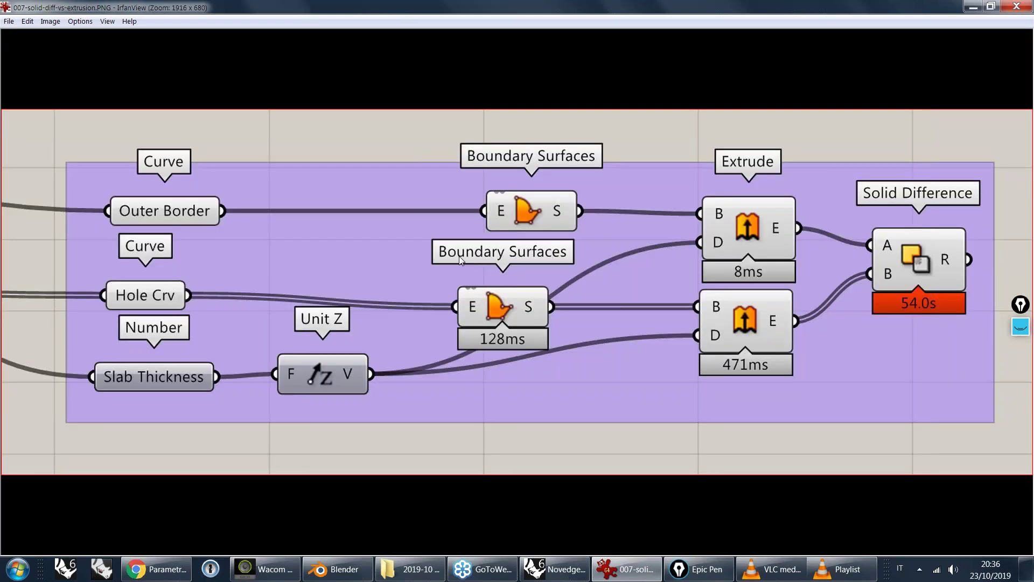
pyautogui.hotkey('alt', 'Tab')
# - Deselect the stitching preview, turn off the 3D Stitching layer and show the Intro to SubD layer instead
pyautogui.scroll(-8, 419, 370)
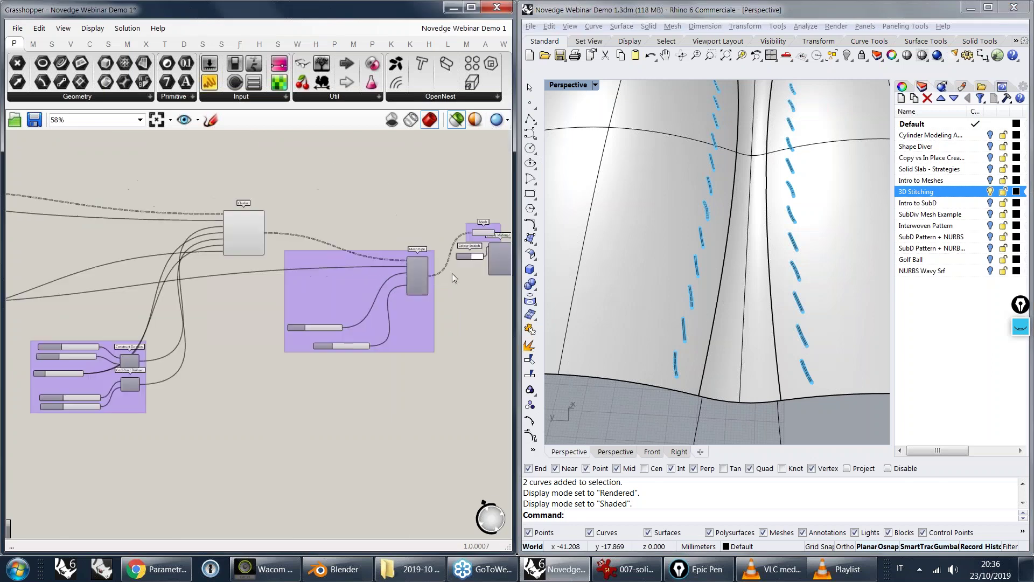
pyautogui.scroll(-2, 430, 279)
pyautogui.moveTo(416, 328); pyautogui.dragTo(340, 332, button='right')
pyautogui.click(251, 410)
pyautogui.keyDown('ctrl'); pyautogui.moveTo(265, 318); pyautogui.dragTo(327, 321, button='right'); pyautogui.keyUp('ctrl')
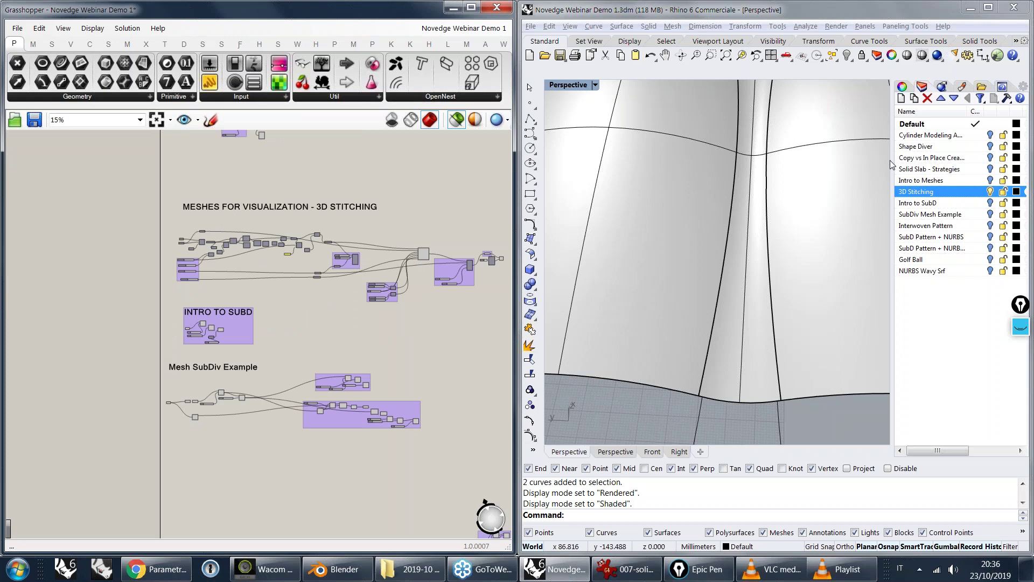
pyautogui.click(990, 191)
pyautogui.click(921, 203)
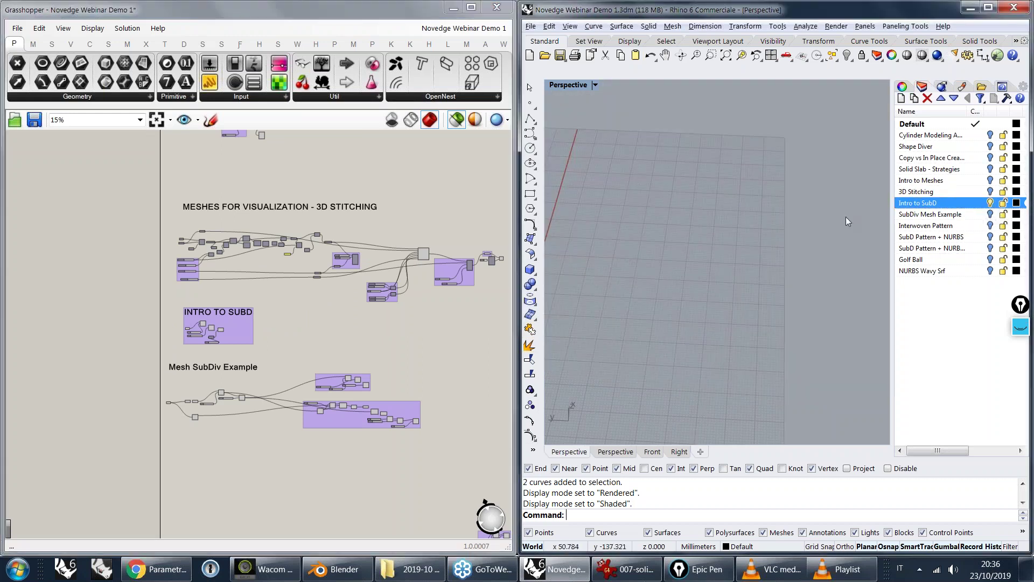
# - Select the Mesh parameter in the Intro to SubD group of the definition
pyautogui.moveTo(224, 329); pyautogui.dragTo(306, 305, button='right')
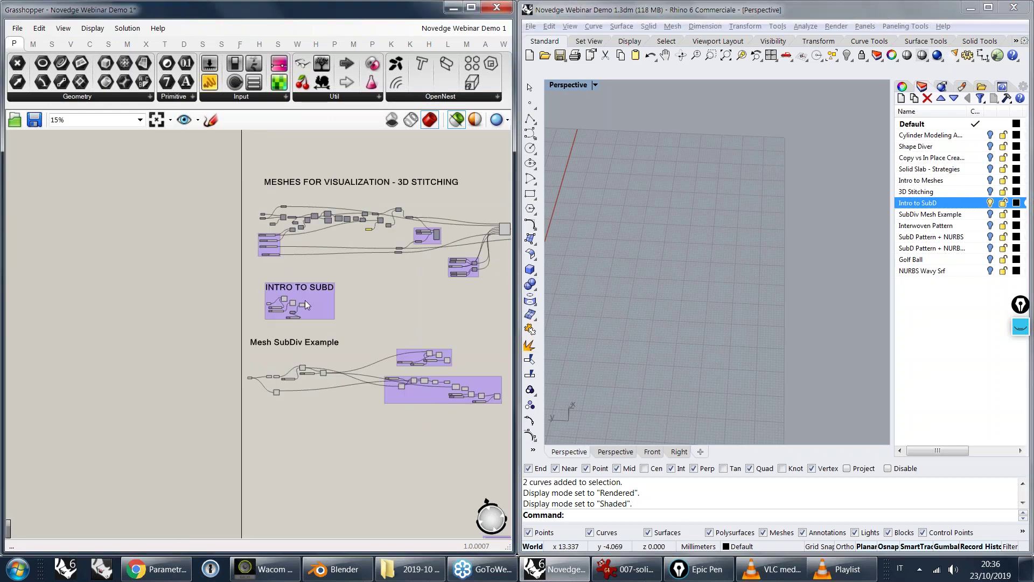
pyautogui.scroll(5, 305, 305)
pyautogui.moveTo(331, 220); pyautogui.dragTo(260, 276, button='right')
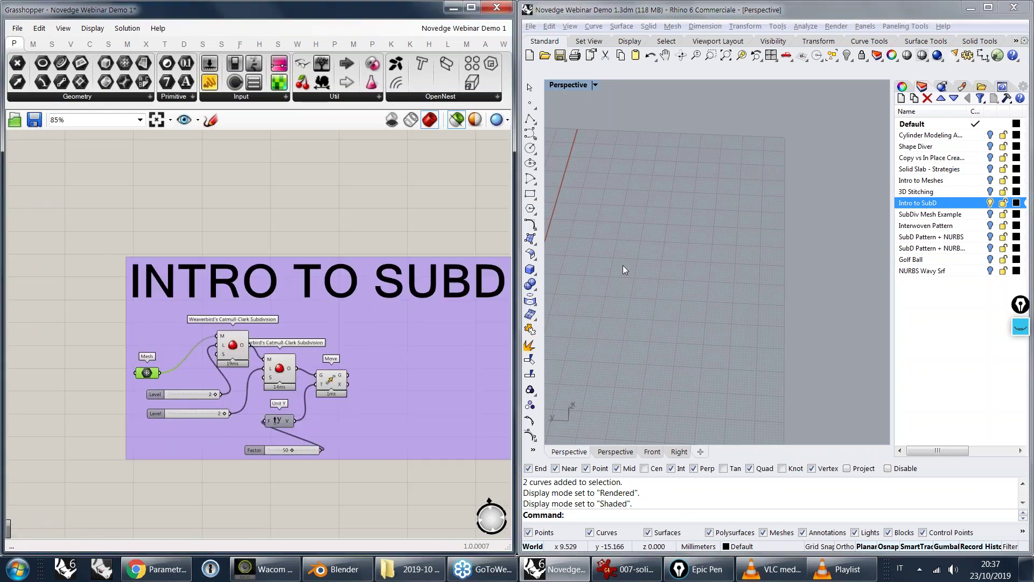
# - Select the smooth SubD object in the Perspective viewport and hide it
pyautogui.click(674, 215)
pyautogui.scroll(-6, 674, 216)
pyautogui.moveTo(674, 216); pyautogui.dragTo(651, 376, button='right')
pyautogui.moveTo(700, 323); pyautogui.dragTo(663, 313, button='right')
pyautogui.click(658, 311)
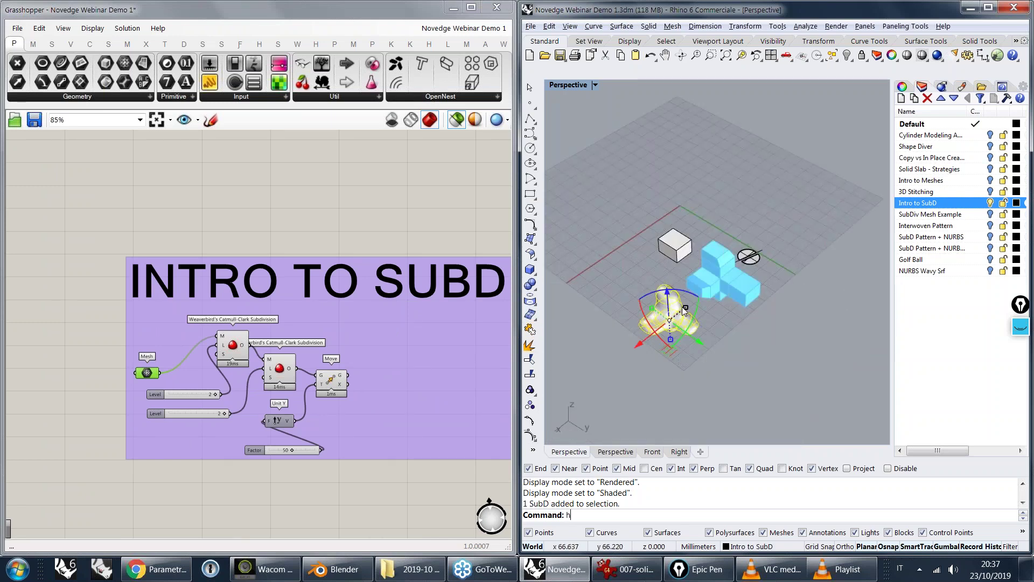
pyautogui.write('h')
pyautogui.press('Return')
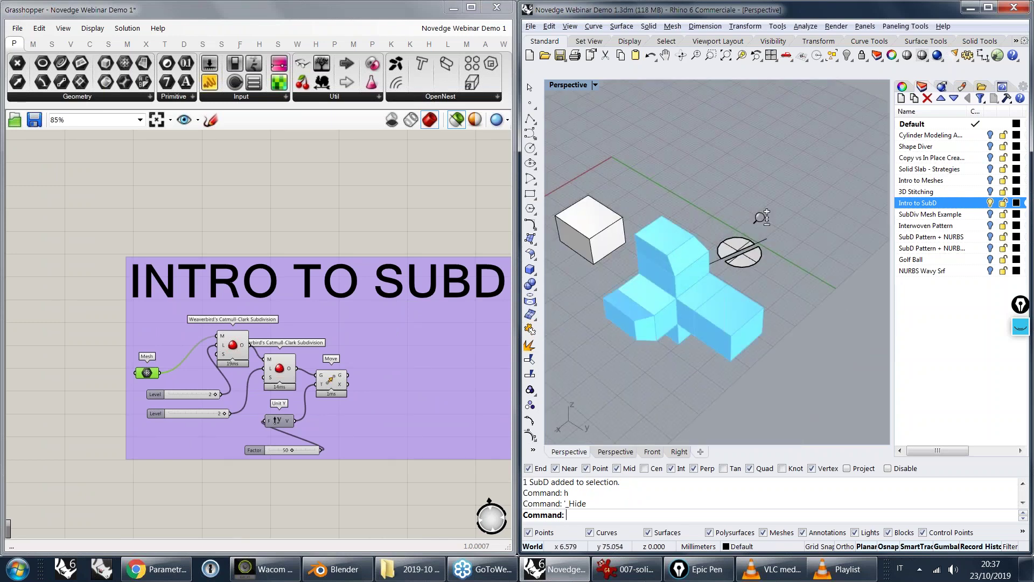
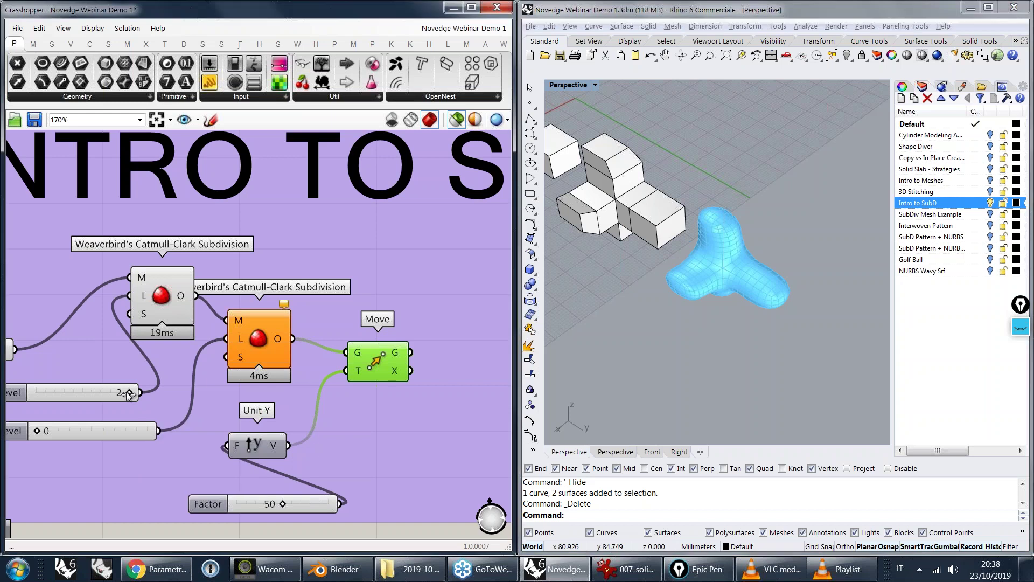
# - Set the first Catmull-Clark subdivision's Level to 1 and check the coarser mesh up close
pyautogui.moveTo(128, 394); pyautogui.dragTo(76, 408)
pyautogui.moveTo(98, 412); pyautogui.dragTo(275, 430, button='right')
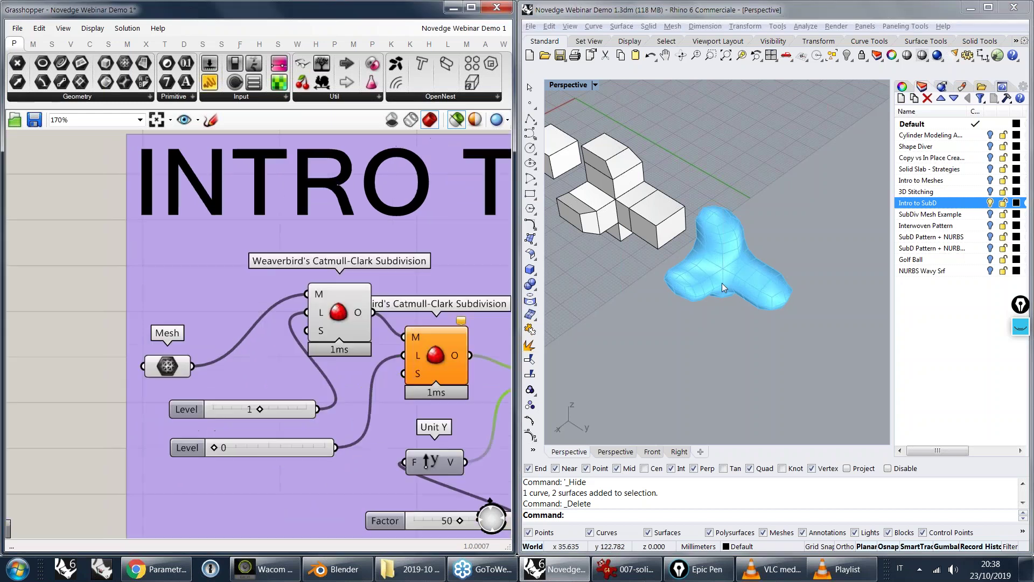
pyautogui.scroll(6, 767, 233)
pyautogui.moveTo(714, 274); pyautogui.dragTo(720, 303, button='right')
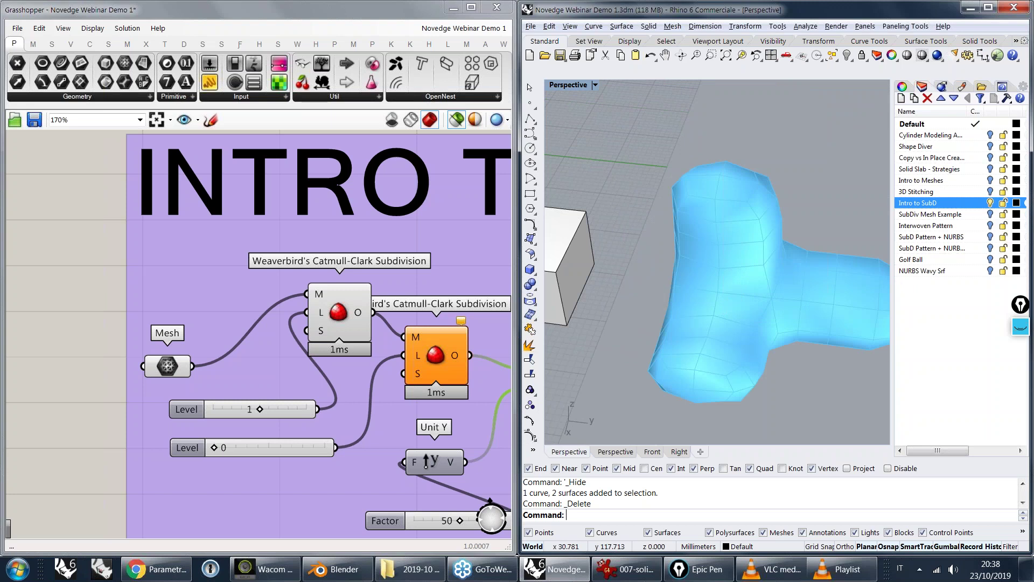
# - Compare the faceted source mesh with its subdivided version from several angles
pyautogui.scroll(-4, 735, 293)
pyautogui.keyDown('shift'); pyautogui.moveTo(636, 192); pyautogui.dragTo(684, 270, button='right'); pyautogui.keyUp('shift')
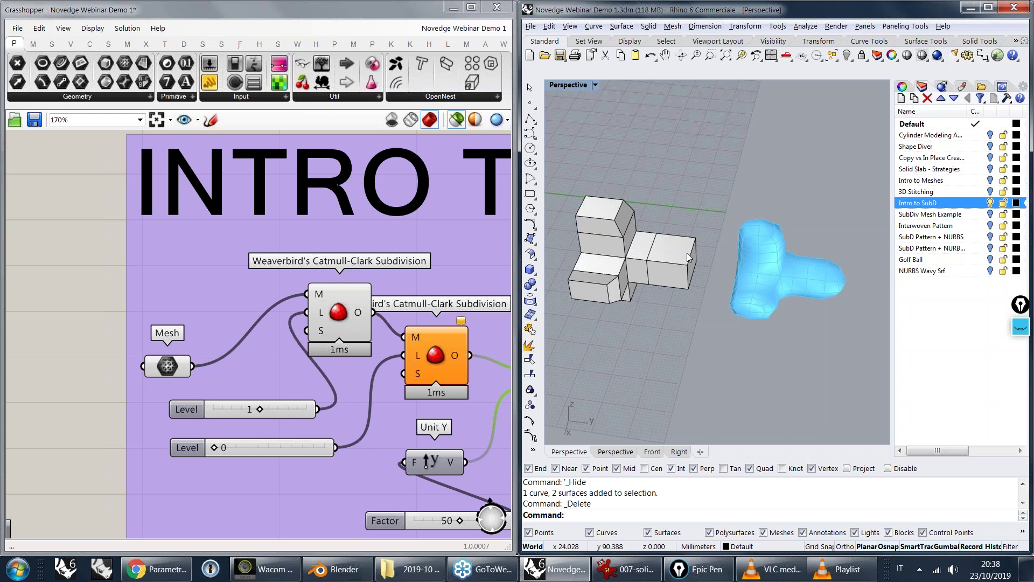
pyautogui.moveTo(689, 258); pyautogui.dragTo(807, 296, button='right')
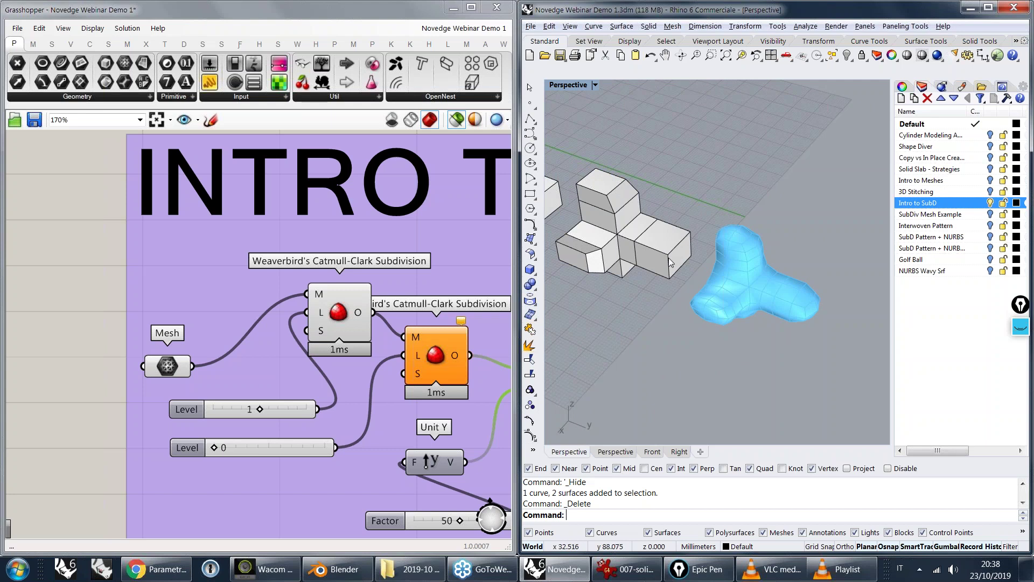
pyautogui.moveTo(673, 264); pyautogui.dragTo(648, 252, button='right')
pyautogui.scroll(5, 650, 255)
pyautogui.scroll(-5, 643, 276)
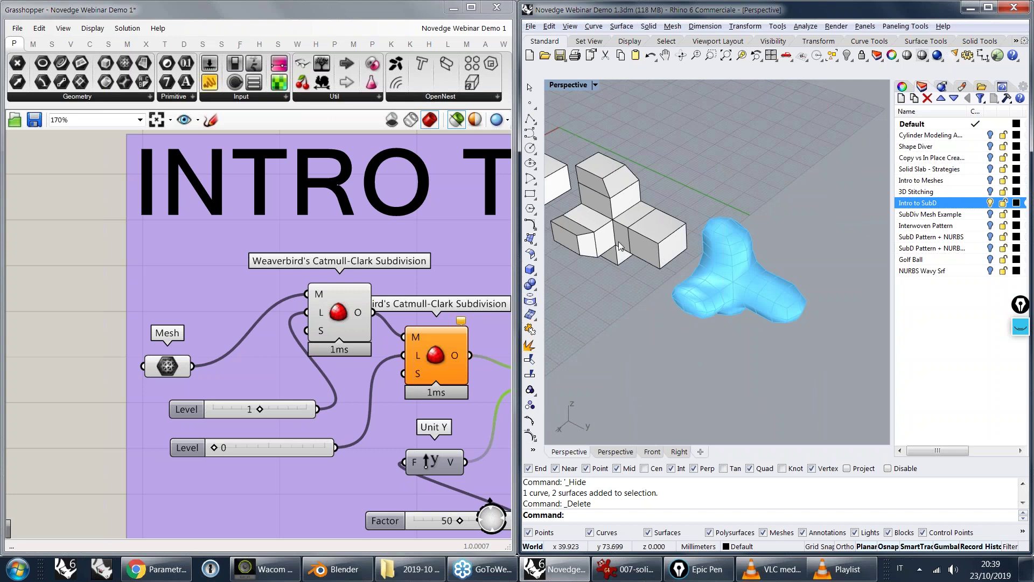
pyautogui.moveTo(620, 247); pyautogui.dragTo(670, 274, button='right')
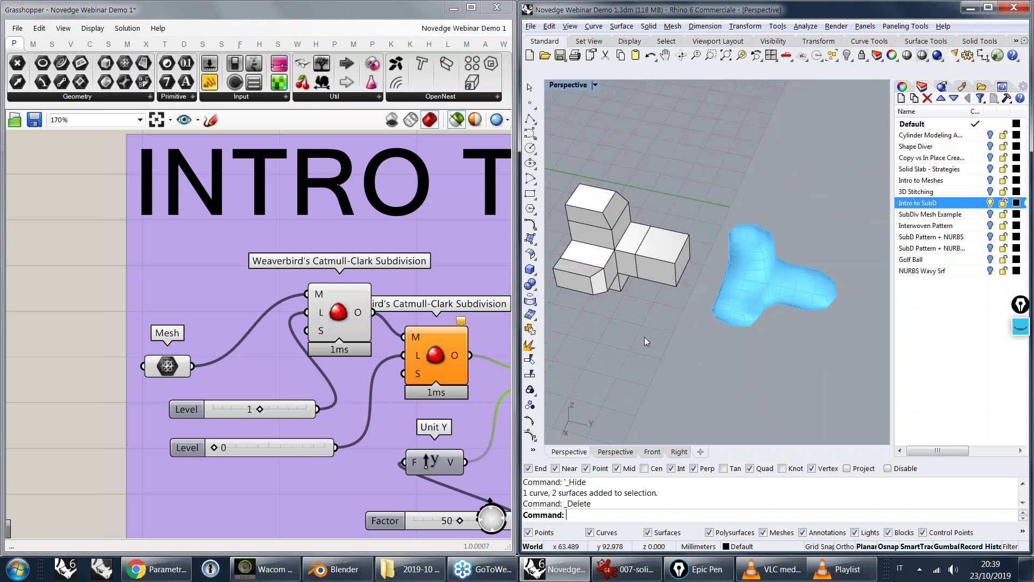
# - Select the edge loop around the source mesh's long arm, move it closer to the junction and inspect the subdivided shape
pyautogui.scroll(2, 658, 202)
pyautogui.moveTo(657, 203); pyautogui.dragTo(683, 272, button='right')
pyautogui.keyDown('ctrl'); pyautogui.keyDown('shift'); pyautogui.moveTo(651, 257); pyautogui.dragTo(696, 390); pyautogui.keyUp('shift'); pyautogui.keyUp('ctrl')
pyautogui.moveTo(721, 336); pyautogui.dragTo(695, 300, button='right')
pyautogui.moveTo(680, 273); pyautogui.dragTo(659, 269)
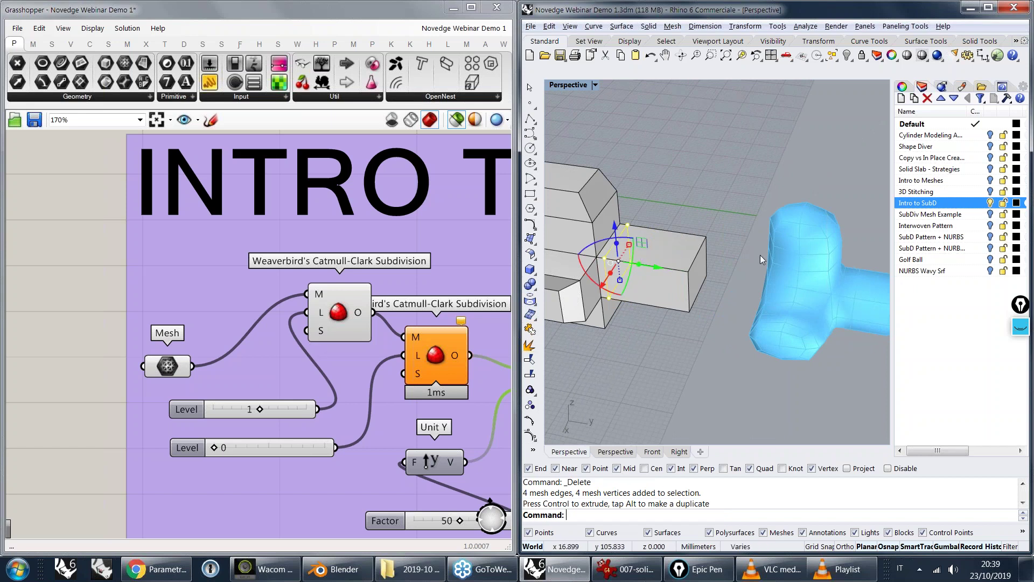
pyautogui.moveTo(633, 252); pyautogui.dragTo(590, 218, button='right')
pyautogui.scroll(5, 765, 237)
pyautogui.moveTo(786, 240); pyautogui.dragTo(748, 226, button='right')
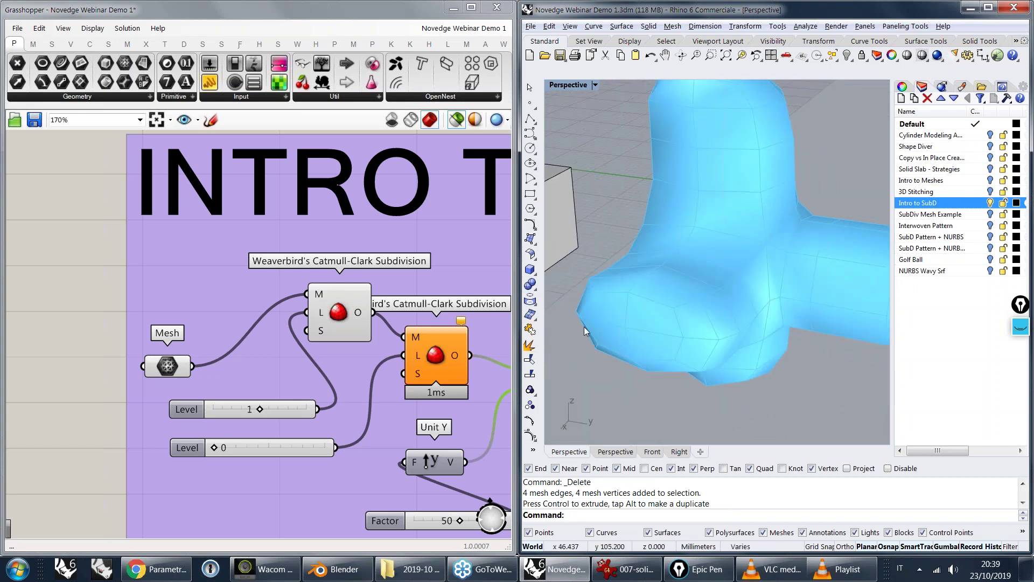
pyautogui.scroll(-5, 598, 221)
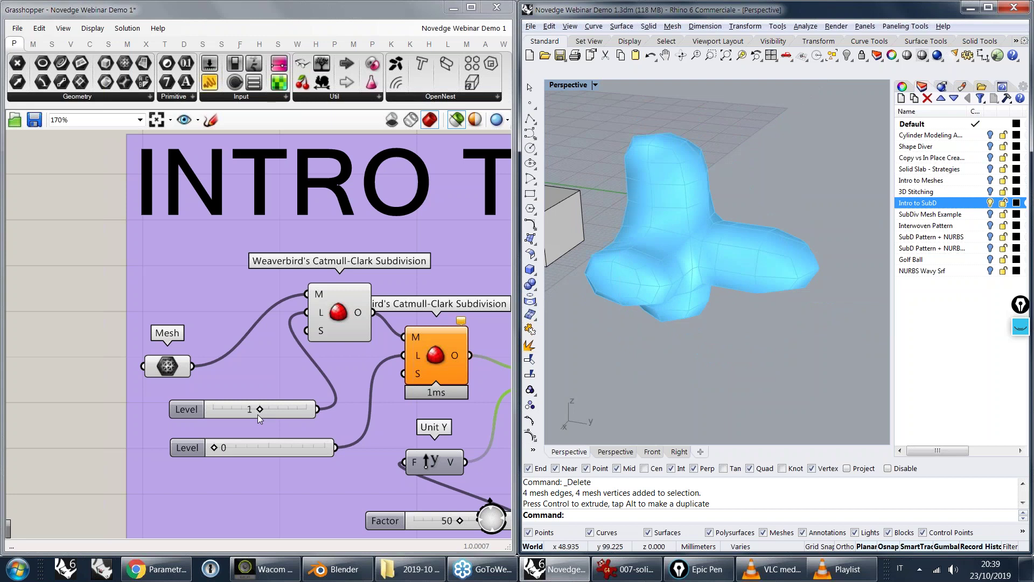
# - Set the first subdivision Level to 2 and the second to 1, and inspect the smoother mesh
pyautogui.moveTo(257, 414); pyautogui.dragTo(269, 395, button='right')
pyautogui.moveTo(271, 389); pyautogui.dragTo(318, 389)
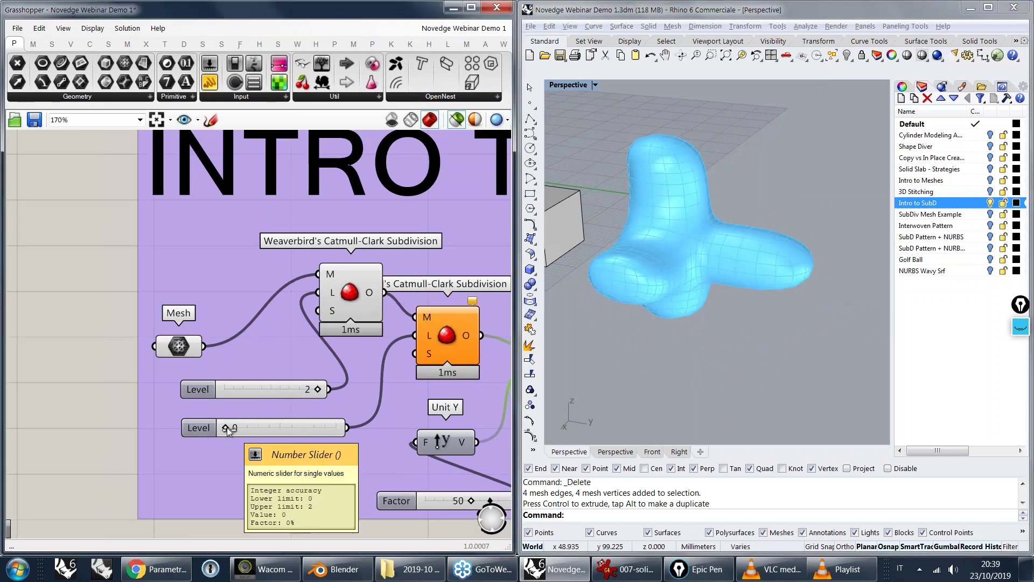
pyautogui.moveTo(253, 427); pyautogui.dragTo(277, 427)
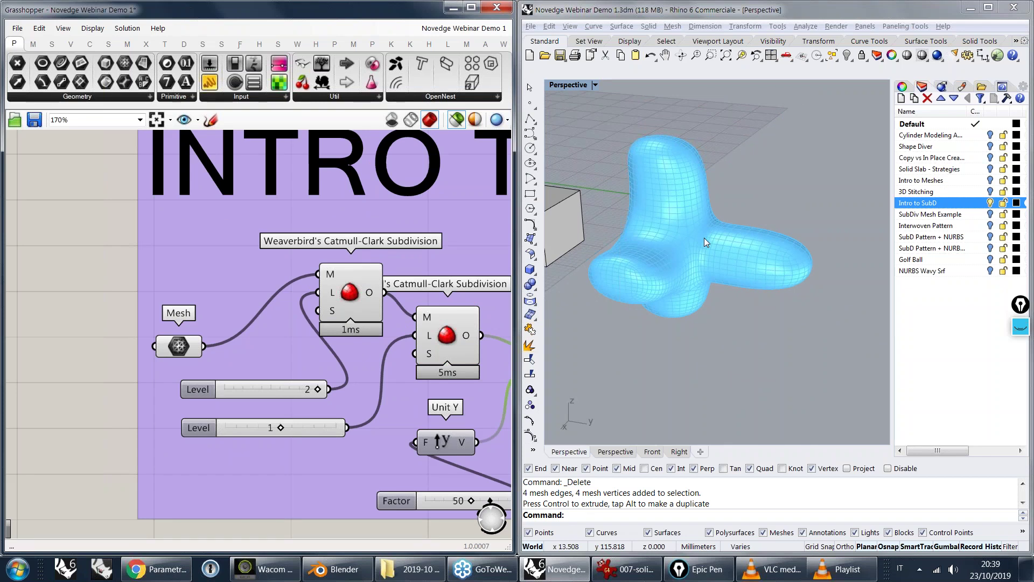
pyautogui.moveTo(704, 238); pyautogui.dragTo(660, 195, button='right')
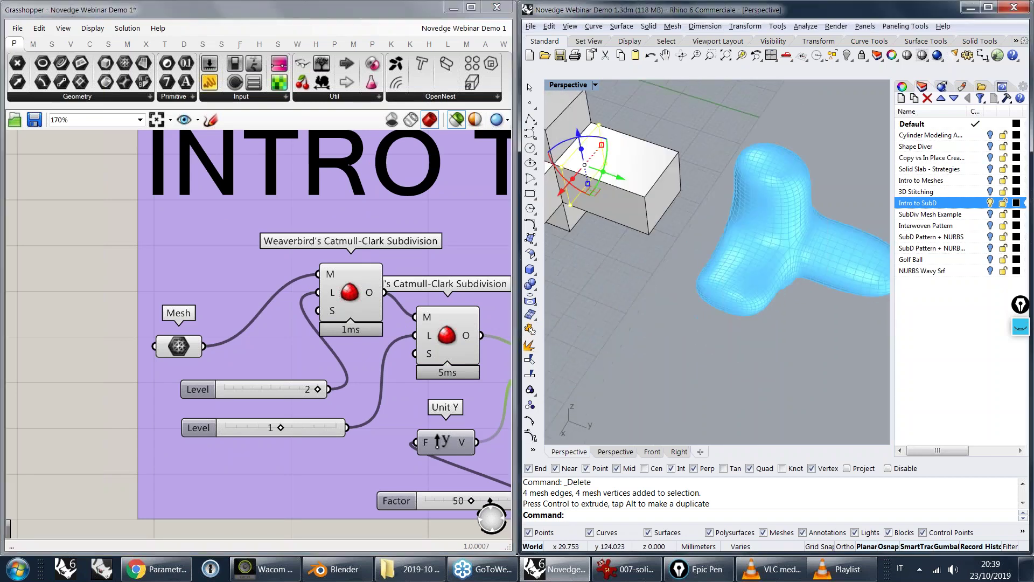
pyautogui.scroll(4, 810, 166)
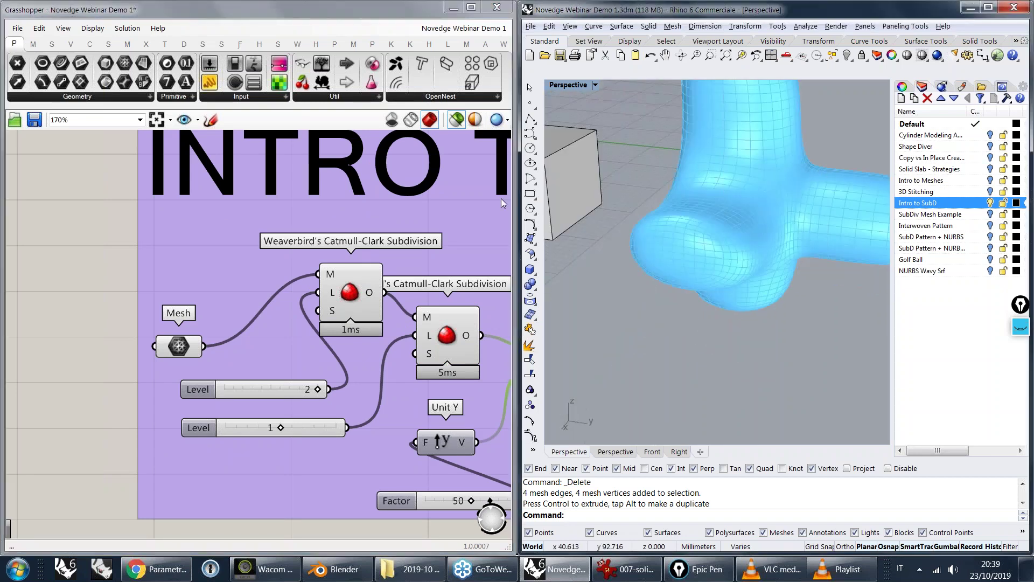
# - Move the edge loop on the source mesh's long arm out to its free end and inspect the subdivided tip
pyautogui.moveTo(555, 211); pyautogui.dragTo(748, 257, button='right')
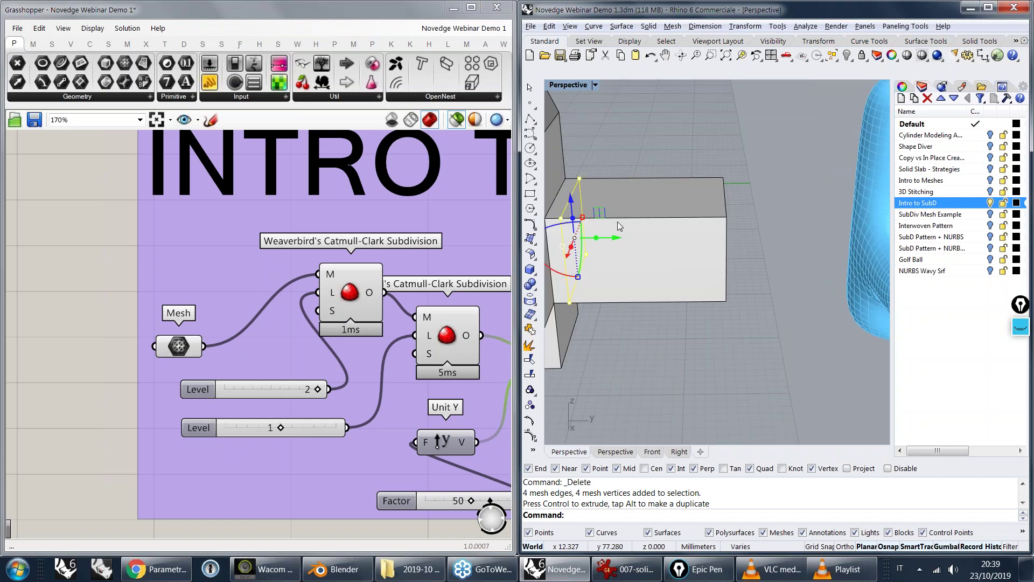
pyautogui.moveTo(612, 236); pyautogui.dragTo(607, 240)
pyautogui.moveTo(607, 240); pyautogui.dragTo(713, 216, button='right')
pyautogui.moveTo(673, 208); pyautogui.dragTo(726, 218)
pyautogui.keyDown('shift'); pyautogui.moveTo(814, 232); pyautogui.dragTo(732, 228, button='right'); pyautogui.keyUp('shift')
pyautogui.scroll(5, 626, 210)
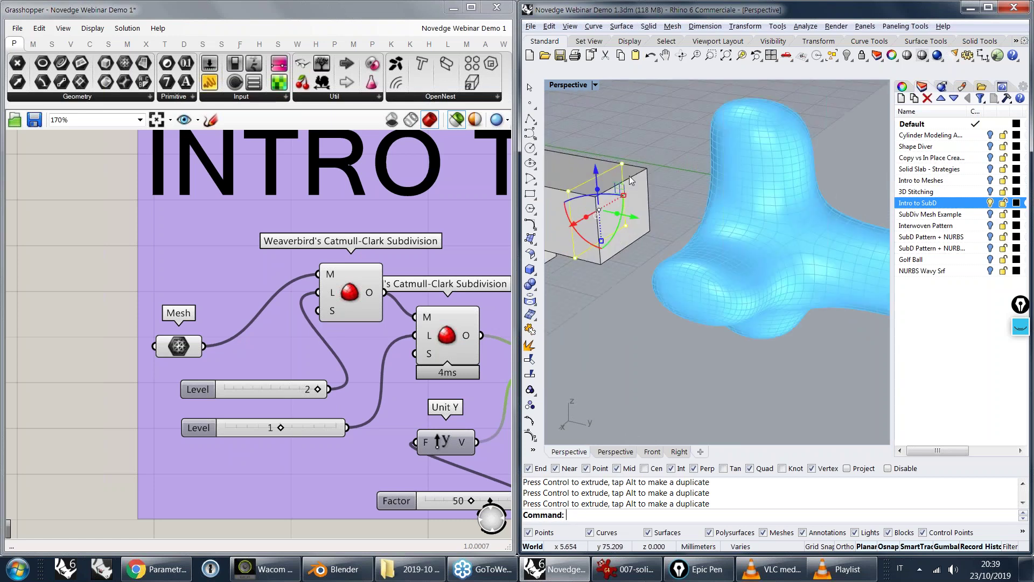
pyautogui.moveTo(637, 221); pyautogui.dragTo(655, 222)
pyautogui.keyDown('shift'); pyautogui.moveTo(827, 262); pyautogui.dragTo(687, 220, button='right'); pyautogui.keyUp('shift')
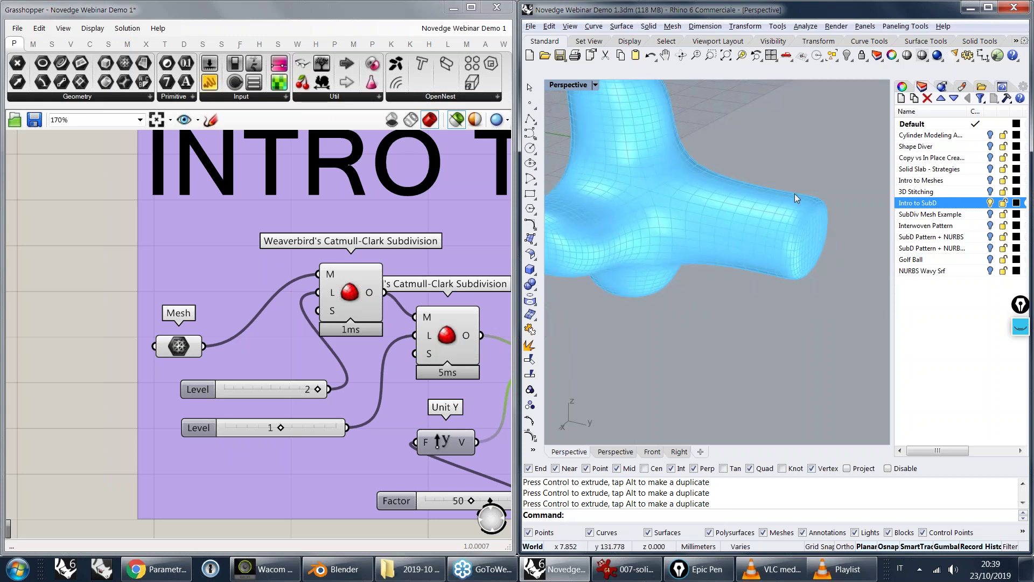
pyautogui.scroll(-7, 794, 193)
pyautogui.keyDown('shift'); pyautogui.moveTo(789, 216); pyautogui.dragTo(821, 243, button='right'); pyautogui.keyUp('shift')
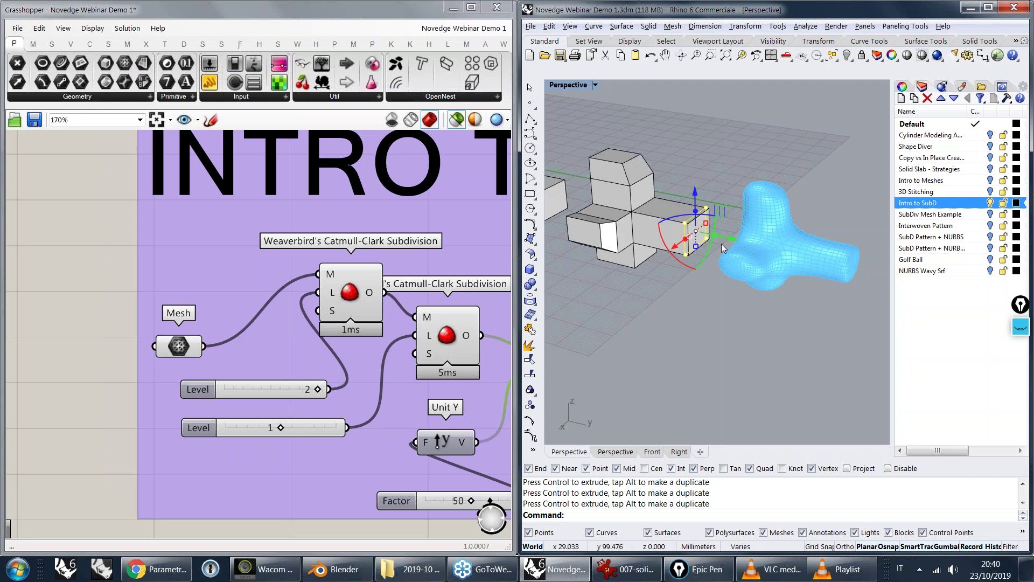
# - Move the edge loop back to the middle of the long arm and inspect the subdivided shape
pyautogui.moveTo(731, 235); pyautogui.dragTo(703, 226)
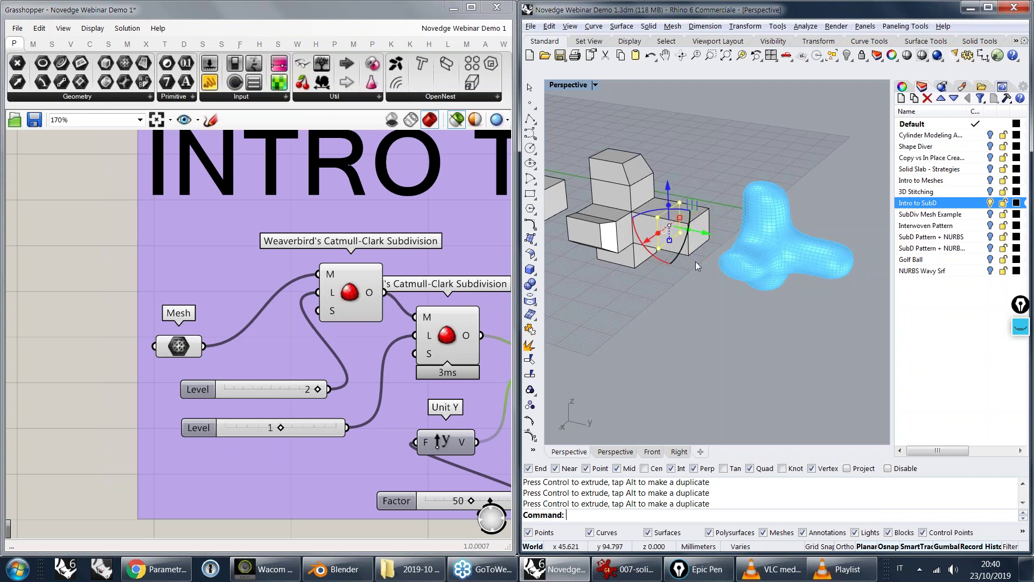
pyautogui.moveTo(791, 240); pyautogui.dragTo(829, 249, button='right')
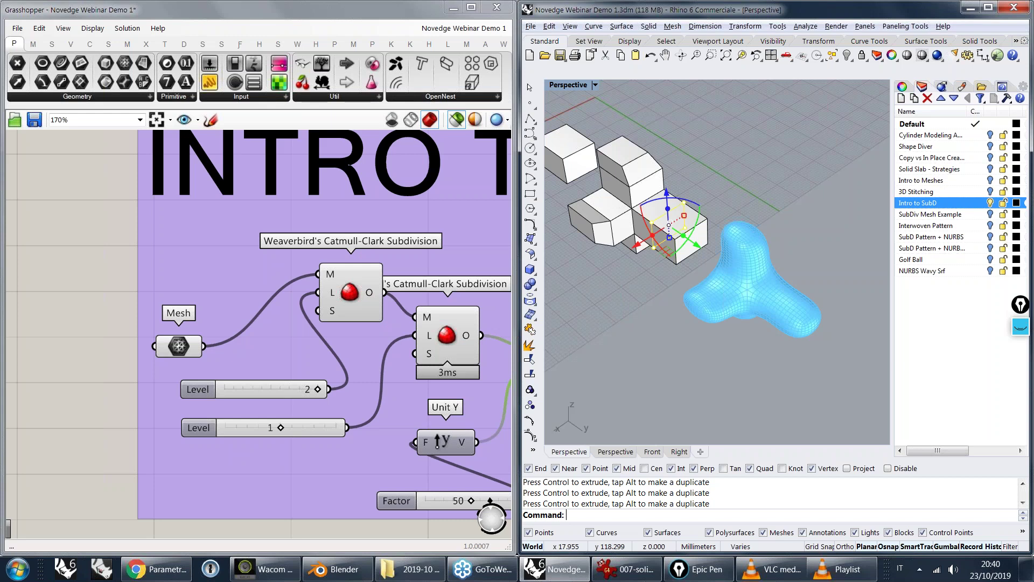
pyautogui.scroll(3, 765, 290)
pyautogui.moveTo(748, 292); pyautogui.dragTo(743, 241, button='right')
pyautogui.scroll(-4, 748, 227)
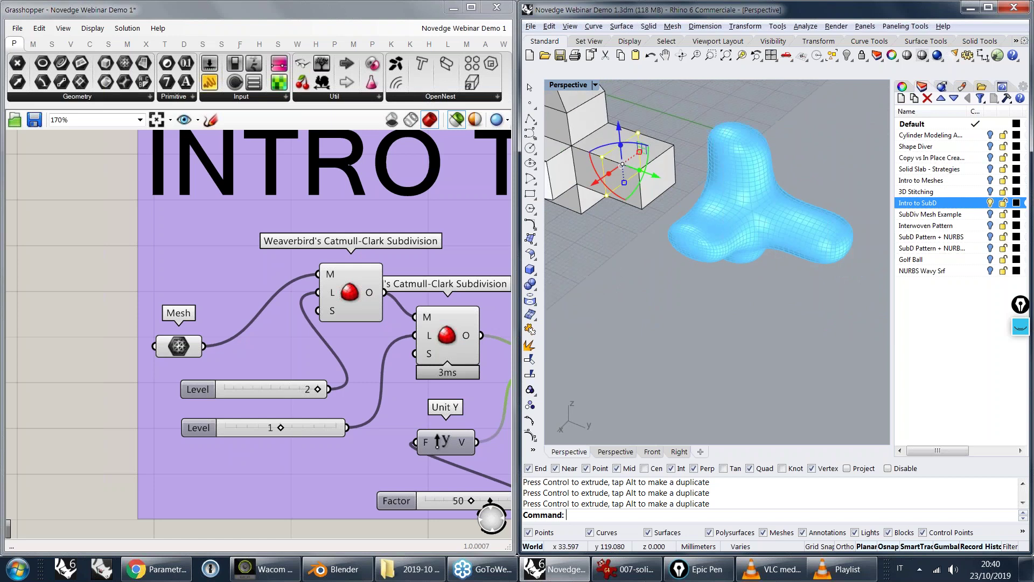
# - Select the end face of the source mesh's front arm and pull it outward to lengthen the arm
pyautogui.keyDown('shift'); pyautogui.moveTo(652, 260); pyautogui.dragTo(757, 299, button='right'); pyautogui.keyUp('shift')
pyautogui.keyDown('ctrl'); pyautogui.keyDown('shift'); pyautogui.click(669, 271); pyautogui.keyUp('shift'); pyautogui.keyUp('ctrl')
pyautogui.press('Escape')
pyautogui.click(666, 268)
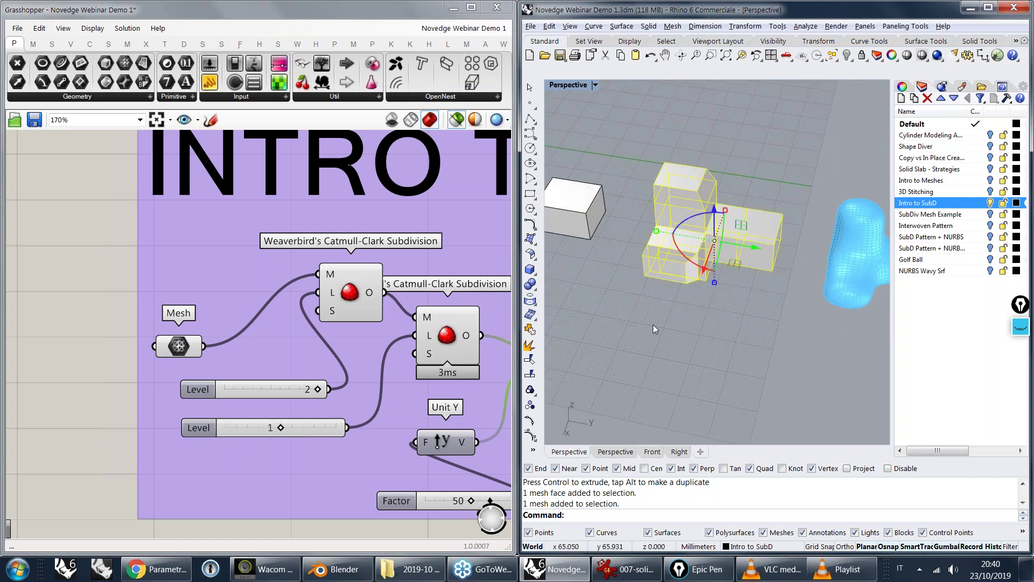
pyautogui.click(652, 327)
pyautogui.keyDown('ctrl'); pyautogui.keyDown('shift'); pyautogui.click(667, 272); pyautogui.keyUp('shift'); pyautogui.keyUp('ctrl')
pyautogui.moveTo(651, 299); pyautogui.dragTo(641, 357)
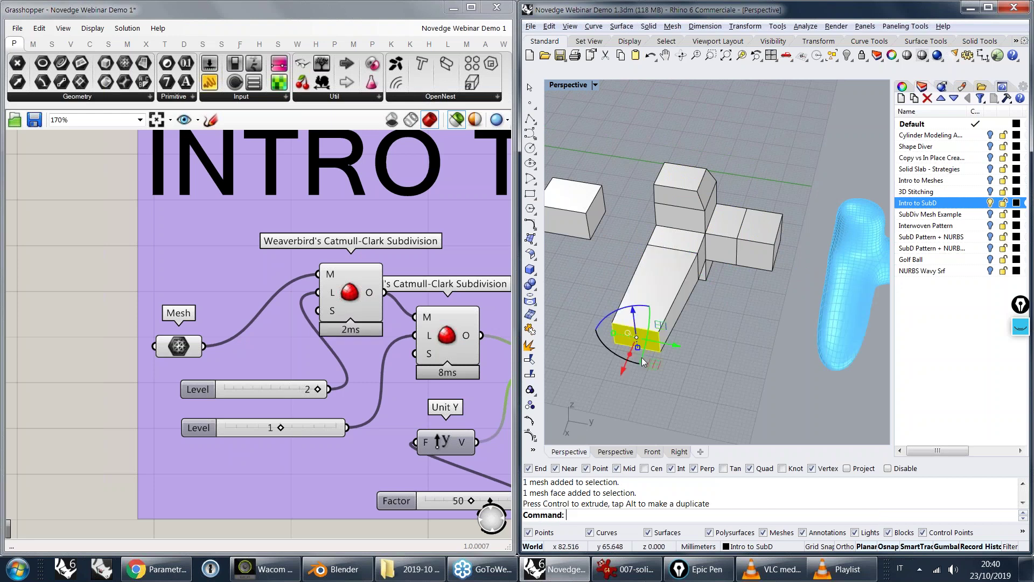
# - Select the edge loop near the base of the lengthened arm and scale it down to narrow the arm there
pyautogui.moveTo(641, 357); pyautogui.dragTo(584, 323, button='right')
pyautogui.keyDown('ctrl'); pyautogui.keyDown('shift'); pyautogui.click(650, 210); pyautogui.keyUp('shift'); pyautogui.keyUp('ctrl')
pyautogui.moveTo(601, 168); pyautogui.dragTo(662, 270, button='right')
pyautogui.keyDown('ctrl'); pyautogui.keyDown('shift'); pyautogui.doubleClick(646, 254); pyautogui.keyUp('shift'); pyautogui.keyUp('ctrl')
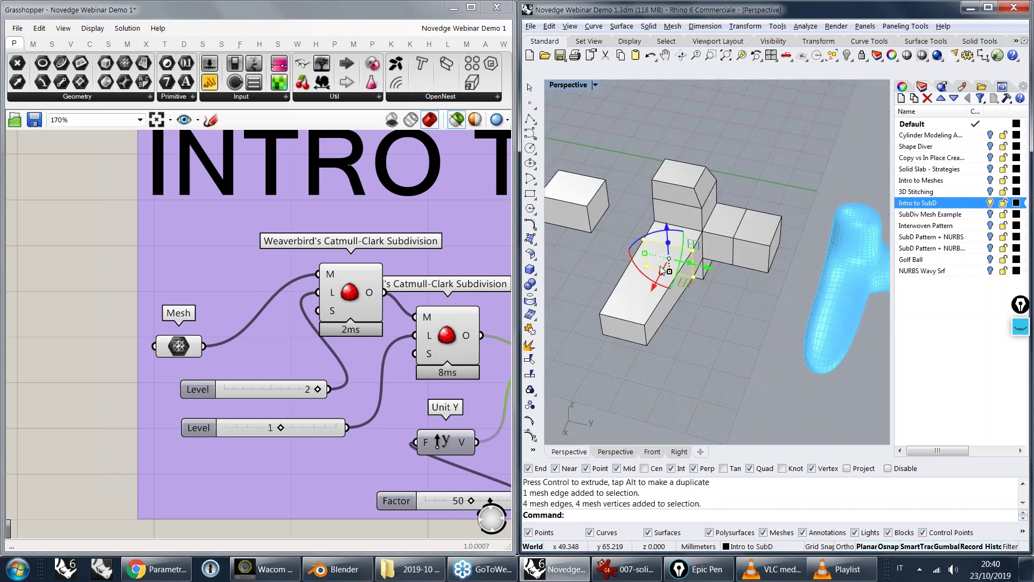
pyautogui.moveTo(667, 271); pyautogui.dragTo(650, 272)
pyautogui.moveTo(650, 272); pyautogui.dragTo(706, 255, button='right')
pyautogui.moveTo(778, 312); pyautogui.dragTo(797, 291, button='right')
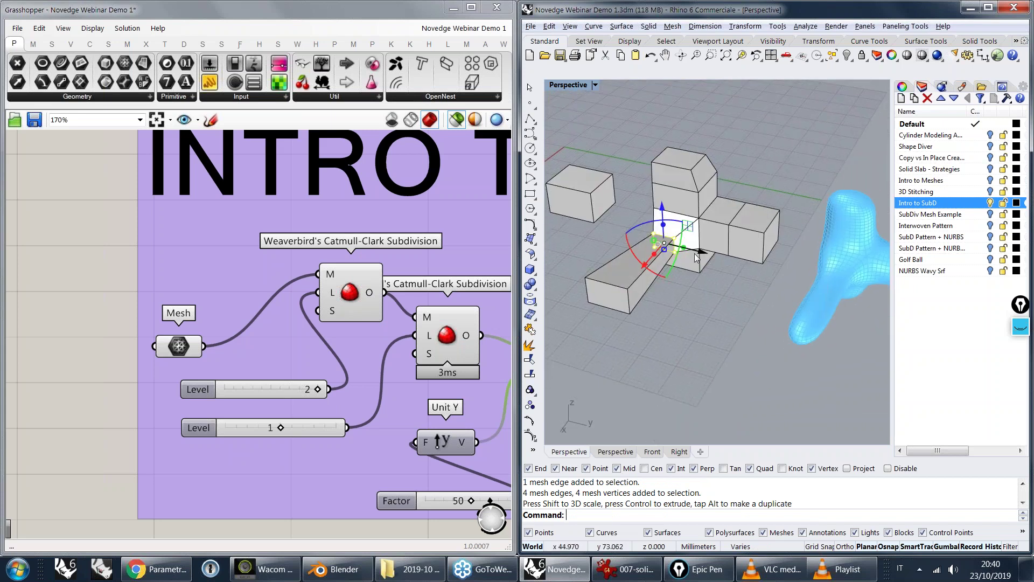
pyautogui.moveTo(694, 253); pyautogui.dragTo(725, 269, button='right')
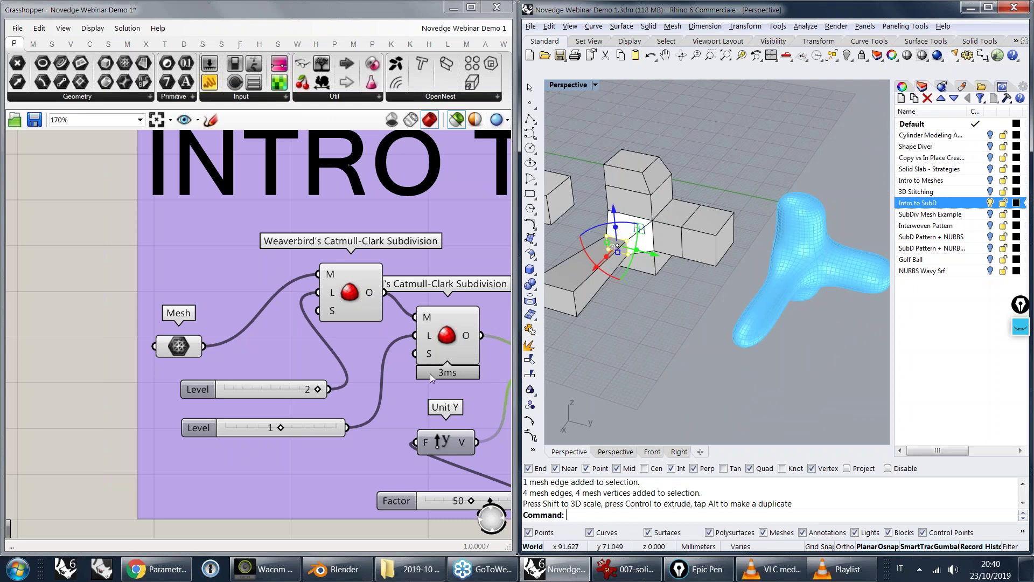
# - Go to the Mesh SubDiv Example definition, hide the Intro to SubD layer and show the SubDiv Mesh Example layer
pyautogui.scroll(-5, 348, 253)
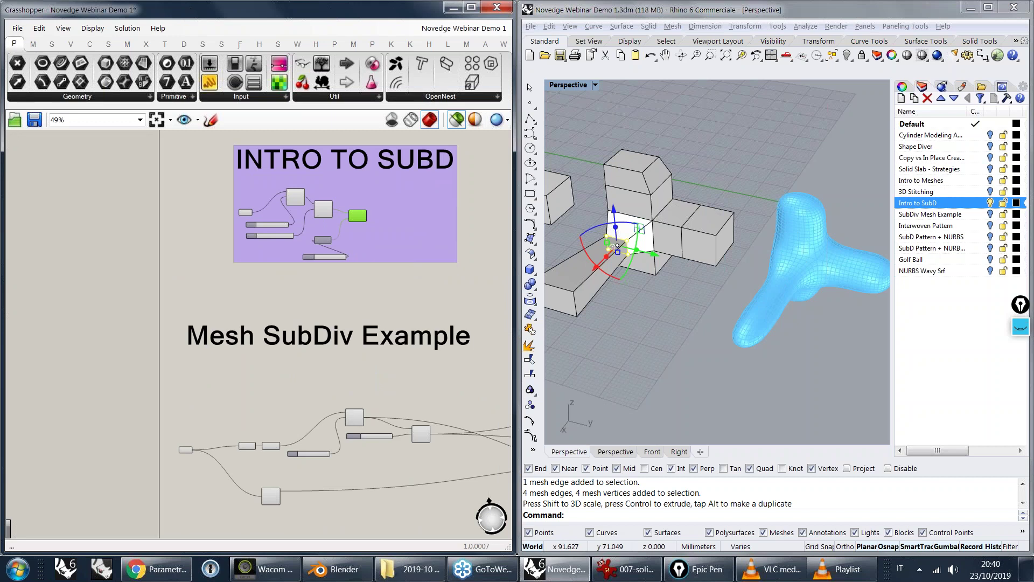
pyautogui.scroll(5, 254, 330)
pyautogui.moveTo(168, 257); pyautogui.dragTo(364, 218, button='right')
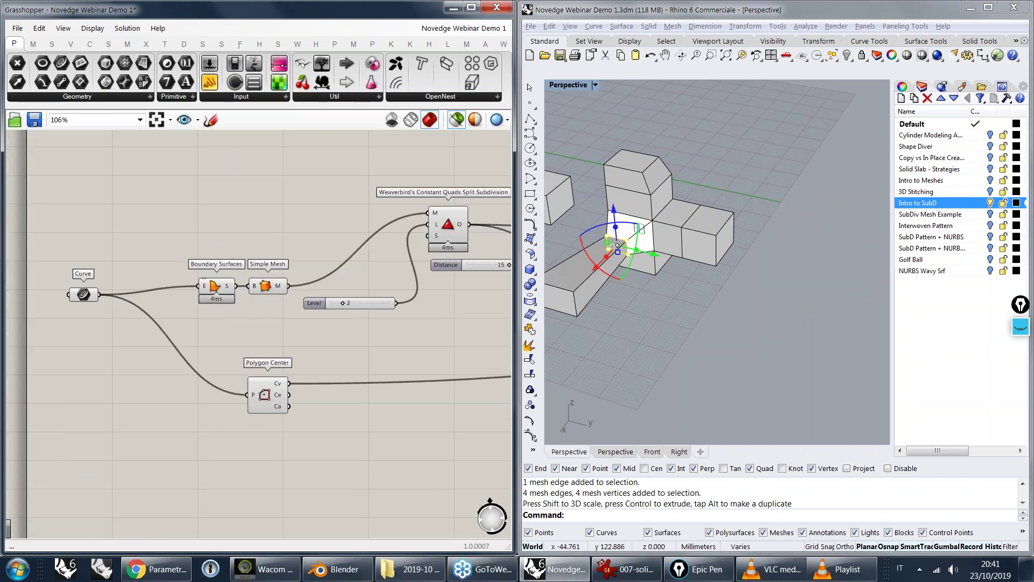
pyautogui.click(990, 203)
pyautogui.click(990, 214)
# - Preview the rectangular base geometry produced by the Boundary Surfaces and Simple Mesh components
pyautogui.click(258, 239)
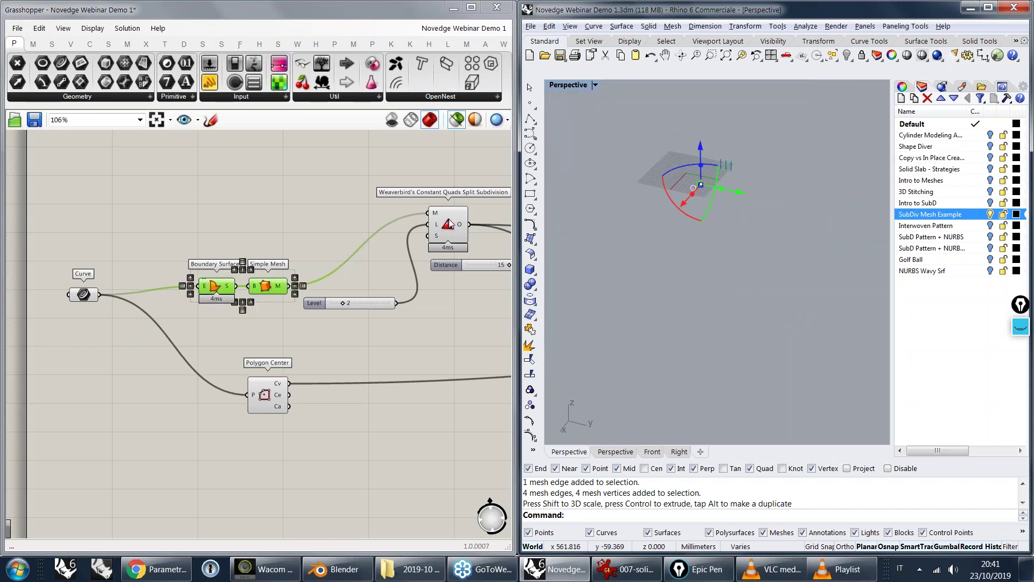
pyautogui.click(449, 224)
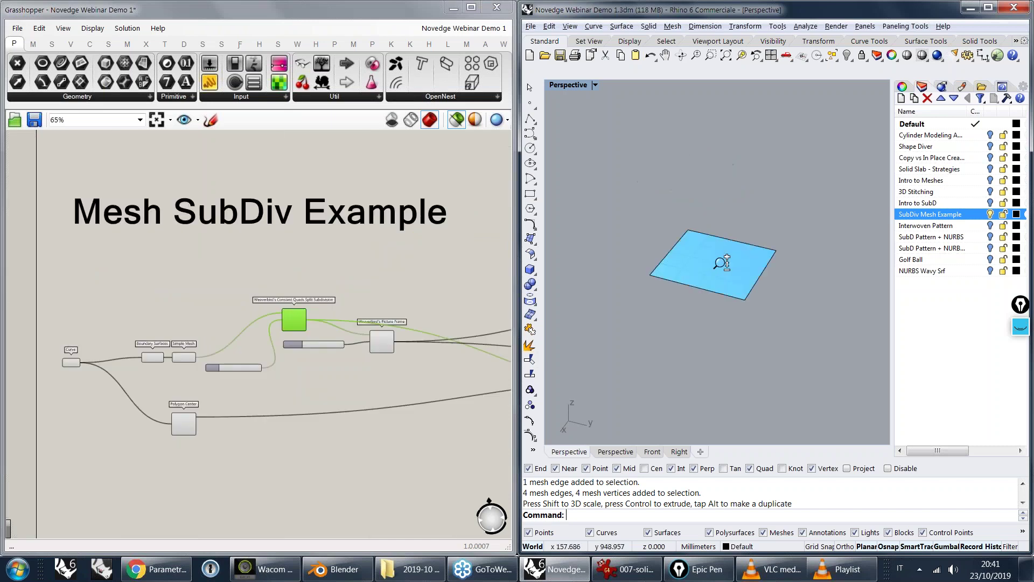
pyautogui.scroll(12, 721, 262)
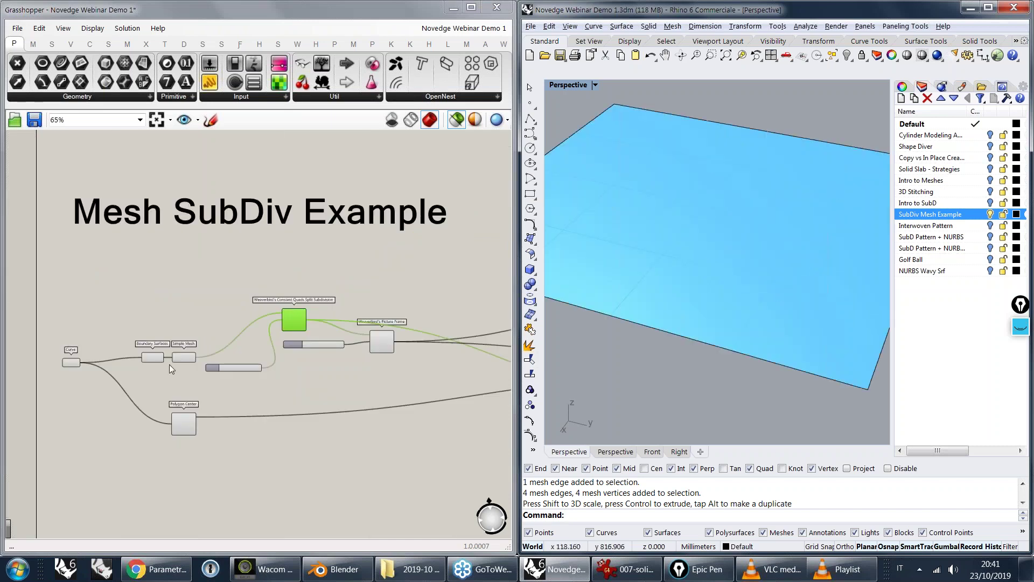
pyautogui.scroll(3, 169, 364)
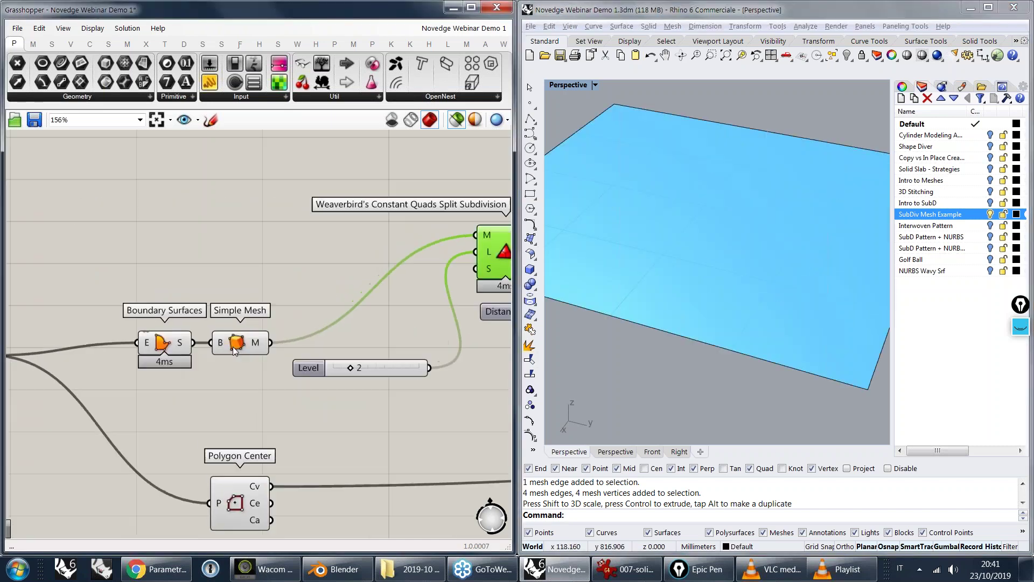
pyautogui.click(169, 343)
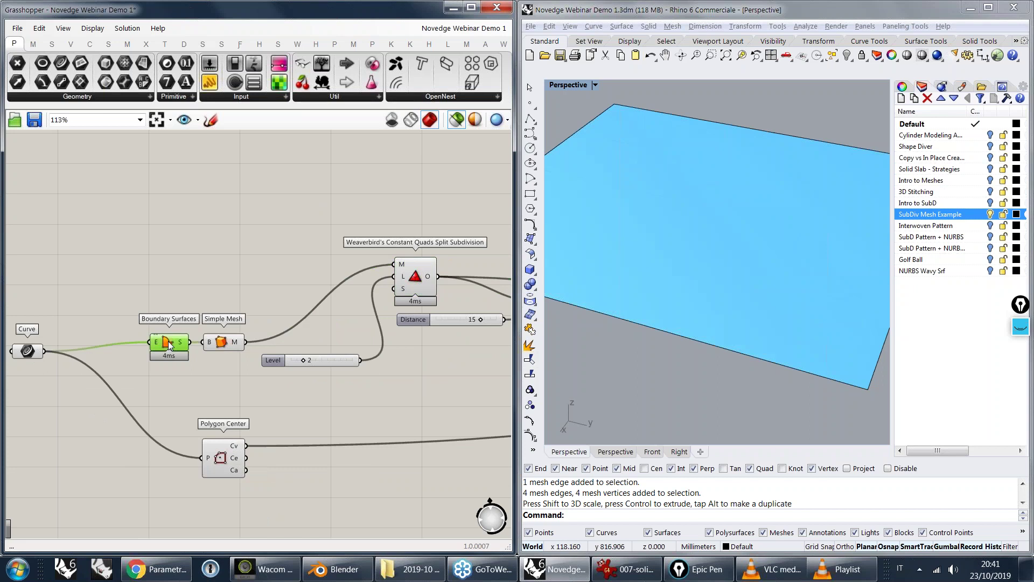
pyautogui.scroll(-6, 712, 202)
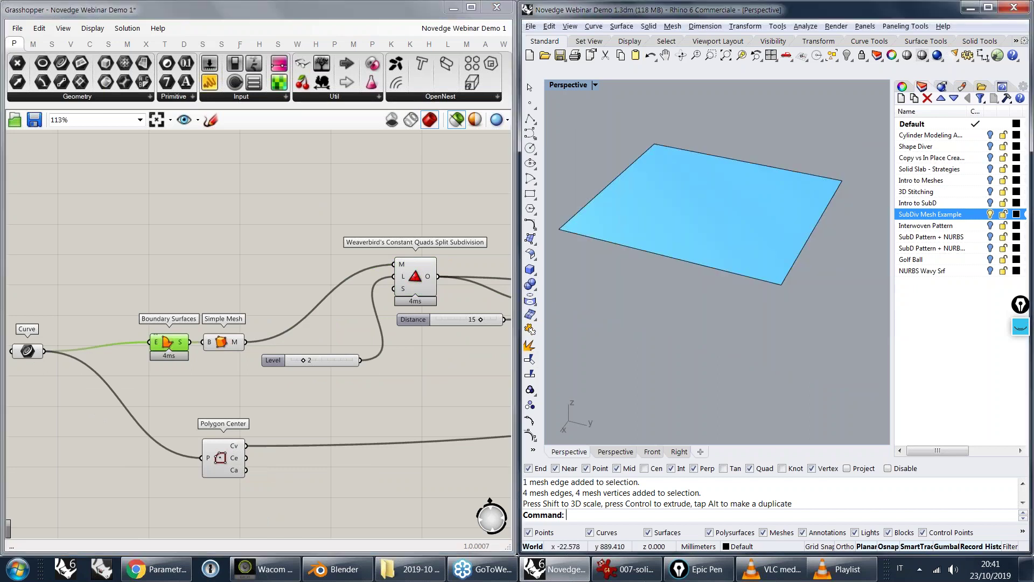
pyautogui.scroll(1, 697, 191)
pyautogui.click(222, 341)
pyautogui.moveTo(202, 432); pyautogui.dragTo(98, 486, button='right')
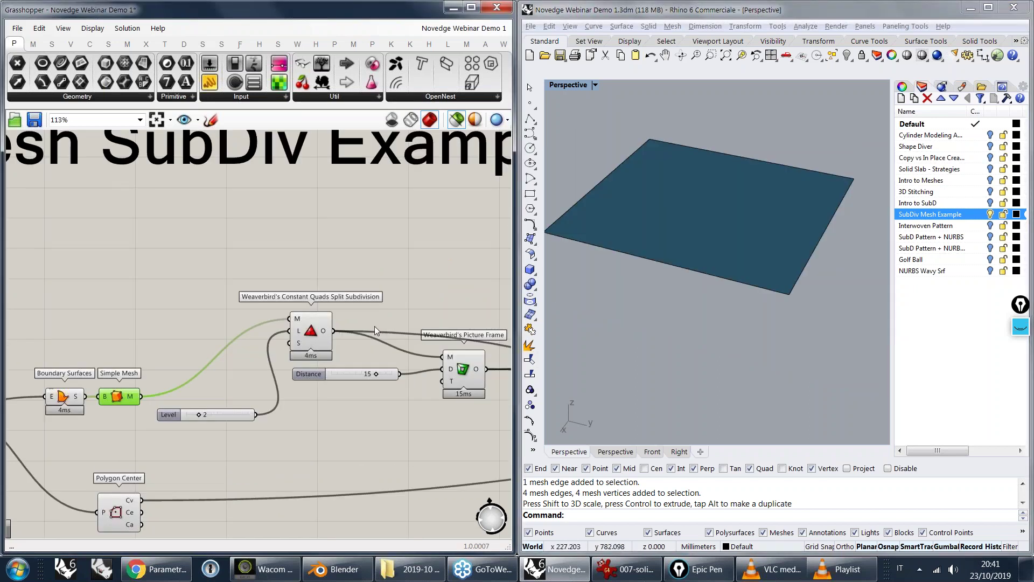
# - Preview the Constant Quads Split Subdivision of the base mesh and the Picture Frame openings built from it
pyautogui.click(313, 334)
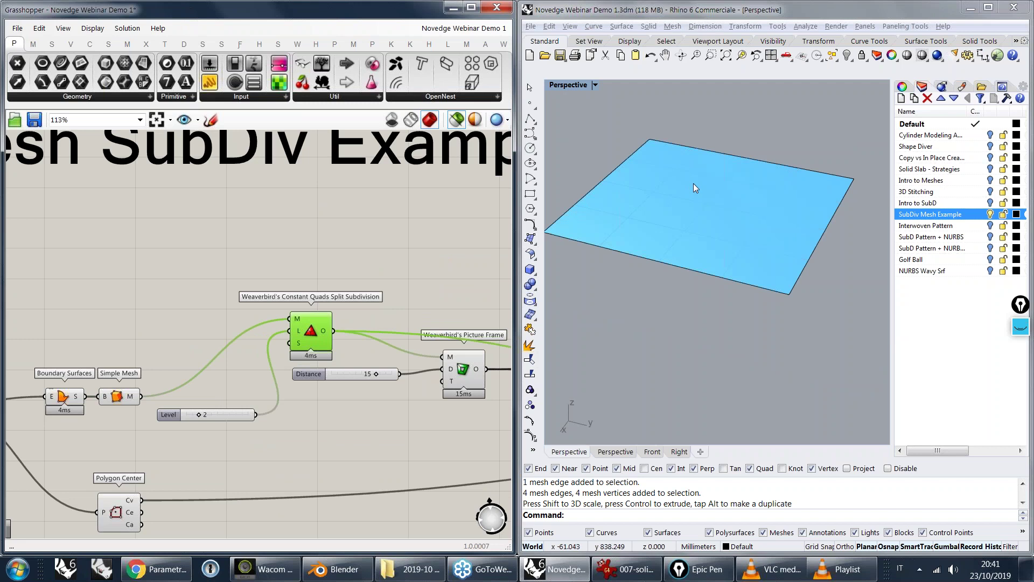
pyautogui.moveTo(693, 183); pyautogui.dragTo(639, 312, button='right')
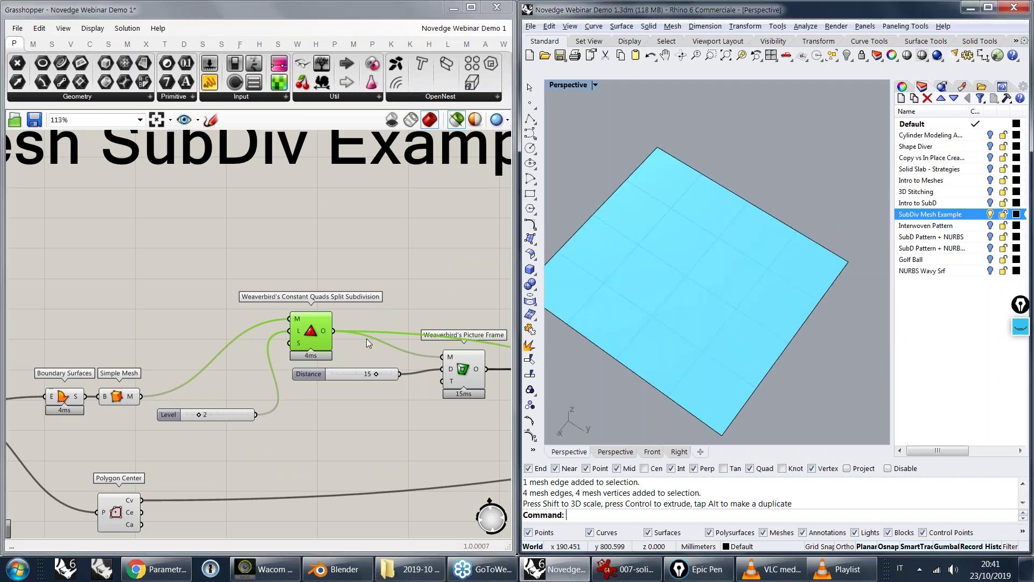
pyautogui.moveTo(494, 378); pyautogui.dragTo(243, 345, button='right')
pyautogui.click(190, 354)
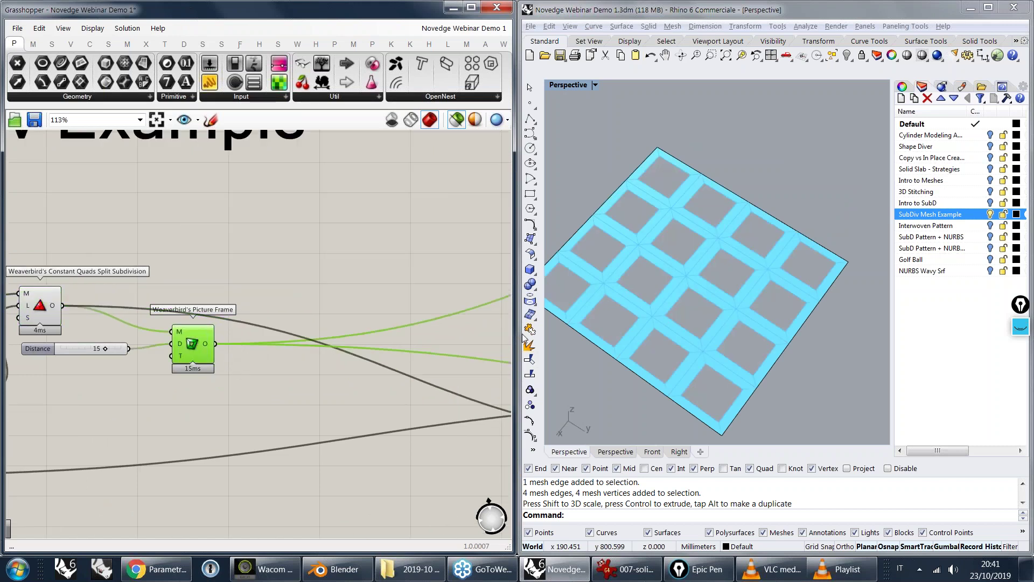
pyautogui.moveTo(46, 306); pyautogui.dragTo(143, 286, button='right')
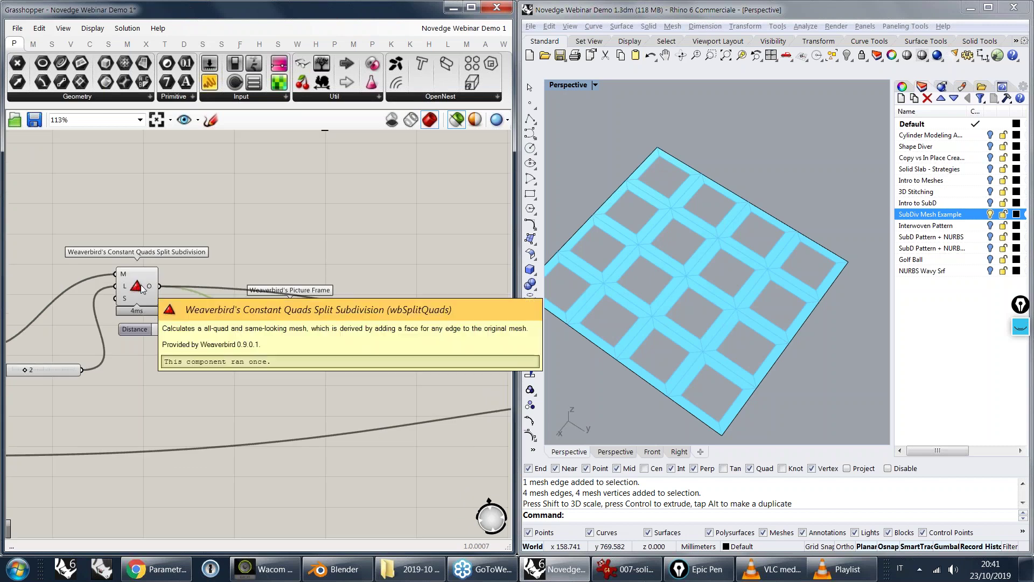
pyautogui.keyDown('shift'); pyautogui.click(142, 283); pyautogui.keyUp('shift')
pyautogui.keyDown('ctrl'); pyautogui.click(141, 284); pyautogui.keyUp('ctrl')
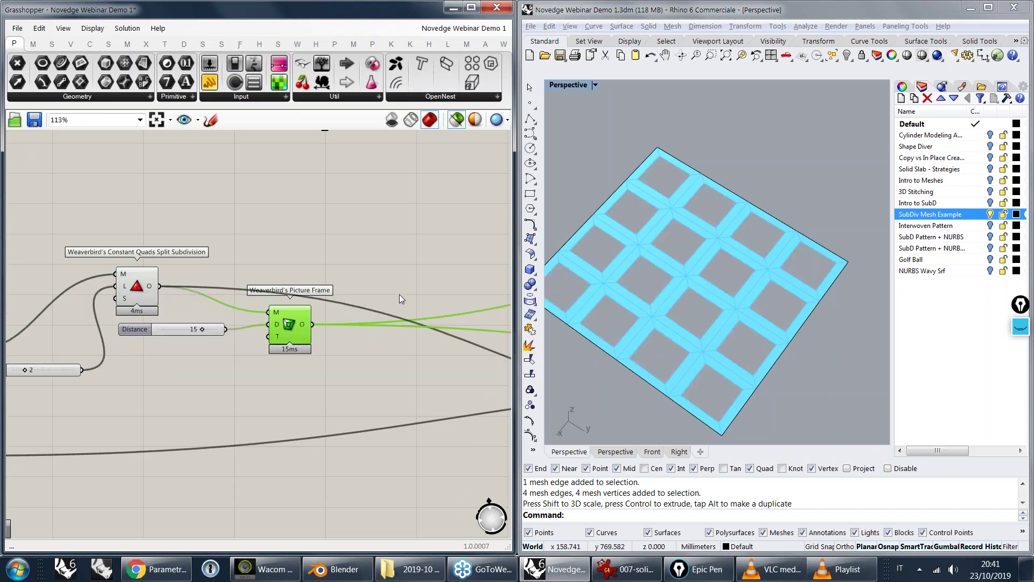
# - In the thickening group, preview the Constant Quads Split Subdivision of the framed mesh and the Mesh Thicken result
pyautogui.moveTo(399, 294); pyautogui.dragTo(204, 270, button='right')
pyautogui.moveTo(412, 244); pyautogui.dragTo(197, 283, button='right')
pyautogui.scroll(-2, 342, 240)
pyautogui.moveTo(485, 226); pyautogui.dragTo(269, 286, button='right')
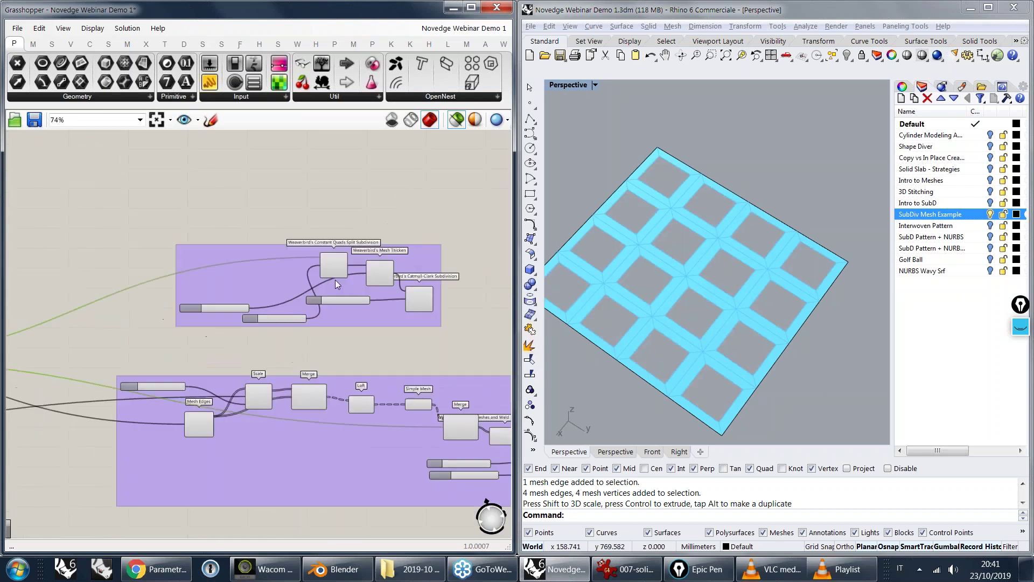
pyautogui.scroll(5, 335, 280)
pyautogui.click(340, 274)
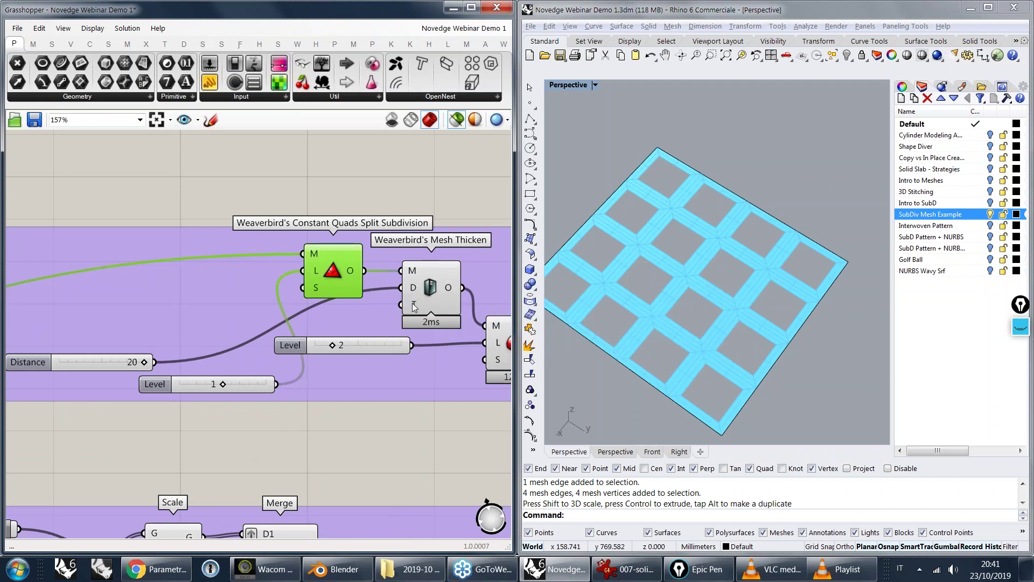
pyautogui.moveTo(389, 316); pyautogui.dragTo(294, 309, button='right')
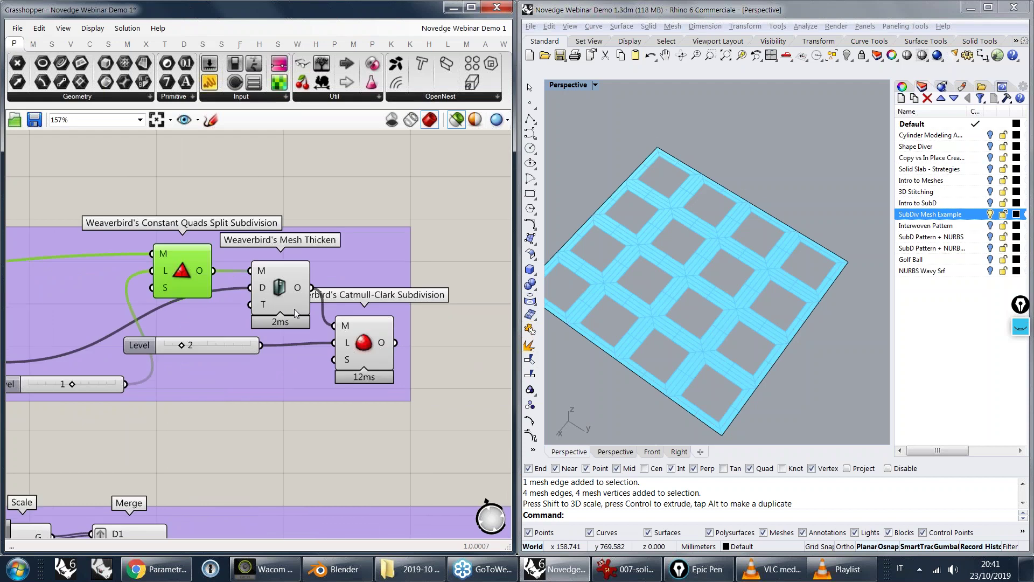
pyautogui.click(294, 308)
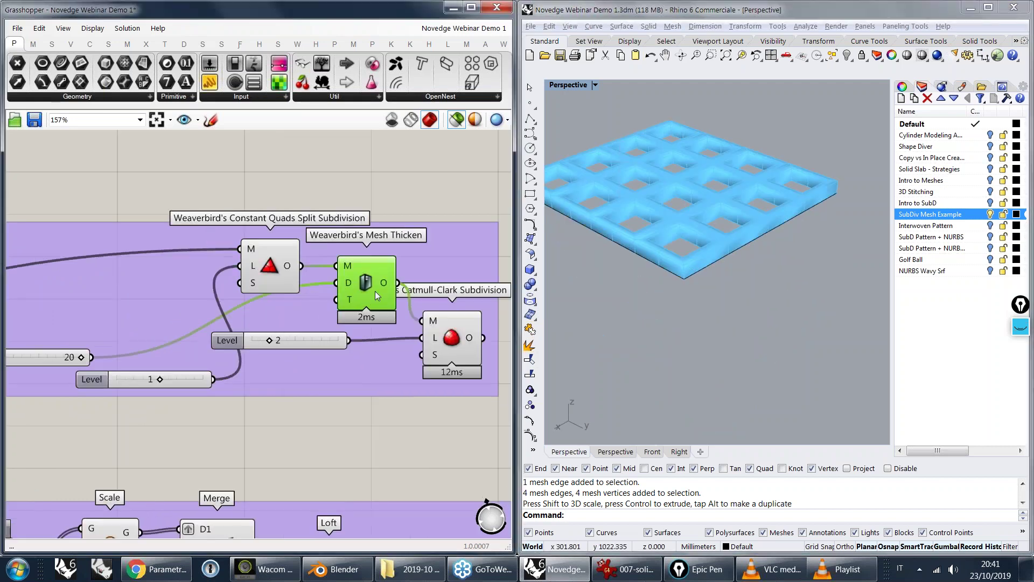
pyautogui.moveTo(364, 296); pyautogui.dragTo(250, 302, button='right')
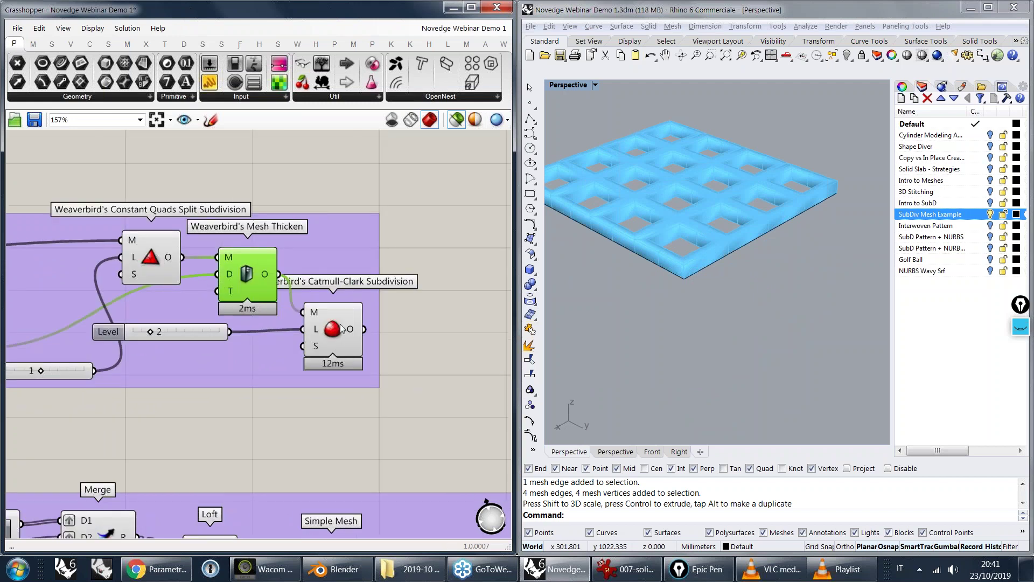
# - Preview the thickened mesh's Catmull-Clark Subdivision and examine its rounded openings and junctions up close
pyautogui.moveTo(339, 323); pyautogui.dragTo(339, 326)
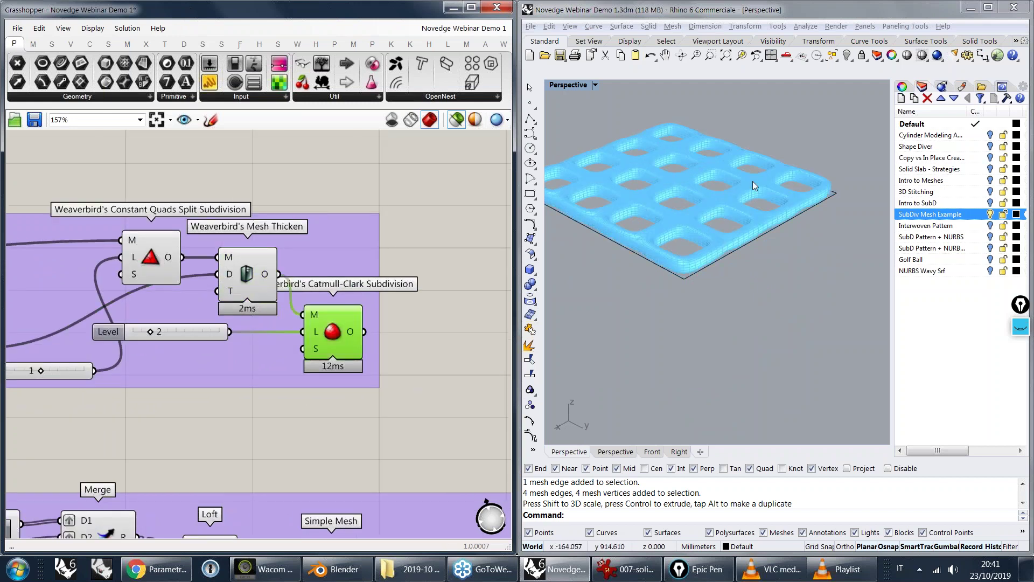
pyautogui.moveTo(752, 182); pyautogui.dragTo(681, 236, button='right')
pyautogui.scroll(8, 767, 208)
pyautogui.moveTo(776, 231); pyautogui.dragTo(776, 227, button='right')
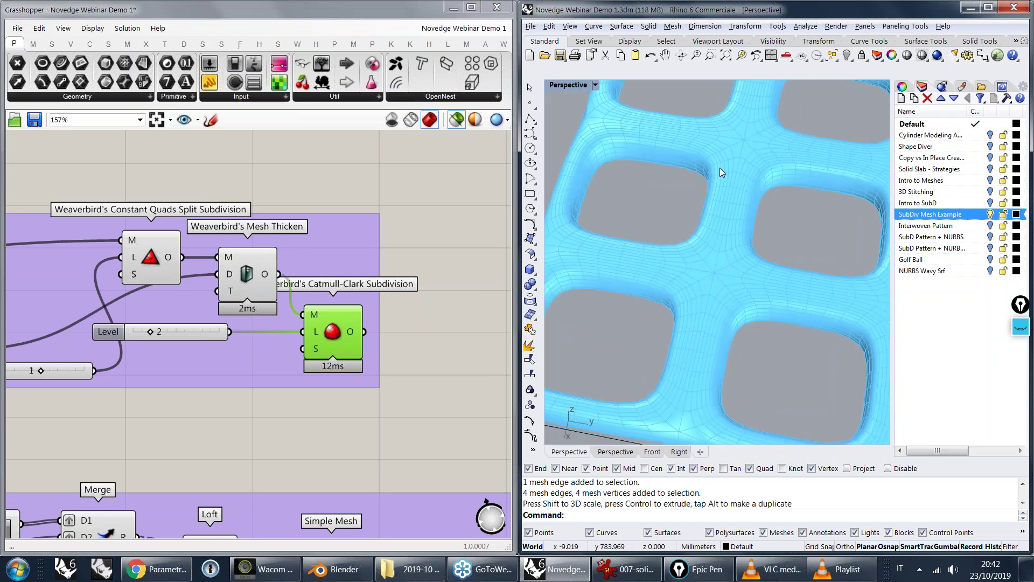
pyautogui.scroll(5, 720, 167)
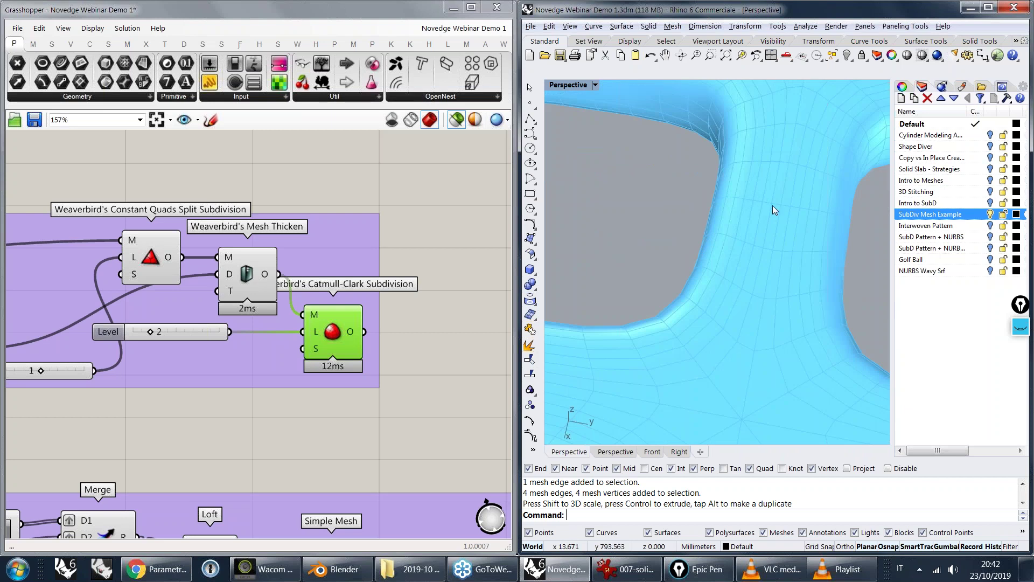
pyautogui.moveTo(772, 206); pyautogui.dragTo(708, 218, button='right')
pyautogui.scroll(-5, 793, 157)
pyautogui.scroll(3, 707, 217)
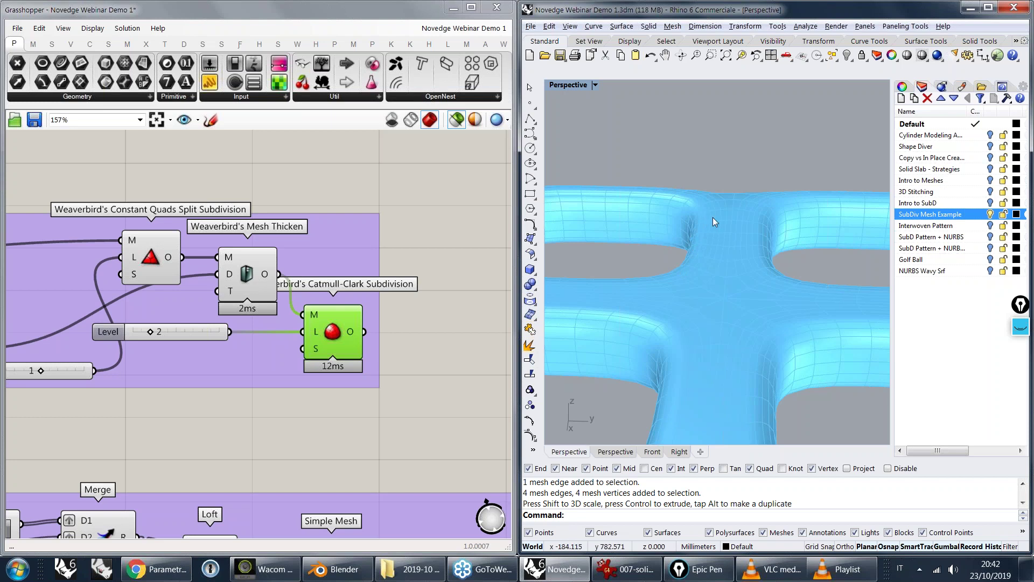
# - In the border group, preview the Merge of edges with their scaled copies and the lofted frame converted by Simple Mesh
pyautogui.moveTo(712, 222); pyautogui.dragTo(686, 243, button='right')
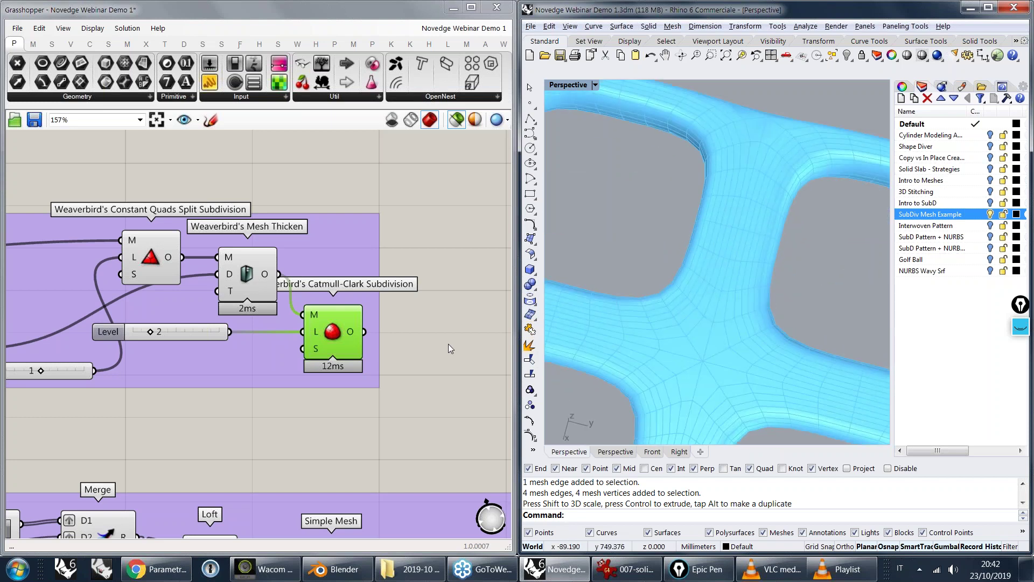
pyautogui.scroll(-2, 448, 344)
pyautogui.moveTo(81, 492); pyautogui.dragTo(198, 310, button='right')
pyautogui.click(295, 323)
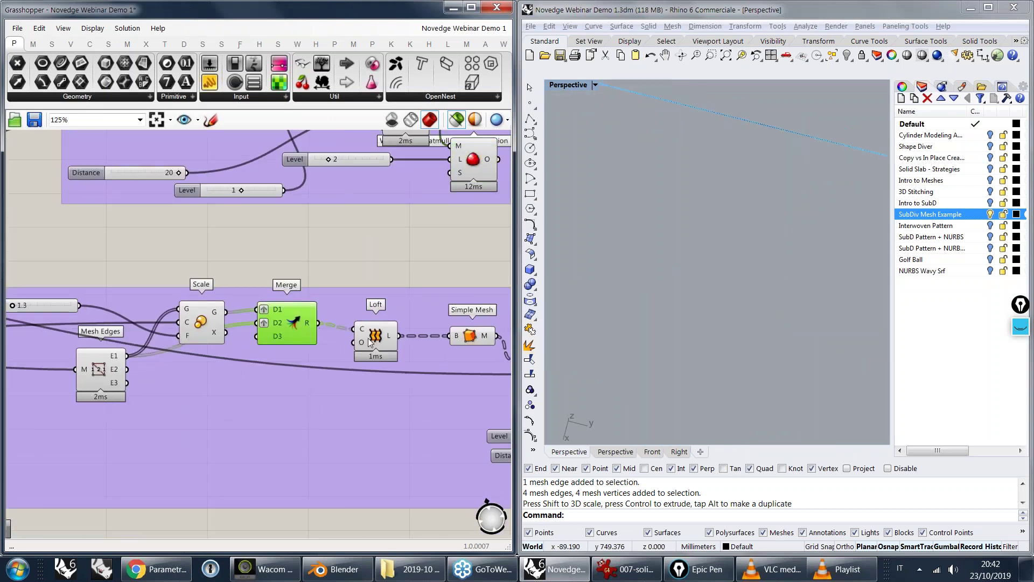
pyautogui.click(370, 342)
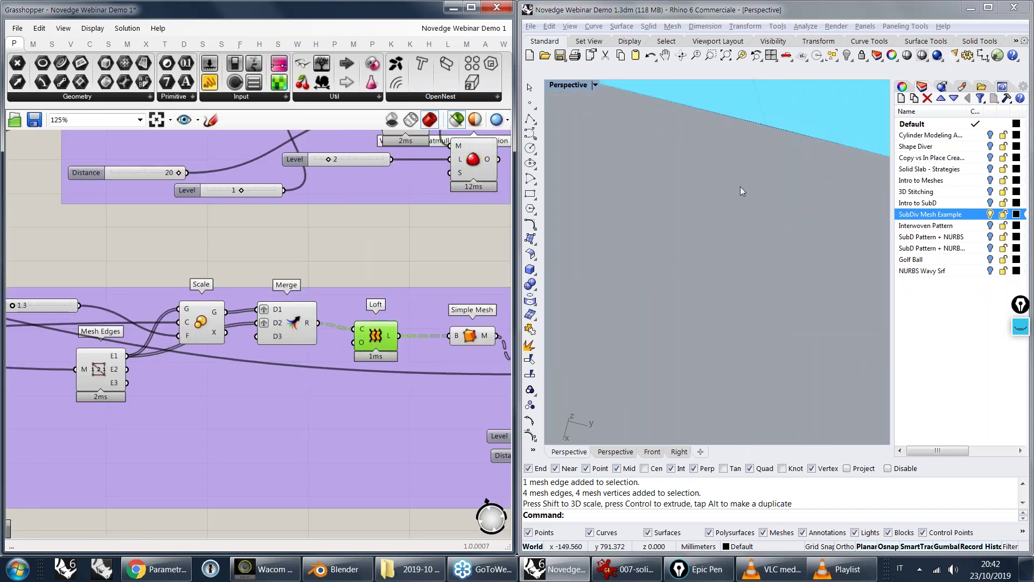
pyautogui.scroll(-3, 713, 244)
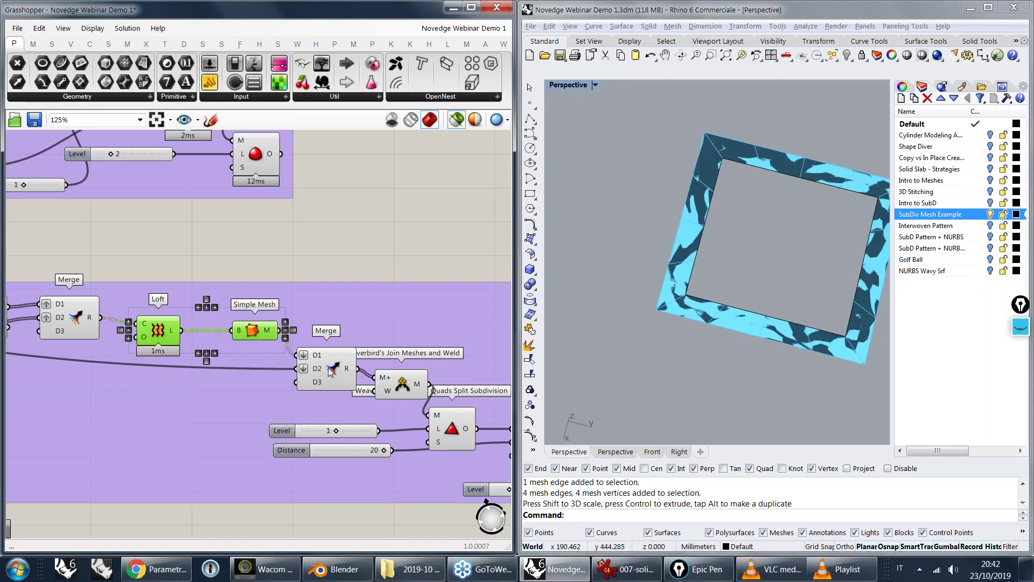
# - Preview the Merge of the border and framed grid meshes and the Mesh Thicken result of the bordered grid
pyautogui.click(328, 367)
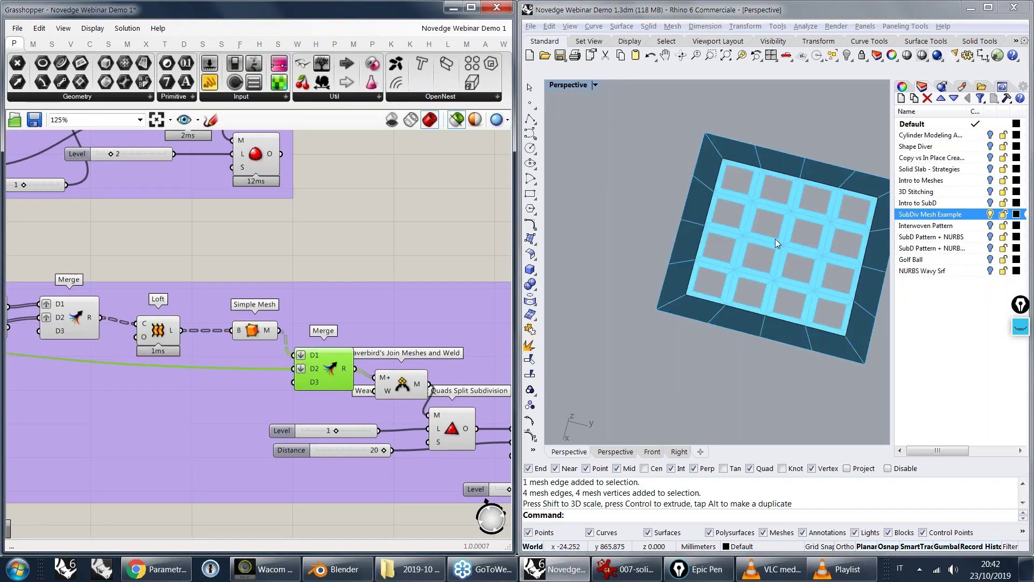
pyautogui.moveTo(774, 238); pyautogui.dragTo(777, 319, button='right')
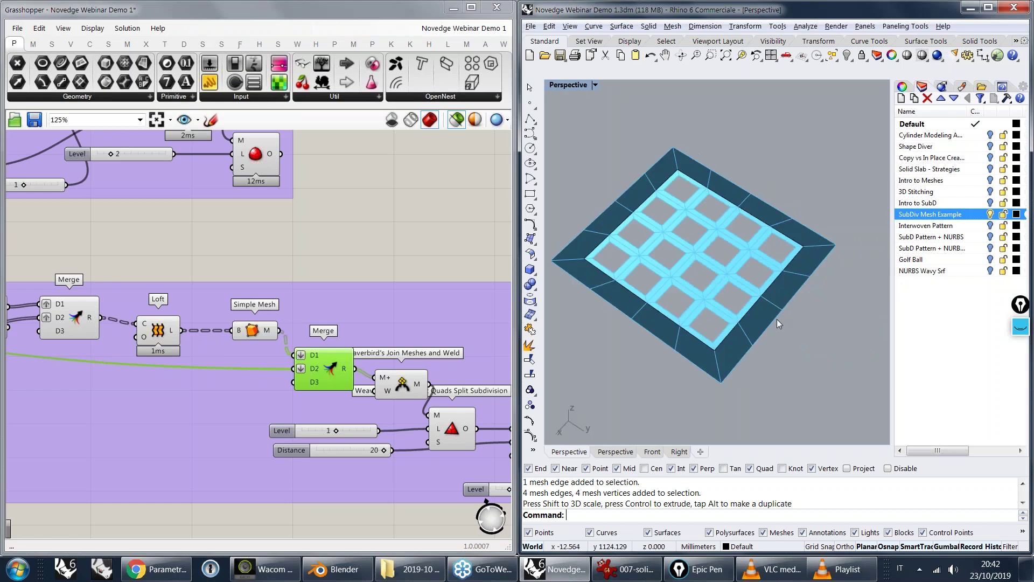
pyautogui.click(427, 381)
pyautogui.moveTo(427, 381); pyautogui.dragTo(296, 346, button='right')
pyautogui.click(395, 405)
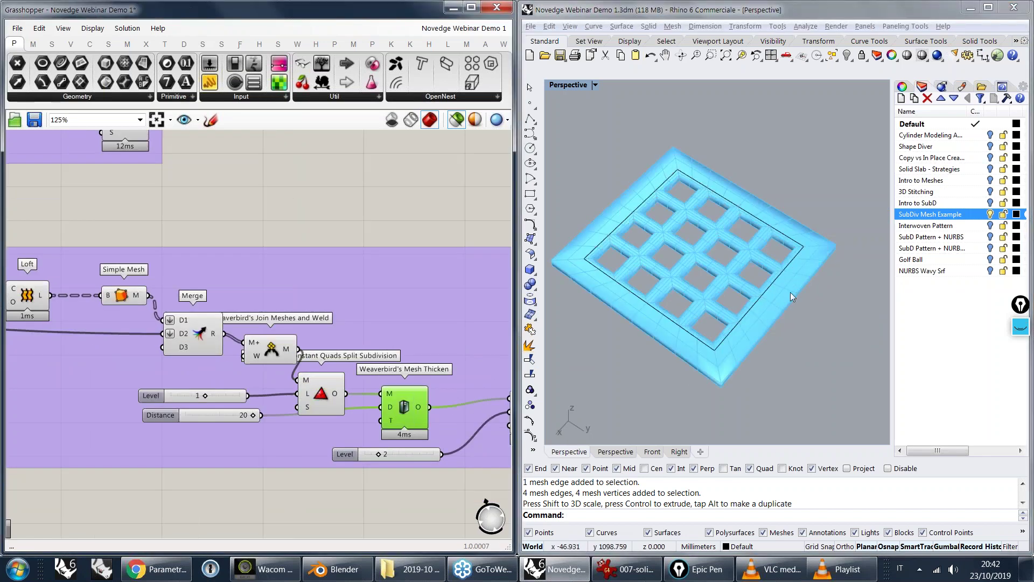
pyautogui.moveTo(784, 288); pyautogui.dragTo(781, 289, button='right')
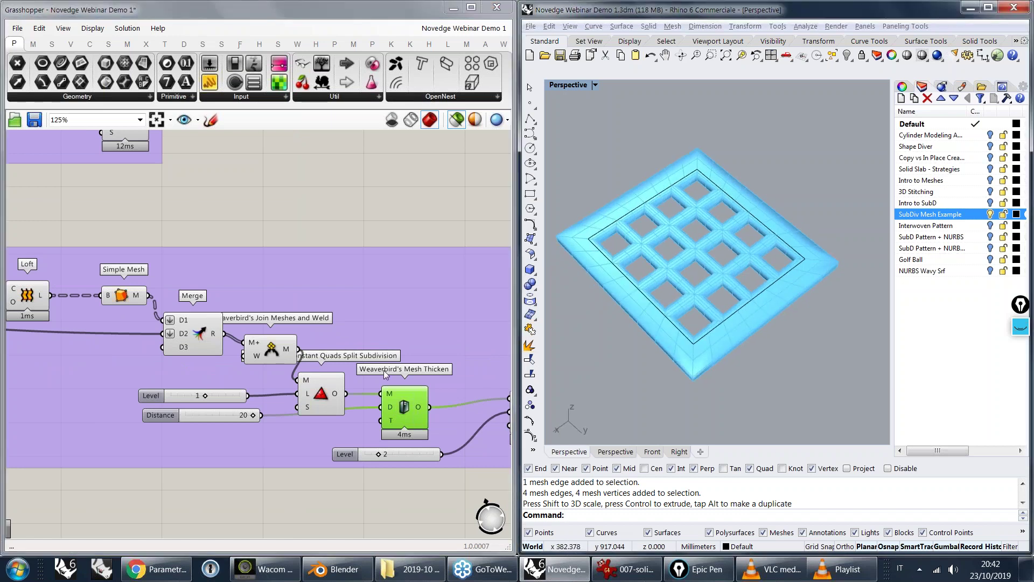
# - Preview the Catmull-Clark Subdivision of the bordered grid and examine its rounded corner and openings
pyautogui.moveTo(384, 370); pyautogui.dragTo(167, 348, button='right')
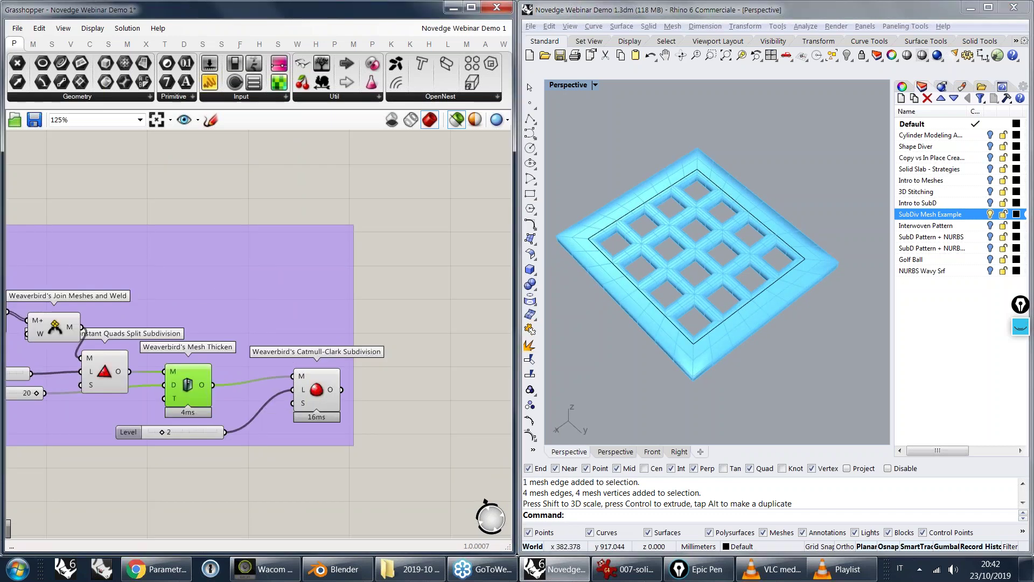
pyautogui.click(316, 389)
pyautogui.scroll(3, 759, 286)
pyautogui.moveTo(776, 286); pyautogui.dragTo(754, 259, button='right')
pyautogui.keyDown('ctrl'); pyautogui.moveTo(754, 258); pyautogui.dragTo(760, 234, button='right'); pyautogui.keyUp('ctrl')
pyautogui.scroll(1, 762, 233)
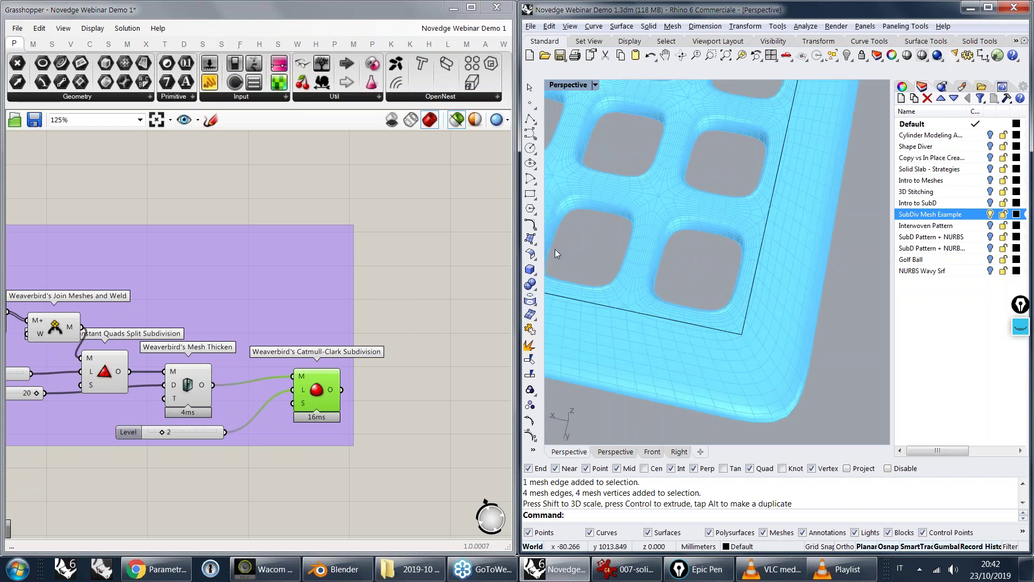
# - Return to the group without the border and examine its Mesh Thicken preview along the outer edge
pyautogui.moveTo(348, 181); pyautogui.dragTo(360, 402, button='right')
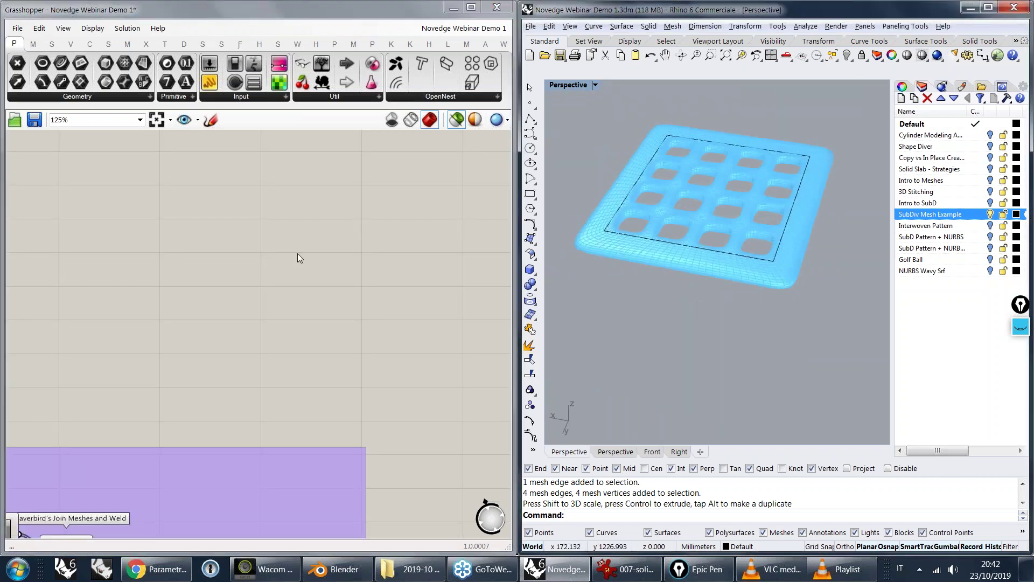
pyautogui.moveTo(298, 254); pyautogui.dragTo(506, 317, button='right')
pyautogui.scroll(-3, 330, 302)
pyautogui.scroll(3, 326, 299)
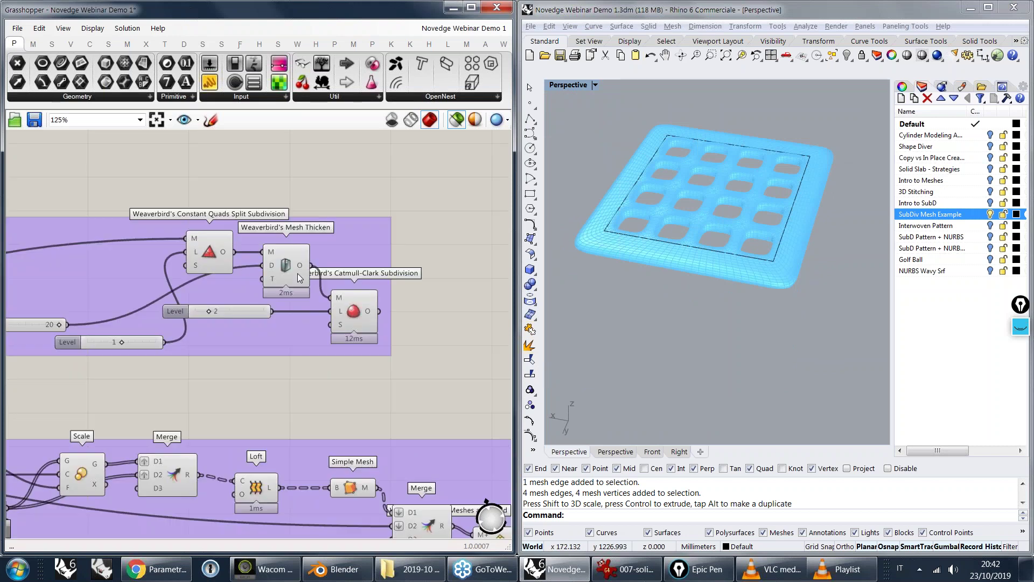
pyautogui.click(286, 256)
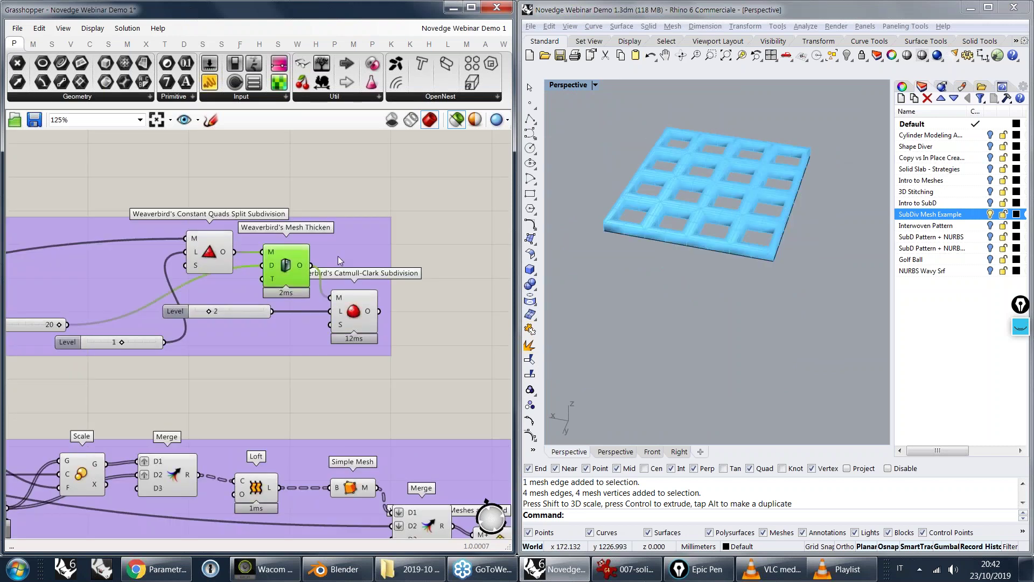
pyautogui.scroll(5, 794, 166)
pyautogui.moveTo(794, 167); pyautogui.dragTo(711, 253, button='right')
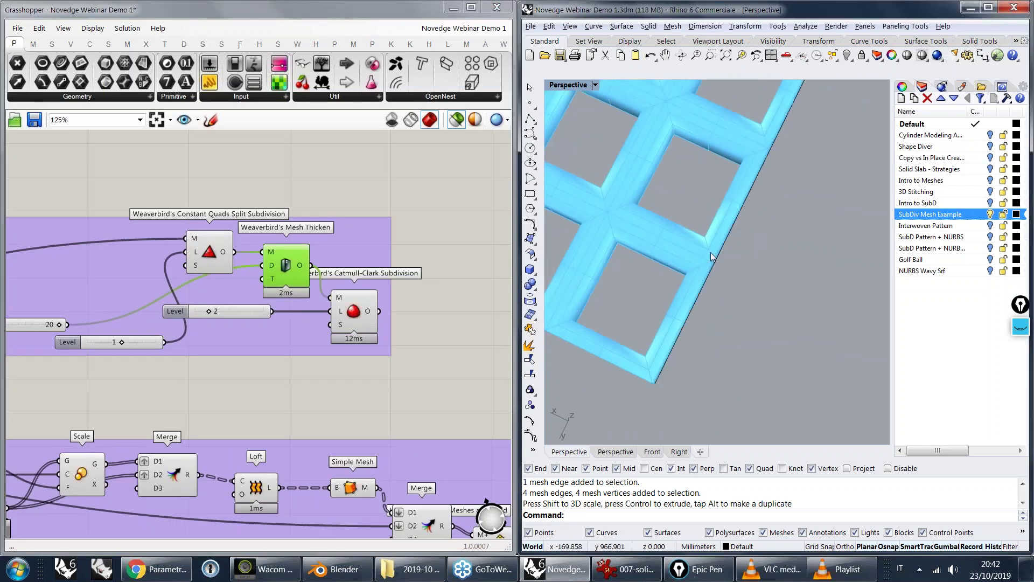
# - Preview the borderless grid's Catmull-Clark Subdivision and examine how its outer edge departs from the base rectangle
pyautogui.click(354, 314)
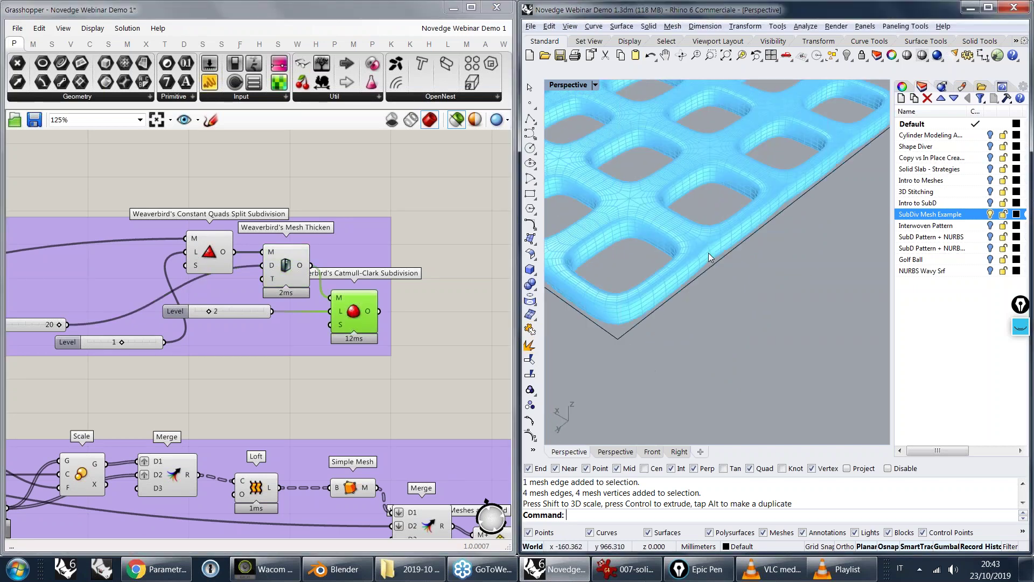
pyautogui.scroll(-3, 709, 253)
pyautogui.moveTo(716, 241); pyautogui.dragTo(709, 249, button='right')
pyautogui.scroll(2, 684, 274)
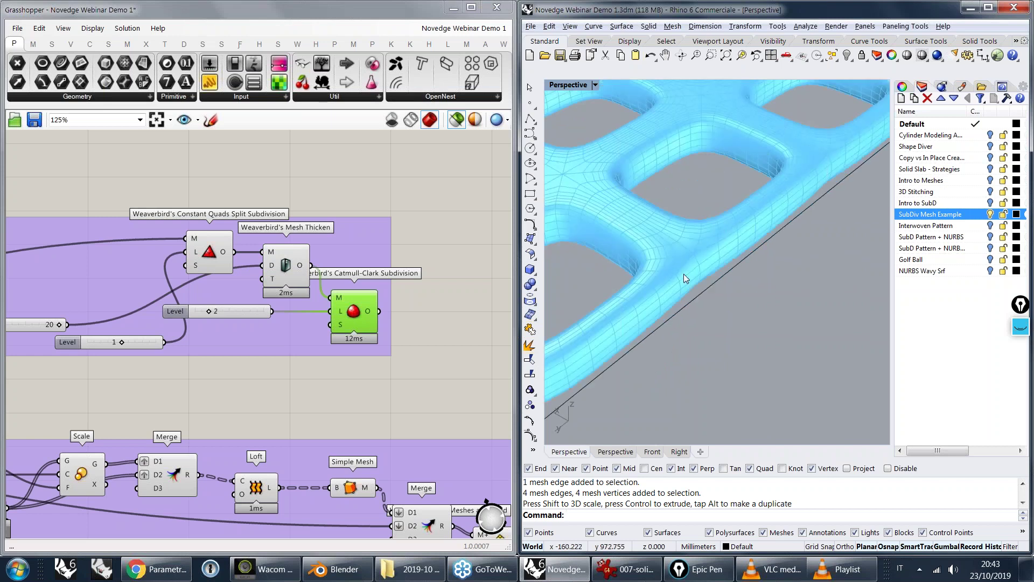
pyautogui.scroll(4, 683, 256)
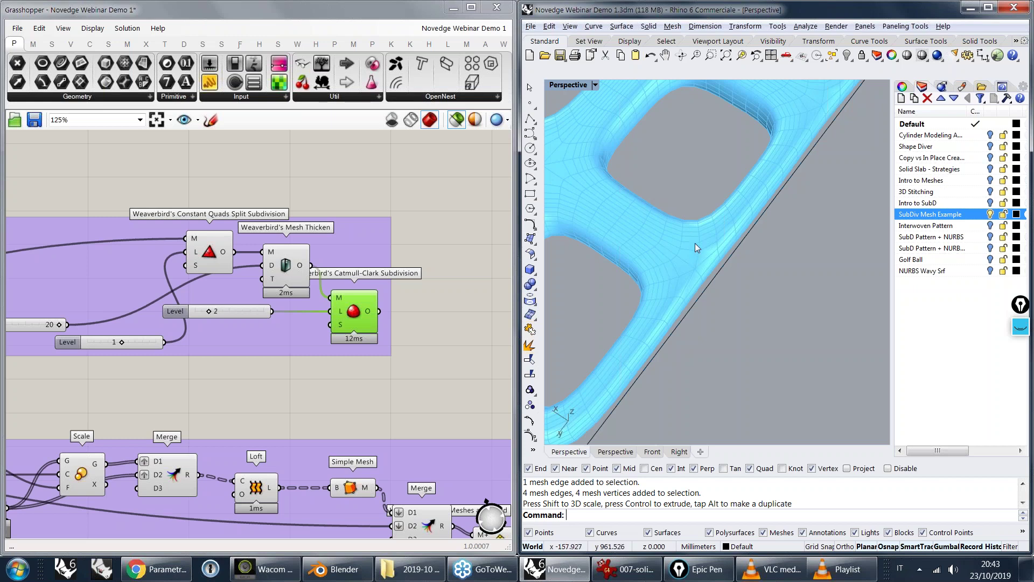
# - Preview the borderless grid's Constant Quads Split Subdivision and examine the face layout at interior and edge junctions
pyautogui.click(211, 263)
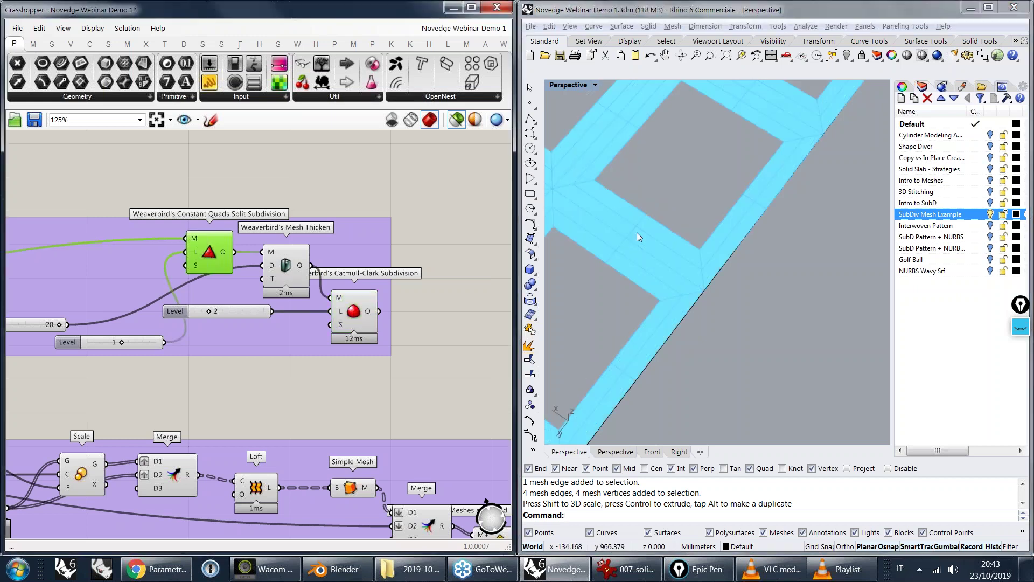
pyautogui.scroll(-3, 637, 232)
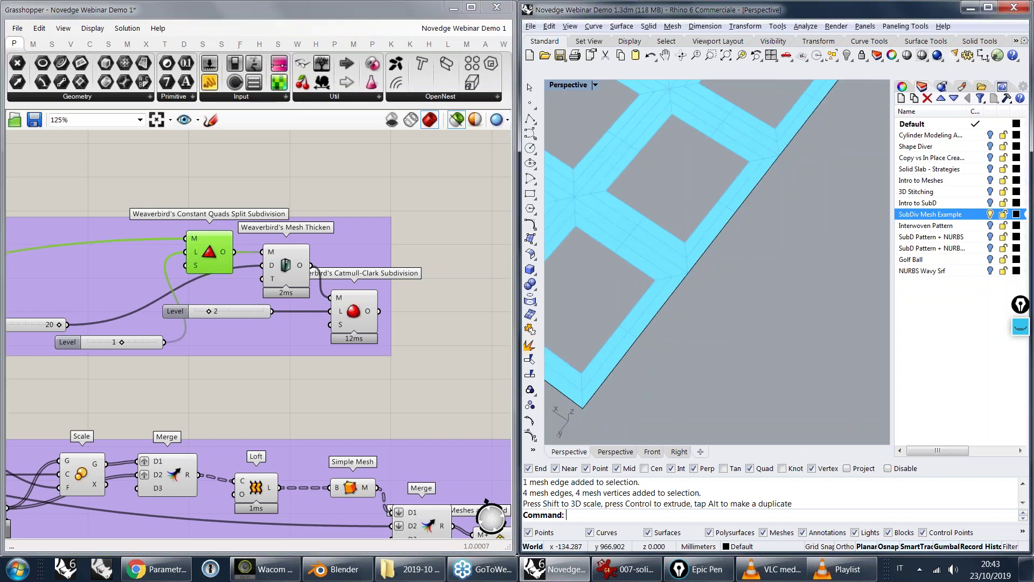
pyautogui.keyDown('shift'); pyautogui.moveTo(637, 232); pyautogui.dragTo(749, 176, button='right'); pyautogui.keyUp('shift')
pyautogui.scroll(3, 750, 177)
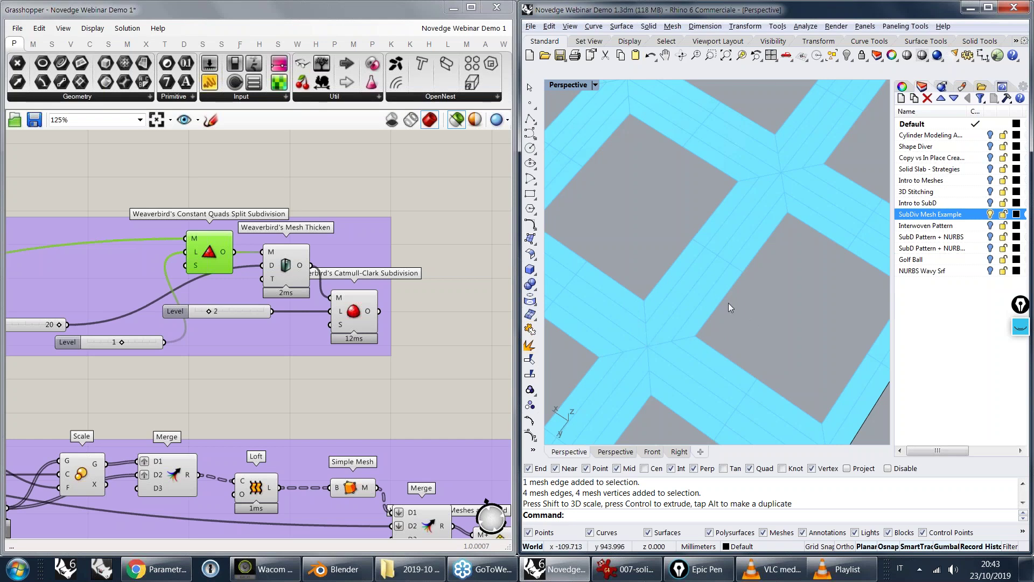
pyautogui.scroll(3, 716, 303)
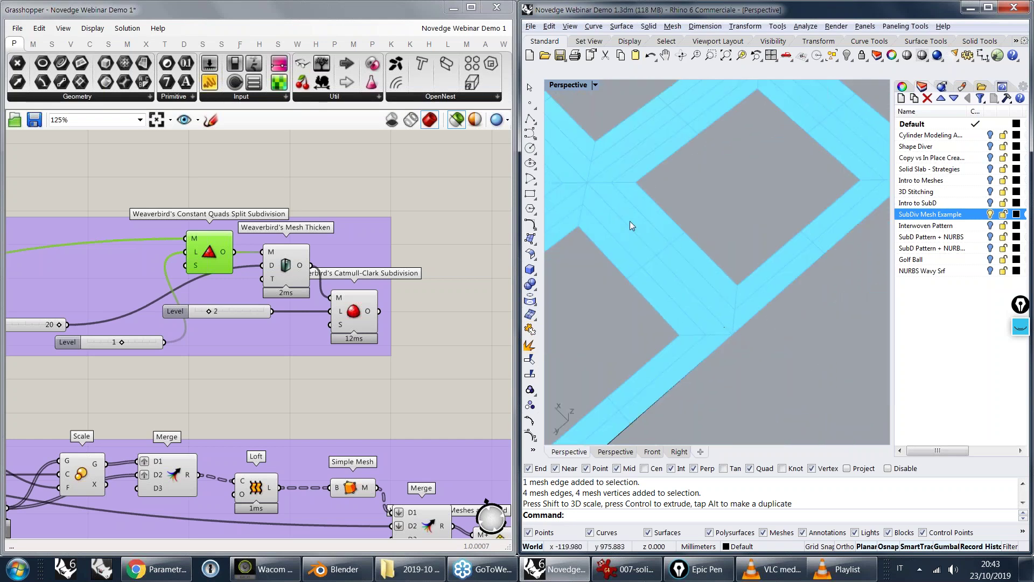
pyautogui.moveTo(625, 218); pyautogui.dragTo(657, 275, button='right')
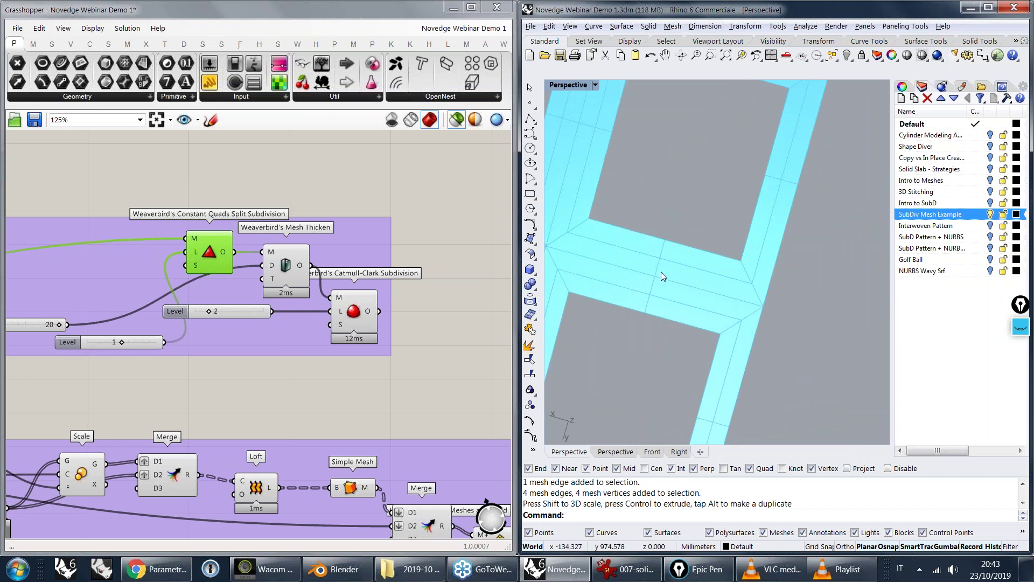
# - Switch the borderless grid's preview back to Catmull-Clark Subdivision and compare the smoothed edge junctions with the flat mesh
pyautogui.click(346, 313)
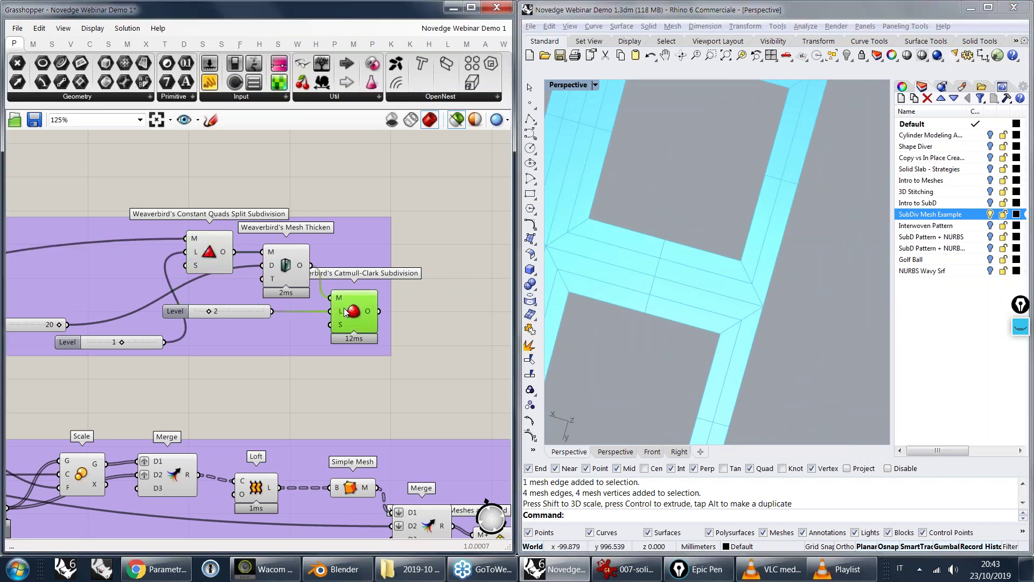
pyautogui.scroll(-2, 411, 352)
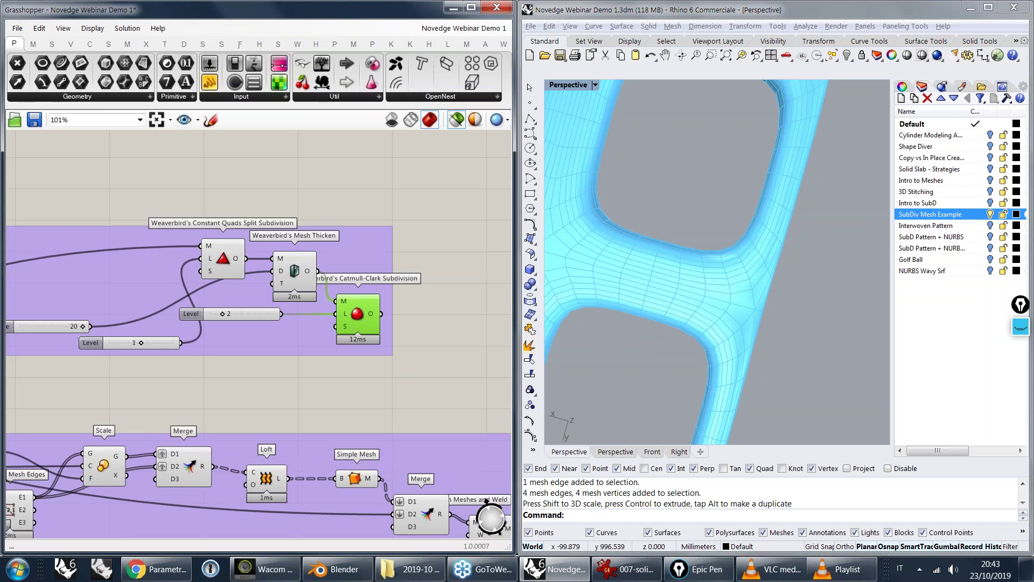
pyautogui.scroll(-1, 411, 351)
pyautogui.moveTo(410, 351); pyautogui.dragTo(271, 260, button='right')
pyautogui.moveTo(717, 301); pyautogui.dragTo(609, 205, button='right')
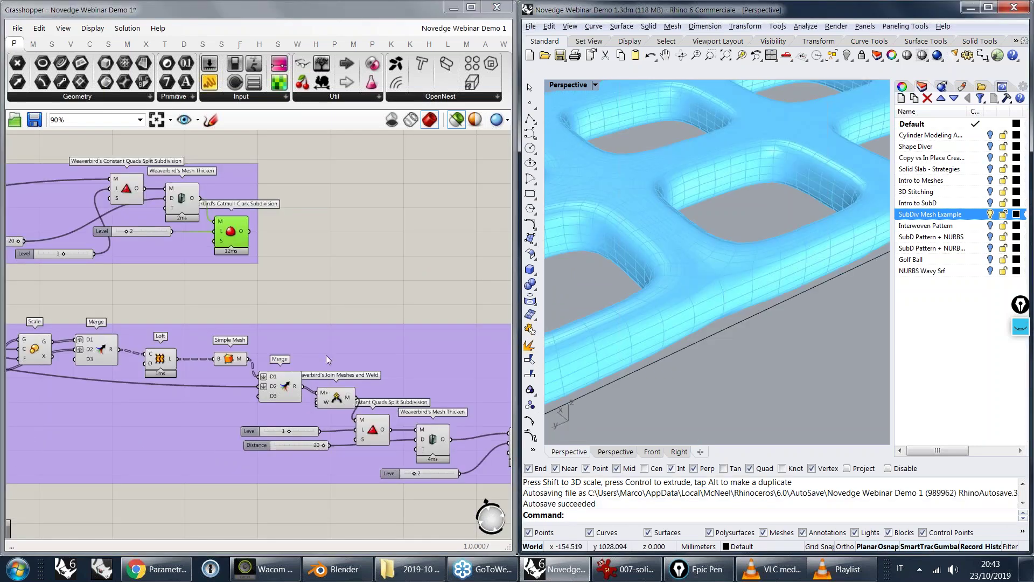
# - In the border group, preview the Mesh Thicken result again, followed by its Catmull-Clark Subdivision, to compare the outer edges
pyautogui.moveTo(326, 354); pyautogui.dragTo(265, 291, button='right')
pyautogui.click(372, 376)
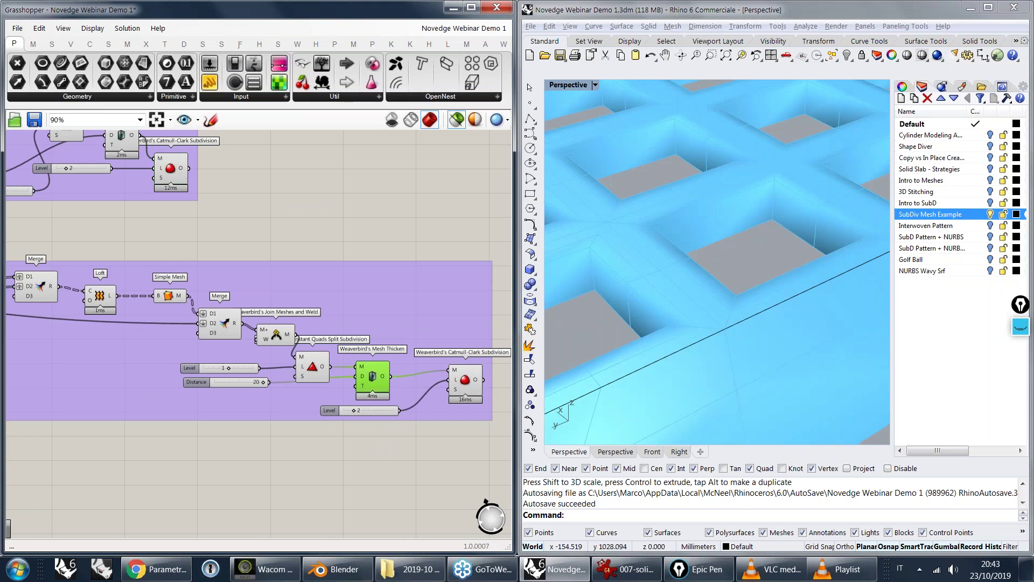
pyautogui.moveTo(689, 280); pyautogui.dragTo(759, 353, button='right')
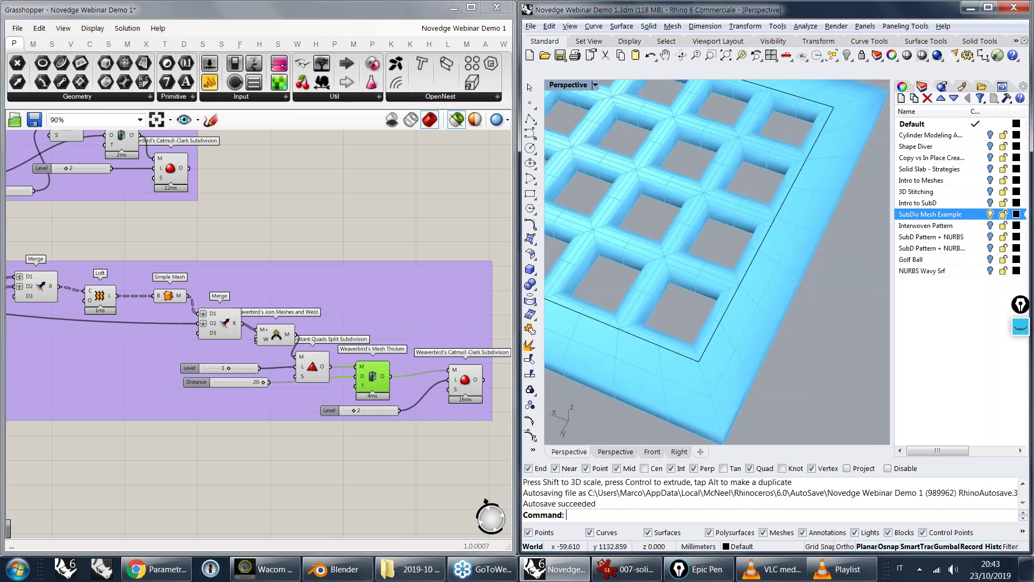
pyautogui.moveTo(463, 323); pyautogui.dragTo(385, 314, button='right')
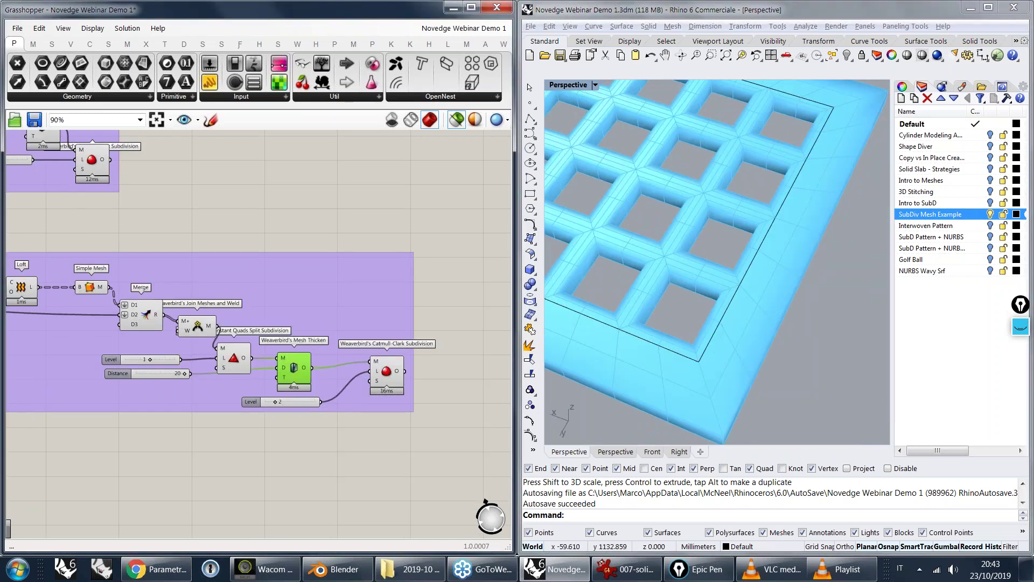
pyautogui.click(393, 372)
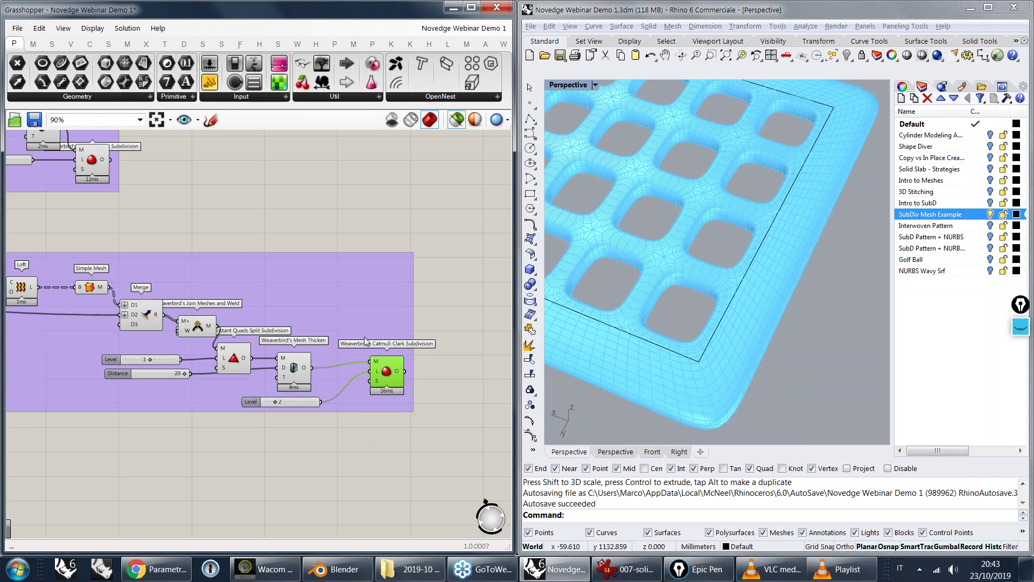
# - Look over the Intro to SubD and Mesh SubDiv Example definitions and preview the bordered grid's Mesh Thicken result
pyautogui.scroll(-6, 323, 387)
pyautogui.moveTo(288, 345); pyautogui.dragTo(225, 382, button='right')
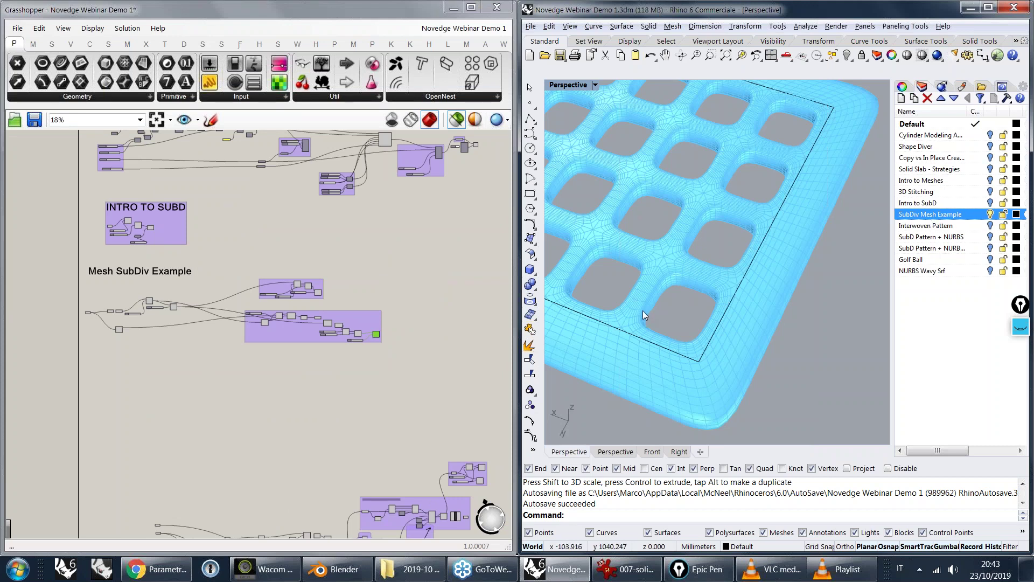
pyautogui.moveTo(281, 262); pyautogui.dragTo(263, 377, button='right')
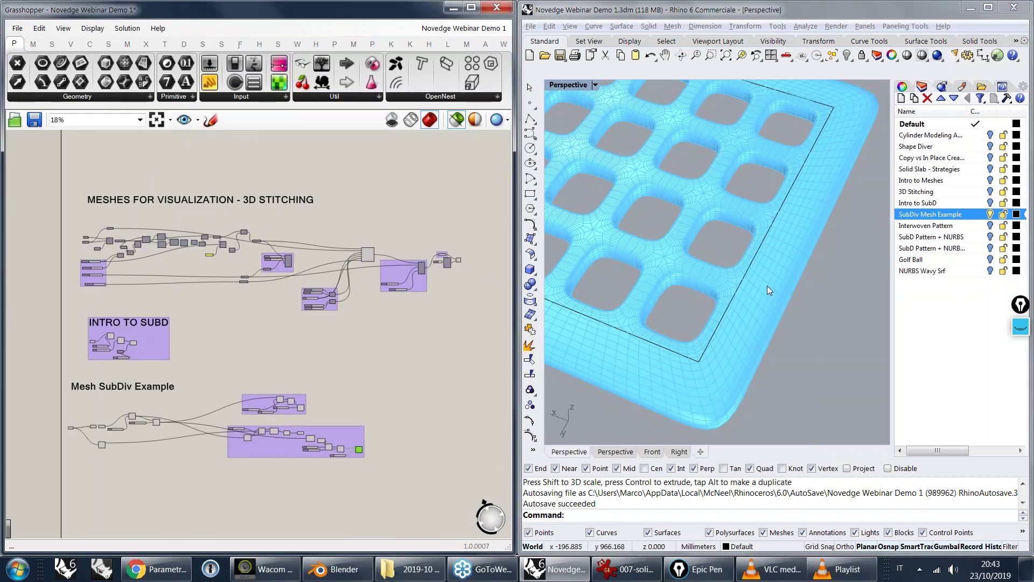
pyautogui.moveTo(233, 339); pyautogui.dragTo(280, 329, button='right')
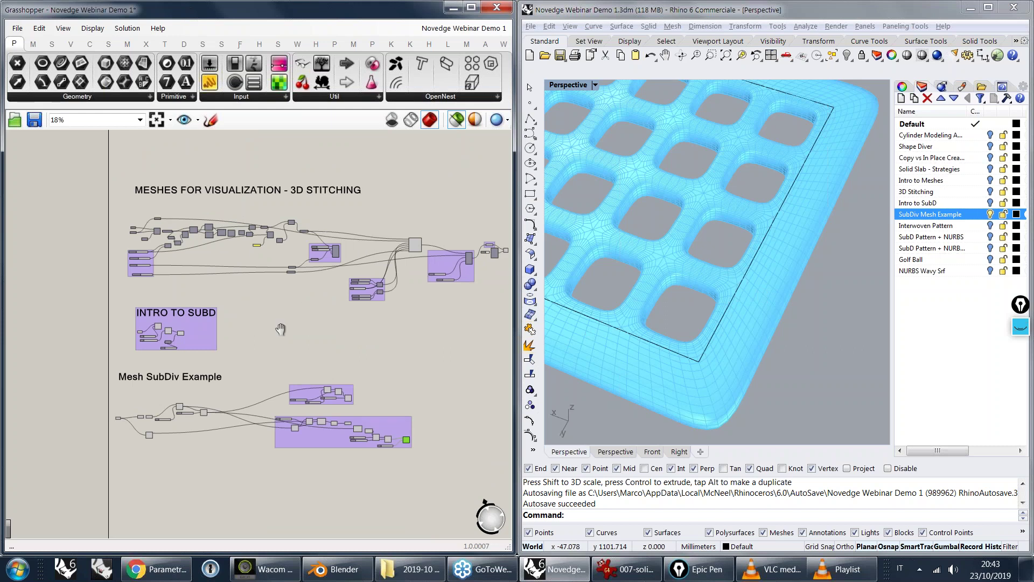
pyautogui.scroll(5, 281, 329)
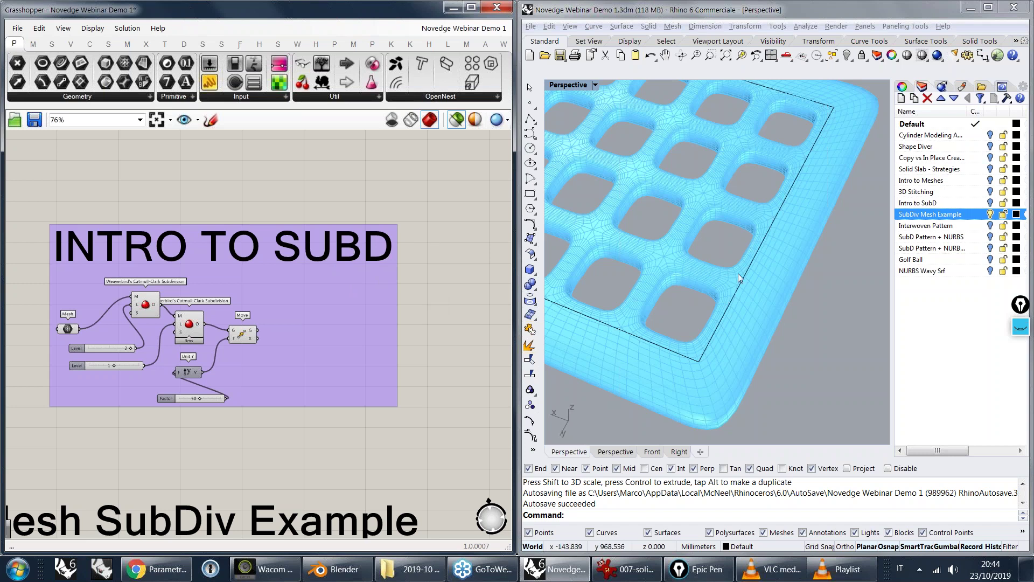
pyautogui.scroll(-3, 379, 344)
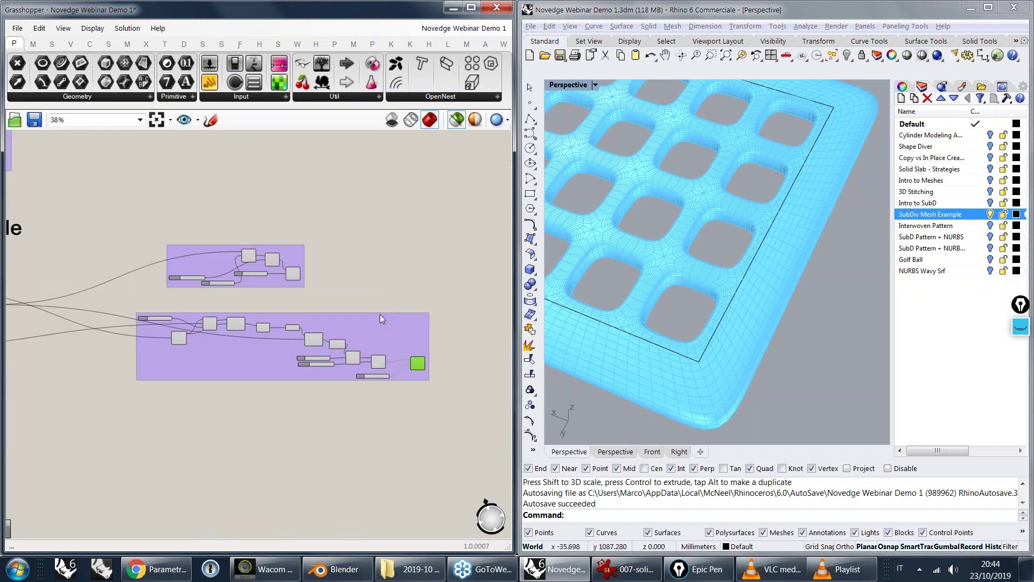
pyautogui.scroll(3, 380, 315)
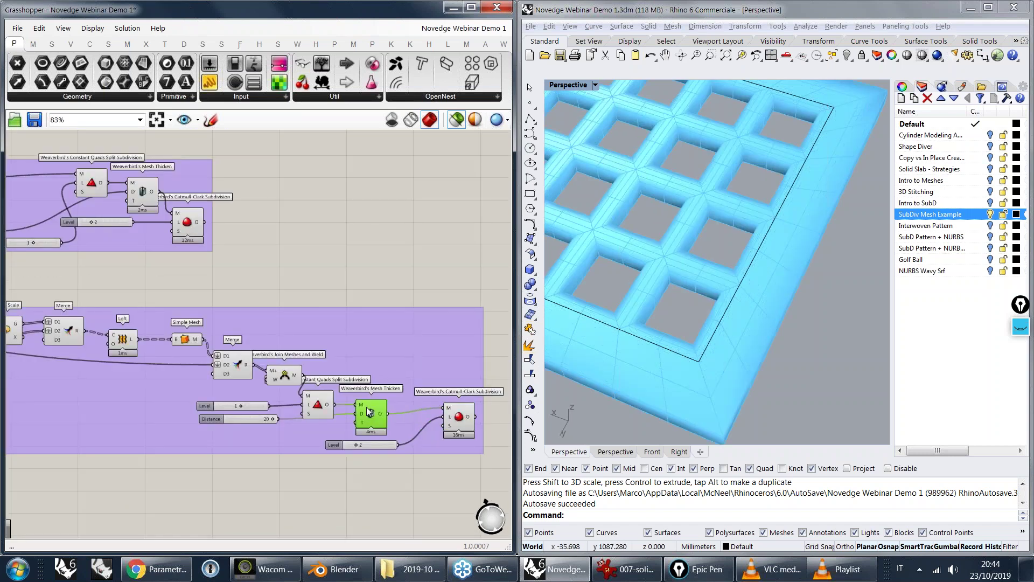
# - Examine the bordered grid's thickened corner, then look back over the Mesh SubDiv Example and Intro to SubD definitions
pyautogui.moveTo(749, 345)
pyautogui.mouseDown(button='right')
pyautogui.moveTo(693, 243)
pyautogui.moveTo(731, 351)
pyautogui.mouseUp(button='right')
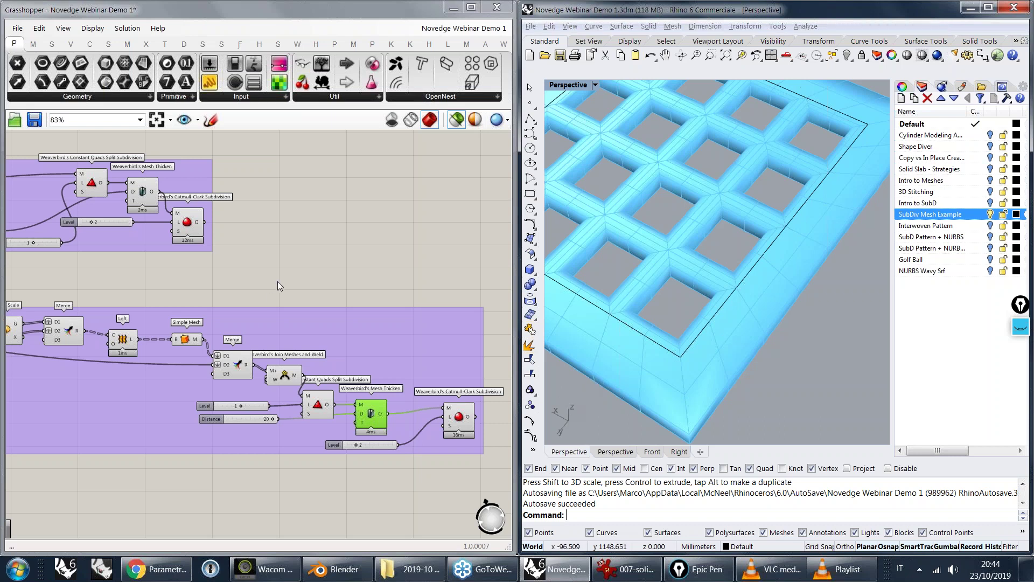
pyautogui.scroll(-3, 276, 281)
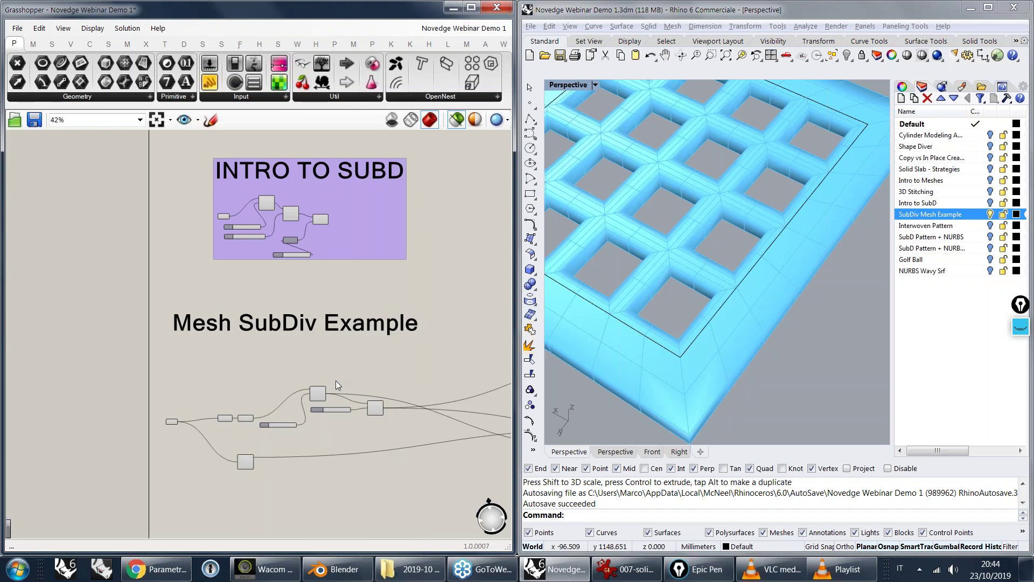
pyautogui.scroll(3, 335, 381)
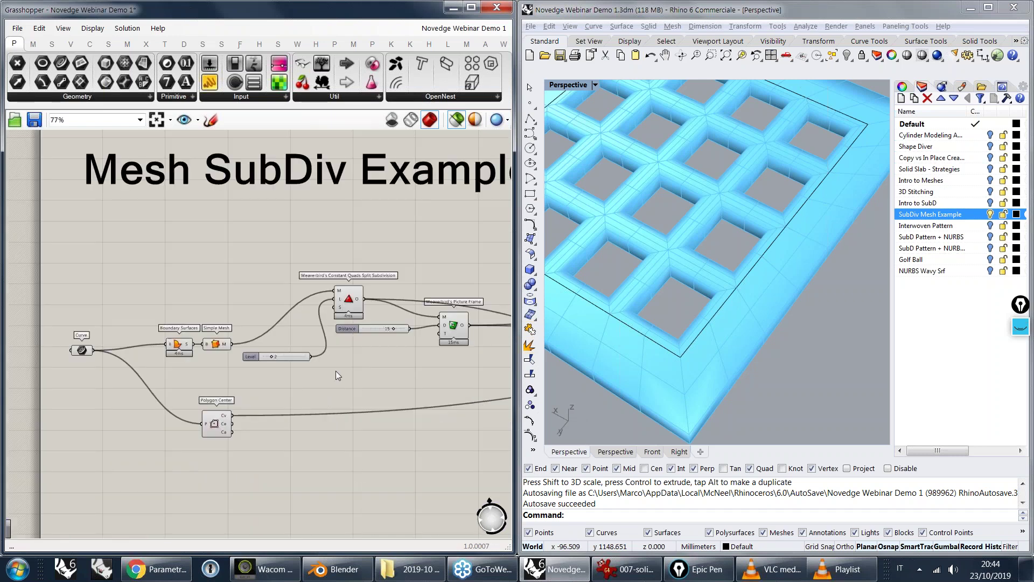
pyautogui.moveTo(175, 370); pyautogui.dragTo(272, 338, button='right')
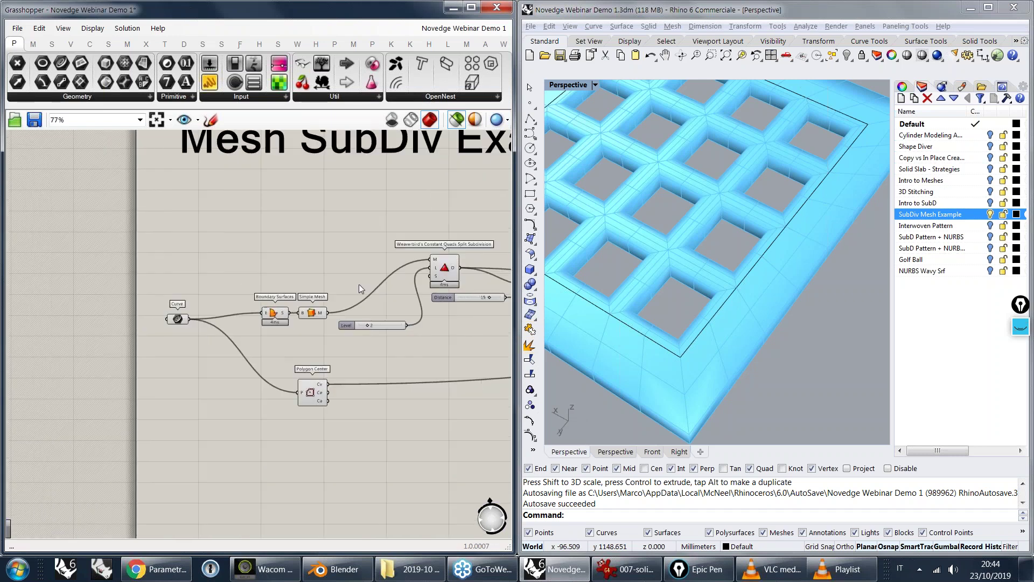
pyautogui.moveTo(359, 283); pyautogui.dragTo(278, 473, button='right')
pyautogui.moveTo(286, 293); pyautogui.dragTo(277, 366, button='right')
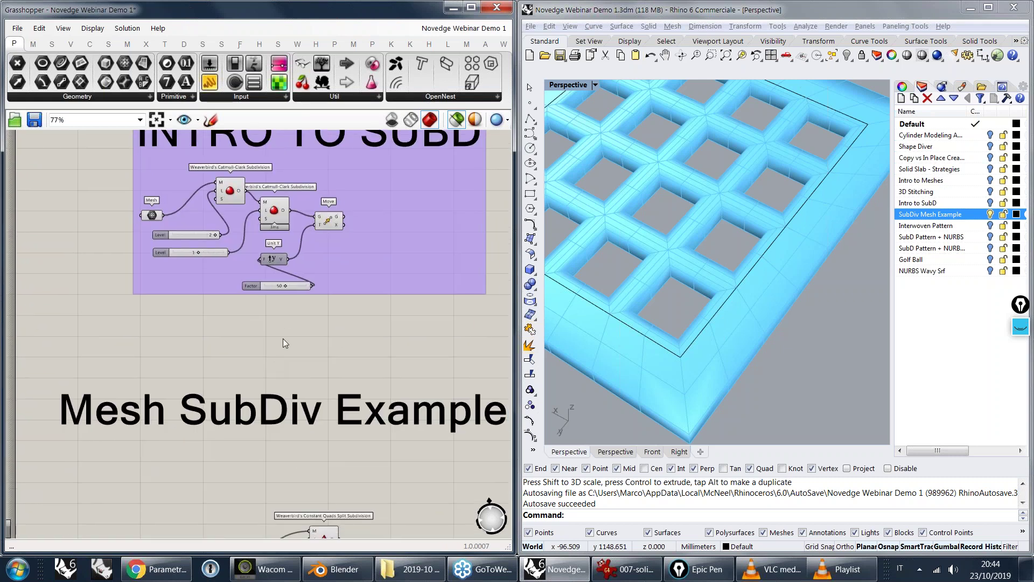
pyautogui.scroll(-2, 289, 337)
pyautogui.scroll(4, 299, 330)
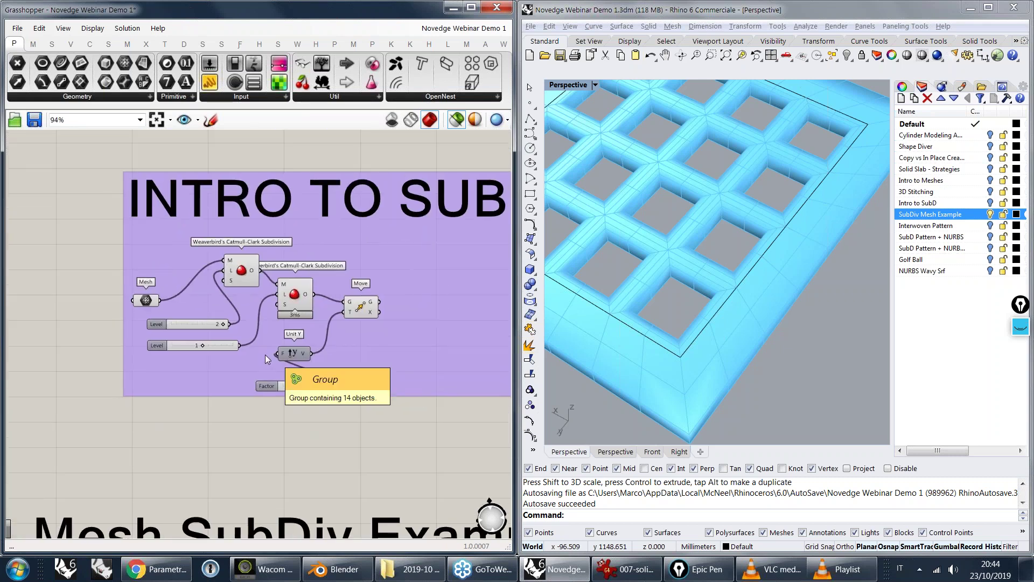
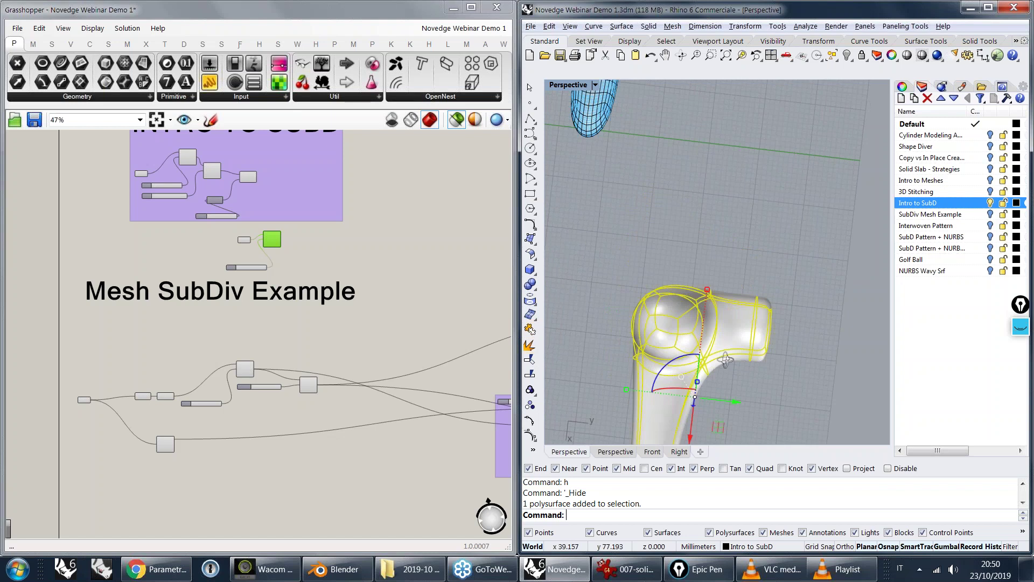
# - Switch the viewport to the Top view for sectioning the branched polysurface
pyautogui.hotkey('ctrl', 'F1')
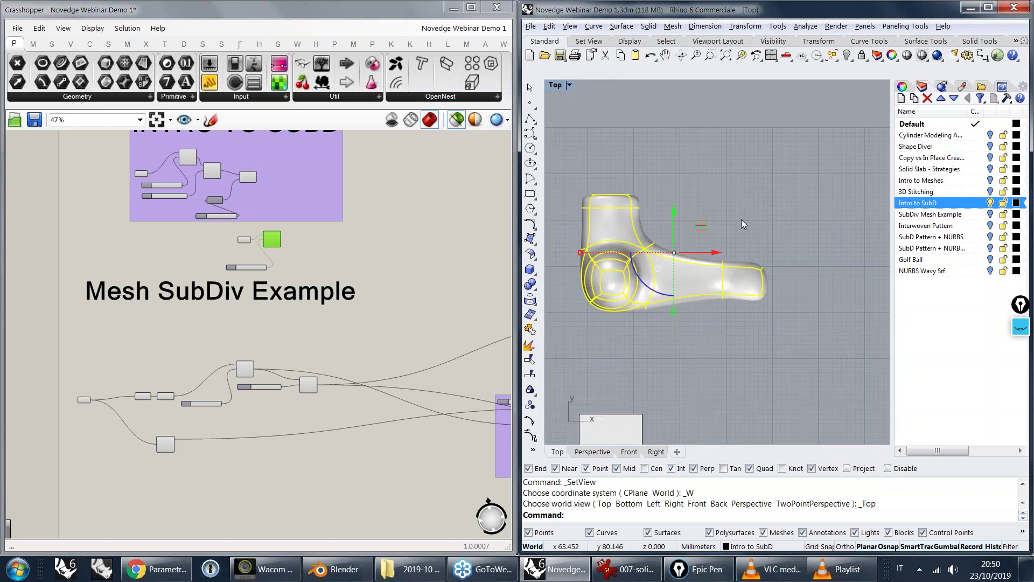
pyautogui.write('i')
pyautogui.press('Return')
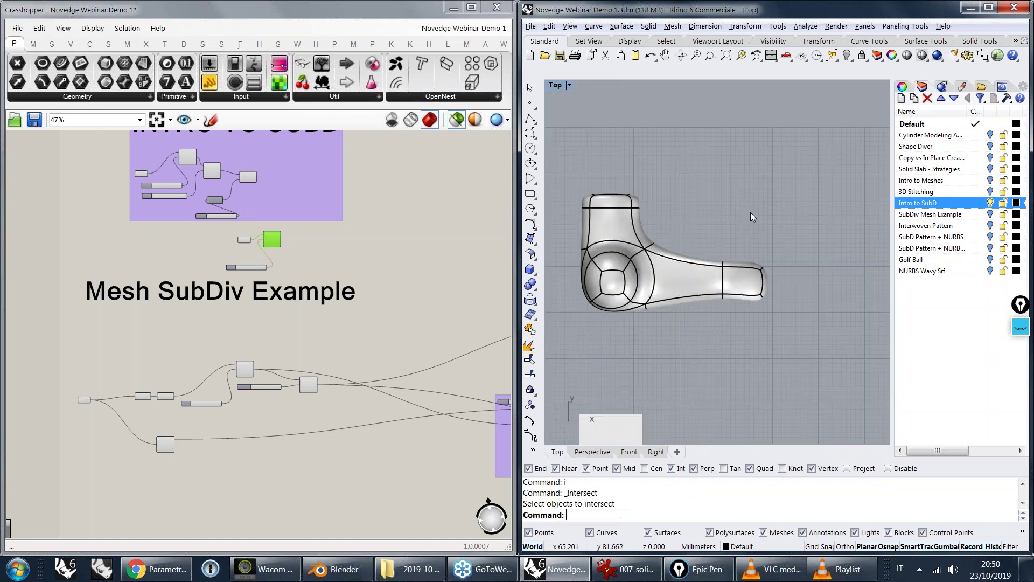
pyautogui.press('Escape')
# - Draw a single slanted line crossing the long horizontal arm of the polysurface near its end
pyautogui.write('l')
pyautogui.press('Return')
pyautogui.click(754, 212)
pyautogui.click(682, 356)
pyautogui.press('Return')
# - Trim away the outer end of the polysurface's long arm using the slanted line as the cutter
pyautogui.click(739, 243)
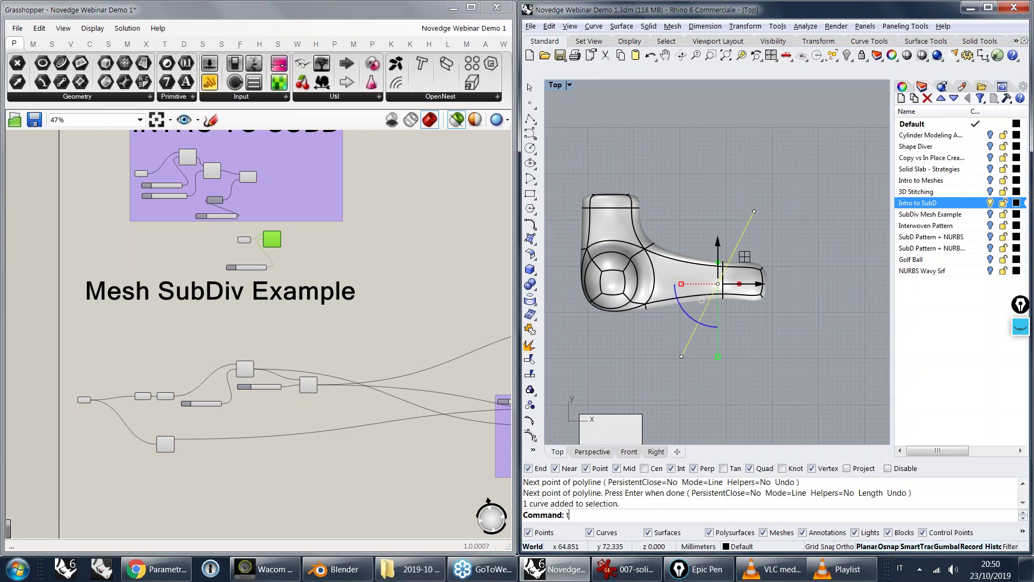
pyautogui.write('t')
pyautogui.press('Return')
pyautogui.click(754, 269)
pyautogui.press('Return')
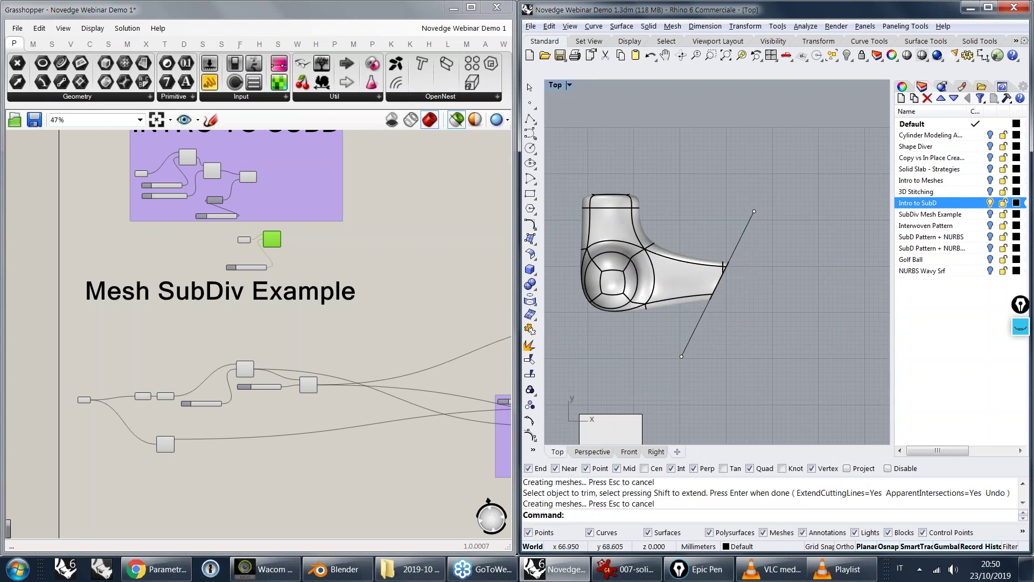
# - Return to the Perspective view and examine the trimmed open arm, comparing the NURBS polysurface with the mesh version
pyautogui.write('p')
pyautogui.press('Return')
pyautogui.scroll(8, 755, 191)
pyautogui.moveTo(754, 191); pyautogui.dragTo(714, 228, button='right')
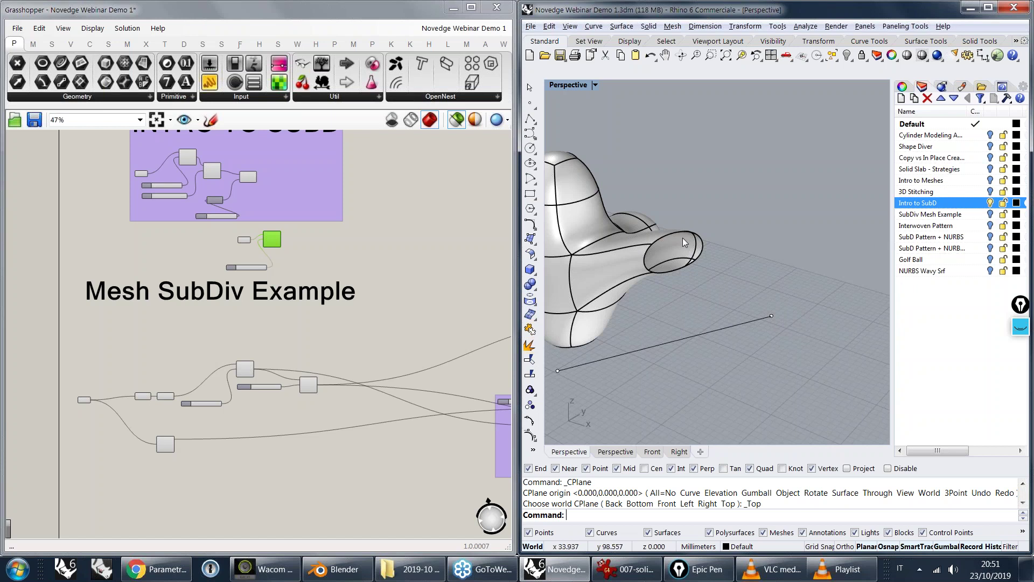
pyautogui.scroll(-2, 683, 237)
pyautogui.keyDown('shift'); pyautogui.moveTo(698, 207); pyautogui.dragTo(673, 300, button='right'); pyautogui.keyUp('shift')
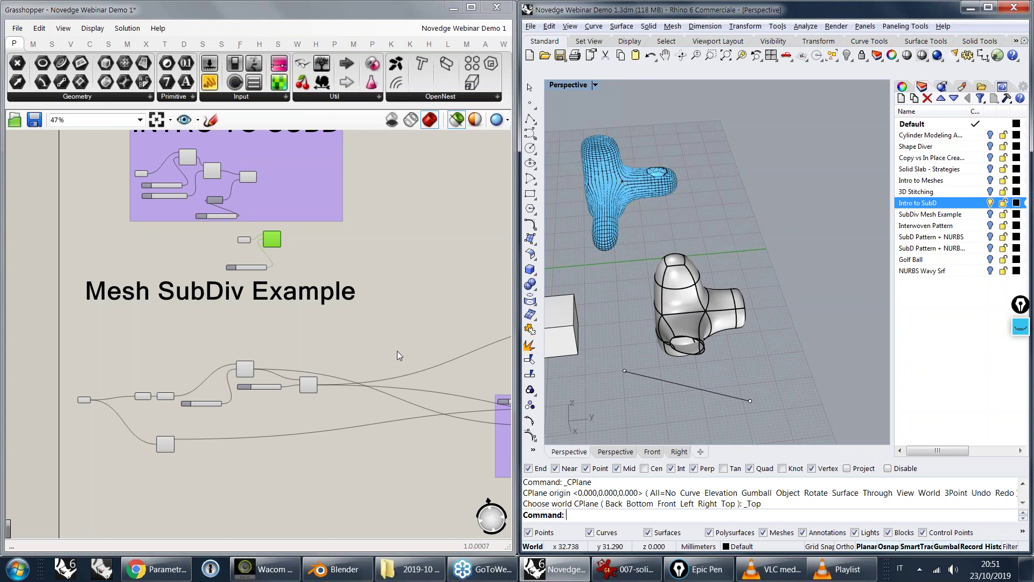
pyautogui.moveTo(672, 188); pyautogui.dragTo(604, 212, button='right')
pyautogui.keyDown('shift'); pyautogui.moveTo(755, 153); pyautogui.dragTo(739, 202, button='right'); pyautogui.keyUp('shift')
pyautogui.moveTo(687, 356); pyautogui.dragTo(672, 244, button='right')
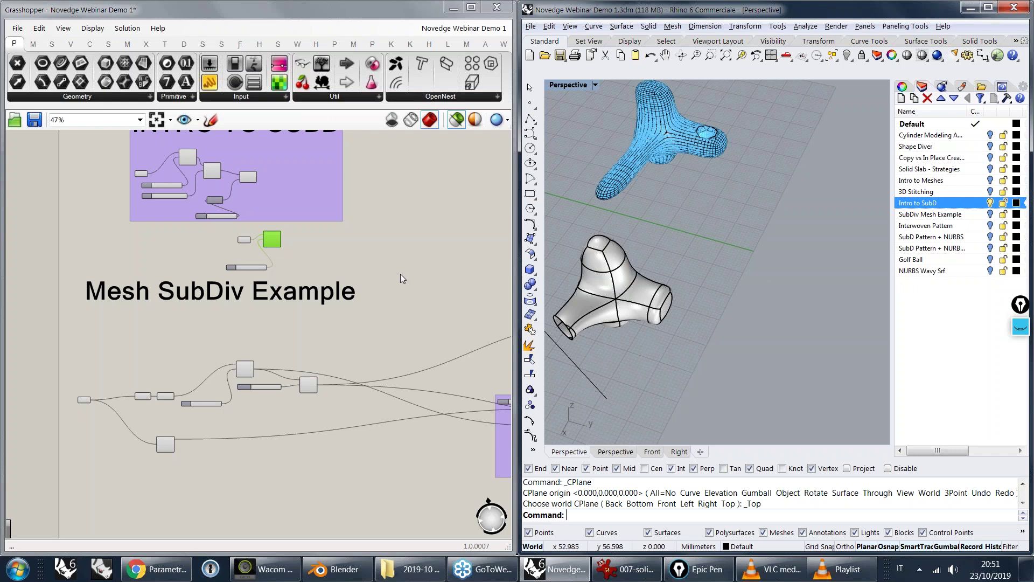
pyautogui.moveTo(629, 312); pyautogui.dragTo(635, 336, button='right')
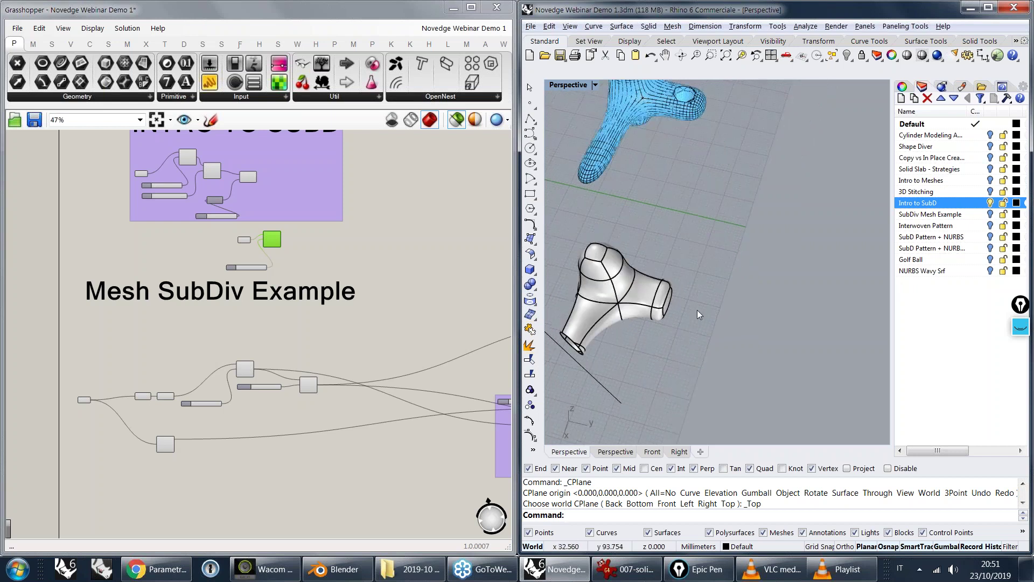
pyautogui.moveTo(690, 261); pyautogui.dragTo(706, 182, button='right')
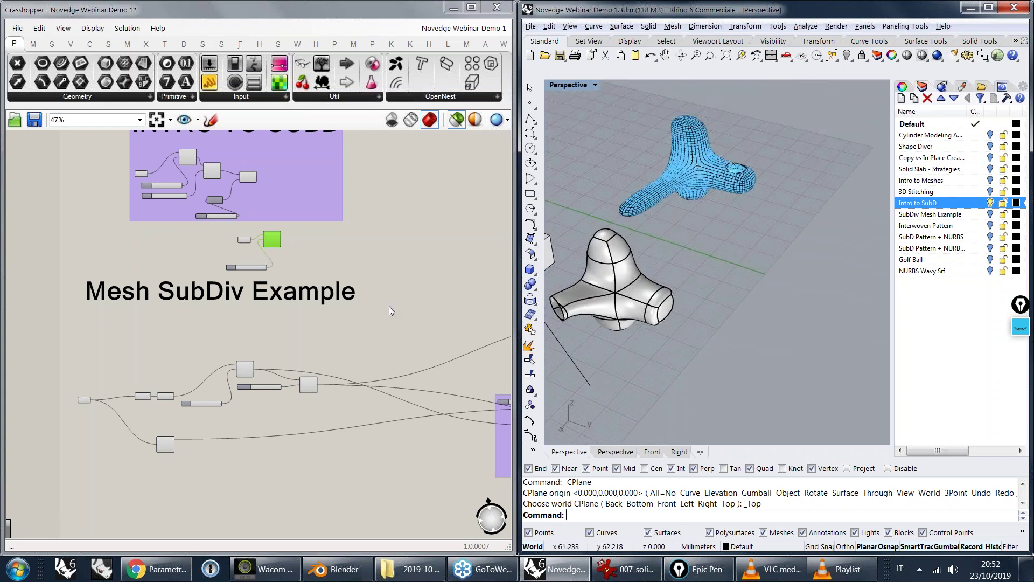
# - Preview the MeshToBrep cluster's result in the Target Surface morphing group and turn off the Intro to SubD layer
pyautogui.moveTo(389, 305); pyautogui.dragTo(193, 194, button='right')
pyautogui.scroll(-3, 193, 194)
pyautogui.moveTo(381, 409); pyautogui.dragTo(363, 331, button='right')
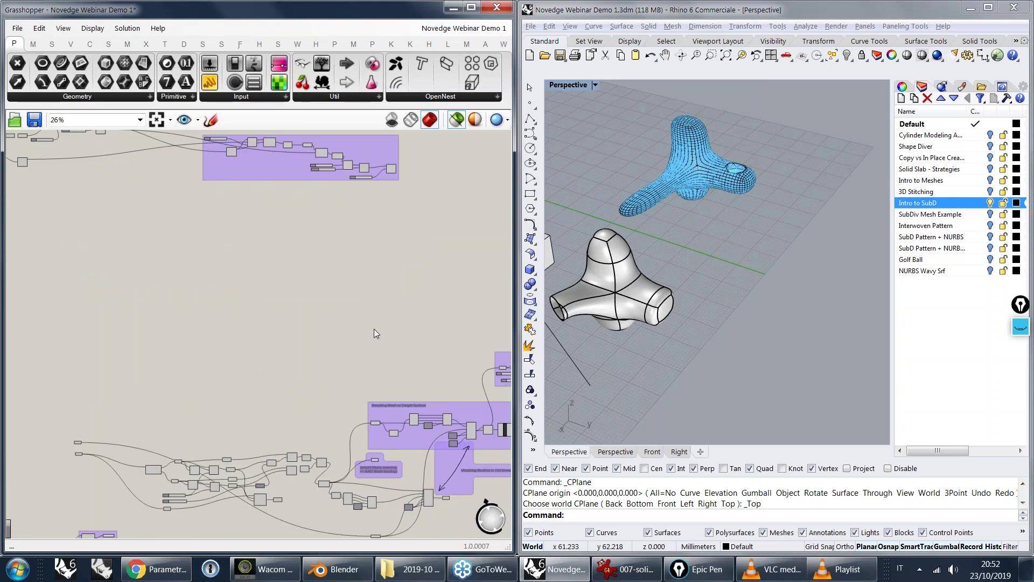
pyautogui.moveTo(393, 355); pyautogui.dragTo(315, 263, button='right')
pyautogui.moveTo(267, 300); pyautogui.dragTo(235, 270, button='right')
pyautogui.scroll(5, 261, 327)
pyautogui.keyDown('ctrl'); pyautogui.moveTo(245, 218); pyautogui.dragTo(245, 182, button='right'); pyautogui.keyUp('ctrl')
pyautogui.moveTo(427, 254); pyautogui.dragTo(245, 246, button='right')
pyautogui.click(380, 301)
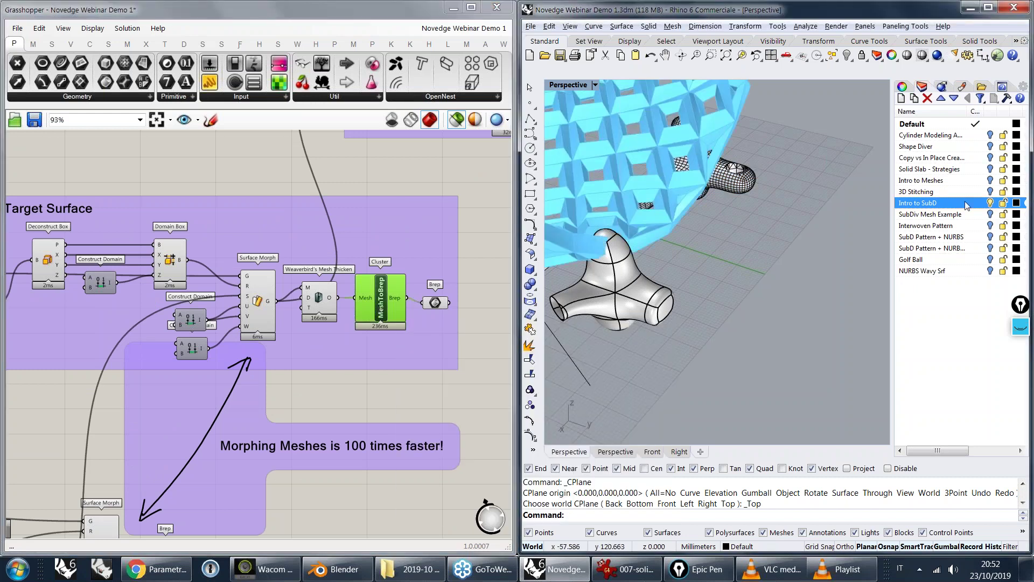
pyautogui.click(990, 203)
# - Preview the final Mesh after Catmull-Clark Subdivision in the Interwoven Pattern + Morphing definition and examine the lattice's openings and edges
pyautogui.scroll(-8, 426, 315)
pyautogui.moveTo(462, 310)
pyautogui.mouseDown(button='right')
pyautogui.moveTo(333, 312)
pyautogui.moveTo(454, 295)
pyautogui.mouseUp(button='right')
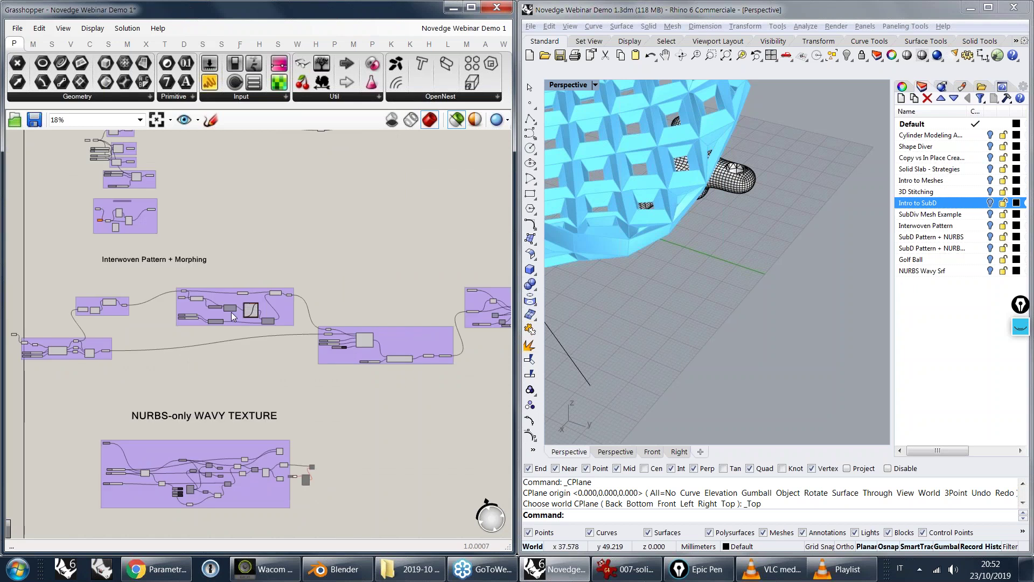
pyautogui.moveTo(105, 341); pyautogui.dragTo(331, 379, button='right')
pyautogui.scroll(7, 331, 379)
pyautogui.moveTo(438, 232); pyautogui.dragTo(408, 235, button='right')
pyautogui.scroll(-5, 407, 235)
pyautogui.moveTo(438, 271); pyautogui.dragTo(132, 276, button='right')
pyautogui.keyDown('ctrl'); pyautogui.moveTo(365, 283); pyautogui.dragTo(379, 252, button='right'); pyautogui.keyUp('ctrl')
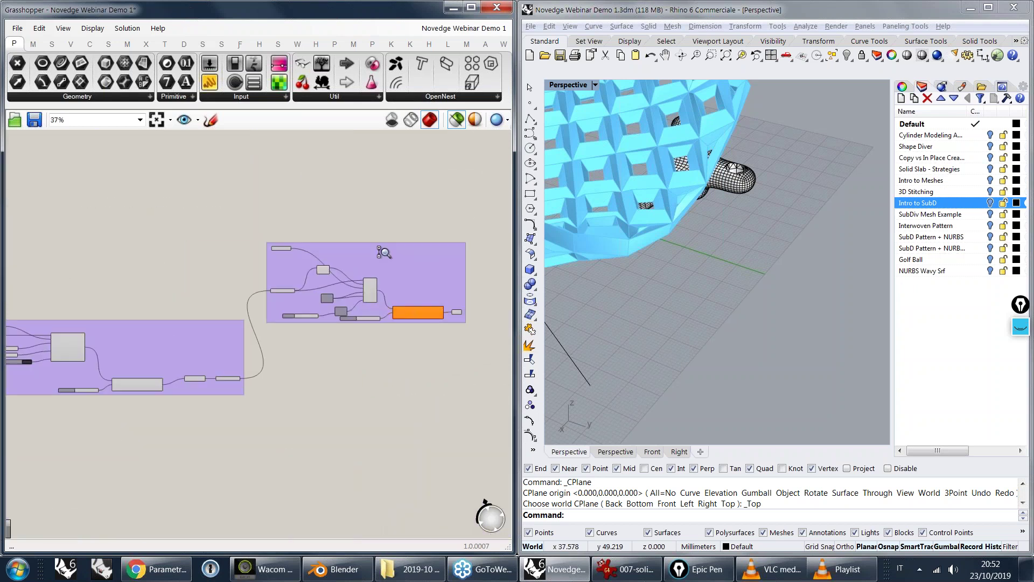
pyautogui.scroll(4, 384, 253)
pyautogui.click(395, 343)
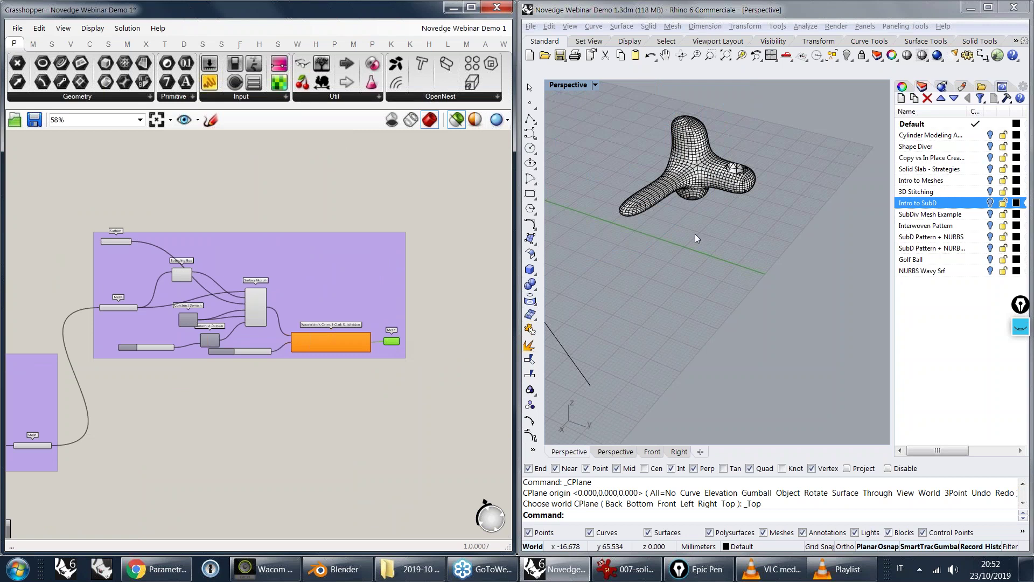
pyautogui.scroll(-4, 695, 234)
pyautogui.moveTo(722, 186); pyautogui.dragTo(862, 231, button='right')
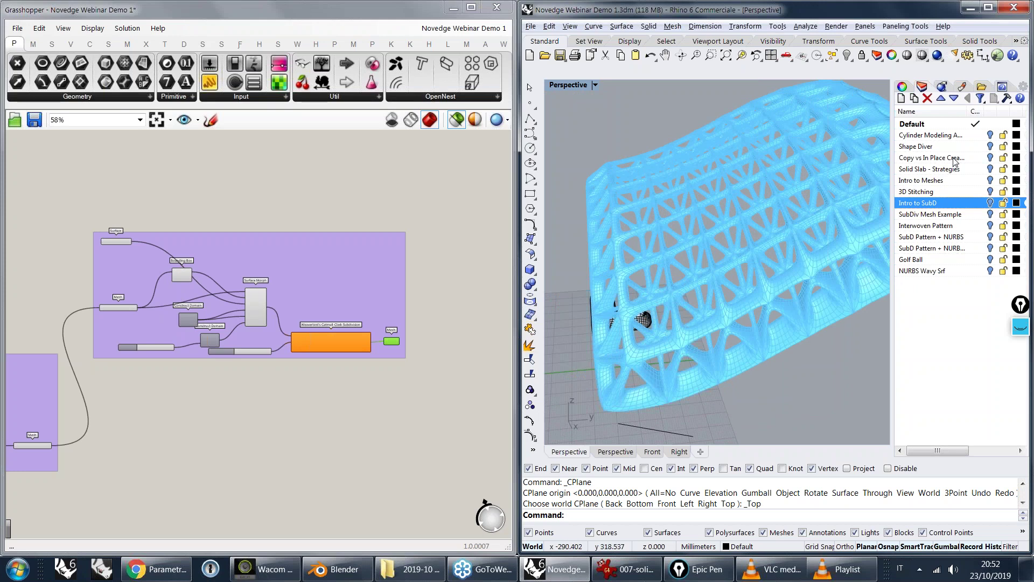
pyautogui.moveTo(701, 247); pyautogui.dragTo(806, 221, button='right')
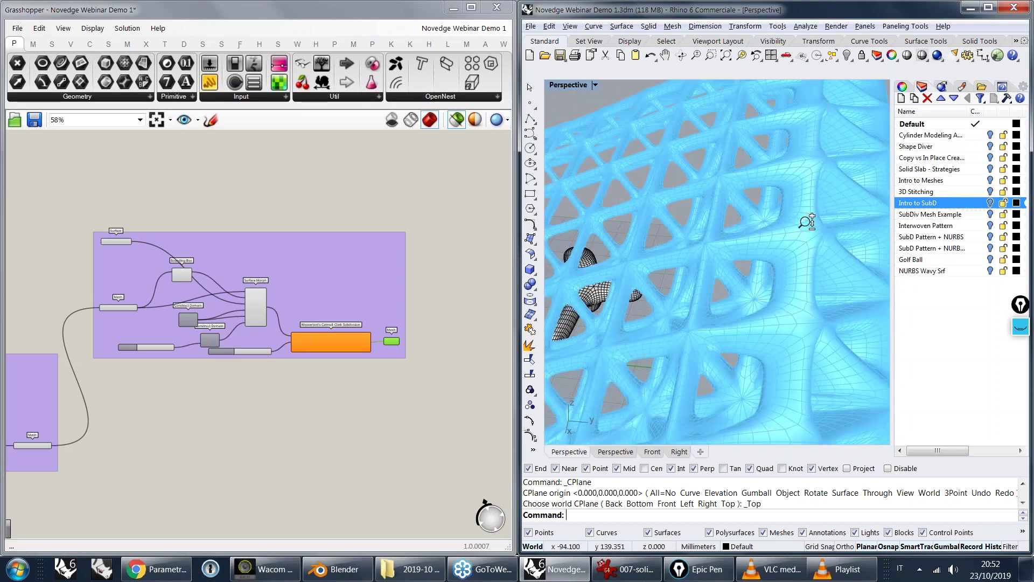
pyautogui.scroll(-5, 806, 222)
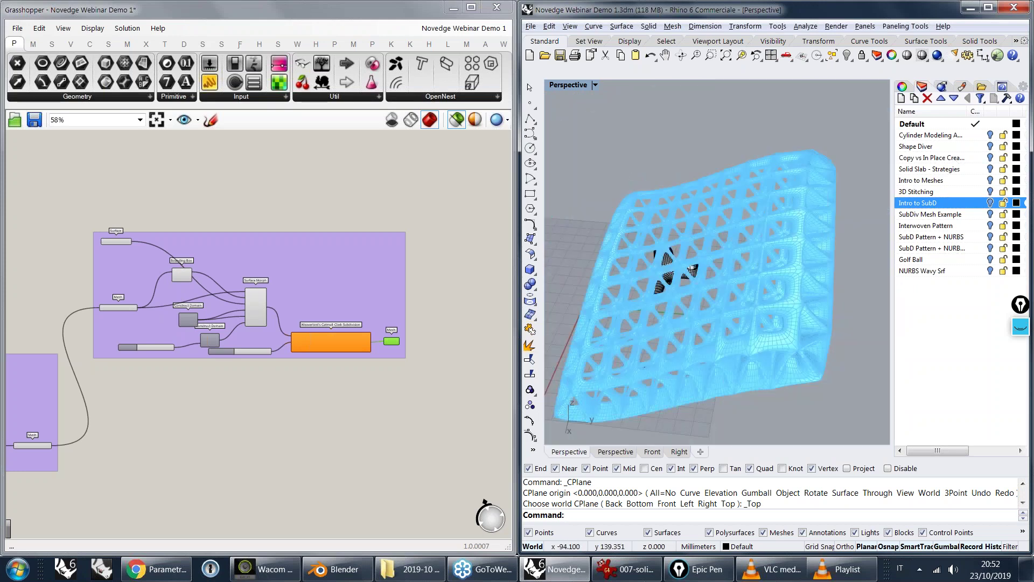
# - Preview the Surface and Curve feeding Space Truss Structure 1, and hide the mesh and line still in the viewport
pyautogui.click(233, 231)
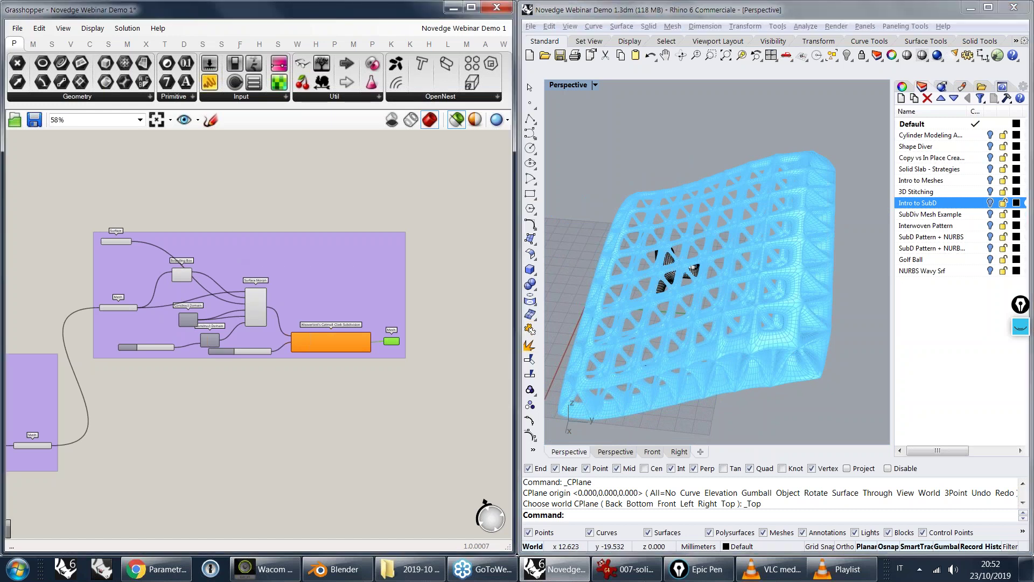
pyautogui.scroll(-5, 233, 232)
pyautogui.moveTo(232, 231); pyautogui.dragTo(484, 188, button='right')
pyautogui.scroll(8, 262, 253)
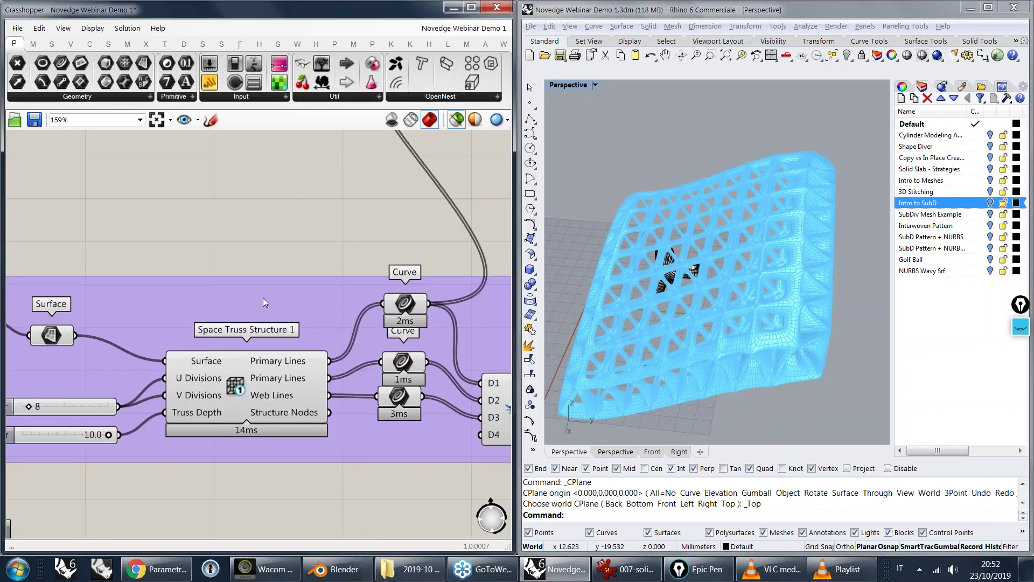
pyautogui.click(230, 318)
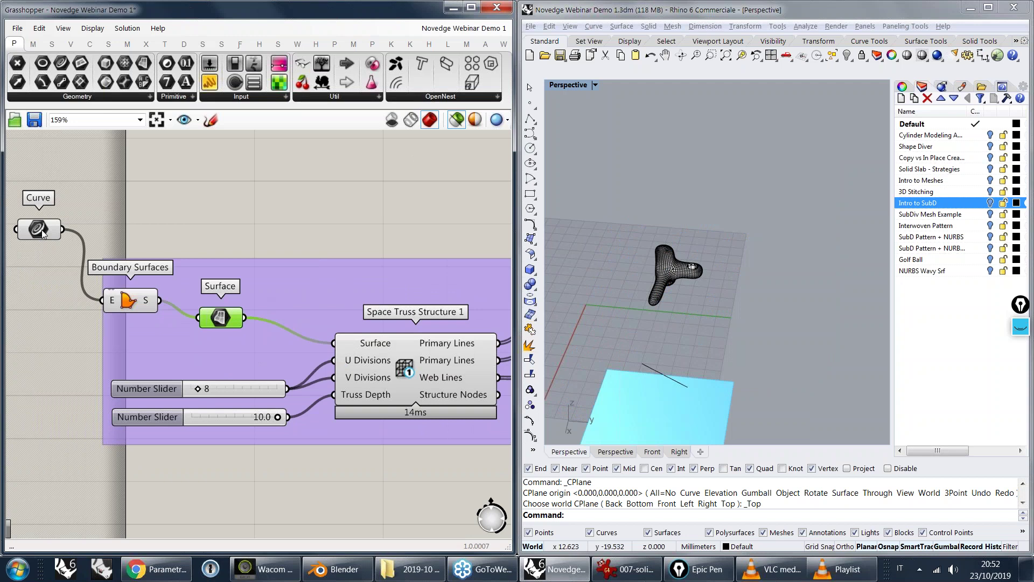
pyautogui.click(43, 231)
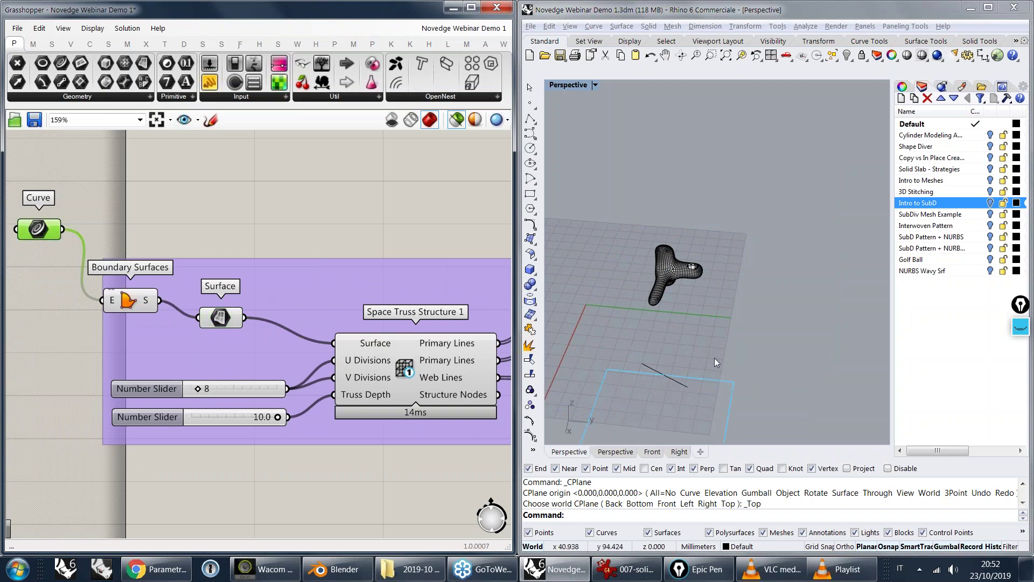
pyautogui.click(714, 358)
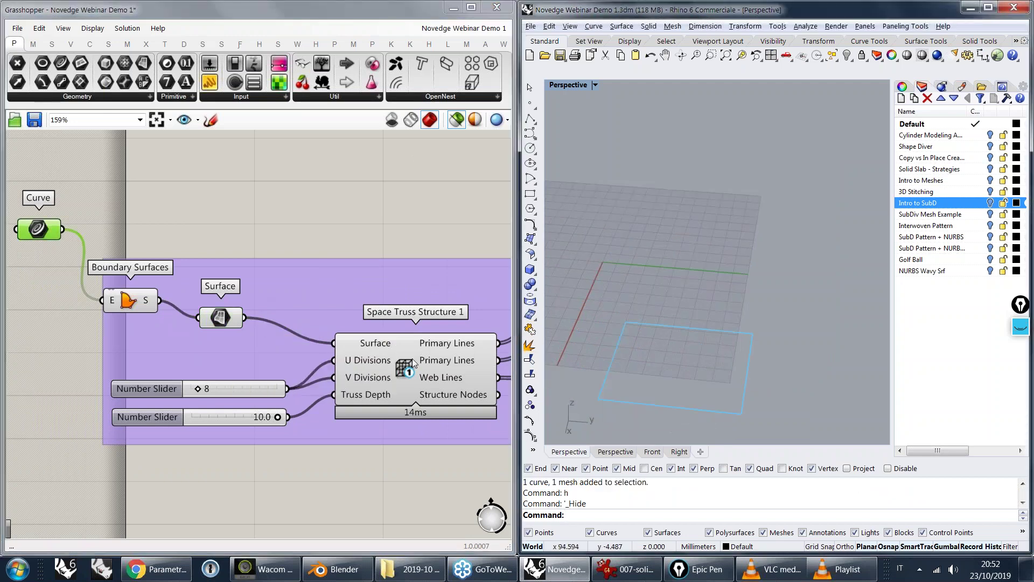
# - Preview the base Surface followed by Space Truss Structure 1 and examine the truss lines and nodes up close
pyautogui.click(223, 318)
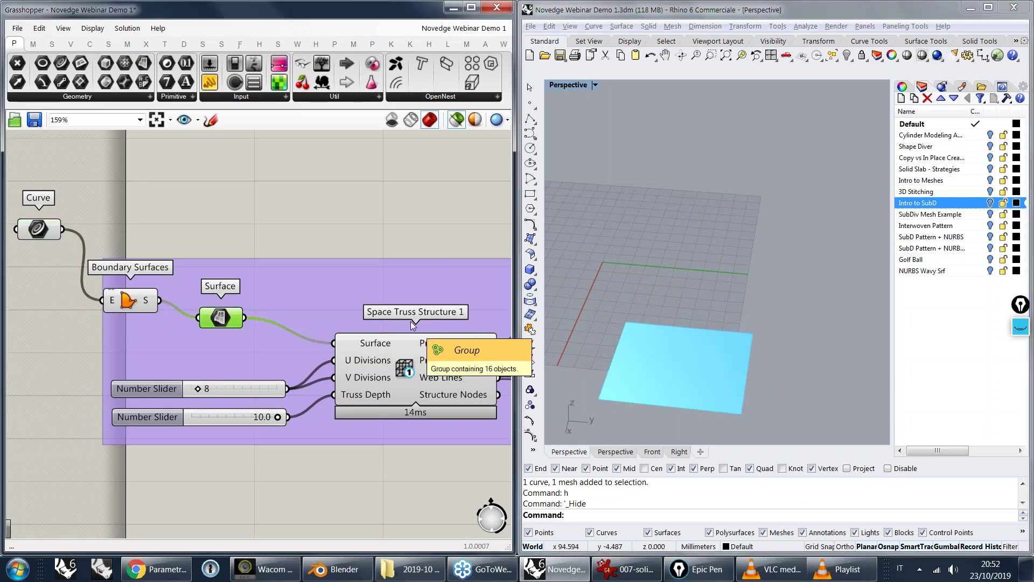
pyautogui.click(408, 373)
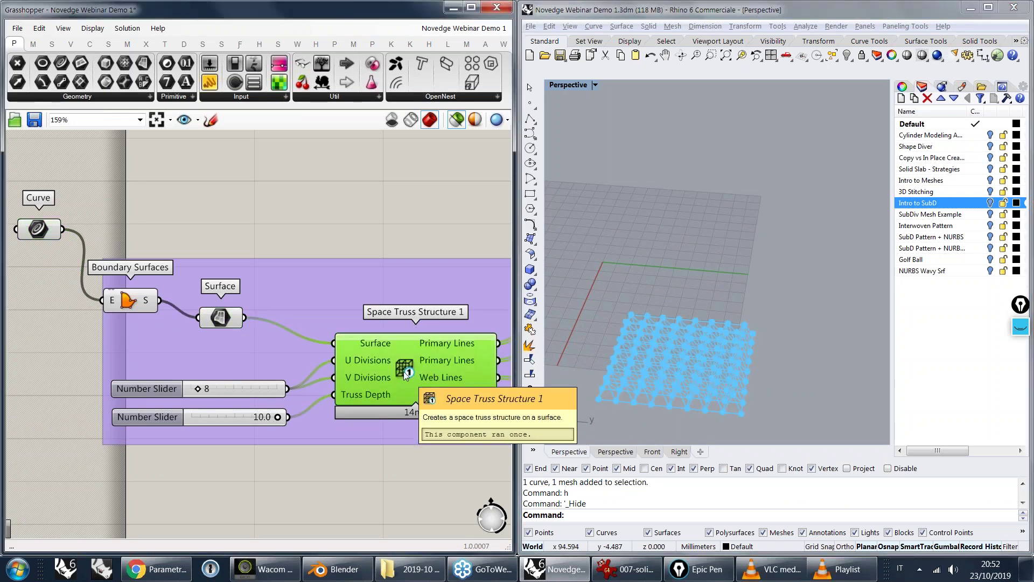
pyautogui.moveTo(381, 360); pyautogui.dragTo(251, 267, button='right')
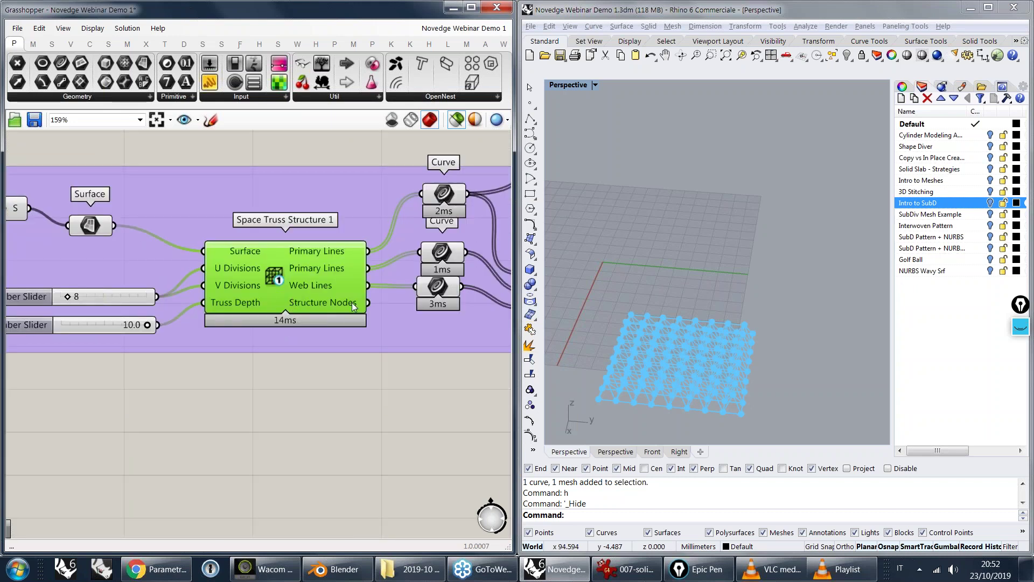
pyautogui.moveTo(335, 347); pyautogui.dragTo(269, 360, button='right')
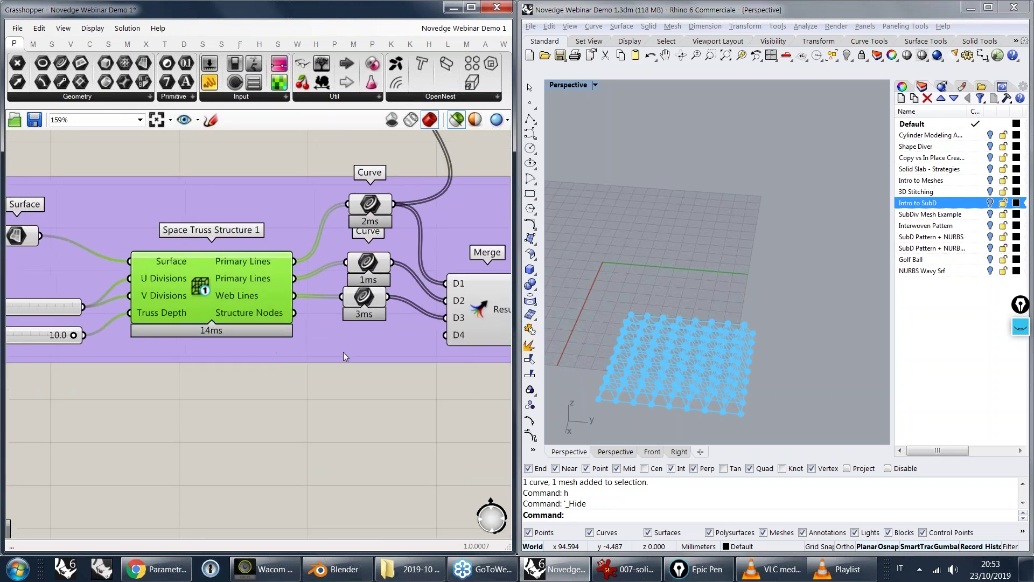
pyautogui.moveTo(686, 347); pyautogui.dragTo(803, 237, button='right')
pyautogui.scroll(5, 803, 237)
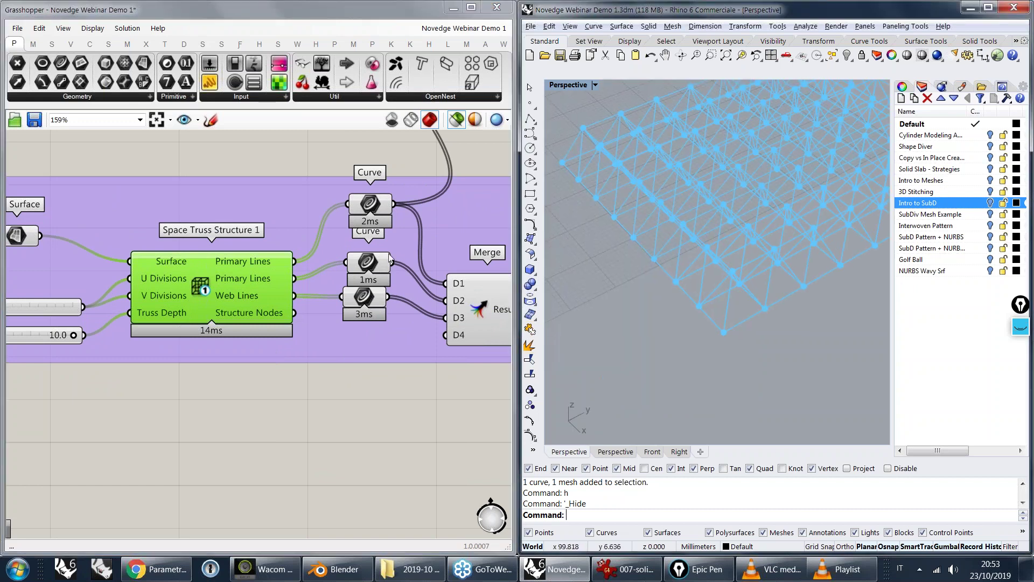
# - Follow the definition past the Cull Duplicates and attractor groups and preview the Spheres Brep placed at the truss nodes
pyautogui.scroll(-3, 389, 257)
pyautogui.moveTo(506, 237); pyautogui.dragTo(312, 308, button='right')
pyautogui.moveTo(319, 257); pyautogui.dragTo(278, 396, button='right')
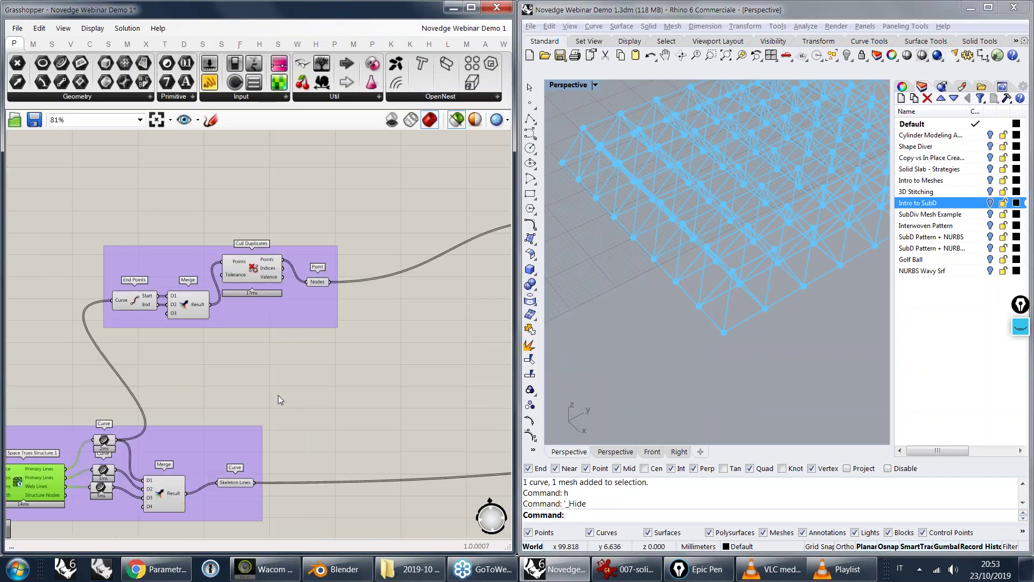
pyautogui.scroll(-2, 309, 329)
pyautogui.moveTo(492, 304); pyautogui.dragTo(302, 323, button='right')
pyautogui.scroll(5, 362, 260)
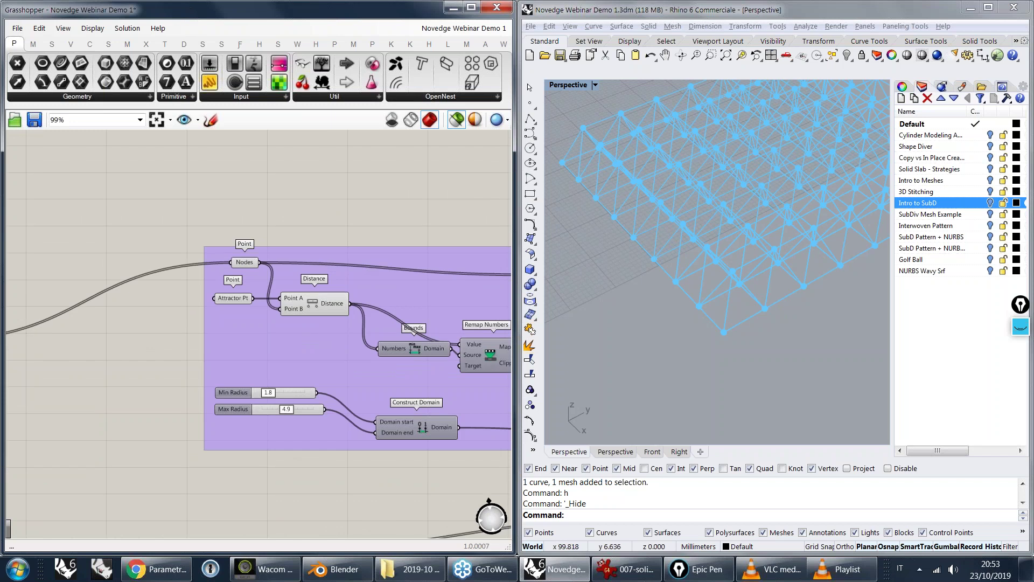
pyautogui.moveTo(406, 267)
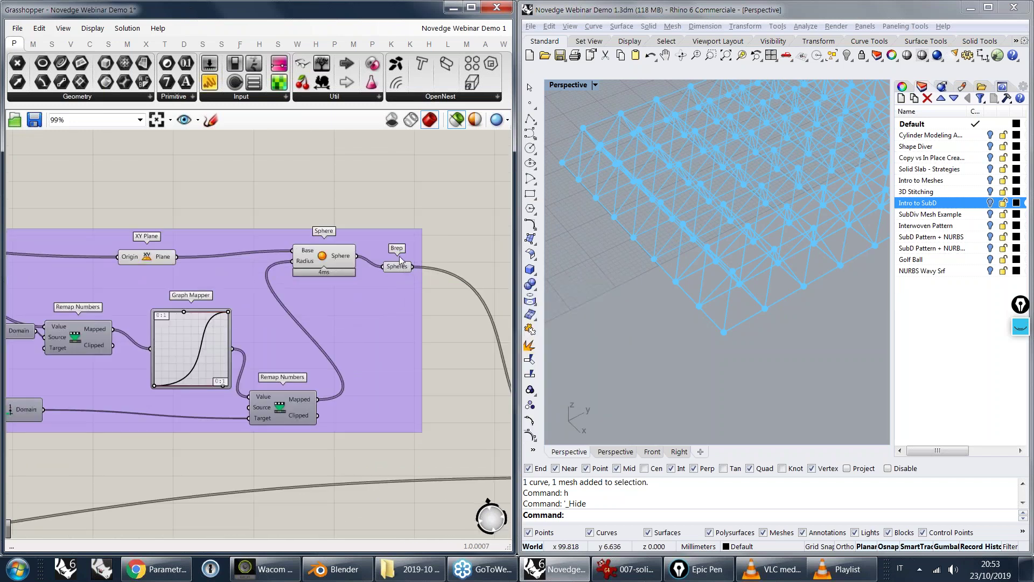
pyautogui.click(400, 267)
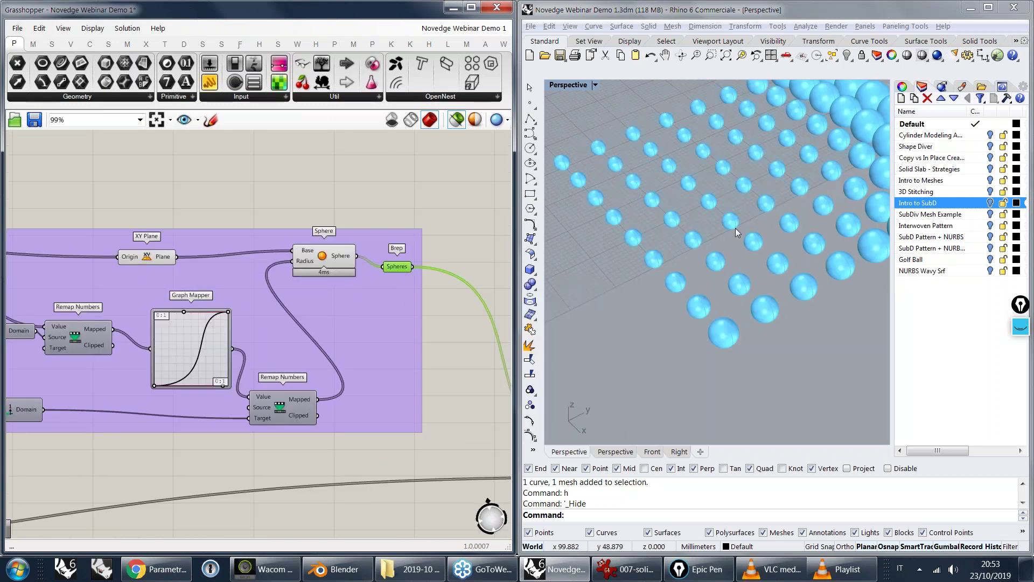
pyautogui.scroll(-6, 735, 228)
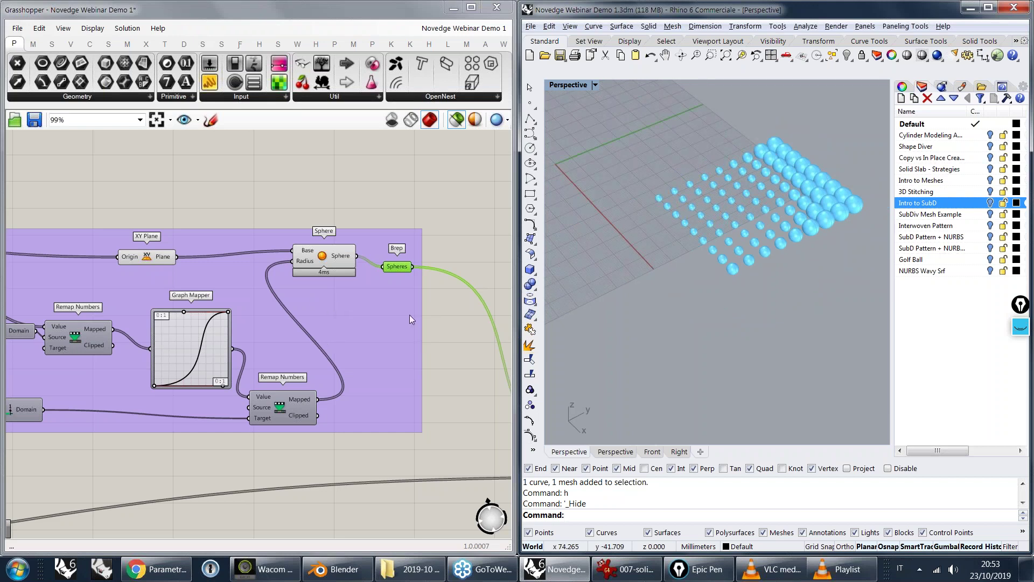
# - Preview the Fatten component's mesh built from the Skeleton Lines and Spheres, and look over its inputs
pyautogui.keyDown('shift'); pyautogui.moveTo(409, 314); pyautogui.dragTo(316, 289, button='right'); pyautogui.keyUp('shift')
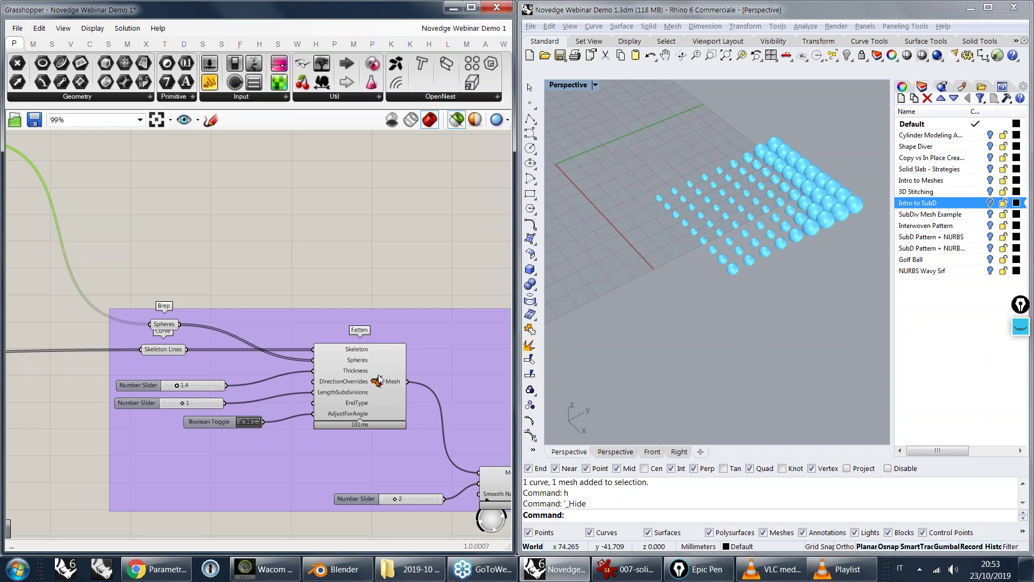
pyautogui.click(381, 369)
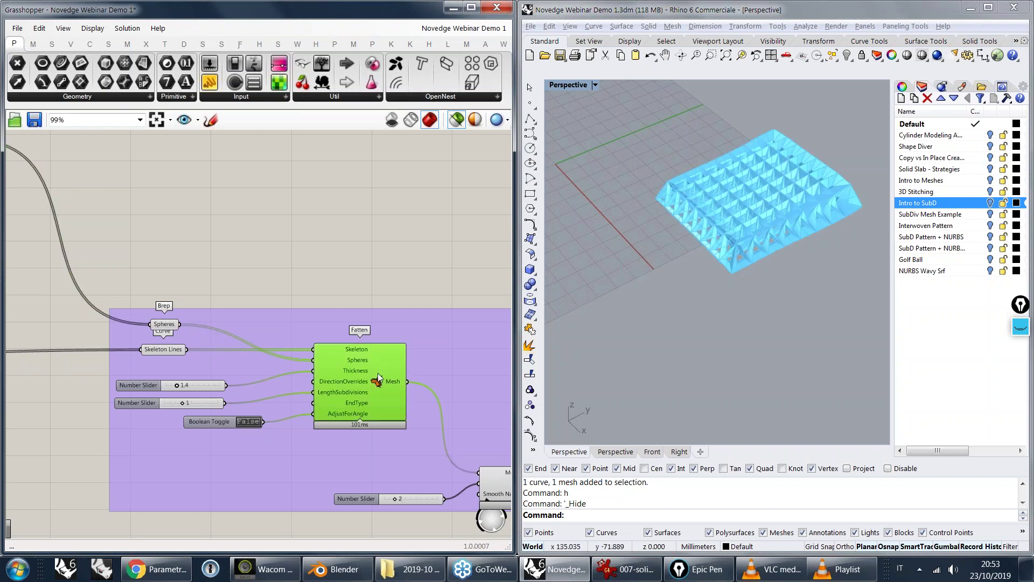
pyautogui.scroll(2, 370, 340)
pyautogui.scroll(2, 377, 369)
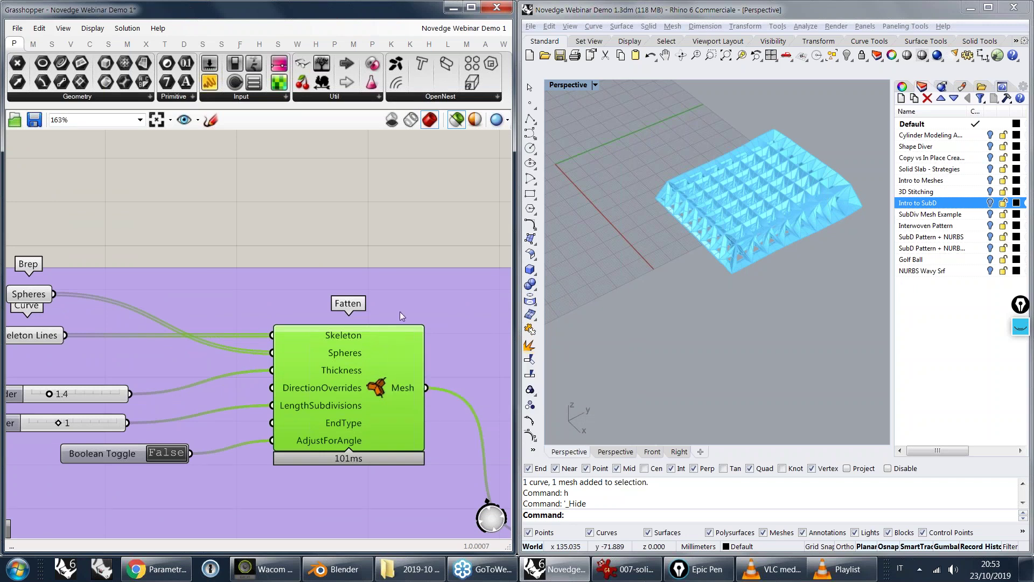
pyautogui.moveTo(395, 316); pyautogui.dragTo(383, 218, button='right')
pyautogui.moveTo(386, 299); pyautogui.dragTo(325, 286, button='right')
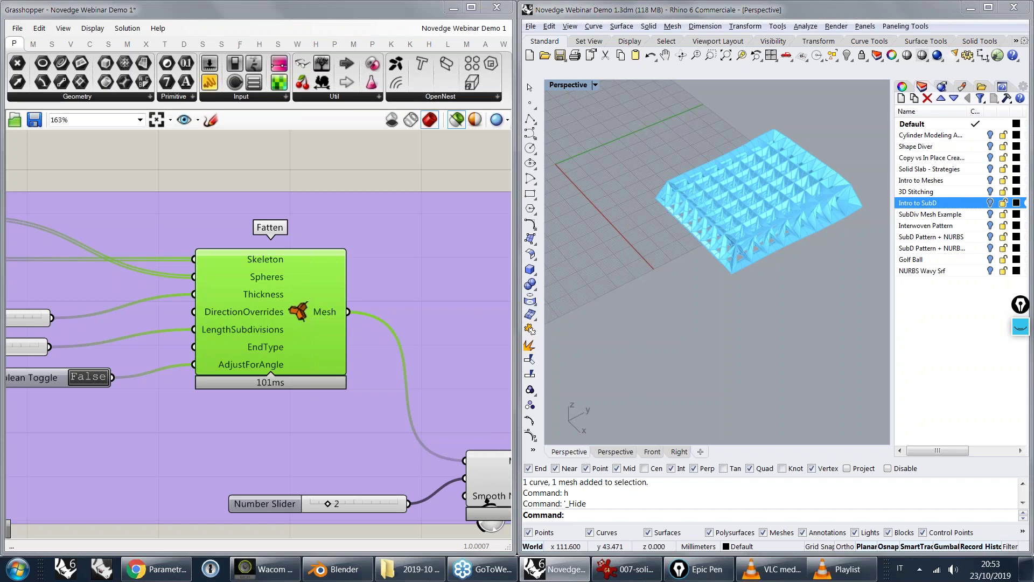
# - Examine the faceted joints and struts of the Fatten mesh up close from several angles
pyautogui.scroll(10, 702, 214)
pyautogui.scroll(-3, 751, 229)
pyautogui.scroll(5, 717, 309)
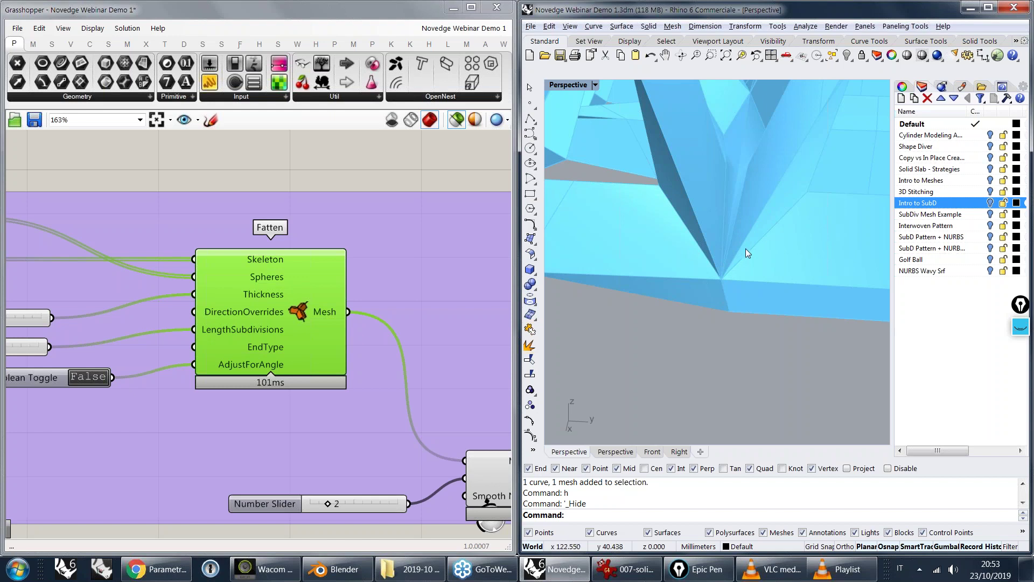
pyautogui.scroll(-2, 742, 250)
pyautogui.scroll(-5, 706, 276)
pyautogui.moveTo(706, 275); pyautogui.dragTo(759, 254, button='right')
pyautogui.scroll(8, 761, 249)
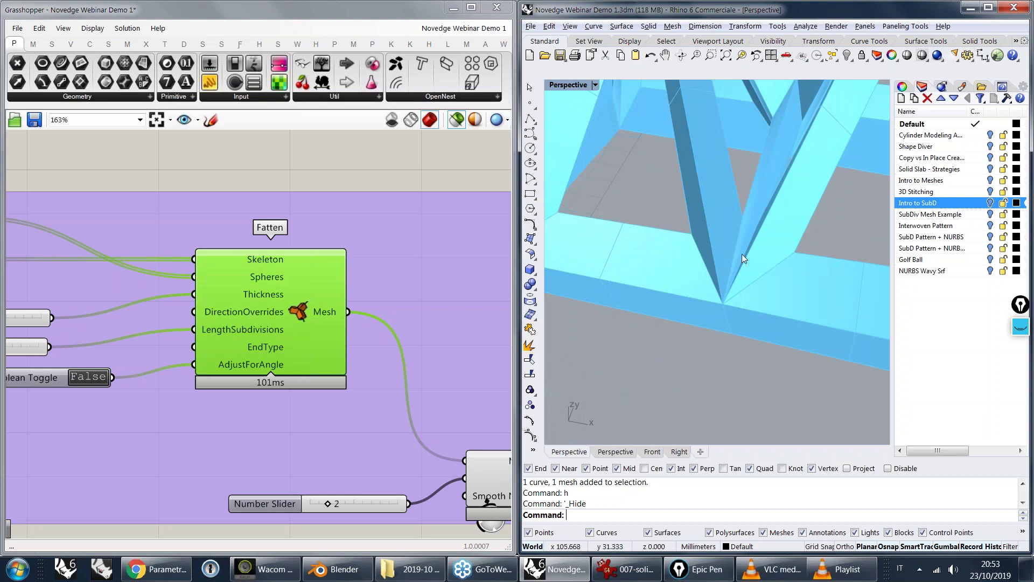
pyautogui.scroll(-4, 743, 252)
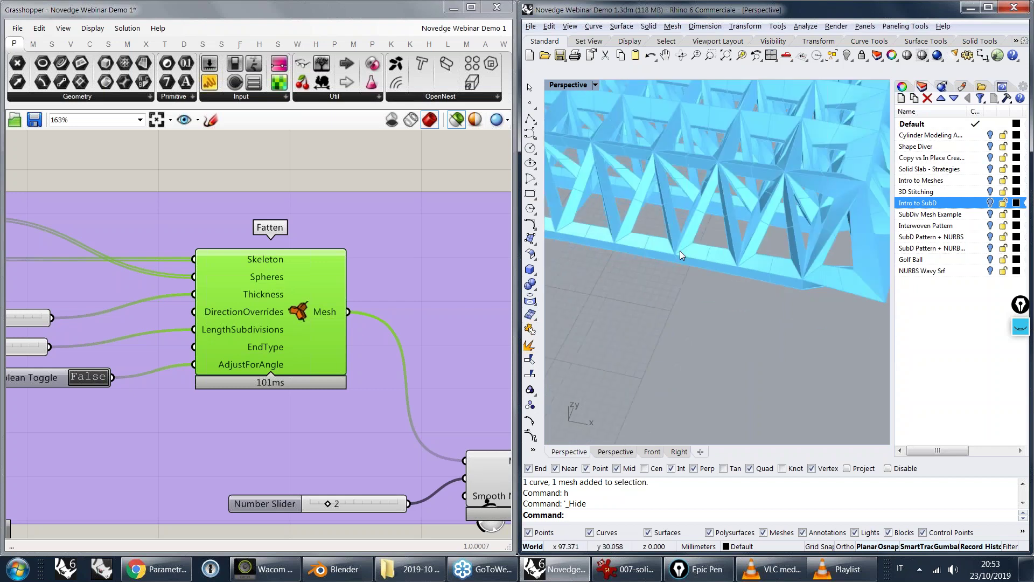
pyautogui.scroll(4, 680, 251)
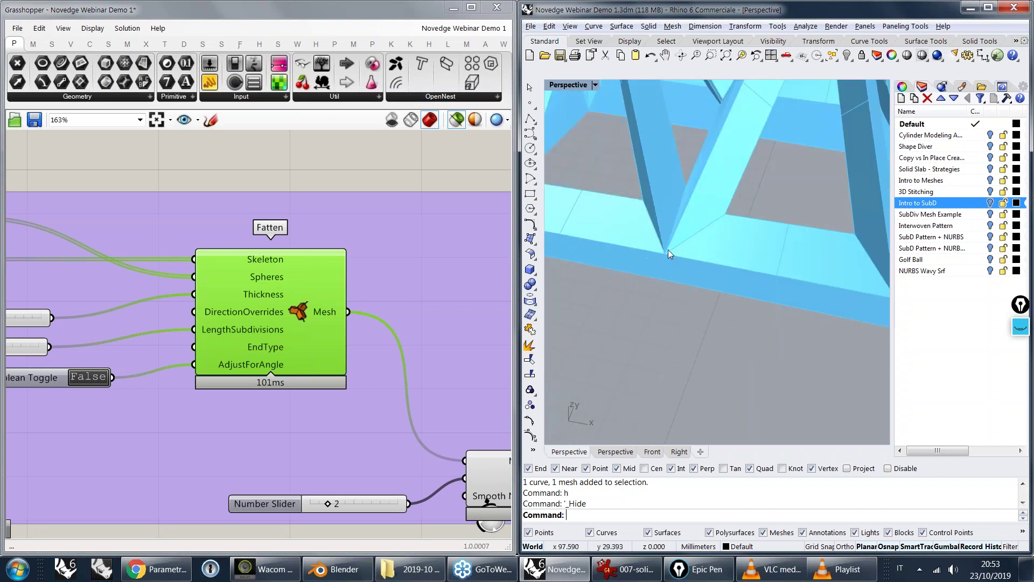
pyautogui.moveTo(703, 228); pyautogui.dragTo(733, 272, button='right')
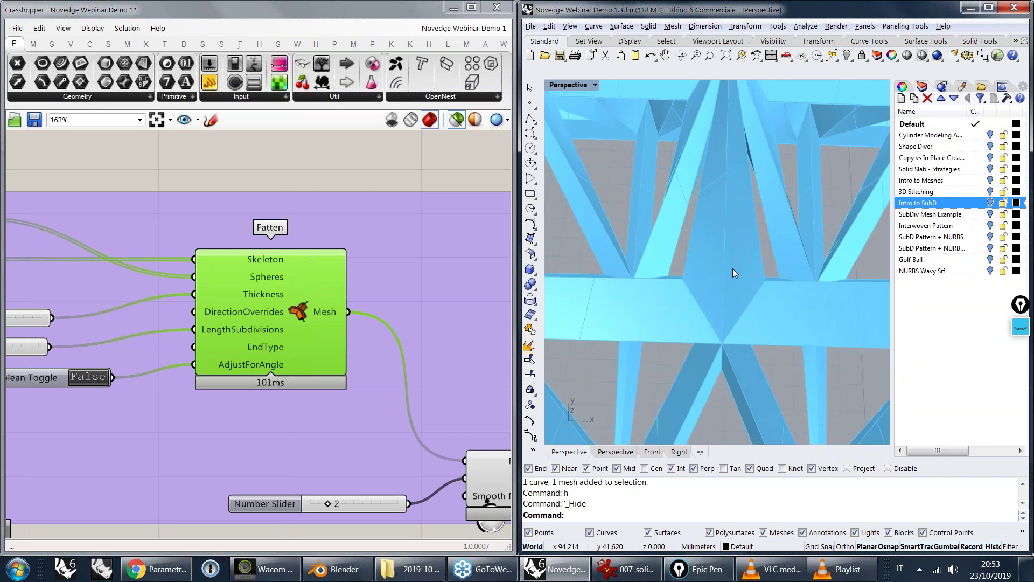
pyautogui.scroll(-3, 720, 300)
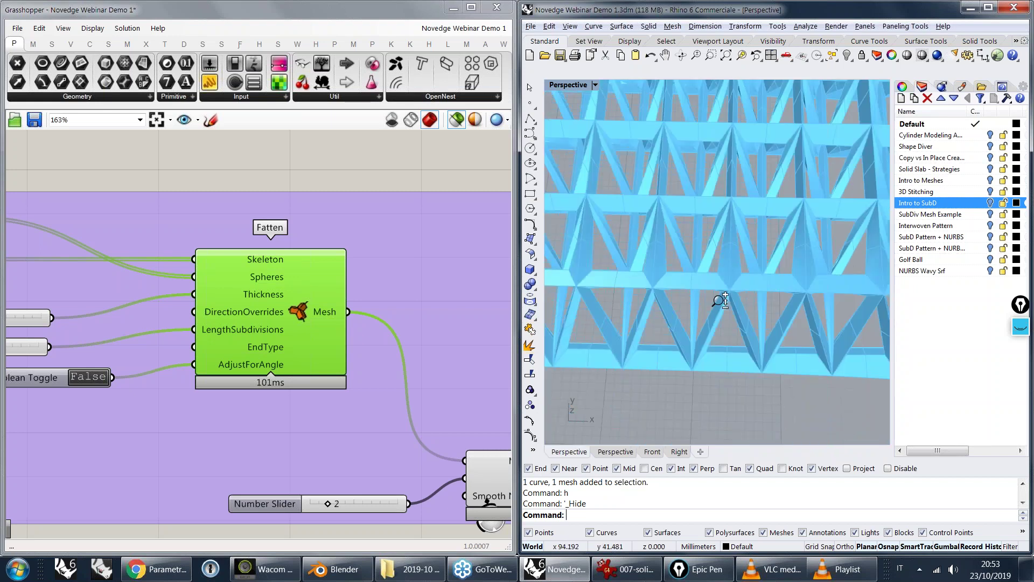
pyautogui.scroll(2, 720, 301)
# - Preview Weaverbird's Catmull-Clark Subdivision, examine the smoothed truss mesh, and read the component's Output Mesh/Curves data
pyautogui.moveTo(307, 347); pyautogui.dragTo(101, 266, button='right')
pyautogui.click(327, 414)
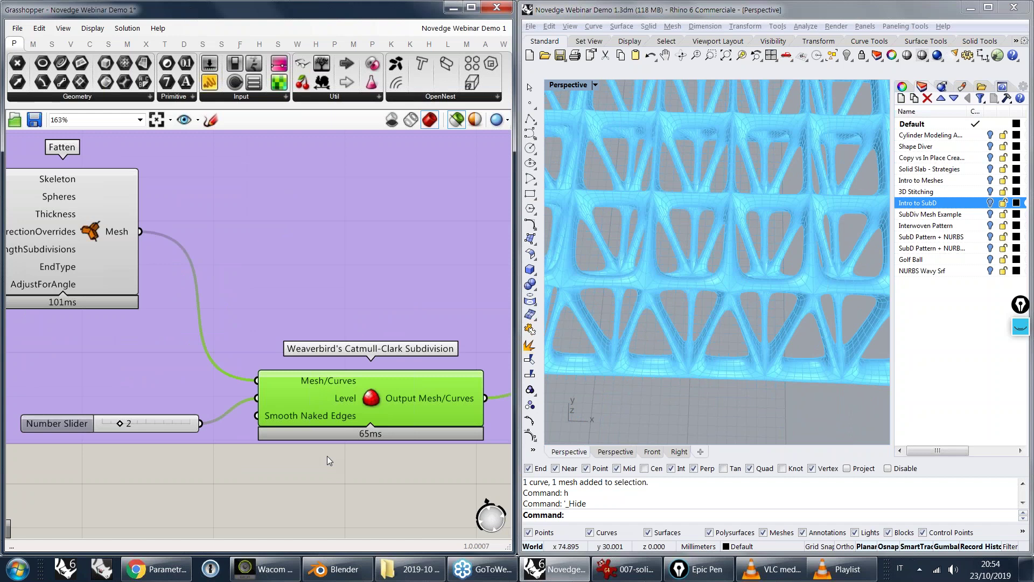
pyautogui.scroll(2, 774, 266)
pyautogui.rightClick(774, 266)
pyautogui.moveTo(774, 266); pyautogui.dragTo(730, 247, button='right')
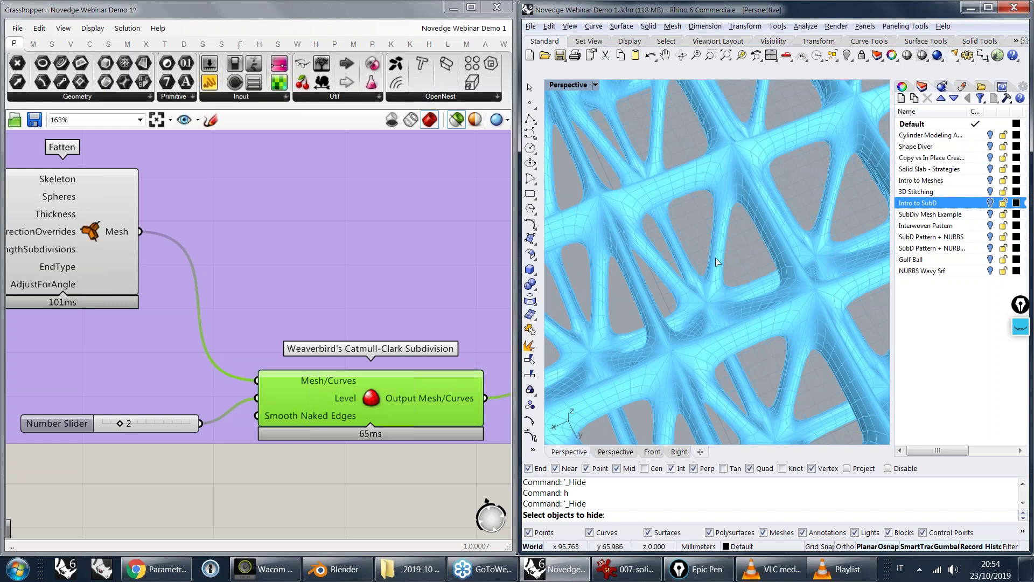
pyautogui.scroll(-6, 721, 247)
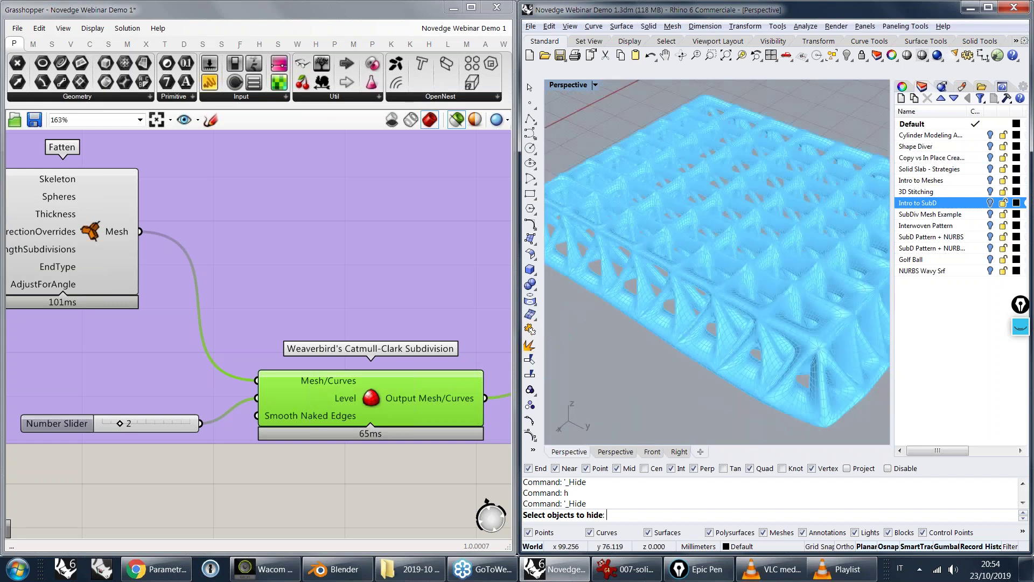
pyautogui.moveTo(714, 253); pyautogui.dragTo(663, 255, button='right')
pyautogui.moveTo(450, 396)
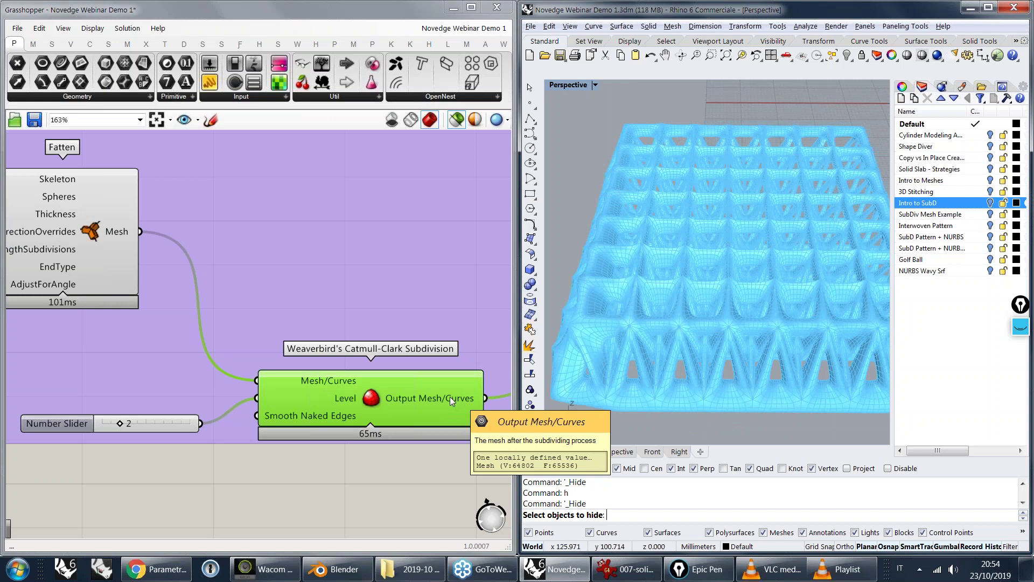
# - Preview the coarse Fatten mesh again followed by the Catmull-Clark Subdivision mesh to compare the two
pyautogui.click(103, 258)
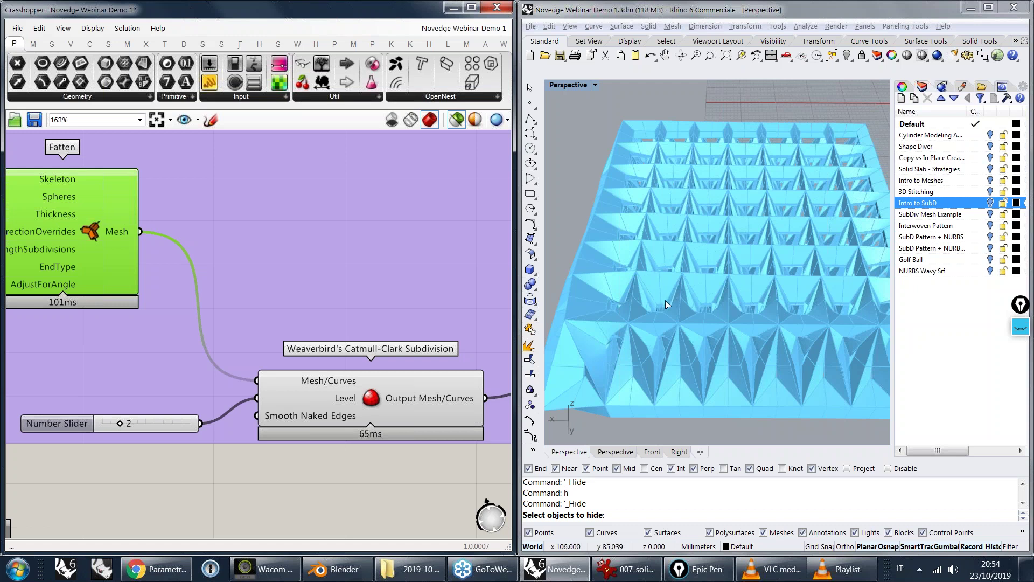
pyautogui.moveTo(373, 347); pyautogui.dragTo(200, 325, button='right')
pyautogui.click(254, 367)
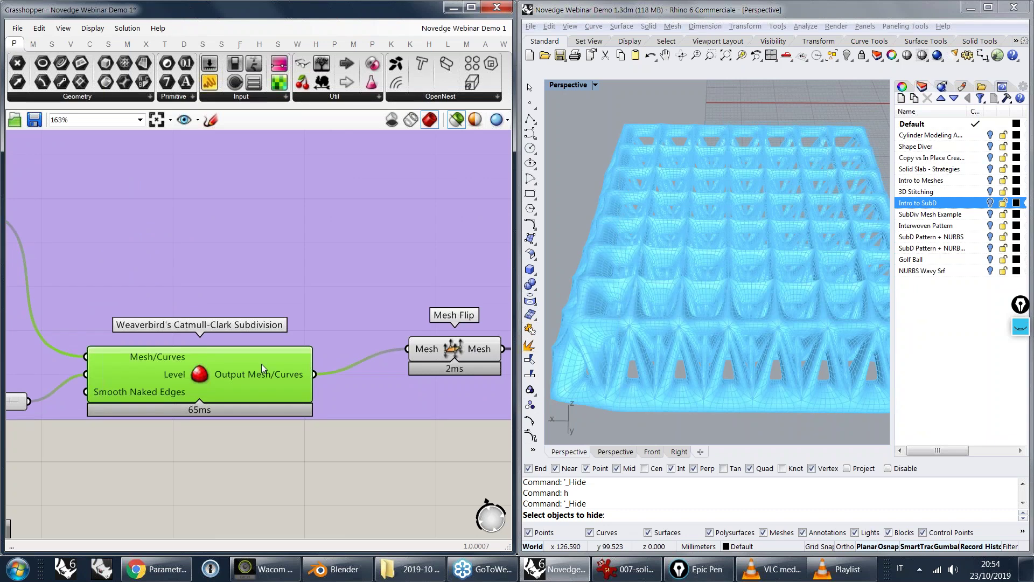
# - Preview FINAL PATTERN MESH in the surface morphing group and view the whole flat truss
pyautogui.scroll(-5, 261, 364)
pyautogui.scroll(4, 327, 280)
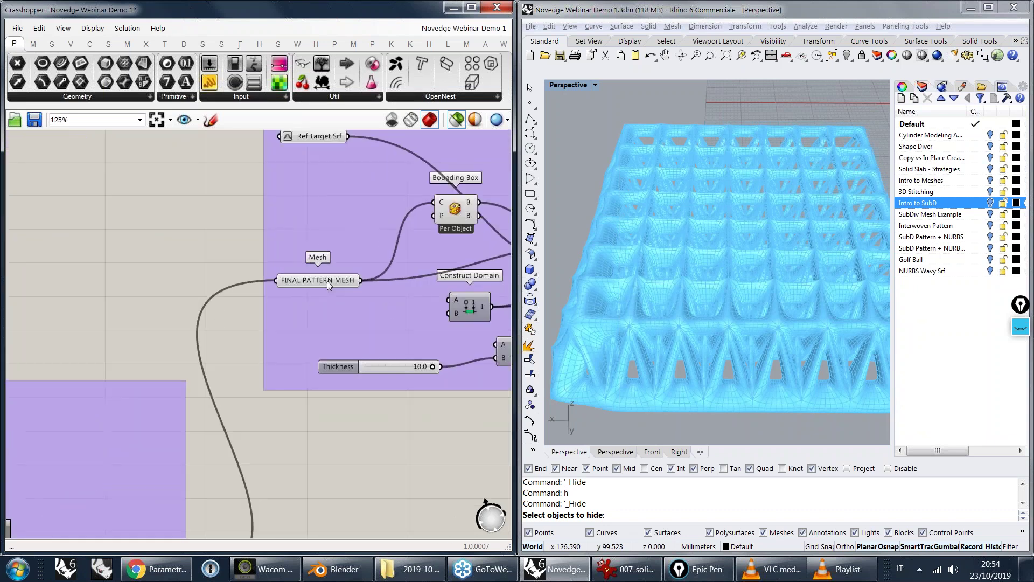
pyautogui.click(328, 280)
pyautogui.moveTo(379, 324); pyautogui.dragTo(200, 397, button='right')
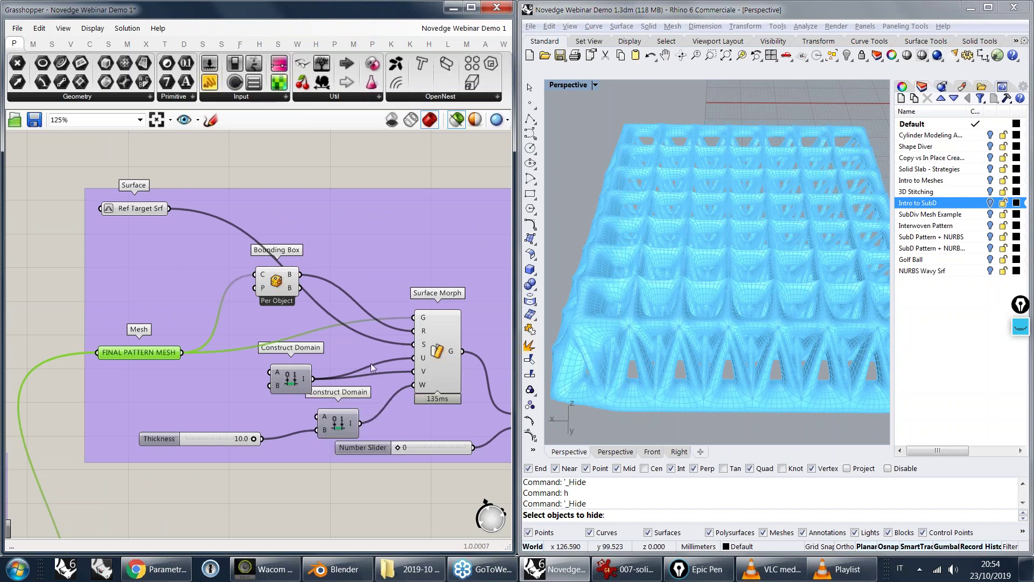
pyautogui.moveTo(373, 360); pyautogui.dragTo(300, 366, button='right')
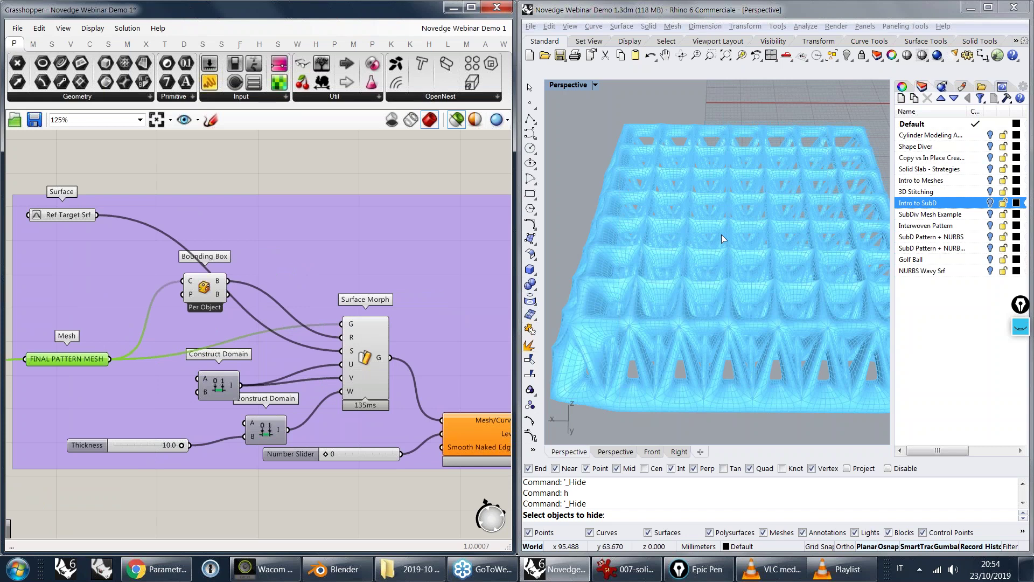
pyautogui.moveTo(722, 234); pyautogui.dragTo(641, 234, button='right')
pyautogui.scroll(-4, 641, 234)
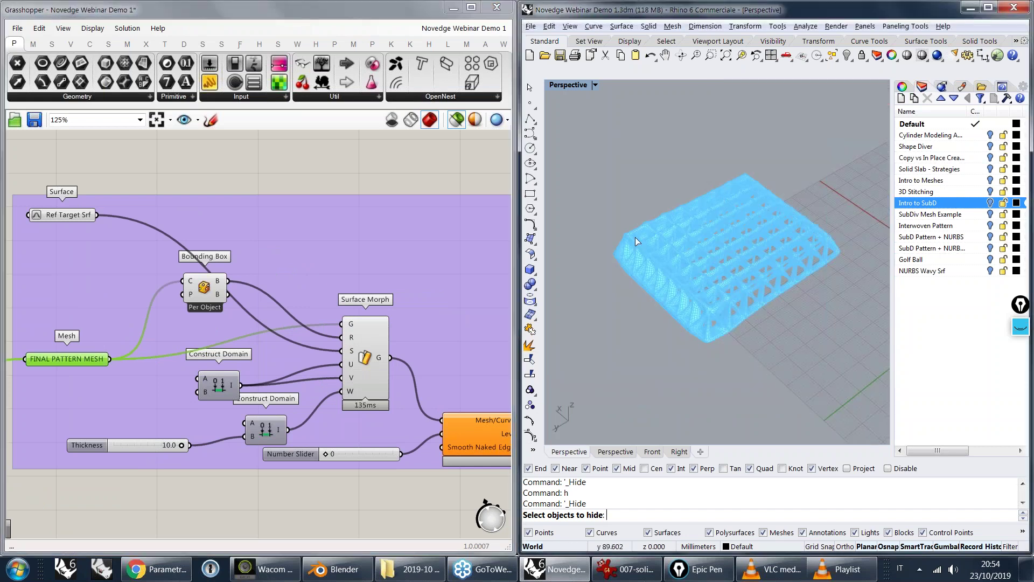
# - Preview the Ref Target Srf surface followed by FINAL PATTERN MESH to compare the morph's target with its source geometry
pyautogui.click(71, 215)
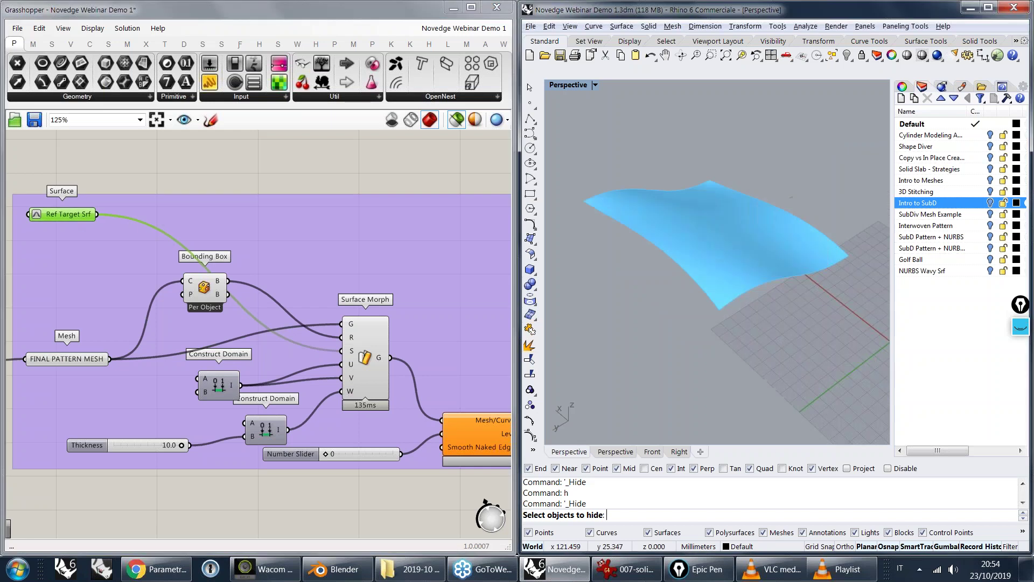
pyautogui.moveTo(771, 277); pyautogui.dragTo(806, 272, button='right')
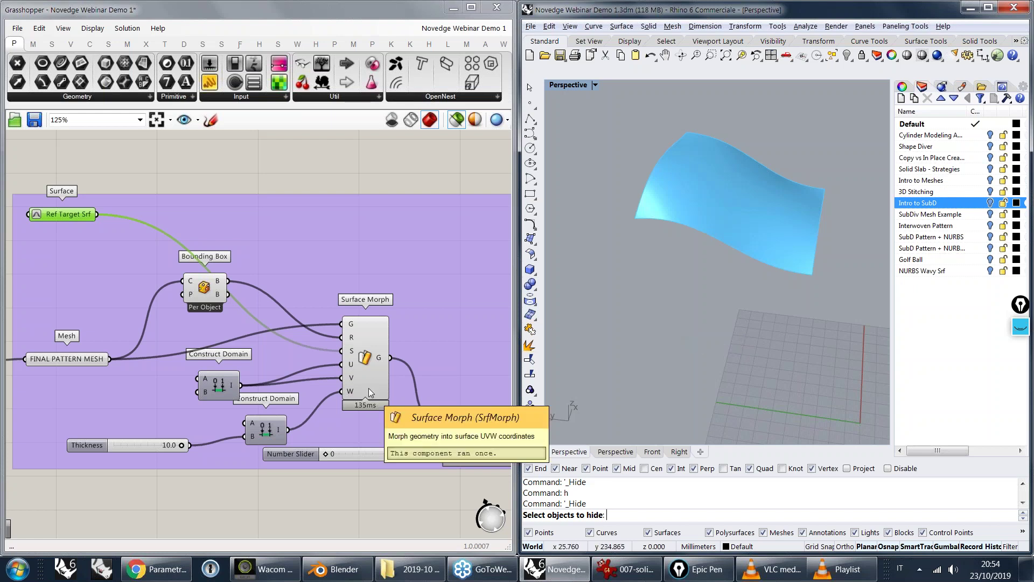
pyautogui.click(77, 359)
pyautogui.click(78, 360)
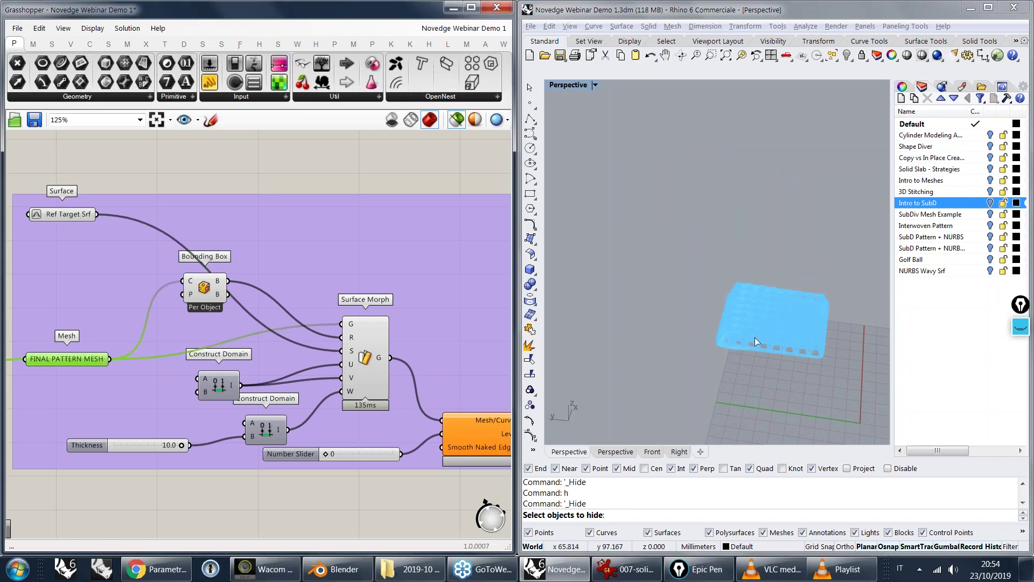
pyautogui.moveTo(755, 337); pyautogui.dragTo(664, 383, button='right')
pyautogui.scroll(5, 665, 383)
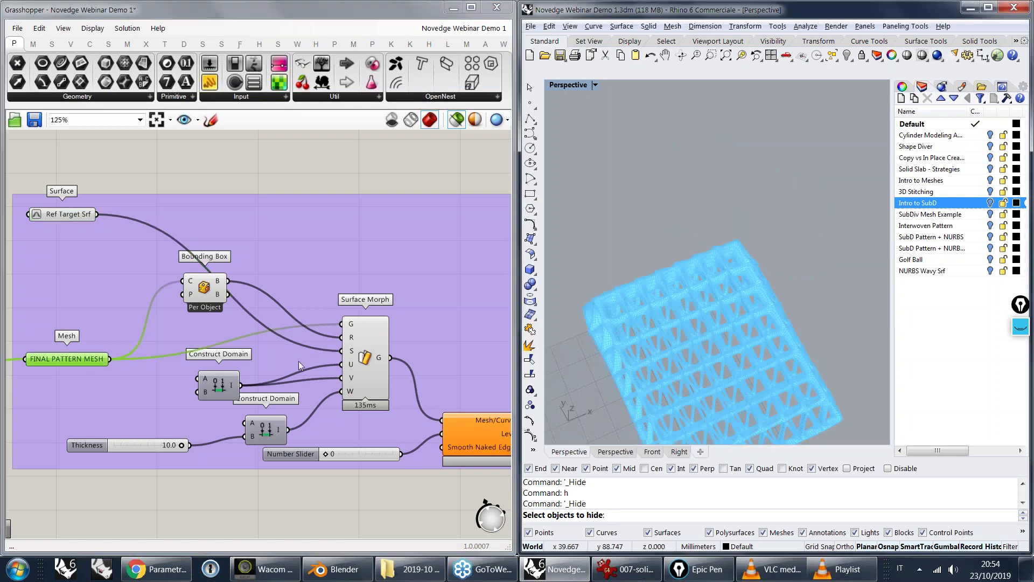
# - Shift the Surface Morph component slightly upward on the canvas and preview the whole truss mesh morphed onto the target surface
pyautogui.moveTo(298, 361); pyautogui.dragTo(274, 305, button='right')
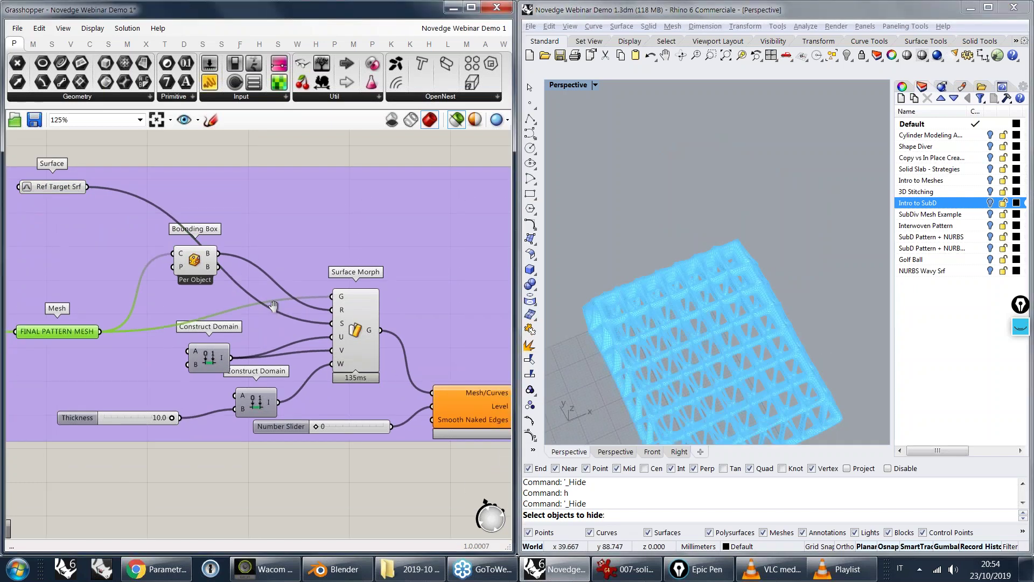
pyautogui.moveTo(354, 316); pyautogui.dragTo(354, 287)
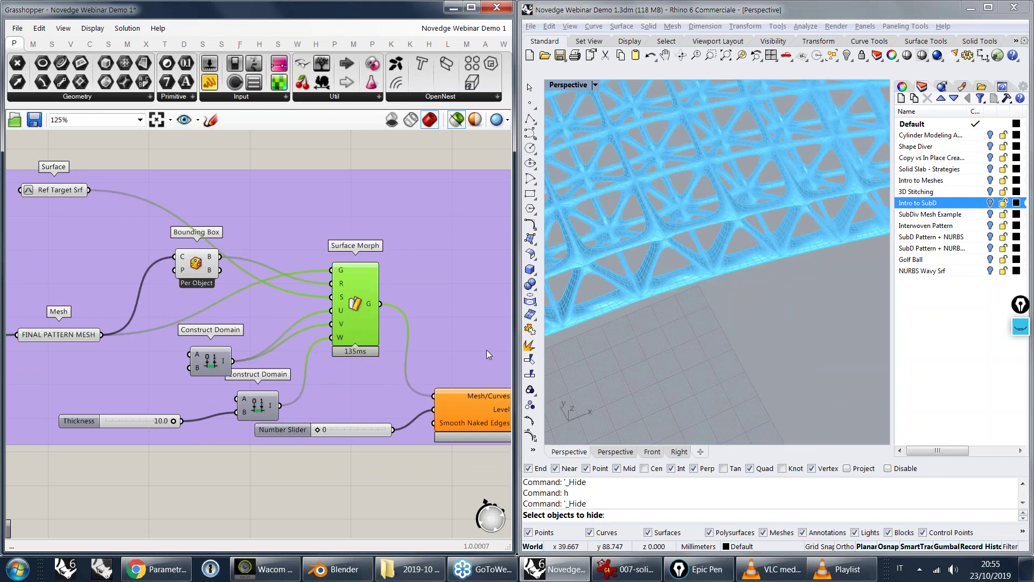
pyautogui.scroll(2, 354, 342)
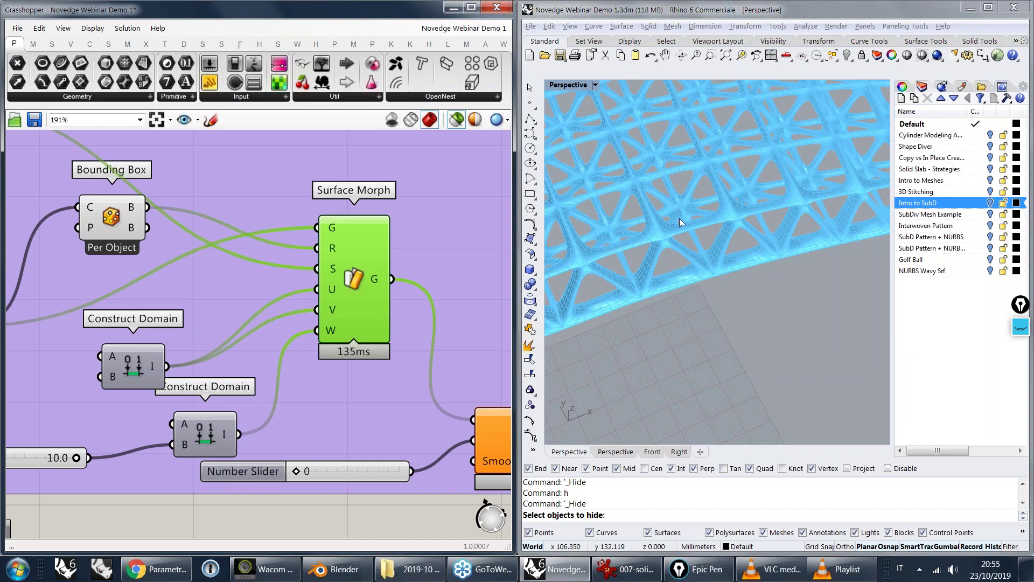
pyautogui.scroll(-5, 680, 218)
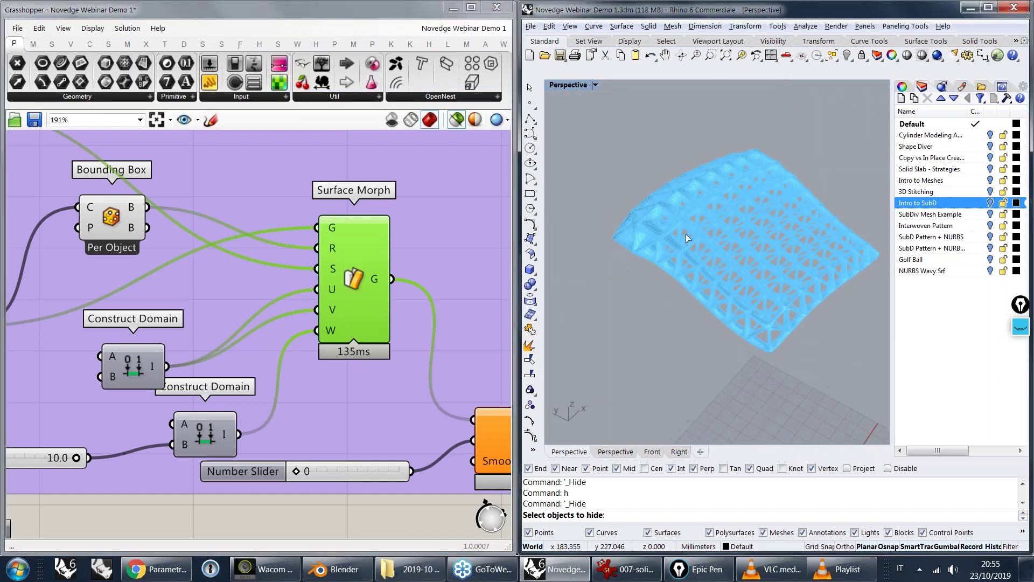
# - Add a panel beside FINAL PATTERN MESH and connect the mesh output to it to read its data
pyautogui.moveTo(31, 232); pyautogui.dragTo(263, 228, button='right')
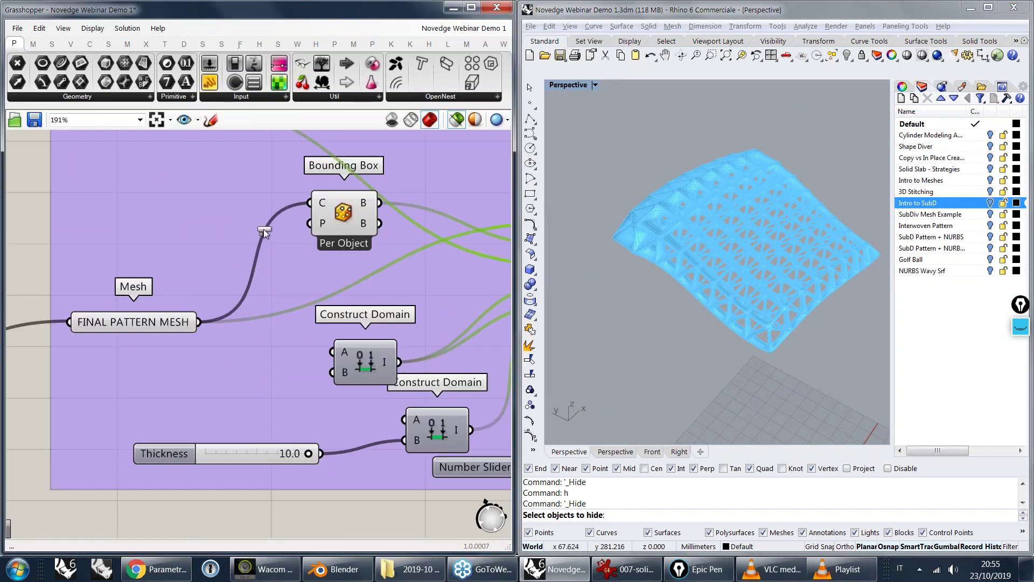
pyautogui.click(262, 226)
pyautogui.moveTo(198, 322); pyautogui.dragTo(174, 236)
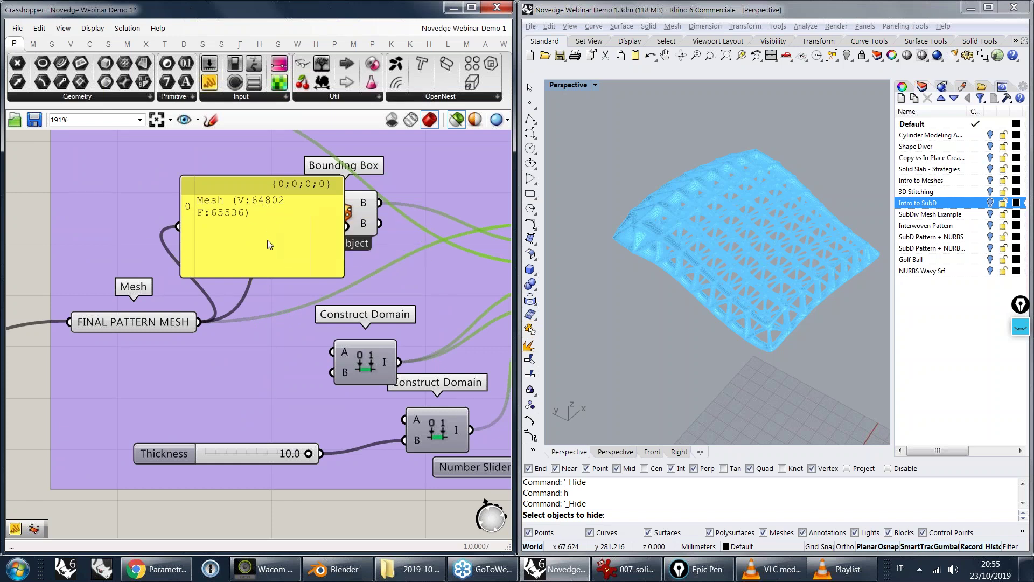
# - Move the mesh data panel below the Bounding Box component, clear of the Surface Morph wiring
pyautogui.moveTo(271, 231); pyautogui.dragTo(185, 254, button='right')
pyautogui.moveTo(208, 256); pyautogui.dragTo(305, 361)
pyautogui.moveTo(397, 323); pyautogui.dragTo(295, 305, button='right')
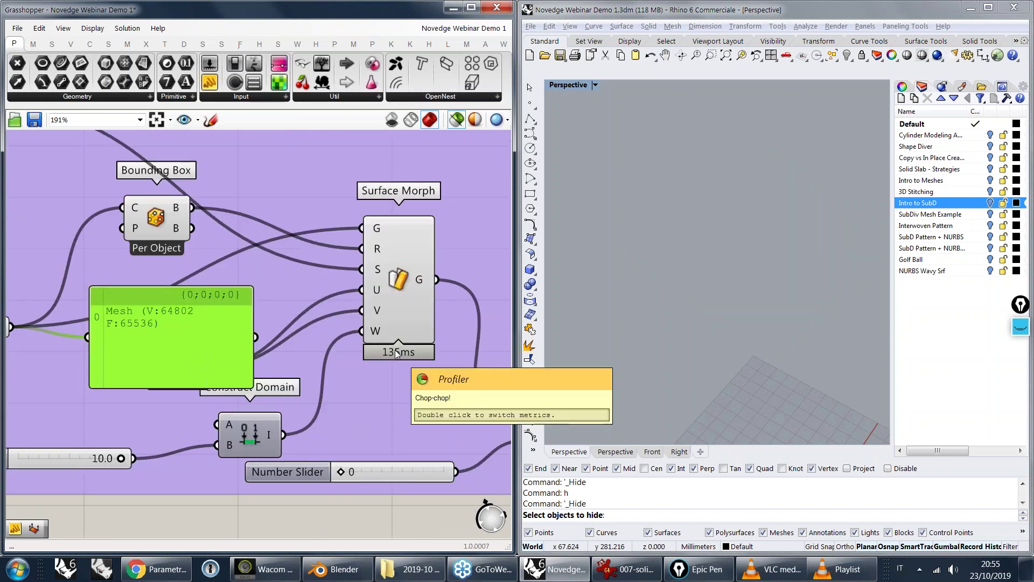
# - Set the level of the Catmull-Clark Subdivision that smooths the fattened truss mesh before the morph to 0
pyautogui.scroll(-3, 310, 285)
pyautogui.scroll(-3, 304, 286)
pyautogui.moveTo(149, 314); pyautogui.dragTo(328, 275, button='right')
pyautogui.scroll(3, 196, 309)
pyautogui.scroll(2, 197, 312)
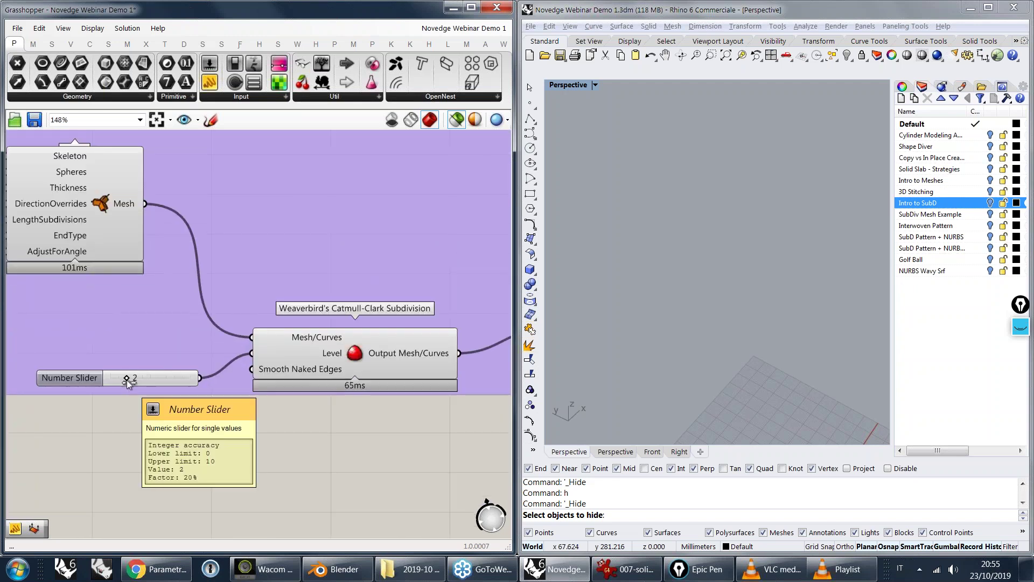
pyautogui.moveTo(126, 381); pyautogui.dragTo(113, 379)
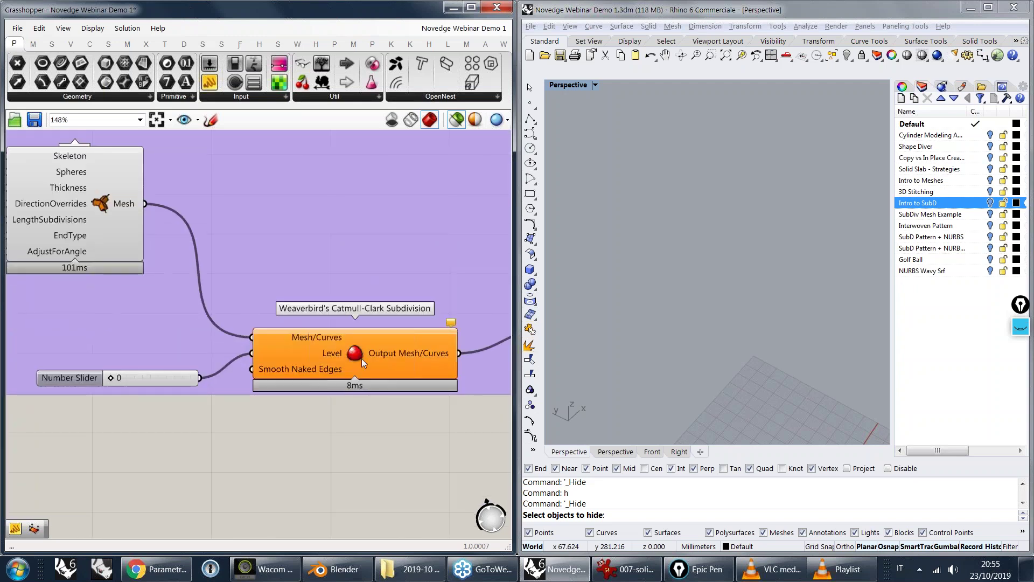
# - Preview the Catmull-Clark Subdivision that follows Surface Morph and set its level slider to 6
pyautogui.moveTo(393, 286); pyautogui.dragTo(154, 252, button='right')
pyautogui.scroll(-2, 291, 272)
pyautogui.scroll(-2, 291, 272)
pyautogui.moveTo(367, 237); pyautogui.dragTo(142, 400, button='right')
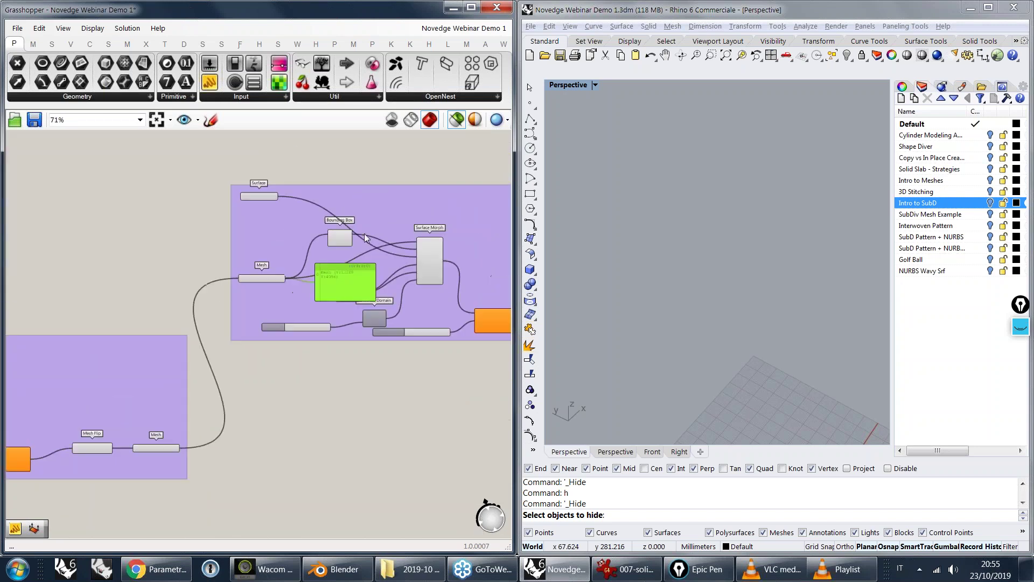
pyautogui.scroll(4, 419, 245)
pyautogui.moveTo(419, 245); pyautogui.dragTo(296, 257, button='right')
pyautogui.click(334, 320)
pyautogui.moveTo(335, 320); pyautogui.dragTo(275, 298, button='right')
pyautogui.moveTo(483, 403); pyautogui.dragTo(383, 371, button='right')
pyautogui.click(383, 371)
pyautogui.scroll(3, 200, 372)
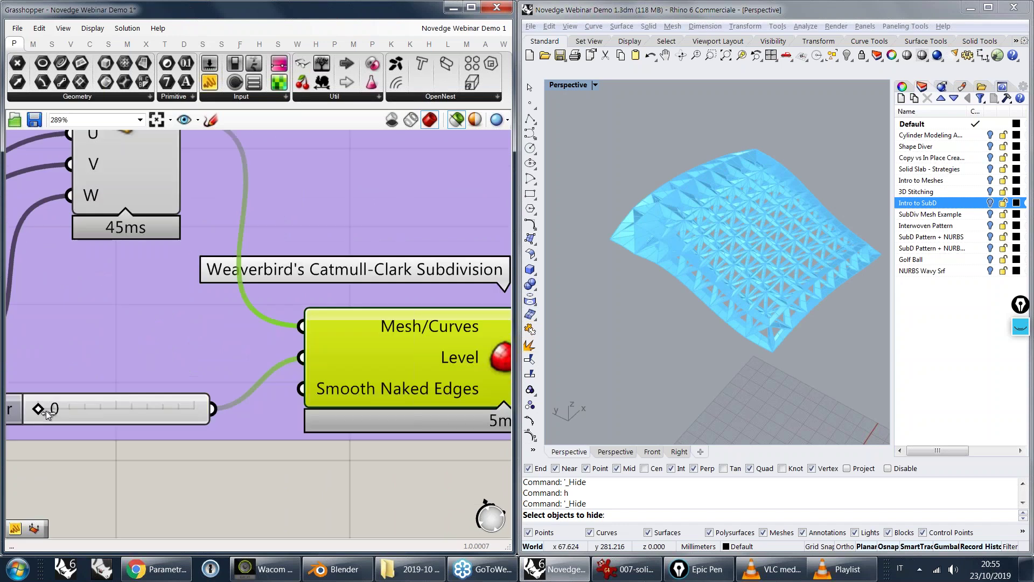
pyautogui.moveTo(47, 412); pyautogui.dragTo(141, 412)
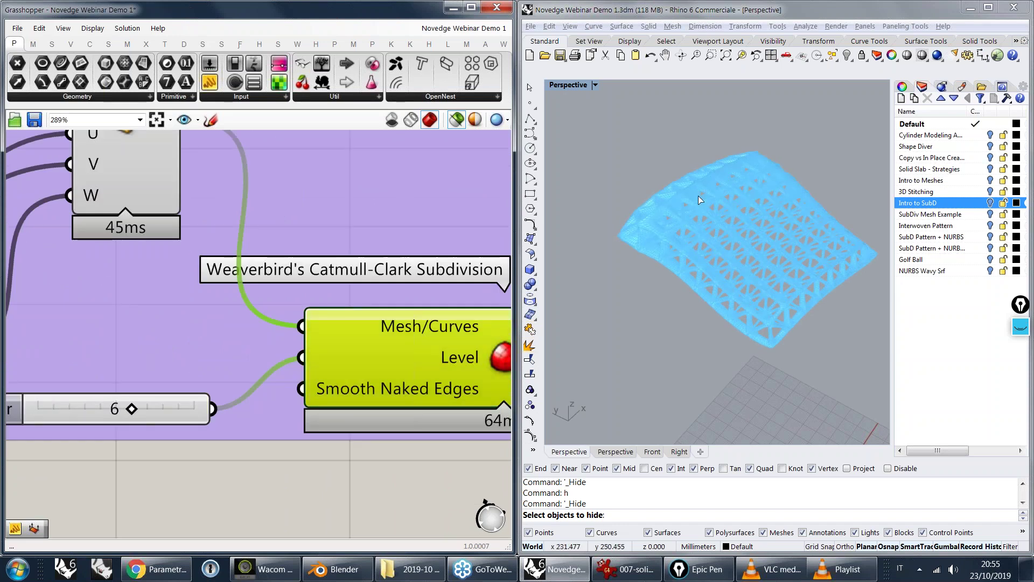
# - Examine the smoothed, morphed truss mesh up close and as a whole, along with the source mesh data and Surface Morph timing
pyautogui.scroll(2, 698, 196)
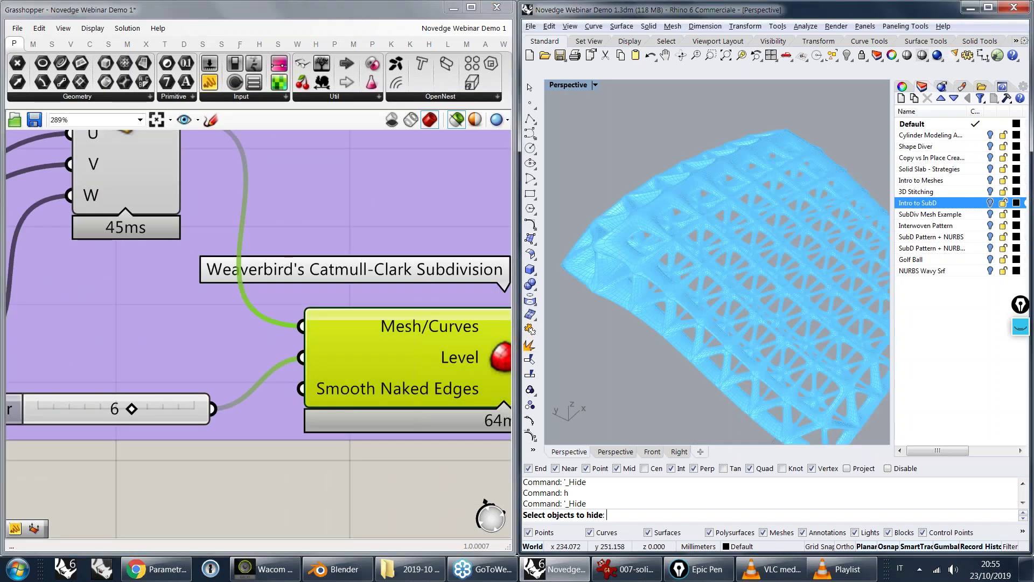
pyautogui.scroll(3, 672, 209)
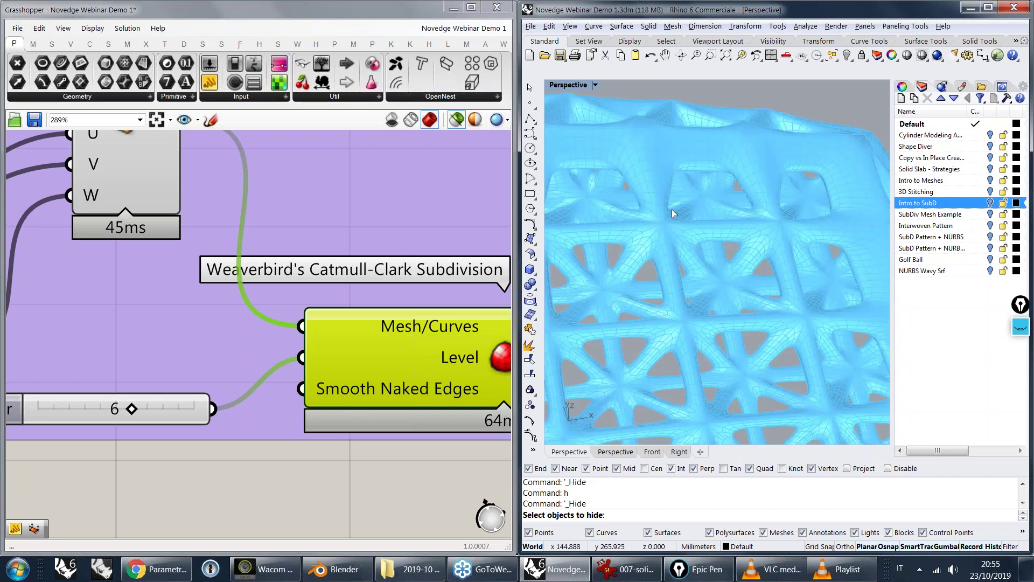
pyautogui.scroll(-3, 657, 258)
pyautogui.scroll(2, 657, 259)
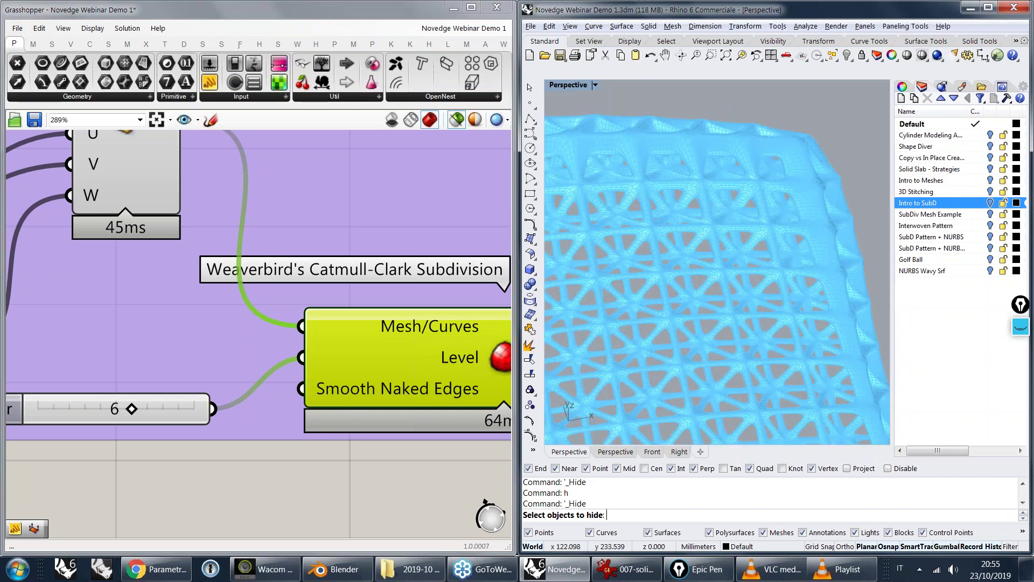
pyautogui.scroll(2, 693, 262)
pyautogui.moveTo(259, 300); pyautogui.dragTo(407, 401, button='right')
pyautogui.scroll(-3, 421, 322)
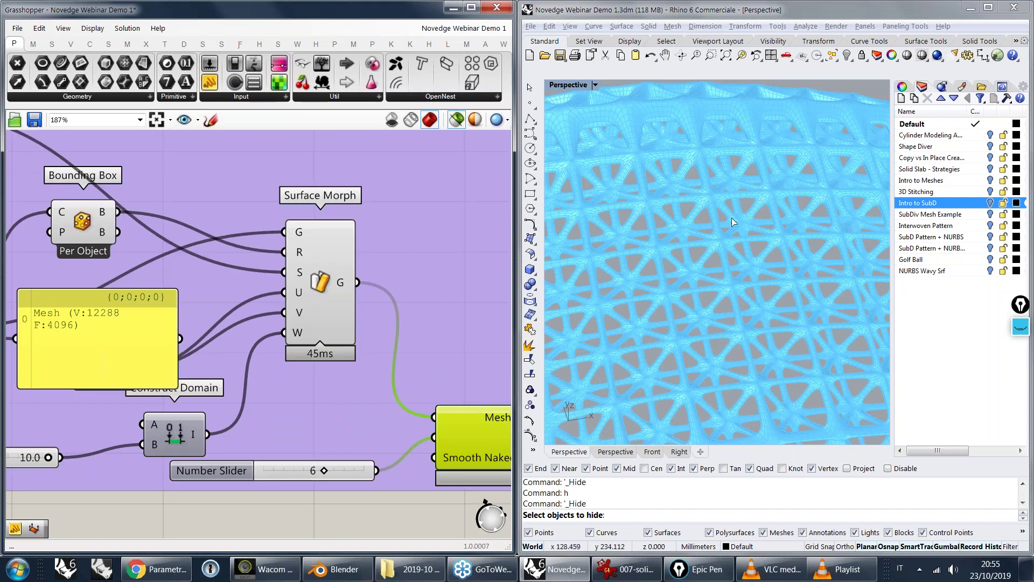
pyautogui.moveTo(354, 317); pyautogui.dragTo(231, 293, button='right')
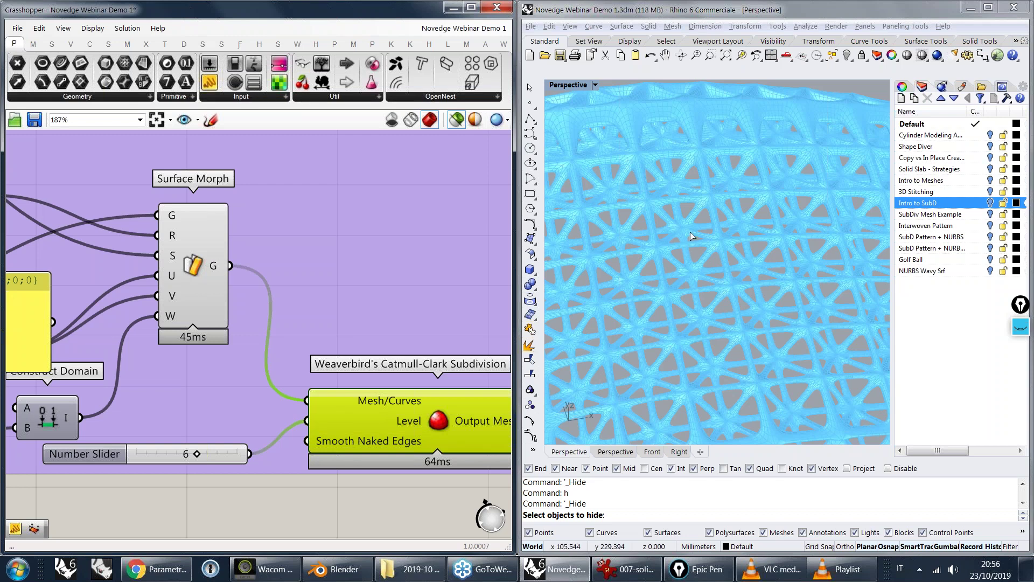
pyautogui.scroll(10, 692, 236)
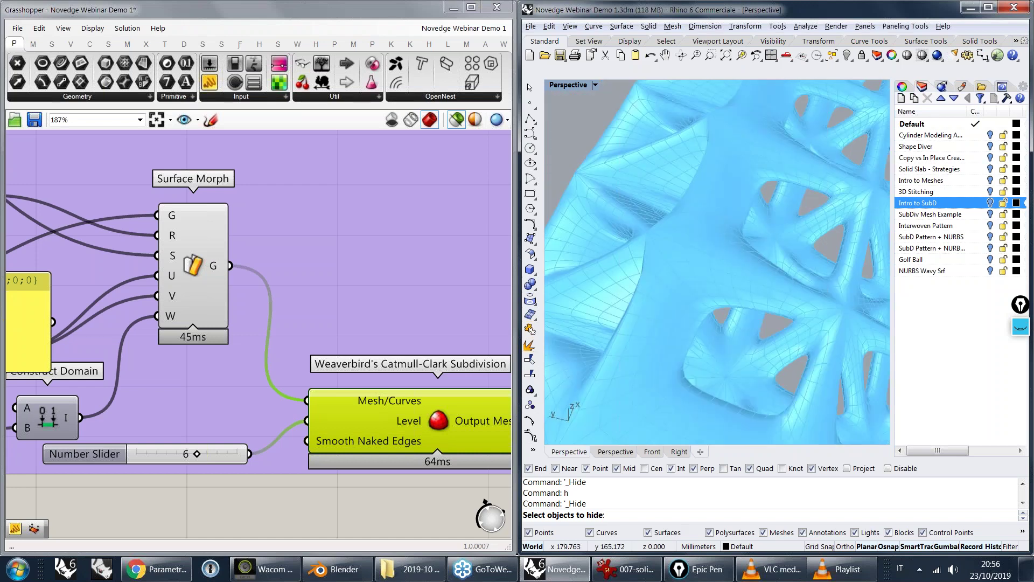
pyautogui.scroll(-10, 705, 237)
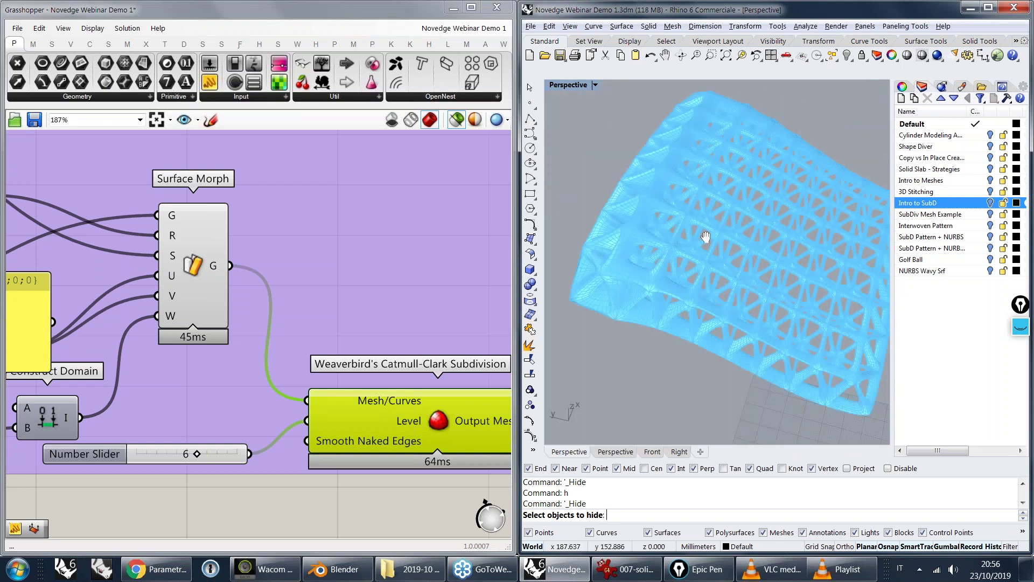
pyautogui.moveTo(706, 237); pyautogui.dragTo(697, 254, button='right')
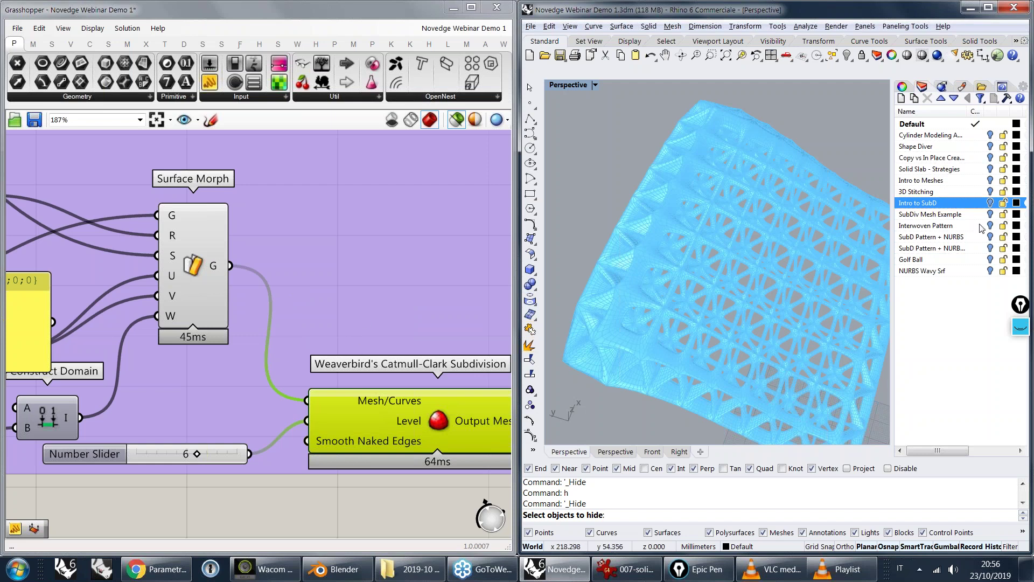
# - Leave the space-truss definition and switch to the Golf Ball for Webinar definition
pyautogui.click(315, 274)
pyautogui.scroll(-9, 317, 237)
pyautogui.moveTo(163, 327); pyautogui.dragTo(403, 235, button='right')
pyautogui.click(486, 30)
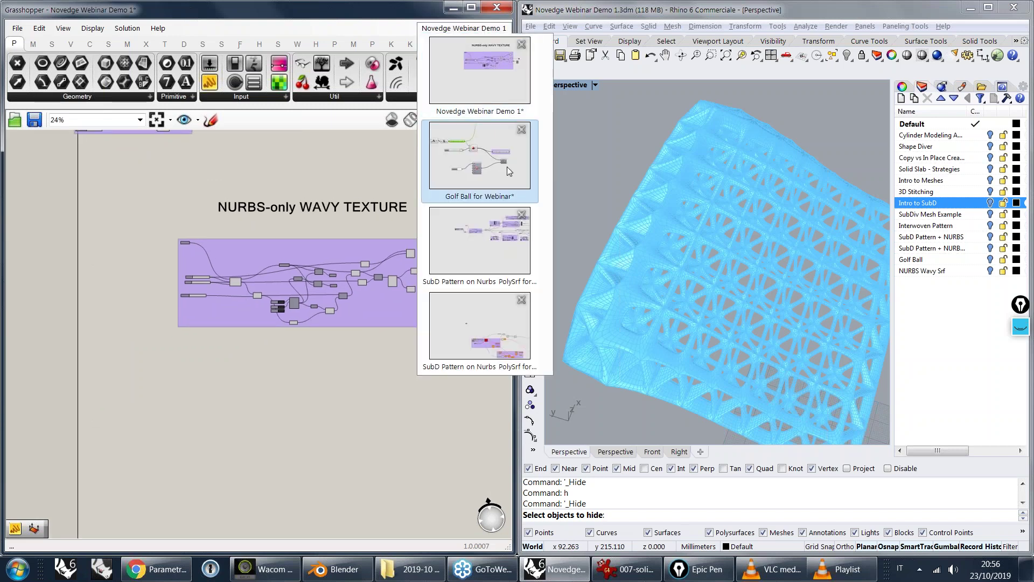
pyautogui.click(492, 167)
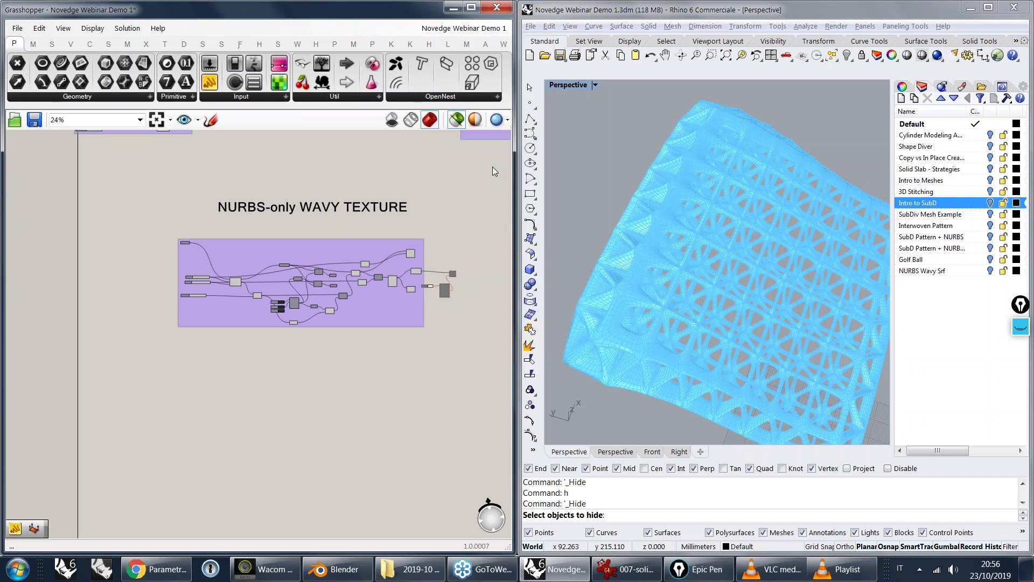
# - Preview Golf Ball Mesh Subdivided and frame the whole ball in the perspective view
pyautogui.scroll(-5, 294, 299)
pyautogui.scroll(4, 353, 288)
pyautogui.moveTo(302, 279); pyautogui.dragTo(315, 236, button='right')
pyautogui.click(310, 273)
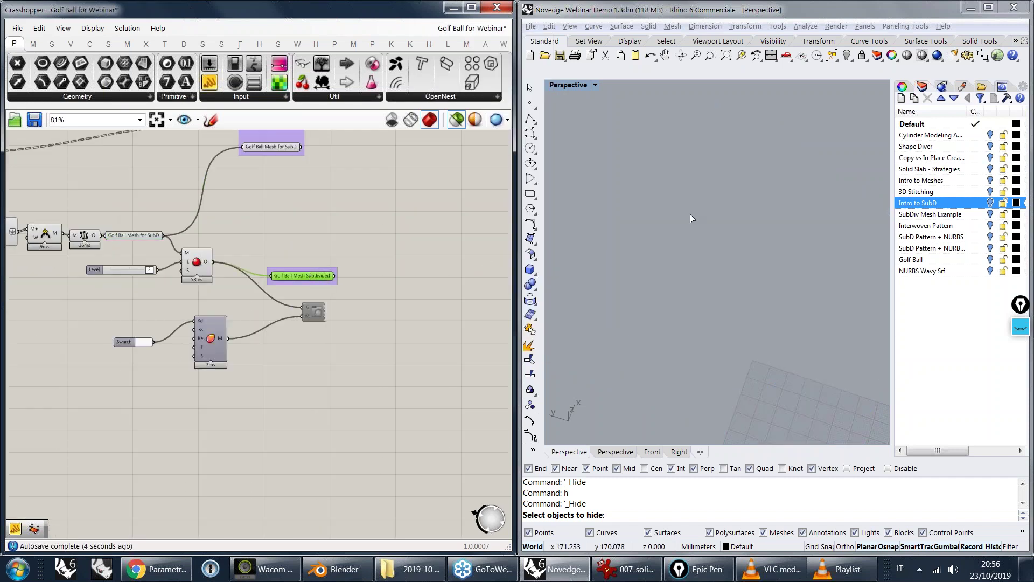
pyautogui.moveTo(706, 204); pyautogui.dragTo(703, 183, button='right')
pyautogui.scroll(-6, 707, 204)
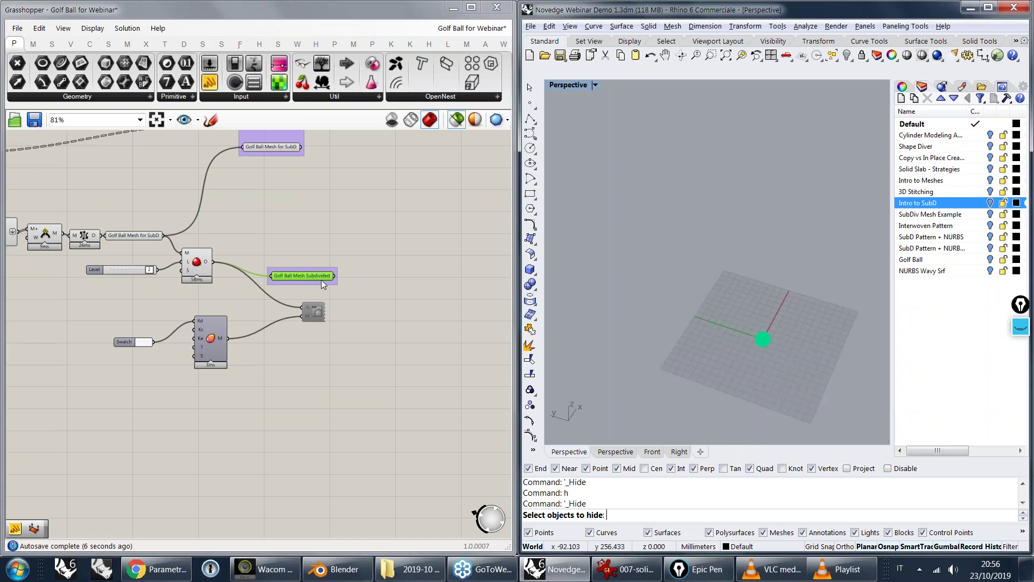
pyautogui.press('space')
pyautogui.click(363, 321)
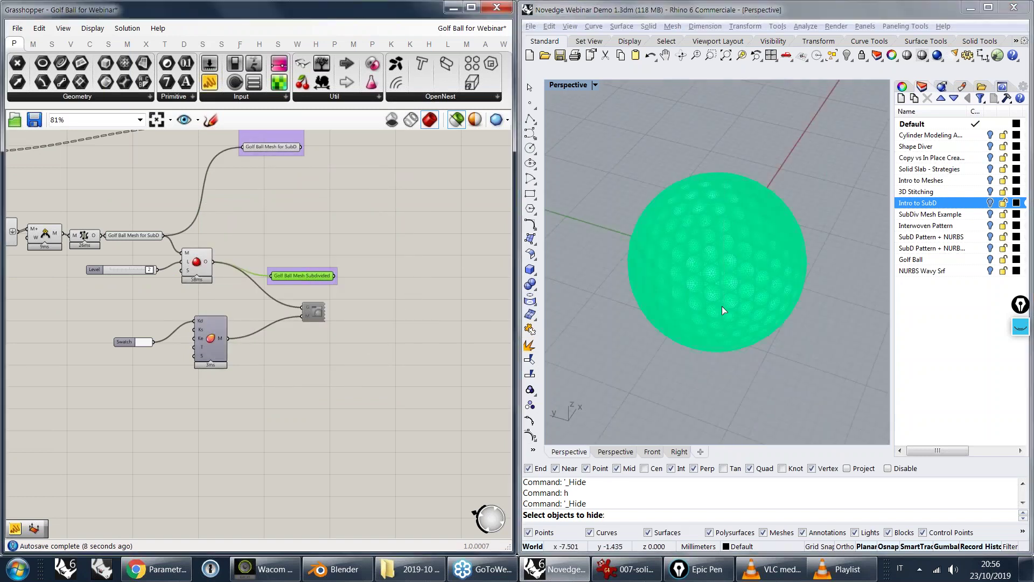
# - Examine the golf ball's dimples and the mesh flow between them from several angles and distances
pyautogui.scroll(4, 722, 306)
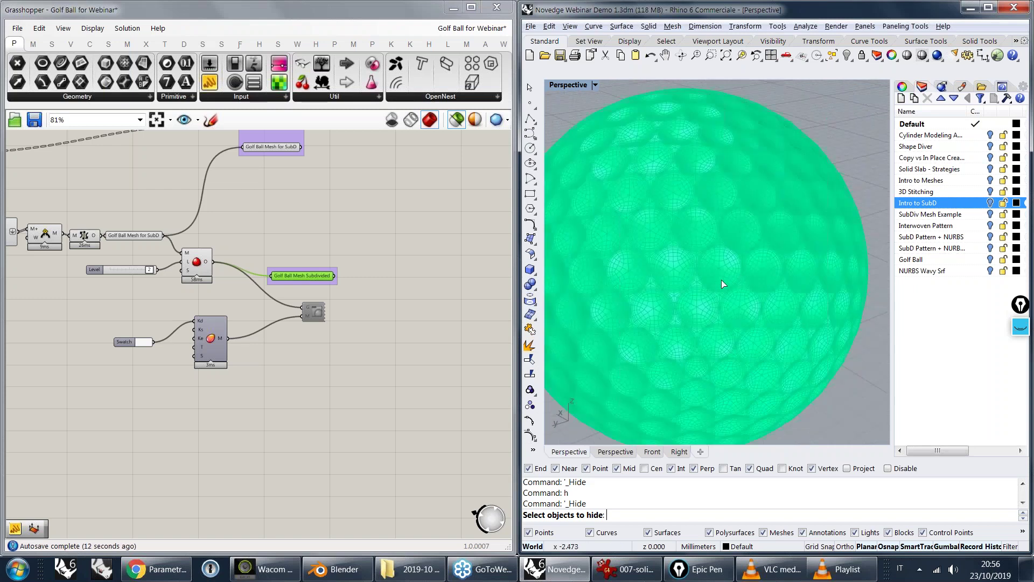
pyautogui.scroll(-2, 725, 272)
pyautogui.scroll(-1, 717, 269)
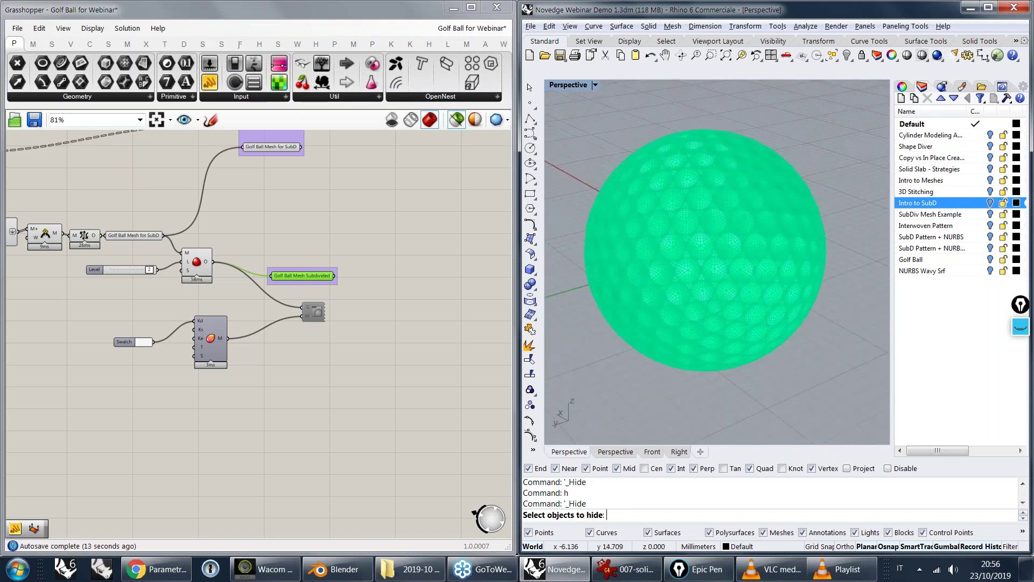
pyautogui.click(315, 316)
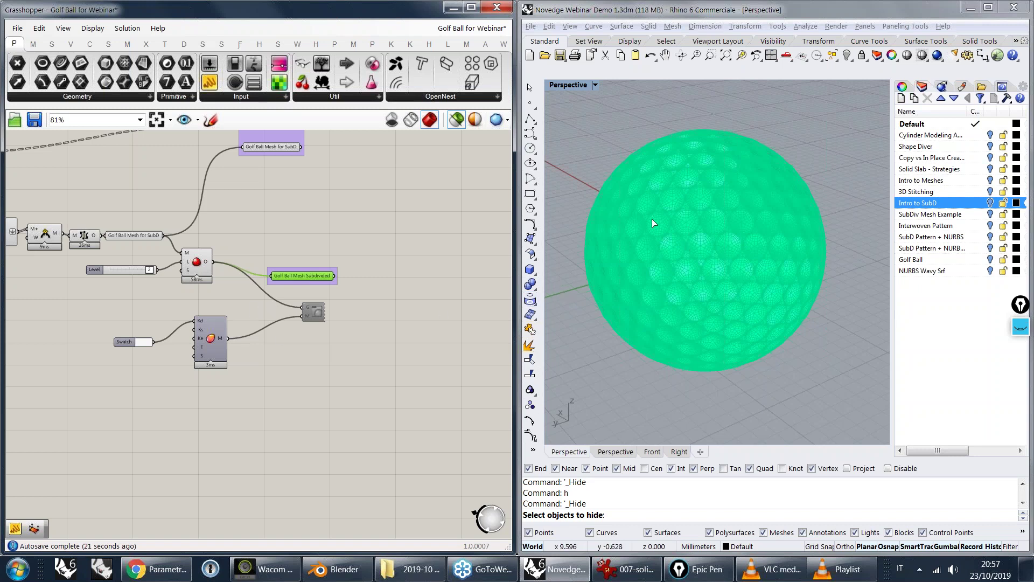
pyautogui.moveTo(652, 219); pyautogui.dragTo(689, 250, button='right')
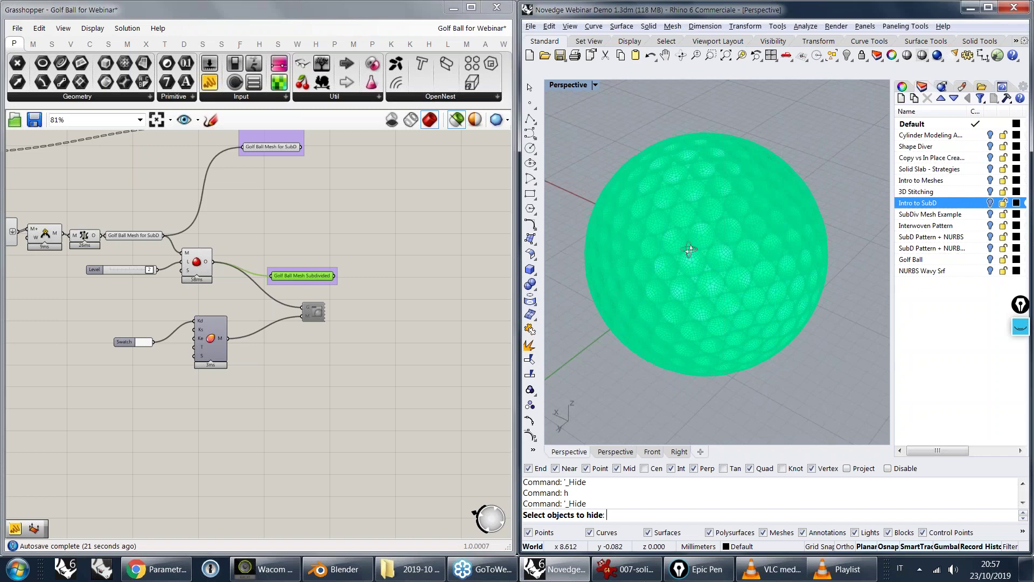
pyautogui.scroll(5, 700, 210)
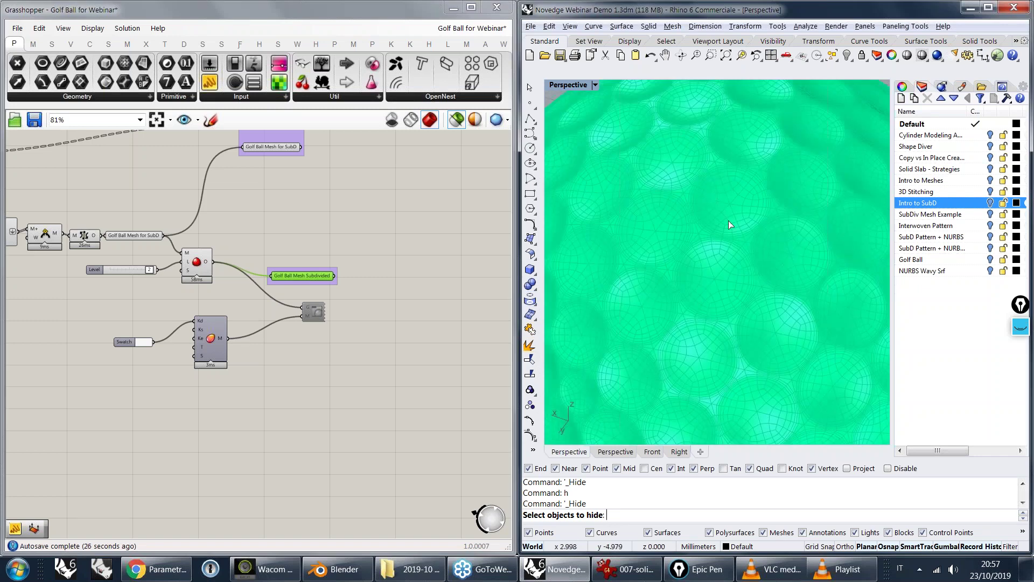
pyautogui.moveTo(707, 208); pyautogui.dragTo(720, 127, button='right')
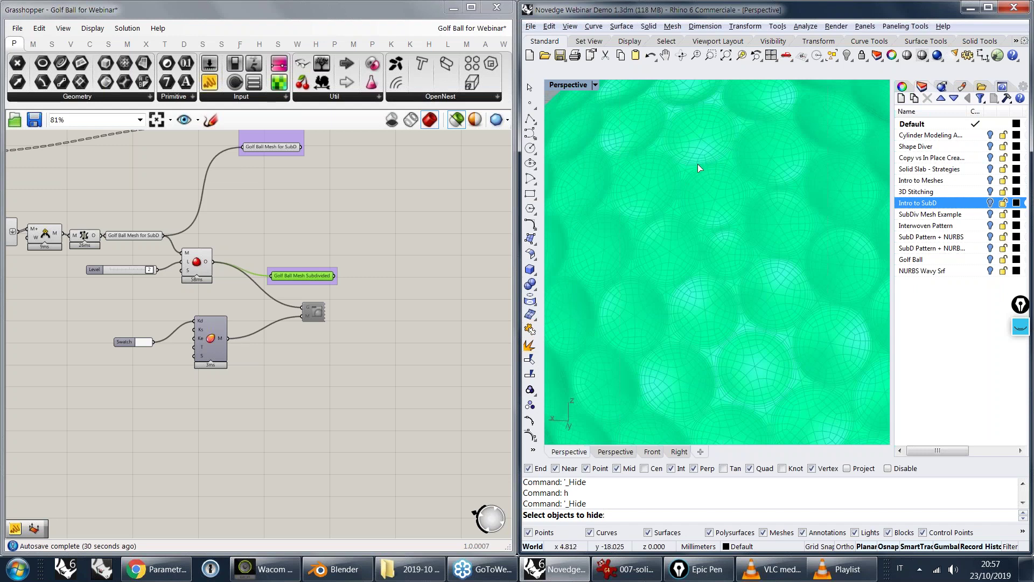
pyautogui.scroll(-6, 694, 192)
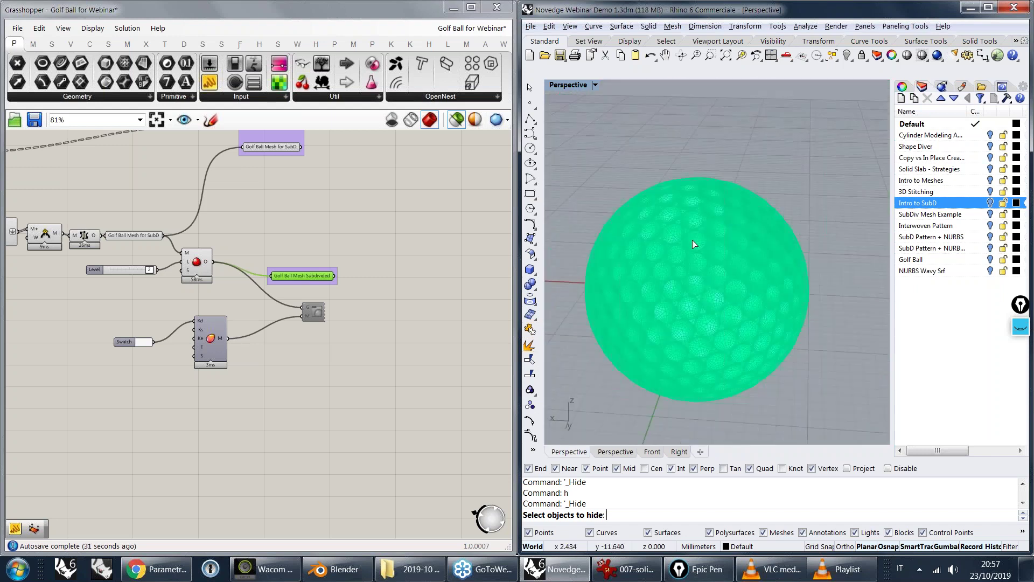
pyautogui.scroll(3, 693, 240)
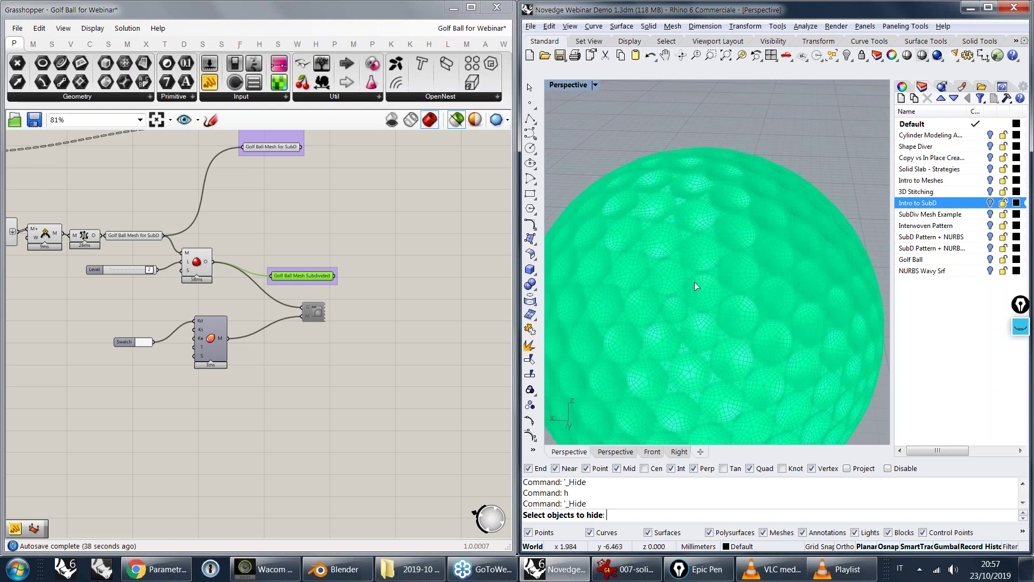
# - Preview the Dual Geodesic Icosahedron Pattern 16 geometry at the start of the golf ball definition
pyautogui.click(234, 225)
pyautogui.press('pagedown')
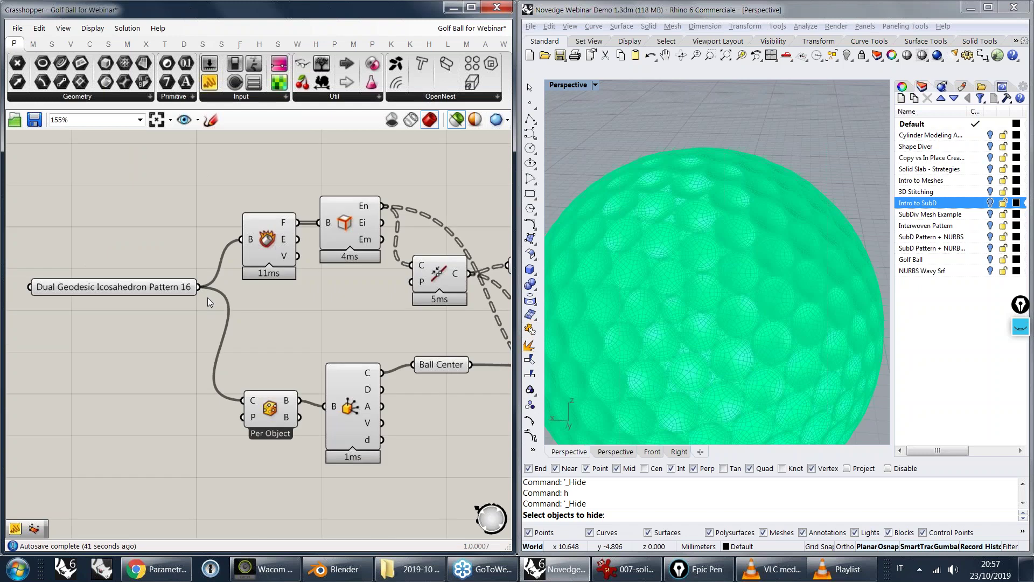
pyautogui.click(91, 288)
pyautogui.scroll(3, 88, 281)
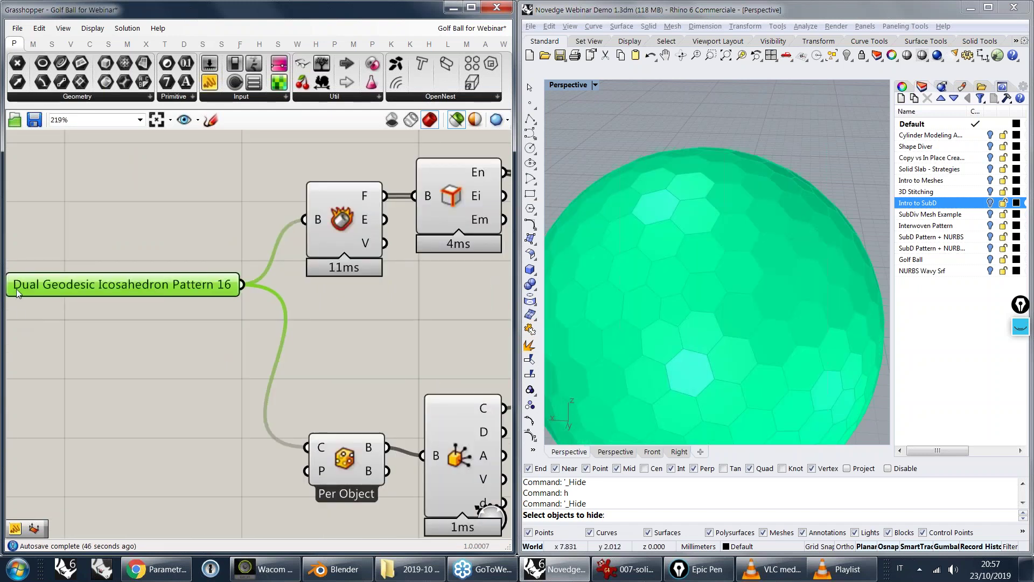
pyautogui.moveTo(18, 293); pyautogui.dragTo(93, 290, button='right')
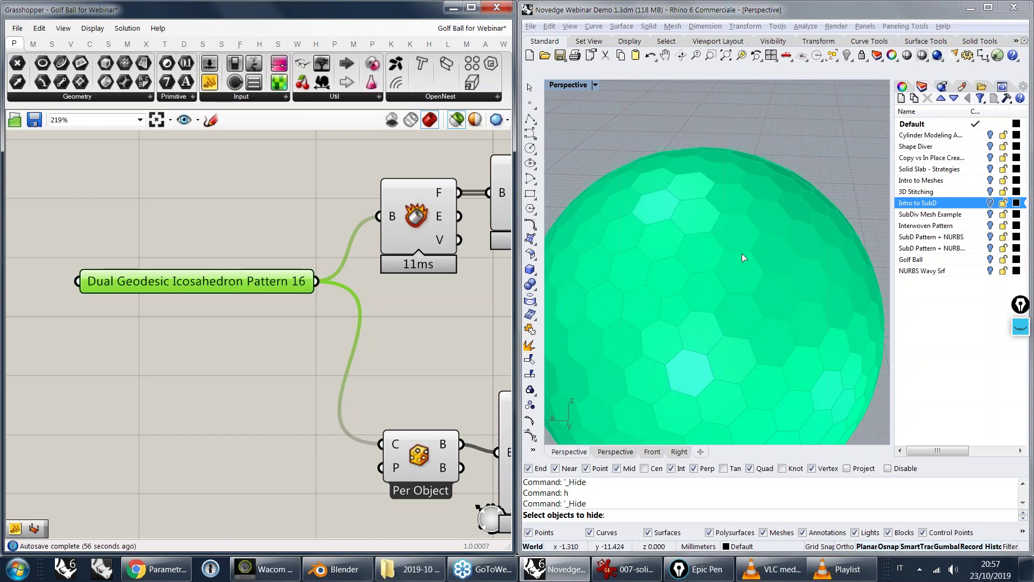
pyautogui.scroll(-2, 742, 253)
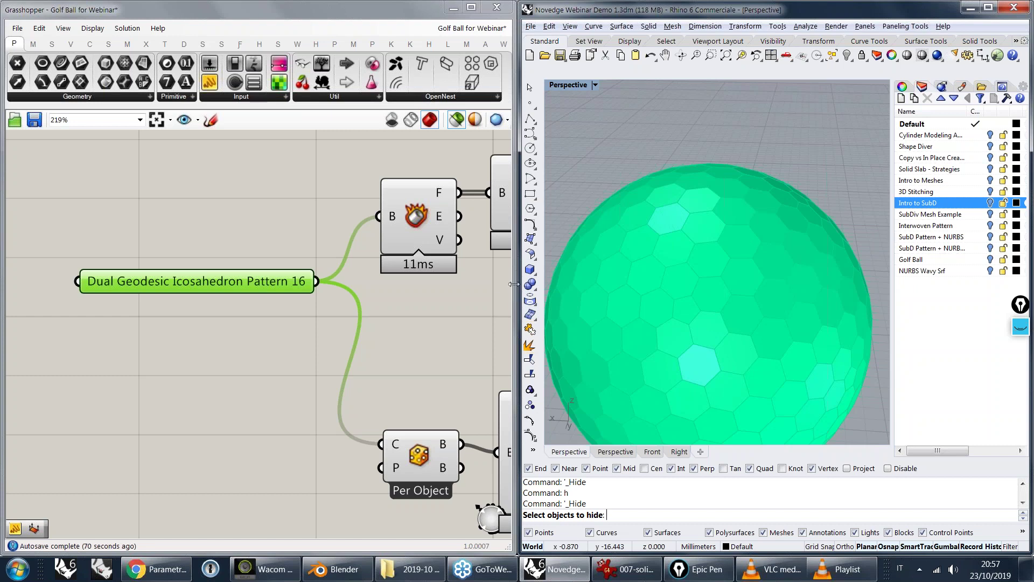
# - Follow the wiring through Cells and Ball Center, and preview the Deconstruct Brep component fed by the icosahedron pattern
pyautogui.moveTo(422, 348); pyautogui.dragTo(246, 338, button='right')
pyautogui.moveTo(451, 361); pyautogui.dragTo(275, 315, button='right')
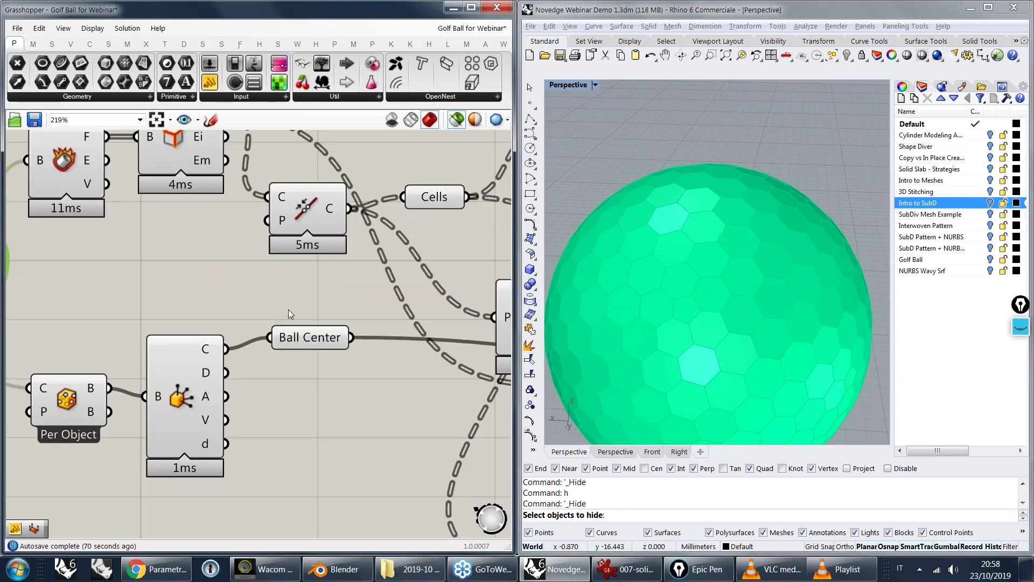
pyautogui.scroll(-2, 283, 322)
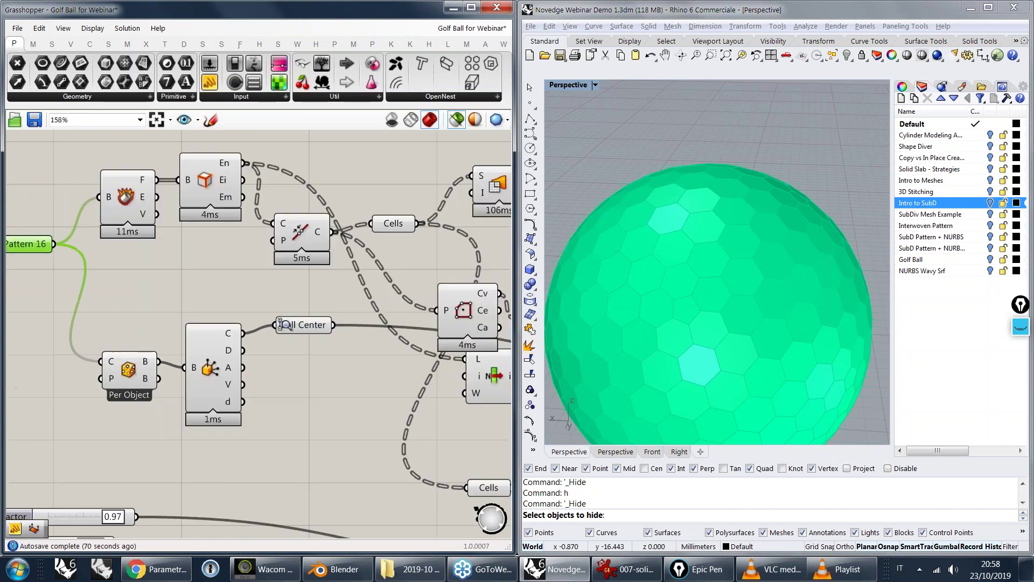
pyautogui.scroll(-1, 283, 323)
pyautogui.moveTo(247, 270); pyautogui.dragTo(191, 269, button='right')
pyautogui.click(91, 214)
pyautogui.moveTo(90, 210); pyautogui.dragTo(87, 210)
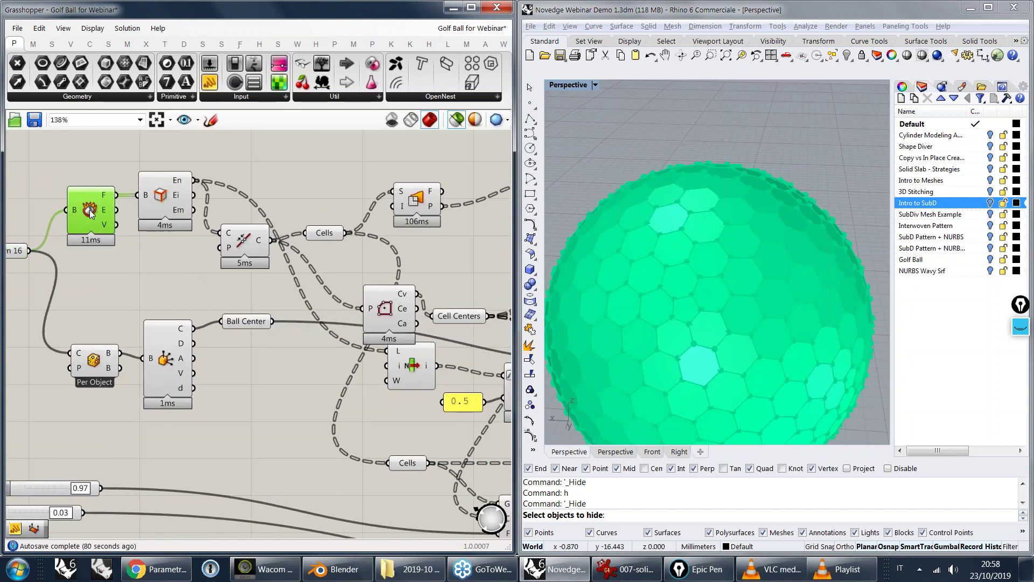
pyautogui.moveTo(91, 315); pyautogui.dragTo(157, 323, button='right')
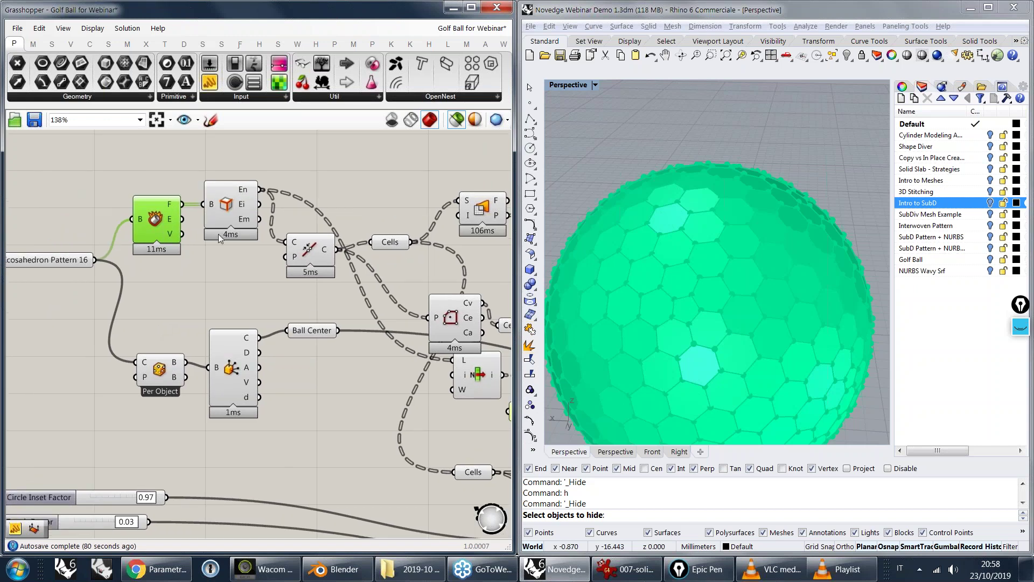
# - Preview the Brep Edges output of the exploded icosahedron cells and orbit around its edge network
pyautogui.click(228, 206)
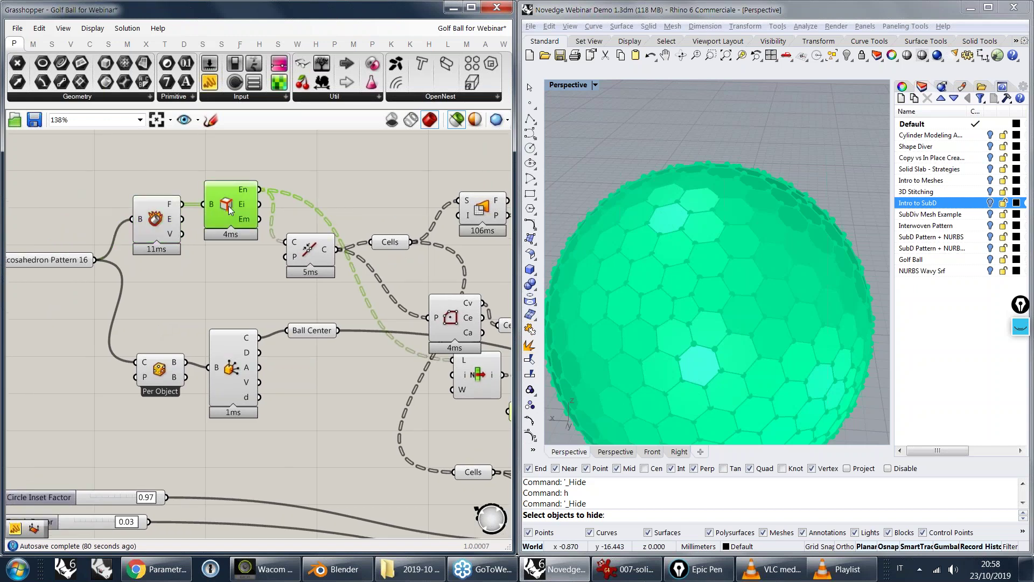
pyautogui.moveTo(229, 206); pyautogui.dragTo(226, 206)
pyautogui.moveTo(716, 256); pyautogui.dragTo(682, 149, button='right')
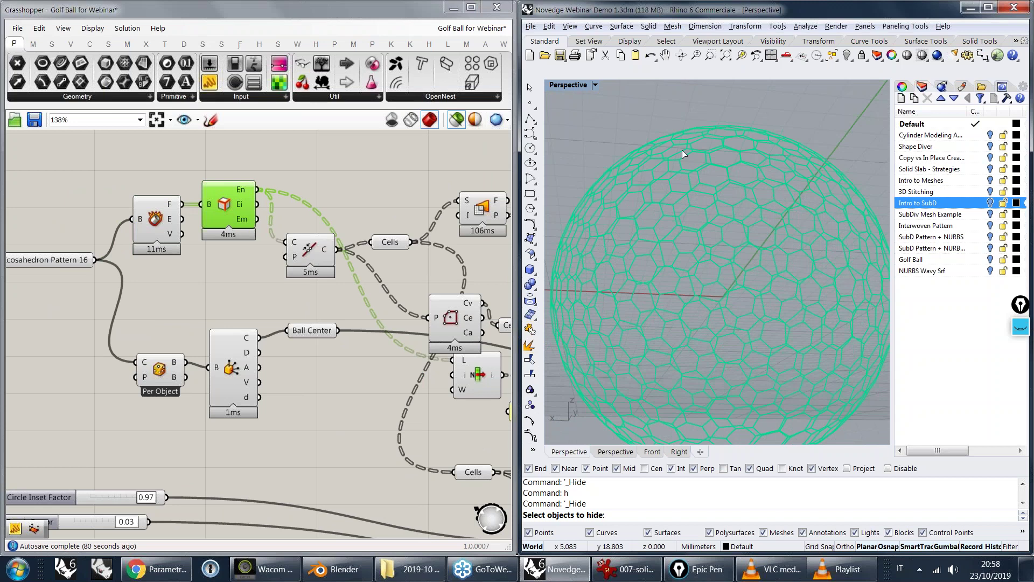
# - Preview the Cell Centers, the polygon center component, the cell edges and the scaled cells together, and inspect them up close
pyautogui.moveTo(371, 317); pyautogui.dragTo(277, 313, button='right')
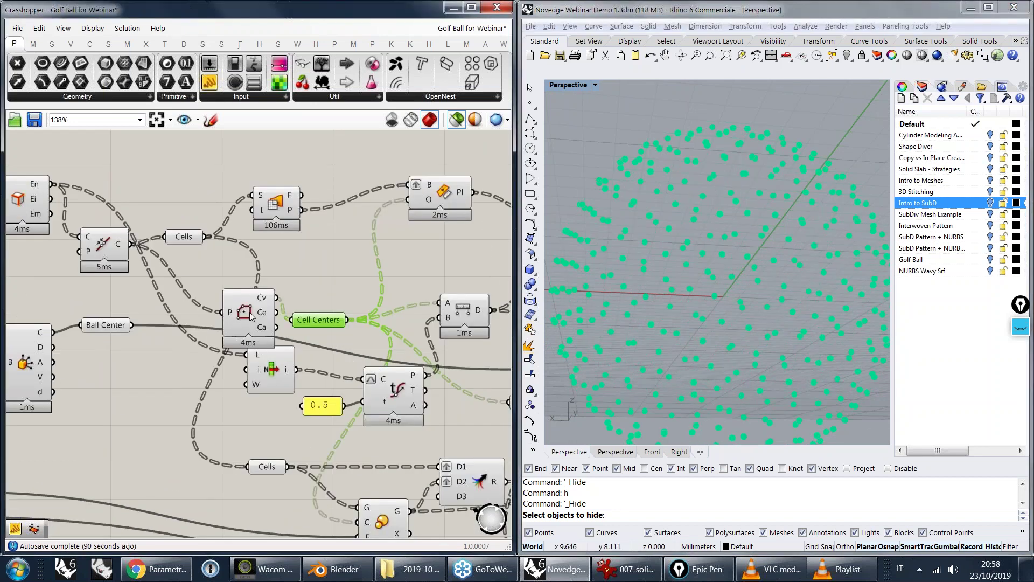
pyautogui.keyDown('shift'); pyautogui.click(251, 316); pyautogui.keyUp('shift')
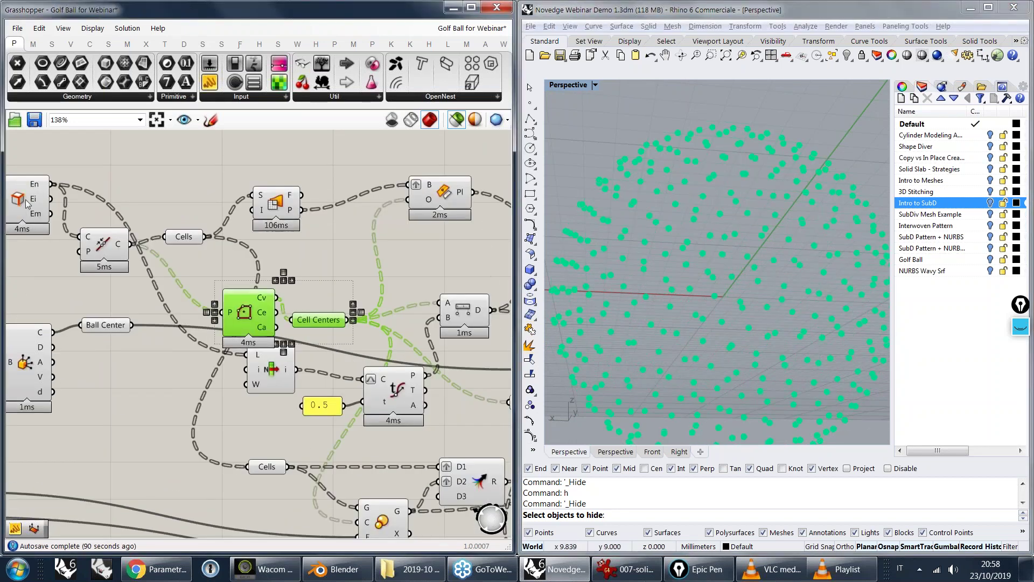
pyautogui.keyDown('shift'); pyautogui.click(26, 202); pyautogui.keyUp('shift')
pyautogui.moveTo(448, 329); pyautogui.dragTo(309, 234, button='right')
pyautogui.scroll(-1, 268, 311)
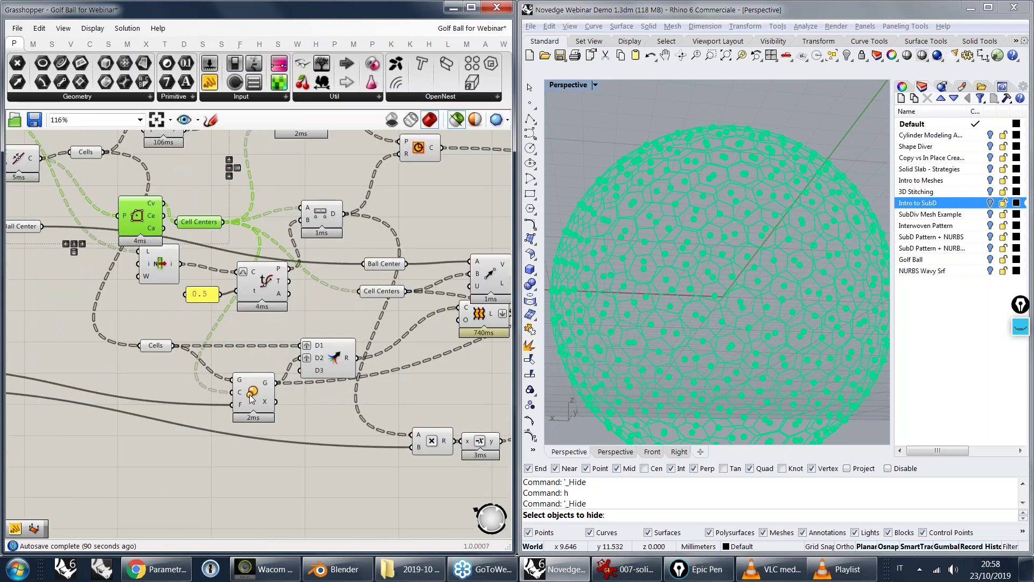
pyautogui.keyDown('shift'); pyautogui.click(249, 394); pyautogui.keyUp('shift')
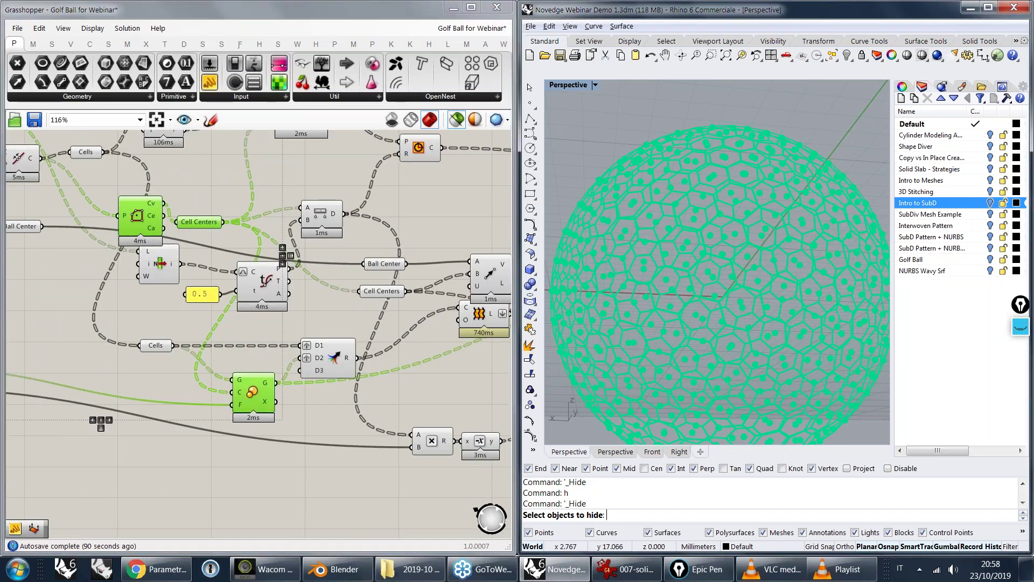
pyautogui.scroll(8, 754, 130)
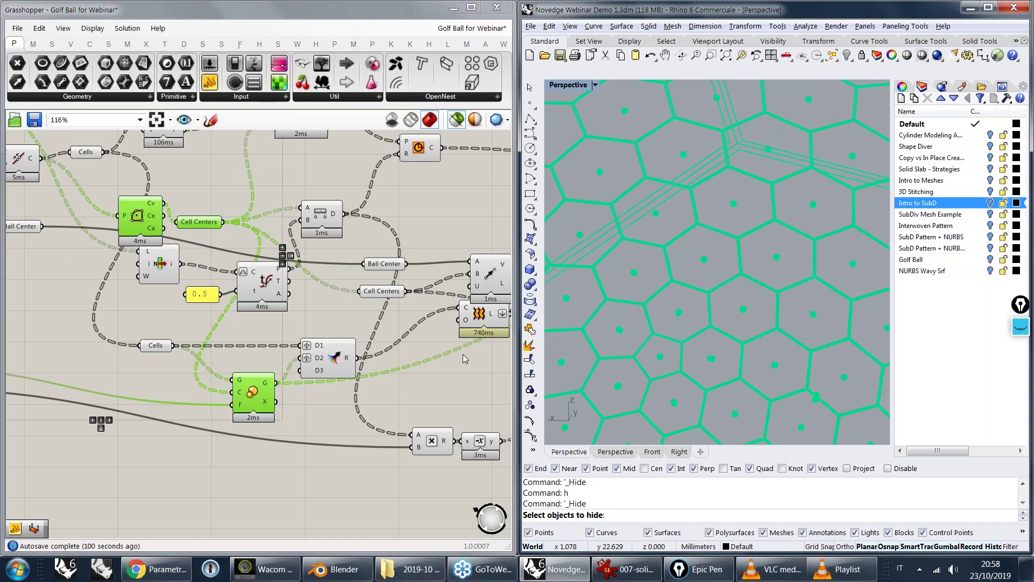
# - Add the Loft component to the preview and inspect the strips between the original and scaled cells
pyautogui.moveTo(465, 358); pyautogui.dragTo(364, 393, button='right')
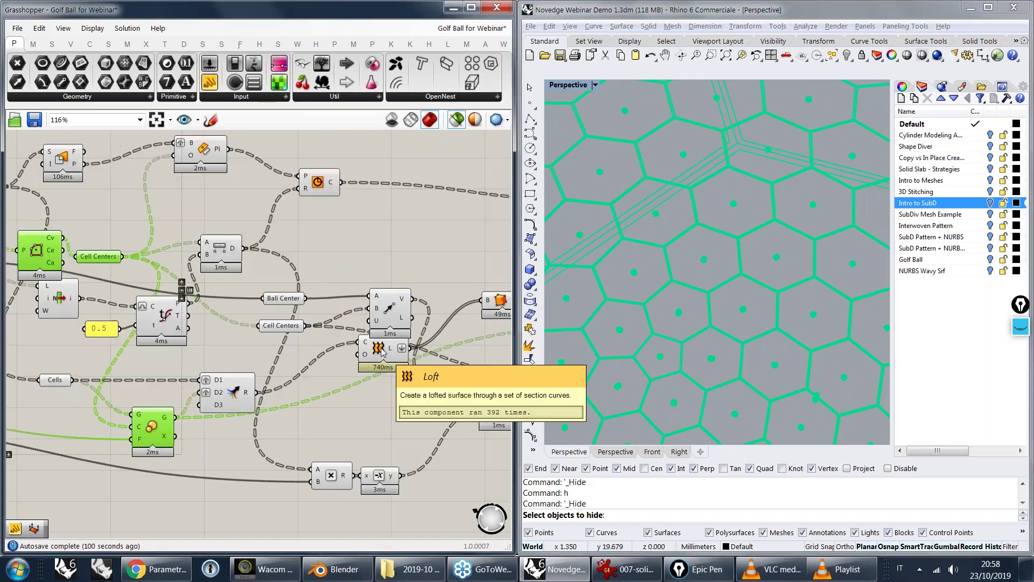
pyautogui.click(381, 351)
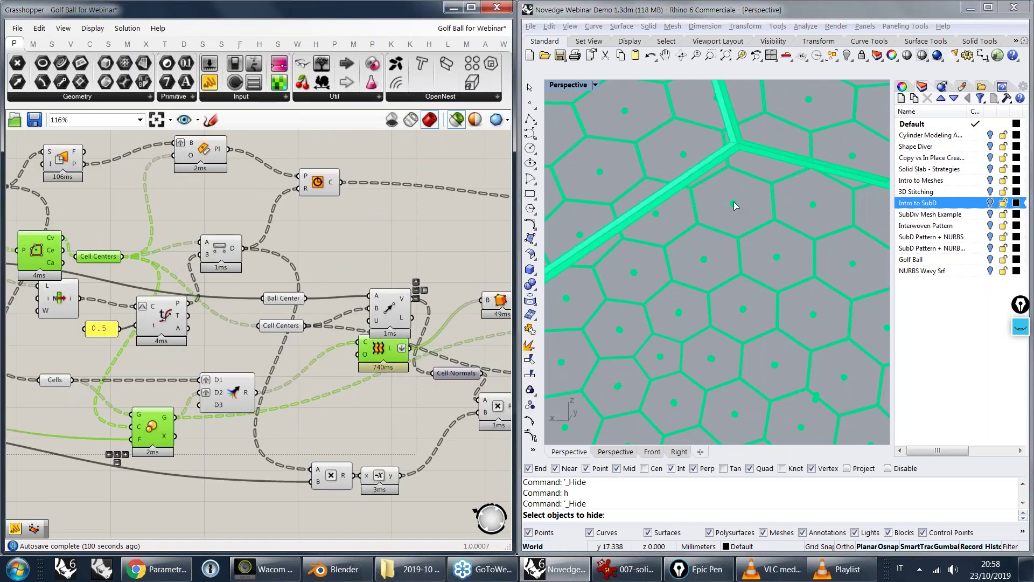
pyautogui.scroll(-3, 703, 206)
pyautogui.scroll(3, 702, 206)
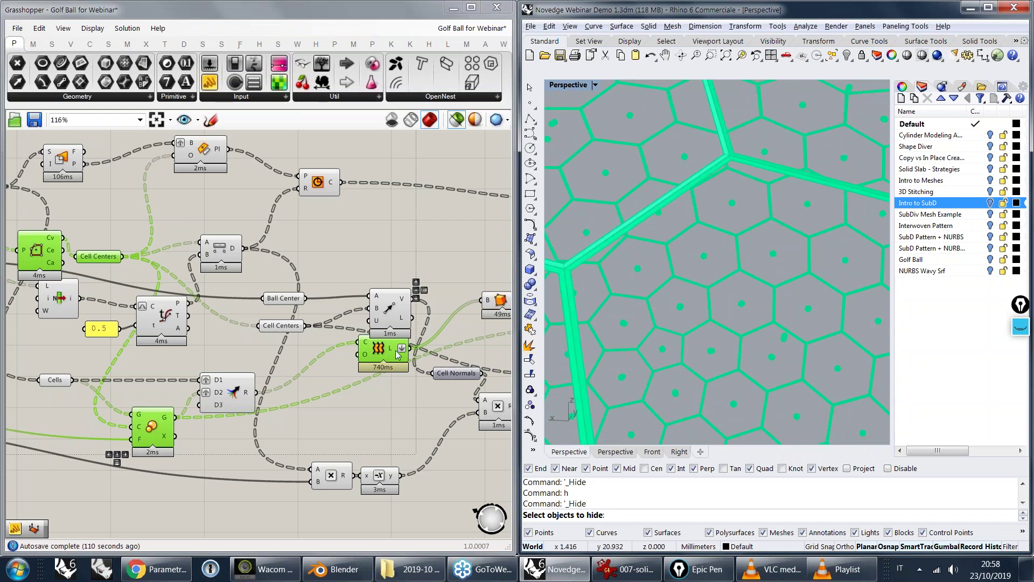
# - Preview the mesh conversion component fed by the Loft
pyautogui.moveTo(508, 294); pyautogui.dragTo(294, 323, button='right')
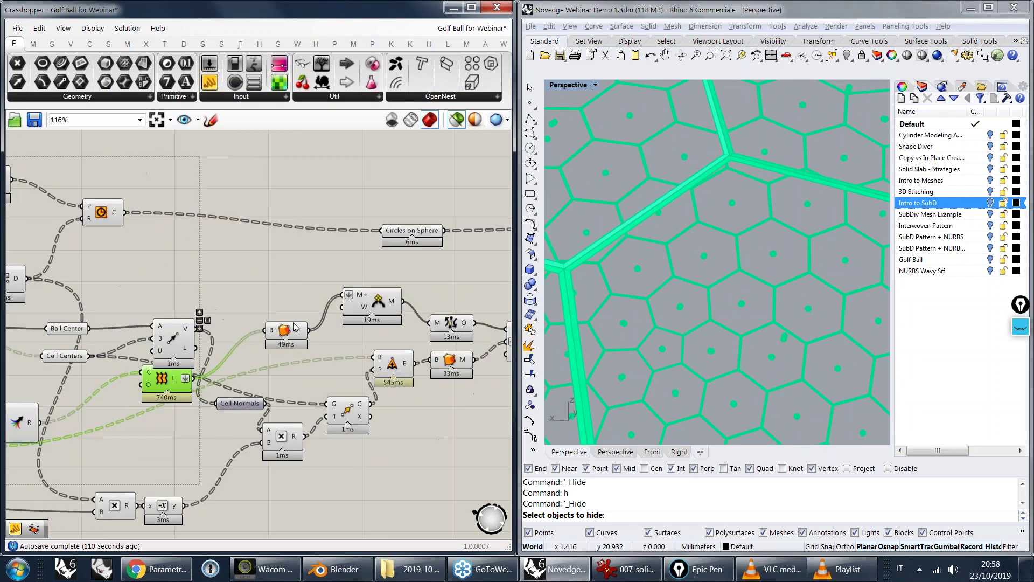
pyautogui.click(294, 323)
pyautogui.moveTo(316, 366); pyautogui.dragTo(330, 303, button='right')
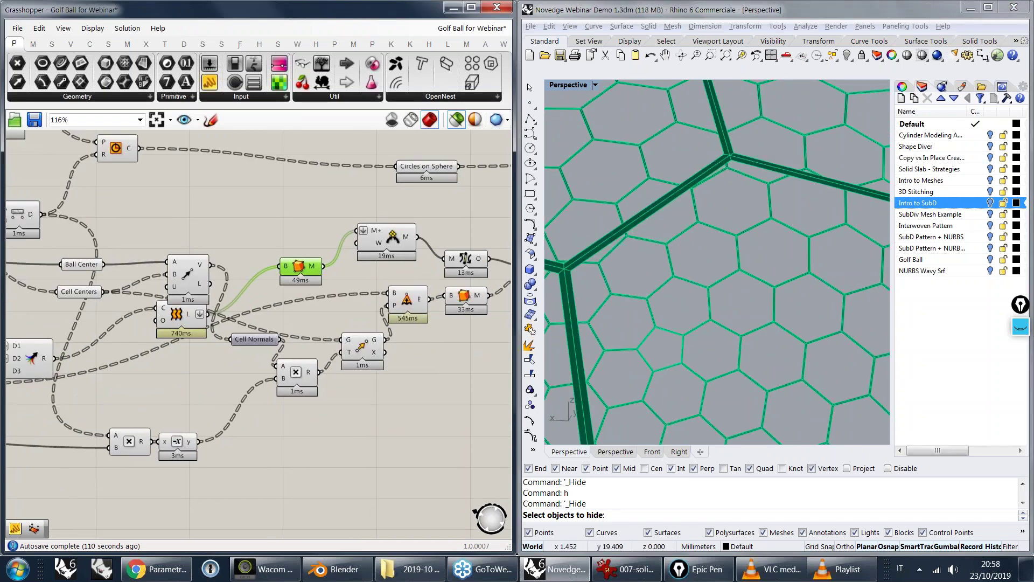
# - Preview the Extrude Point component fed by the scaled cells and examine its faceted pyramids over the ball
pyautogui.click(409, 300)
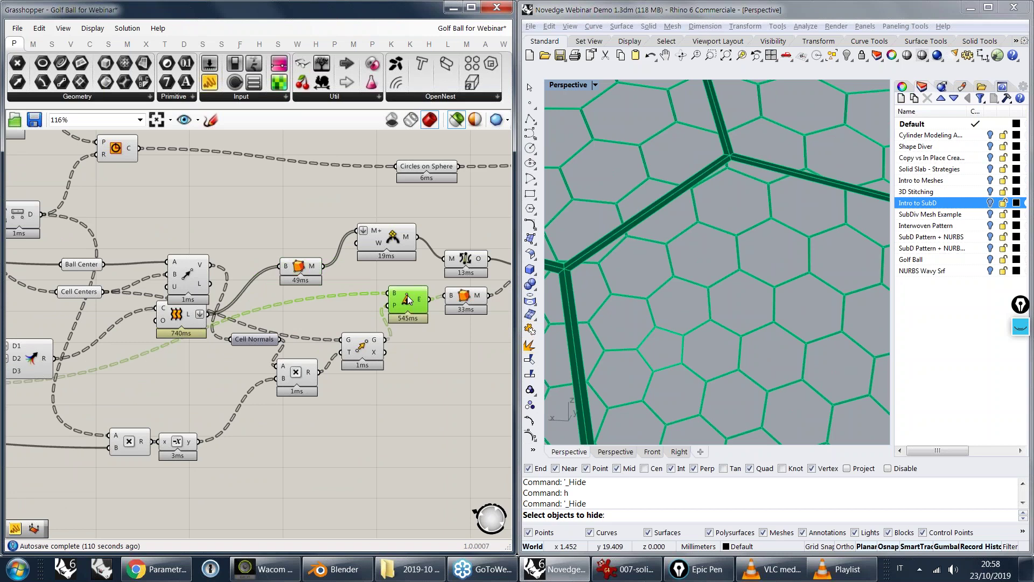
pyautogui.moveTo(408, 300); pyautogui.dragTo(404, 301)
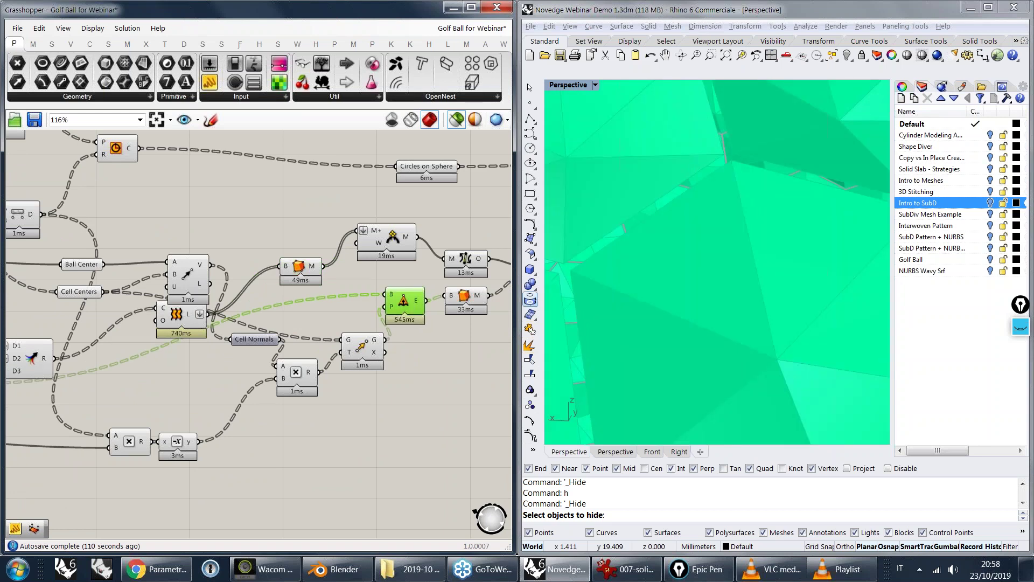
pyautogui.scroll(-5, 717, 262)
pyautogui.moveTo(764, 151); pyautogui.dragTo(763, 186, button='right')
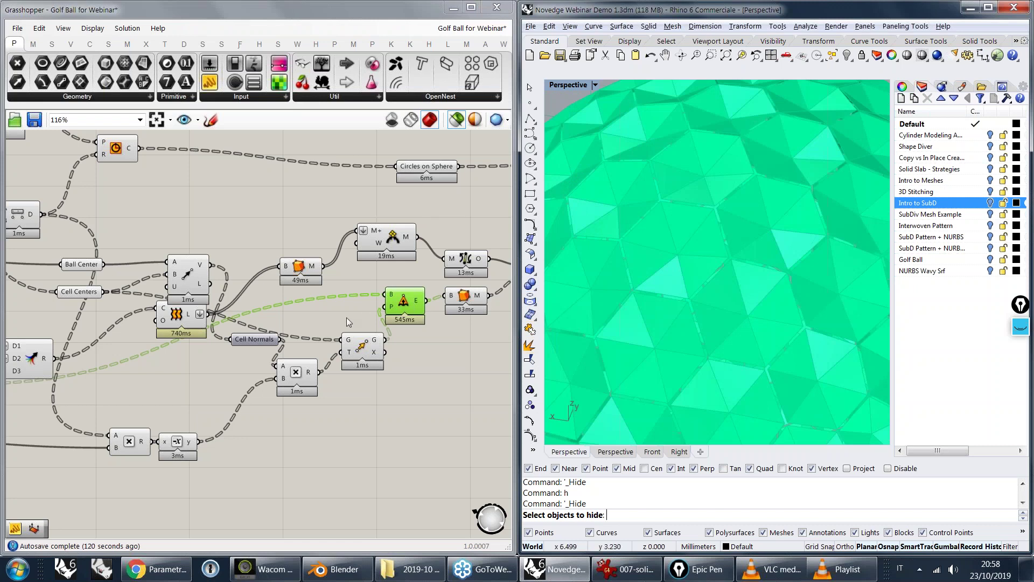
pyautogui.moveTo(347, 317); pyautogui.dragTo(239, 366, button='right')
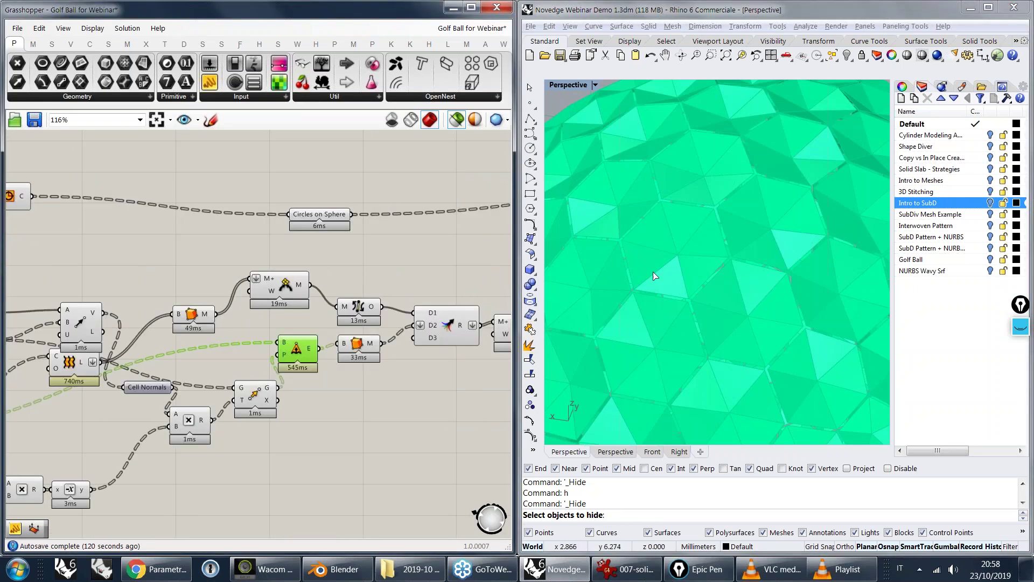
# - Preview the mesh conversion of the extruded cells and the mesh joining component that combines both mesh branches
pyautogui.click(358, 344)
pyautogui.moveTo(471, 330)
pyautogui.mouseDown(button='right')
pyautogui.moveTo(384, 342)
pyautogui.moveTo(363, 359)
pyautogui.moveTo(228, 374)
pyautogui.mouseUp(button='right')
pyautogui.click(433, 338)
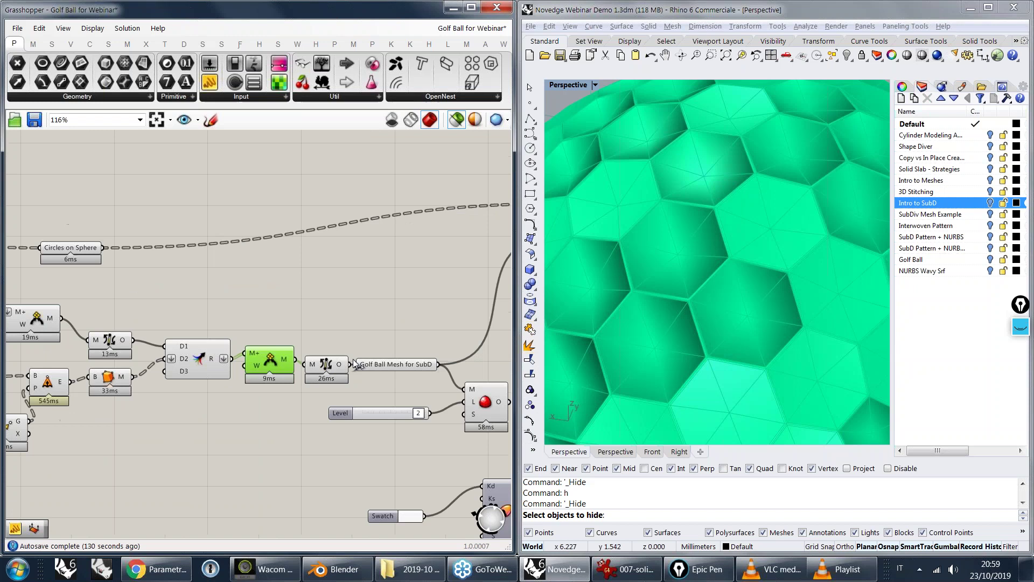
# - Preview Golf Ball Mesh for SubD and inspect the coarse mesh up close and from farther away
pyautogui.click(387, 362)
pyautogui.moveTo(397, 364); pyautogui.dragTo(275, 360, button='right')
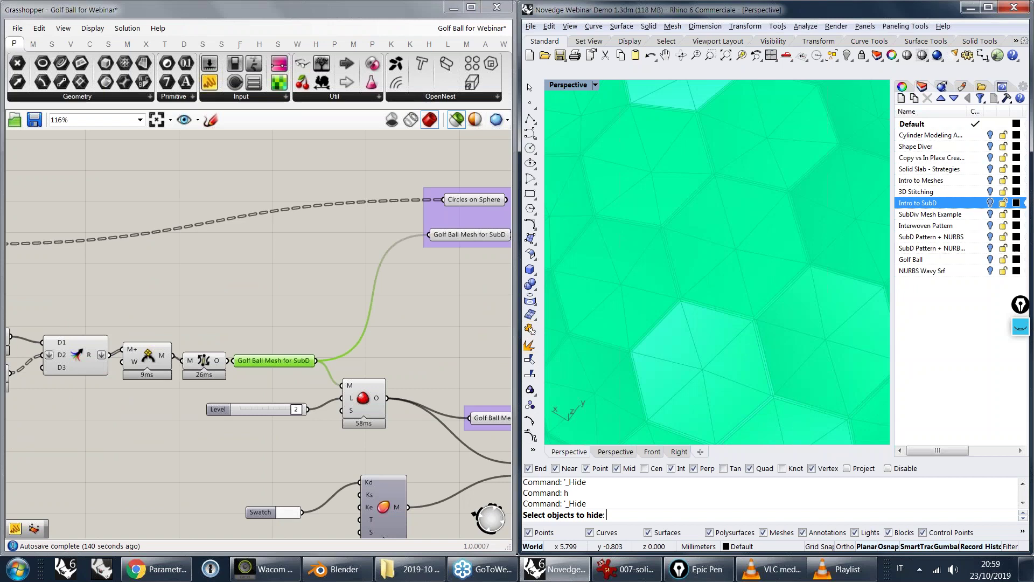
pyautogui.moveTo(731, 227)
pyautogui.mouseDown(button='right')
pyautogui.moveTo(702, 212)
pyautogui.moveTo(767, 240)
pyautogui.moveTo(742, 237)
pyautogui.mouseUp(button='right')
pyautogui.scroll(-4, 741, 237)
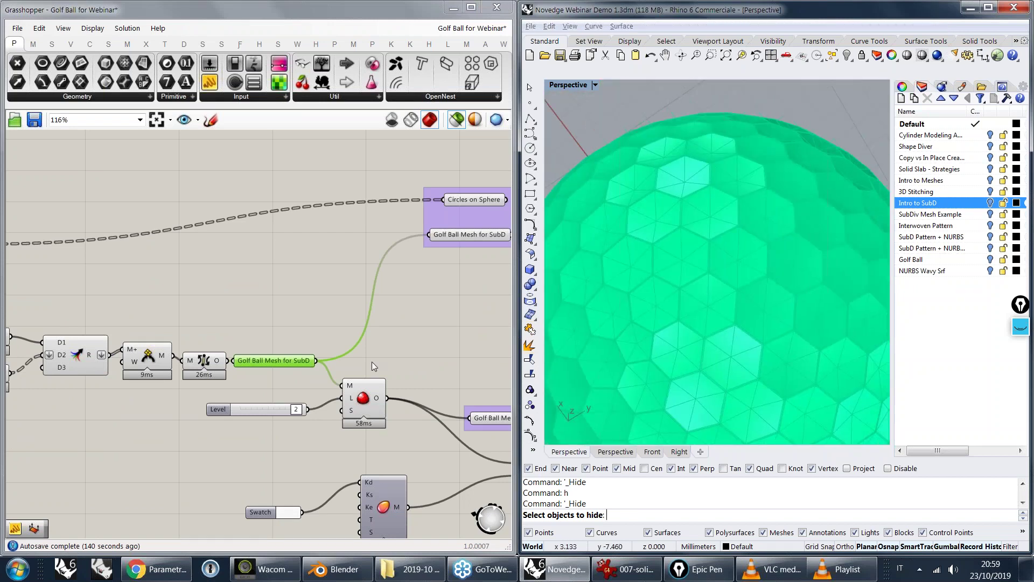
# - Compare the level 2 subdivision component's output with the Golf Ball Mesh for SubD, looking closely at the hexagonal faces
pyautogui.moveTo(421, 401); pyautogui.dragTo(330, 351, button='right')
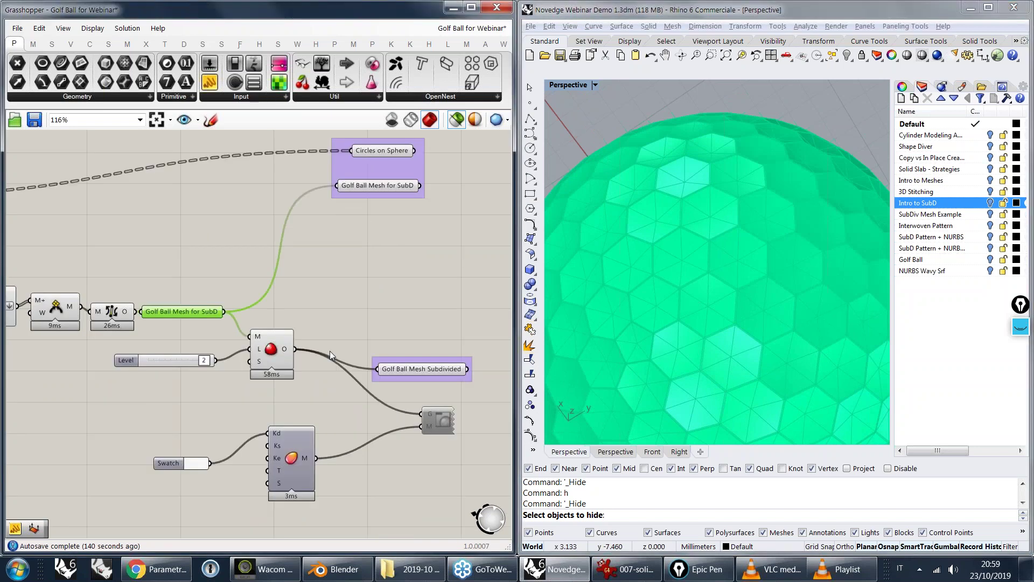
pyautogui.click(272, 344)
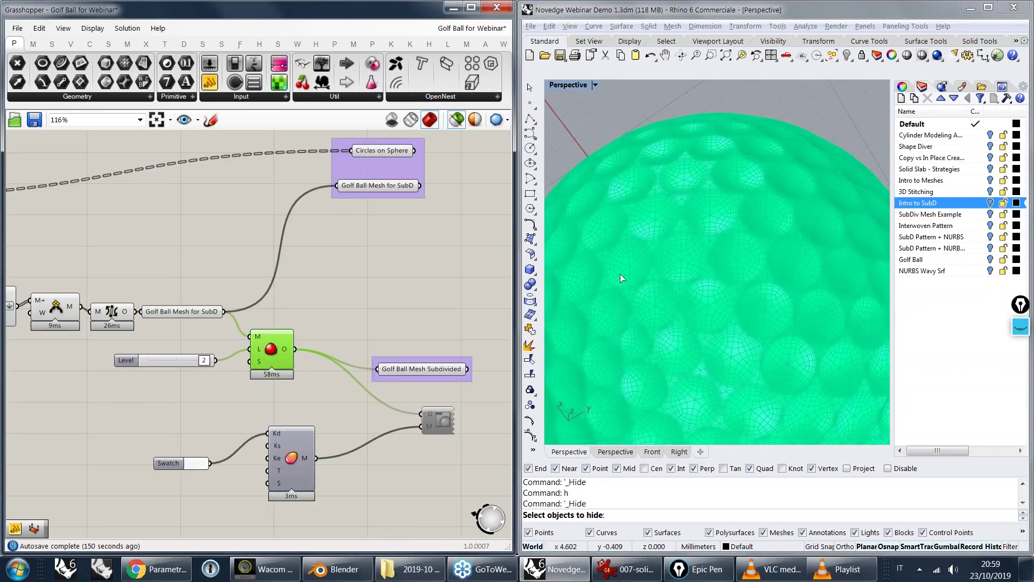
pyautogui.click(195, 308)
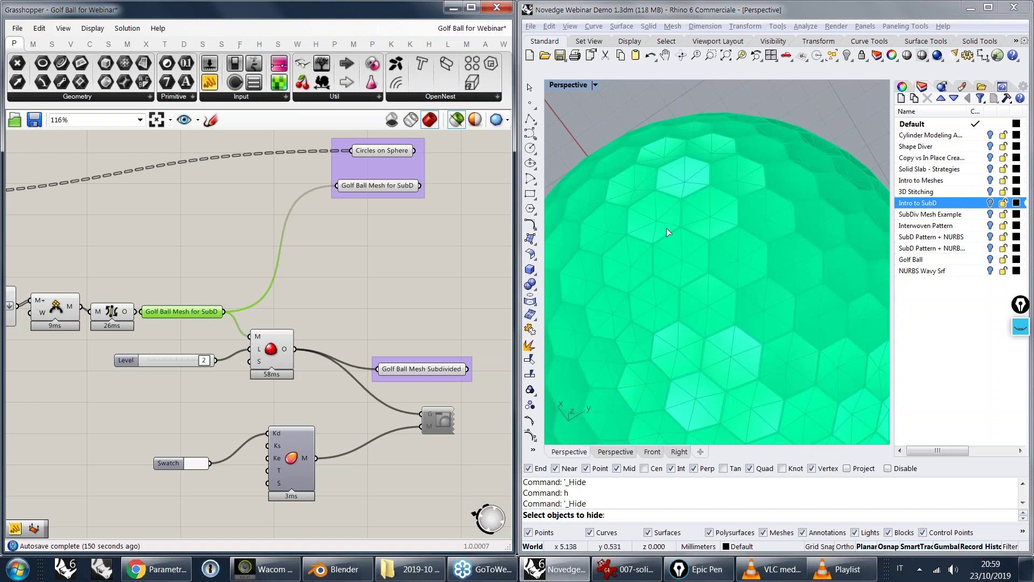
pyautogui.scroll(5, 666, 228)
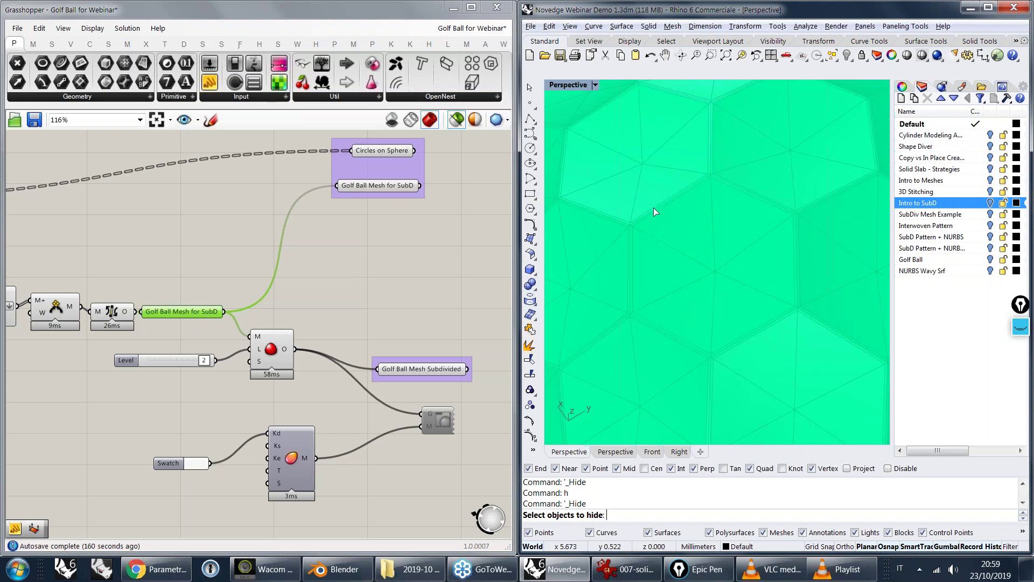
# - Preview Golf Ball Mesh Subdivided and examine the mesh flow between neighbouring dimples
pyautogui.click(448, 368)
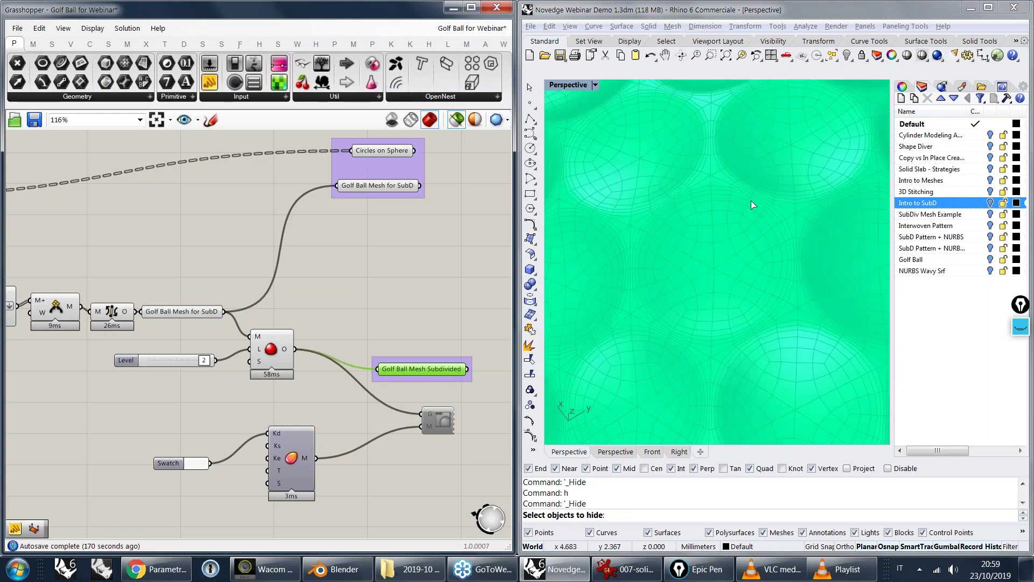
pyautogui.scroll(8, 750, 200)
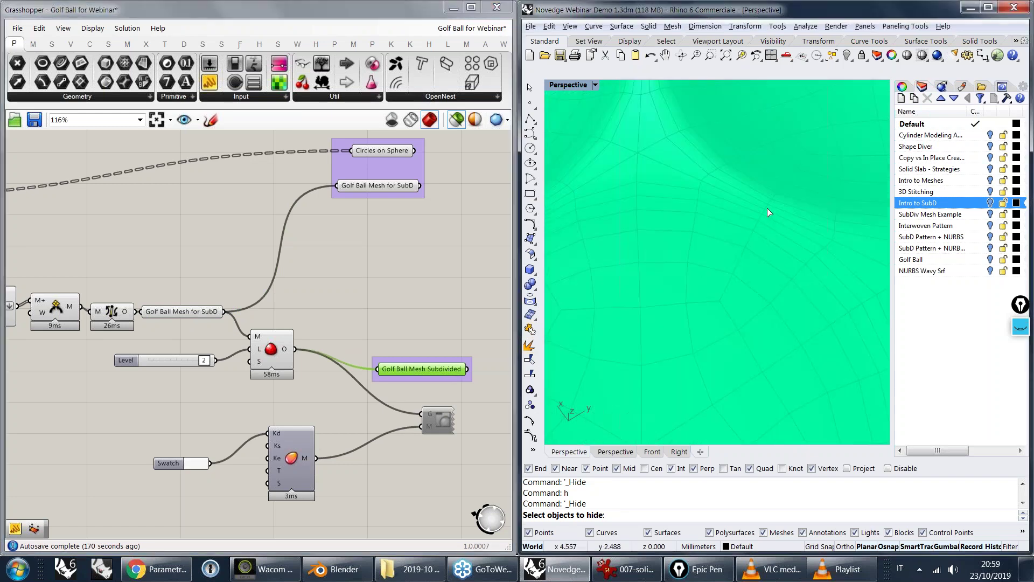
pyautogui.scroll(-10, 773, 206)
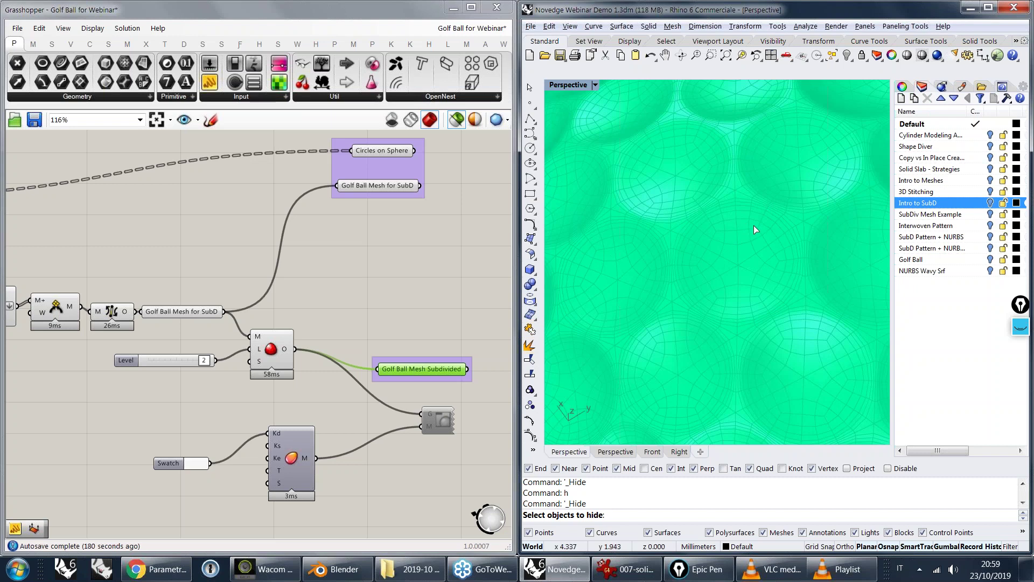
# - Enable the Custom Preview component, set the perspective view to Rendered mode, and frame the white golf ball
pyautogui.click(443, 420)
pyautogui.hotkey('ctrl', 'e')
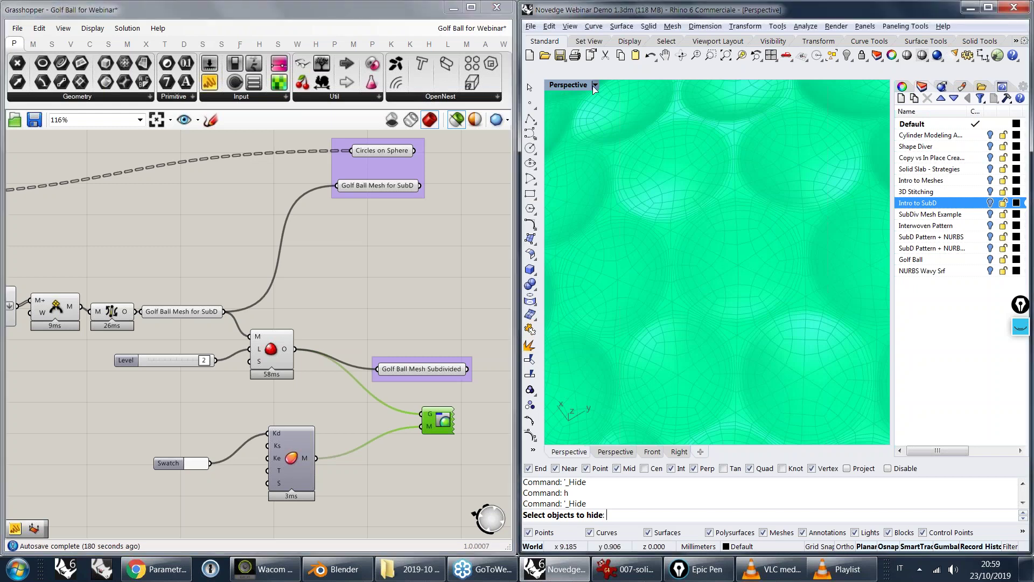
pyautogui.hotkey('ctrl', 'alt', 'r')
pyautogui.scroll(-15, 765, 208)
pyautogui.moveTo(731, 265); pyautogui.dragTo(731, 272, button='right')
pyautogui.scroll(-3, 755, 300)
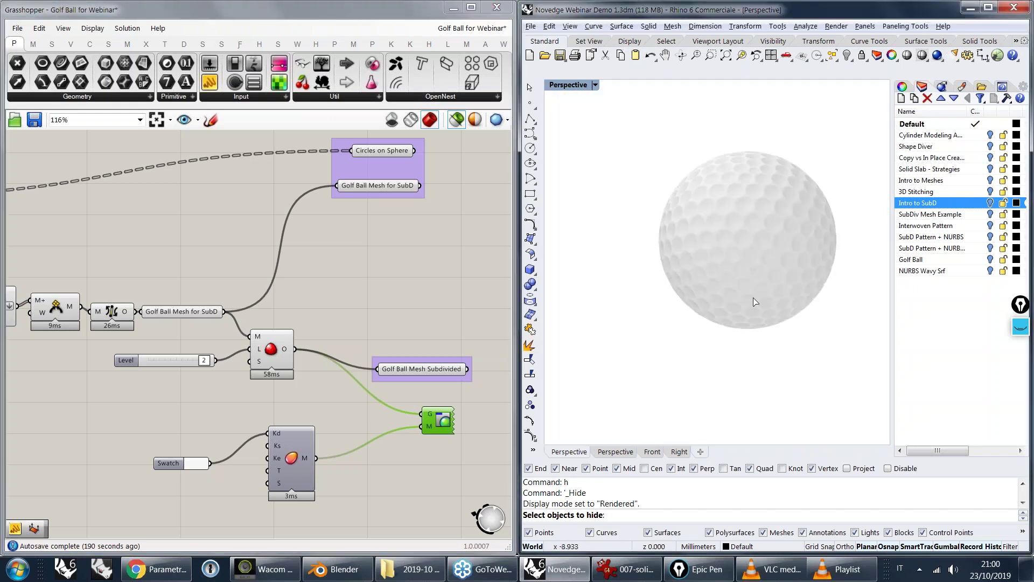
pyautogui.click(472, 291)
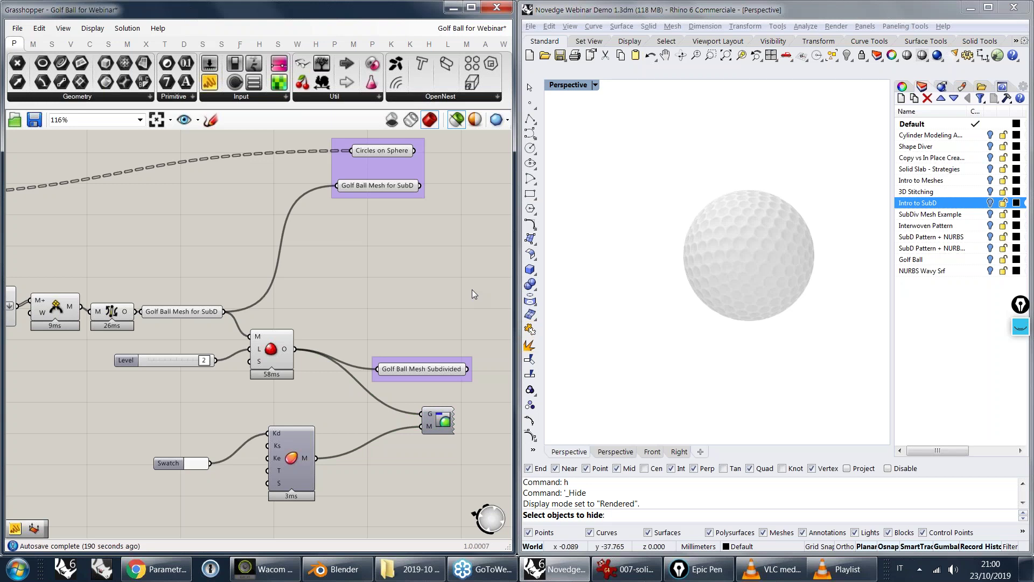
pyautogui.scroll(5, 729, 281)
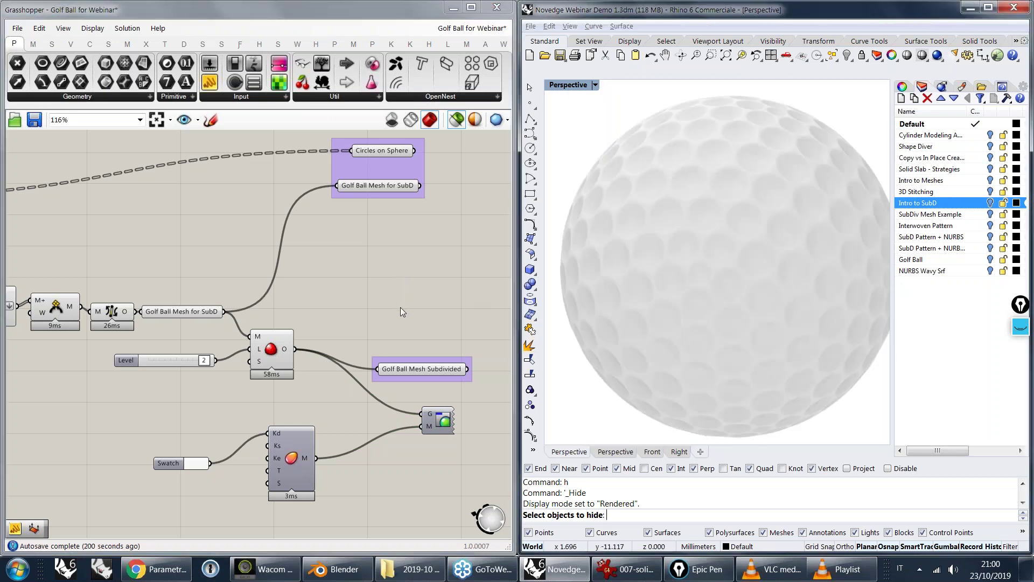
# - Switch to the SubD Pattern on Nurbs PolySrf for Webinar definition and select the component at its far end
pyautogui.scroll(-5, 400, 307)
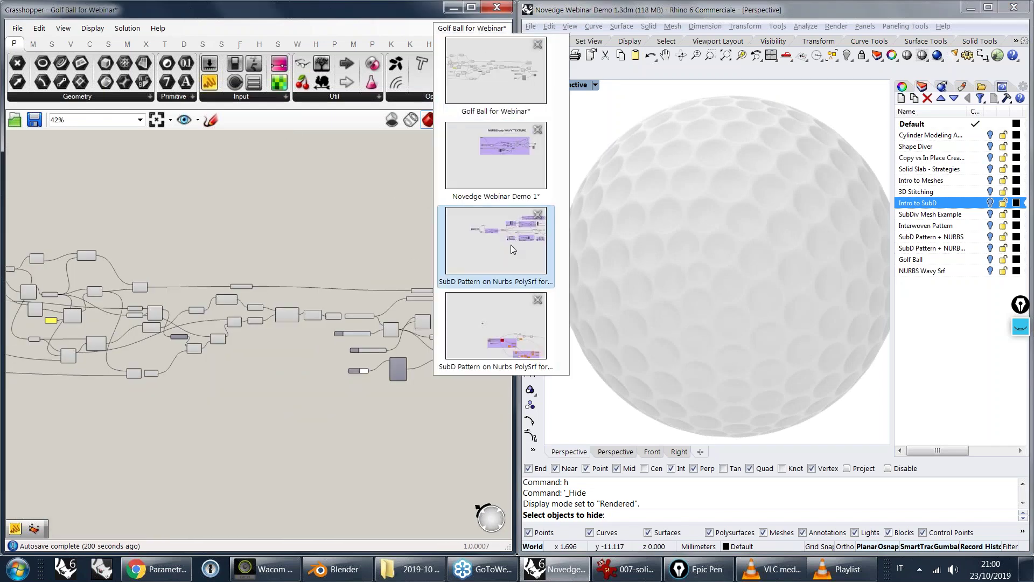
pyautogui.hotkey('ctrl', 'Tab')
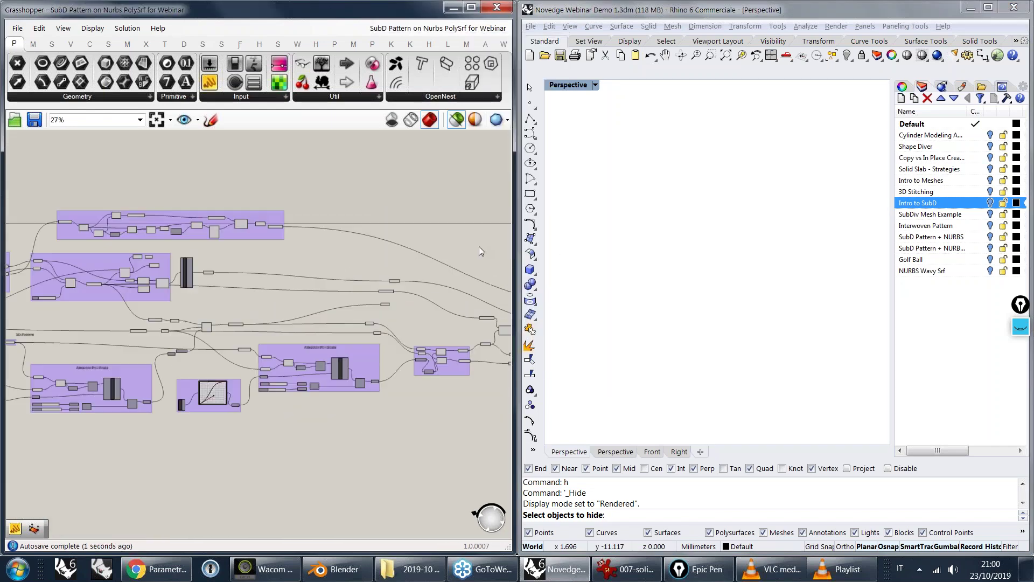
pyautogui.moveTo(434, 274); pyautogui.dragTo(215, 261, button='right')
pyautogui.moveTo(423, 273); pyautogui.dragTo(404, 314)
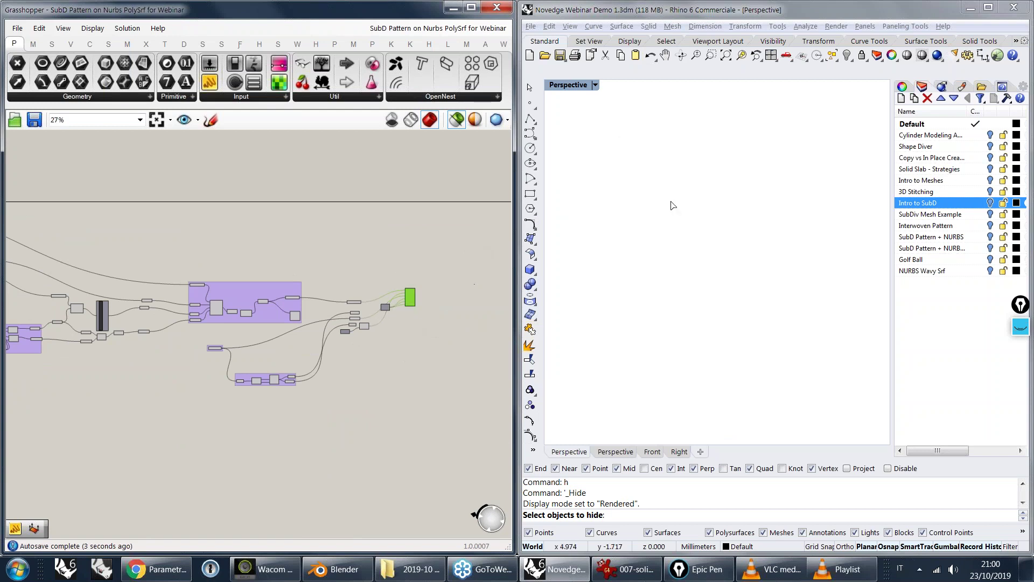
pyautogui.scroll(3, 385, 295)
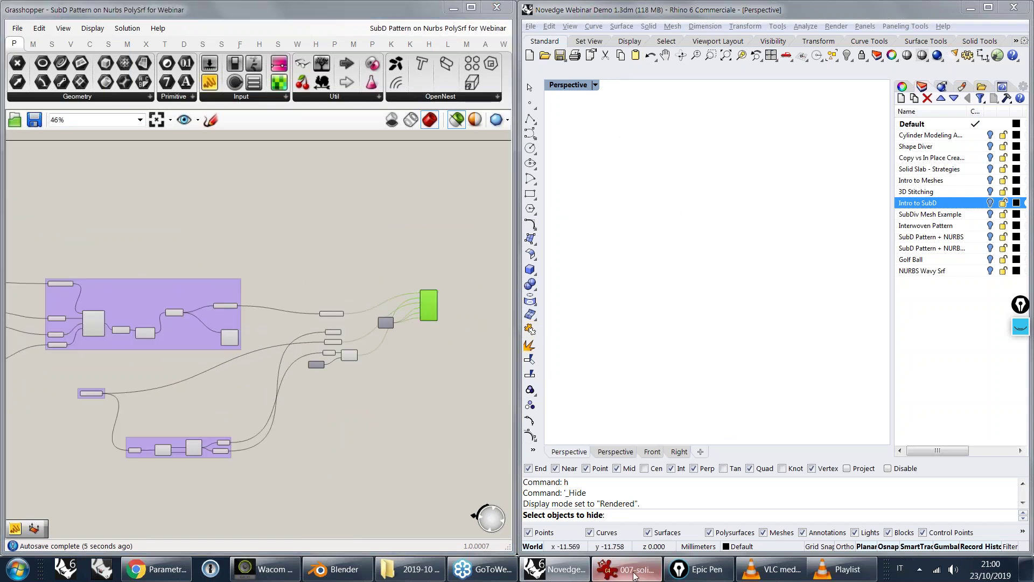
# - Switch to IrfanView and show the image 030-Realistic-3D-Stitching-made-with-Rhino-and-Grasshopper.jpg
pyautogui.click(634, 575)
pyautogui.press('End')
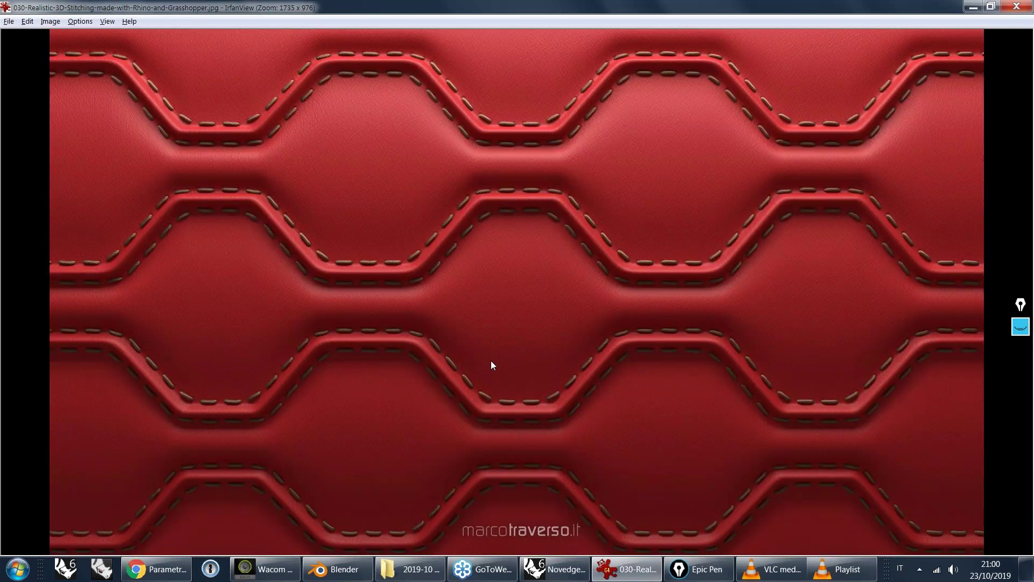
# - Show the first slide, 002-Intro.jpg, and enlarge its perforated hexagon pattern
pyautogui.hotkey('alt', 'Tab')
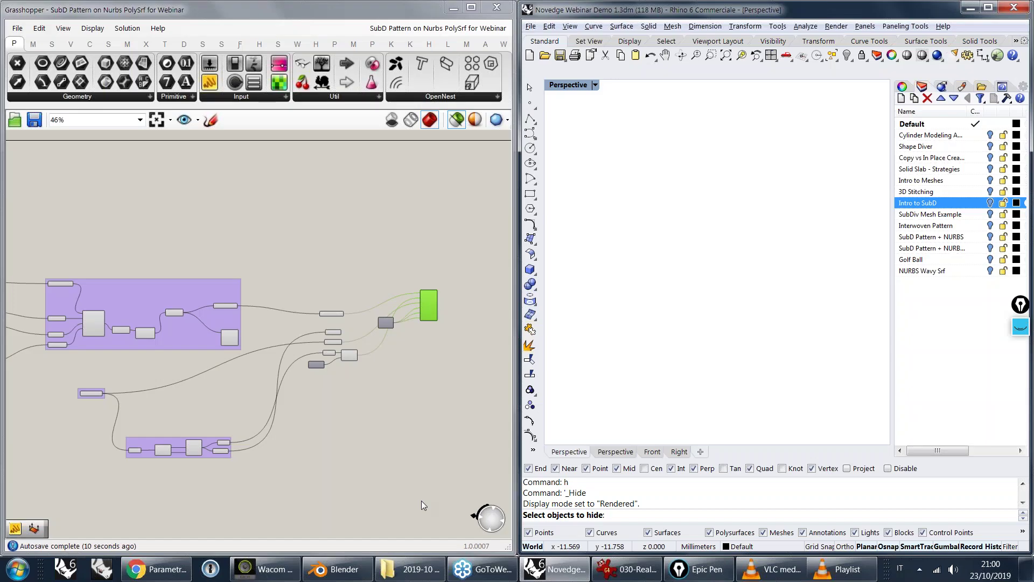
pyautogui.hotkey('alt', 'Tab')
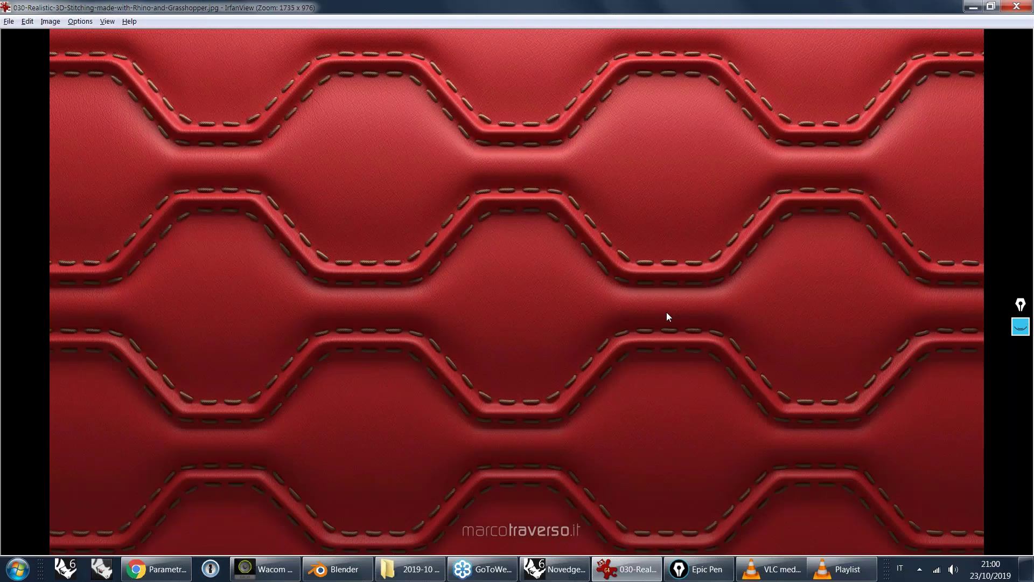
pyautogui.press('Home')
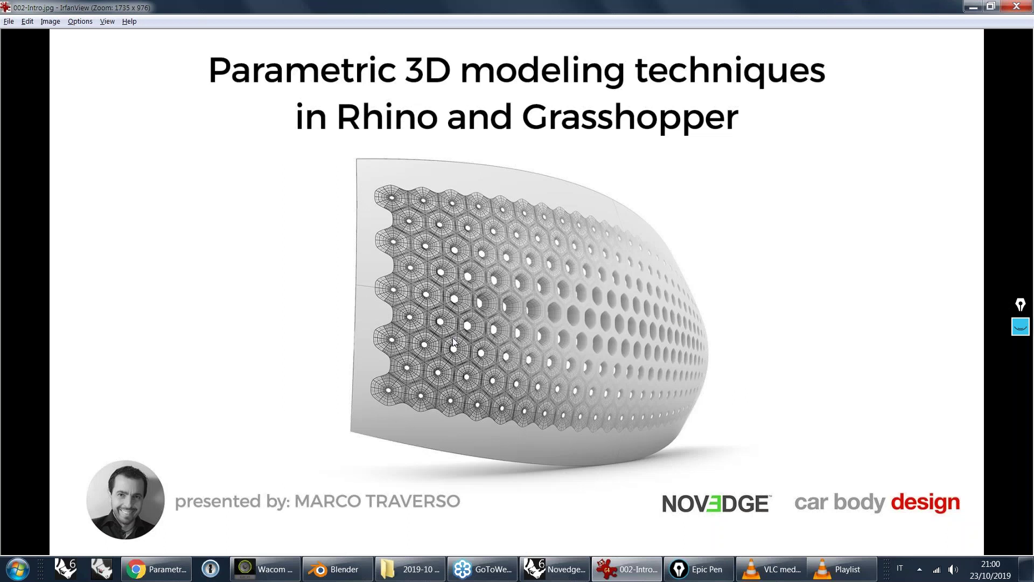
pyautogui.keyDown('ctrl'); pyautogui.scroll(6, 452, 337); pyautogui.keyUp('ctrl')
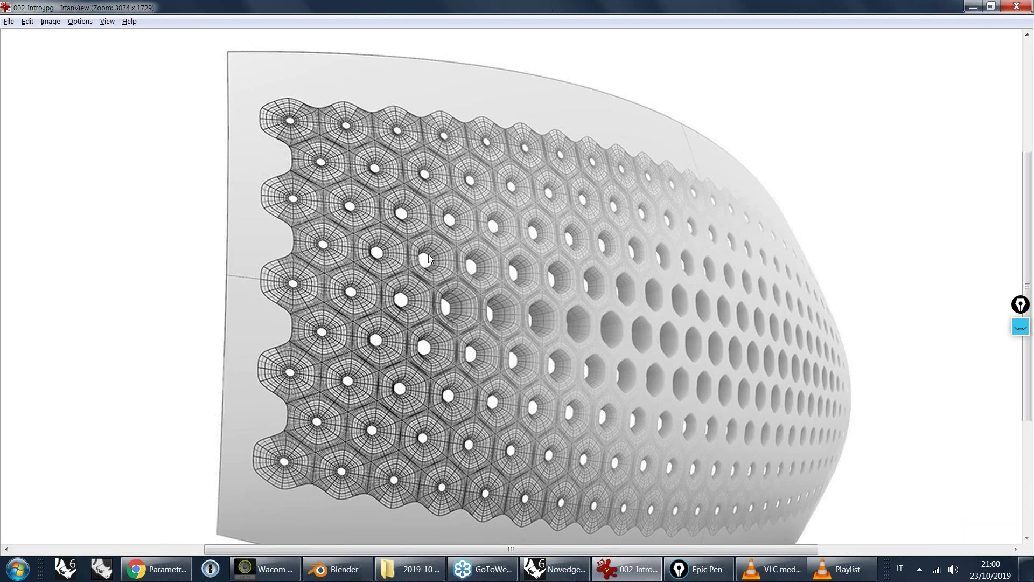
# - Annotate the slide in pink, tracing the surface's outer edges and the scalloped border of the hexagon pattern
pyautogui.hotkey('ctrl', 'shift', '1')
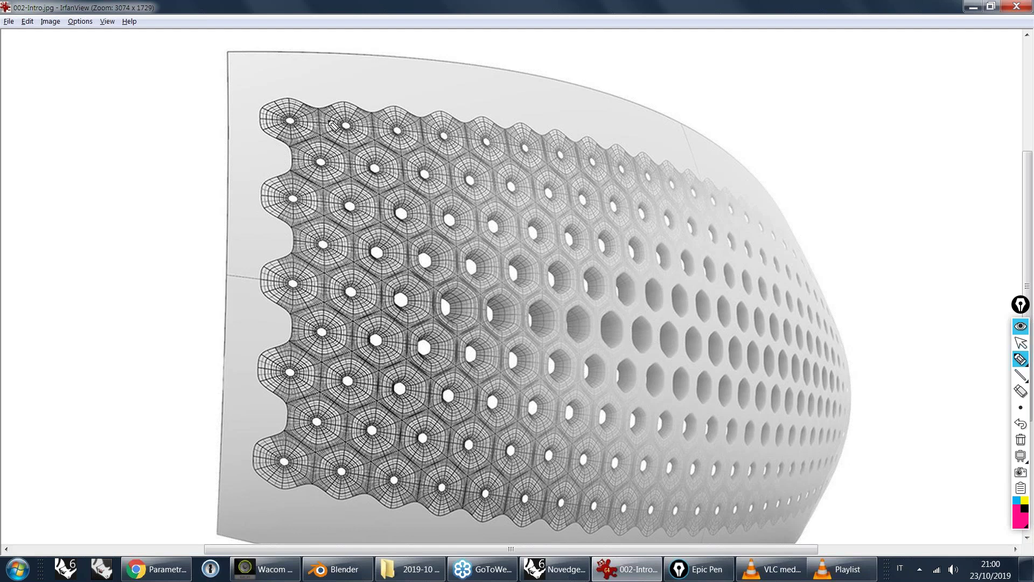
pyautogui.click(261, 105)
pyautogui.moveTo(261, 105); pyautogui.dragTo(332, 102)
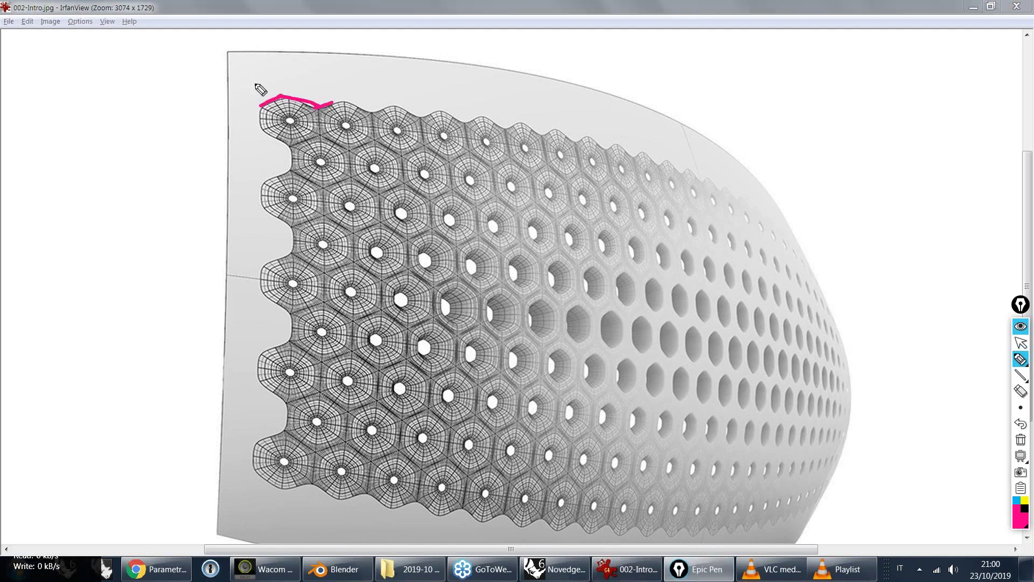
pyautogui.moveTo(239, 163)
pyautogui.mouseDown()
pyautogui.moveTo(226, 50)
pyautogui.moveTo(370, 52)
pyautogui.mouseUp()
pyautogui.moveTo(672, 121); pyautogui.dragTo(680, 163)
pyautogui.moveTo(712, 139); pyautogui.dragTo(725, 180)
pyautogui.moveTo(672, 122); pyautogui.dragTo(715, 142)
pyautogui.moveTo(342, 52)
pyautogui.mouseDown()
pyautogui.moveTo(480, 59)
pyautogui.moveTo(684, 108)
pyautogui.mouseUp()
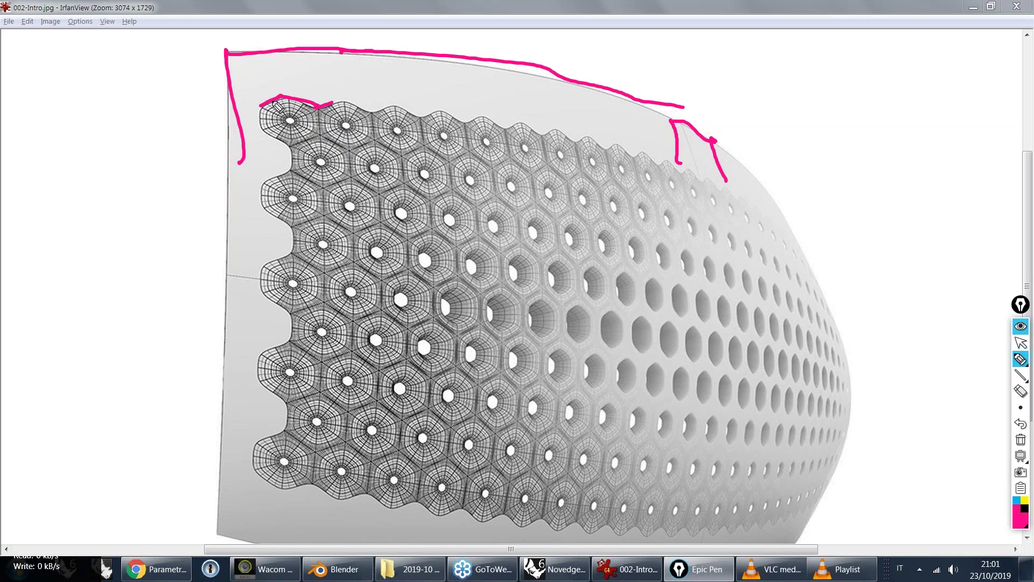
pyautogui.moveTo(260, 107)
pyautogui.mouseDown()
pyautogui.moveTo(289, 161)
pyautogui.moveTo(266, 186)
pyautogui.moveTo(293, 260)
pyautogui.mouseUp()
pyautogui.moveTo(303, 196)
pyautogui.mouseDown()
pyautogui.moveTo(318, 193)
pyautogui.moveTo(319, 206)
pyautogui.mouseUp()
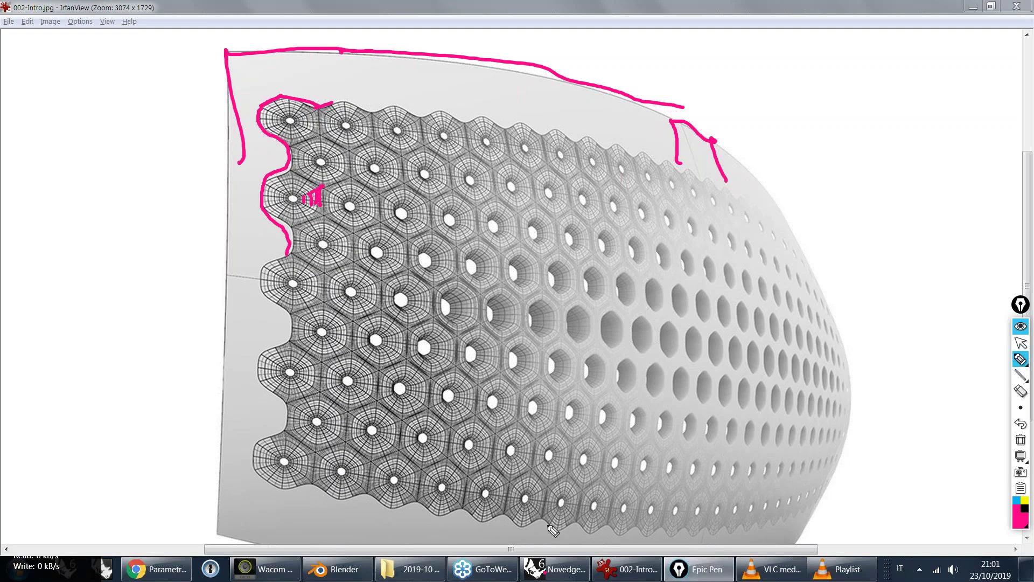
pyautogui.hotkey('ctrl', 'shift', '1')
# - Switch to Rhino, turn on the second SubD Pattern + NURBS layer, and set the perspective view to Shaded mode
pyautogui.hotkey('alt', 'Tab')
pyautogui.click(990, 247)
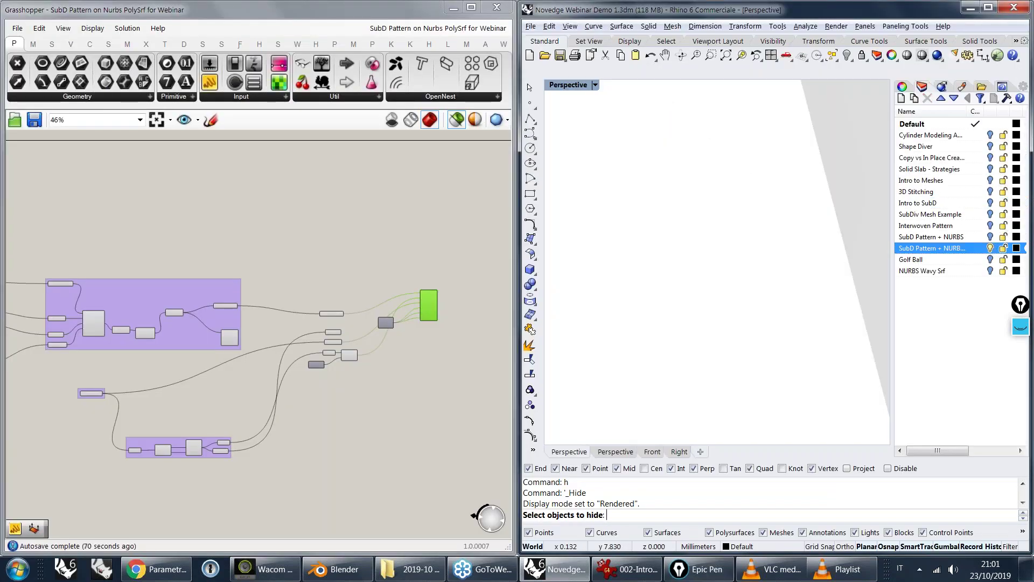
pyautogui.scroll(-3, 781, 177)
pyautogui.keyDown('ctrl'); pyautogui.moveTo(780, 178); pyautogui.dragTo(782, 234, button='right'); pyautogui.keyUp('ctrl')
pyautogui.scroll(-6, 784, 233)
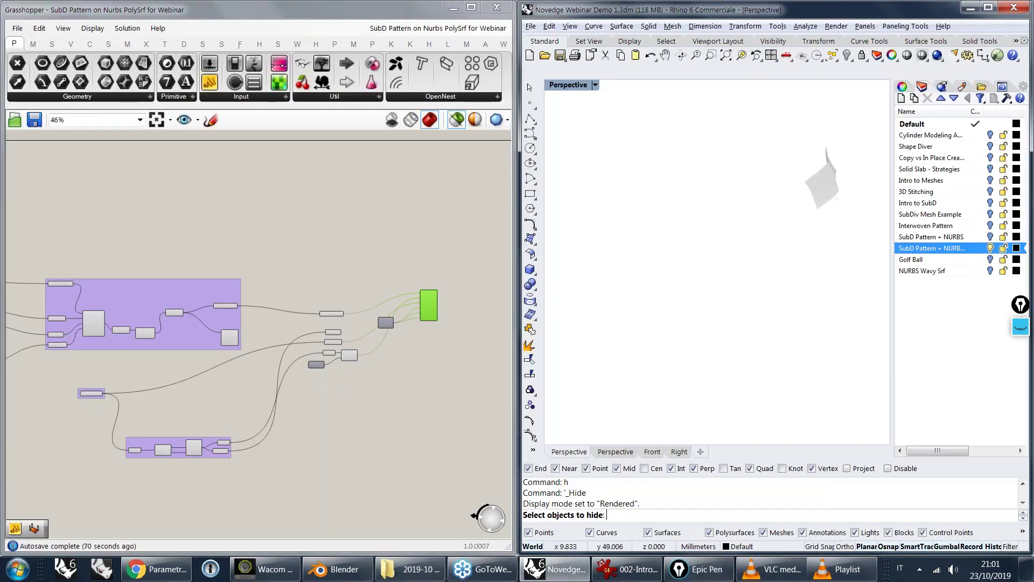
pyautogui.click(596, 85)
pyautogui.click(633, 40)
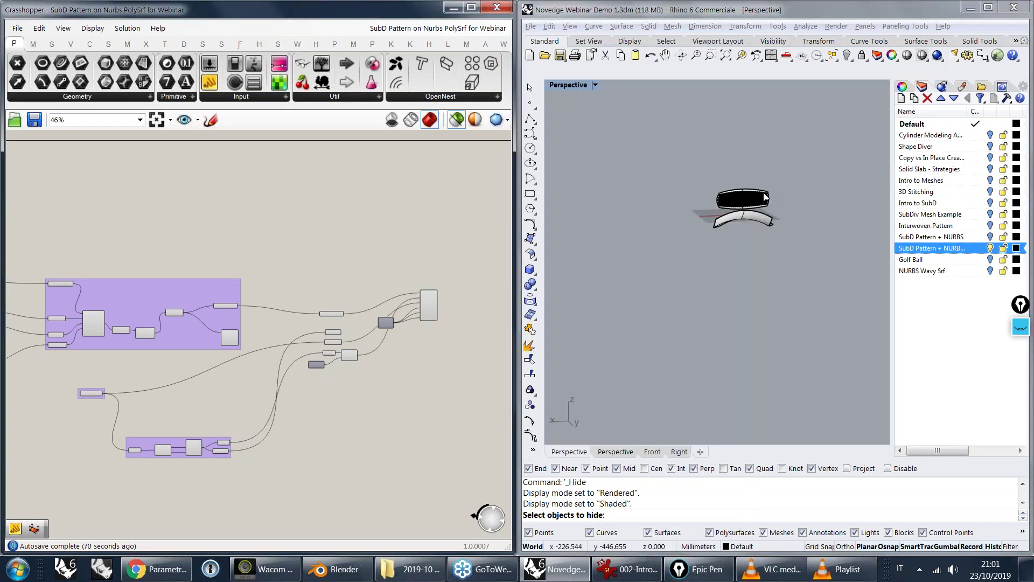
# - Cancel the pending Hide command and frame the hexagon-patterned polysurface with Zoom Selected, leaving it deselected
pyautogui.scroll(5, 765, 197)
pyautogui.scroll(5, 718, 189)
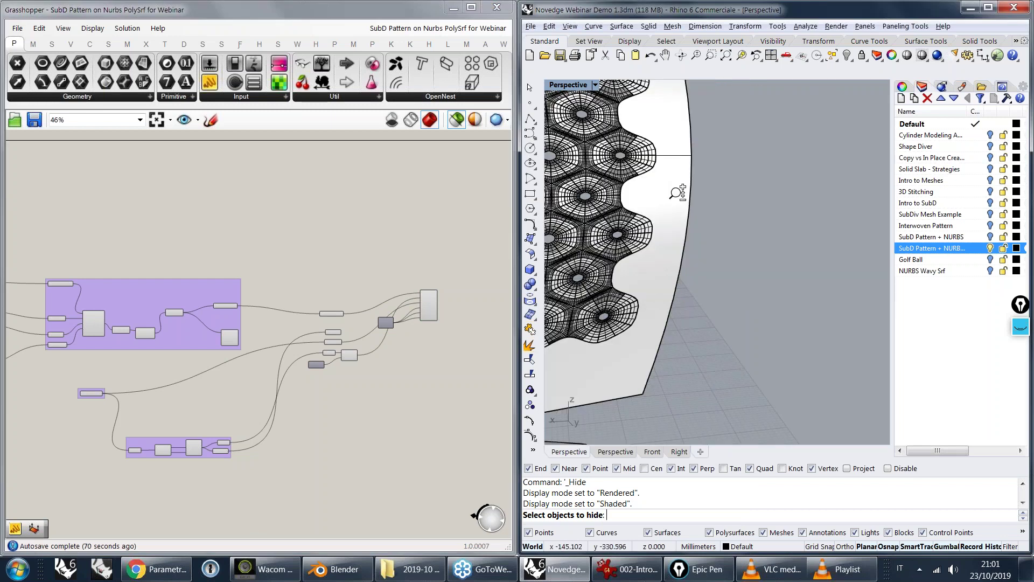
pyautogui.scroll(-2, 677, 193)
pyautogui.keyDown('shift'); pyautogui.moveTo(656, 171); pyautogui.dragTo(687, 201, button='right'); pyautogui.keyUp('shift')
pyautogui.press('Escape')
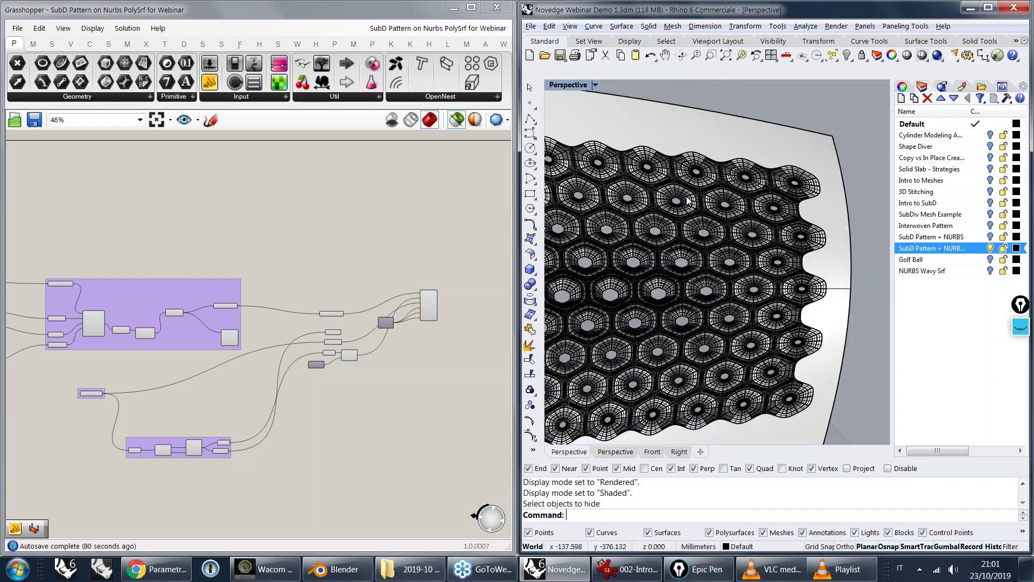
pyautogui.click(687, 201)
pyautogui.write('ZS')
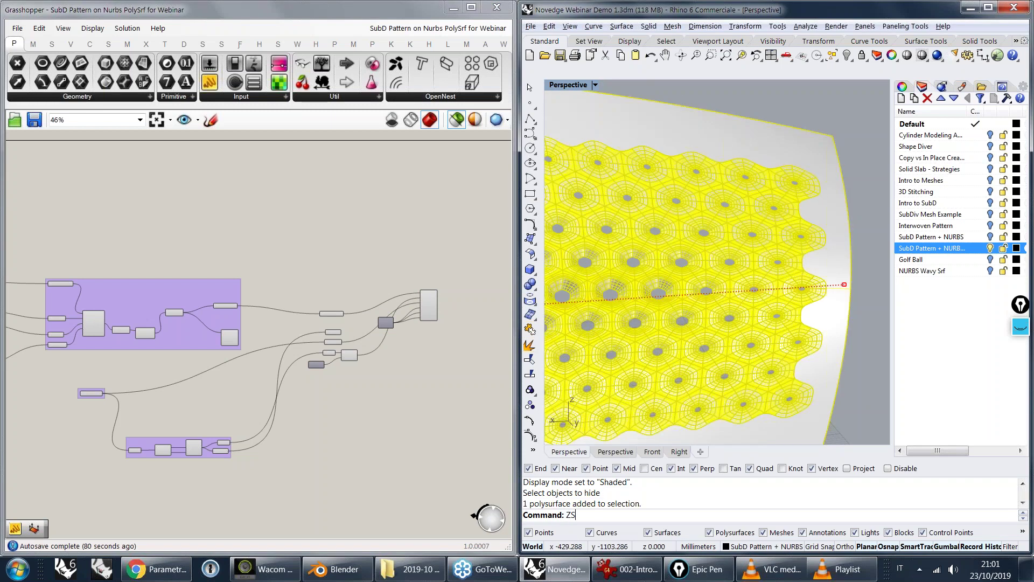
pyautogui.press('Return')
pyautogui.press('Escape')
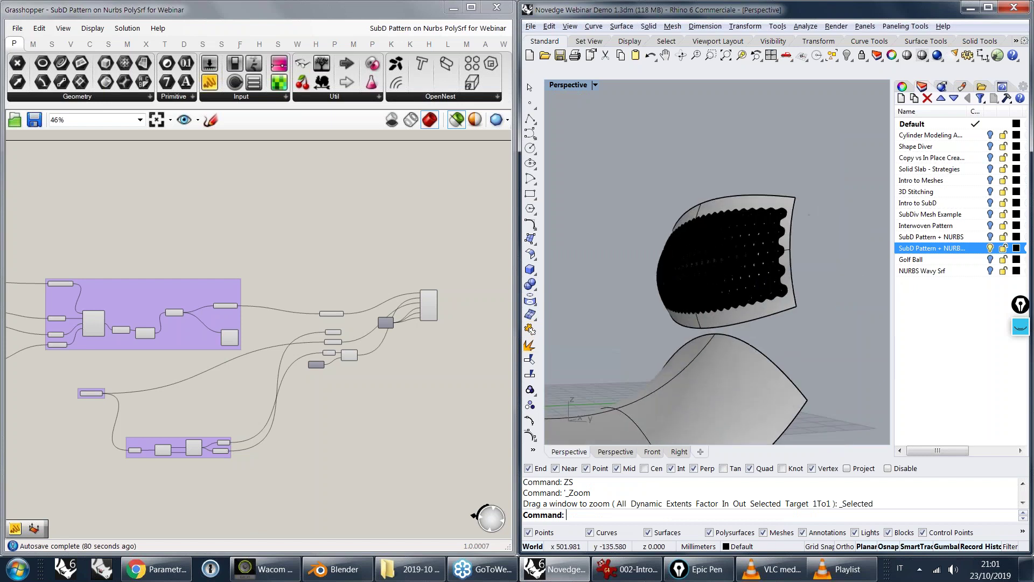
# - Examine the scalloped boundary between pattern and surface, selecting the polysurface to check that both are joined
pyautogui.scroll(3, 781, 194)
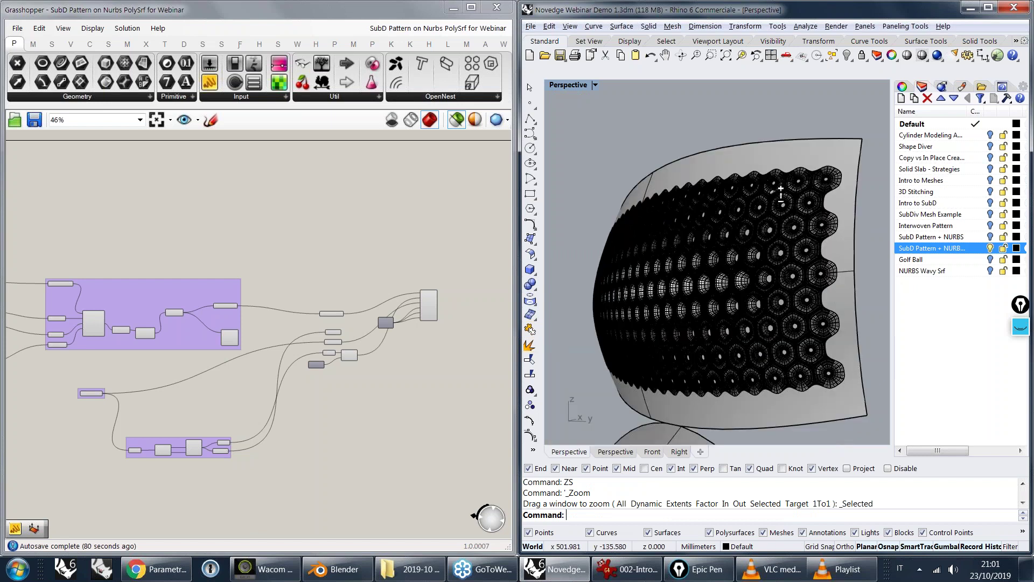
pyautogui.scroll(3, 781, 194)
pyautogui.scroll(-3, 792, 171)
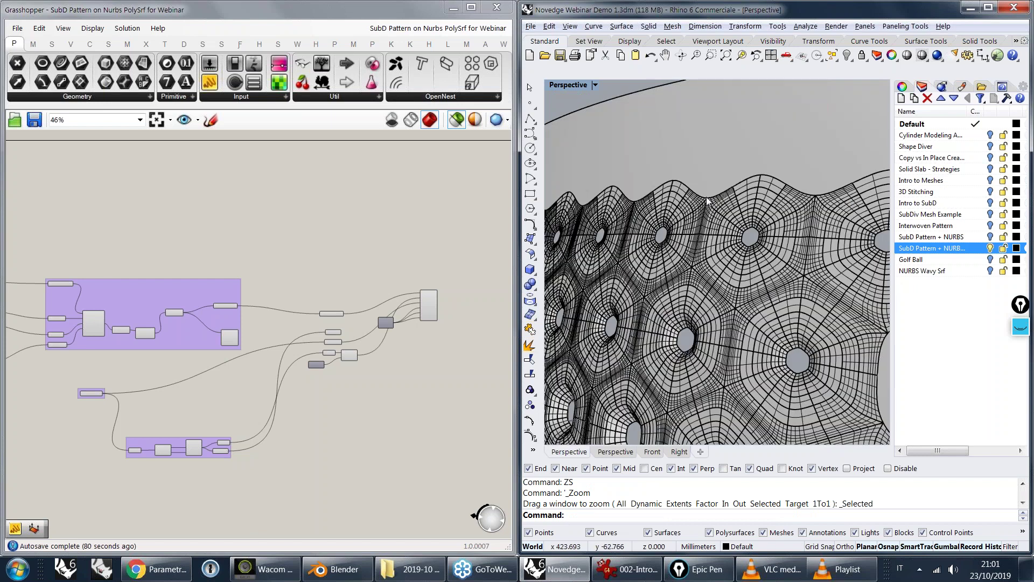
pyautogui.click(714, 160)
pyautogui.scroll(-5, 747, 158)
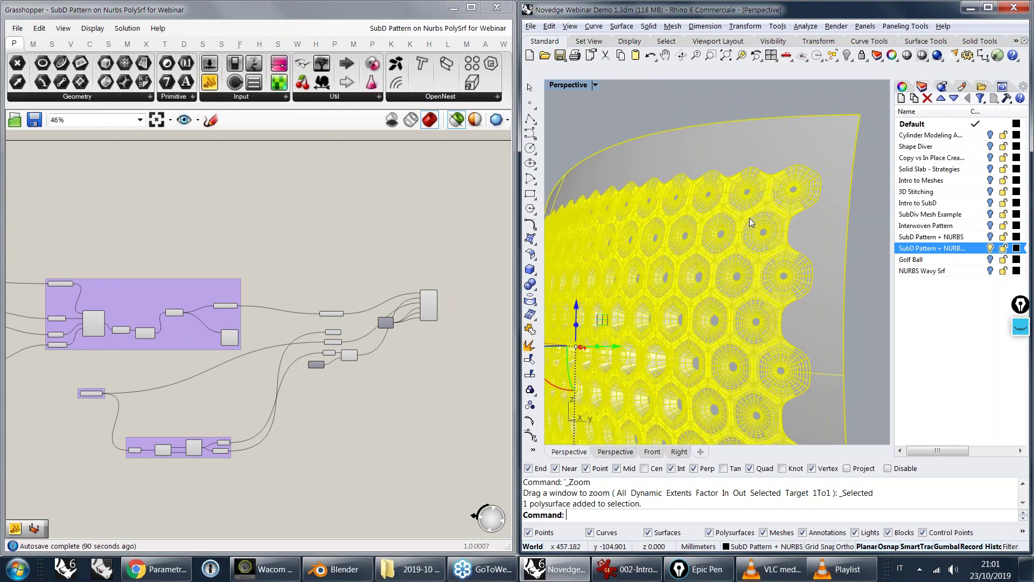
pyautogui.click(868, 157)
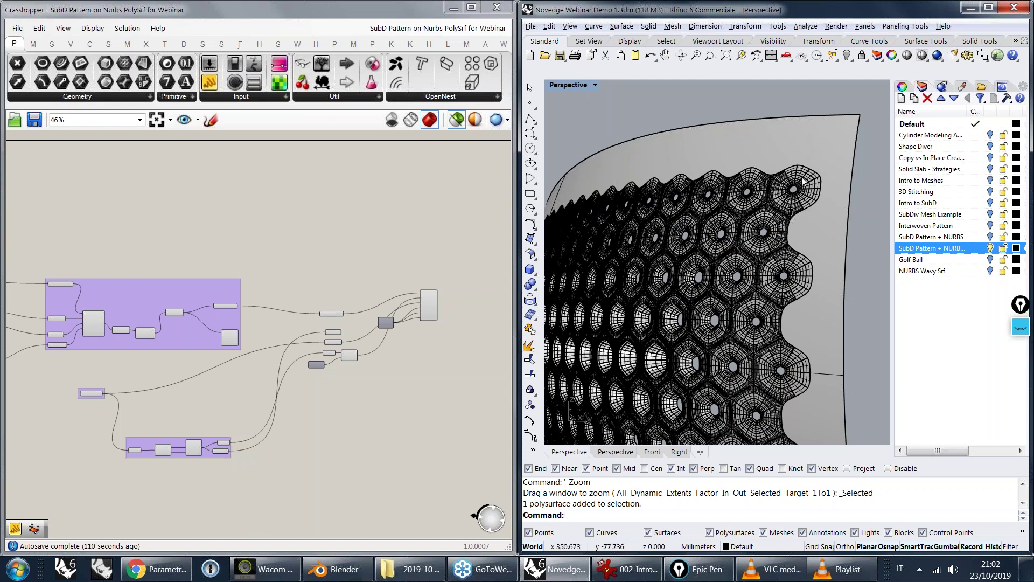
# - Examine the patch layout around the holes and along the scalloped pattern boundary at the polysurface's corner
pyautogui.scroll(2, 793, 175)
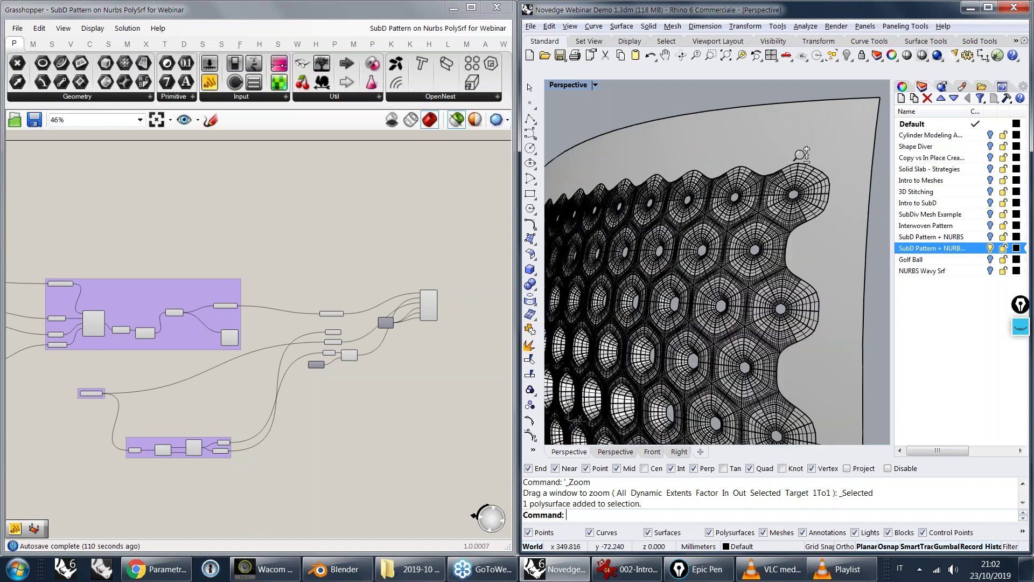
pyautogui.scroll(3, 802, 155)
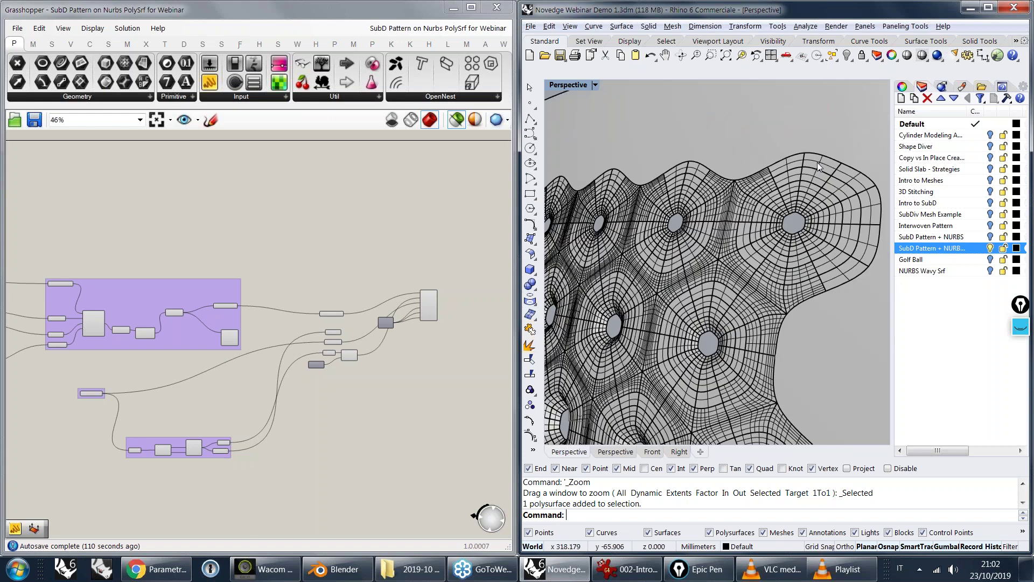
pyautogui.scroll(-5, 816, 163)
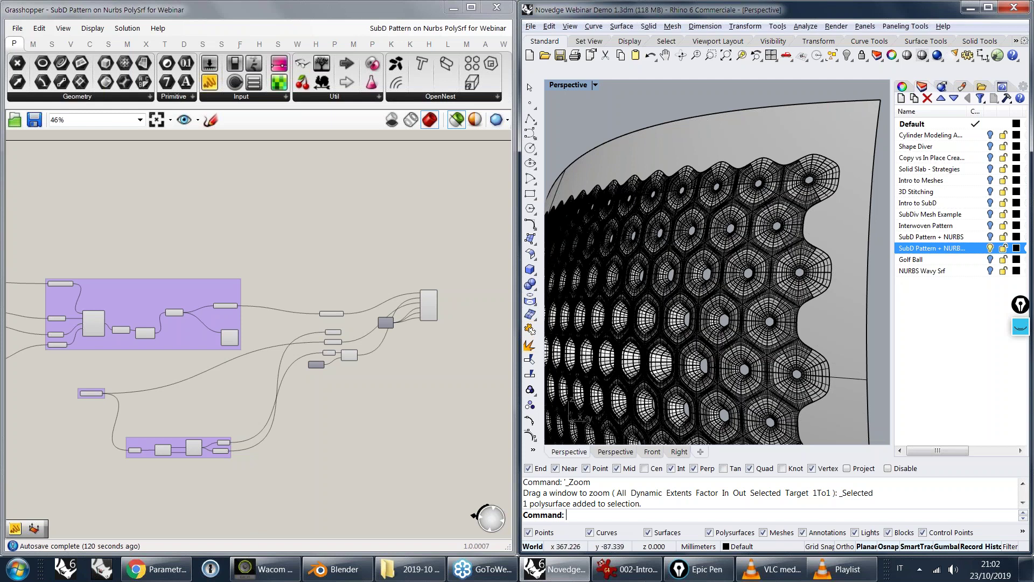
pyautogui.scroll(4, 811, 160)
pyautogui.scroll(3, 803, 173)
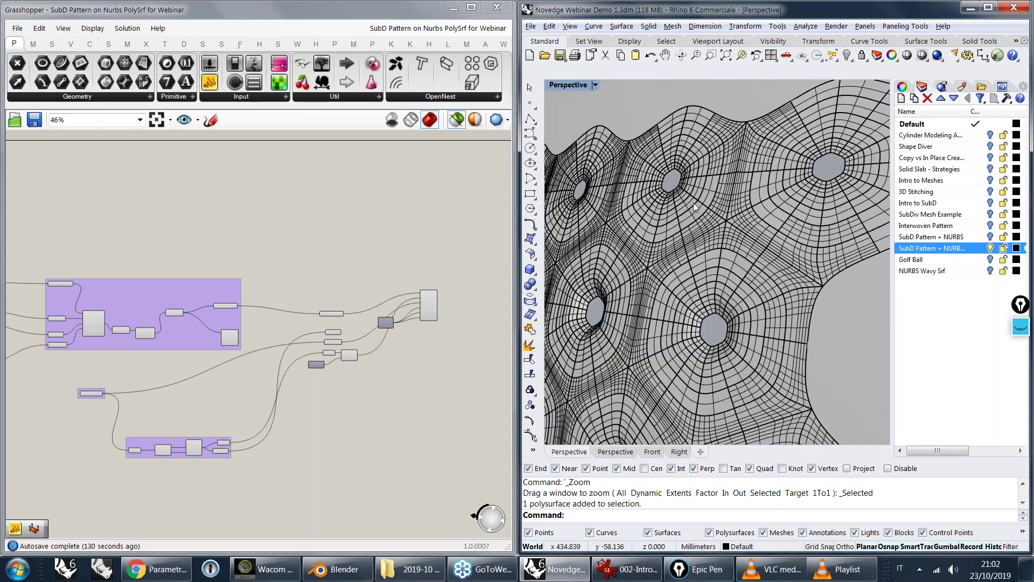
pyautogui.scroll(-3, 693, 203)
pyautogui.scroll(-3, 711, 243)
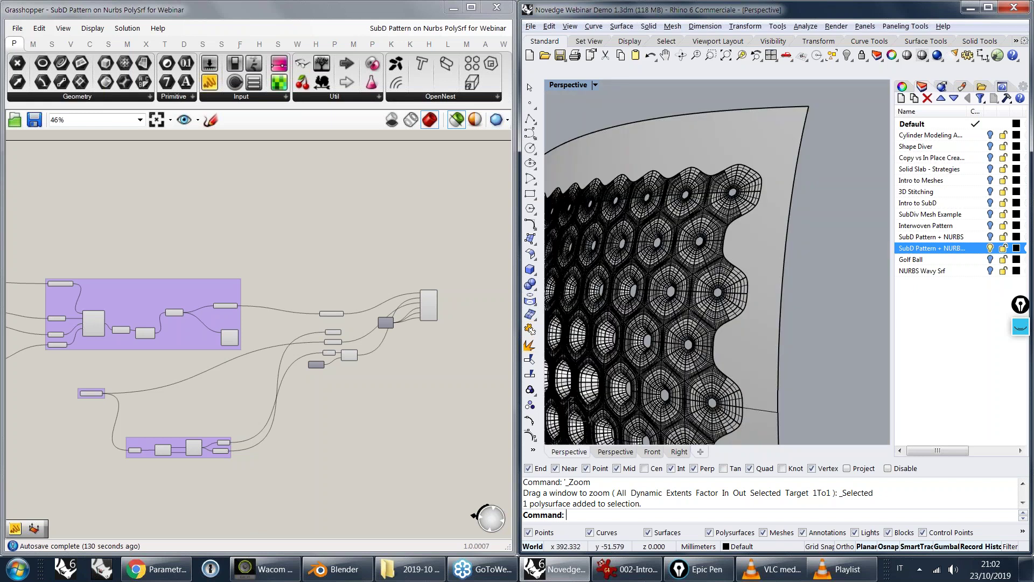
pyautogui.scroll(5, 711, 186)
pyautogui.scroll(-1, 716, 107)
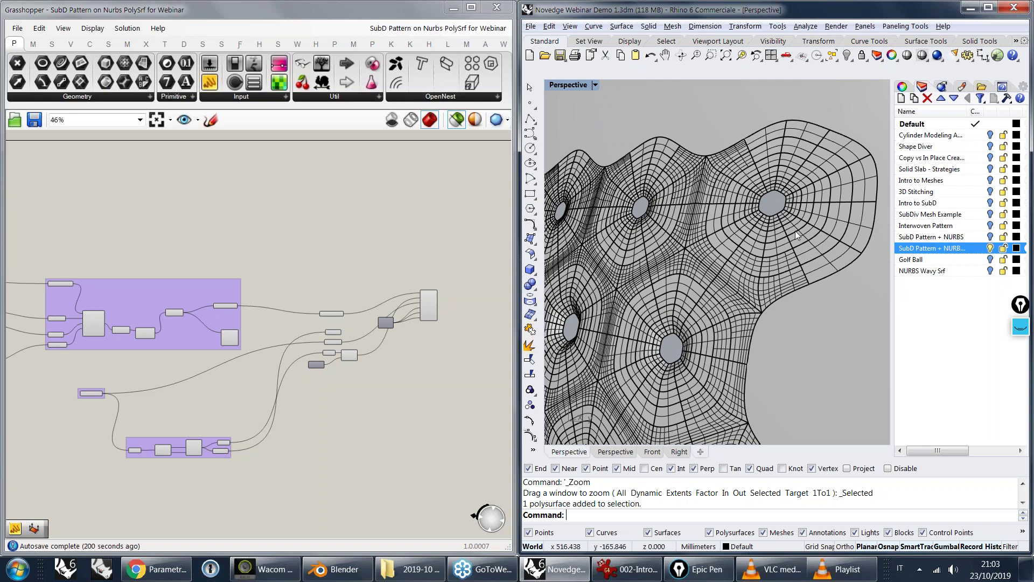
pyautogui.scroll(-5, 792, 247)
pyautogui.scroll(-2, 789, 263)
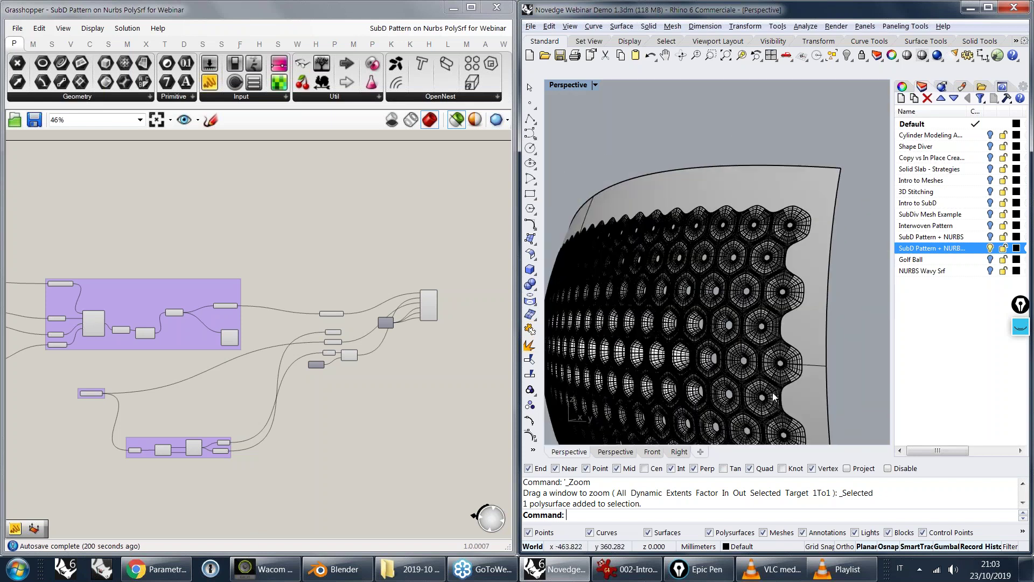
# - Switch to IrfanView and show the closing THANK YOU slide in full screen
pyautogui.click(648, 574)
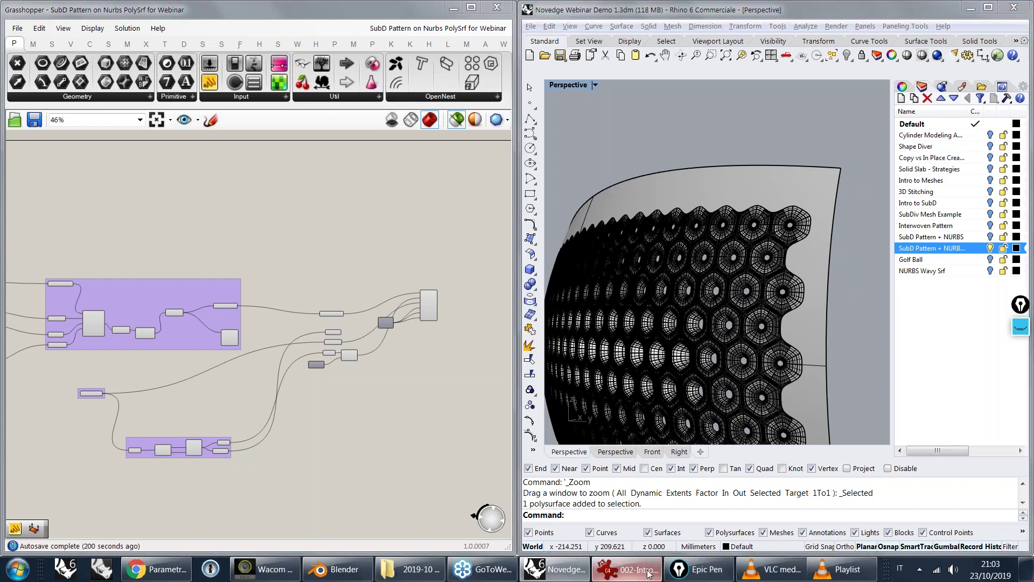
pyautogui.press('space')
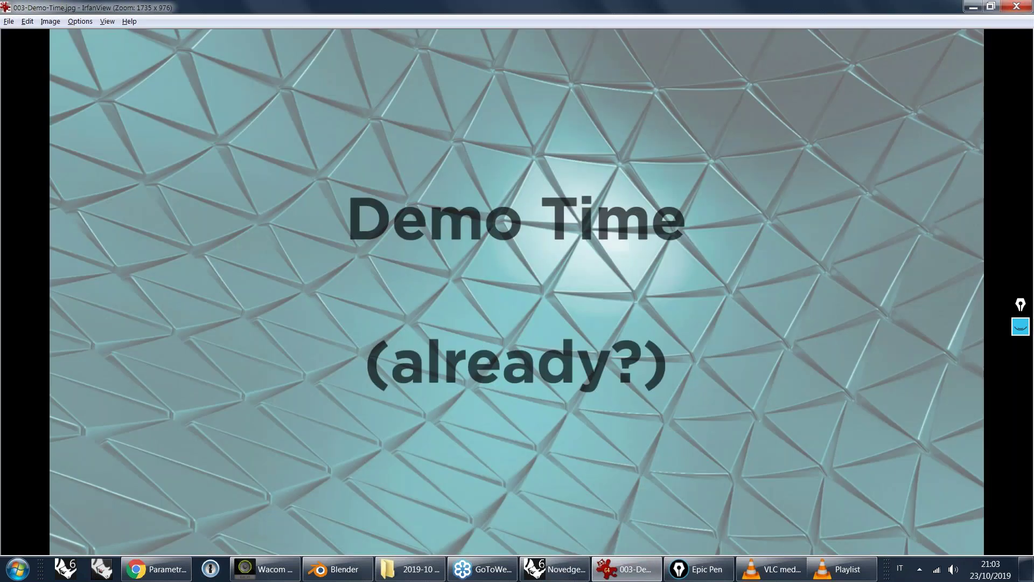
pyautogui.press('space')
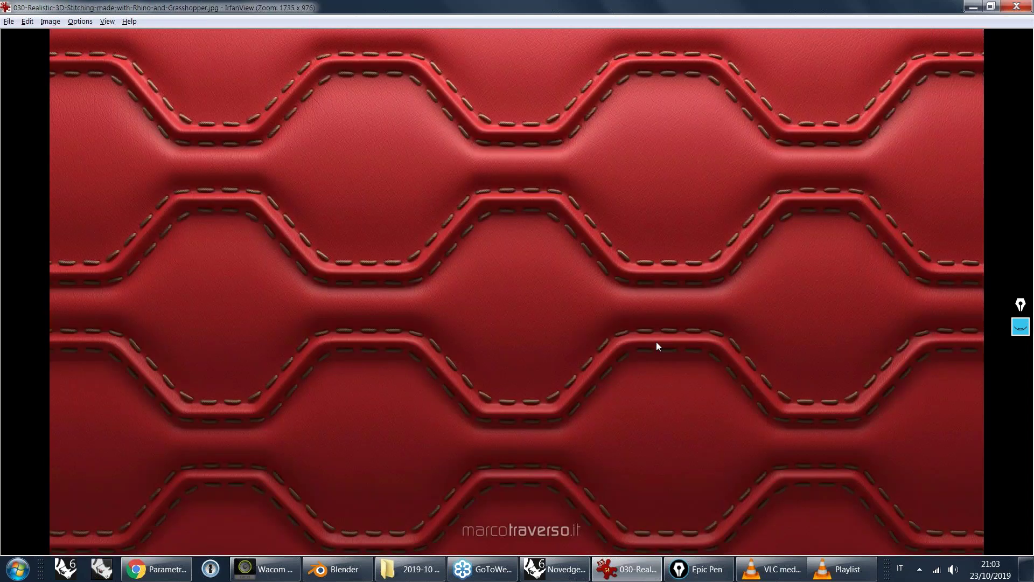
pyautogui.press('space')
pyautogui.press('Return')
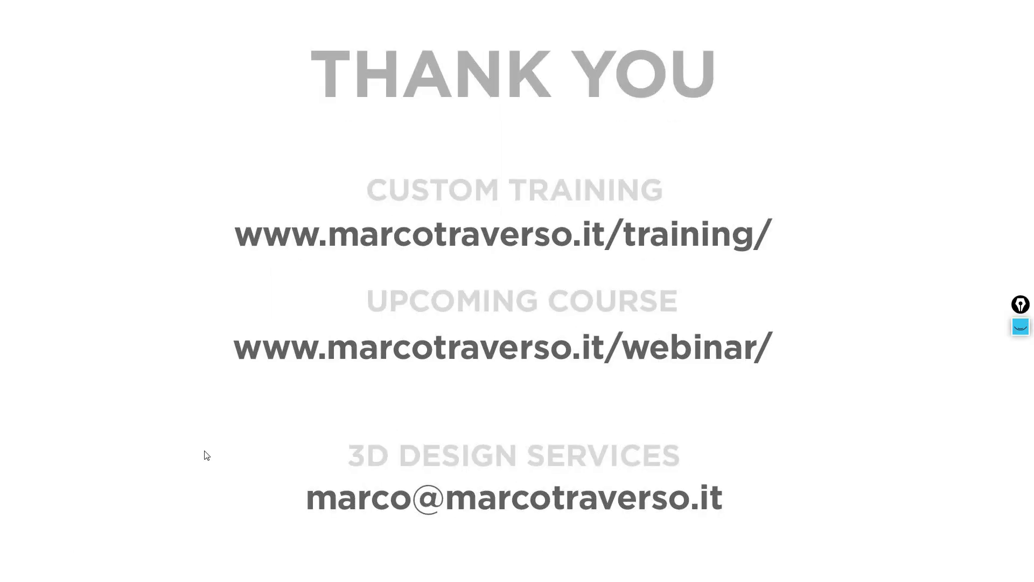
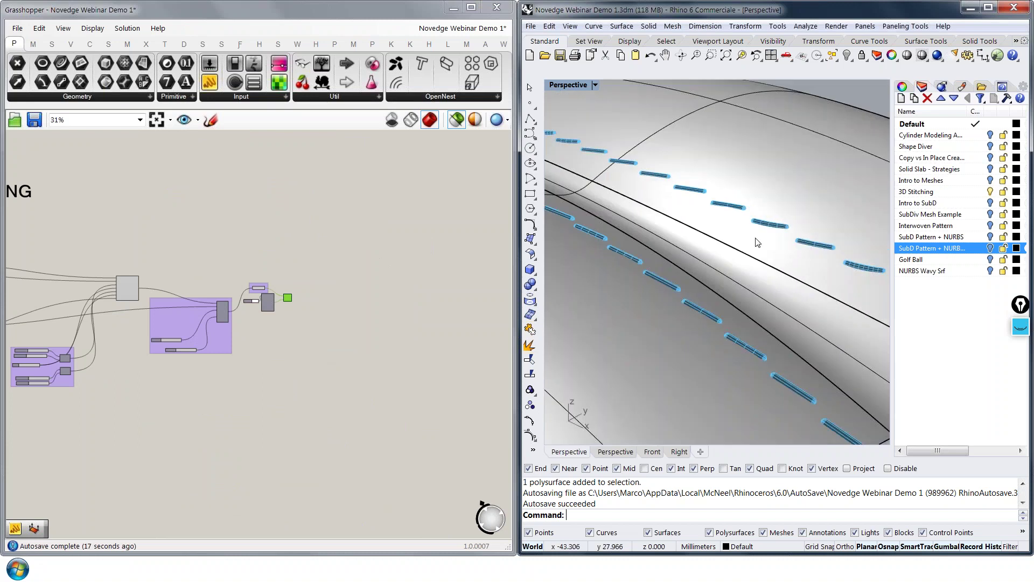
# - Examine the 3D stitching model, selecting its two guide curves and the polysurface beneath the stitches
pyautogui.keyDown('shift'); pyautogui.moveTo(795, 376); pyautogui.dragTo(714, 242, button='right'); pyautogui.keyUp('shift')
pyautogui.scroll(-6, 744, 248)
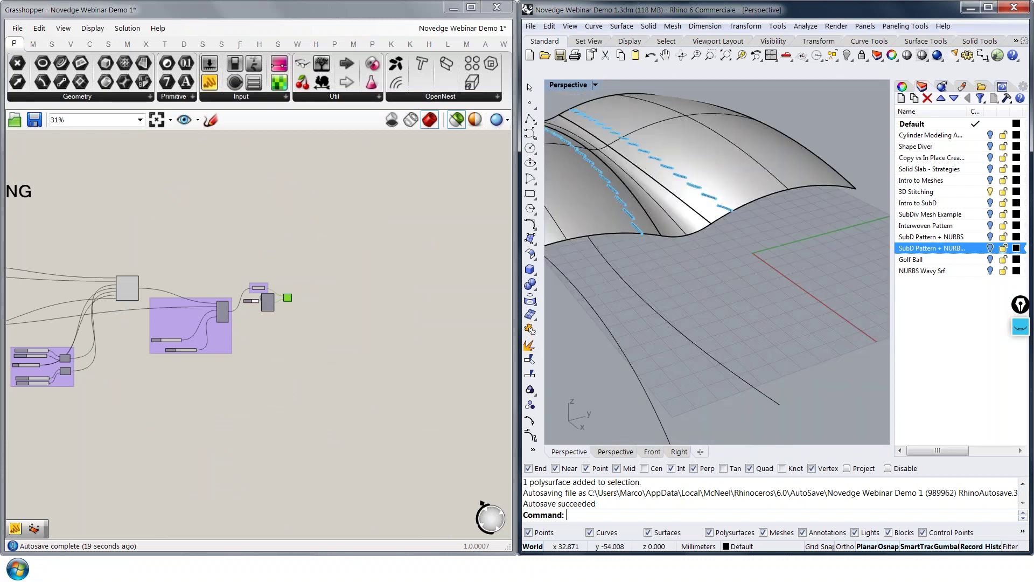
pyautogui.moveTo(694, 305); pyautogui.dragTo(604, 345)
pyautogui.scroll(-5, 641, 341)
pyautogui.moveTo(642, 342); pyautogui.dragTo(665, 325, button='right')
pyautogui.click(683, 211)
pyautogui.keyDown('shift'); pyautogui.moveTo(683, 211); pyautogui.dragTo(700, 293, button='right'); pyautogui.keyUp('shift')
pyautogui.click(649, 205)
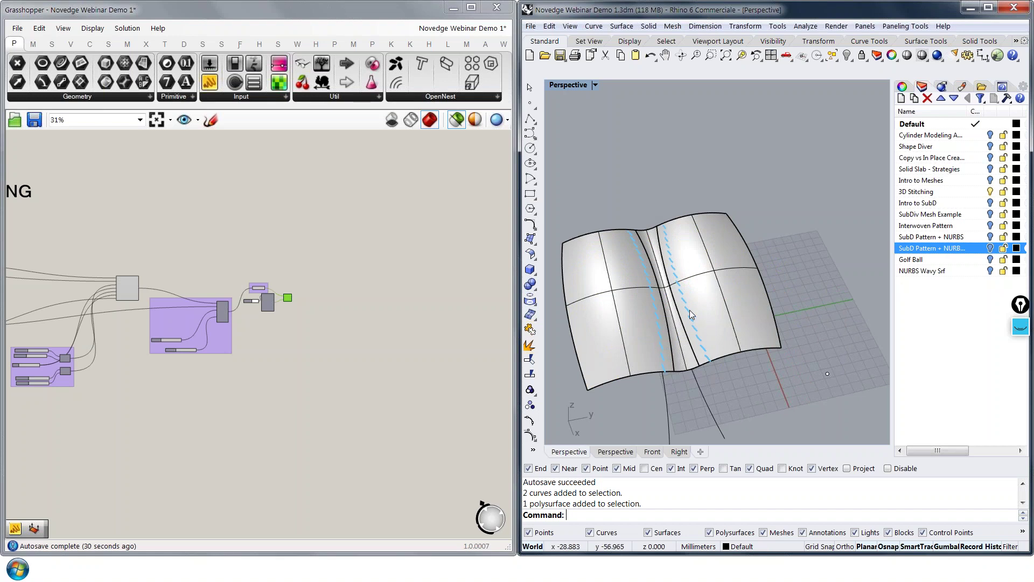
# - Scale the stitched polysurface along its Y axis and reposition it beneath the stitches with the gumball
pyautogui.click(731, 303)
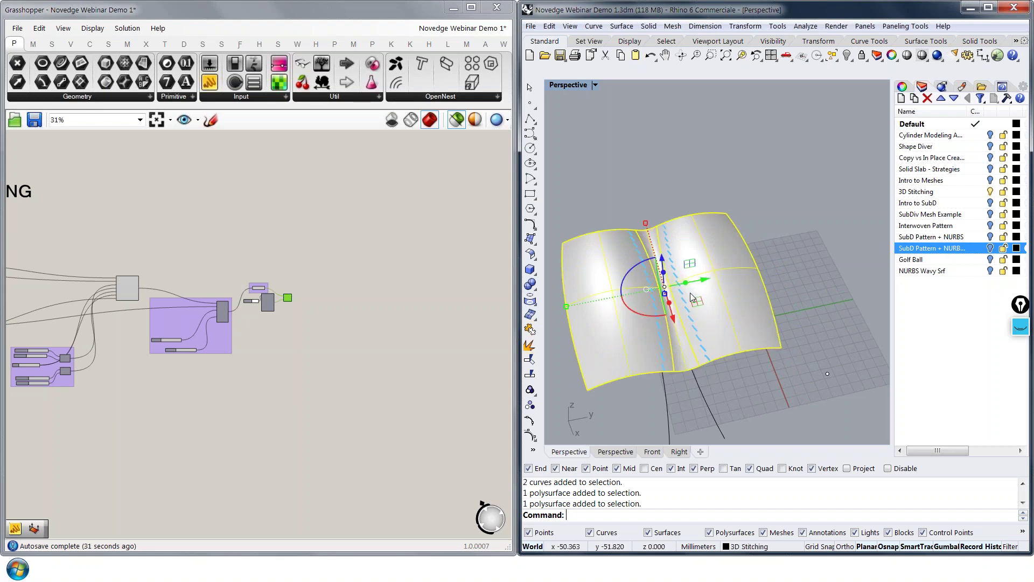
pyautogui.moveTo(566, 306); pyautogui.dragTo(645, 349)
pyautogui.moveTo(645, 349); pyautogui.dragTo(665, 283, button='right')
pyautogui.moveTo(666, 283); pyautogui.dragTo(666, 303)
pyautogui.scroll(6, 745, 243)
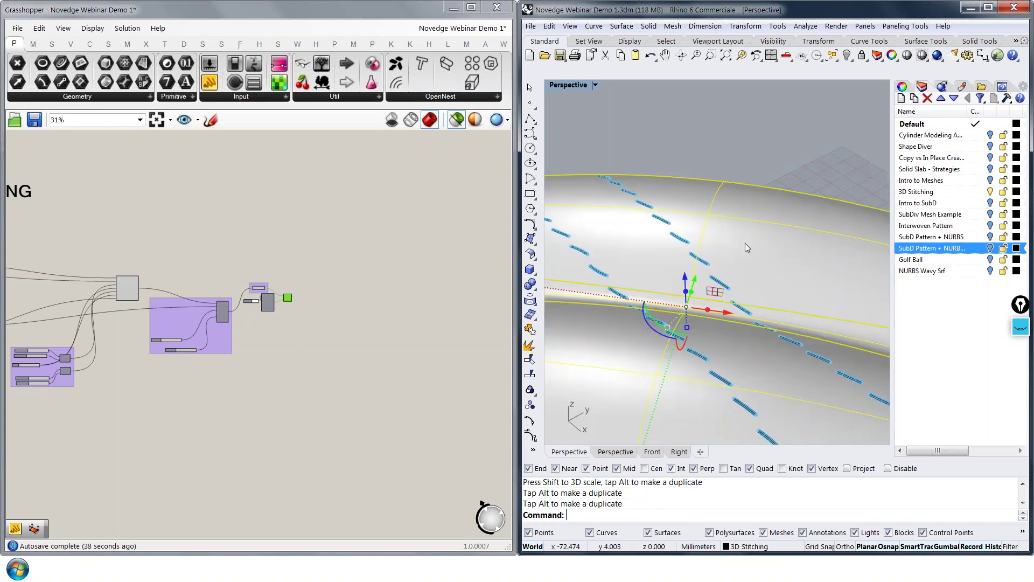
# - Select the stitched polysurface and stretch it along its X axis with the gumball
pyautogui.moveTo(745, 243); pyautogui.dragTo(798, 253, button='right')
pyautogui.scroll(-6, 716, 268)
pyautogui.press('Escape')
pyautogui.moveTo(717, 268); pyautogui.dragTo(748, 225, button='right')
pyautogui.click(748, 225)
pyautogui.moveTo(623, 218); pyautogui.dragTo(563, 205)
pyautogui.scroll(-3, 795, 218)
pyautogui.moveTo(795, 218); pyautogui.dragTo(792, 205, button='right')
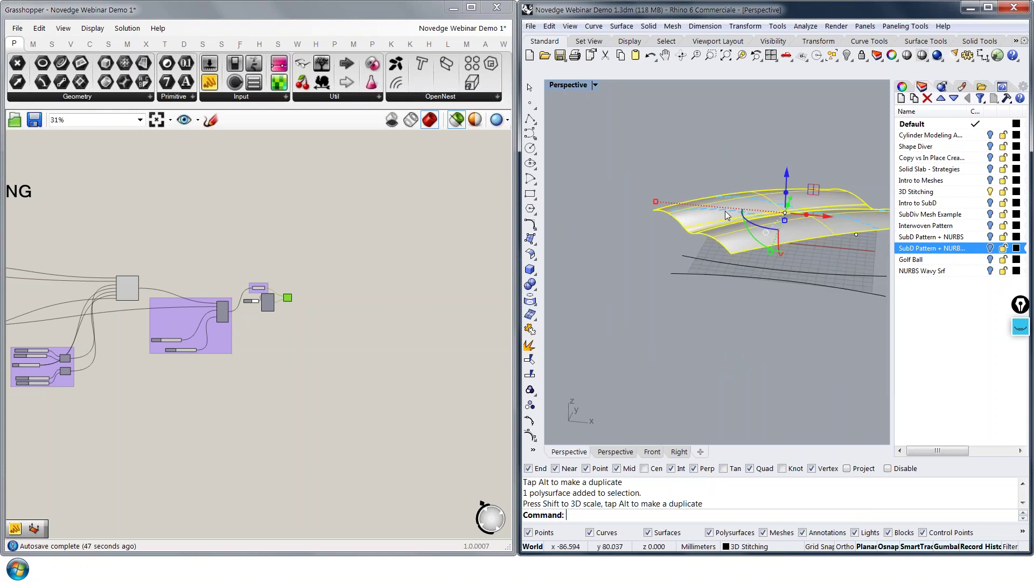
# - Examine the stitches on the polysurface and the Mesh Pipe component with its Accuracy, Segments and Stitch Radius inputs in Grasshopper
pyautogui.scroll(7, 697, 226)
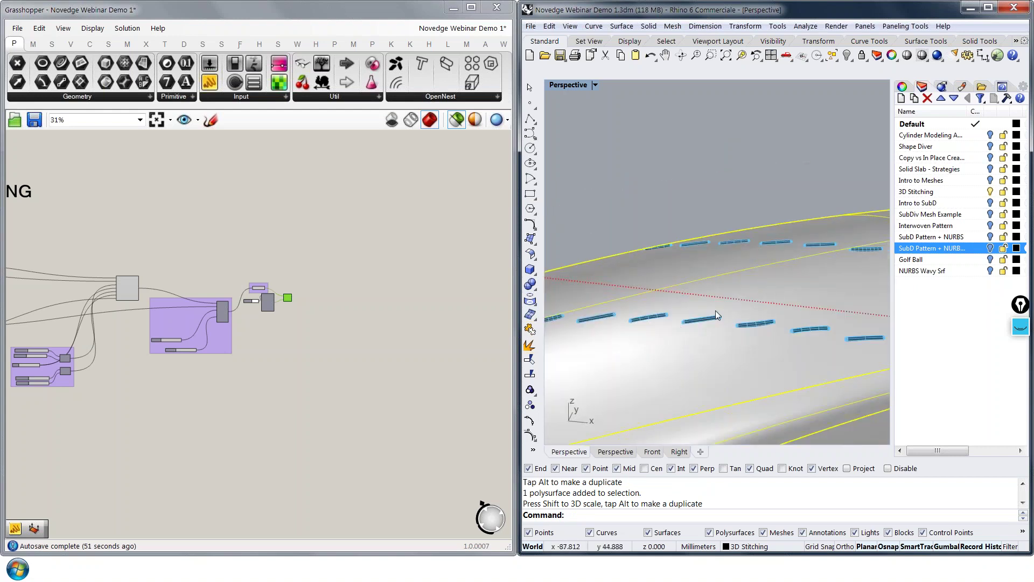
pyautogui.scroll(5, 283, 260)
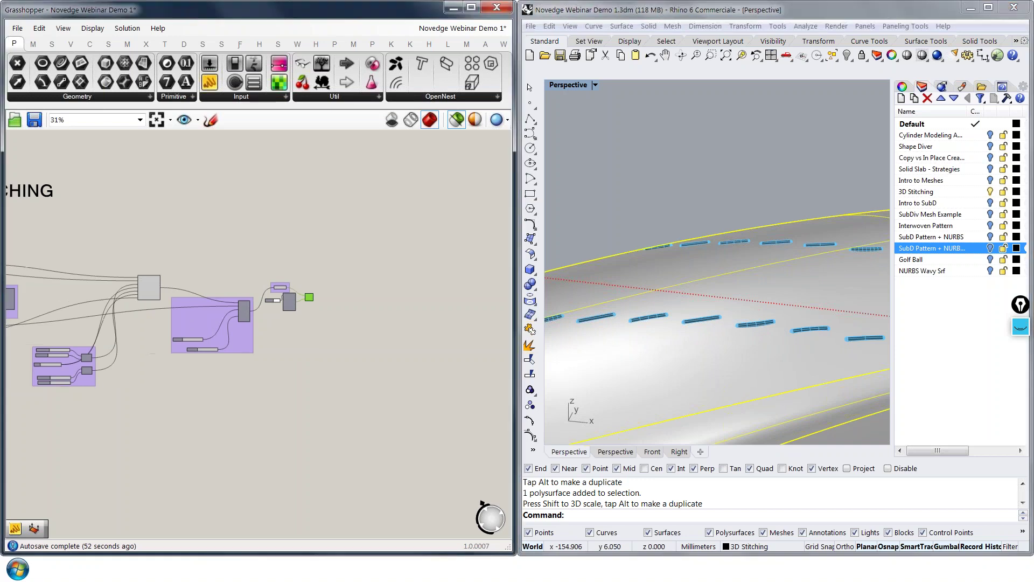
pyautogui.scroll(3, 263, 343)
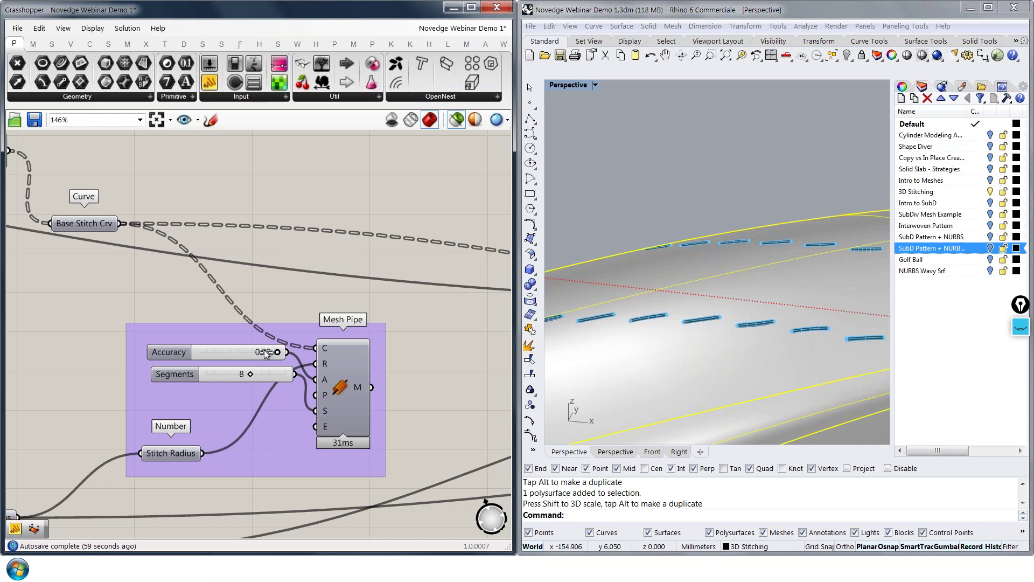
pyautogui.moveTo(625, 305); pyautogui.dragTo(625, 444, button='right')
pyautogui.scroll(5, 776, 314)
pyautogui.scroll(-7, 770, 325)
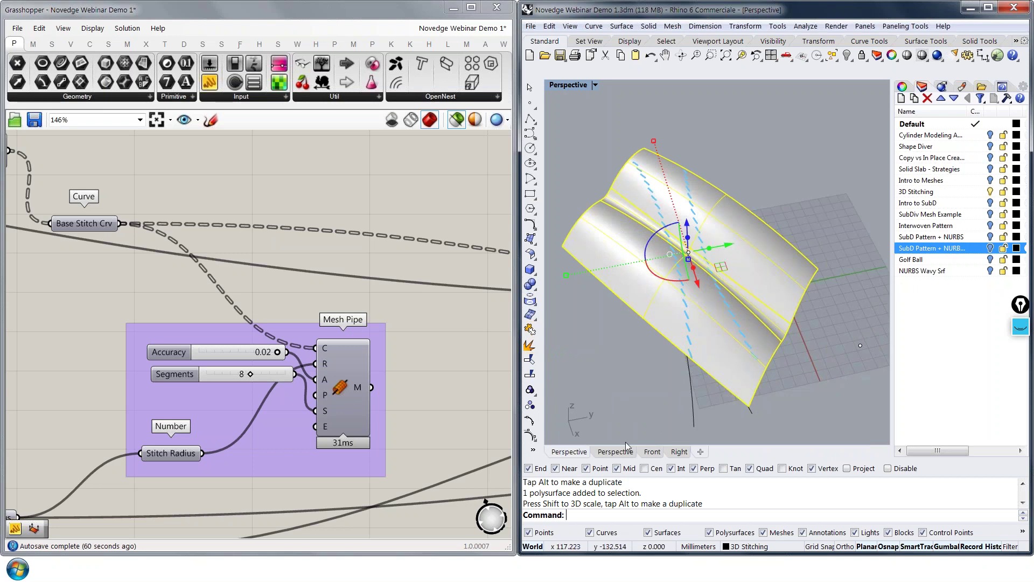
# - Switch to VLC media player and play the 3D_Stitcher_Animation clips, pausing to examine the quilted surface and its seams
pyautogui.hotkey('alt', 'Tab')
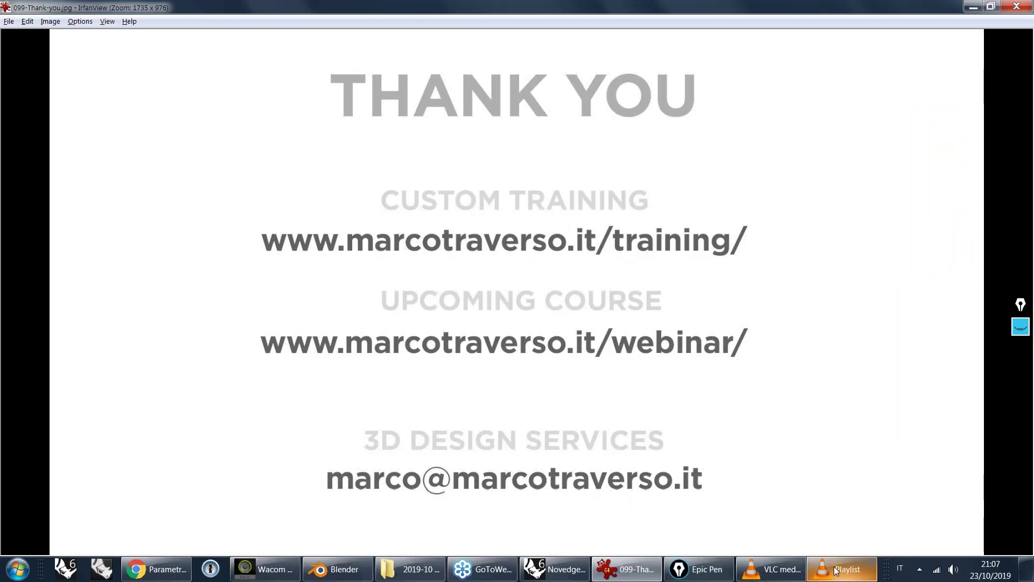
pyautogui.click(836, 569)
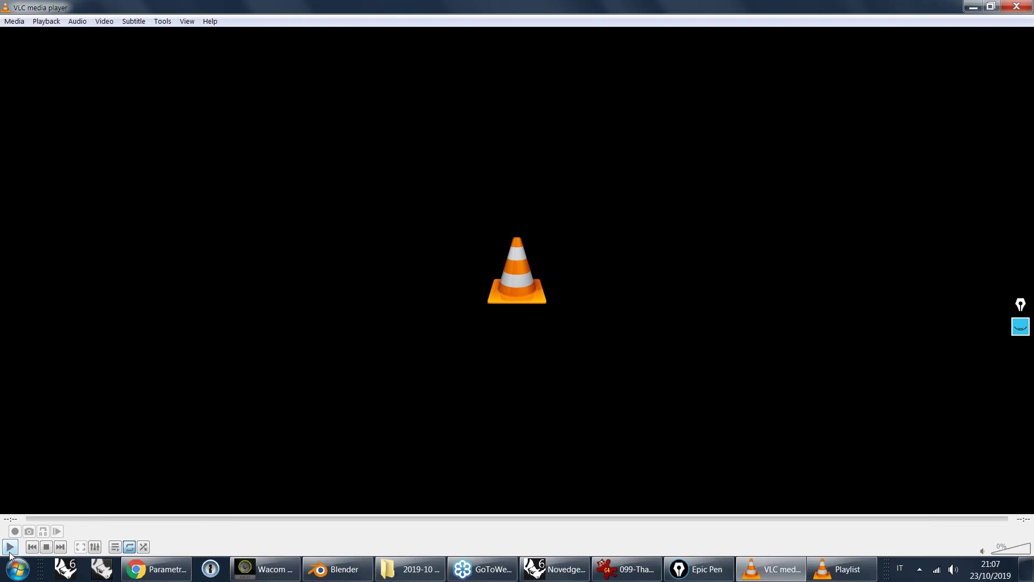
pyautogui.click(9, 548)
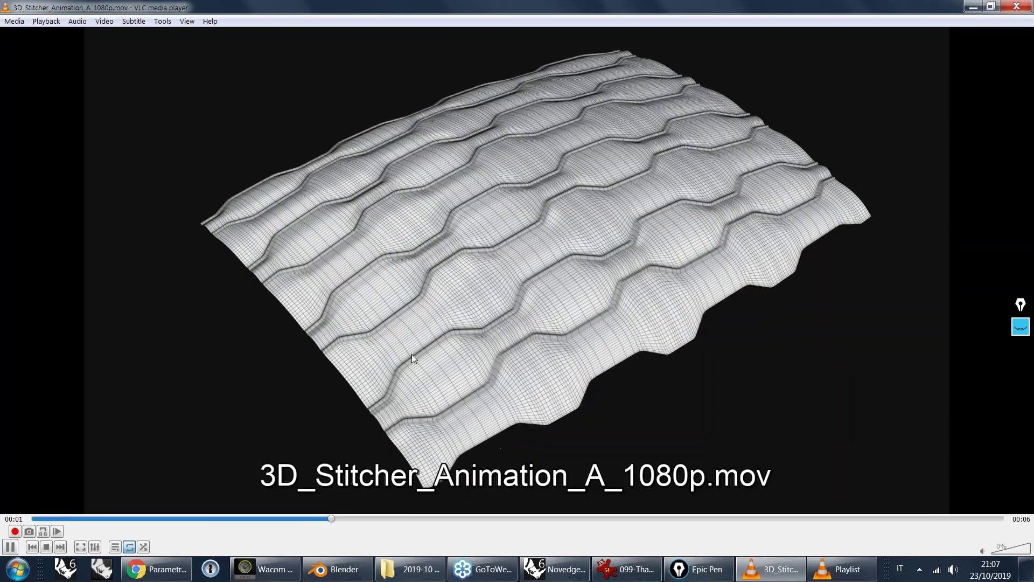
pyautogui.press('space')
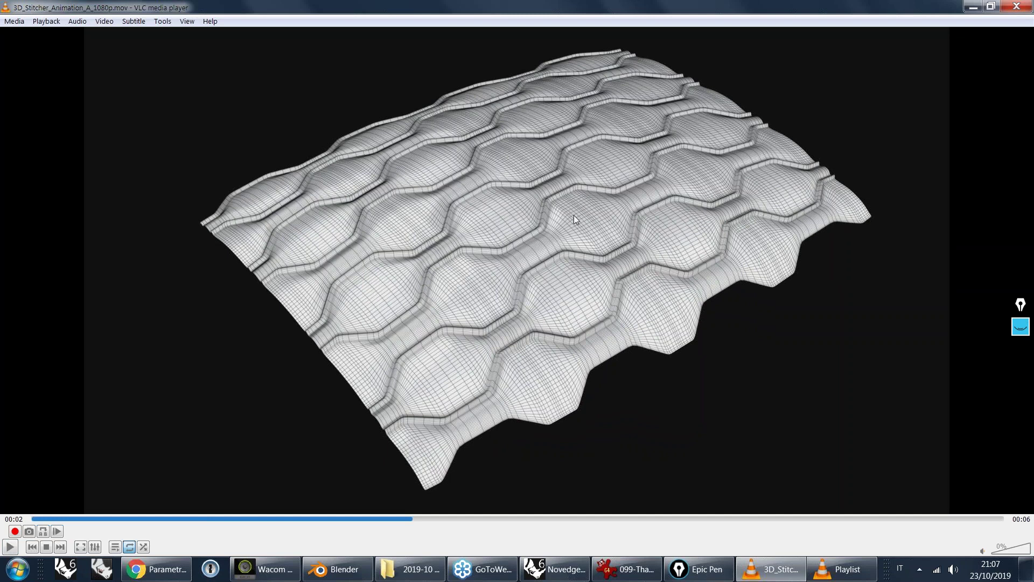
pyautogui.press('space')
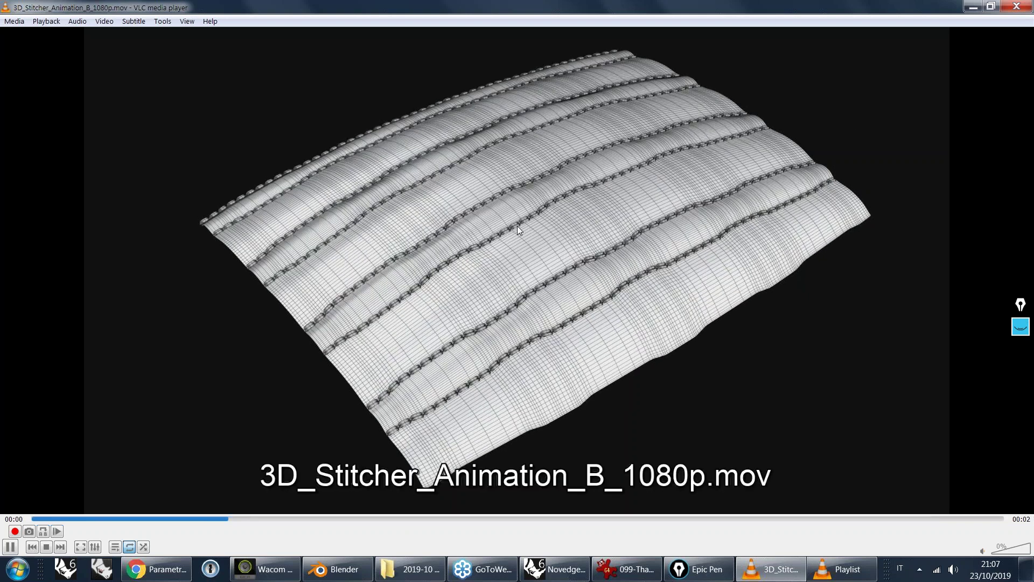
pyautogui.press('space')
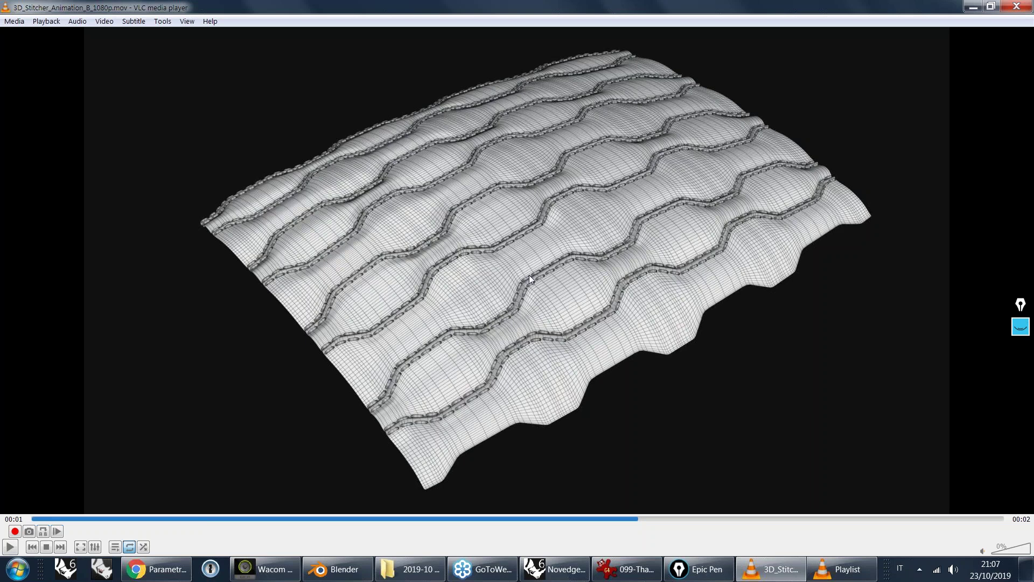
pyautogui.press('space')
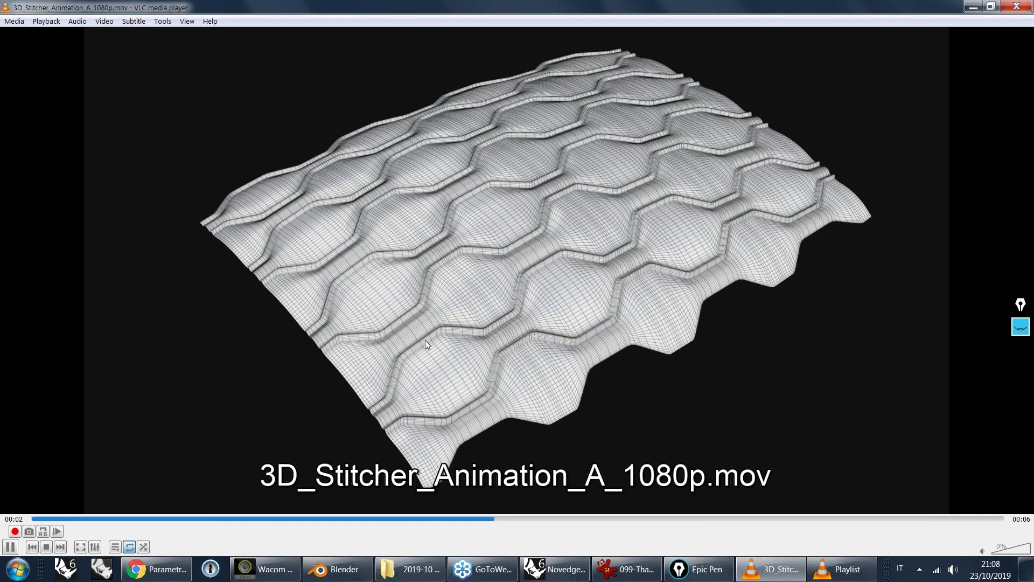
pyautogui.press('space')
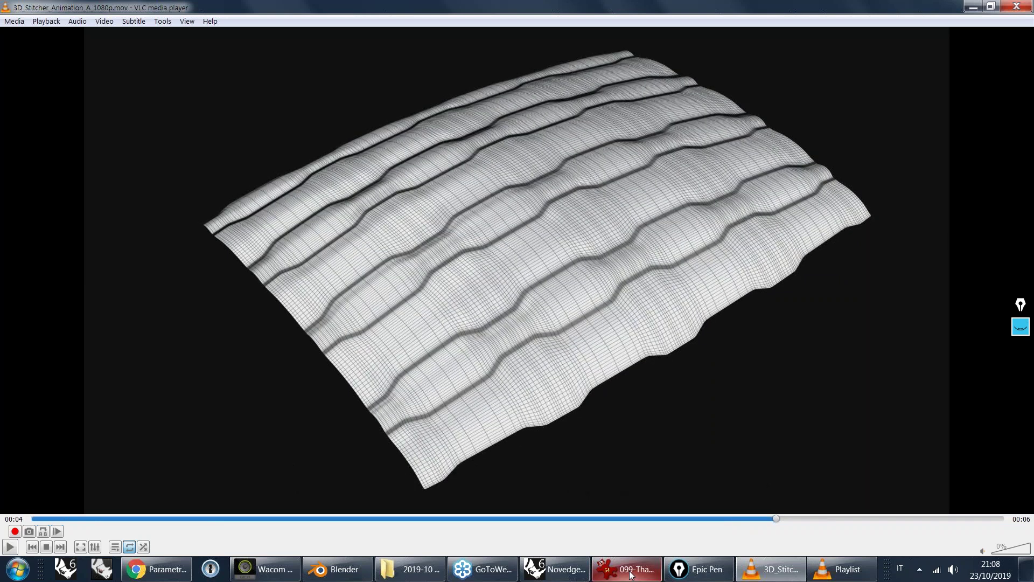
# - View the red leather rendering 030-Realistic-3D-Stitching-made-with-Rhino-and-Grasshopper.jpg in IrfanView, and return to VLC
pyautogui.click(629, 575)
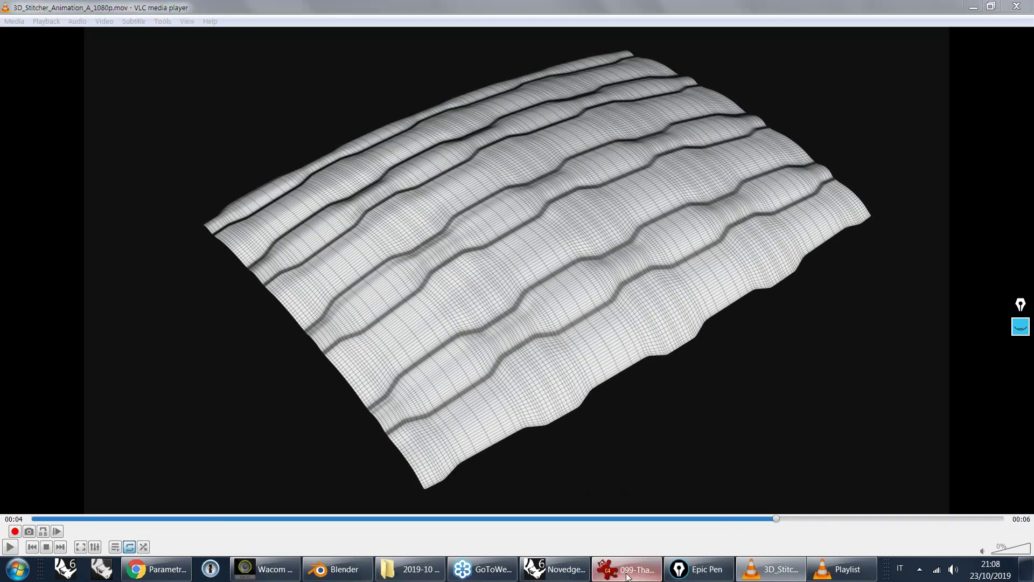
pyautogui.click(635, 517)
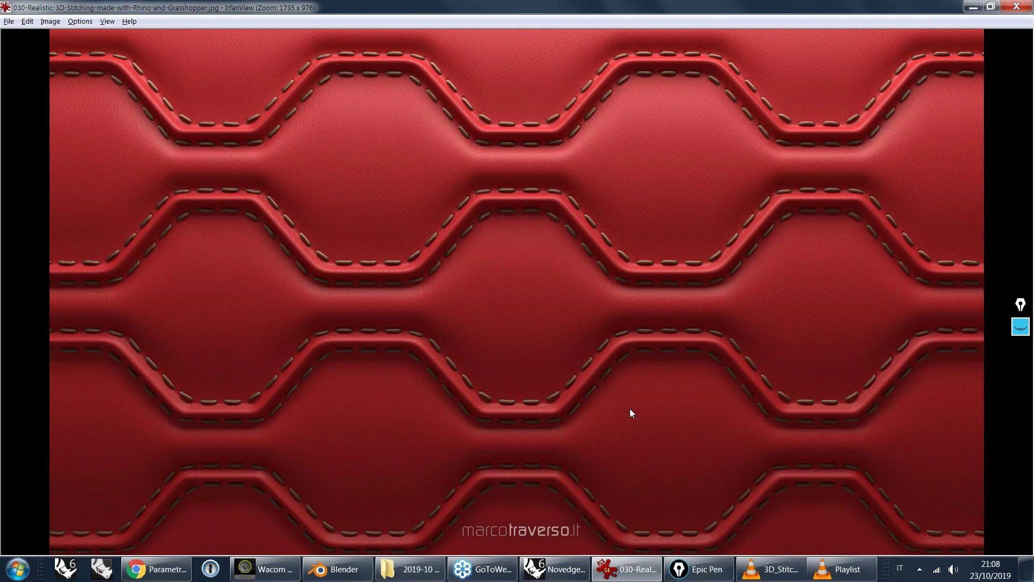
pyautogui.click(777, 571)
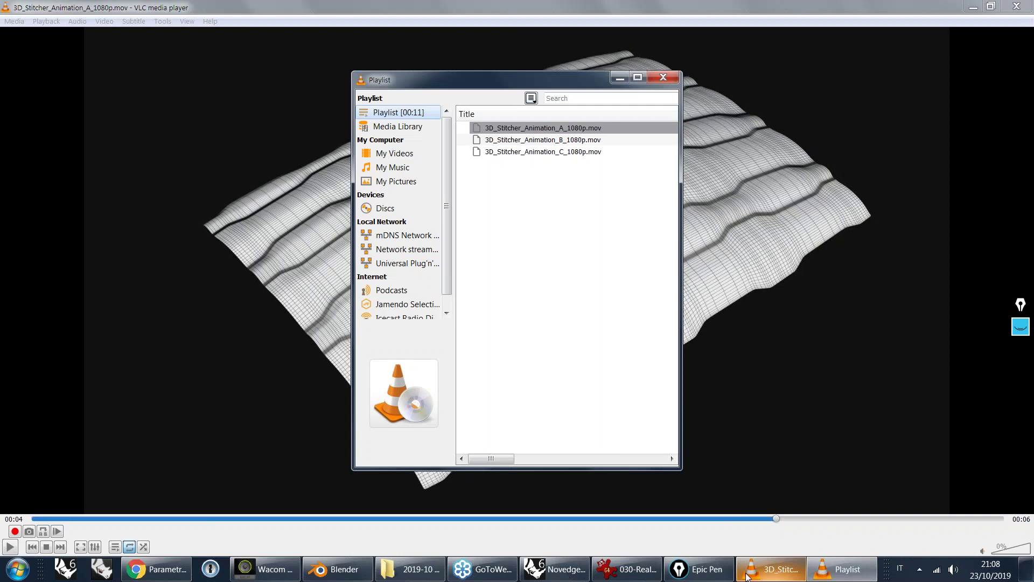
# - Close the VLC playlist window and switch back to Rhino to examine the stitches on the polysurface
pyautogui.click(341, 574)
pyautogui.click(341, 575)
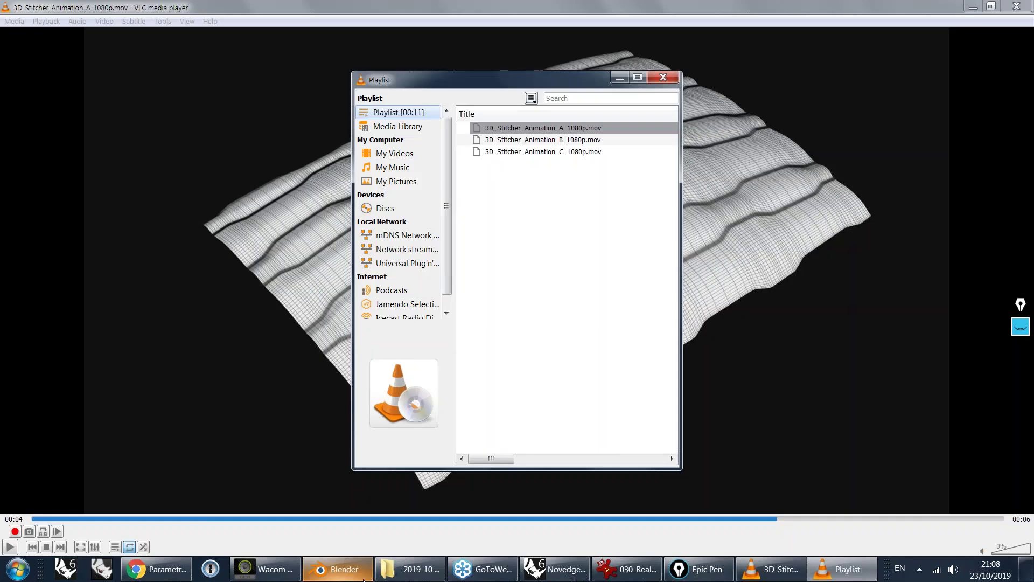
pyautogui.click(664, 78)
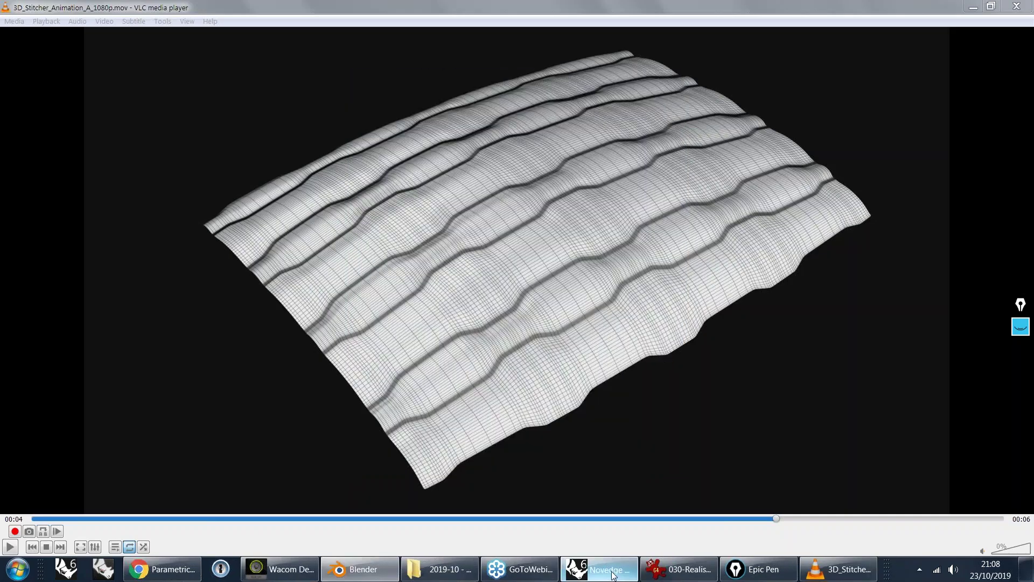
pyautogui.click(613, 570)
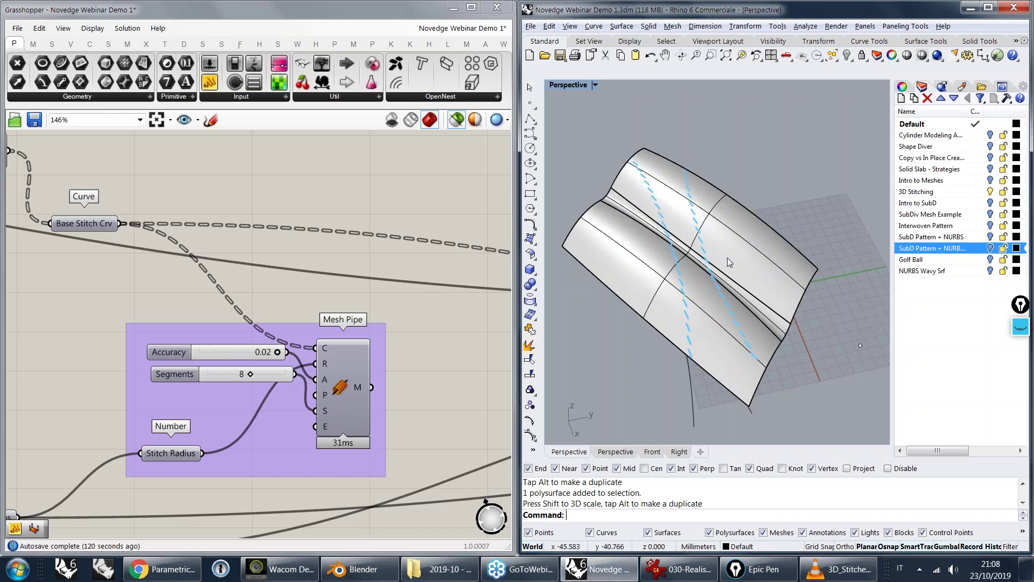
pyautogui.scroll(3, 733, 245)
pyautogui.scroll(2, 739, 235)
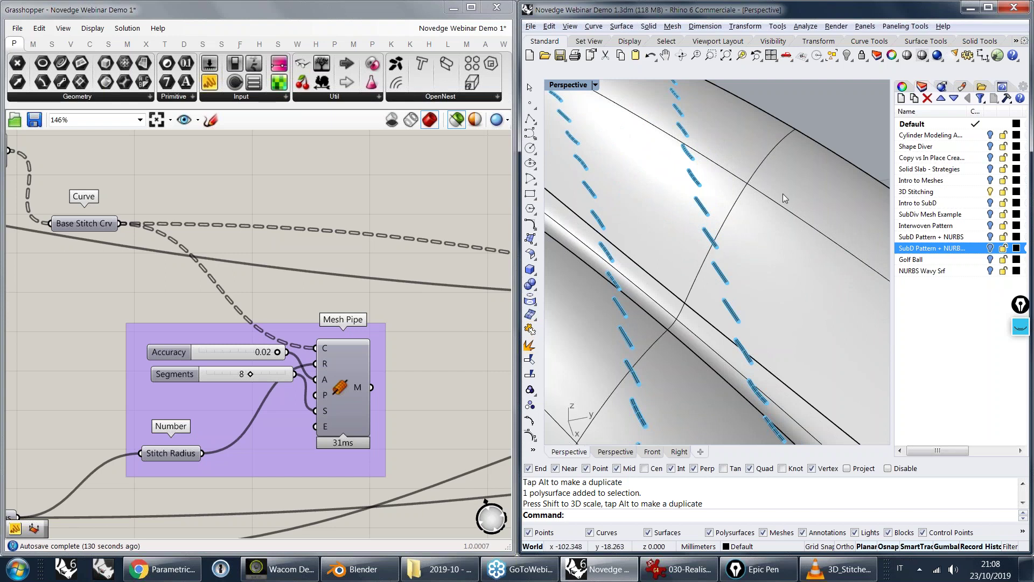
pyautogui.scroll(-5, 721, 194)
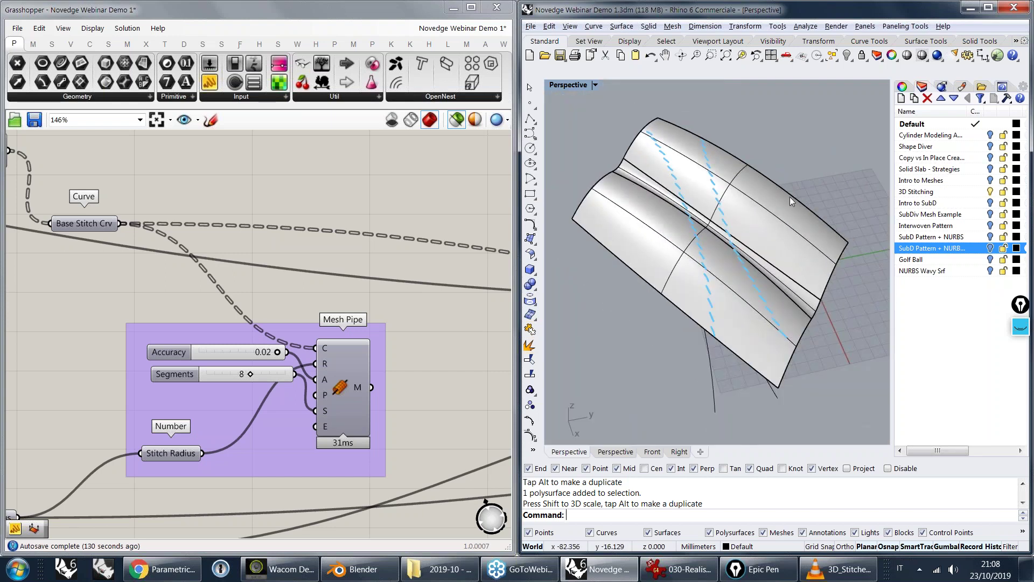
# - Show the Intro to SubD layer and examine the branching shape's patch layout up close
pyautogui.click(990, 203)
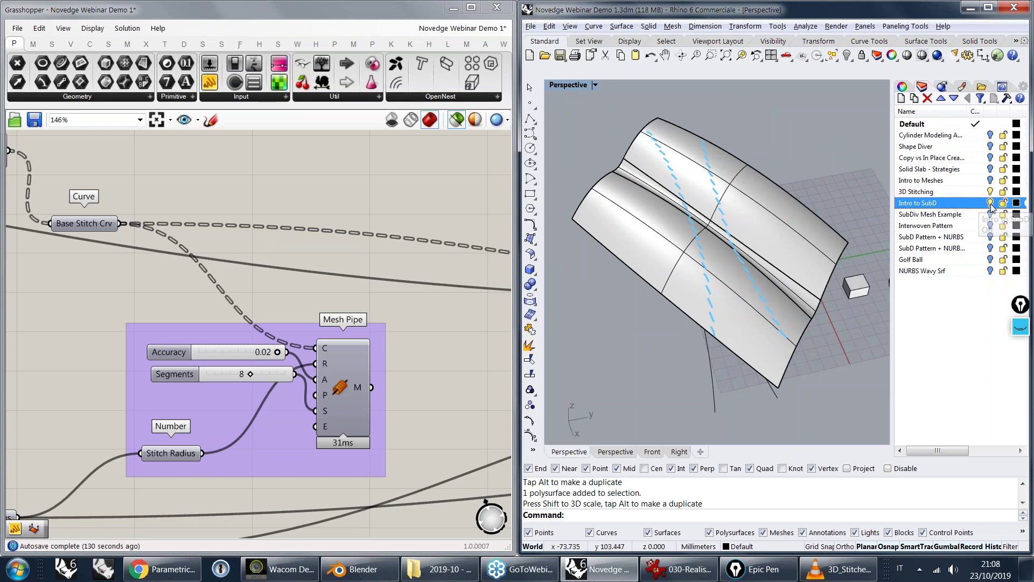
pyautogui.moveTo(875, 274); pyautogui.dragTo(742, 253, button='right')
pyautogui.keyDown('ctrl'); pyautogui.moveTo(742, 253); pyautogui.dragTo(742, 226, button='right'); pyautogui.keyUp('ctrl')
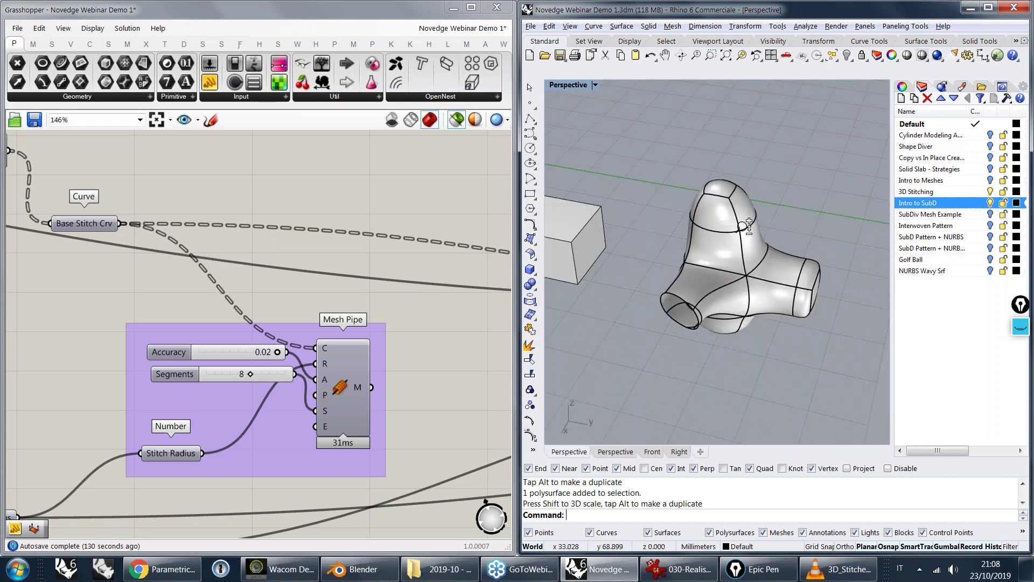
pyautogui.scroll(5, 742, 226)
pyautogui.scroll(-1, 743, 271)
pyautogui.scroll(-5, 692, 201)
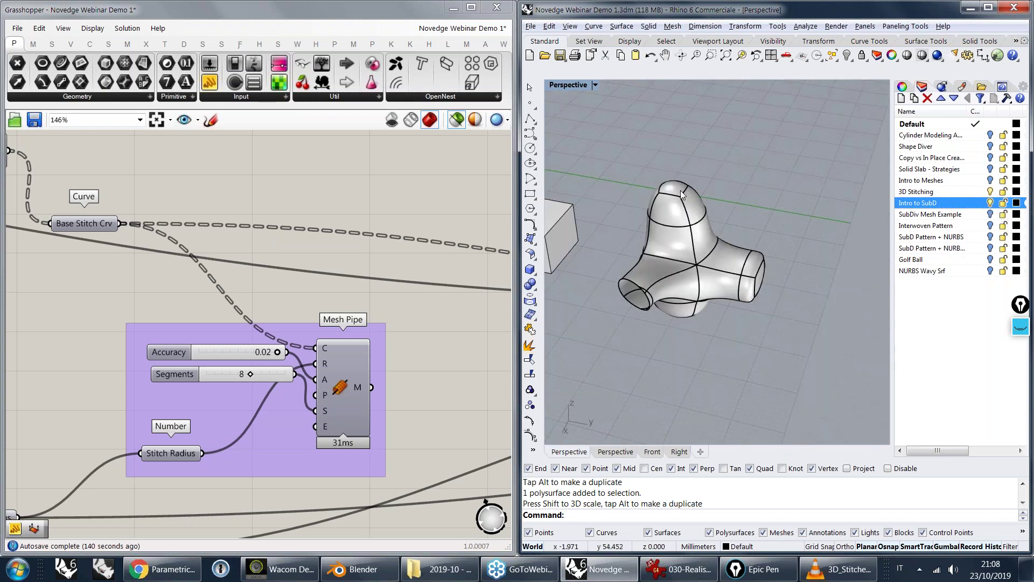
pyautogui.moveTo(686, 192); pyautogui.dragTo(700, 231, button='right')
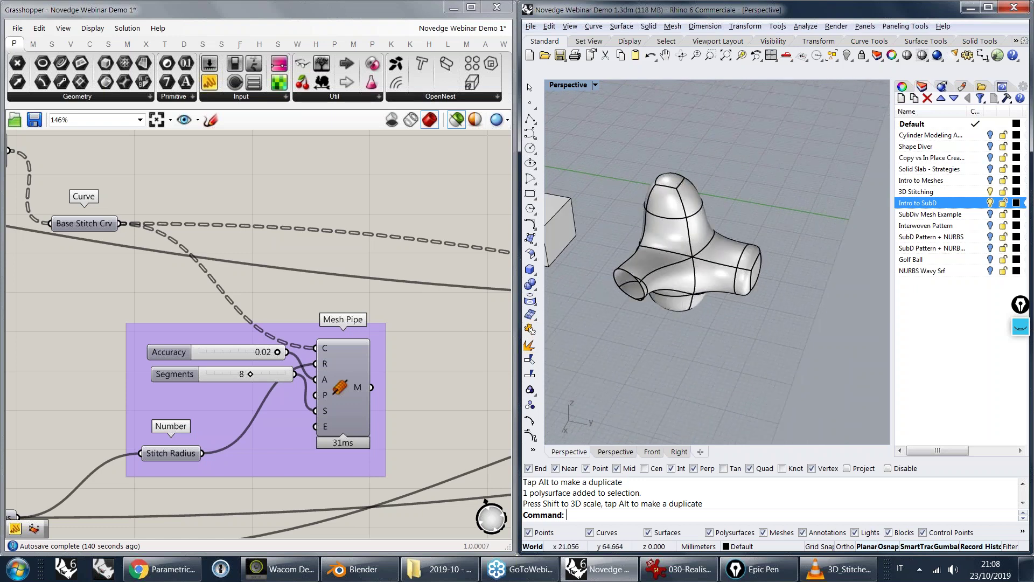
pyautogui.scroll(4, 695, 183)
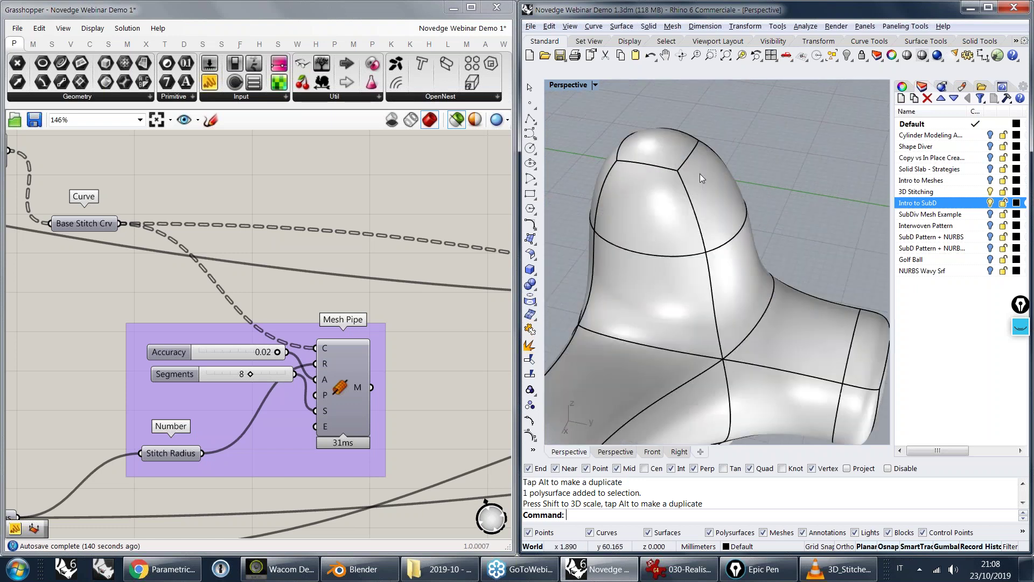
# - Explode the branching polysurface and select individual patches around its upright arm and junction
pyautogui.click(790, 325)
pyautogui.press('Escape')
pyautogui.click(789, 324)
pyautogui.write('e')
pyautogui.press('Return')
pyautogui.click(788, 301)
pyautogui.click(735, 265)
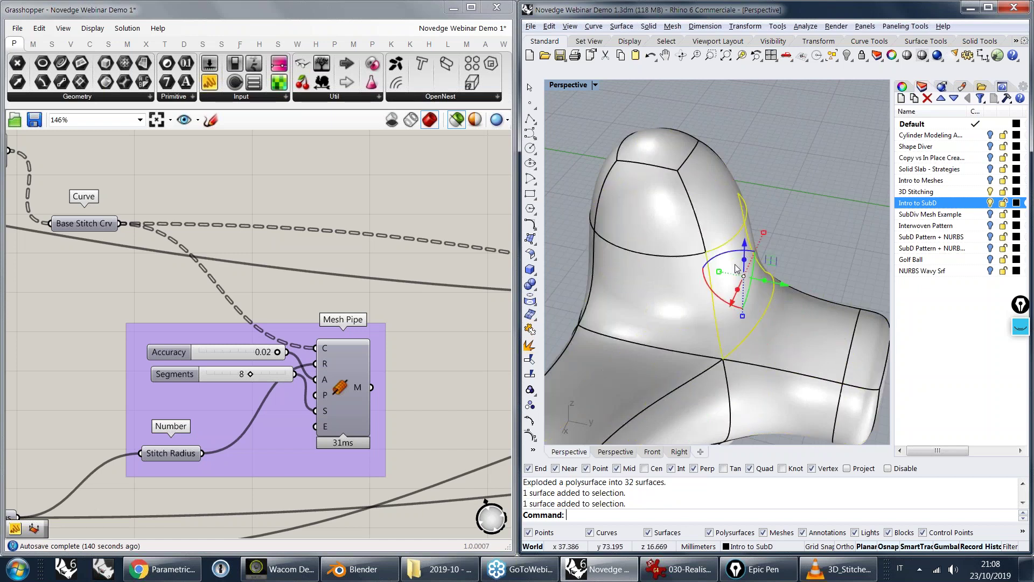
pyautogui.click(711, 199)
pyautogui.click(658, 219)
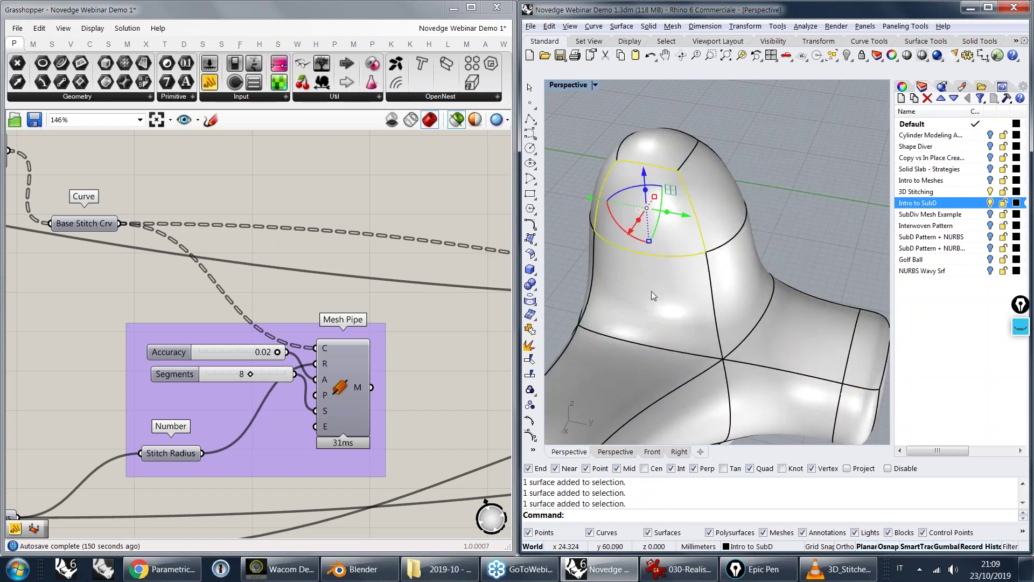
pyautogui.click(651, 291)
# - Select the patches across the upright arm and junction with a crossing window and join them into one polysurface
pyautogui.moveTo(747, 186); pyautogui.dragTo(635, 323)
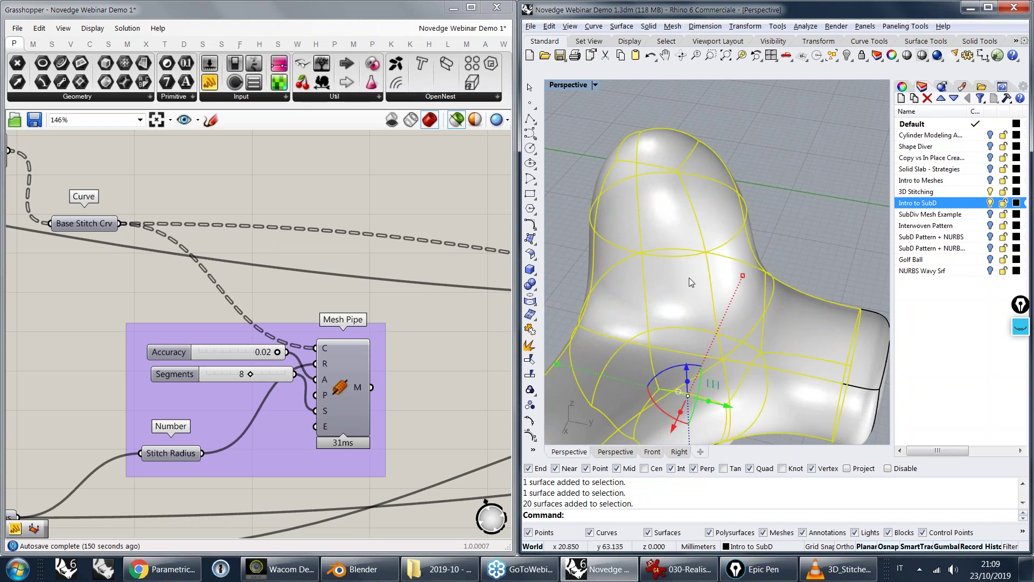
pyautogui.write('j')
pyautogui.press('Return')
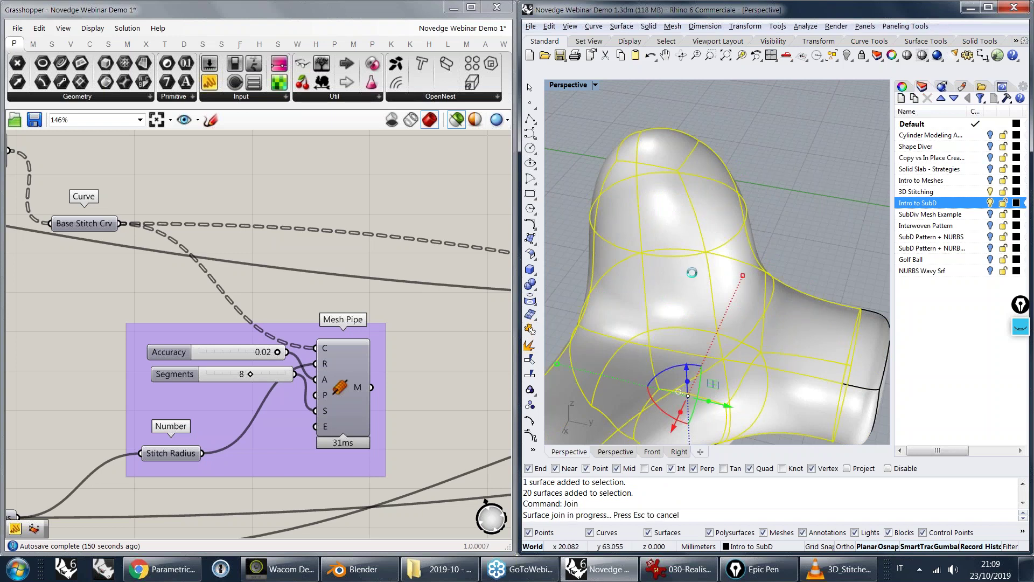
pyautogui.scroll(-5, 692, 272)
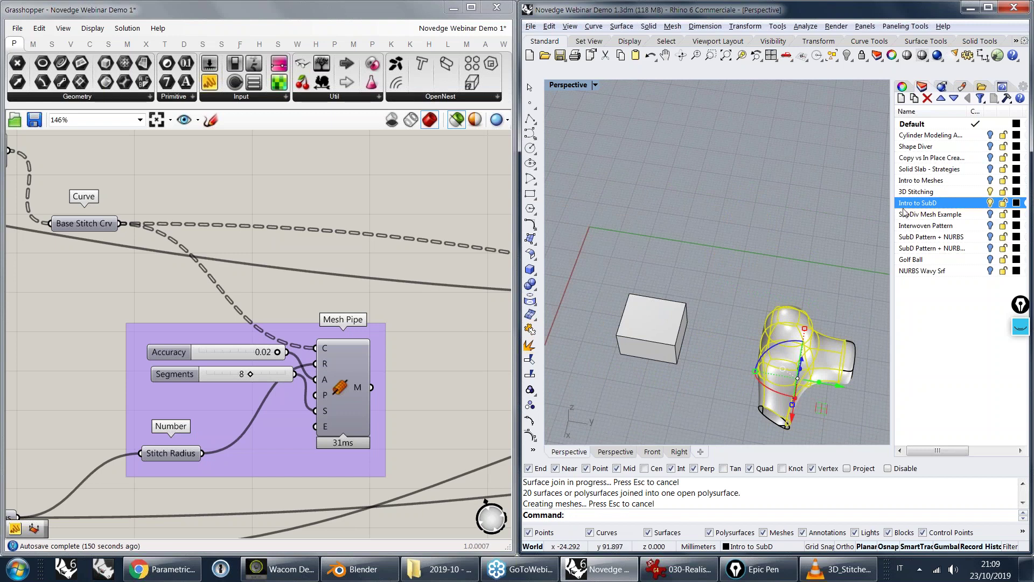
# - Show the SubD Pattern + NURBS v2 layer and hide the 3D Stitching and Intro to SubD layers
pyautogui.click(990, 249)
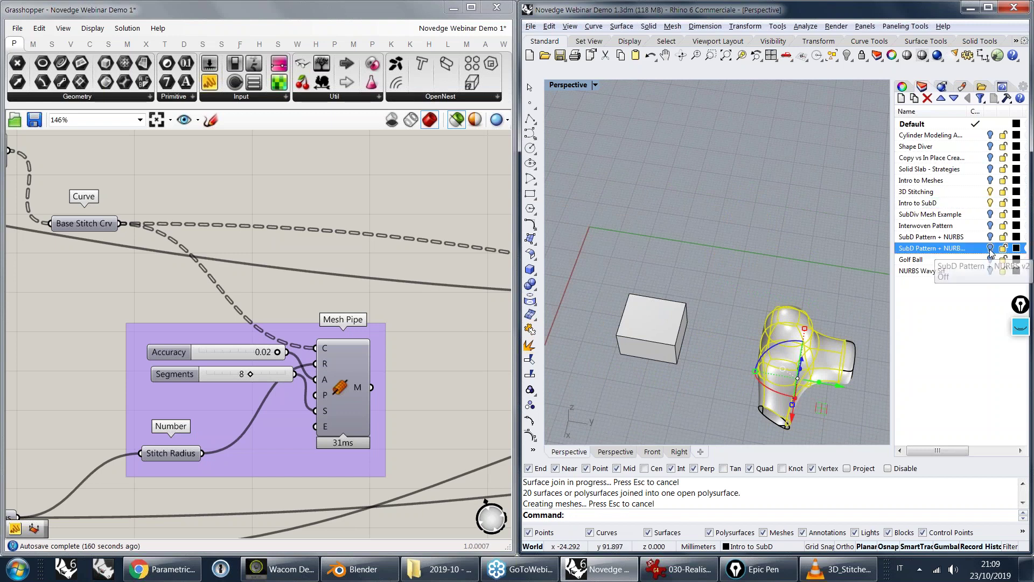
pyautogui.click(990, 249)
pyautogui.scroll(-3, 800, 209)
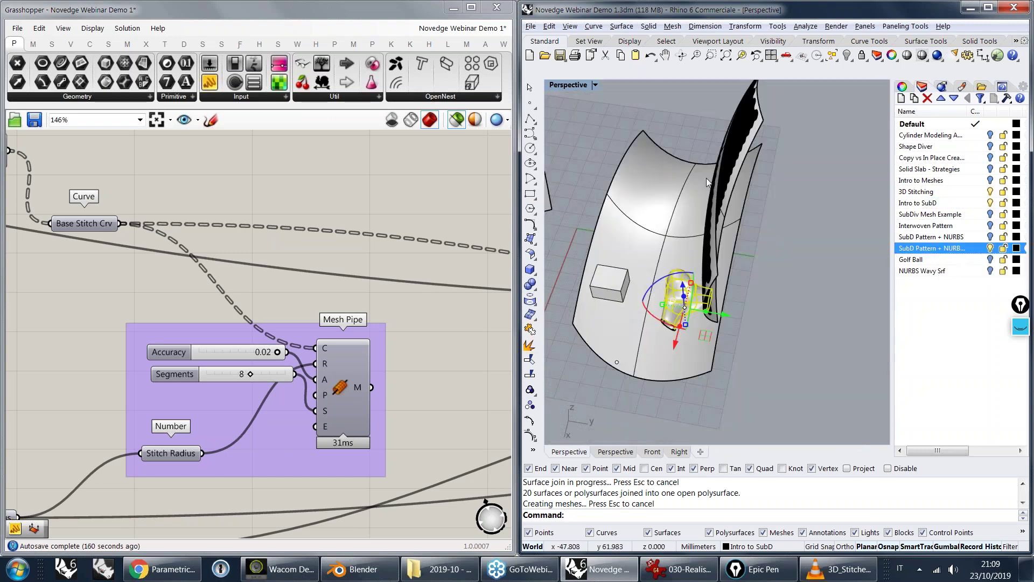
pyautogui.moveTo(706, 178); pyautogui.dragTo(756, 232, button='right')
pyautogui.click(990, 192)
pyautogui.click(989, 203)
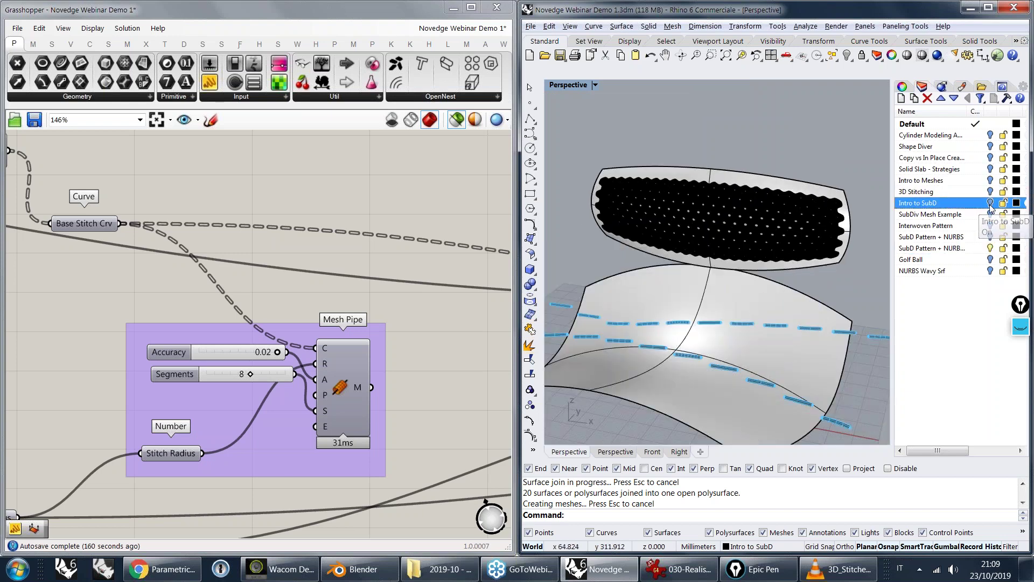
pyautogui.hotkey('alt', 'Tab')
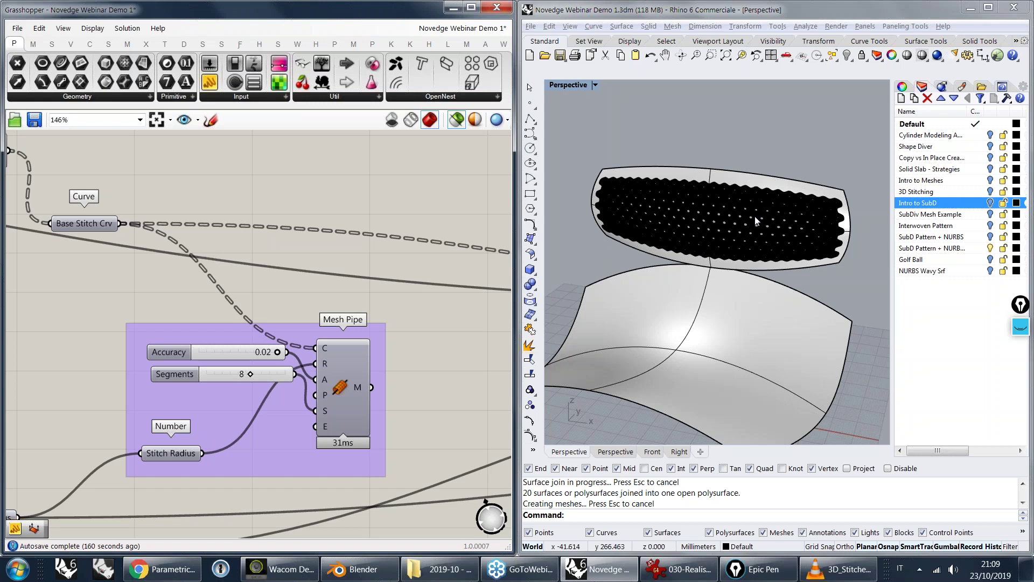
# - Extract a copy of the smooth border surface surrounding the SubD pattern on the upper panel, using ExtractSrf
pyautogui.scroll(10, 754, 221)
pyautogui.scroll(-5, 655, 249)
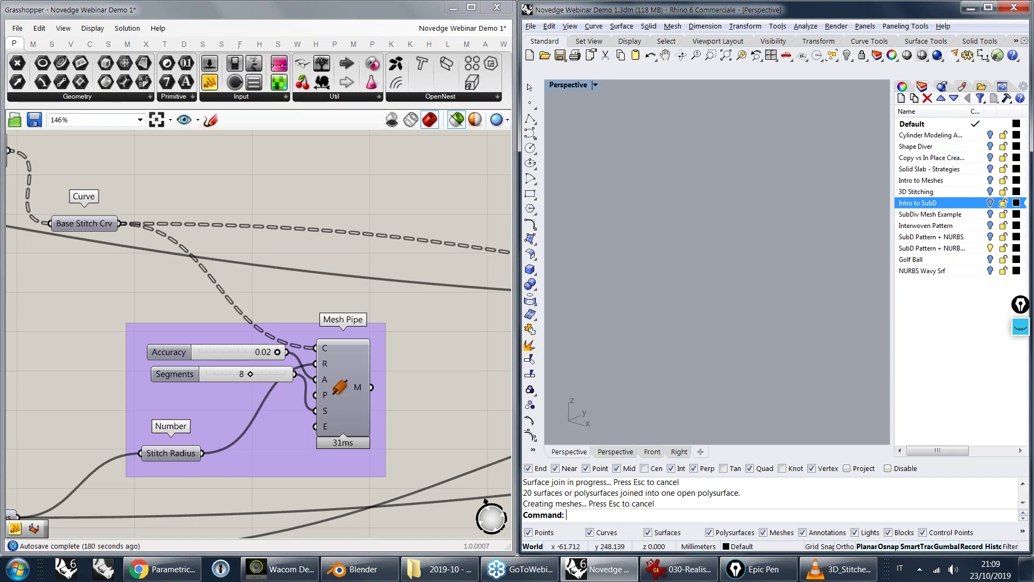
pyautogui.keyDown('ctrl'); pyautogui.moveTo(748, 255); pyautogui.dragTo(749, 248, button='right'); pyautogui.keyUp('ctrl')
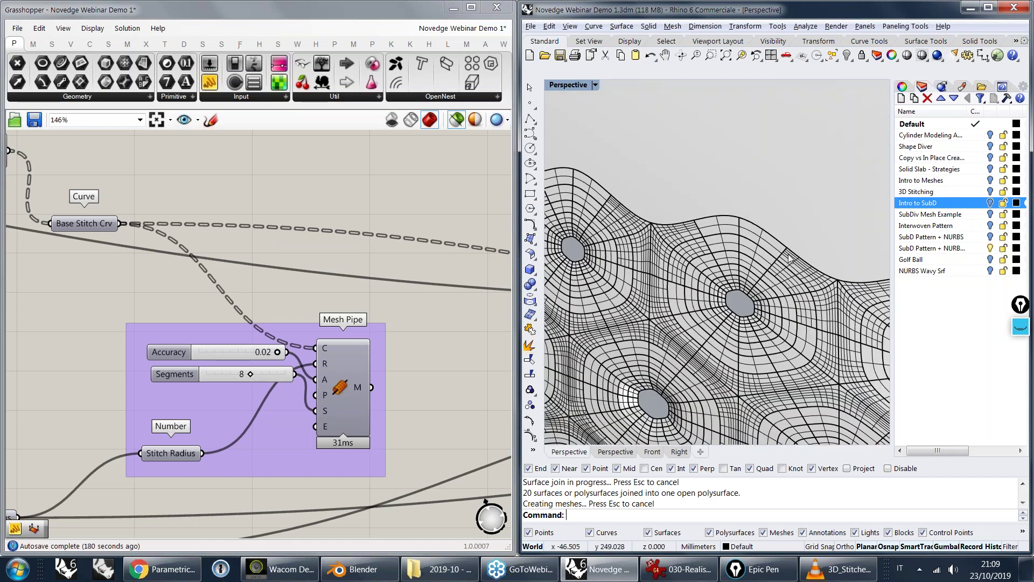
pyautogui.click(781, 210)
pyautogui.write('W')
pyautogui.press('BackSpace')
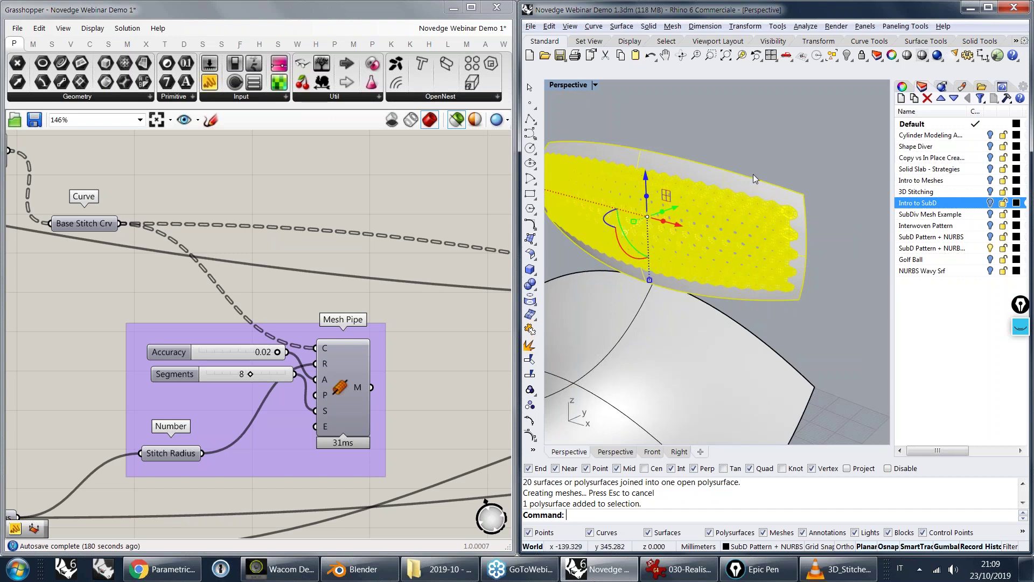
pyautogui.write('ex')
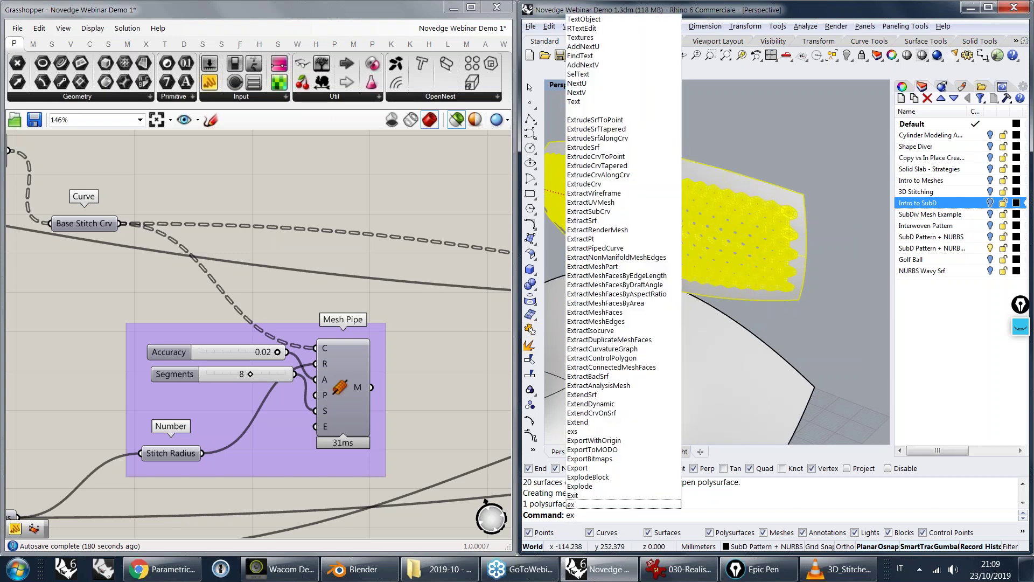
pyautogui.write('tract')
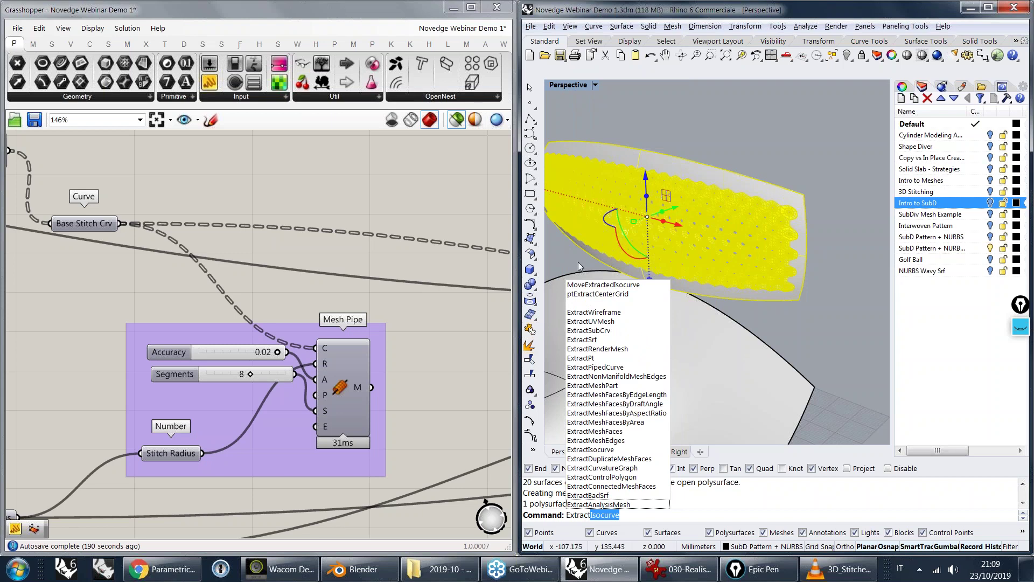
pyautogui.write('S')
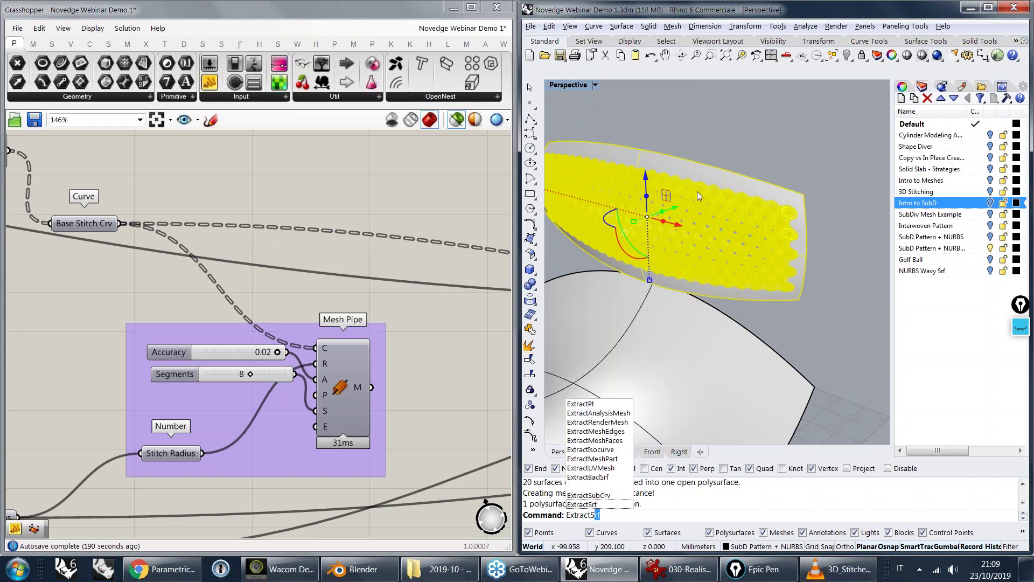
pyautogui.press('Return')
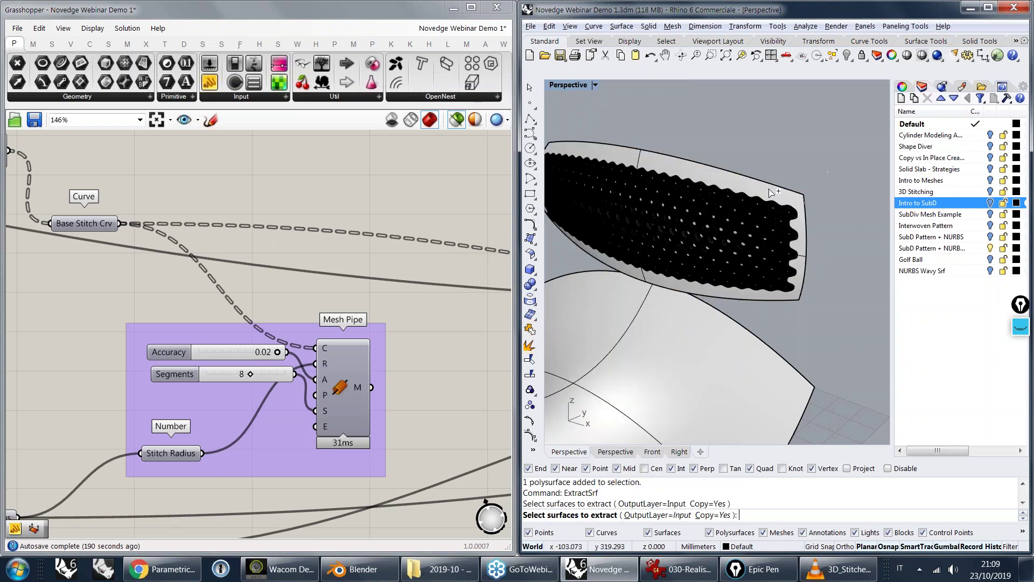
pyautogui.click(789, 191)
pyautogui.press('Return')
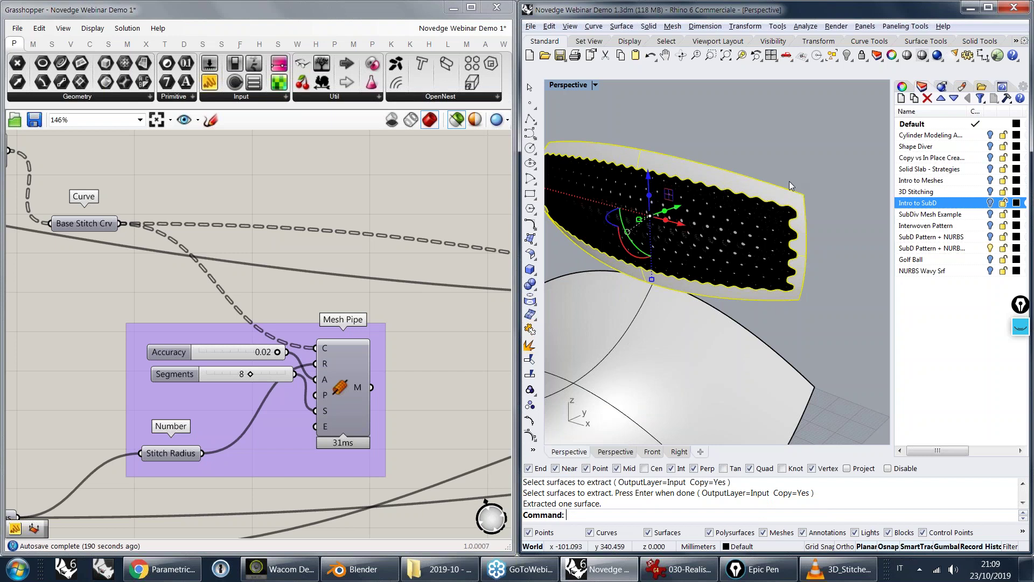
# - Move the extracted border copy away from the patterned panel and deselect it
pyautogui.moveTo(679, 206)
pyautogui.mouseDown()
pyautogui.moveTo(761, 169)
pyautogui.moveTo(803, 128)
pyautogui.mouseUp()
pyautogui.click(806, 121)
pyautogui.moveTo(806, 121)
pyautogui.keyDown('shift'); pyautogui.mouseDown(button='right')
pyautogui.moveTo(790, 166)
pyautogui.moveTo(700, 233)
pyautogui.moveTo(791, 220)
pyautogui.moveTo(856, 189)
pyautogui.mouseUp(button='right'); pyautogui.keyUp('shift')
# - Examine the extracted border's scalloped trim edge and the matching pattern edge on the original panel, from a distance and up close
pyautogui.scroll(4, 699, 233)
pyautogui.scroll(-4, 722, 223)
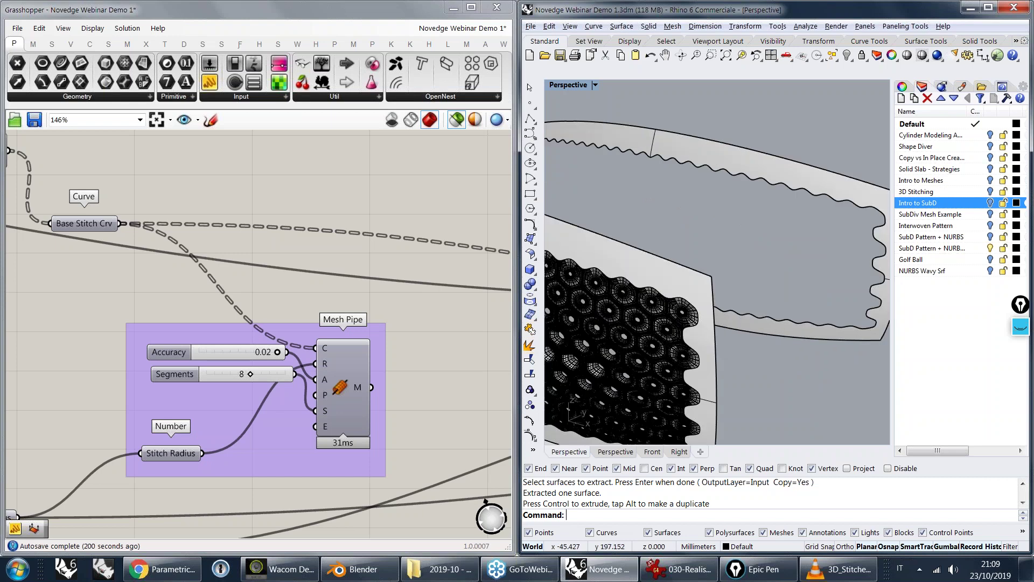
pyautogui.scroll(4, 695, 289)
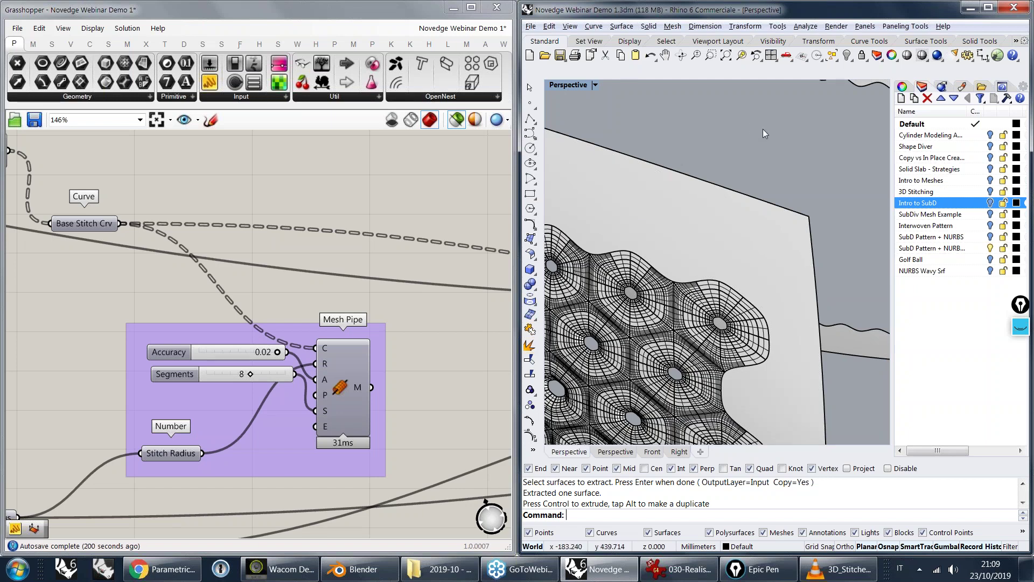
pyautogui.scroll(-8, 763, 129)
pyautogui.moveTo(763, 129)
pyautogui.mouseDown(button='right')
pyautogui.moveTo(741, 201)
pyautogui.moveTo(670, 248)
pyautogui.mouseUp(button='right')
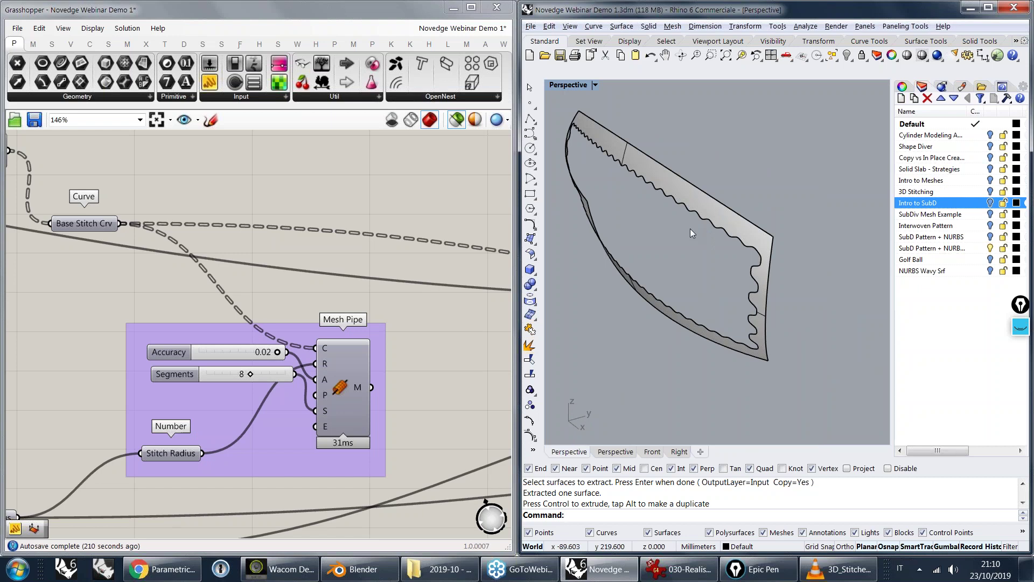
pyautogui.scroll(-4, 659, 275)
pyautogui.moveTo(653, 284); pyautogui.dragTo(695, 272, button='right')
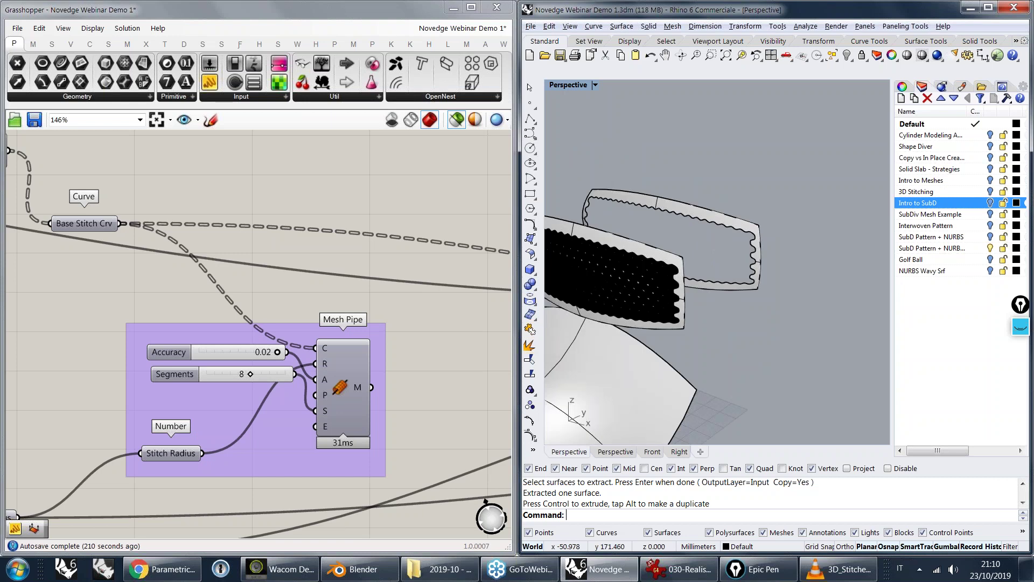
pyautogui.scroll(10, 663, 253)
pyautogui.keyDown('shift'); pyautogui.moveTo(728, 347); pyautogui.dragTo(685, 322, button='right'); pyautogui.keyUp('shift')
pyautogui.scroll(-8, 780, 251)
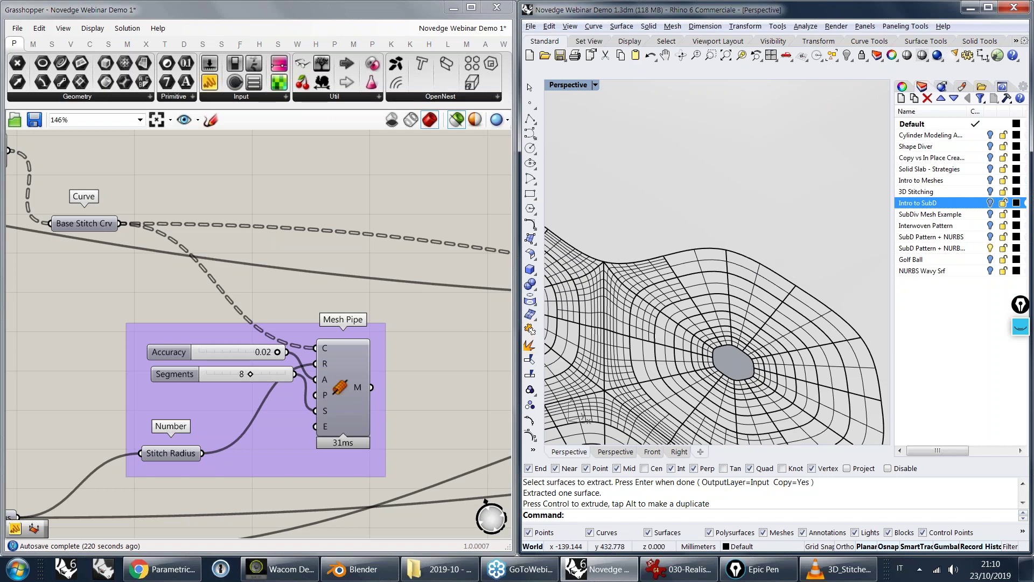
pyautogui.scroll(-3, 716, 264)
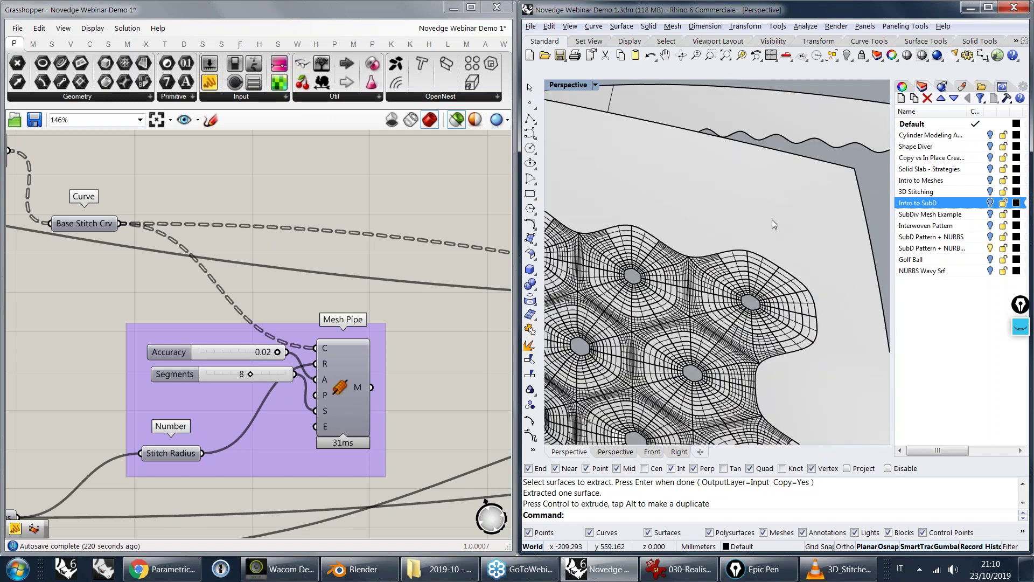
# - Annotate with Epic Pen: sketch a pink outline offset from the pattern's scalloped edge and connect it to the edge with short strokes
pyautogui.hotkey('ctrl', 'shift', '1')
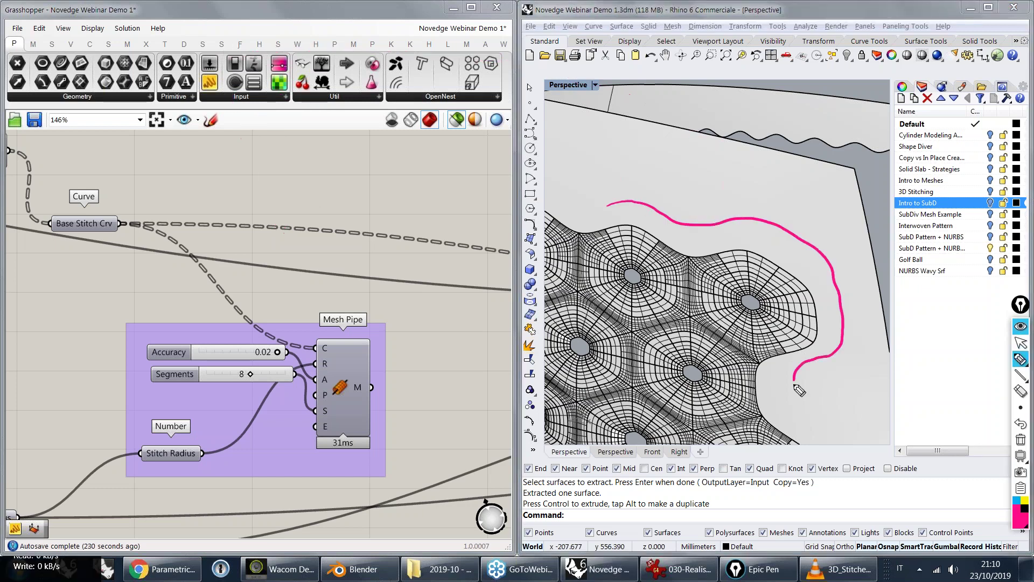
pyautogui.moveTo(794, 383); pyautogui.dragTo(802, 405)
pyautogui.moveTo(764, 226); pyautogui.dragTo(747, 256)
pyautogui.moveTo(824, 259); pyautogui.dragTo(795, 274)
pyautogui.moveTo(813, 317)
pyautogui.mouseDown()
pyautogui.moveTo(833, 321)
pyautogui.moveTo(758, 415)
pyautogui.moveTo(788, 439)
pyautogui.mouseUp()
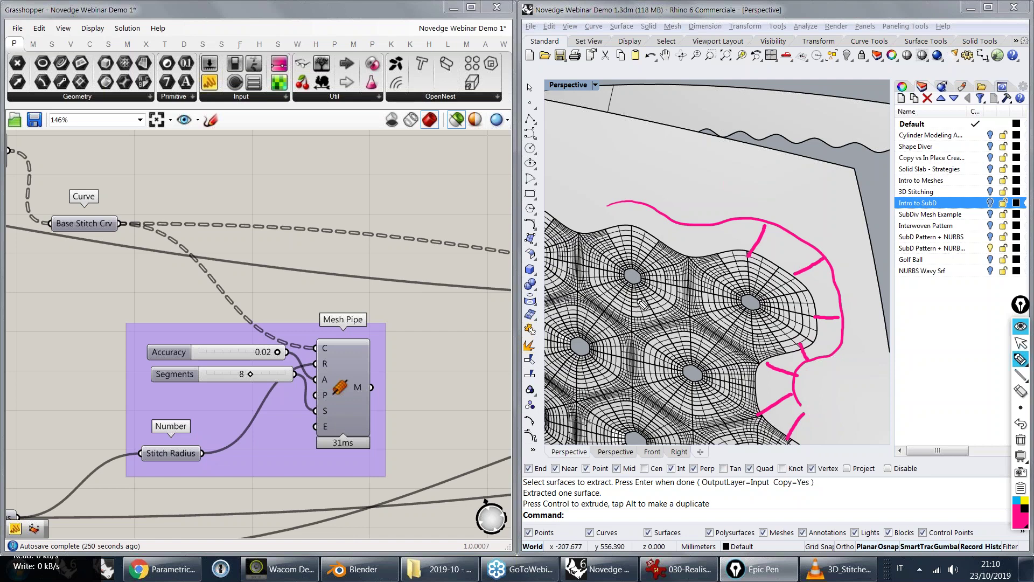
pyautogui.moveTo(683, 224); pyautogui.dragTo(678, 246)
pyautogui.moveTo(640, 201)
pyautogui.mouseDown()
pyautogui.moveTo(639, 221)
pyautogui.moveTo(581, 221)
pyautogui.moveTo(582, 208)
pyautogui.moveTo(626, 198)
pyautogui.mouseUp()
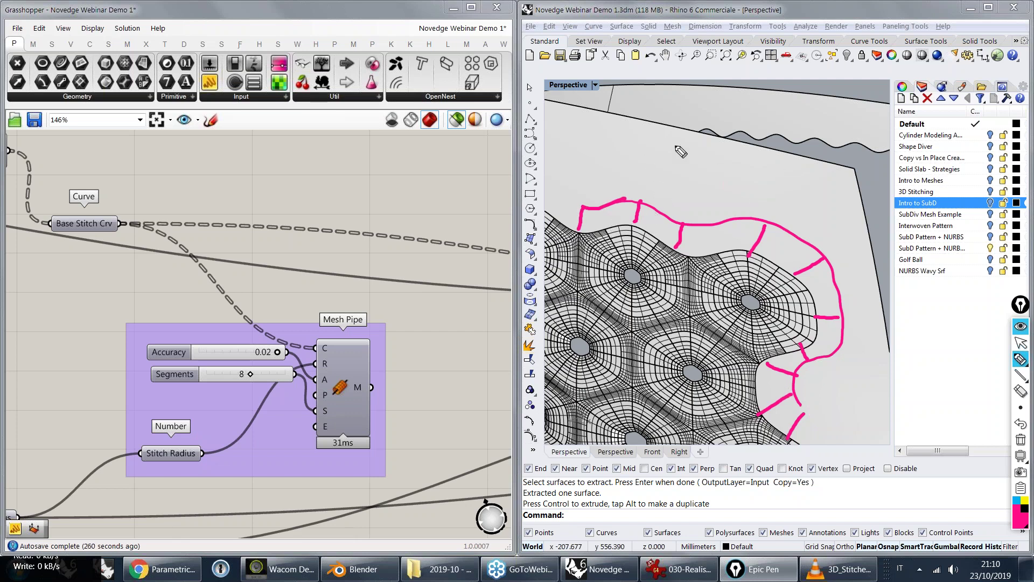
# - Hatch the border surface outside the sketched outline with diagonal strokes, clear all annotations and leave drawing mode
pyautogui.moveTo(591, 171); pyautogui.dragTo(631, 129)
pyautogui.moveTo(650, 185); pyautogui.dragTo(695, 130)
pyautogui.moveTo(689, 222); pyautogui.dragTo(756, 148)
pyautogui.moveTo(755, 235); pyautogui.dragTo(814, 171)
pyautogui.moveTo(806, 259); pyautogui.dragTo(858, 203)
pyautogui.moveTo(832, 294); pyautogui.dragTo(861, 258)
pyautogui.moveTo(840, 339); pyautogui.dragTo(875, 296)
pyautogui.moveTo(809, 428); pyautogui.dragTo(882, 347)
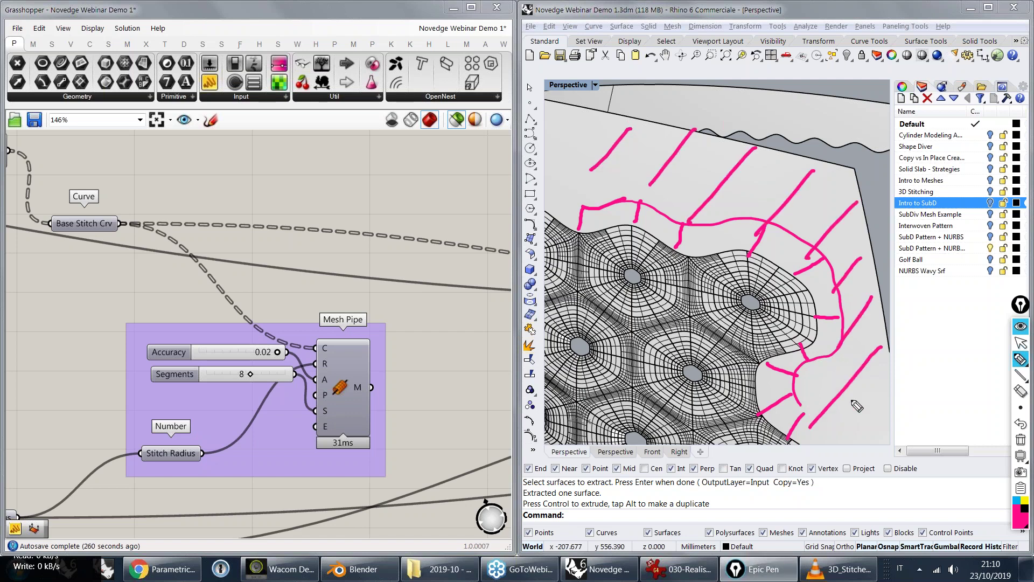
pyautogui.moveTo(855, 432)
pyautogui.mouseDown()
pyautogui.moveTo(879, 398)
pyautogui.moveTo(887, 429)
pyautogui.mouseUp()
pyautogui.hotkey('ctrl', 'shift', '7')
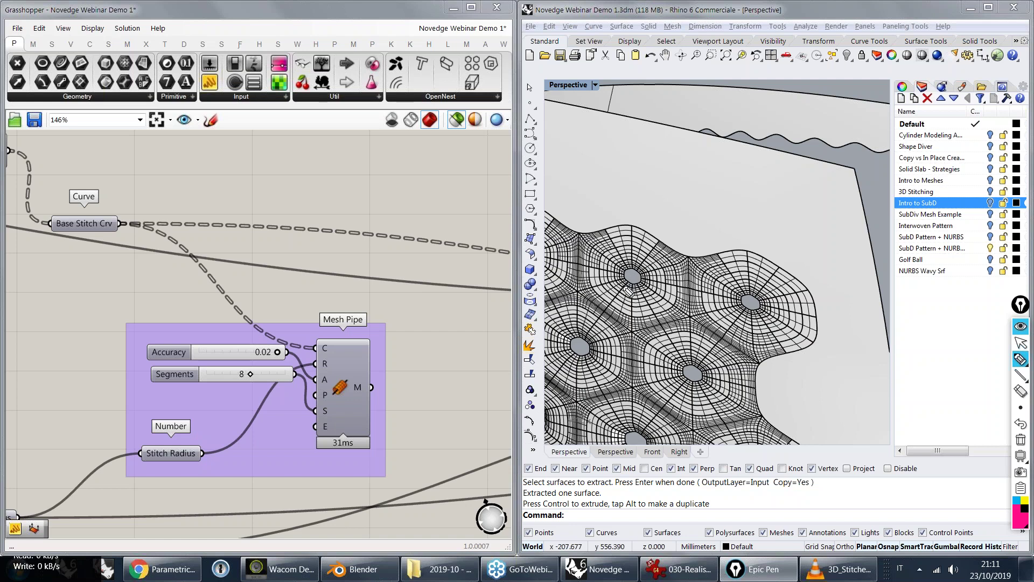
pyautogui.hotkey('ctrl', 'shift', '1')
pyautogui.scroll(-6, 723, 259)
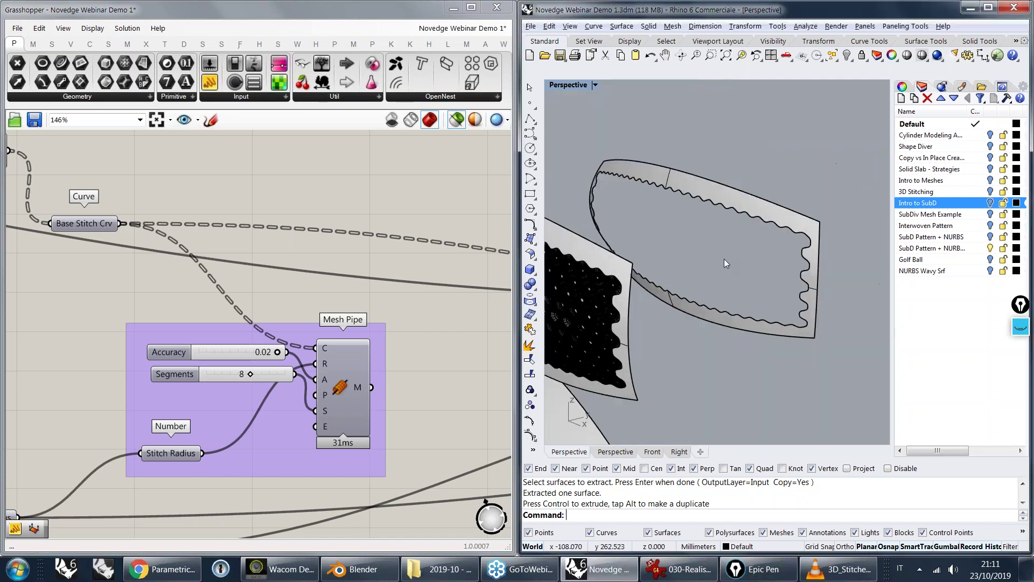
pyautogui.scroll(4, 724, 259)
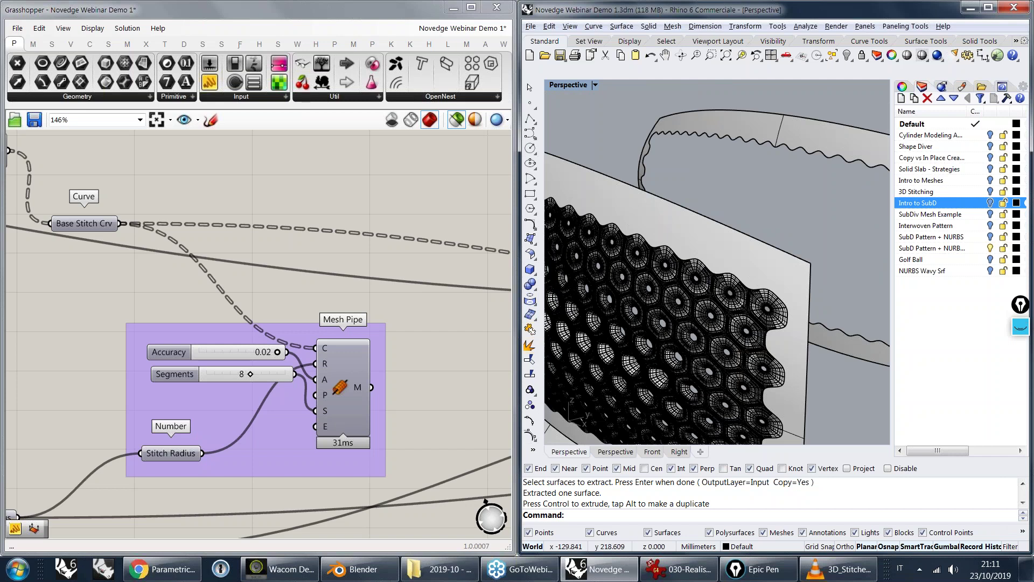
pyautogui.scroll(3, 592, 269)
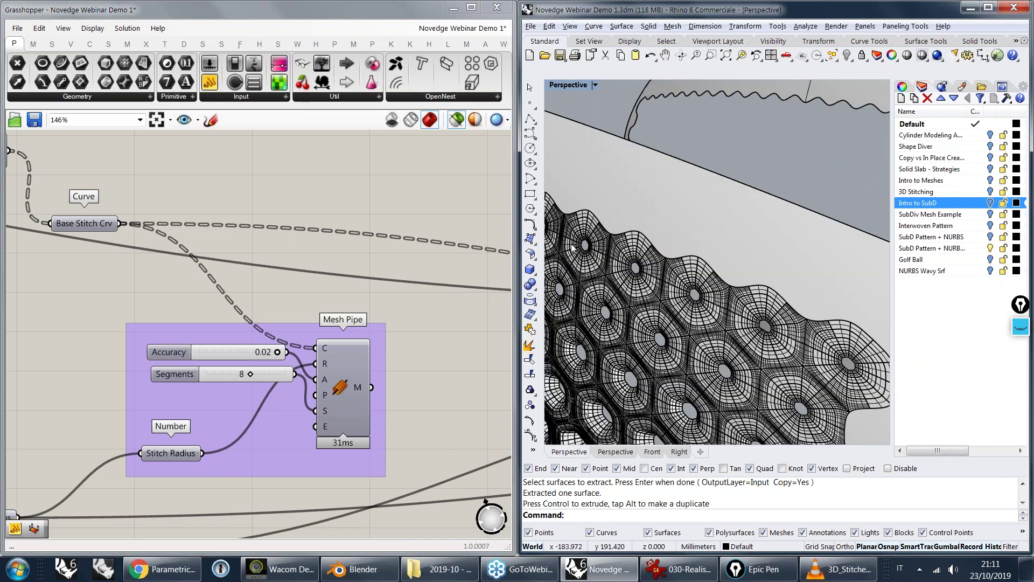
# - Open a blank Epic Pen whiteboard and sketch two nested, faceted C-shaped outlines in pink
pyautogui.hotkey('ctrl', 'shift', '1')
pyautogui.moveTo(335, 302)
pyautogui.mouseDown()
pyautogui.moveTo(333, 265)
pyautogui.moveTo(362, 227)
pyautogui.mouseUp()
pyautogui.moveTo(367, 221); pyautogui.dragTo(420, 222)
pyautogui.moveTo(336, 308); pyautogui.dragTo(356, 340)
pyautogui.moveTo(358, 340); pyautogui.dragTo(423, 350)
pyautogui.moveTo(358, 267)
pyautogui.mouseDown()
pyautogui.moveTo(356, 299)
pyautogui.moveTo(375, 330)
pyautogui.moveTo(435, 334)
pyautogui.moveTo(378, 250)
pyautogui.moveTo(448, 245)
pyautogui.mouseUp()
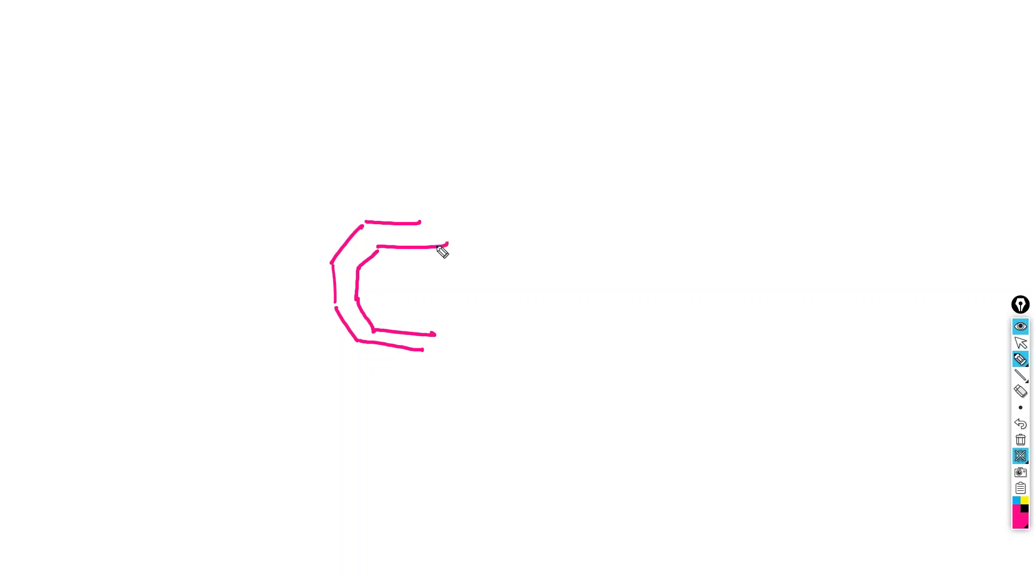
# - Mark vertices on the inner outline with dots and emphasize a pair of facing vertices with arcs and short strokes
pyautogui.click(358, 267)
pyautogui.click(379, 247)
pyautogui.moveTo(357, 299); pyautogui.dragTo(338, 317)
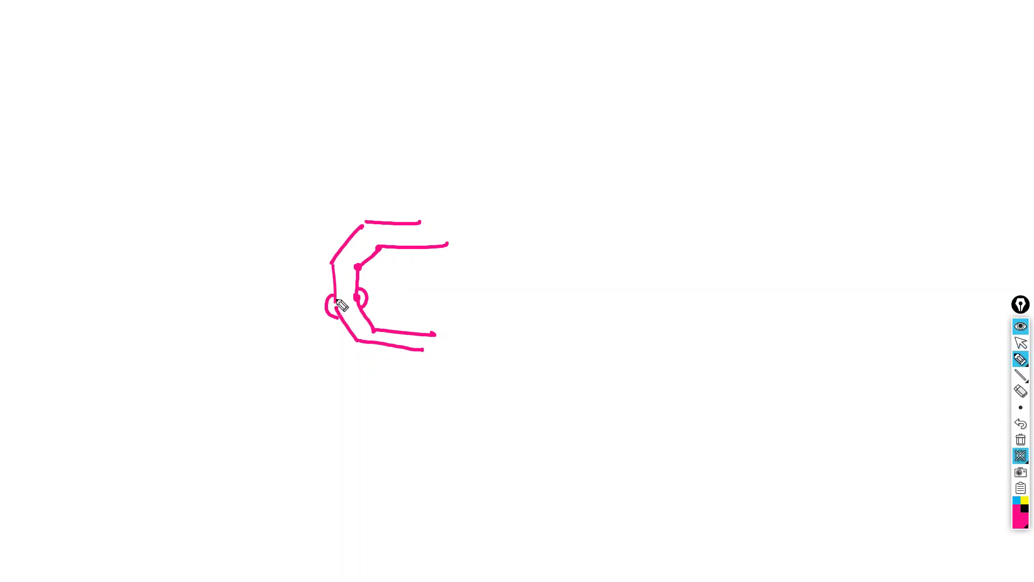
pyautogui.moveTo(338, 305)
pyautogui.mouseDown()
pyautogui.moveTo(343, 288)
pyautogui.moveTo(347, 312)
pyautogui.mouseUp()
# - Draw cross strokes bridging the two outlines along their upper part, close the whiteboard and leave the annotation mode
pyautogui.moveTo(335, 253)
pyautogui.mouseDown()
pyautogui.moveTo(356, 226)
pyautogui.moveTo(346, 236)
pyautogui.moveTo(373, 253)
pyautogui.mouseUp()
pyautogui.moveTo(416, 219); pyautogui.dragTo(418, 243)
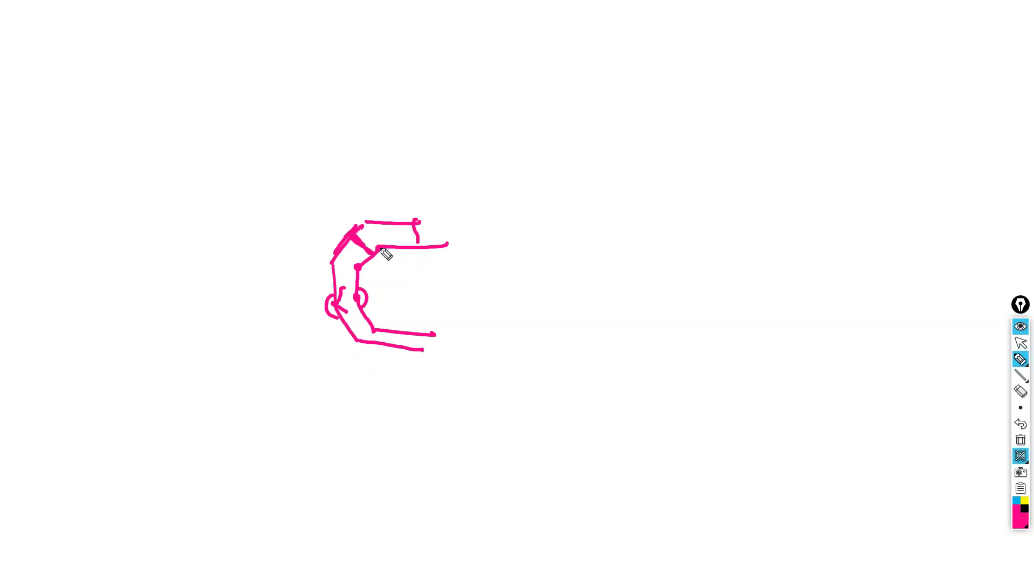
pyautogui.moveTo(362, 229)
pyautogui.mouseDown()
pyautogui.moveTo(372, 249)
pyautogui.moveTo(395, 232)
pyautogui.moveTo(394, 246)
pyautogui.mouseUp()
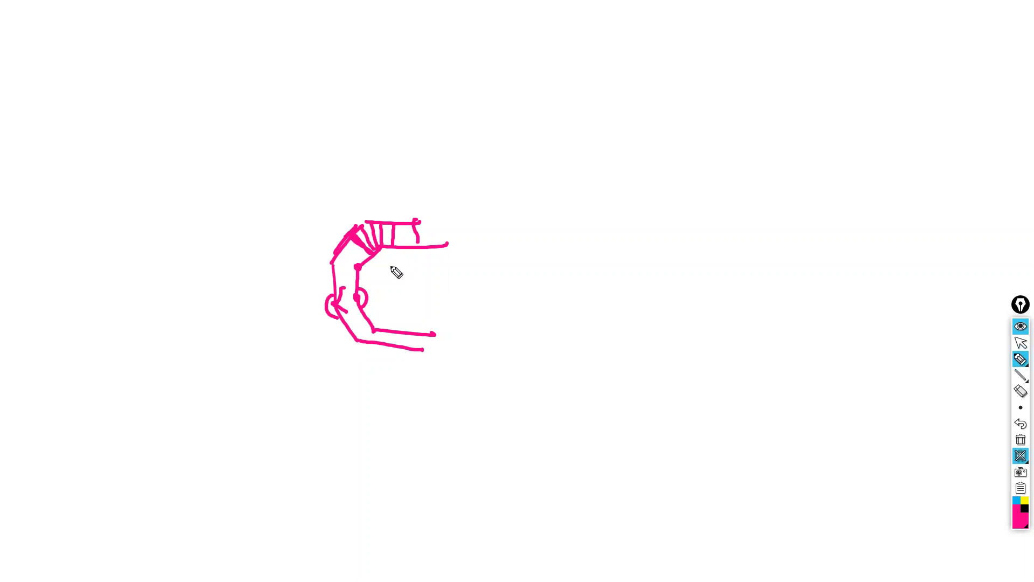
pyautogui.hotkey('ctrl', 'shift', '9')
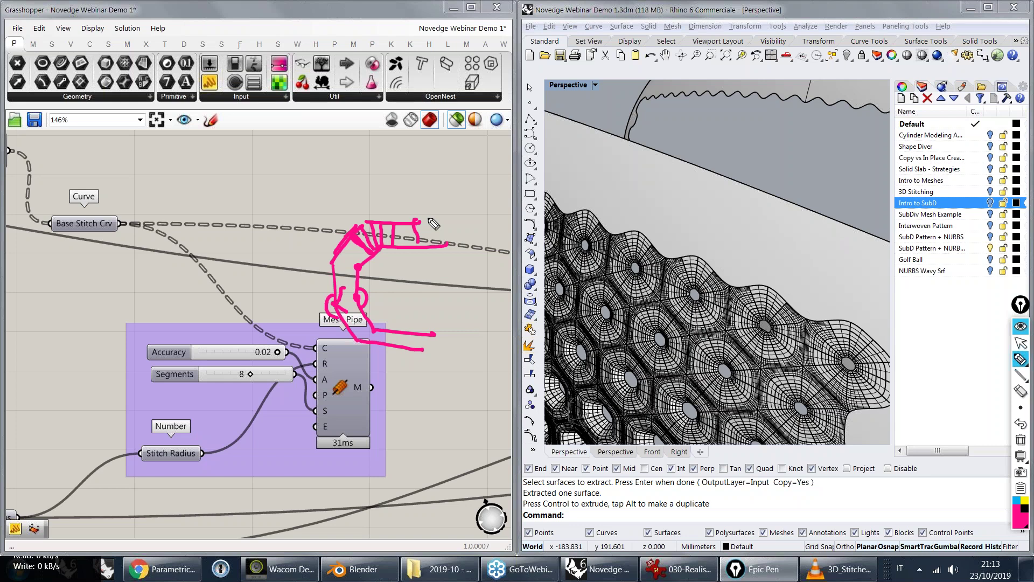
pyautogui.hotkey('ctrl', 'shift', '1')
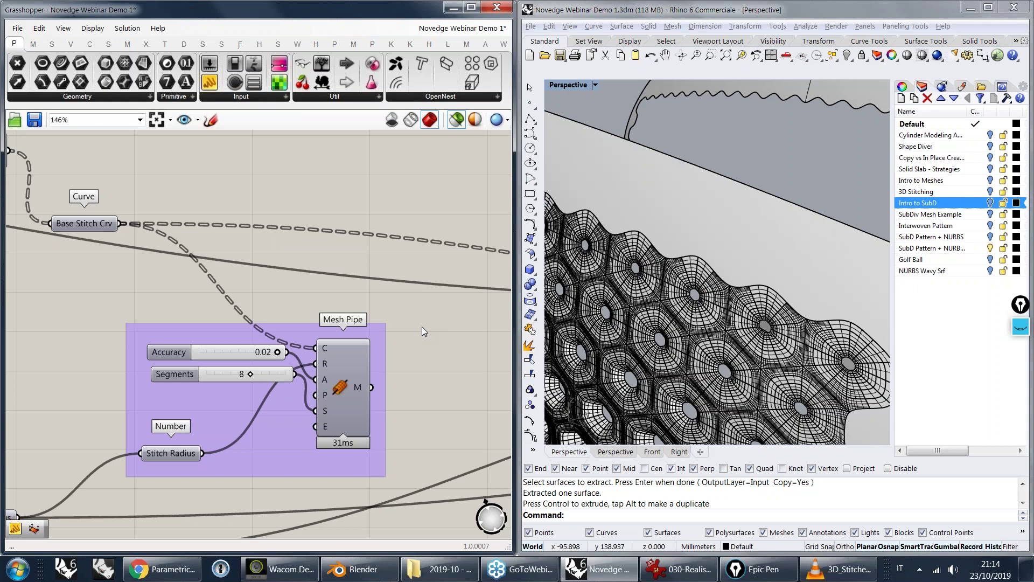
# - Rearrange the mesh pipe group by moving the Mesh Pipe component up and placing the Stitch Radius parameter above the Accuracy slider
pyautogui.click(337, 364)
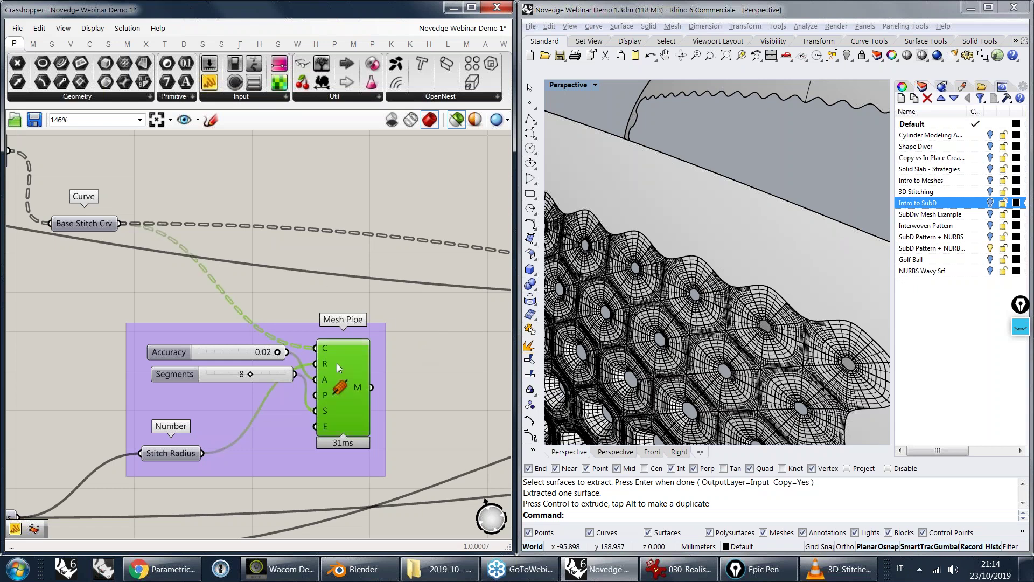
pyautogui.moveTo(337, 363); pyautogui.dragTo(341, 327)
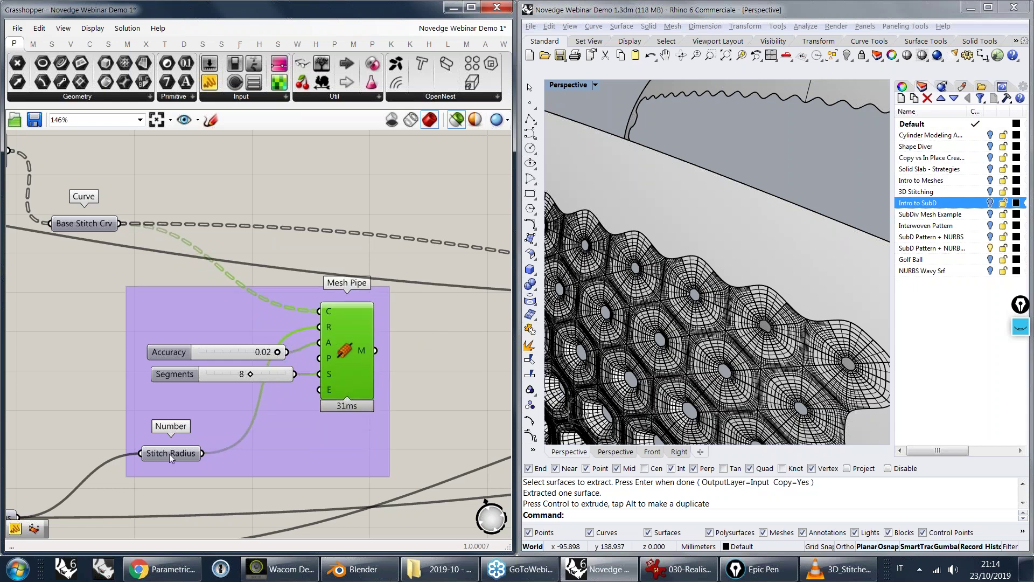
pyautogui.moveTo(169, 453); pyautogui.dragTo(156, 327)
pyautogui.moveTo(311, 361); pyautogui.dragTo(256, 458, button='right')
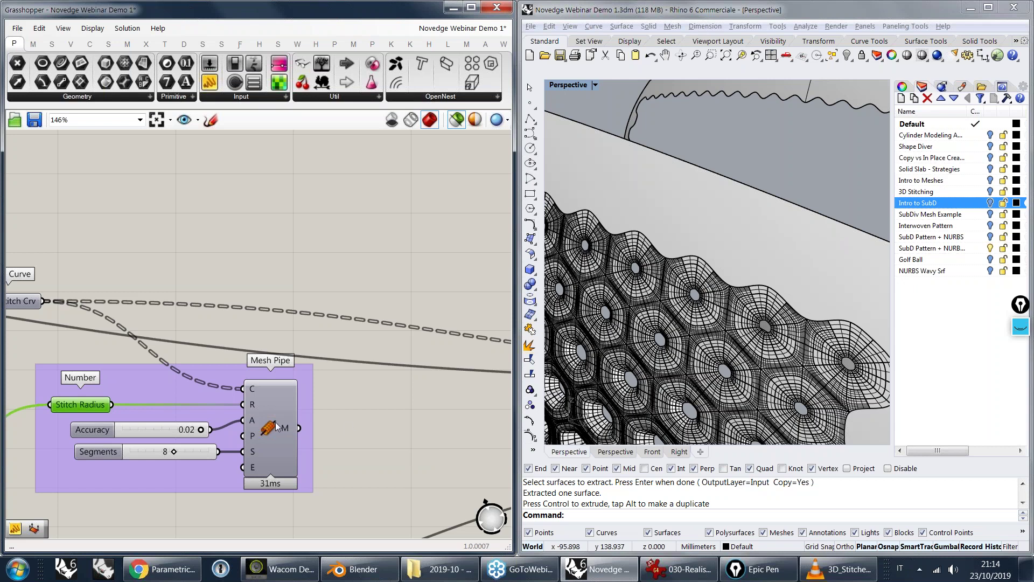
pyautogui.moveTo(276, 421); pyautogui.dragTo(271, 409)
pyautogui.click(363, 429)
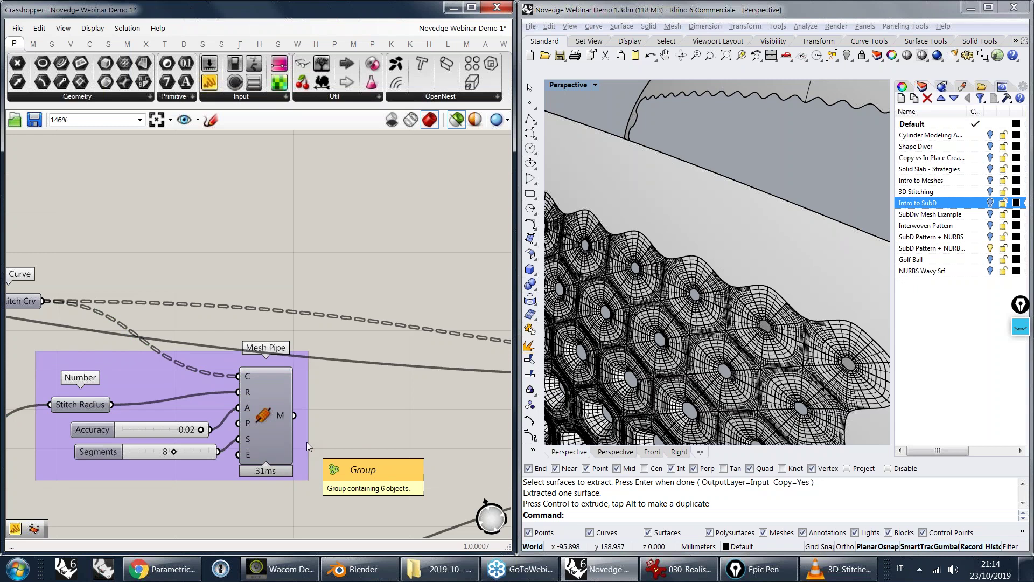